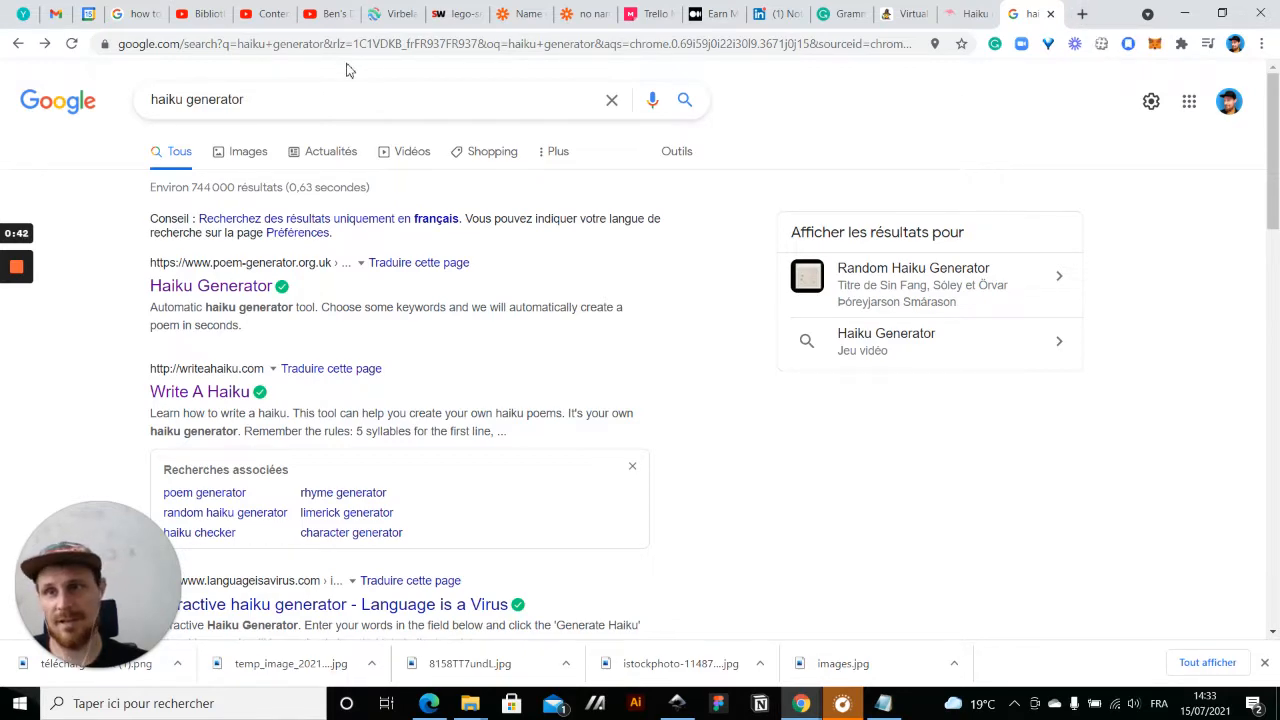
- Examine the haiku form on poem-generator.org.uk, from the random-ideas prompt through the word fields to the pen name
left_click(953, 20)
scroll(951, 340, "up", 4)
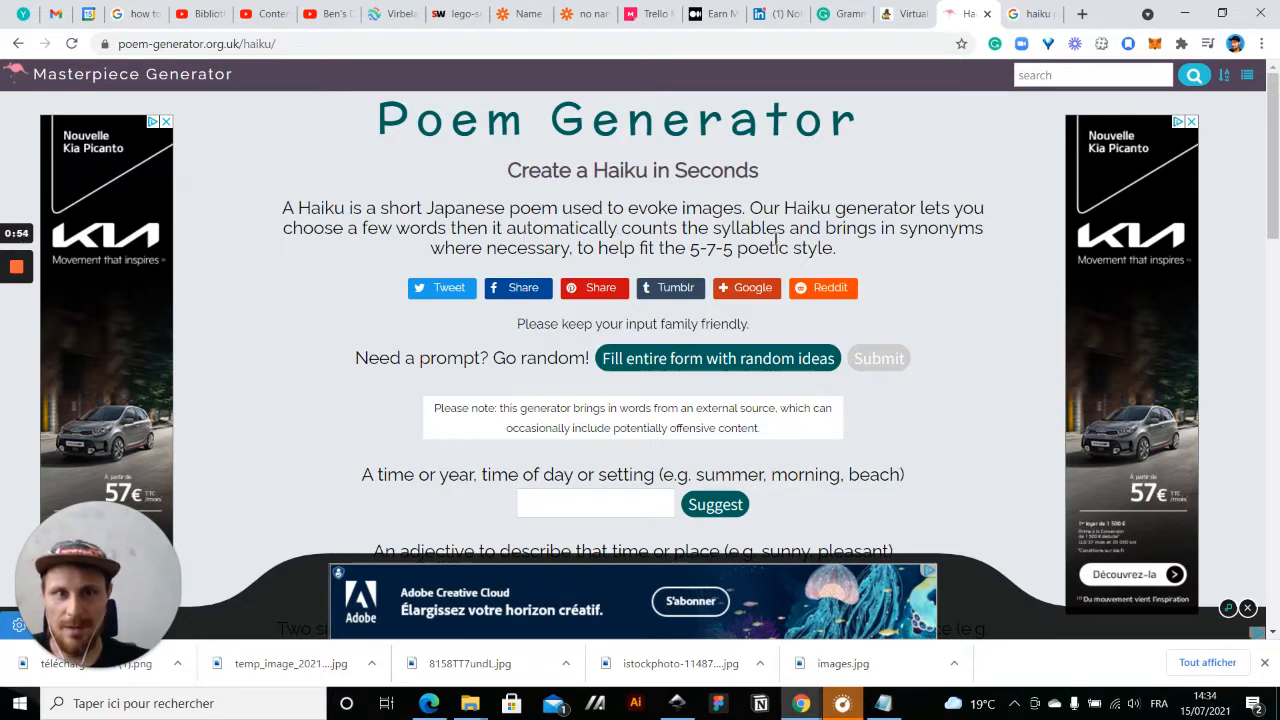
scroll(918, 259, "down", 3)
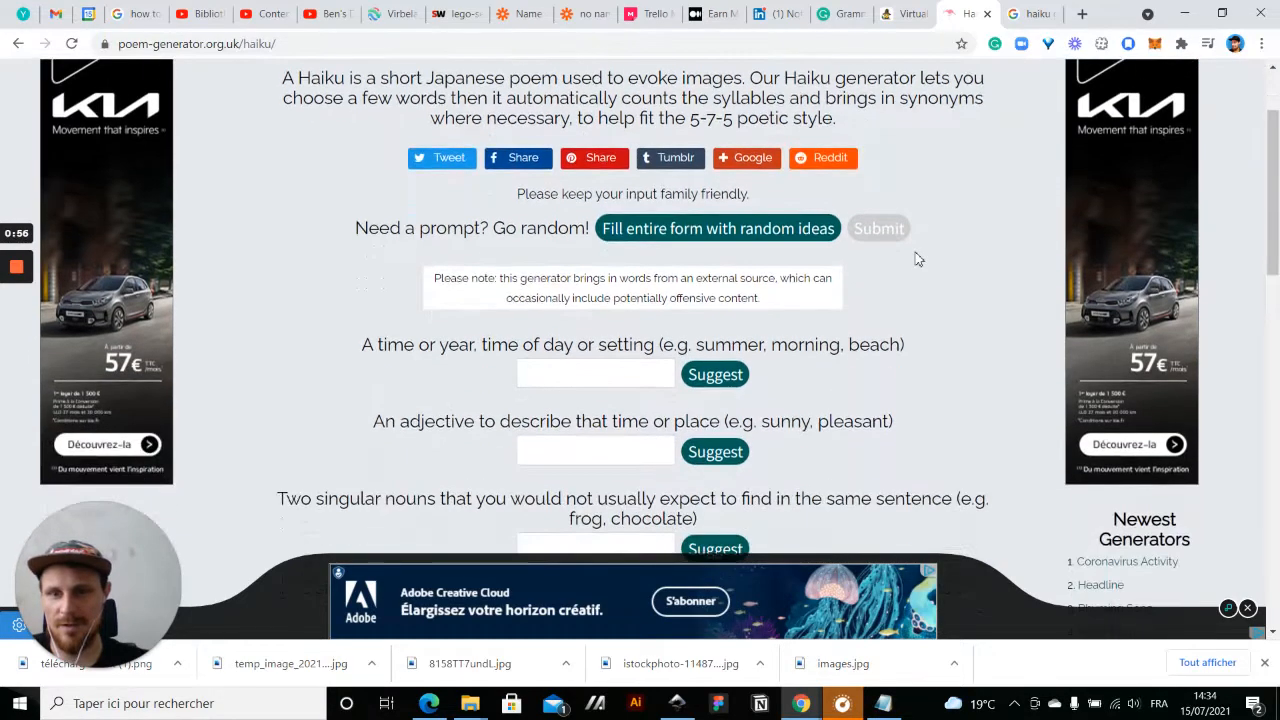
scroll(966, 321, "down", 3)
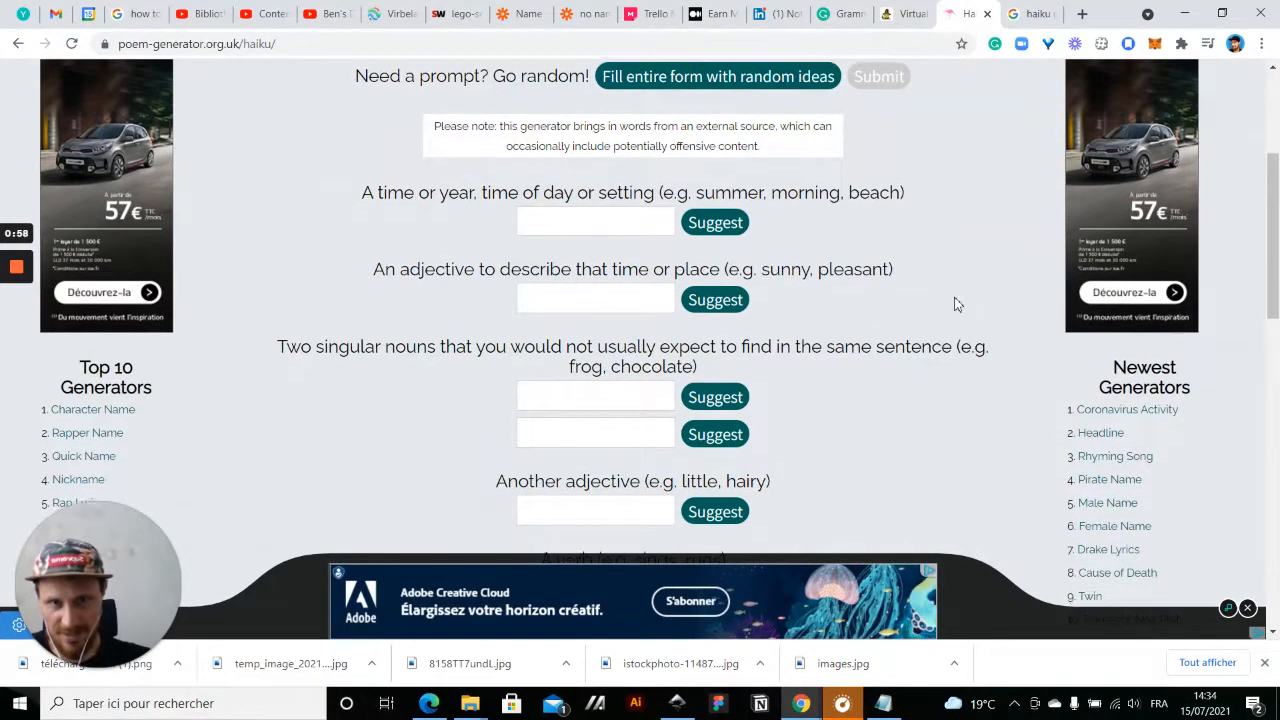
scroll(954, 300, "down", 1)
scroll(958, 430, "down", 2)
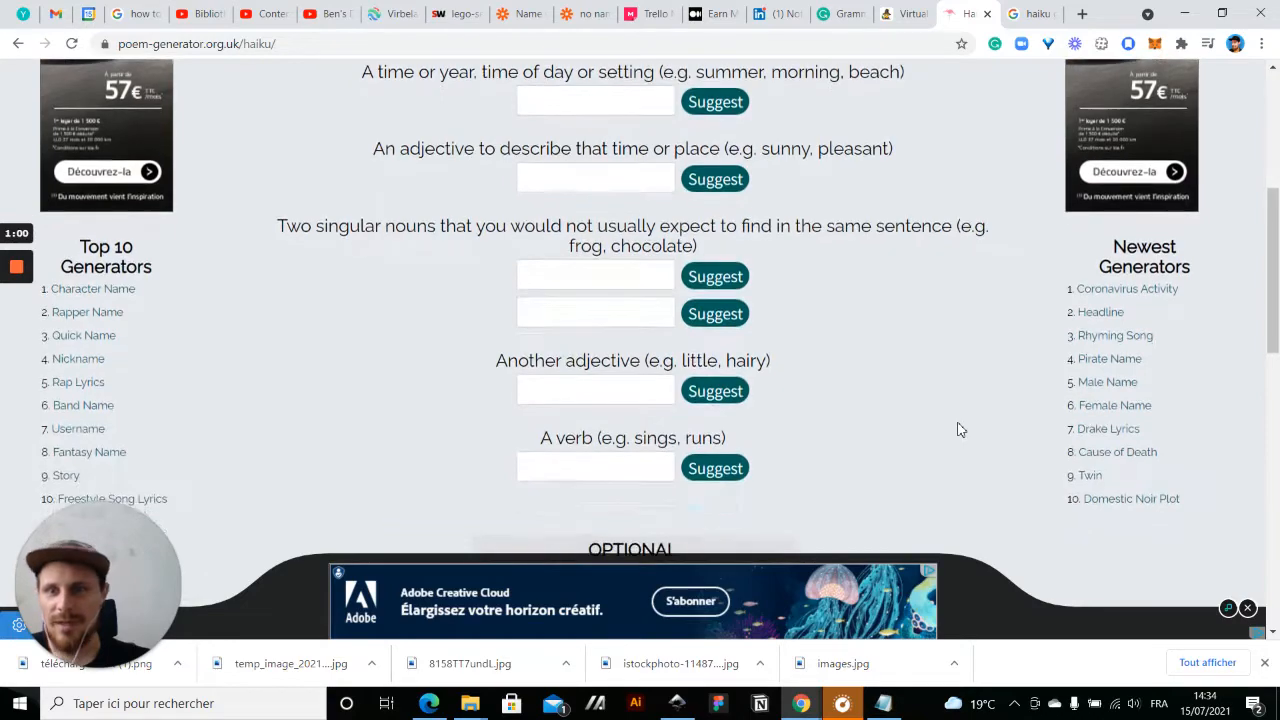
scroll(922, 398, "down", 2)
scroll(922, 398, "up", 3)
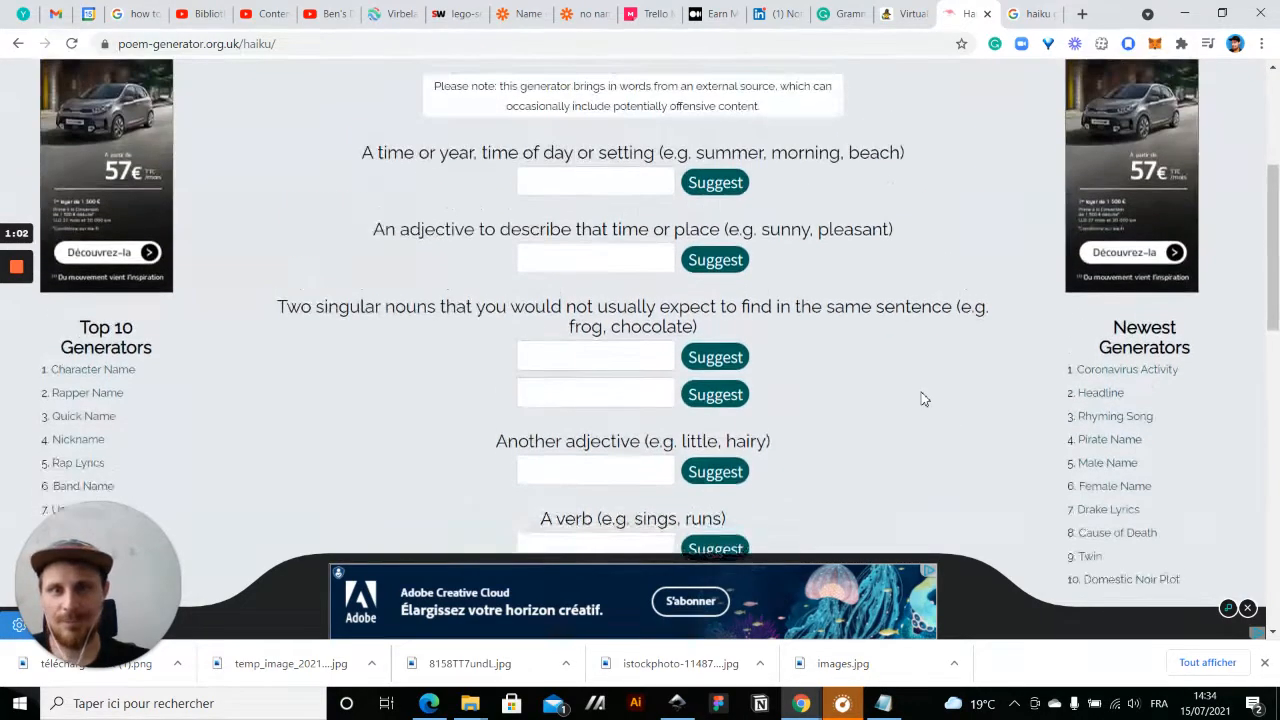
scroll(965, 307, "down", 1)
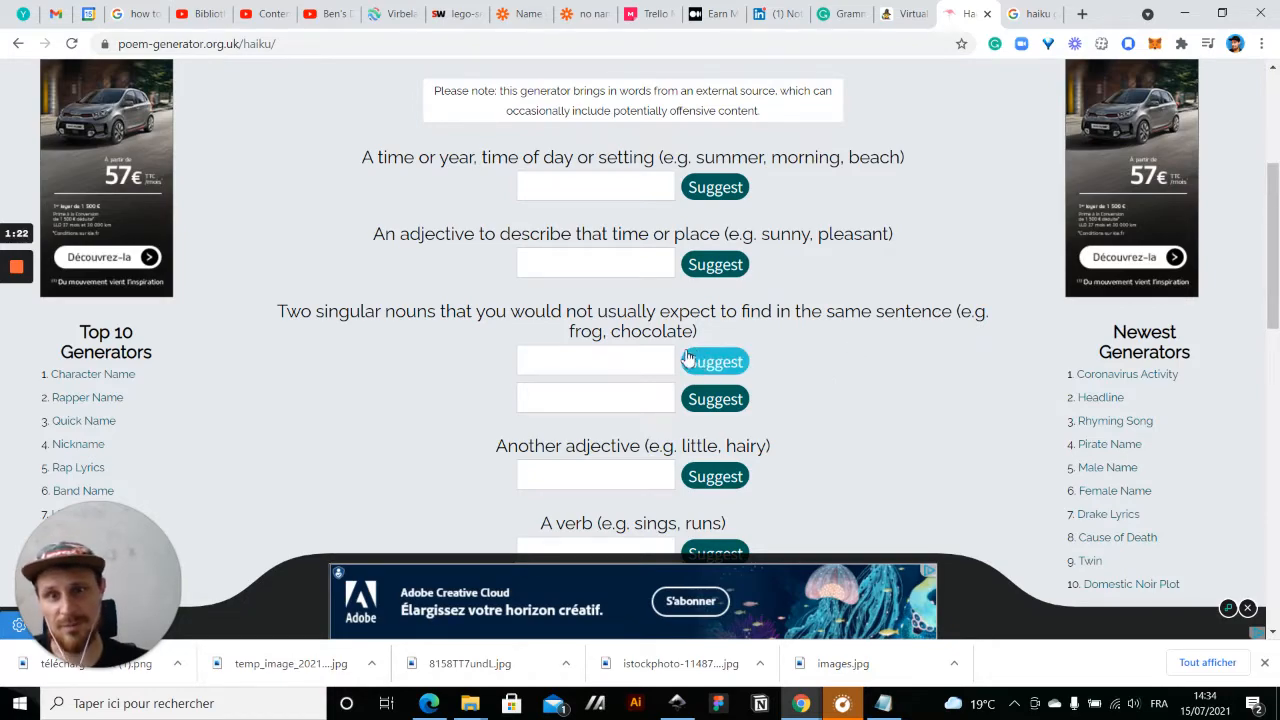
scroll(860, 411, "down", 2)
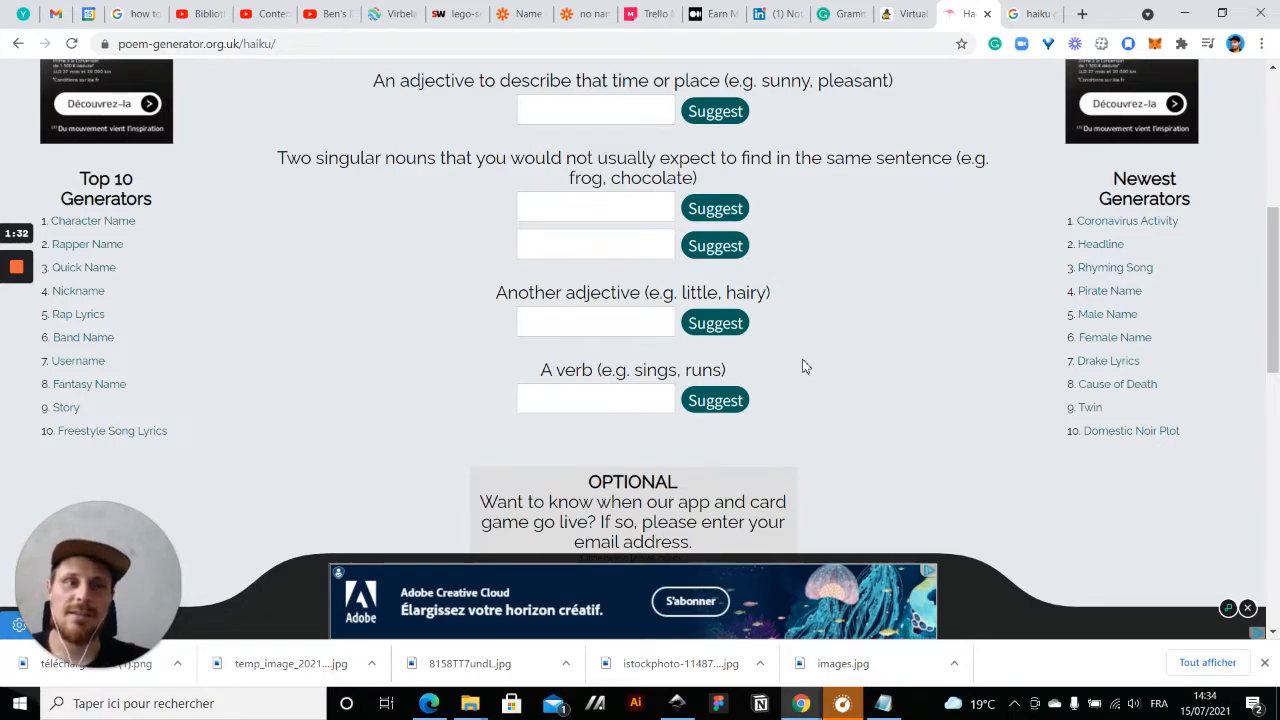
scroll(922, 318, "up", 2)
scroll(922, 318, "down", 1)
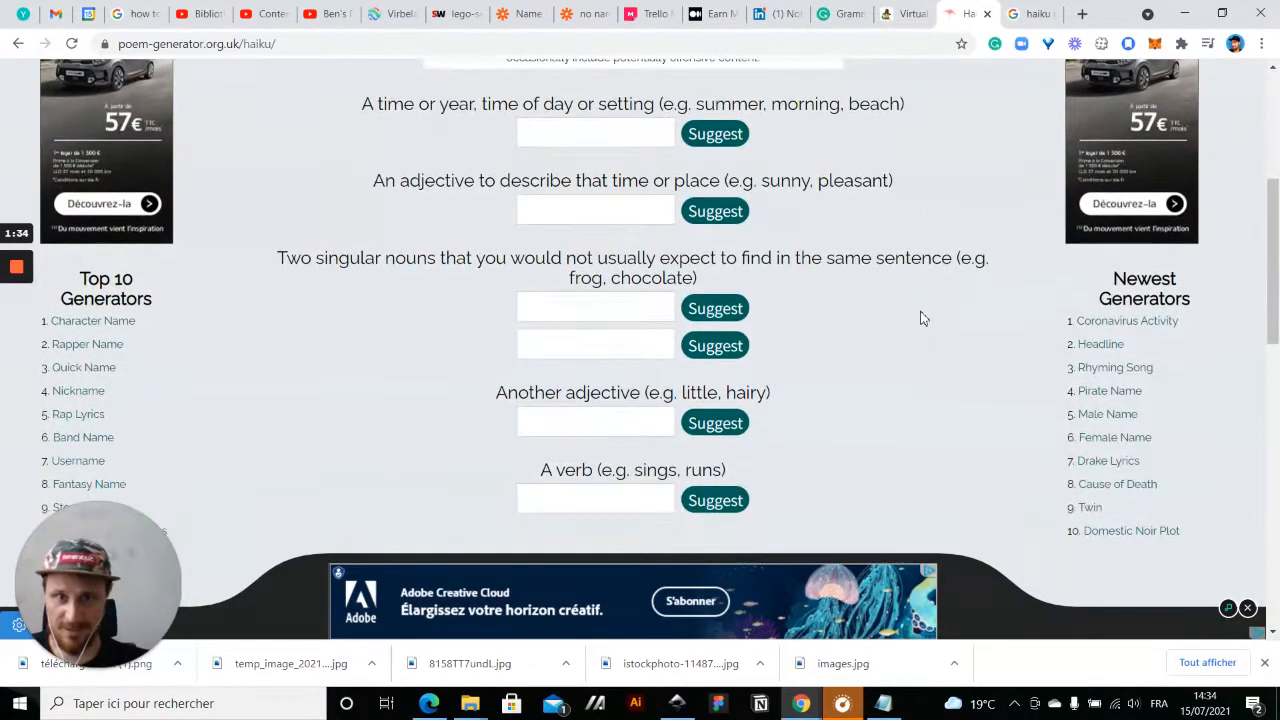
scroll(922, 318, "down", 6)
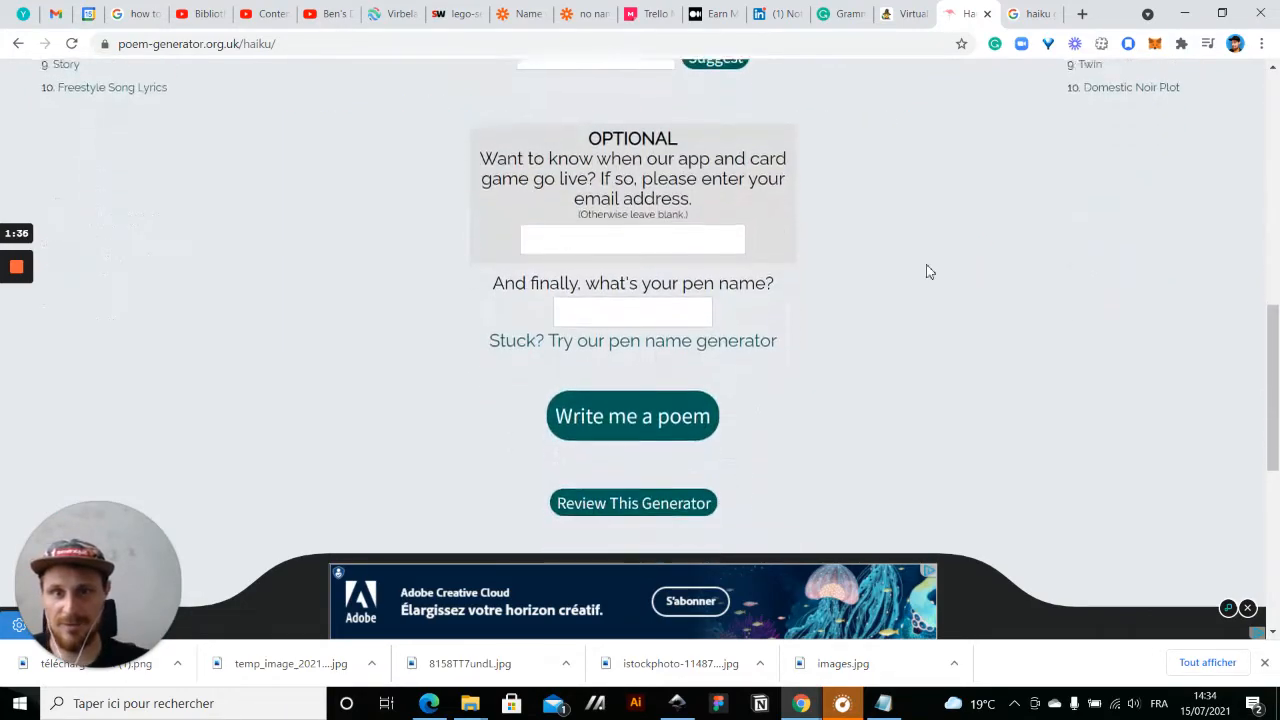
scroll(929, 272, "up", 3)
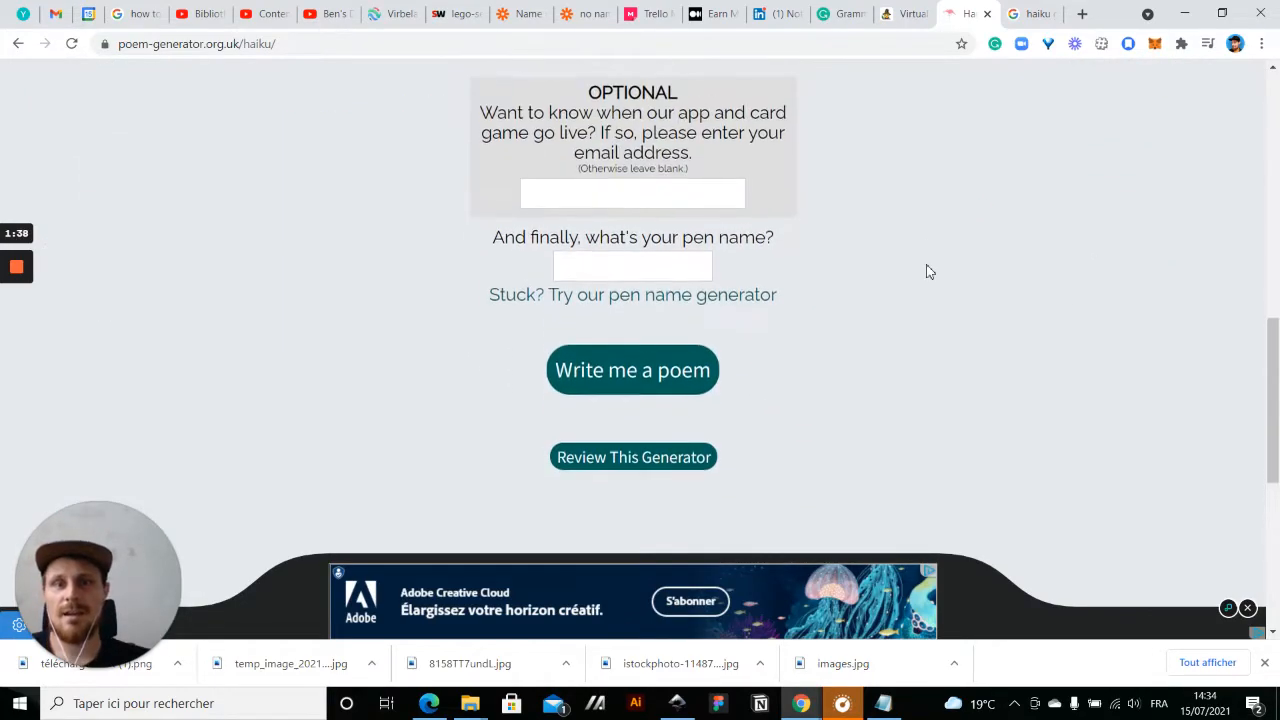
scroll(929, 272, "up", 4)
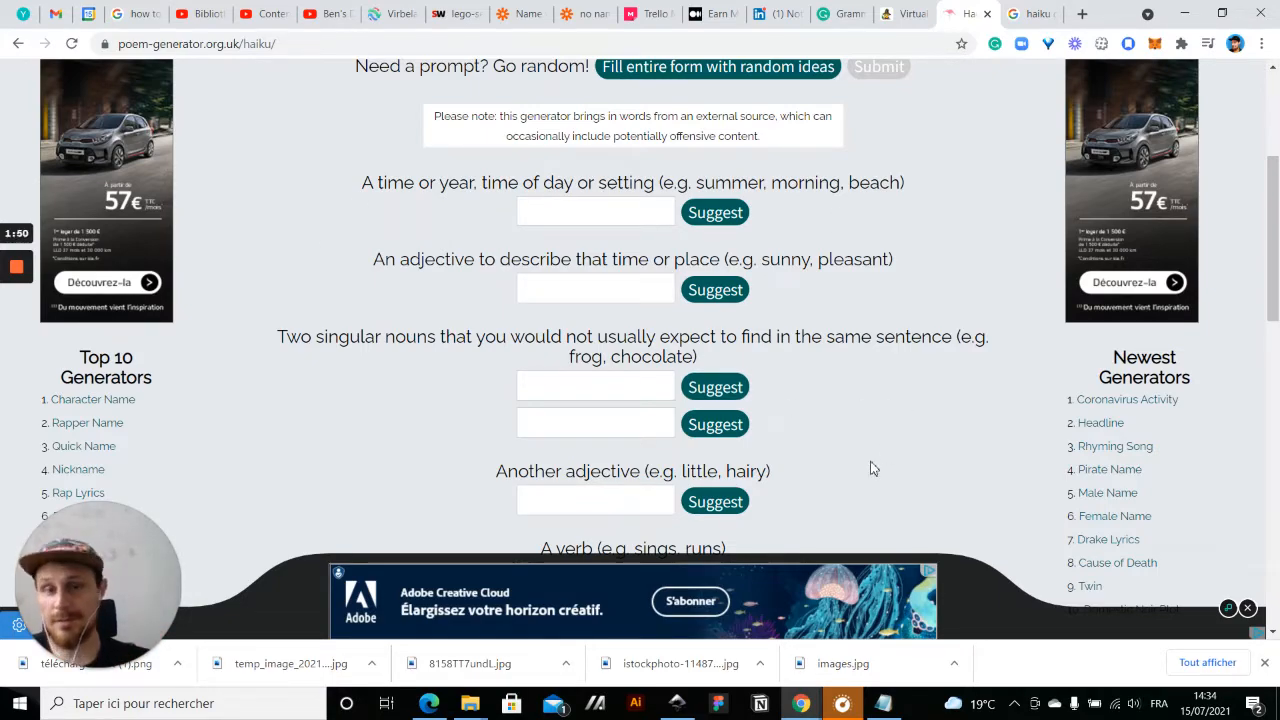
scroll(908, 445, "down", 3)
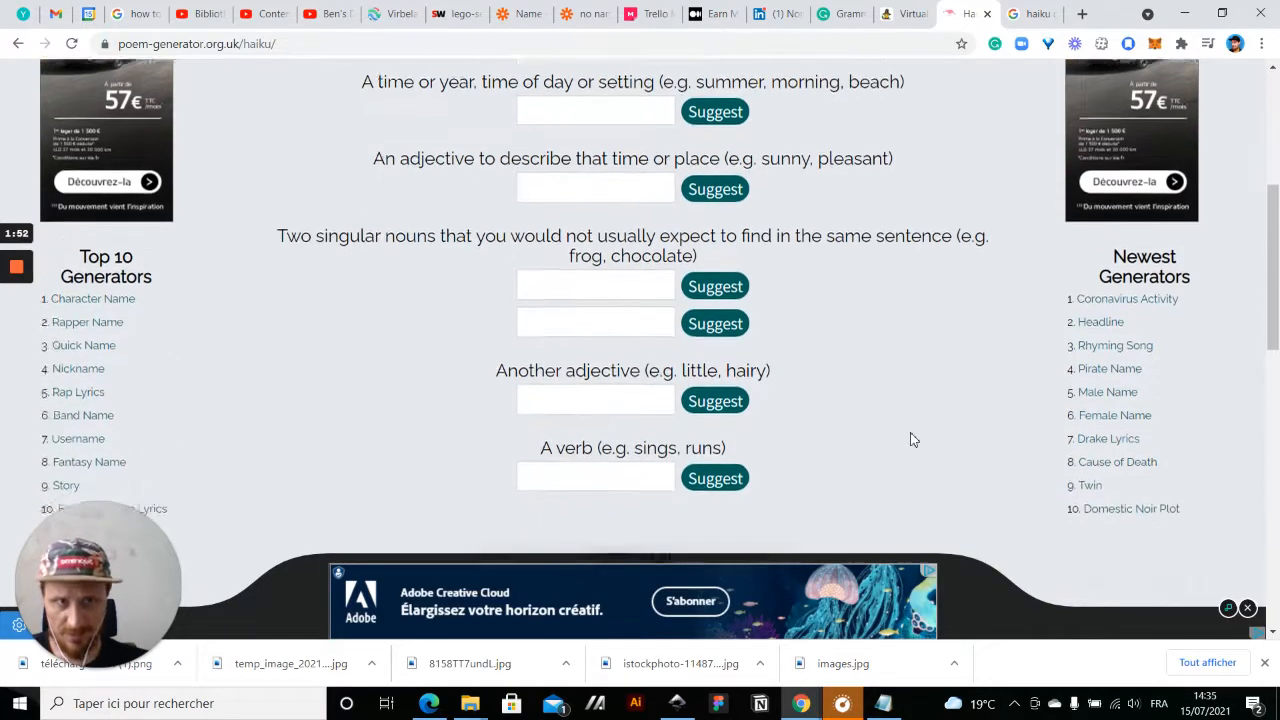
scroll(910, 440, "up", 2)
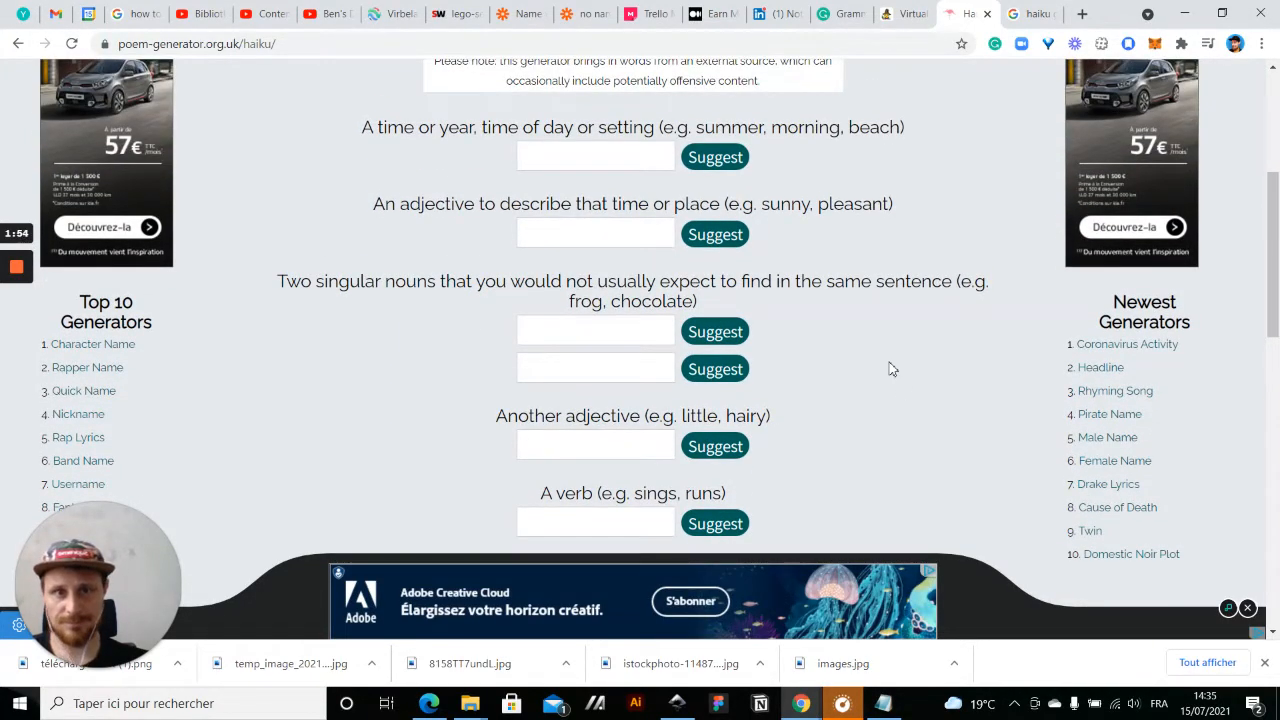
scroll(890, 365, "up", 1)
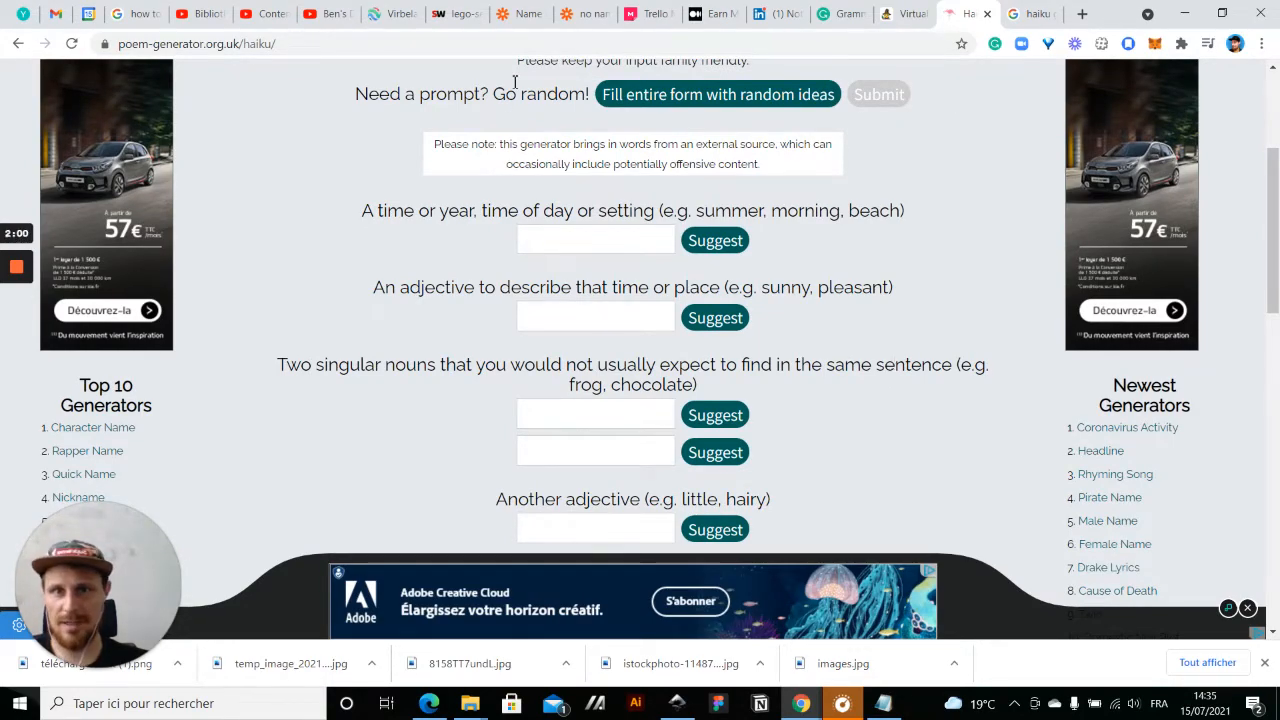
- Open Mural in a new browser tab and create a blank mural
left_click(1081, 14)
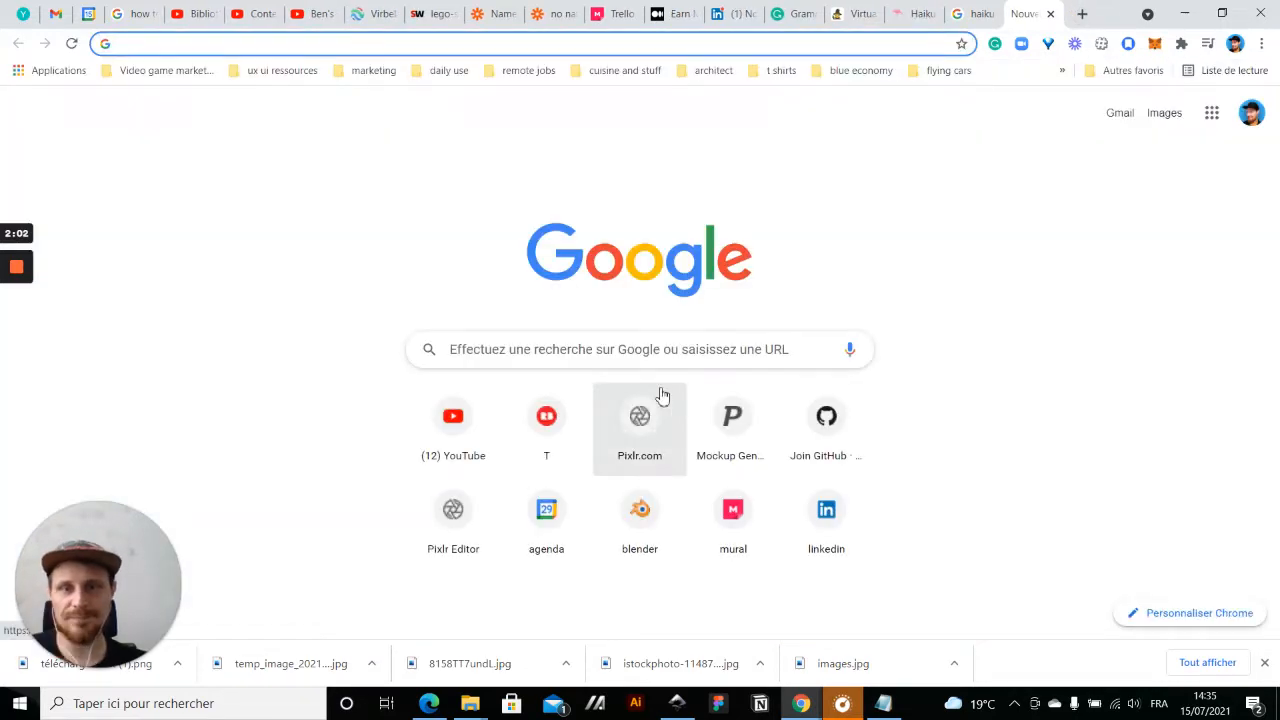
left_click(740, 513)
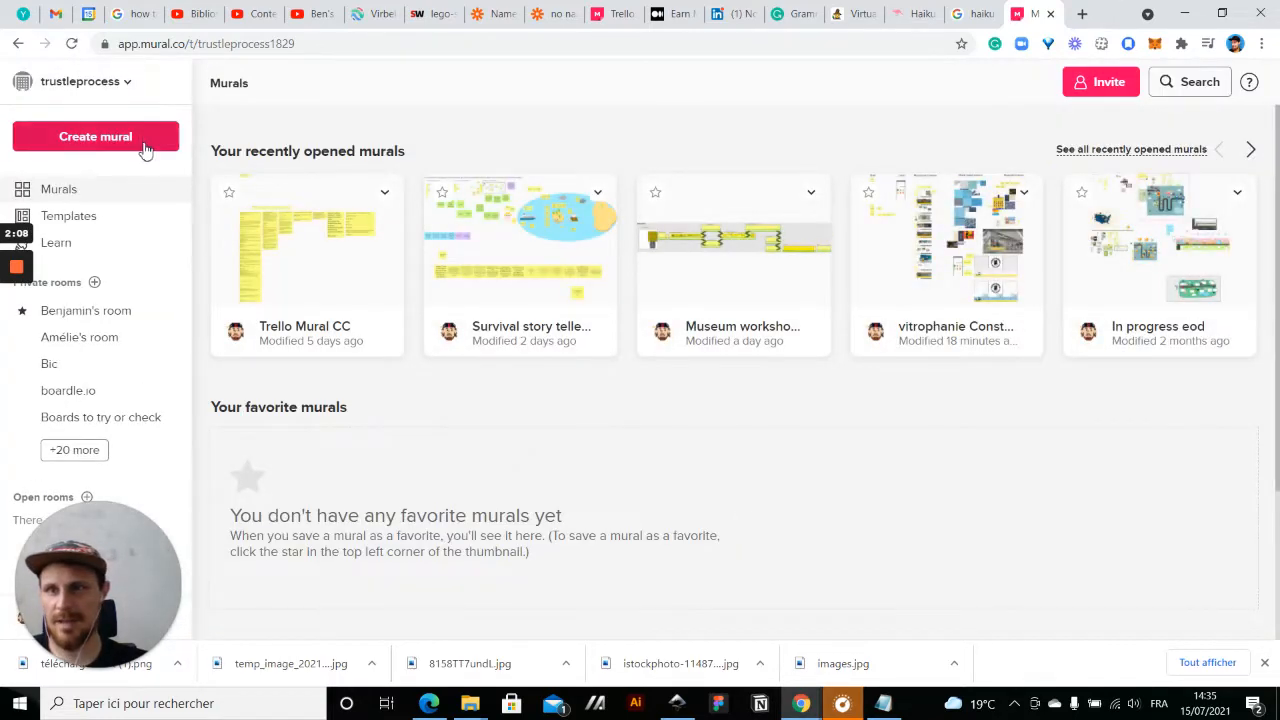
left_click(145, 148)
left_click(1014, 556)
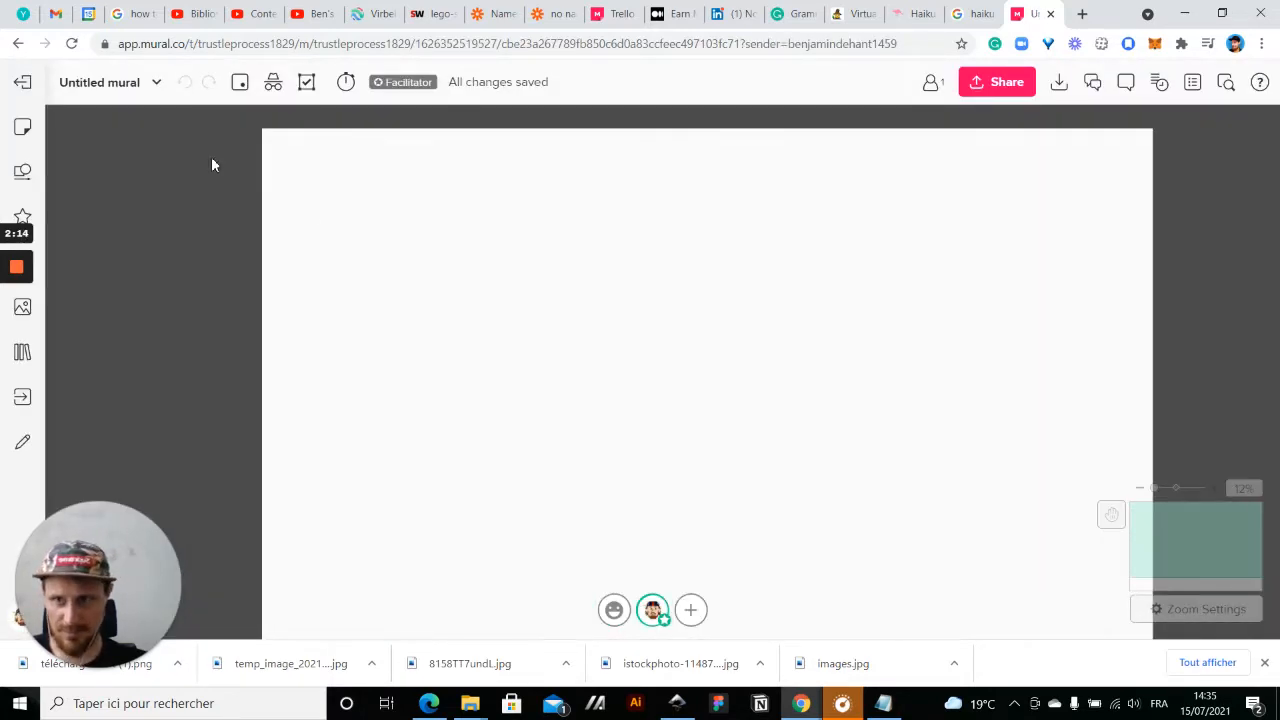
- Rename the untitled mural as Haiku Kudos Icebreaker
left_click(86, 86)
type("Haiku")
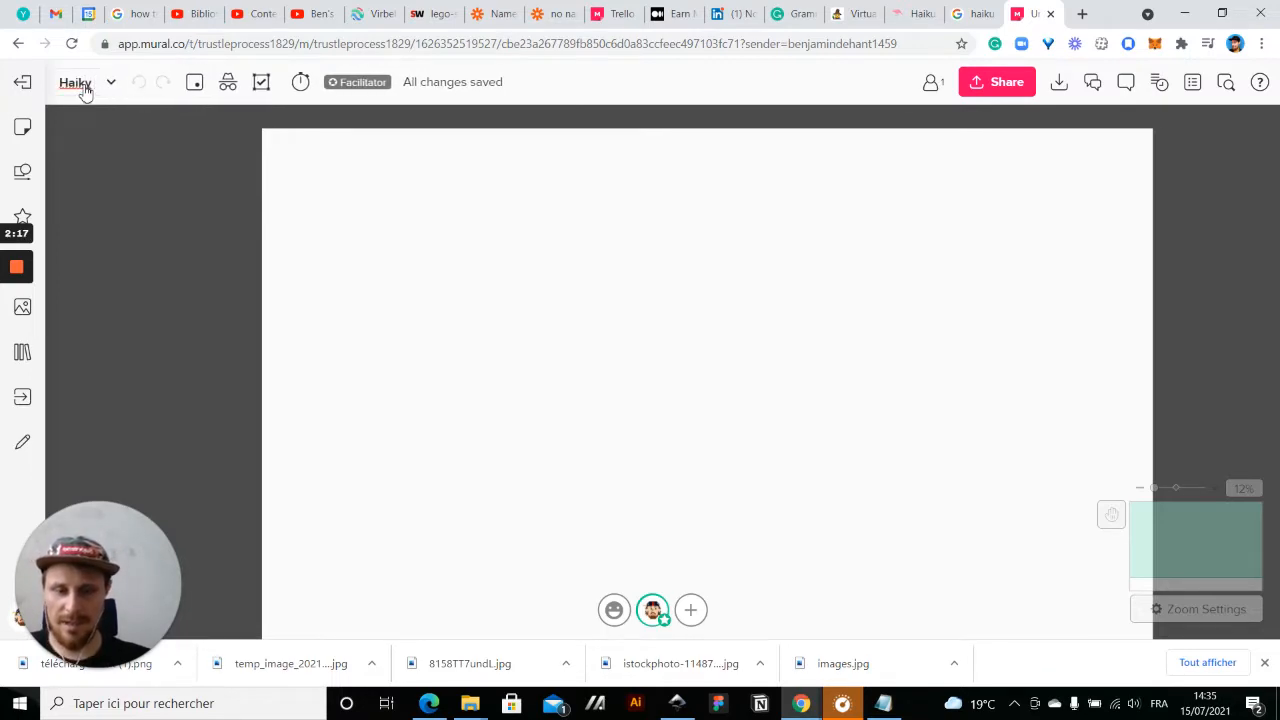
key("Return")
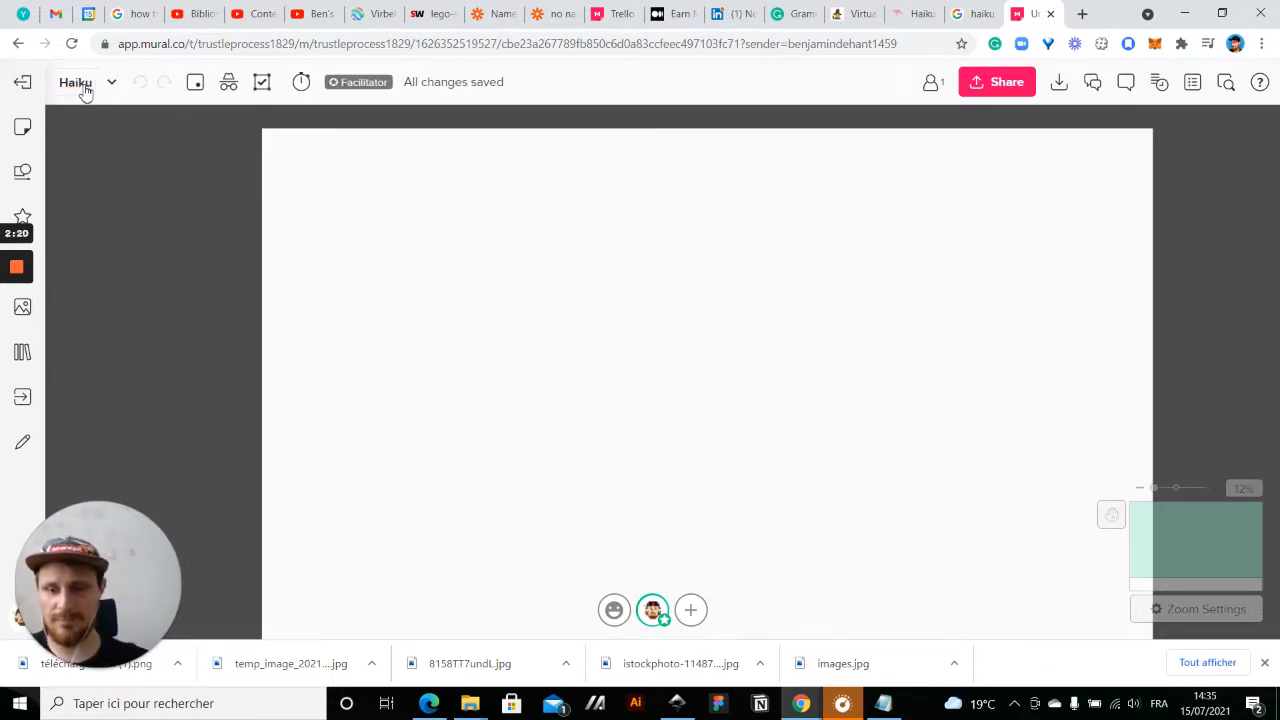
type("Ku")
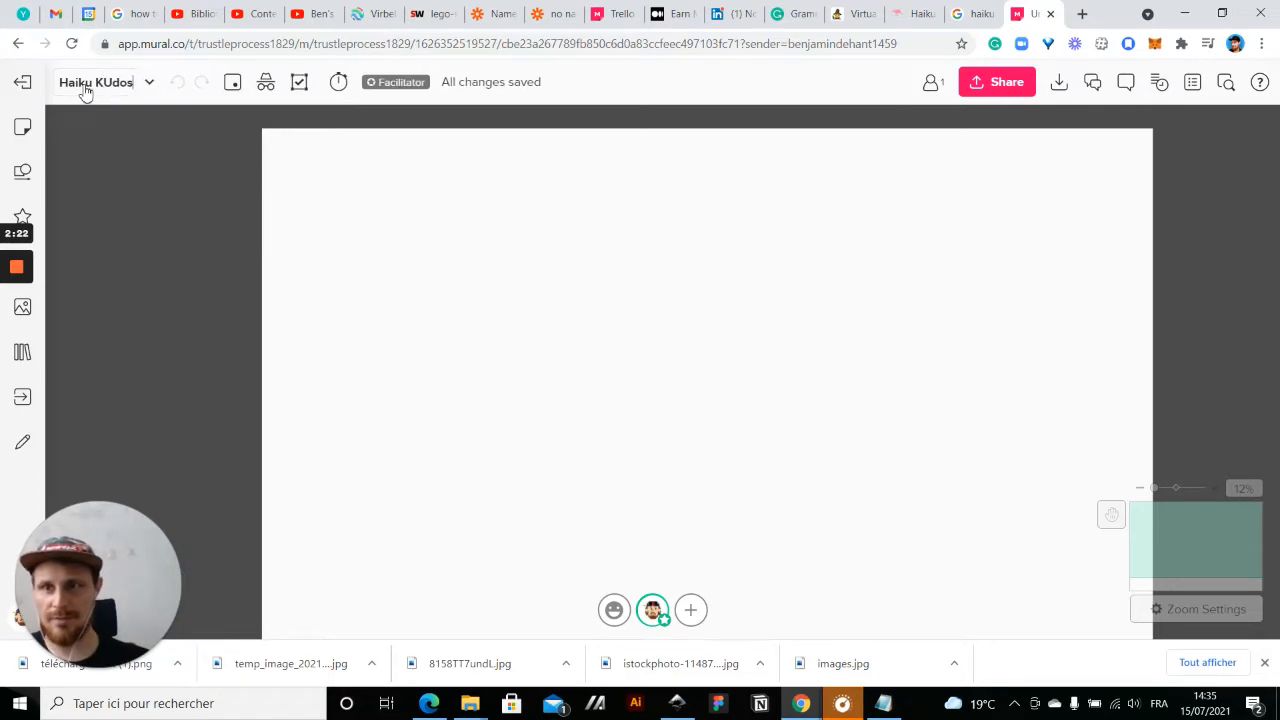
type("dos Ice")
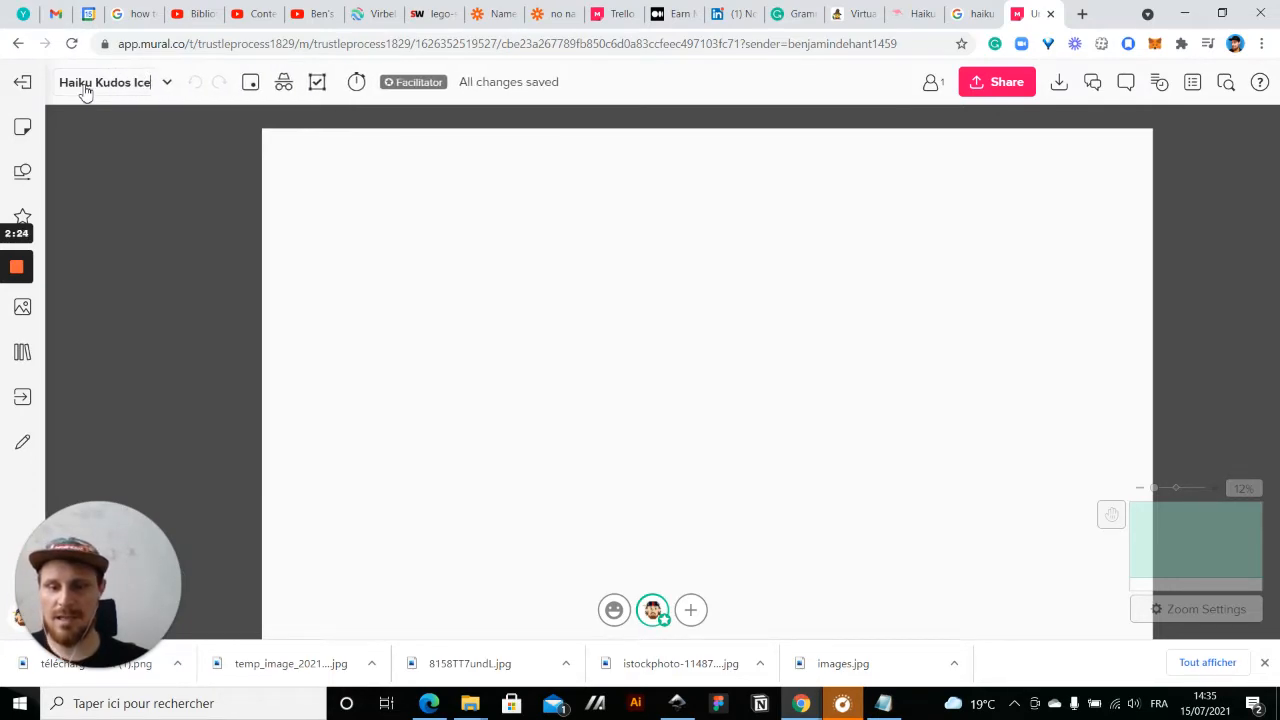
type("breaker")
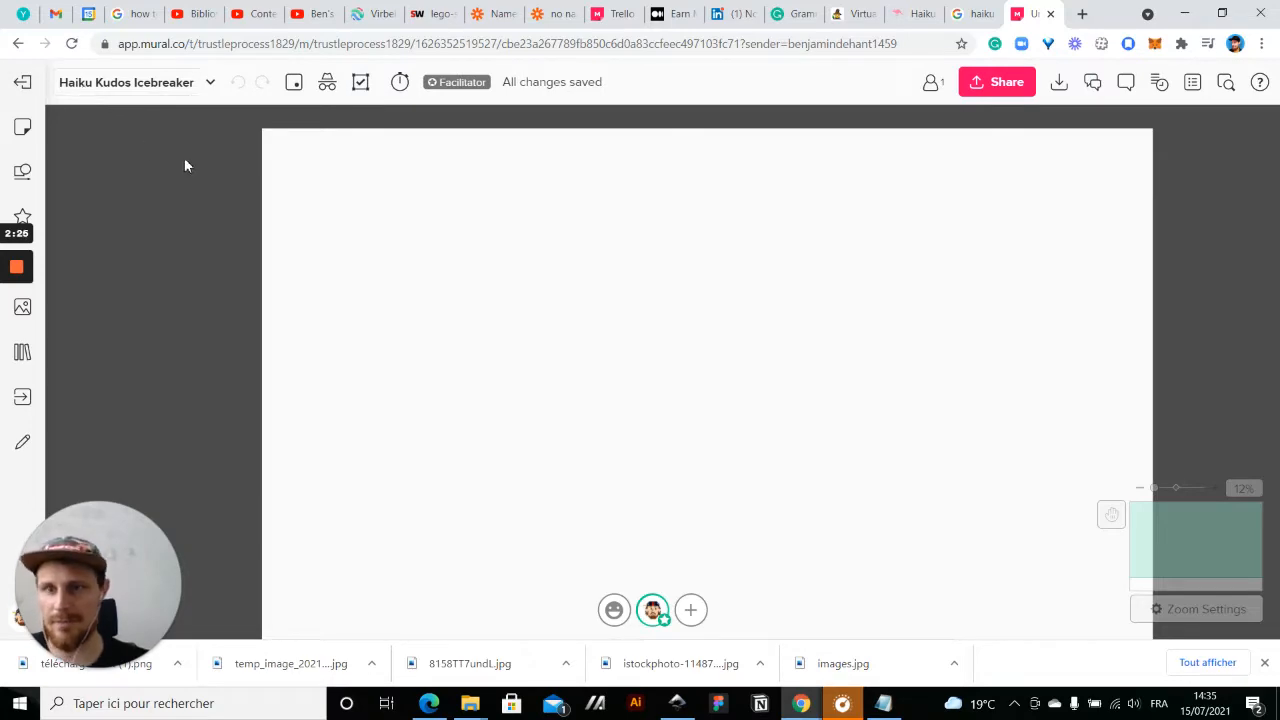
- Set the mural's timer to 30:00 and start it
left_click(401, 84)
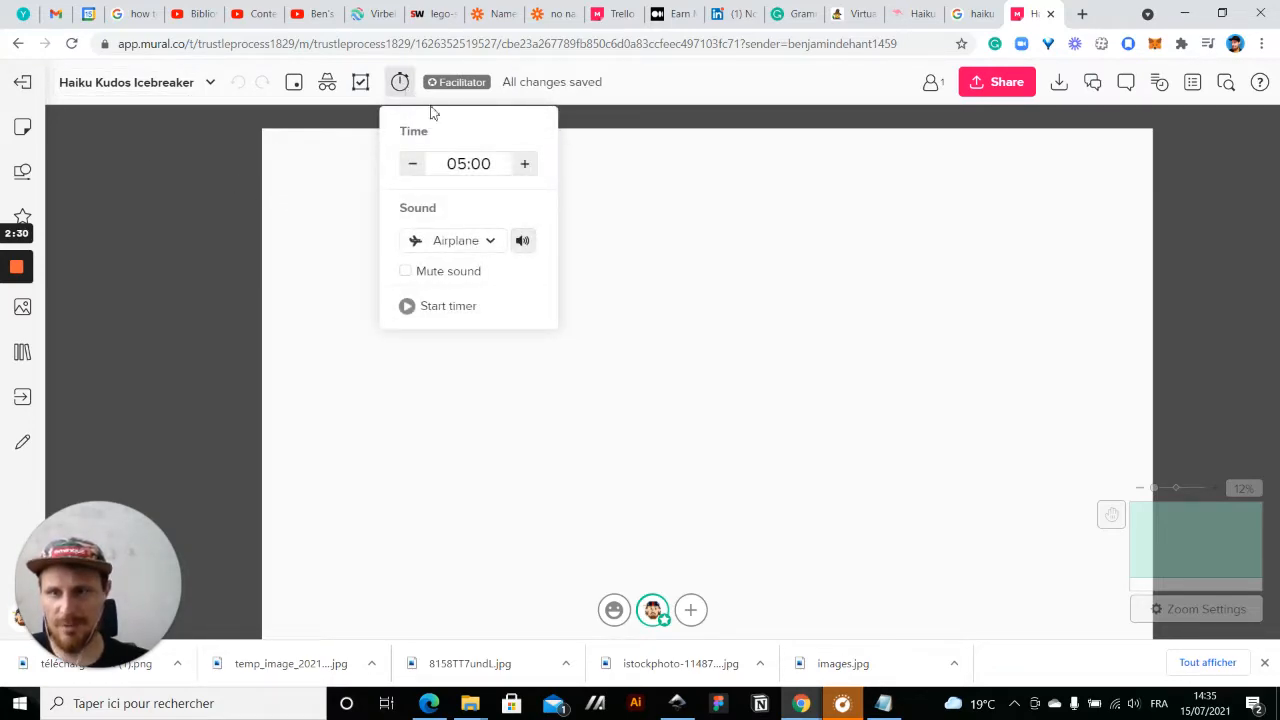
left_click(526, 165)
left_click(526, 165)
triple_click(526, 165)
triple_click(526, 165)
double_click(526, 165)
triple_click(526, 165)
double_click(526, 165)
double_click(526, 165)
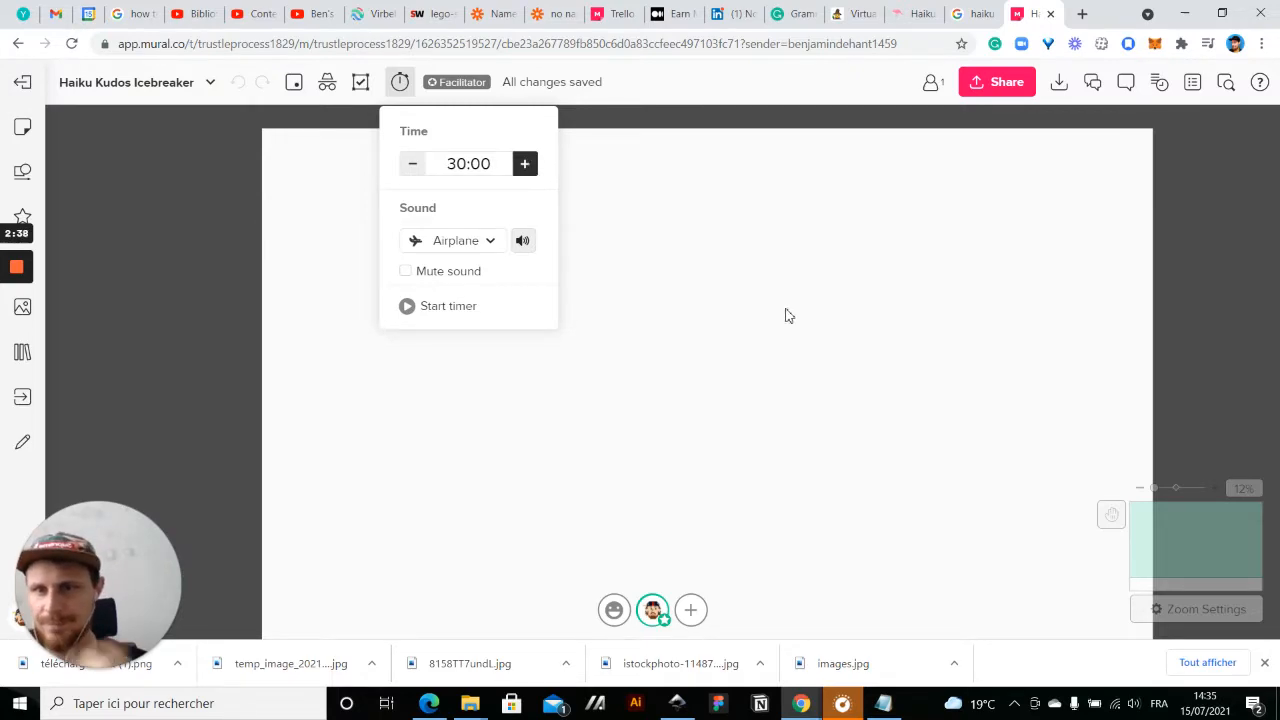
left_click(457, 313)
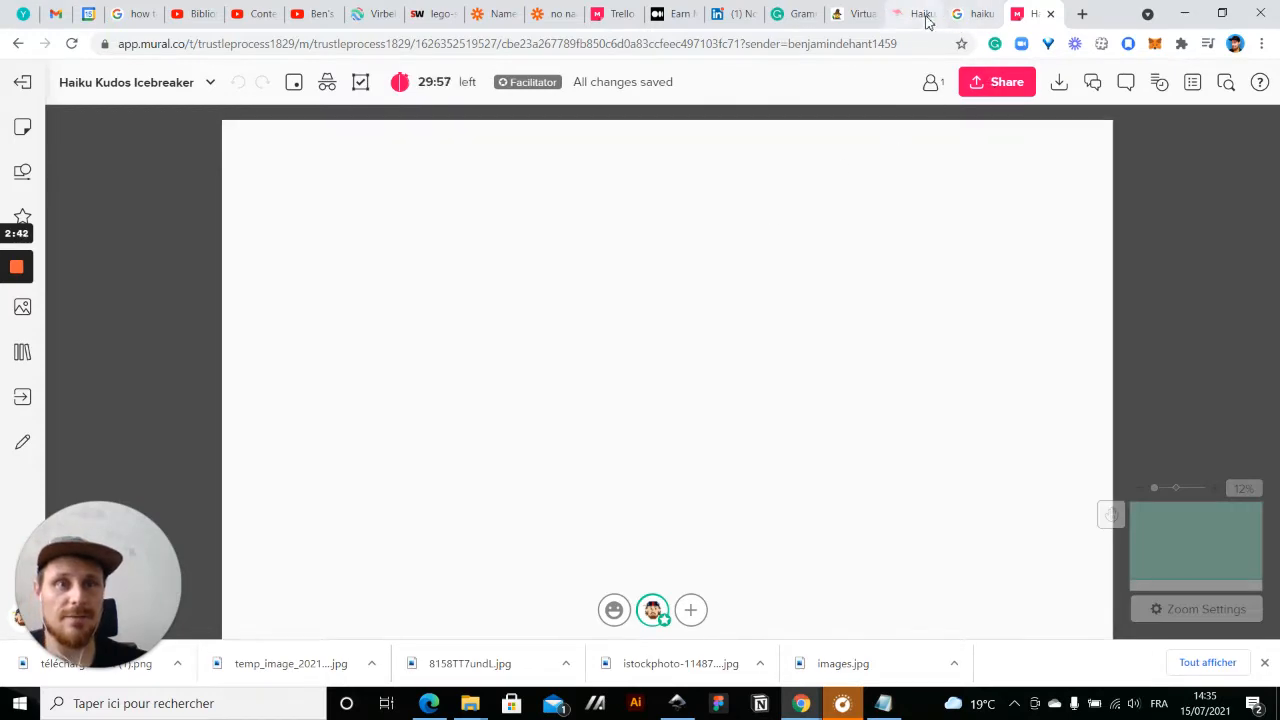
- Return to the haiku generator page and close the advertising banner covering the form, with all word fields in view
left_click(916, 20)
scroll(963, 285, "down", 1)
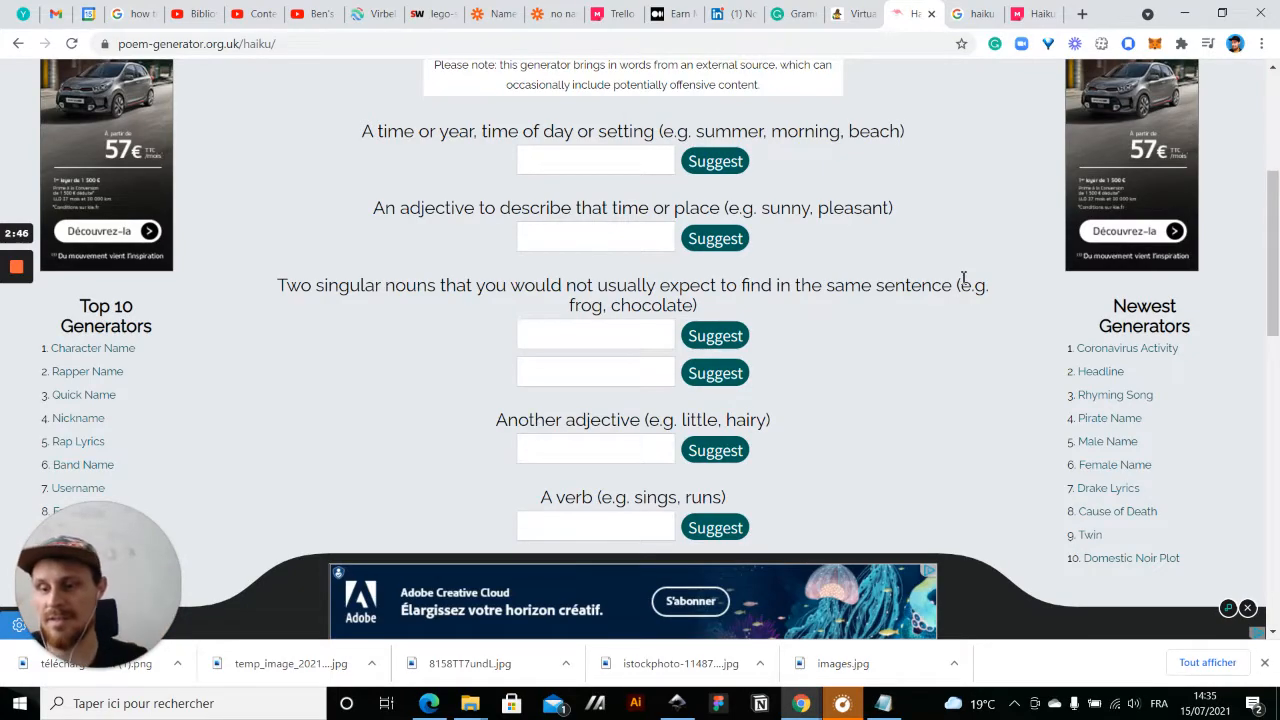
left_click(1247, 608)
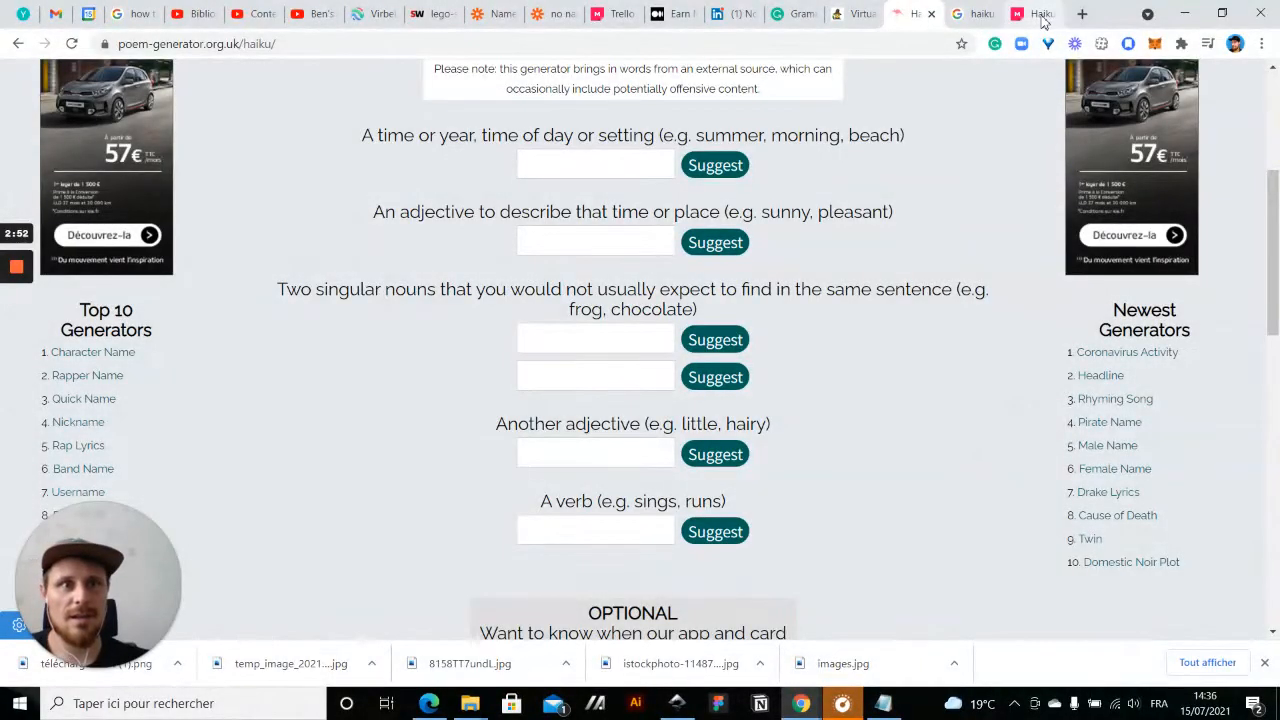
- Go back to the Haiku Kudos Icebreaker mural and open the Captures d'écran folder within Images in File Explorer over it
left_click(1033, 14)
mouse_move(470, 703)
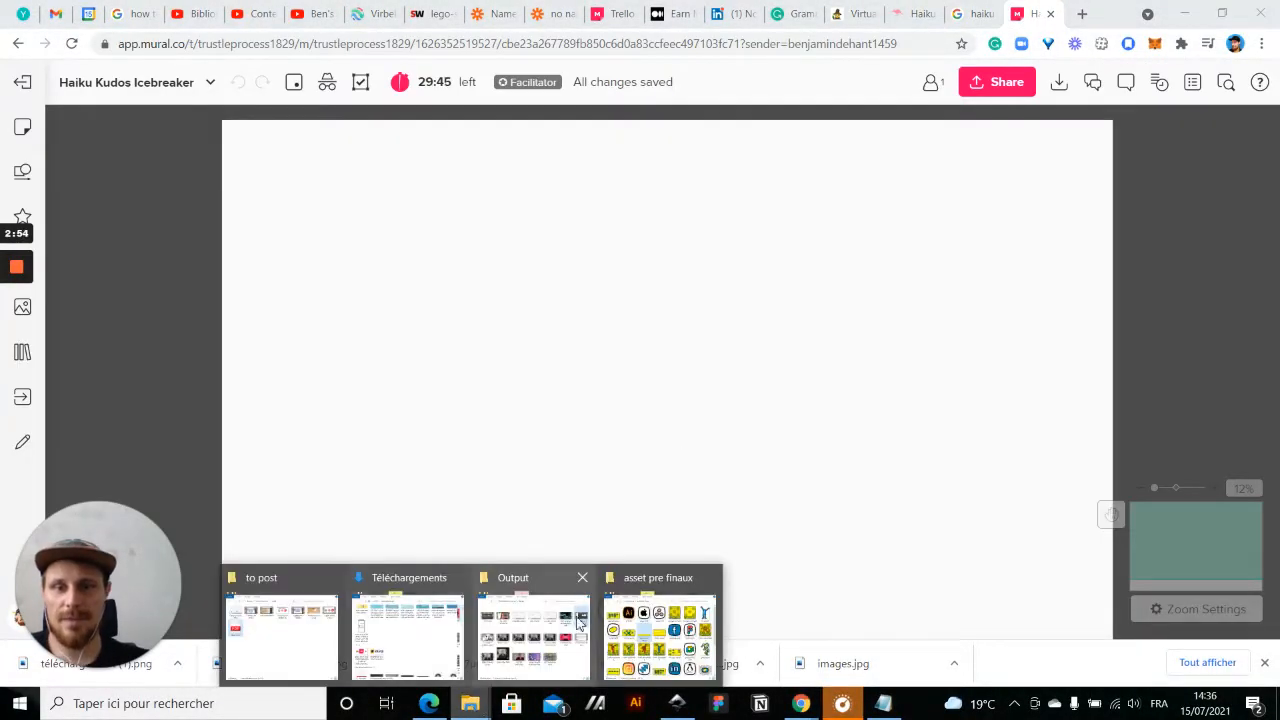
left_click(407, 638)
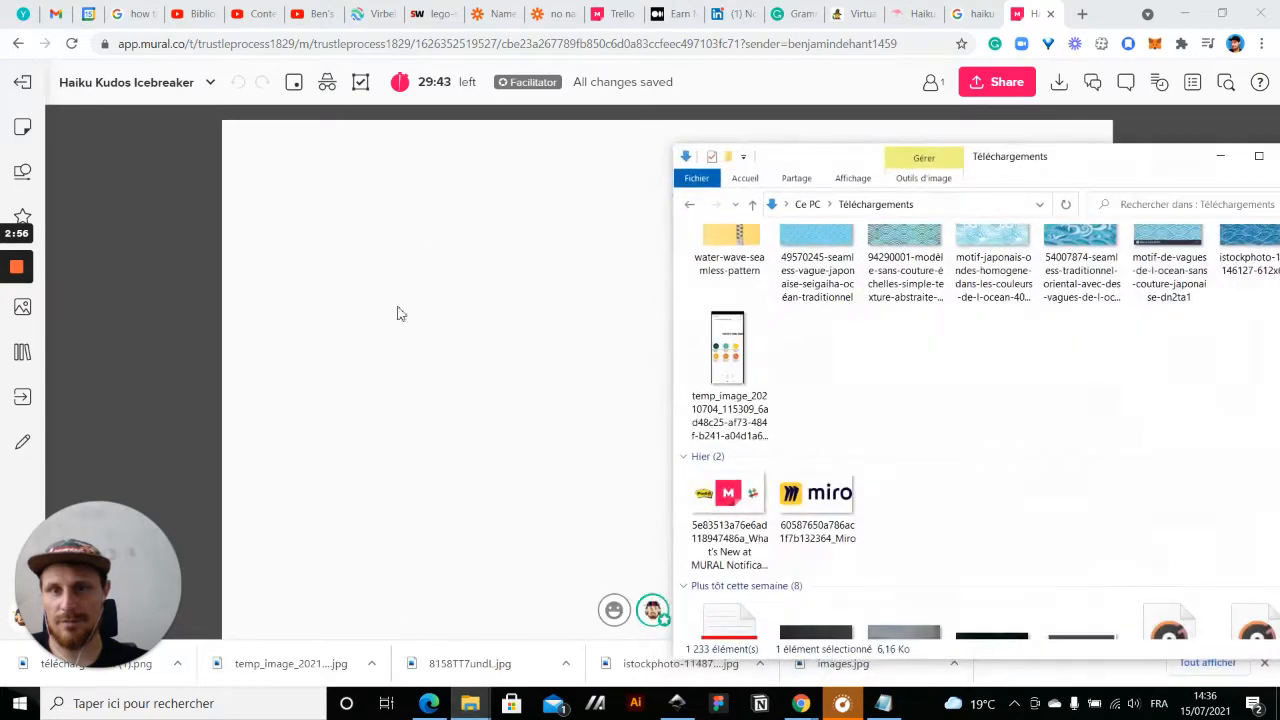
scroll(820, 320, "up", 10)
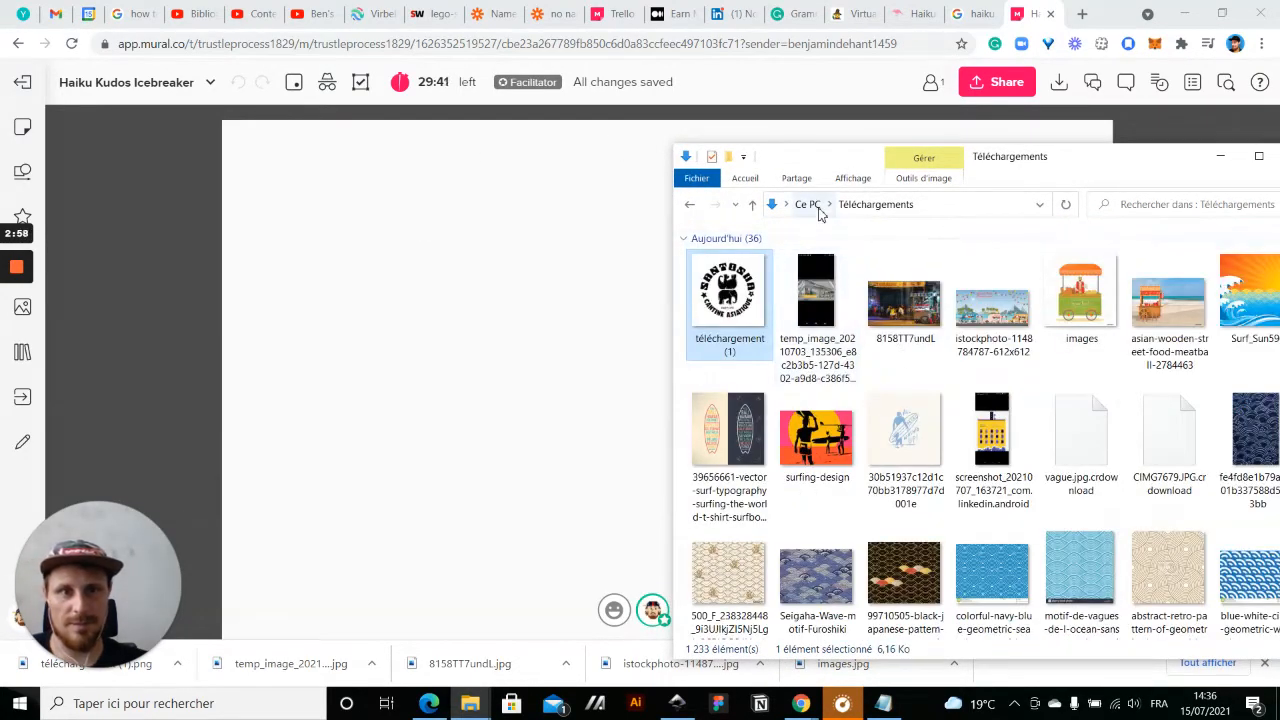
left_click(812, 205)
double_click(1157, 283)
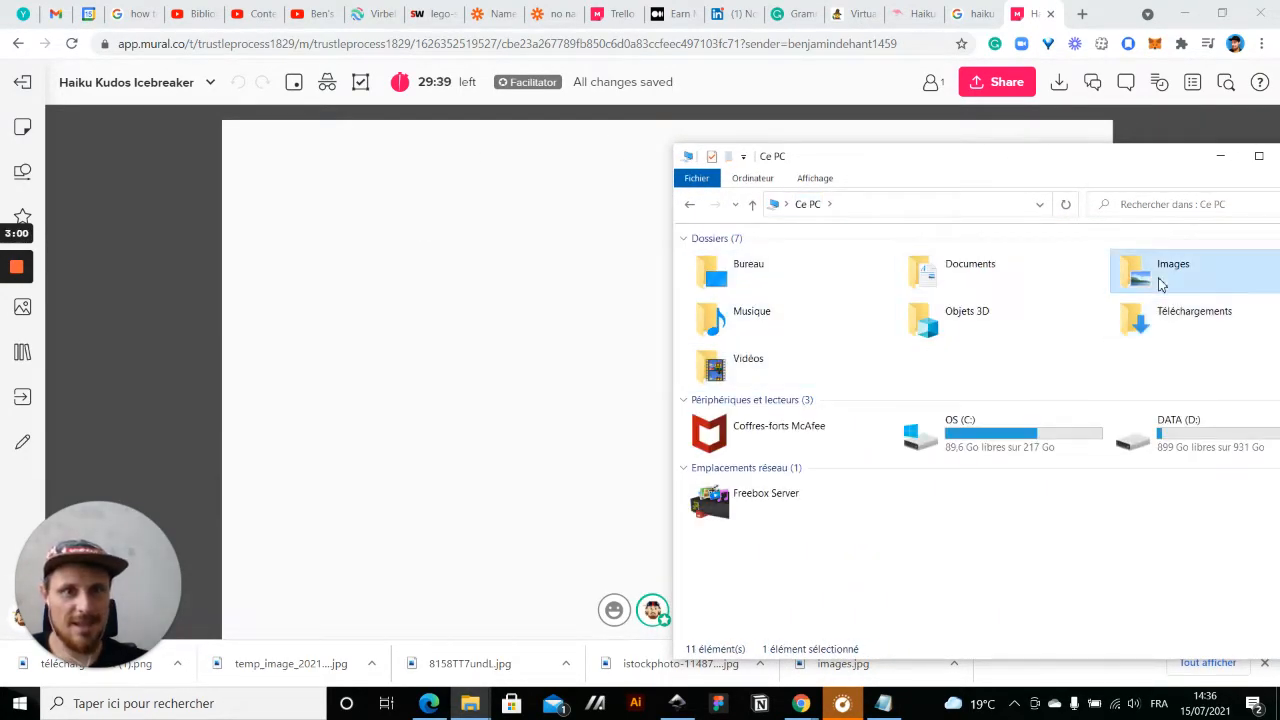
double_click(735, 272)
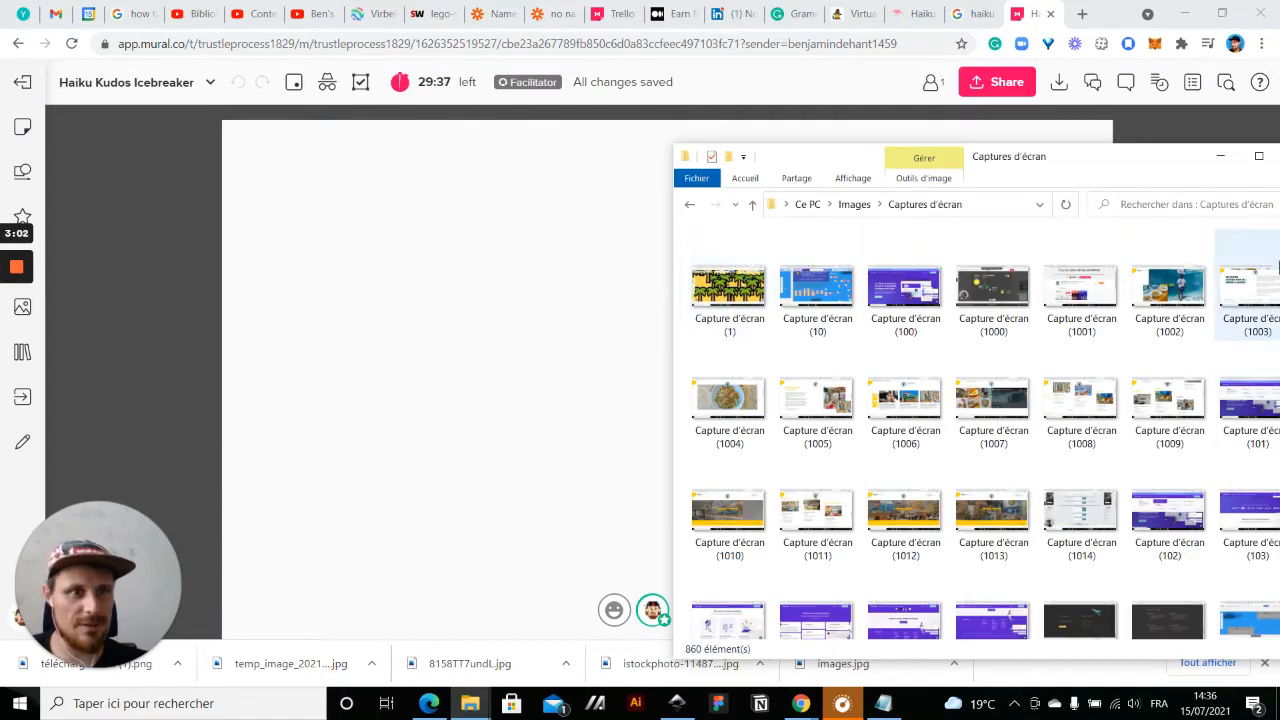
- Move the folder window clear of the canvas area and add Capture d'écran (1014) to the mural's upper-left area
left_click_drag(1173, 166, 945, 138)
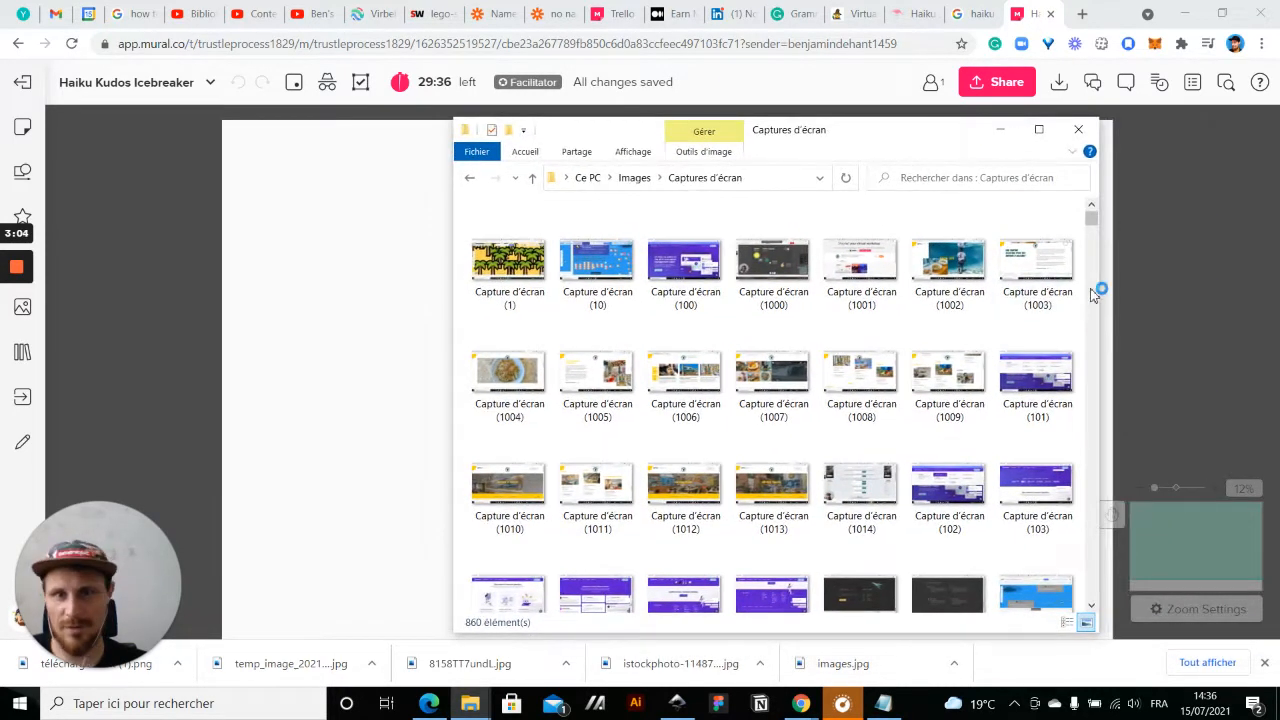
left_click(512, 230)
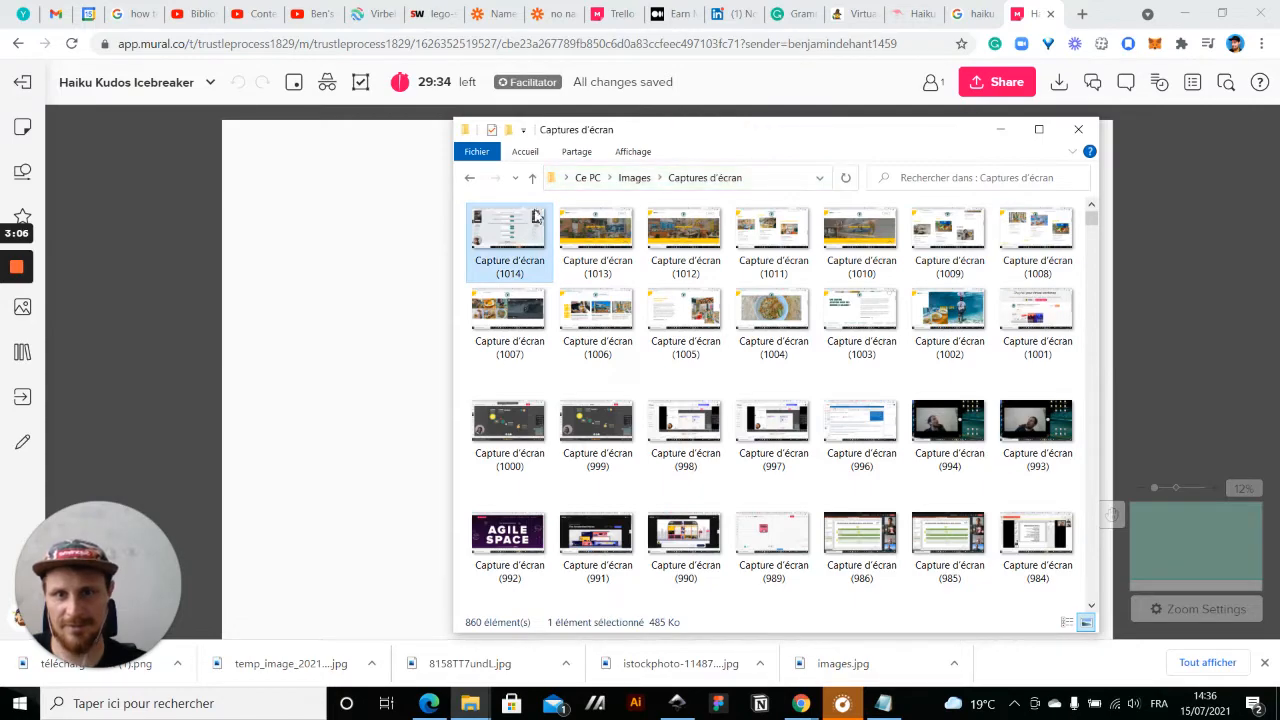
left_click_drag(512, 232, 349, 257)
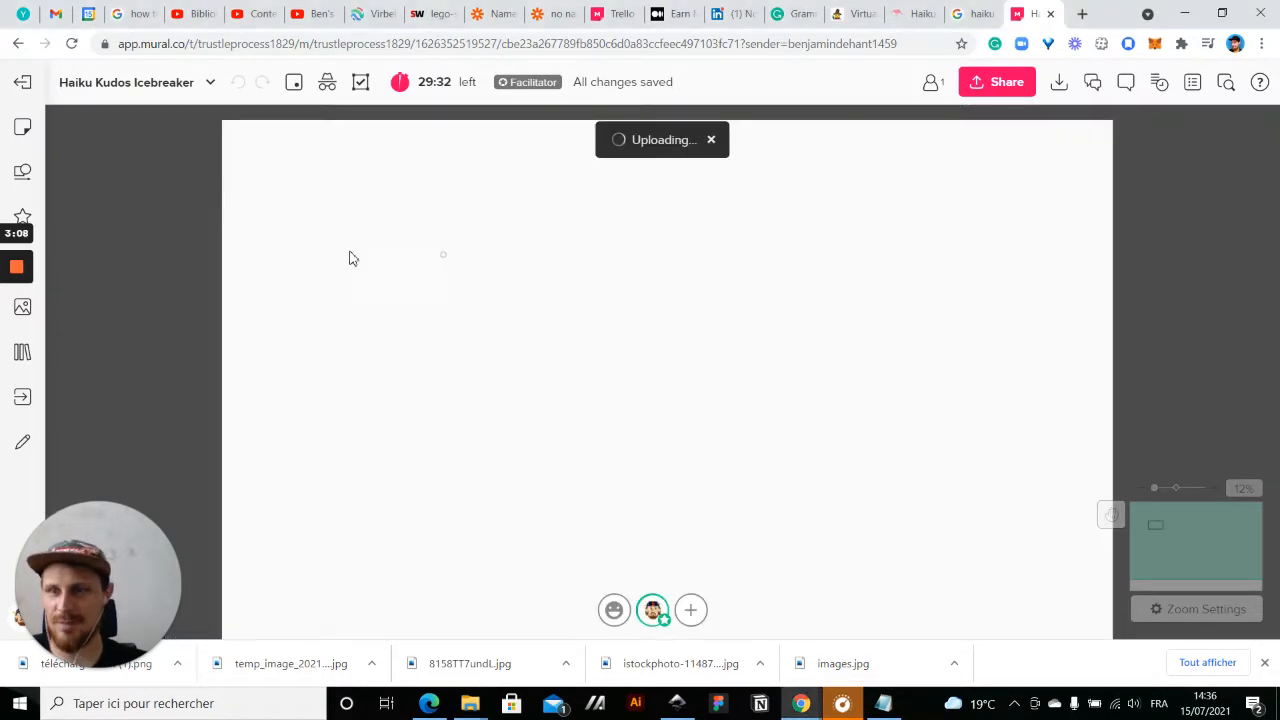
- Enlarge the haiku generator screenshot and move it to the mural's upper-right area
left_click_drag(451, 312, 661, 408)
left_click_drag(529, 363, 929, 280)
scroll(921, 185, "up", 5)
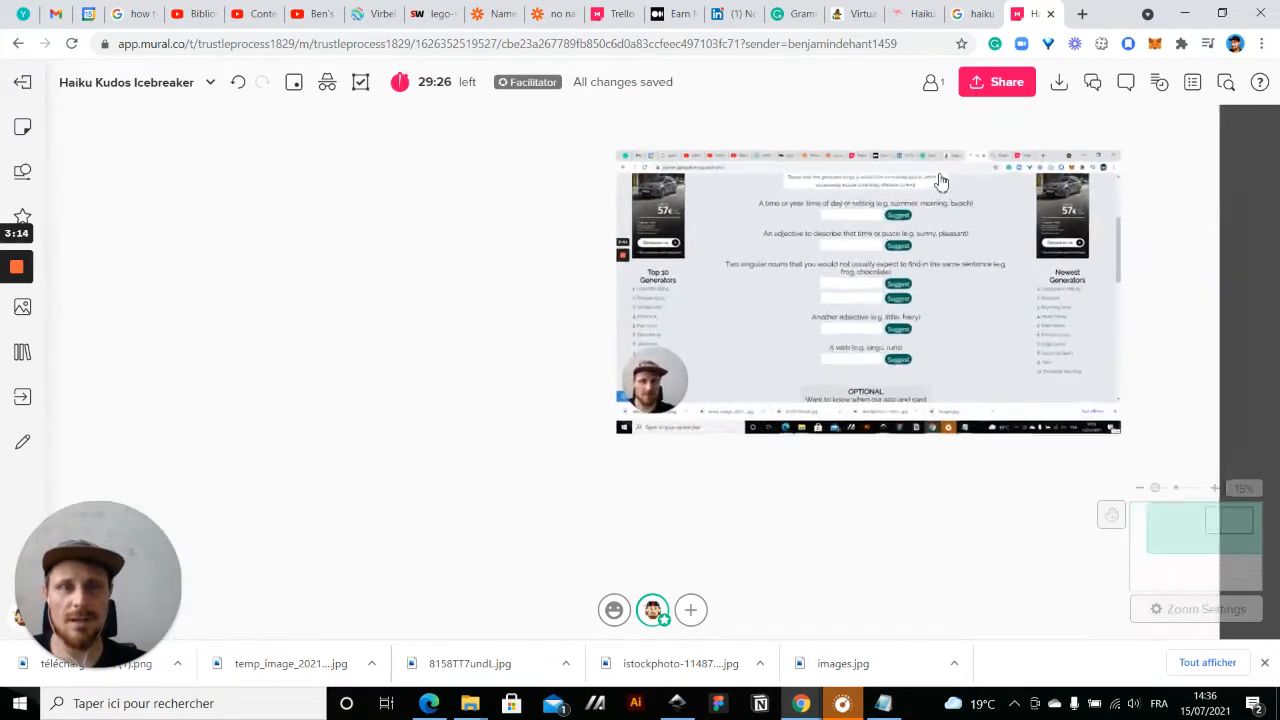
left_click_drag(418, 288, 563, 291)
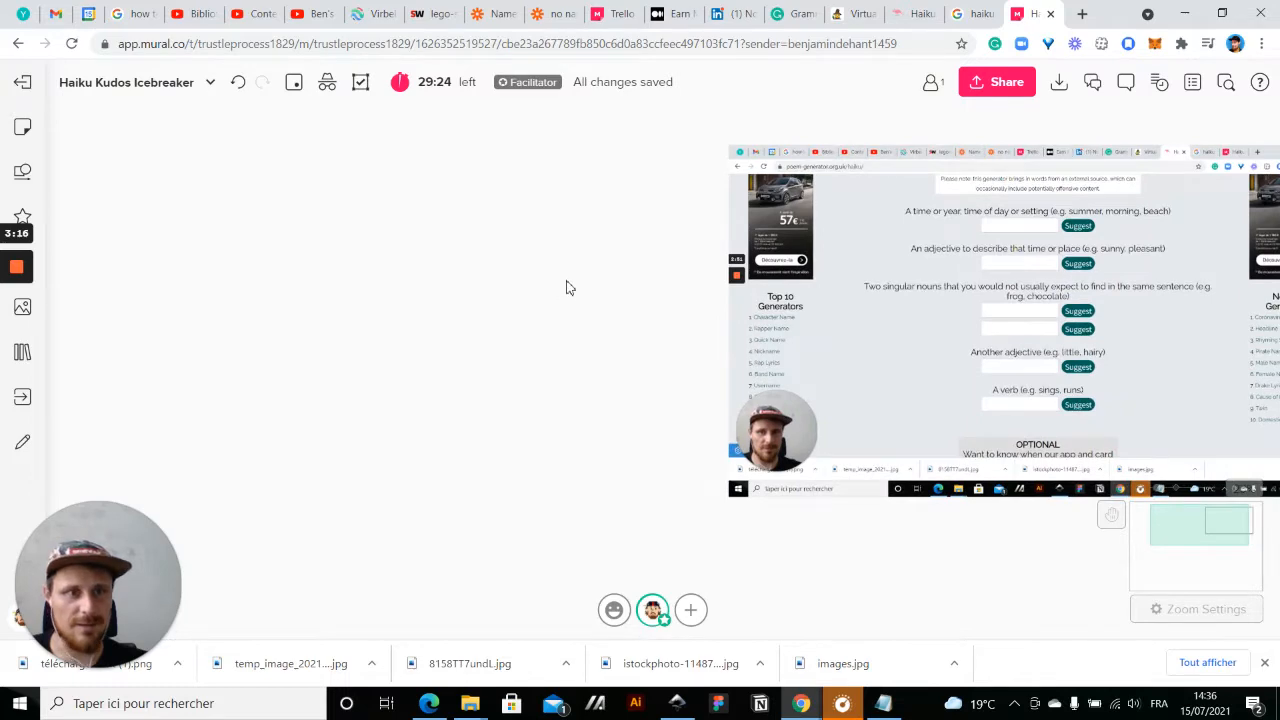
- Add a title text box on the blank canvas beside the screenshot and increase its font size three steps
right_click(235, 207)
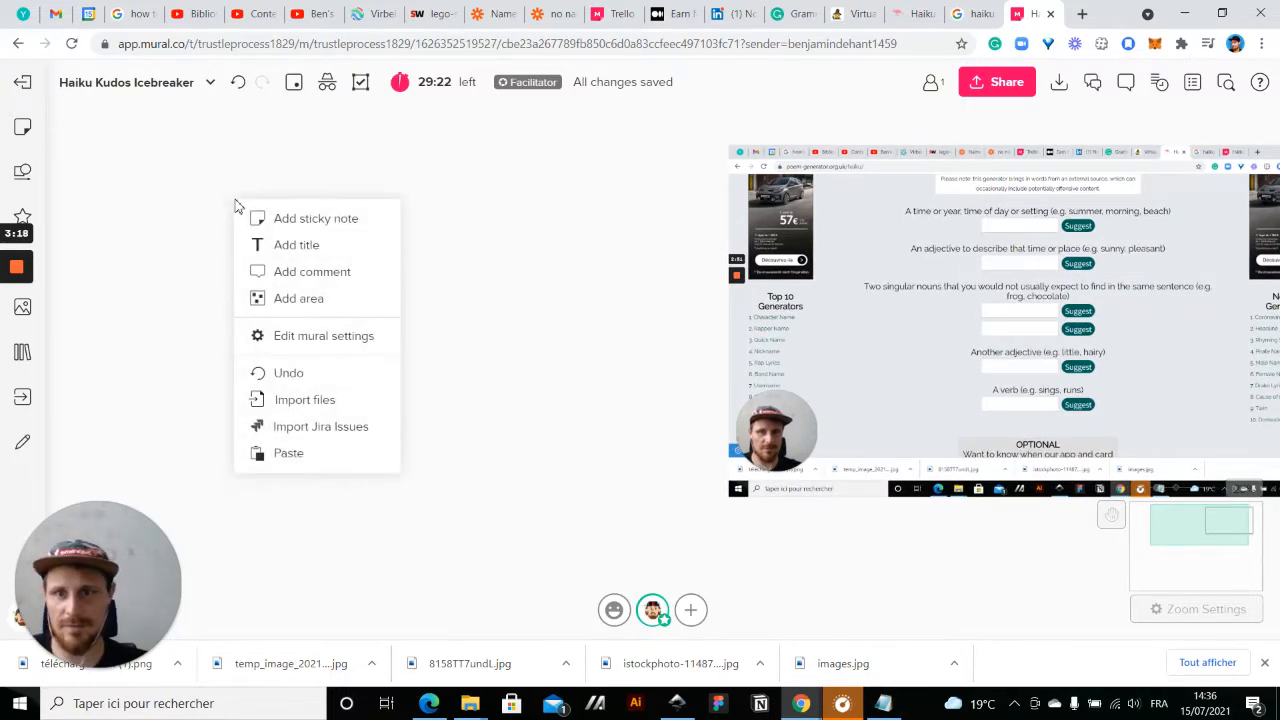
left_click(252, 246)
left_click(325, 155)
left_click(325, 155)
left_click(325, 155)
left_click(437, 240)
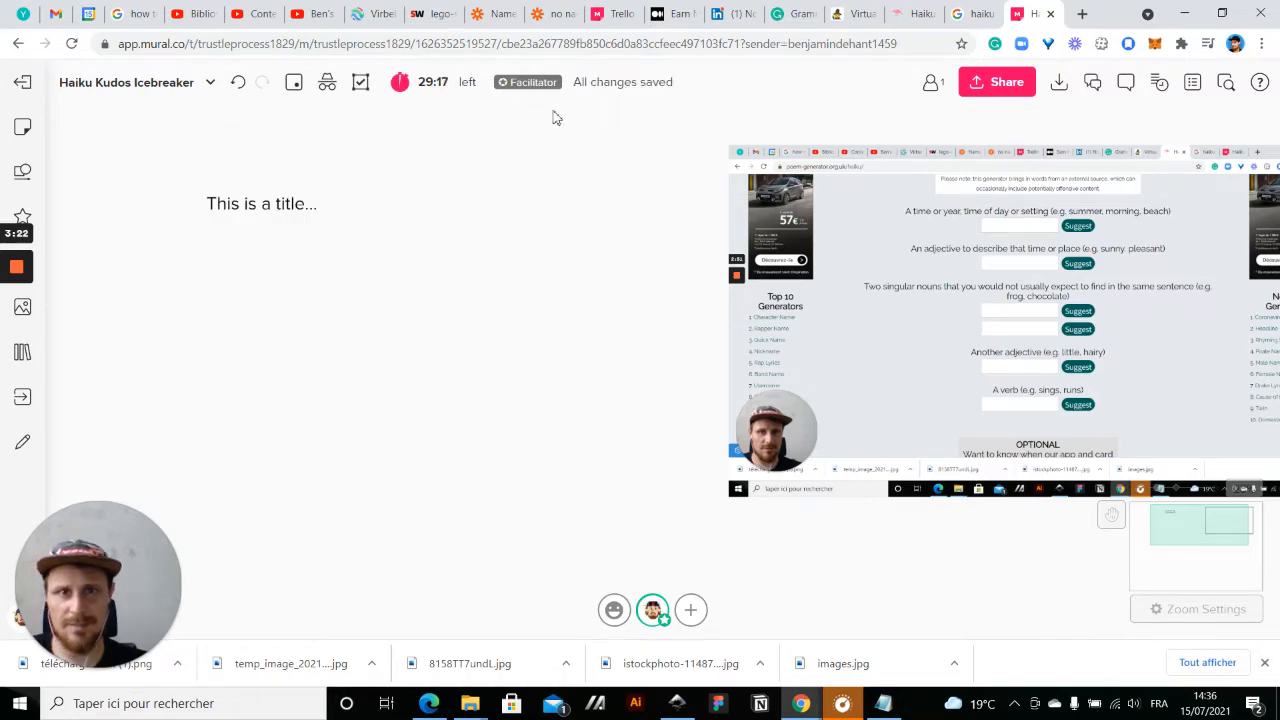
- Copy "A time or year, time of day or setting (e.g. summer, morning, beach)" from the haiku generator and paste it as the title's text
left_click(915, 13)
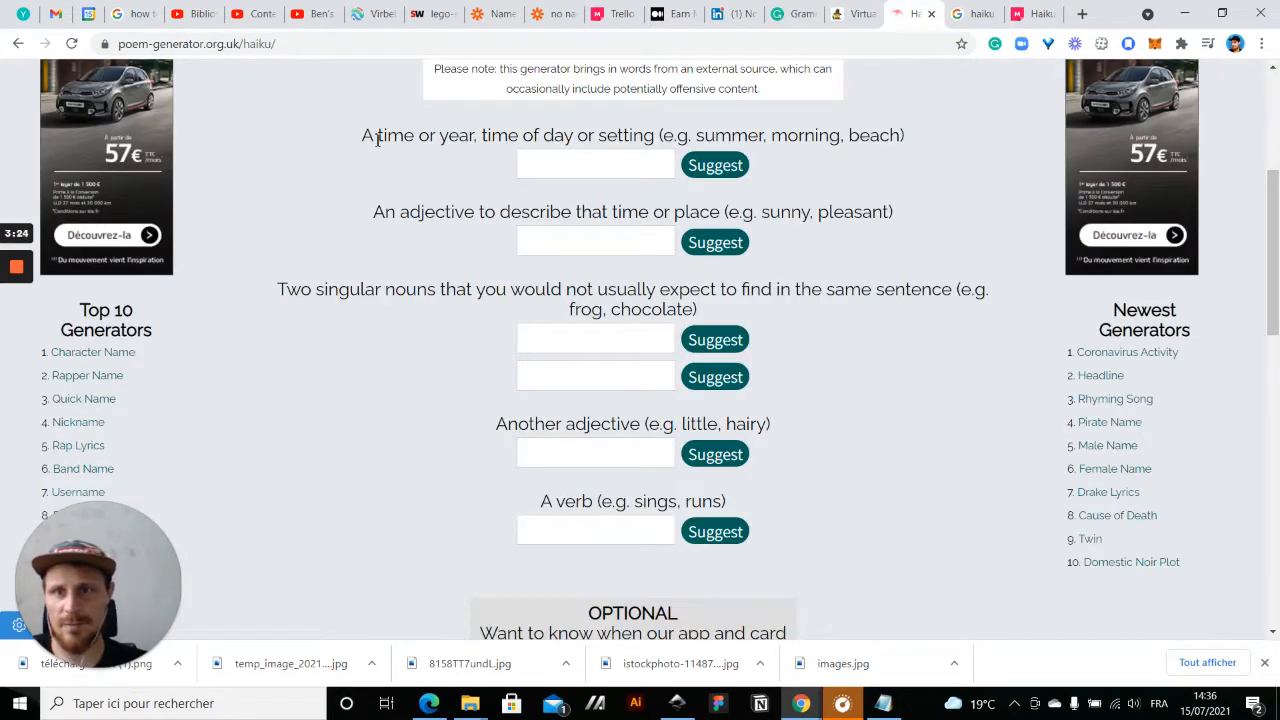
left_click_drag(366, 135, 906, 134)
key("ctrl+c")
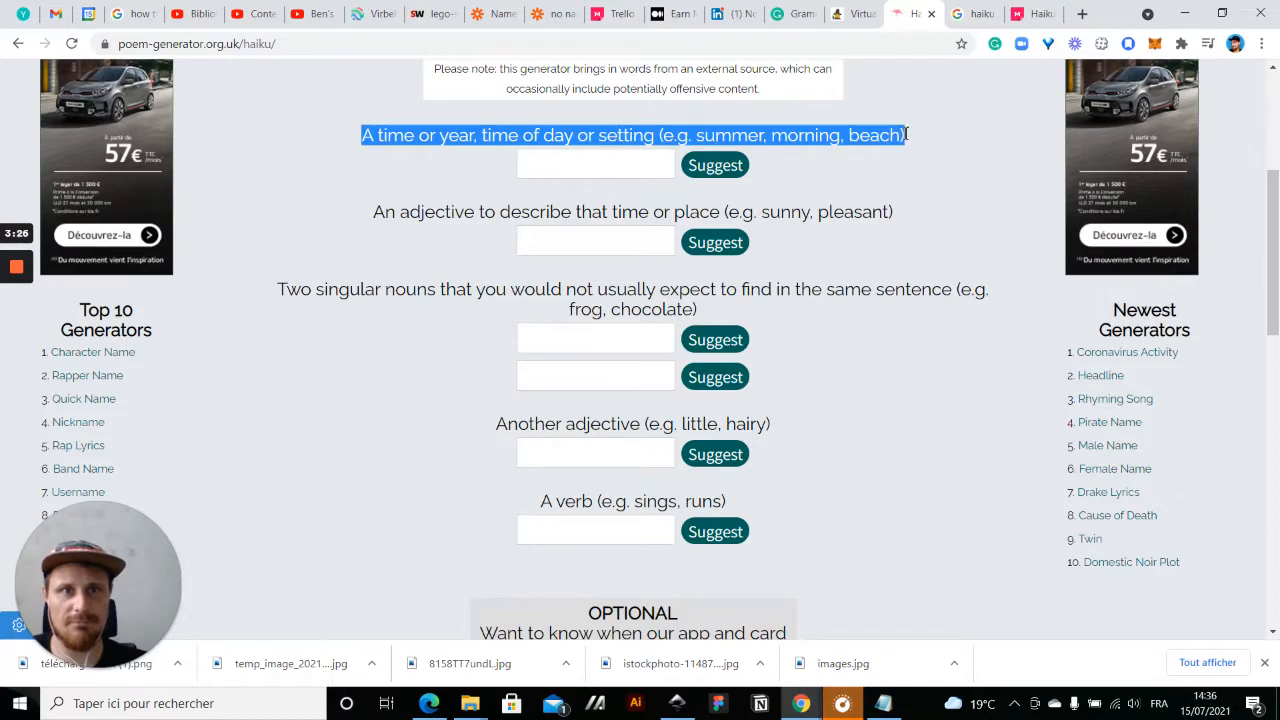
left_click(1028, 13)
key("ctrl+v")
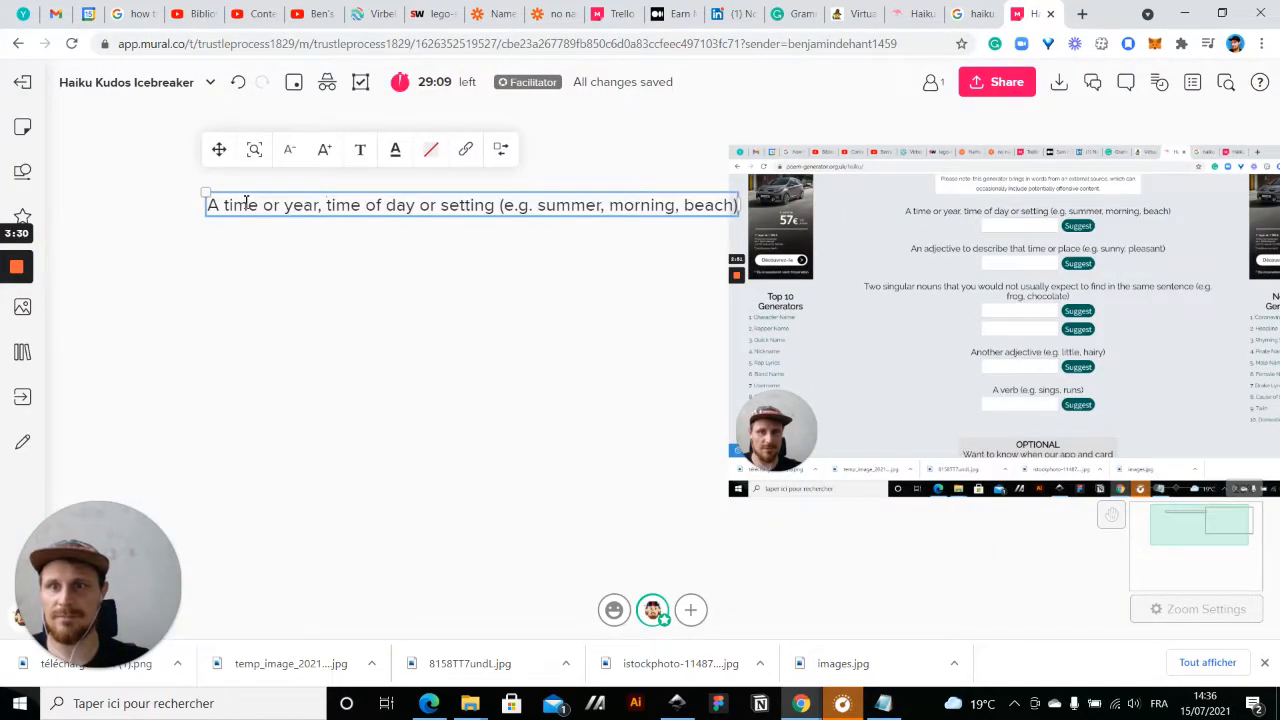
left_click(293, 376)
- Move the time-or-setting prompt up and further from the screenshot, and place a duplicate directly below it
left_click_drag(389, 211, 302, 167)
key("ctrl+d")
left_click_drag(756, 162, 216, 225)
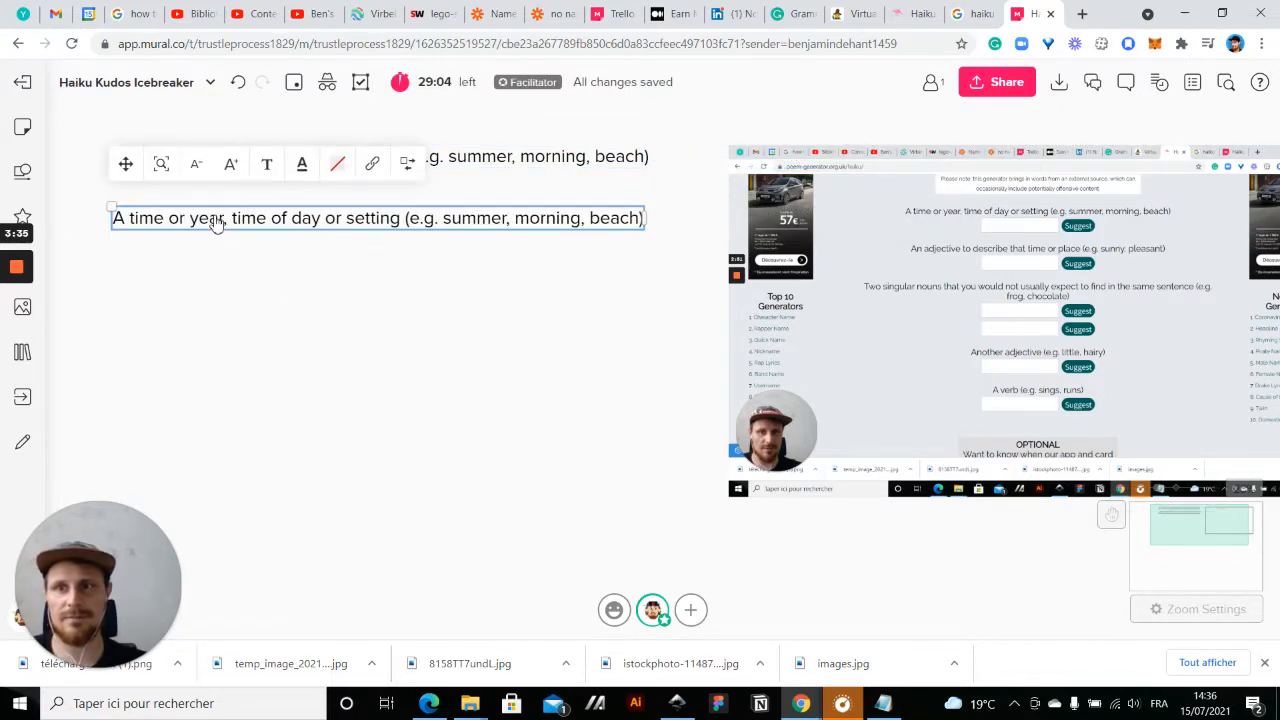
- Replace the duplicate's text with the generator's "An adjective to describe that time or place (e.g. sunny, pleasant)"
left_click(917, 18)
left_click_drag(370, 219, 913, 218)
key("ctrl+c")
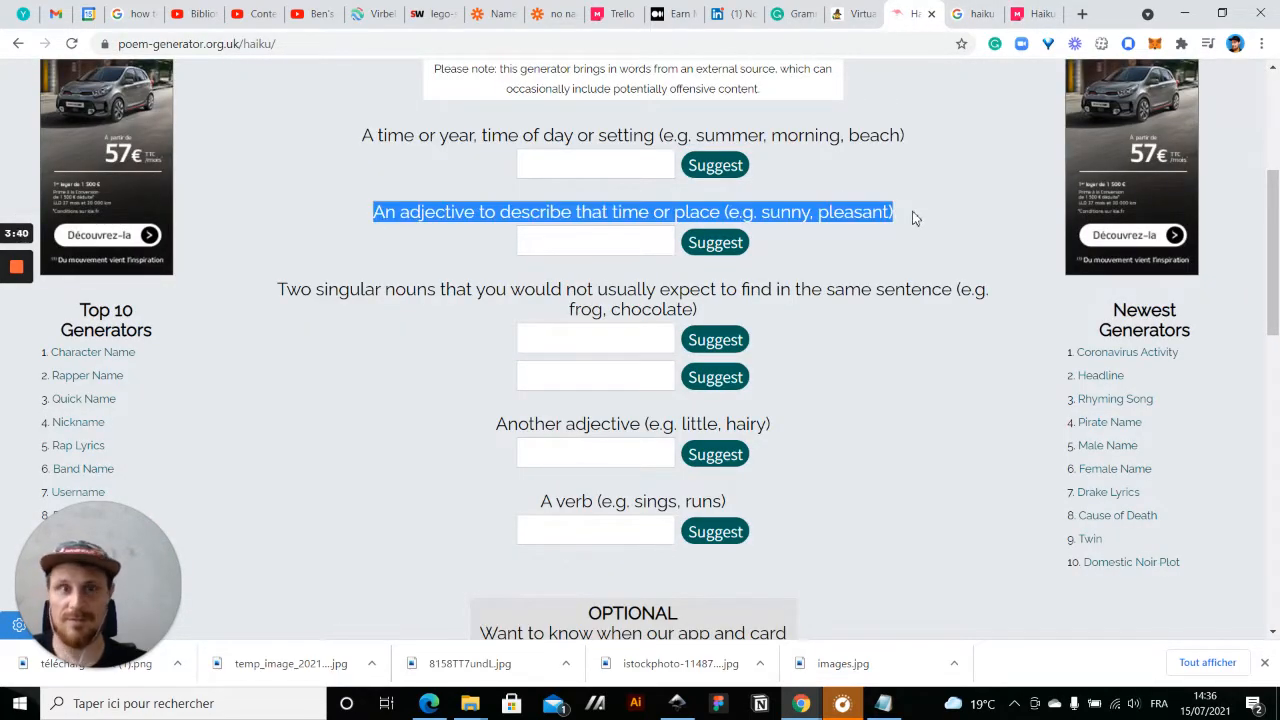
left_click(1025, 16)
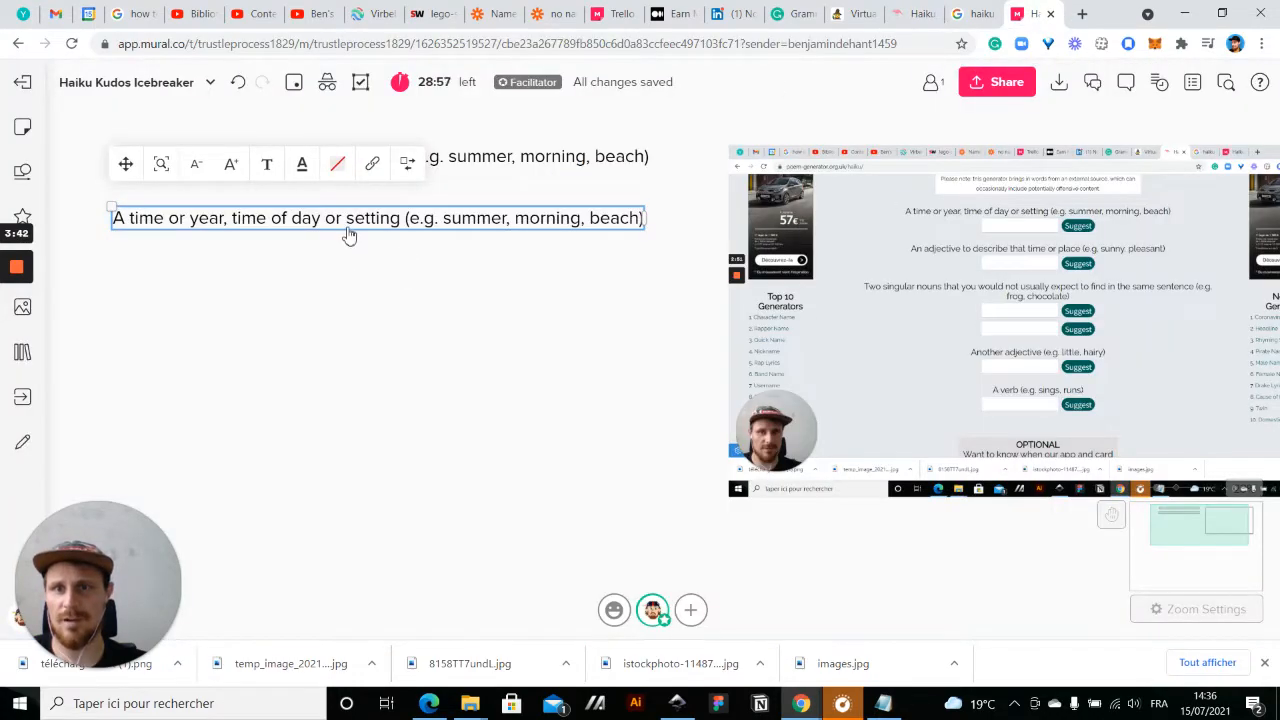
key("ctrl+a")
key("ctrl+v")
left_click(349, 363)
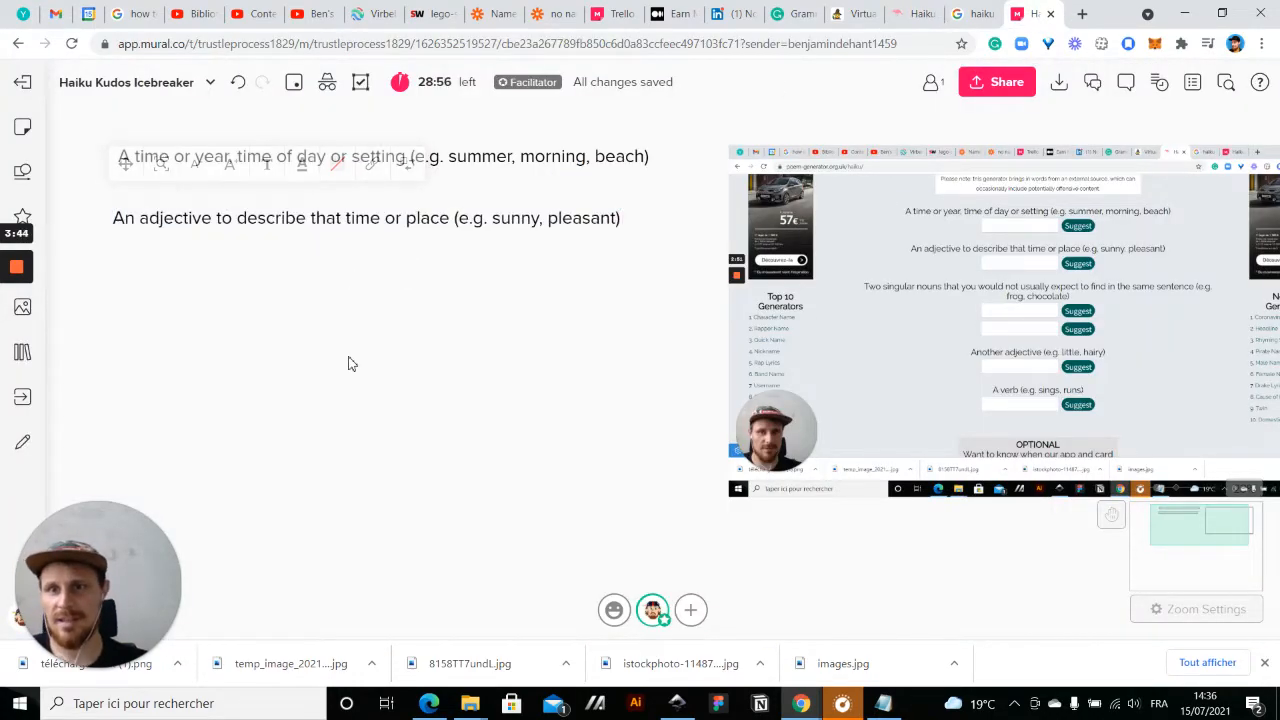
- Place a duplicate of the adjective prompt below it and replace its text with the generator's "Two singular nouns" prompt (e.g. frog, chocolate)
left_click(353, 226)
key("ctrl+d")
left_click_drag(647, 231, 197, 291)
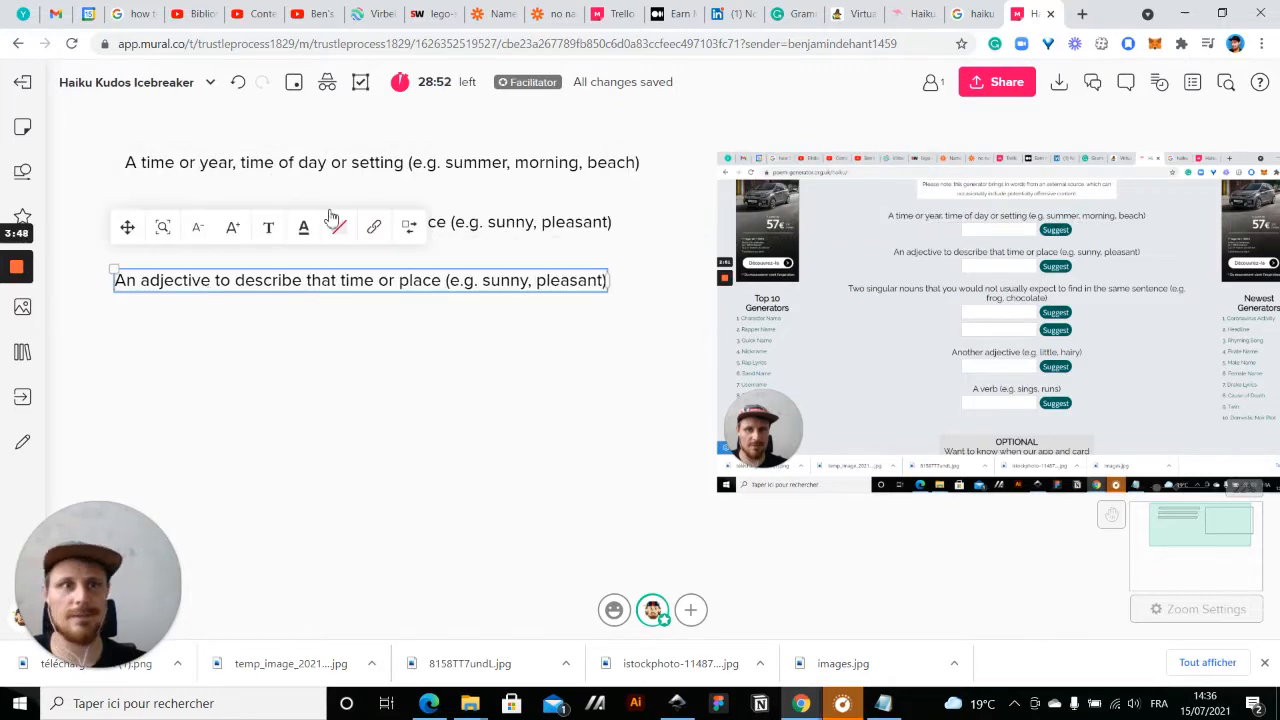
left_click(912, 16)
triple_click(289, 289)
key("ctrl+c")
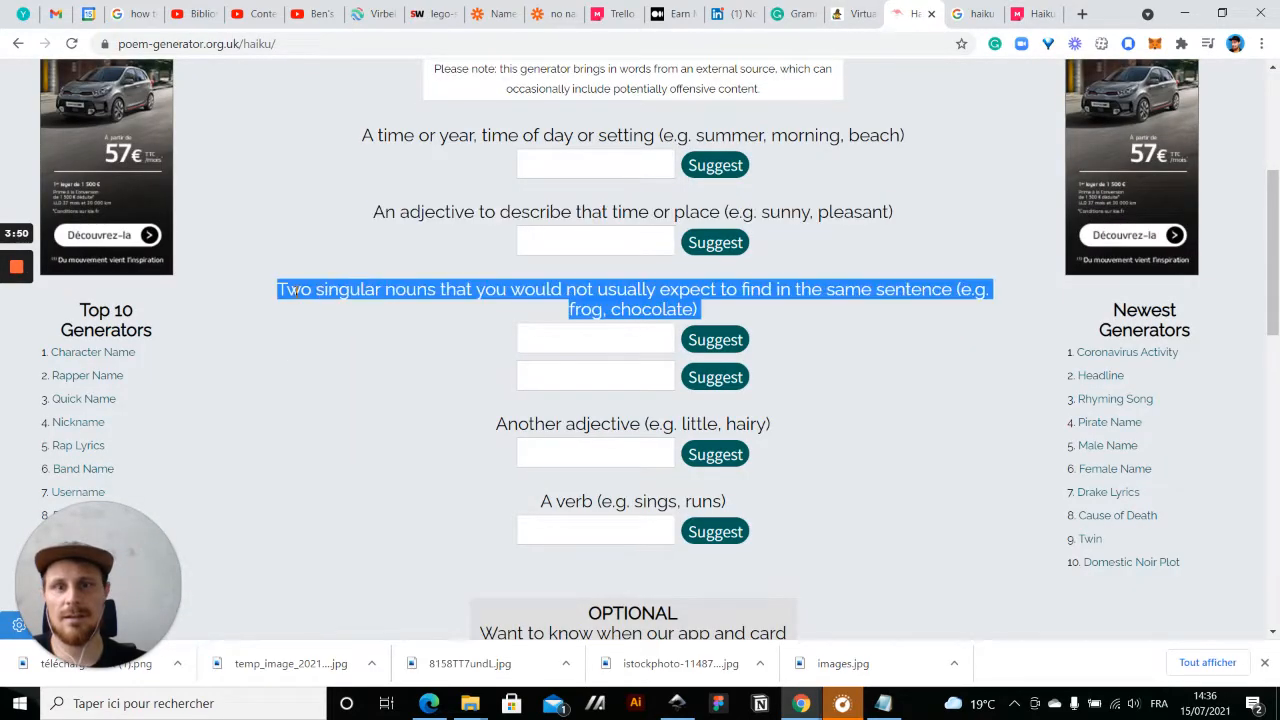
left_click(1030, 16)
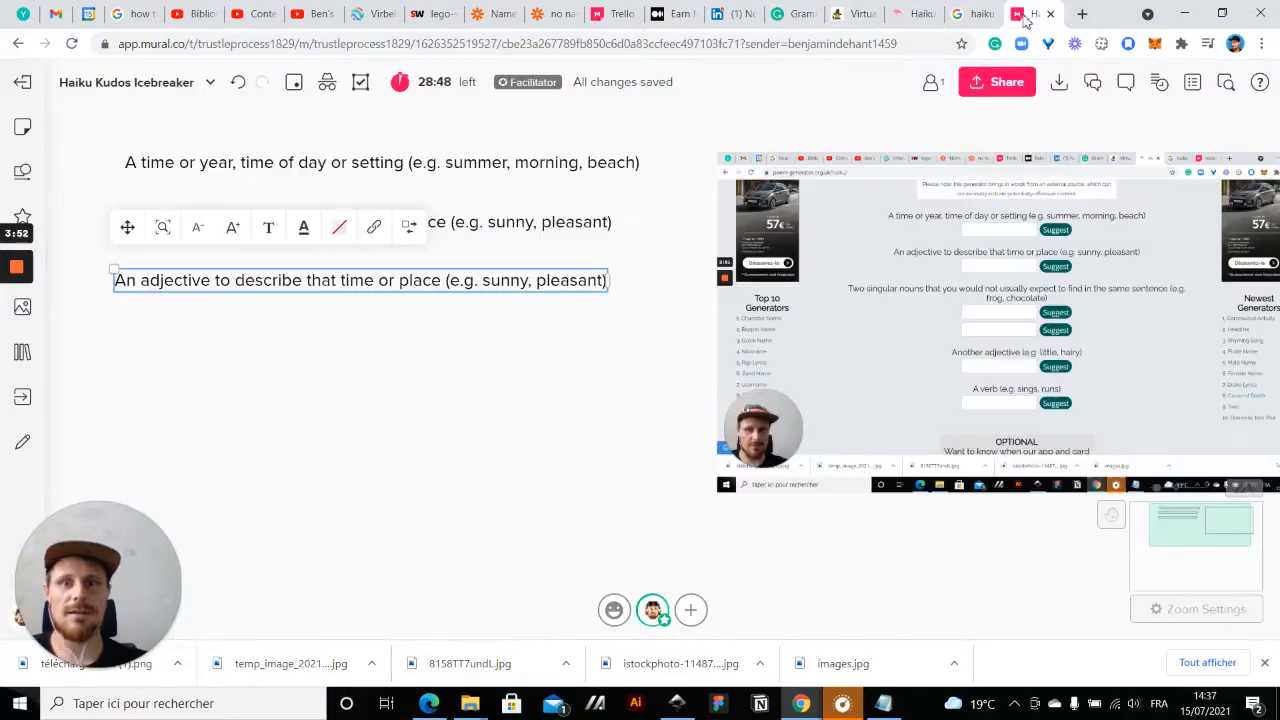
key("ctrl+a")
key("ctrl+v")
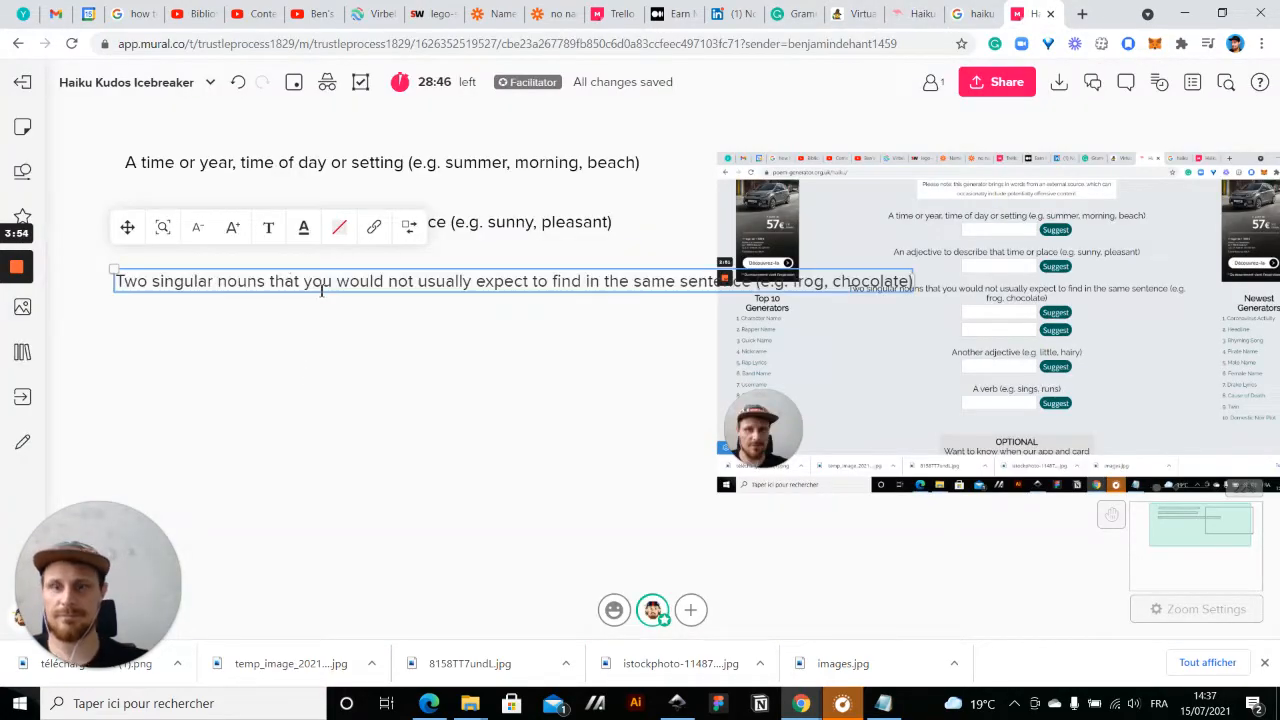
left_click(334, 383)
- Place a duplicate of the nouns prompt below it with a wider gap and replace its text with "Another adjective (e.g. little, hairy)" from the generator
left_click(314, 288)
key("ctrl+d")
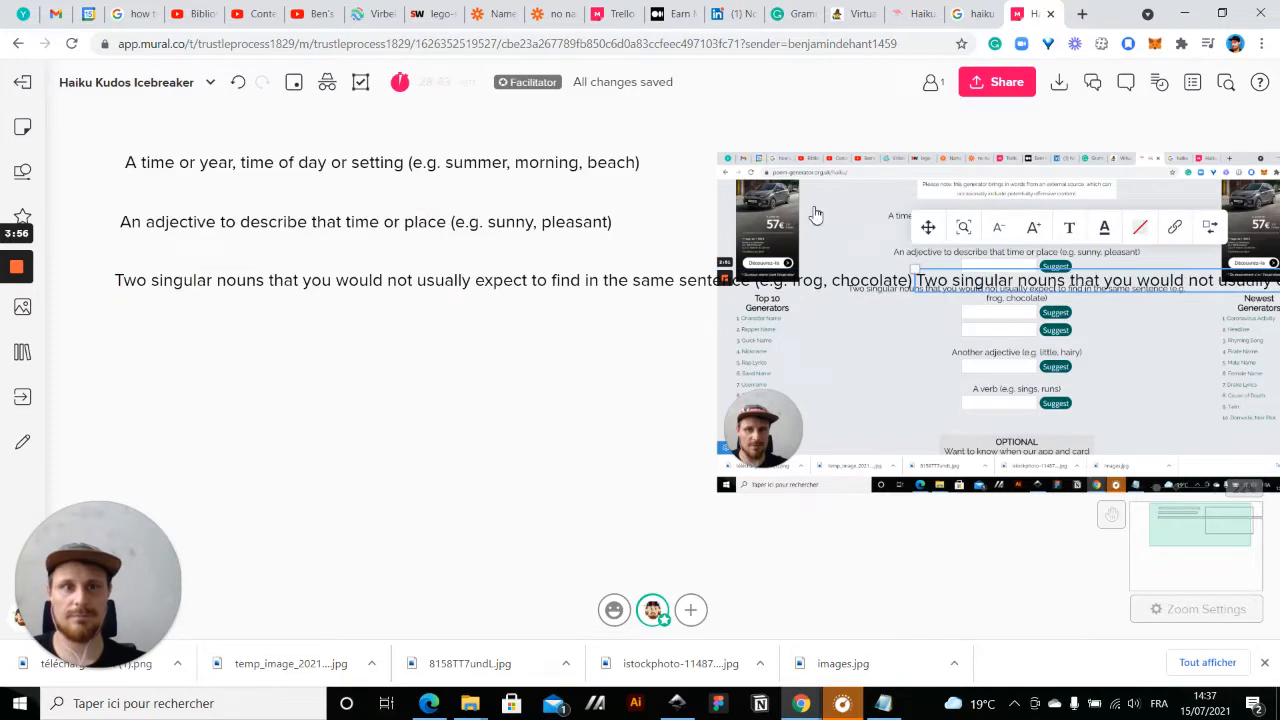
left_click_drag(980, 290, 177, 374)
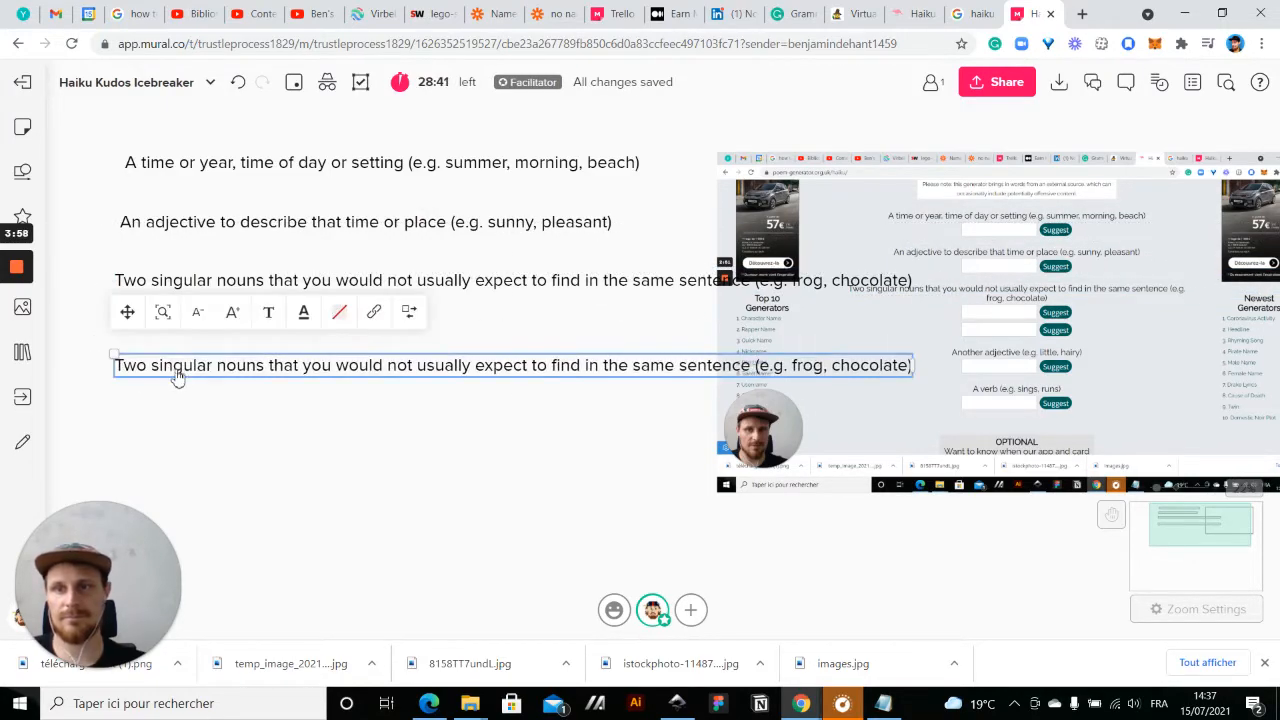
left_click(910, 13)
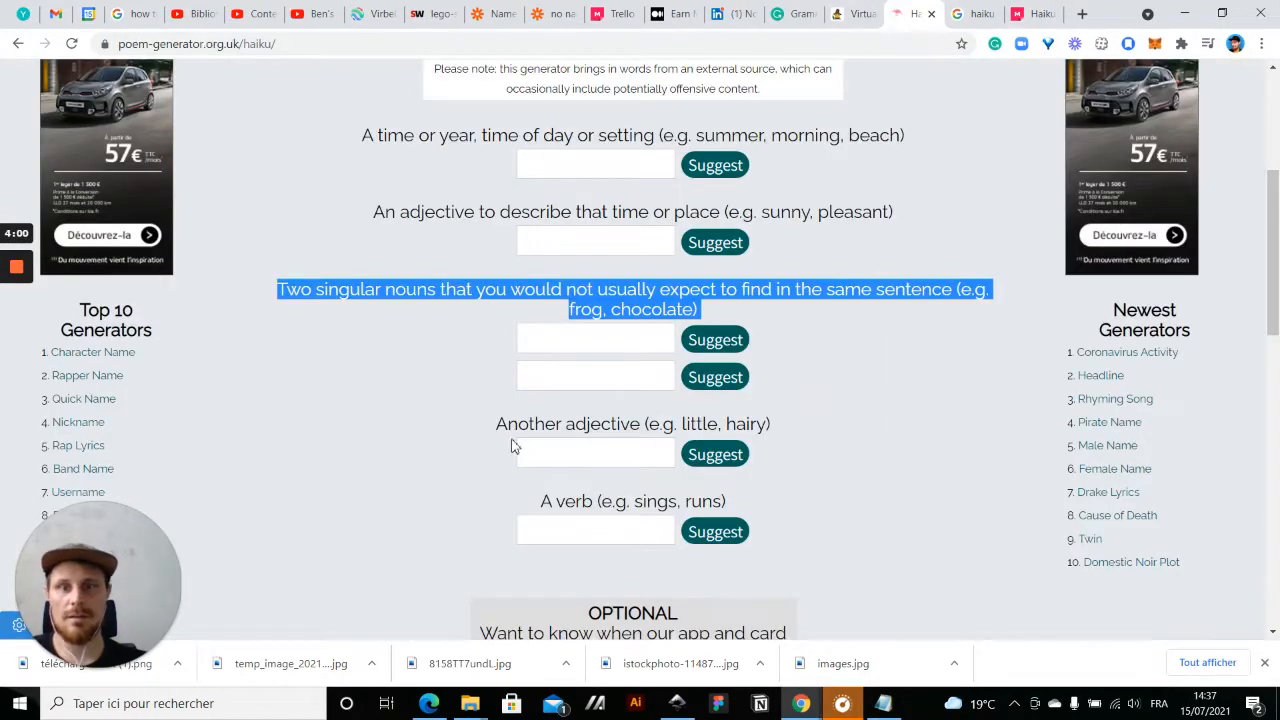
left_click_drag(496, 424, 786, 440)
key("ctrl+c")
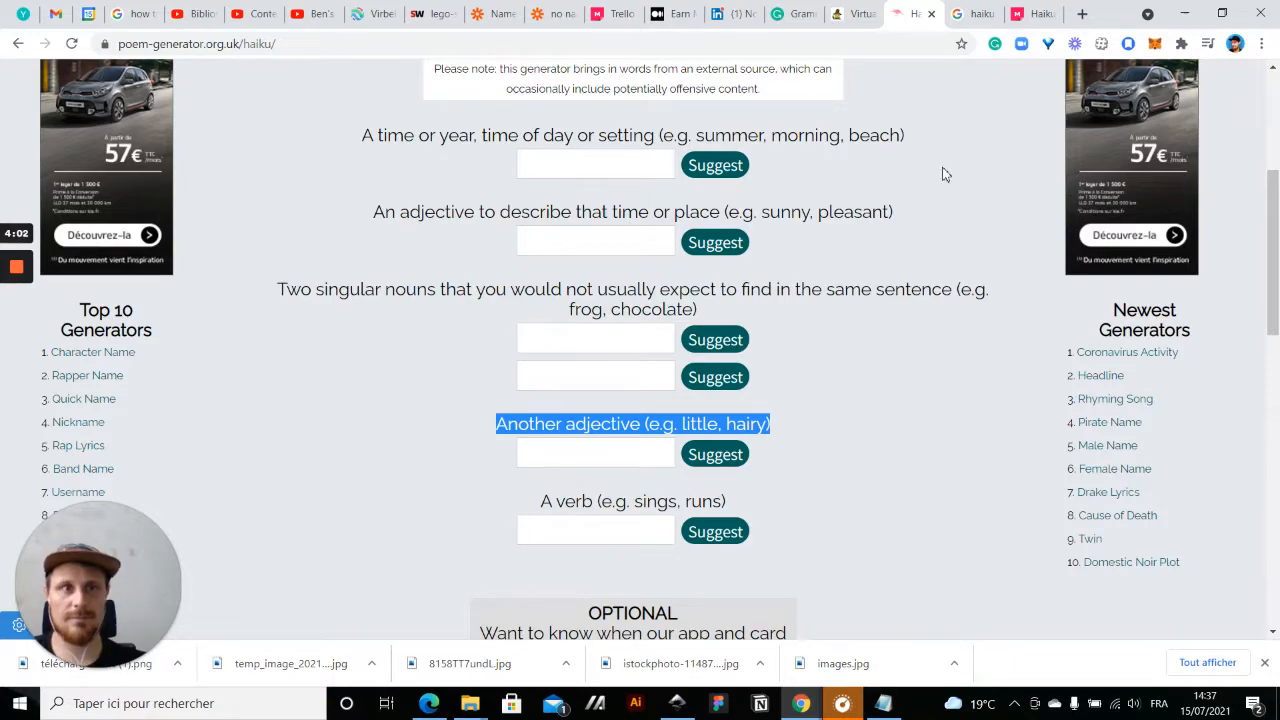
left_click(1038, 16)
key("ctrl+a")
key("ctrl+v")
left_click(328, 452)
- Place a duplicate of the "Another adjective" prompt below it and replace its text with the generator's "A verb (e.g. sings, runs)"
left_click(298, 378)
key("ctrl+d")
left_click_drag(522, 371, 265, 424)
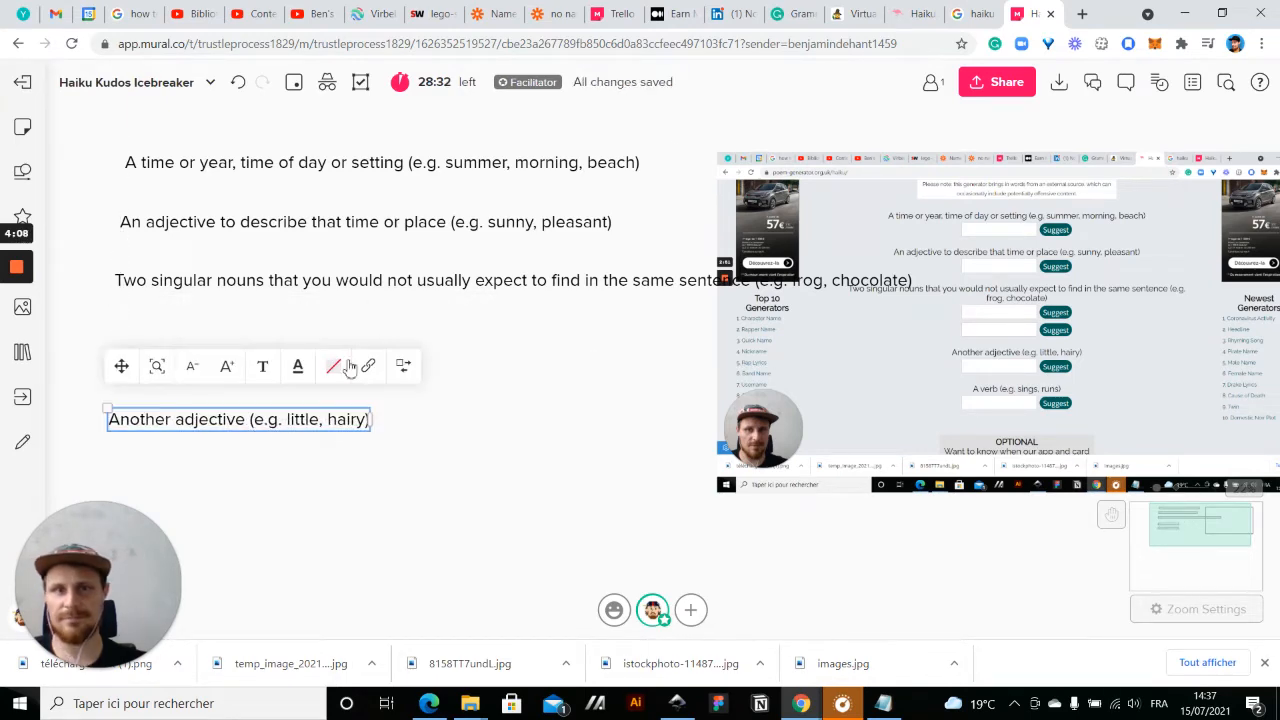
left_click(920, 13)
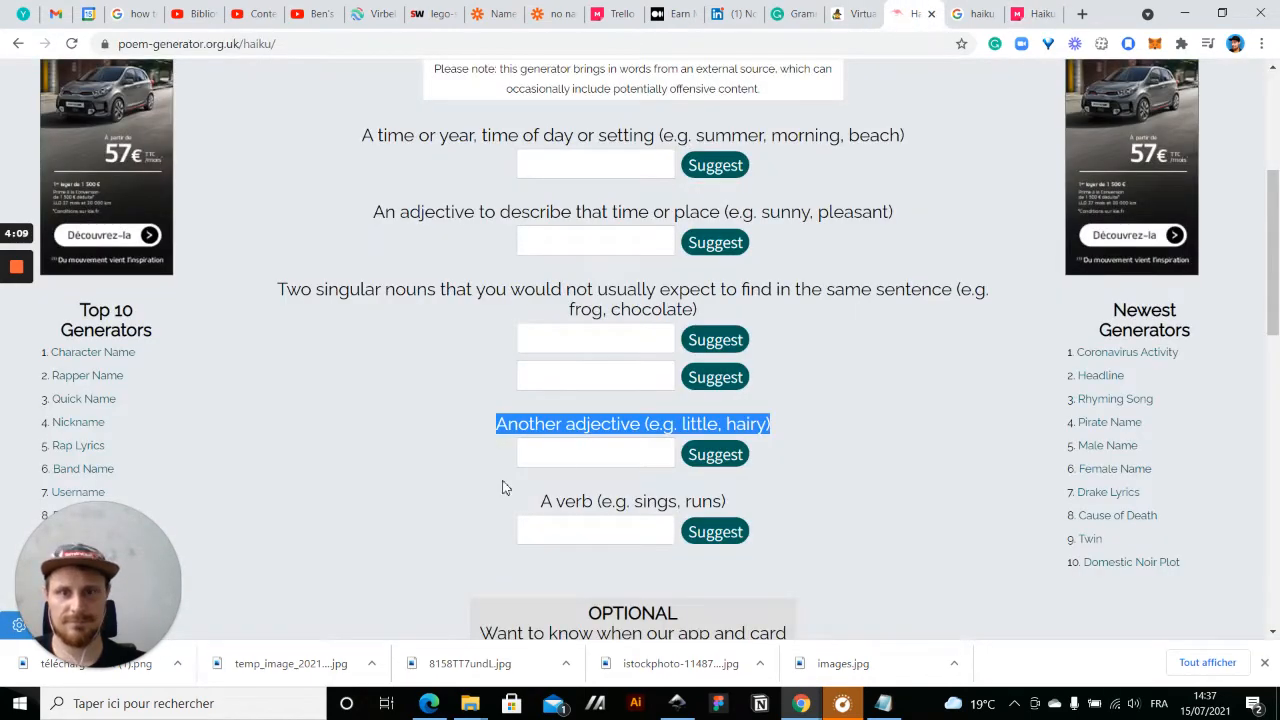
triple_click(562, 500)
key("ctrl+c")
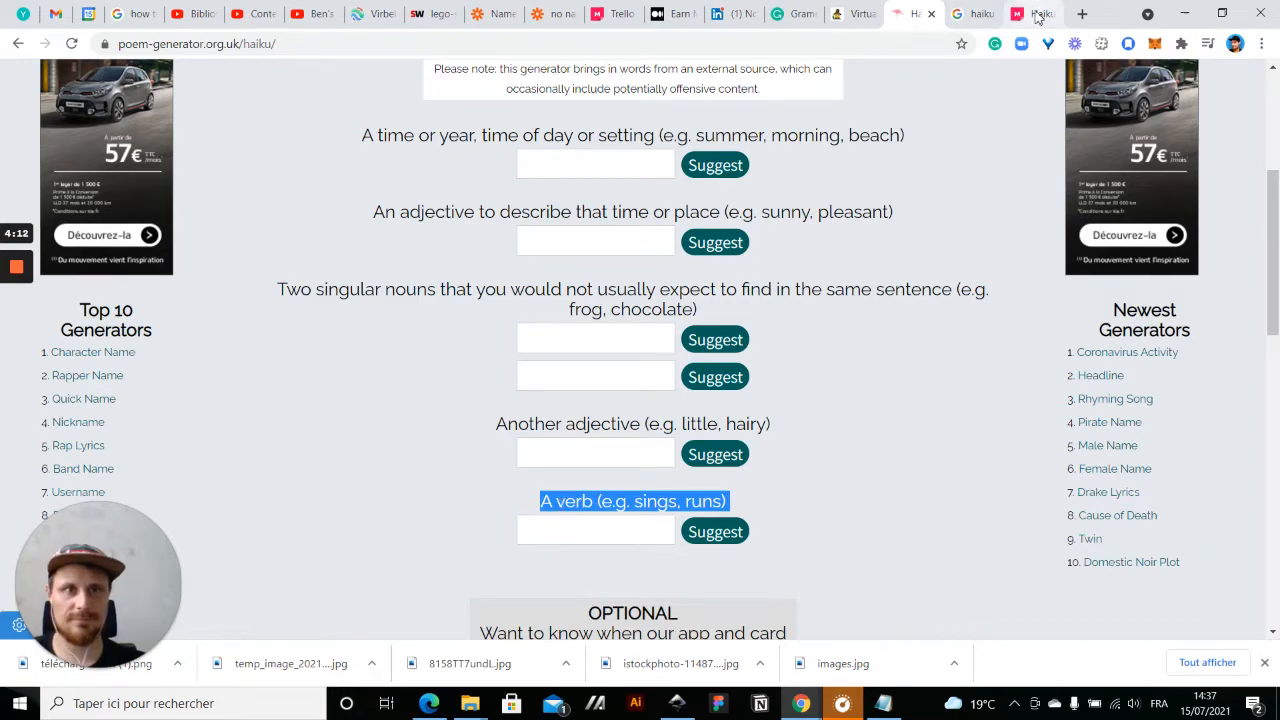
left_click(1040, 13)
double_click(233, 425)
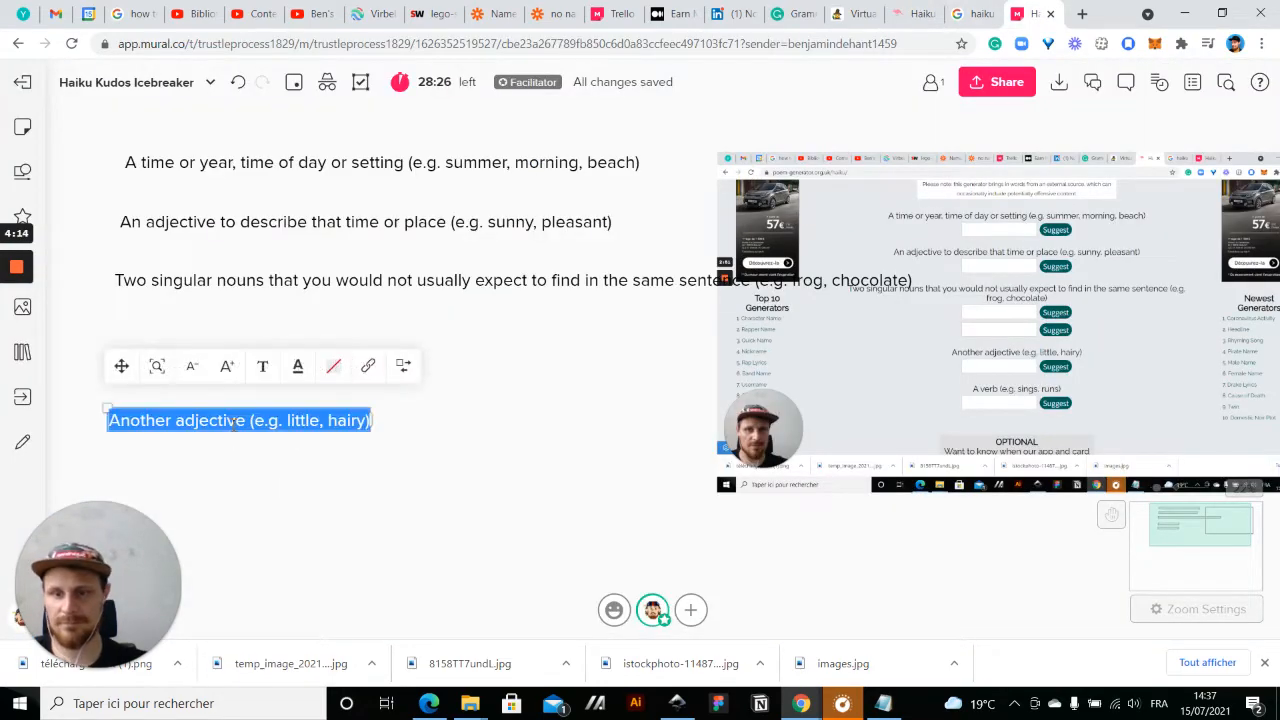
key("ctrl+v")
left_click(330, 520)
- Shift the haiku generator screenshot into the mural's upper-right corner
scroll(330, 519, "down", 4)
left_click_drag(584, 426, 626, 405)
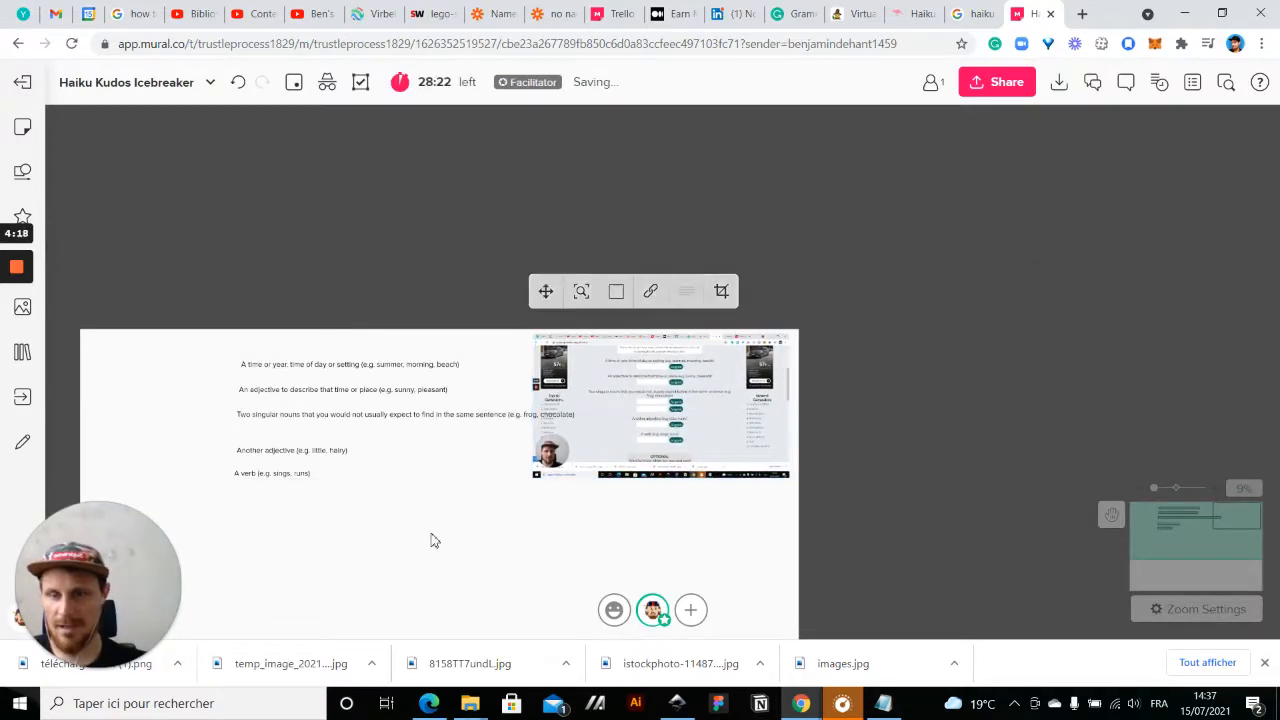
left_click(431, 537)
- Move all five prompts together down and across to the open area below the screenshot
scroll(560, 511, "up", 3)
scroll(590, 495, "up", 3)
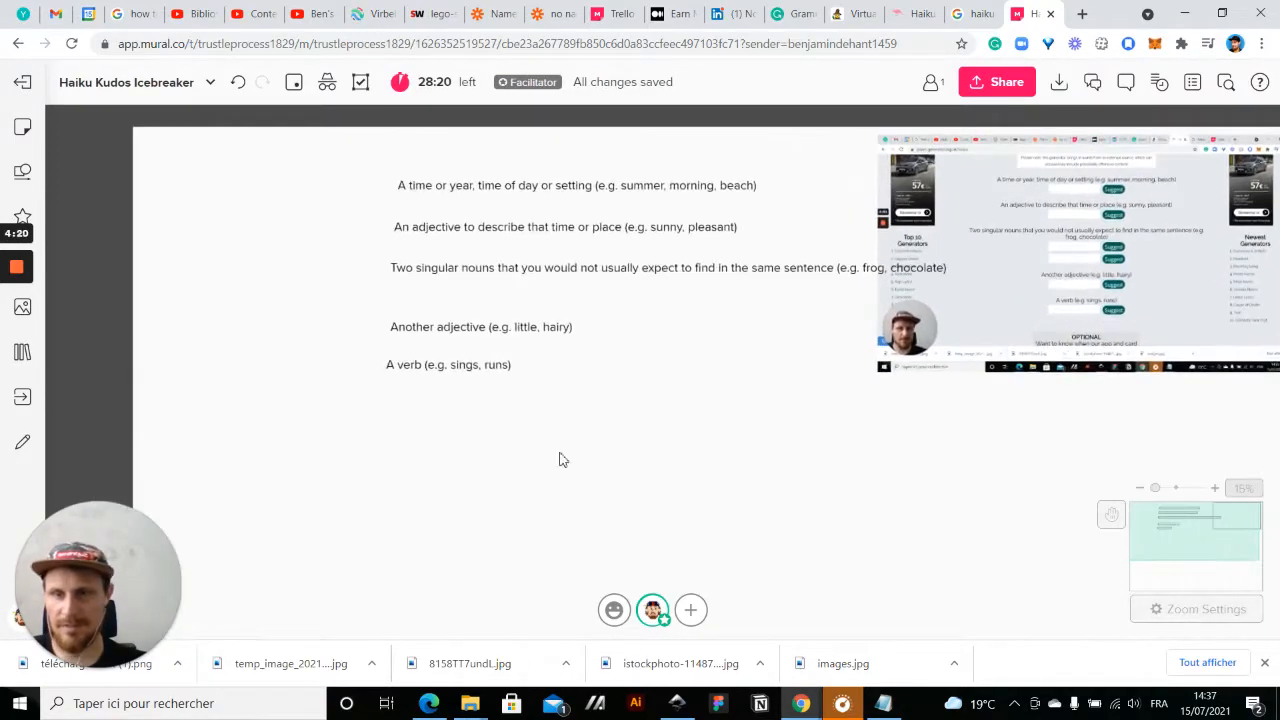
left_click_drag(378, 178, 630, 408)
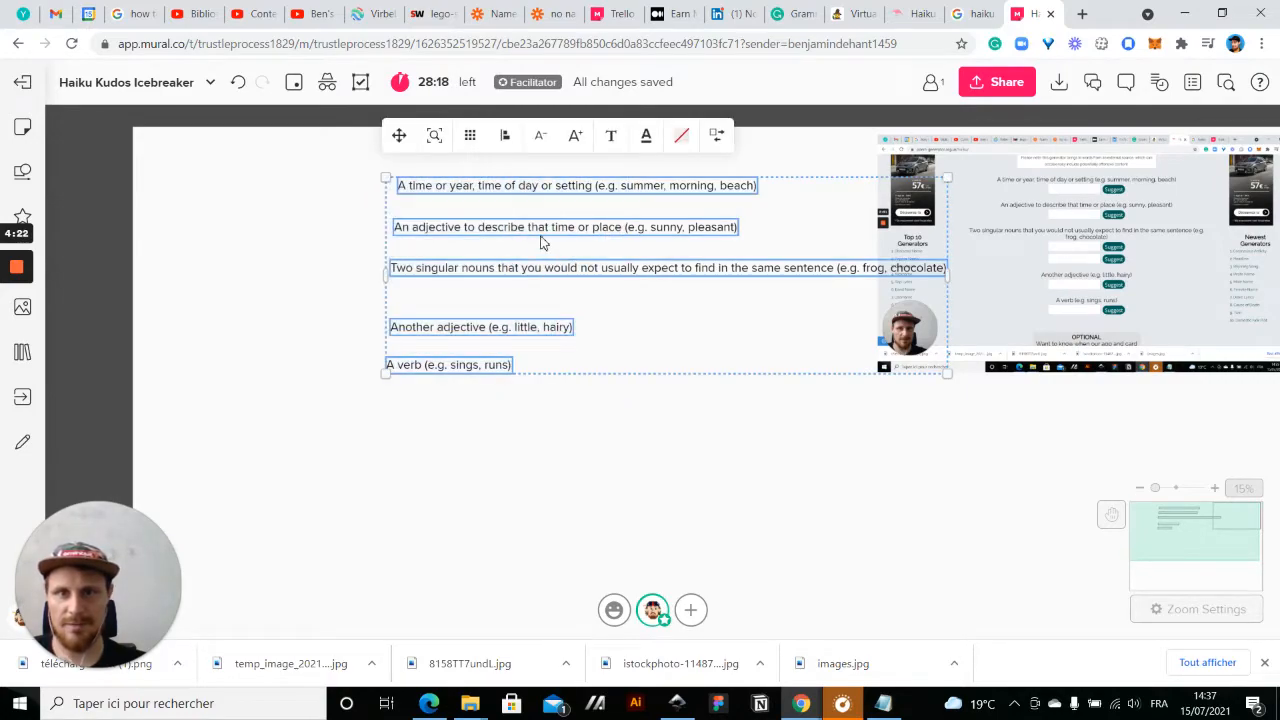
left_click_drag(543, 240, 675, 450)
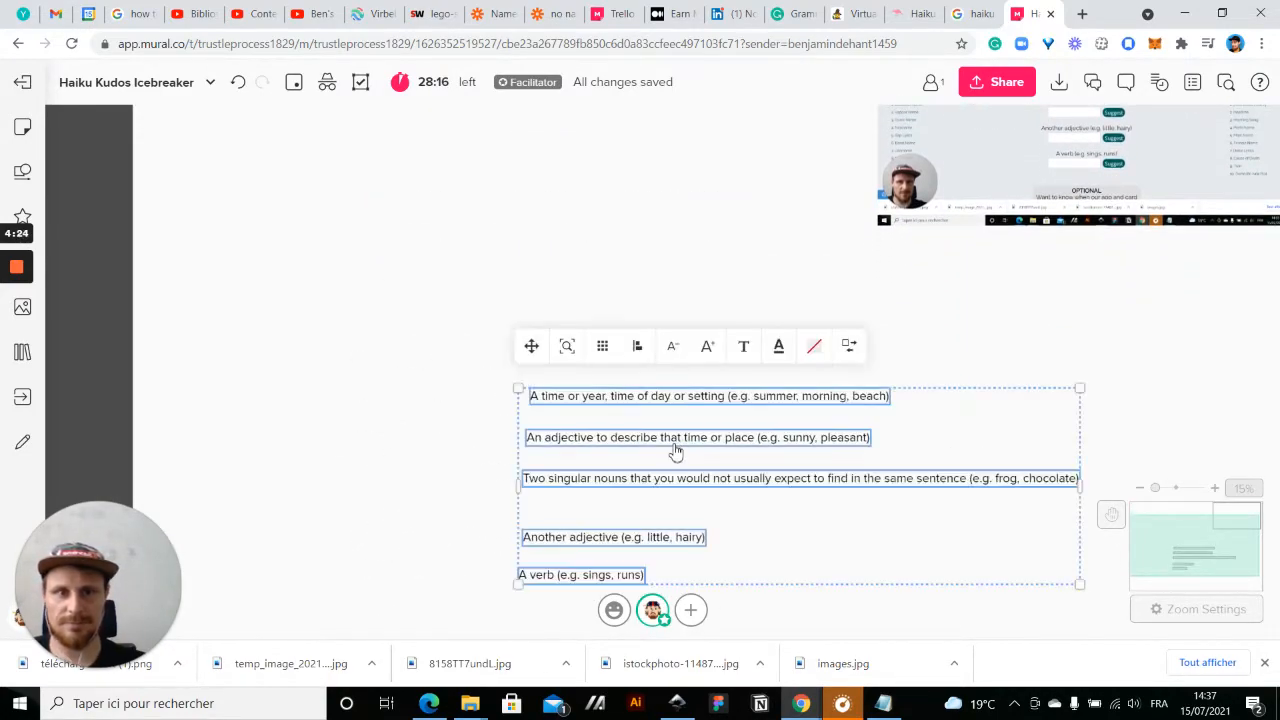
left_click(361, 405)
- Give all five prompts a light green background
left_click_drag(503, 384, 697, 588)
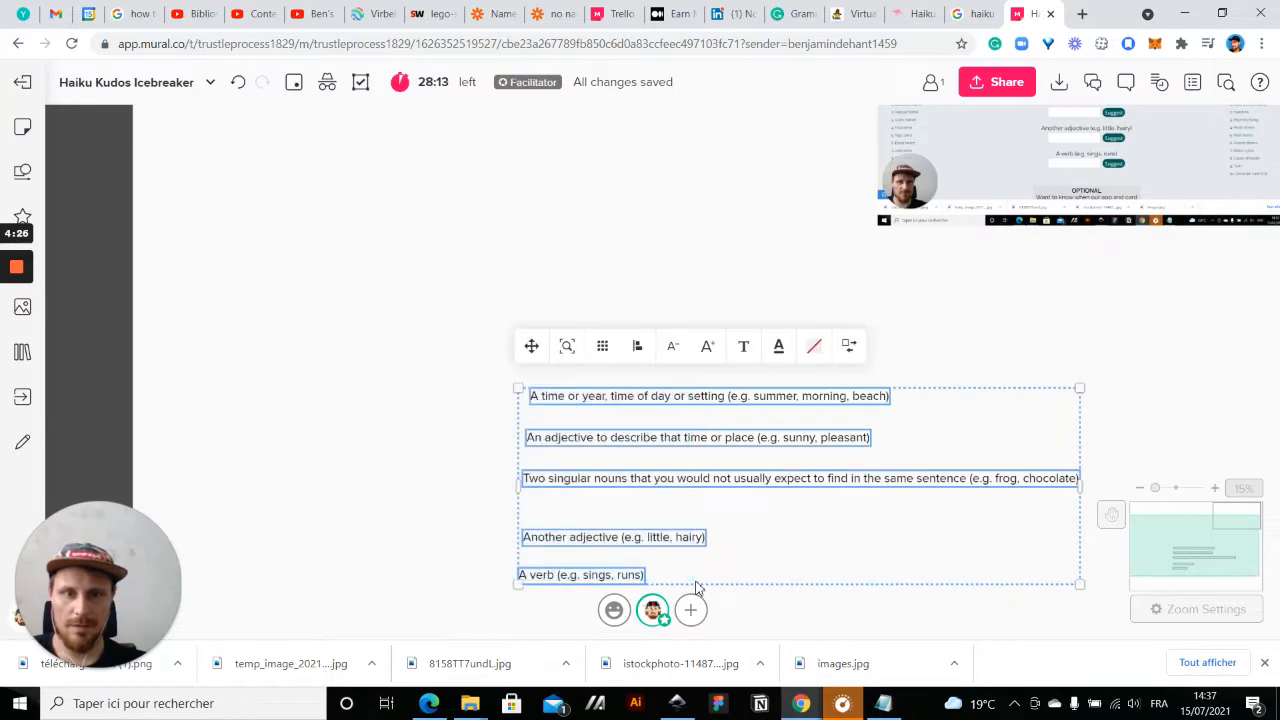
left_click(814, 350)
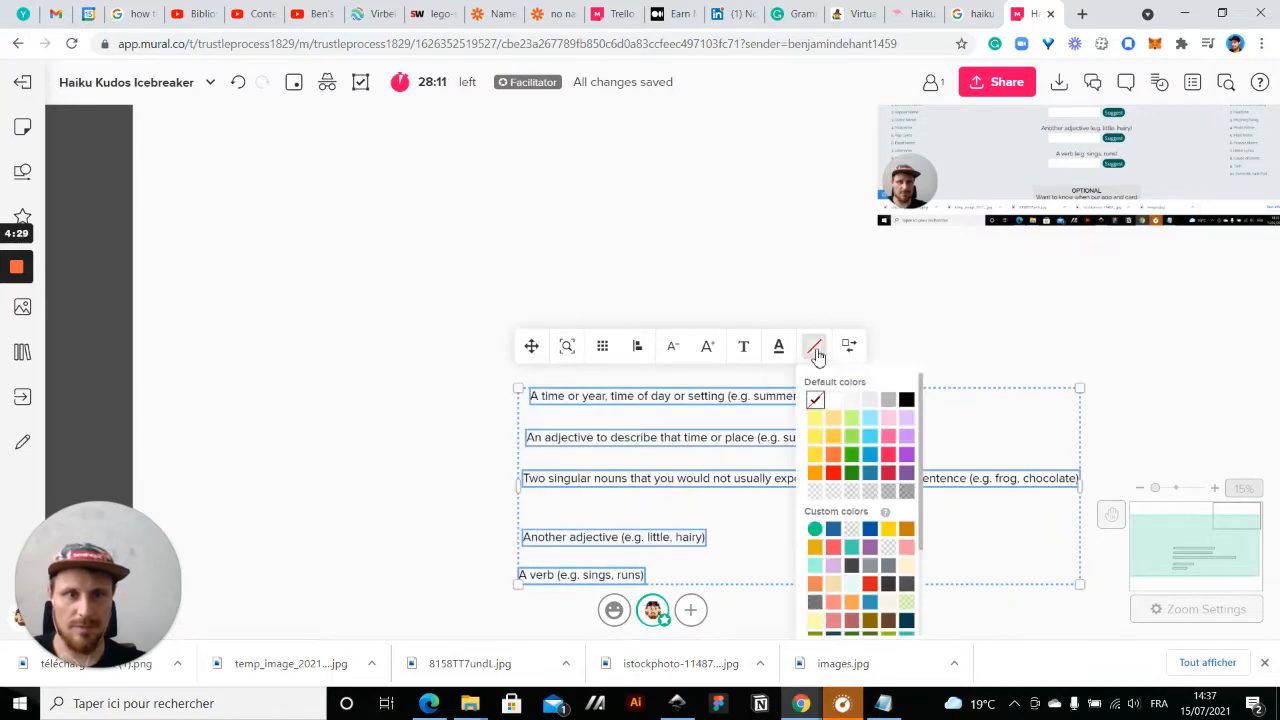
left_click(851, 420)
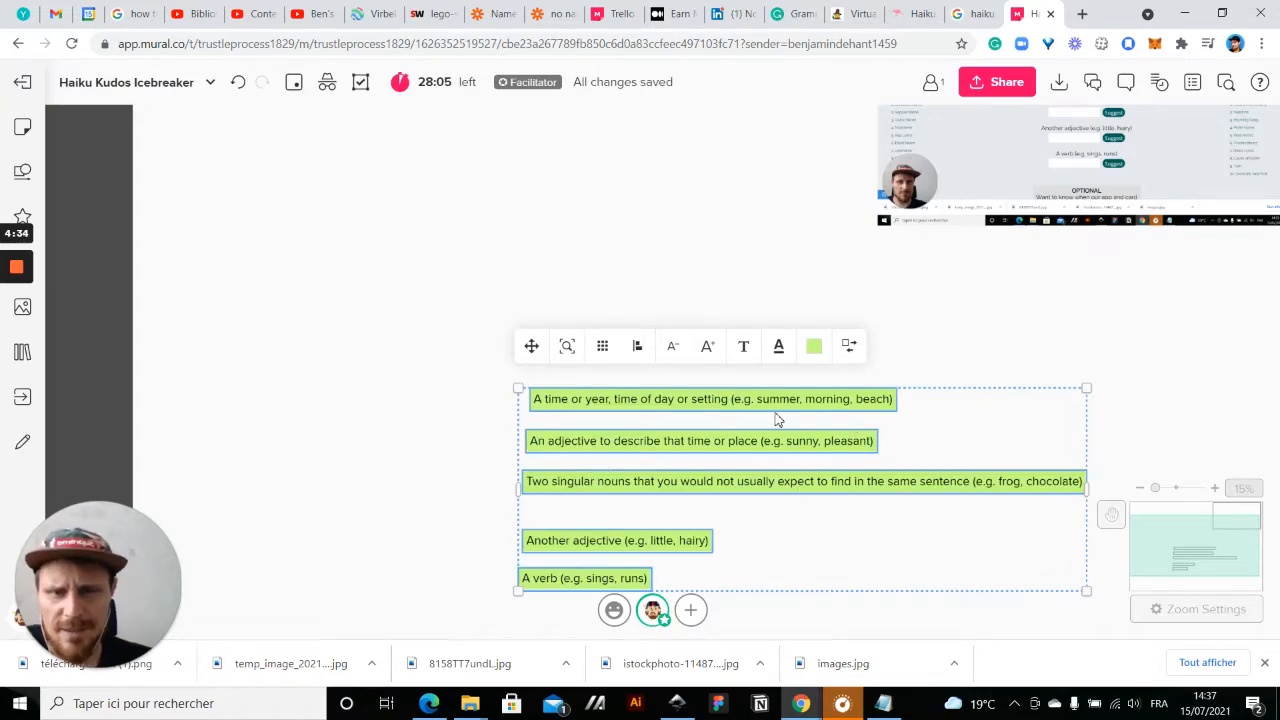
- Adjust the font size of all five prompts so that their text is one step smaller
left_click(709, 349)
left_click(675, 350)
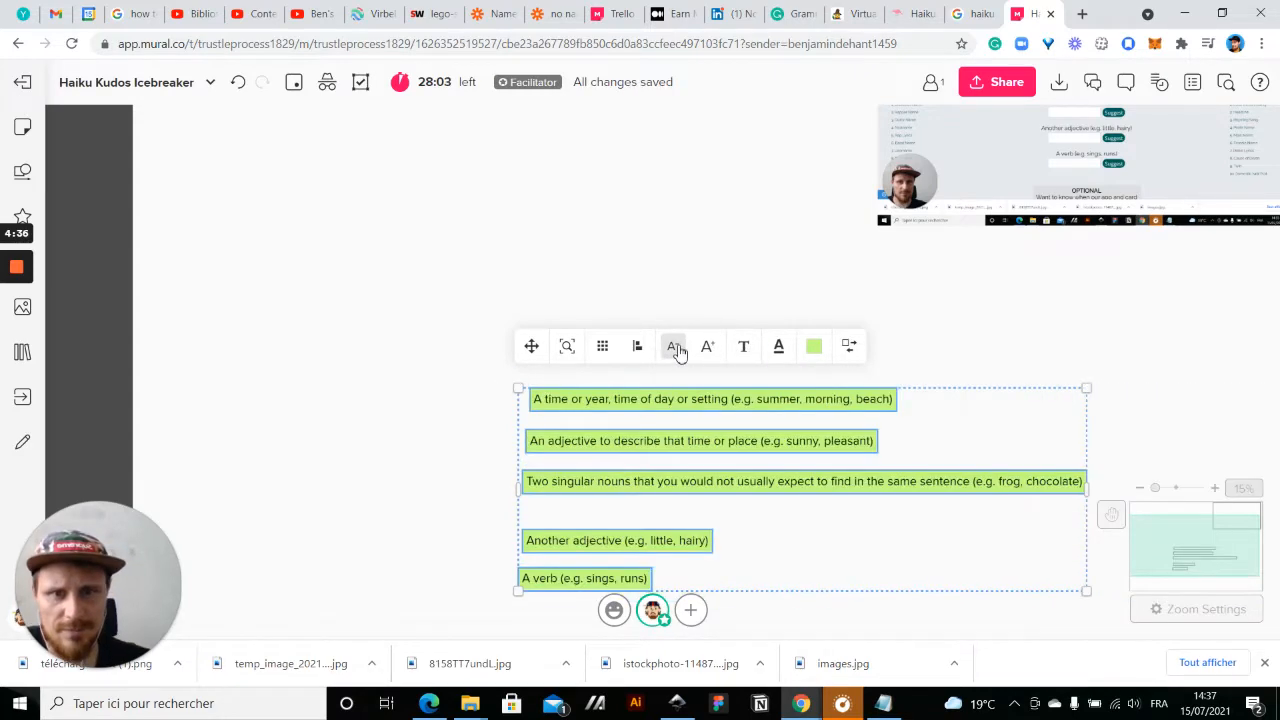
left_click(675, 348)
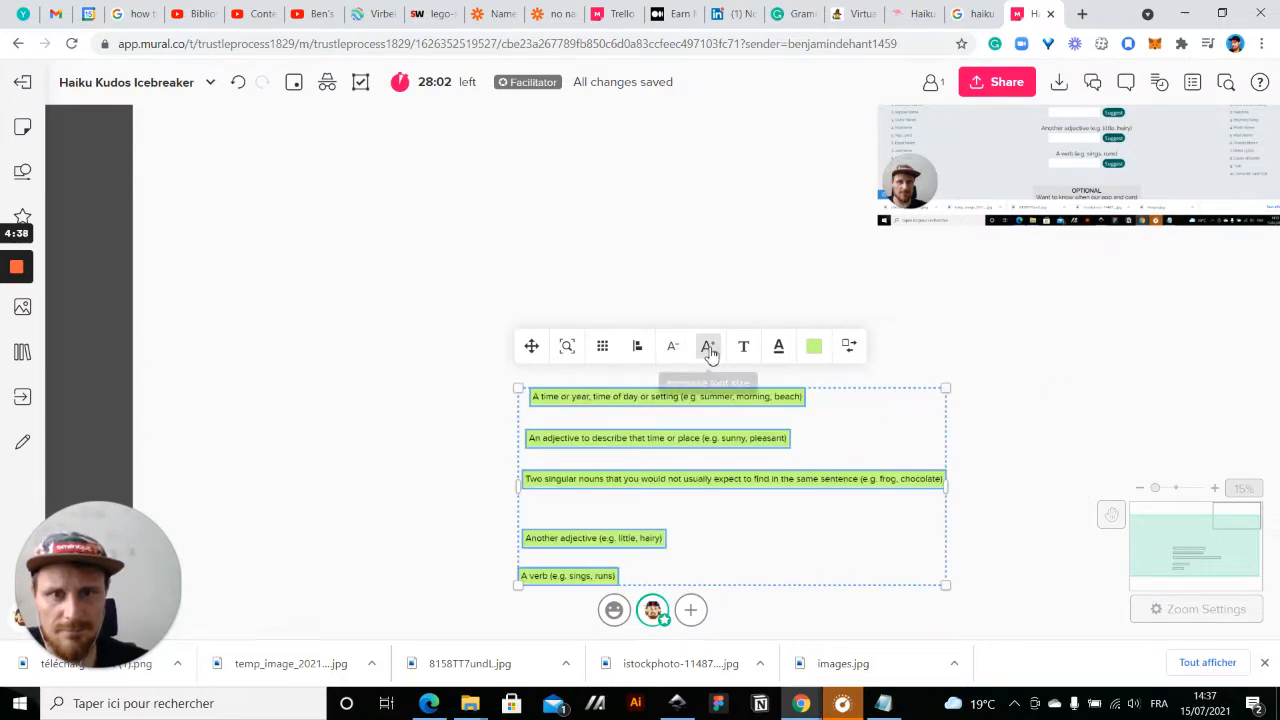
- Set the font of all five prompts to Museo Slab and make it bold
left_click(745, 347)
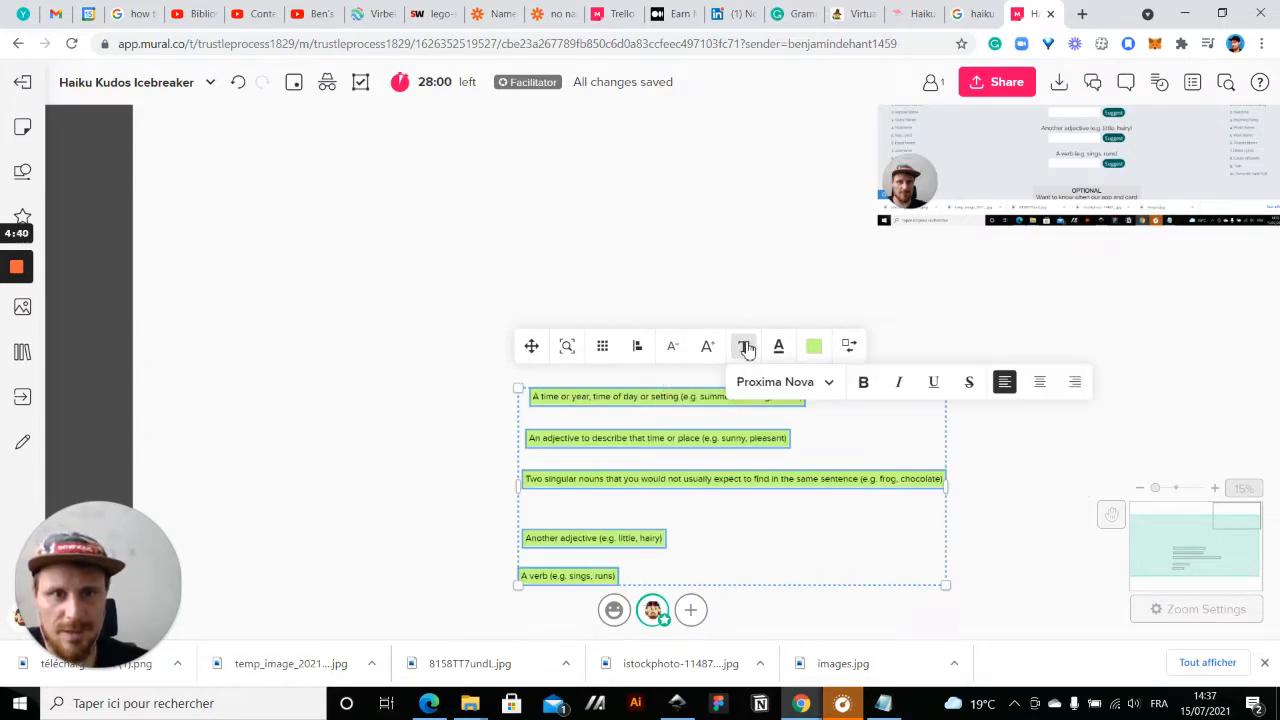
left_click(822, 385)
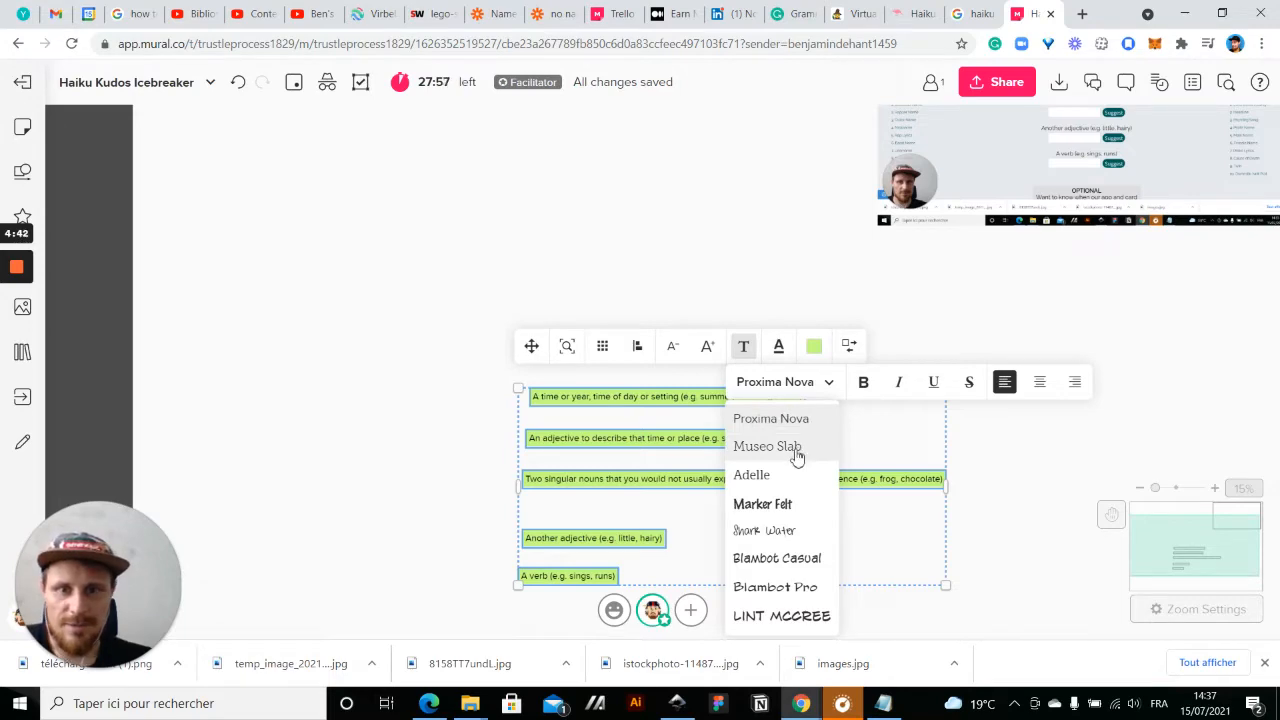
left_click(797, 448)
left_click(862, 384)
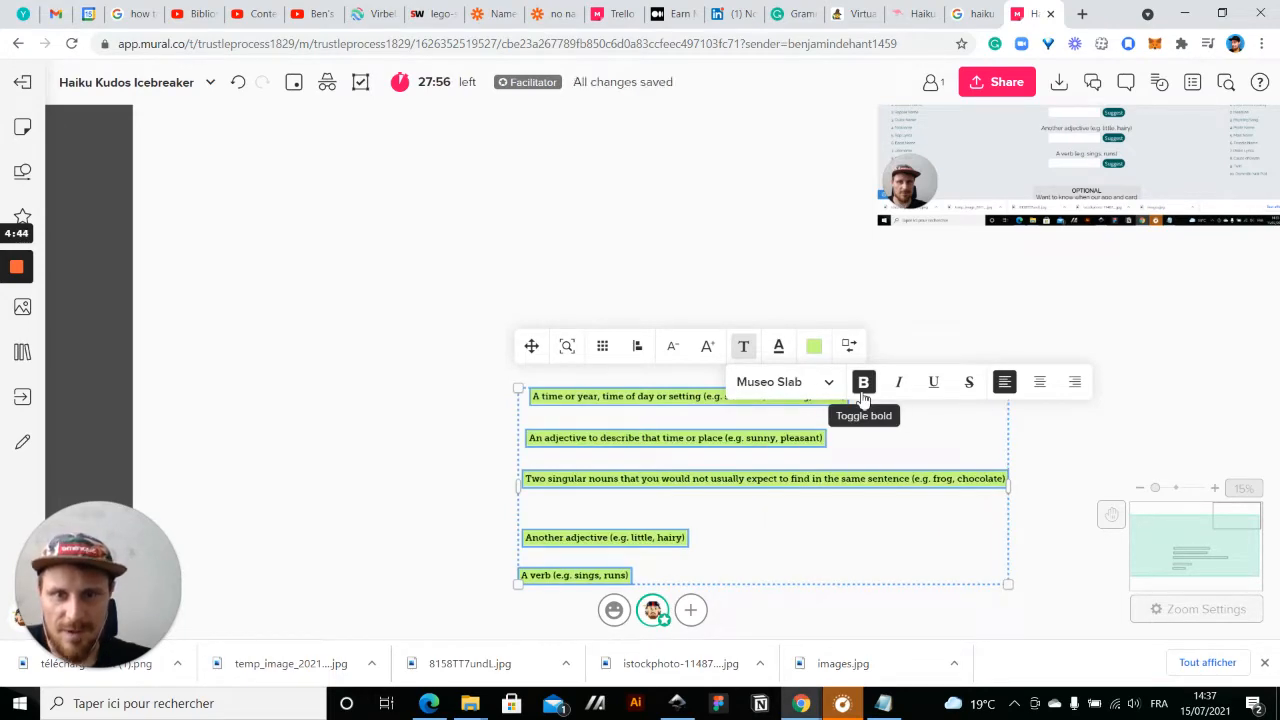
- Italicize the text of all five prompts
left_click(900, 384)
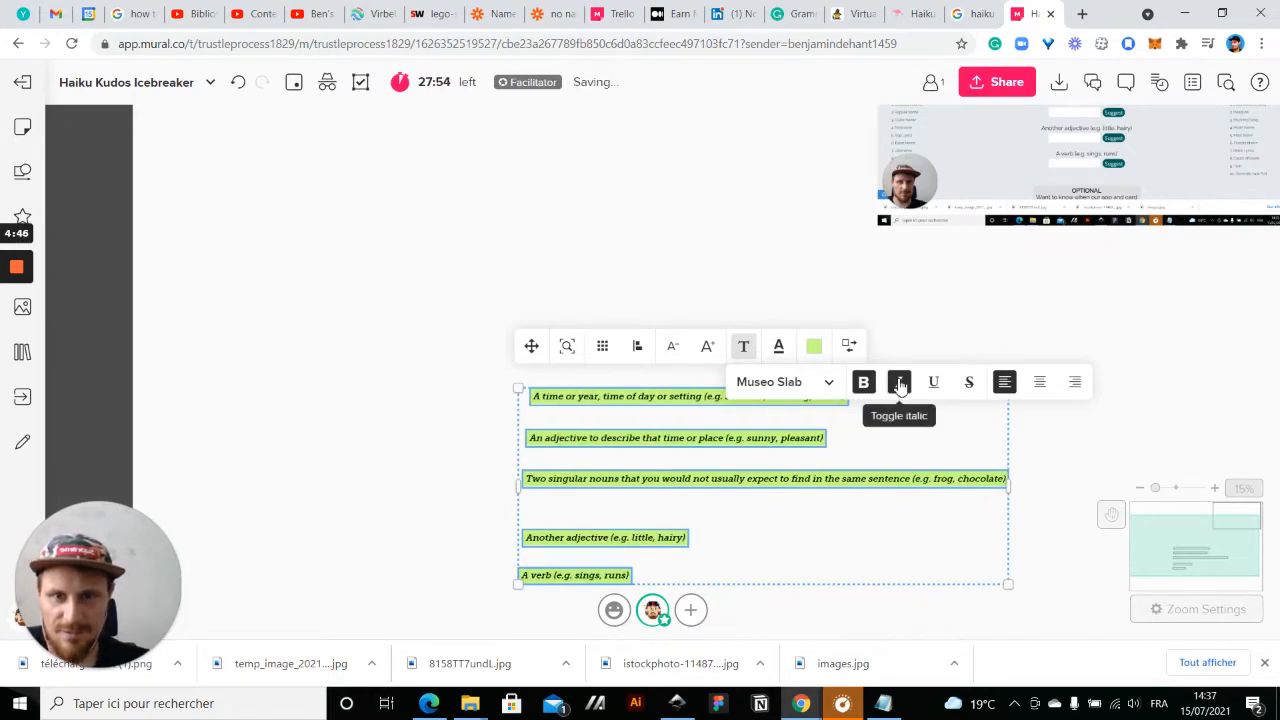
left_click(346, 443)
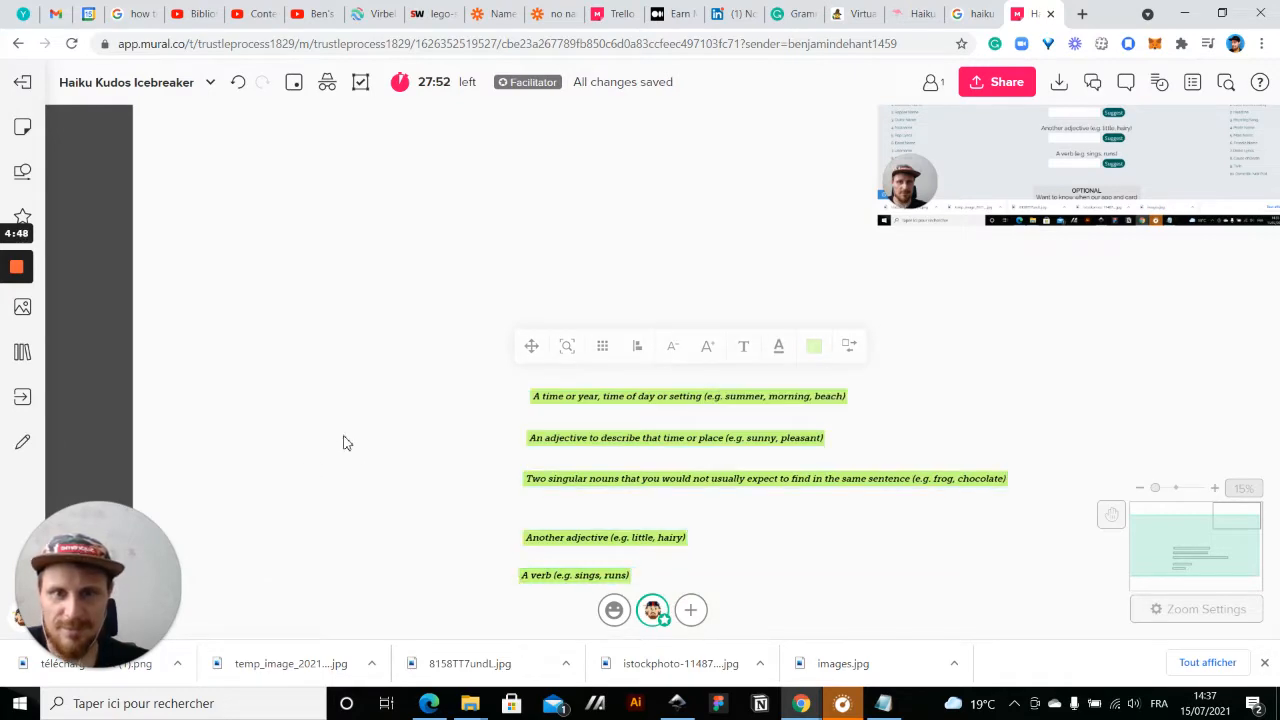
- Stack the time-or-setting prompt and the time-or-place adjective prompt near the canvas's left edge, narrowing both to the same wrapped width
scroll(389, 423, "up", 3)
left_click_drag(628, 388, 164, 266)
left_click_drag(508, 270, 286, 286)
left_click_drag(630, 443, 220, 336)
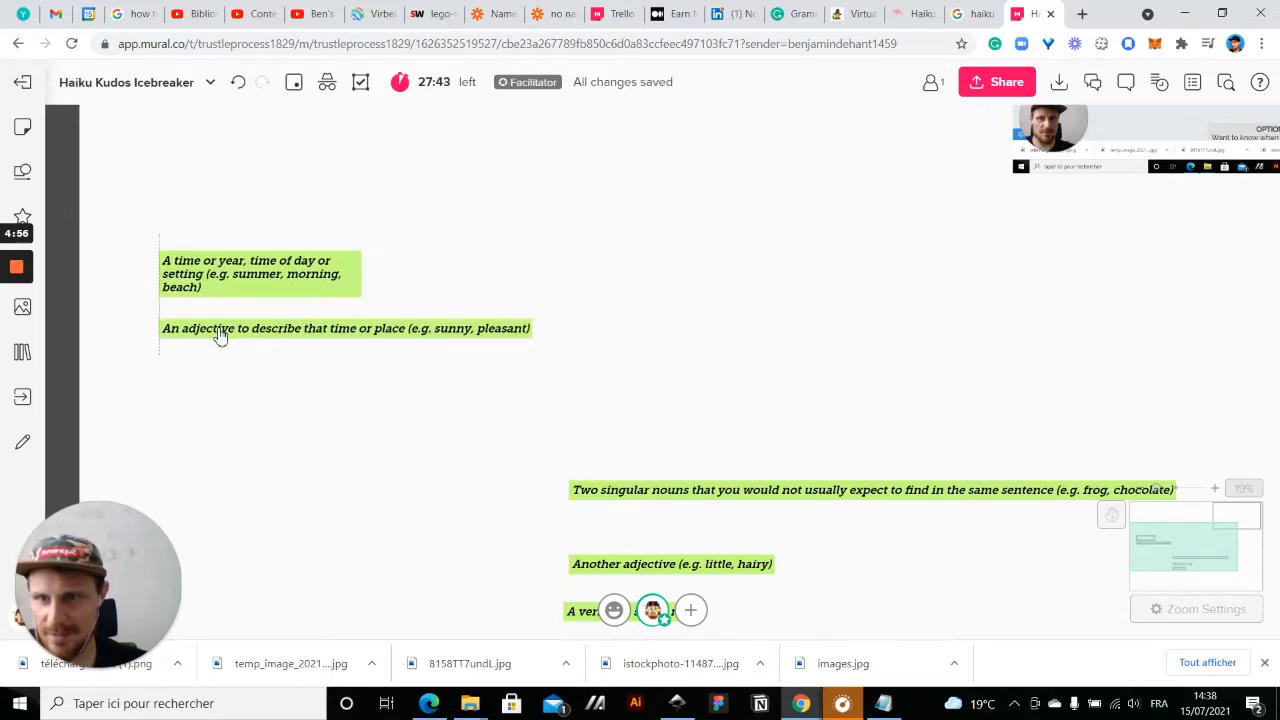
left_click_drag(536, 330, 368, 330)
- Stack the remaining three prompts beneath the first two, narrowing the "Two singular nouns" prompt to match their width
left_click_drag(603, 498, 208, 398)
left_click_drag(766, 388, 361, 360)
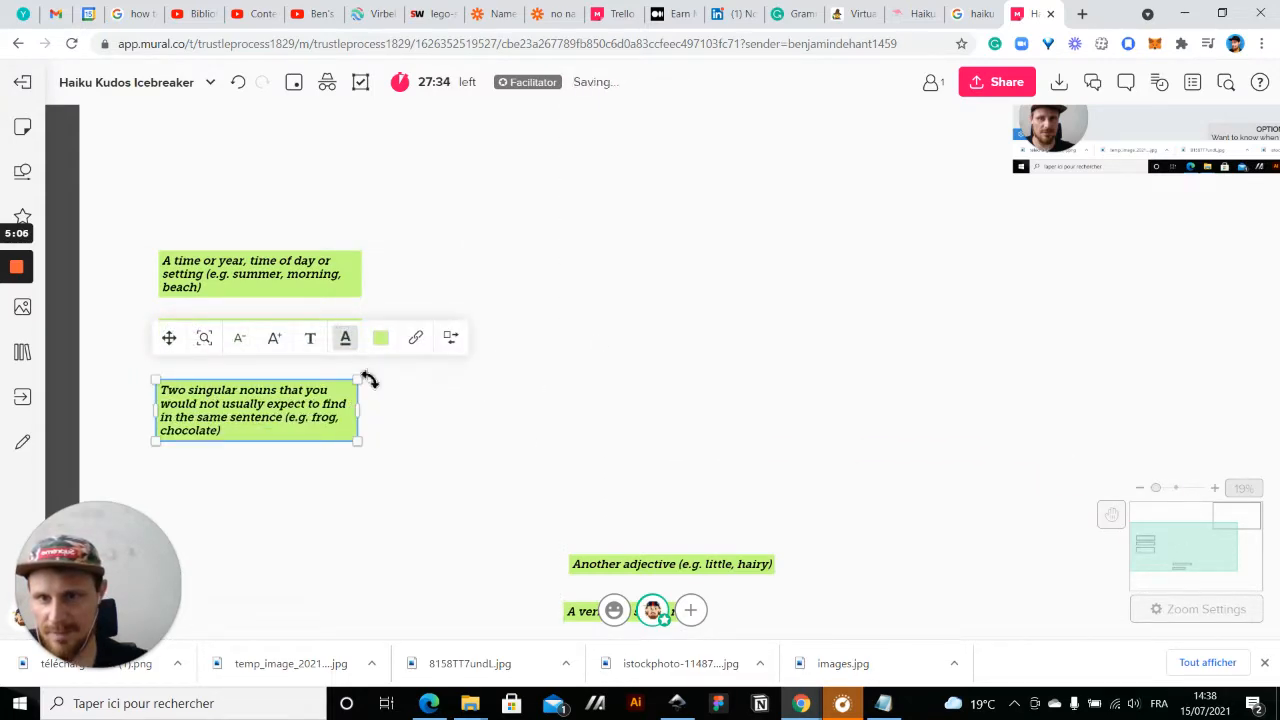
left_click_drag(528, 401, 590, 299)
left_click_drag(700, 465, 297, 386)
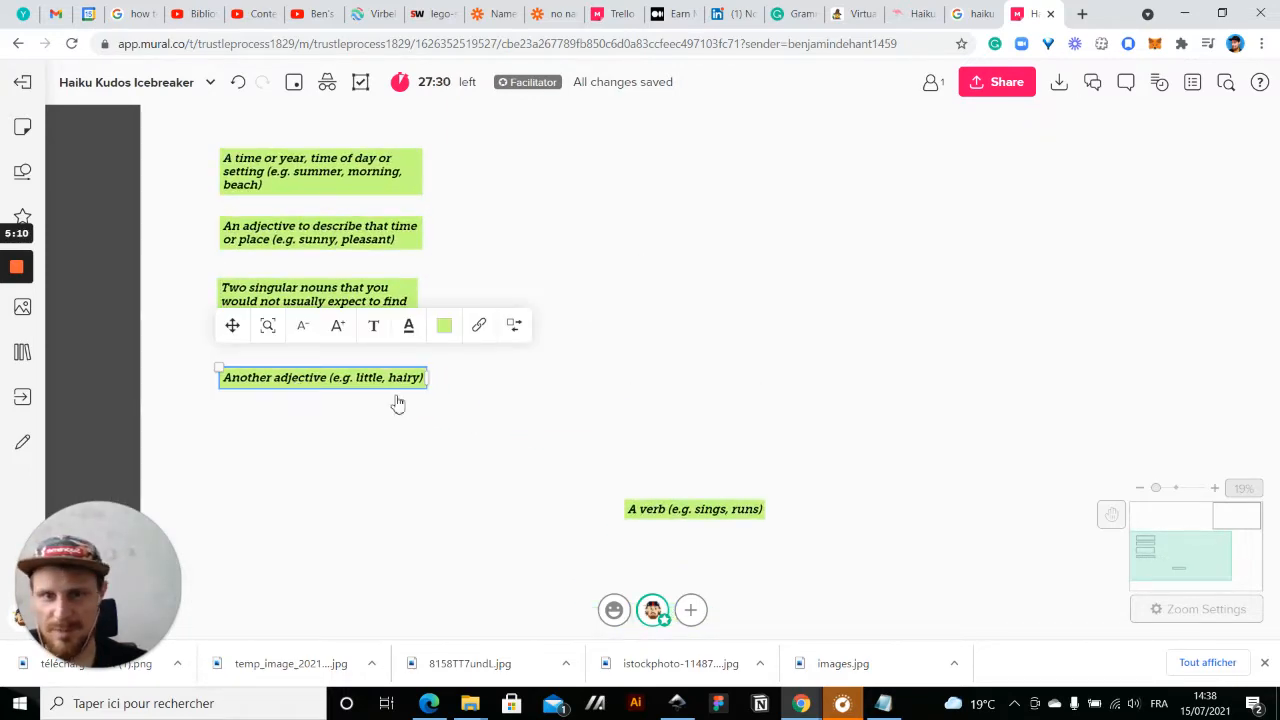
left_click_drag(717, 521, 313, 433)
left_click(524, 460)
- Rearrange the five prompts into one evenly spaced horizontal row across the canvas, keeping their order
scroll(560, 455, "down", 4)
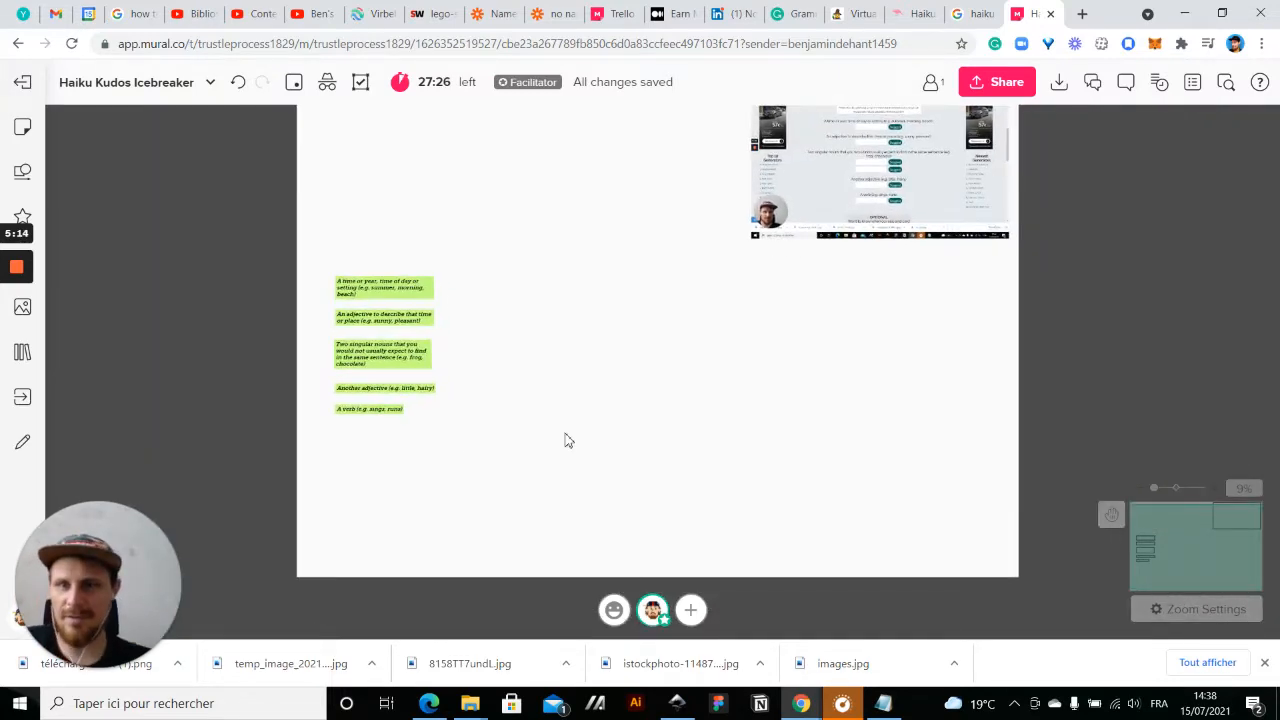
left_click_drag(330, 387, 449, 227)
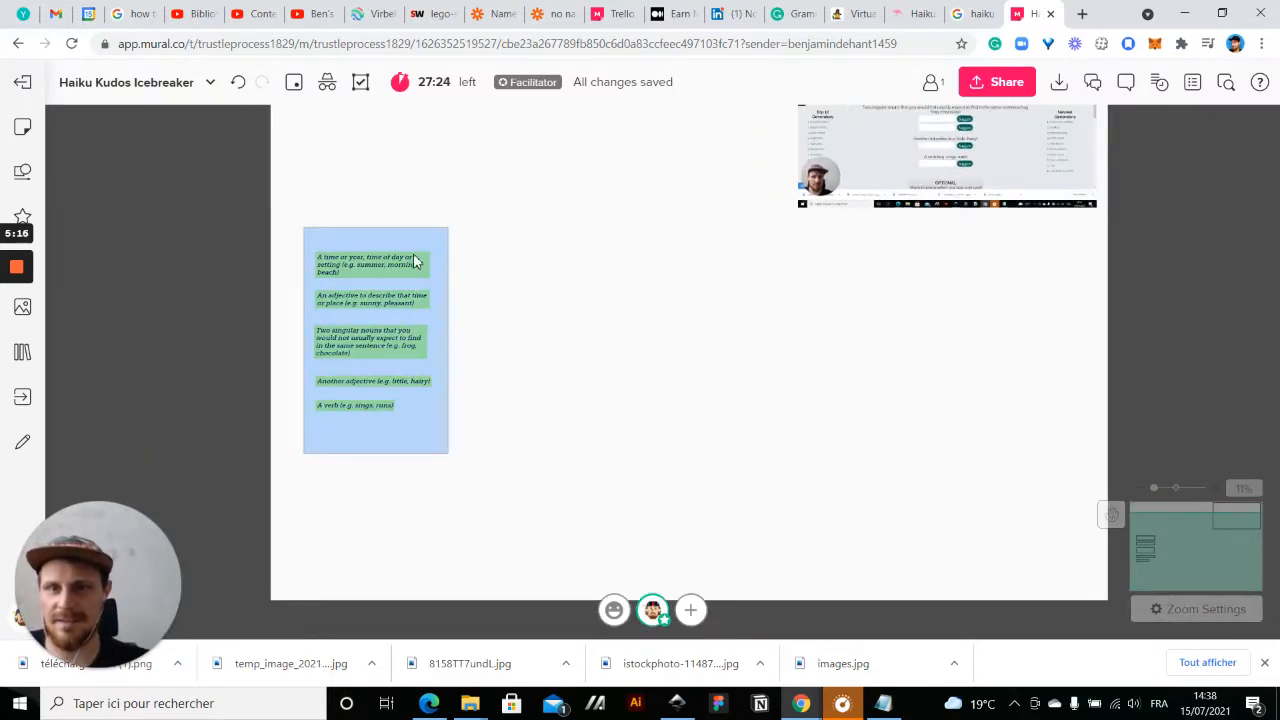
left_click_drag(409, 265, 400, 317)
left_click(540, 407)
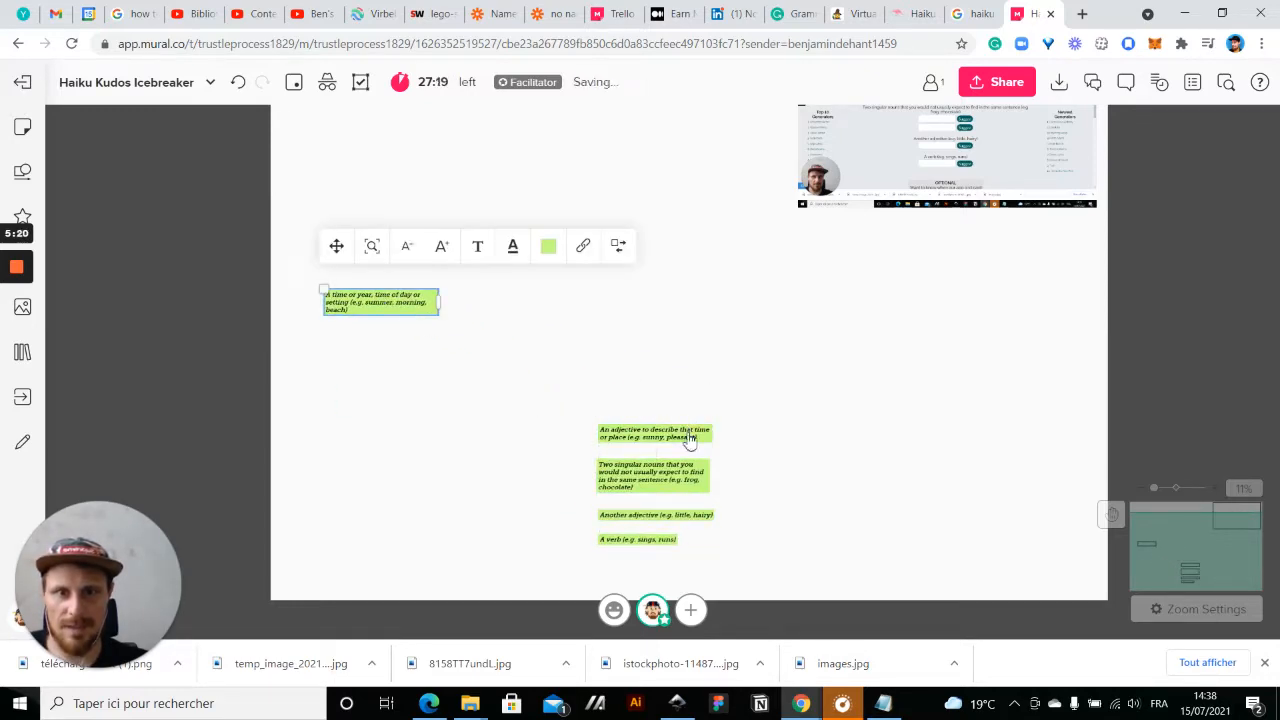
left_click_drag(684, 447, 547, 310)
left_click_drag(676, 478, 670, 311)
left_click_drag(643, 529, 773, 304)
left_click_drag(618, 538, 885, 301)
left_click(354, 394)
- Add a yellow sticky note beneath the first prompt and switch it to the rectangular type
scroll(354, 394, "up", 3)
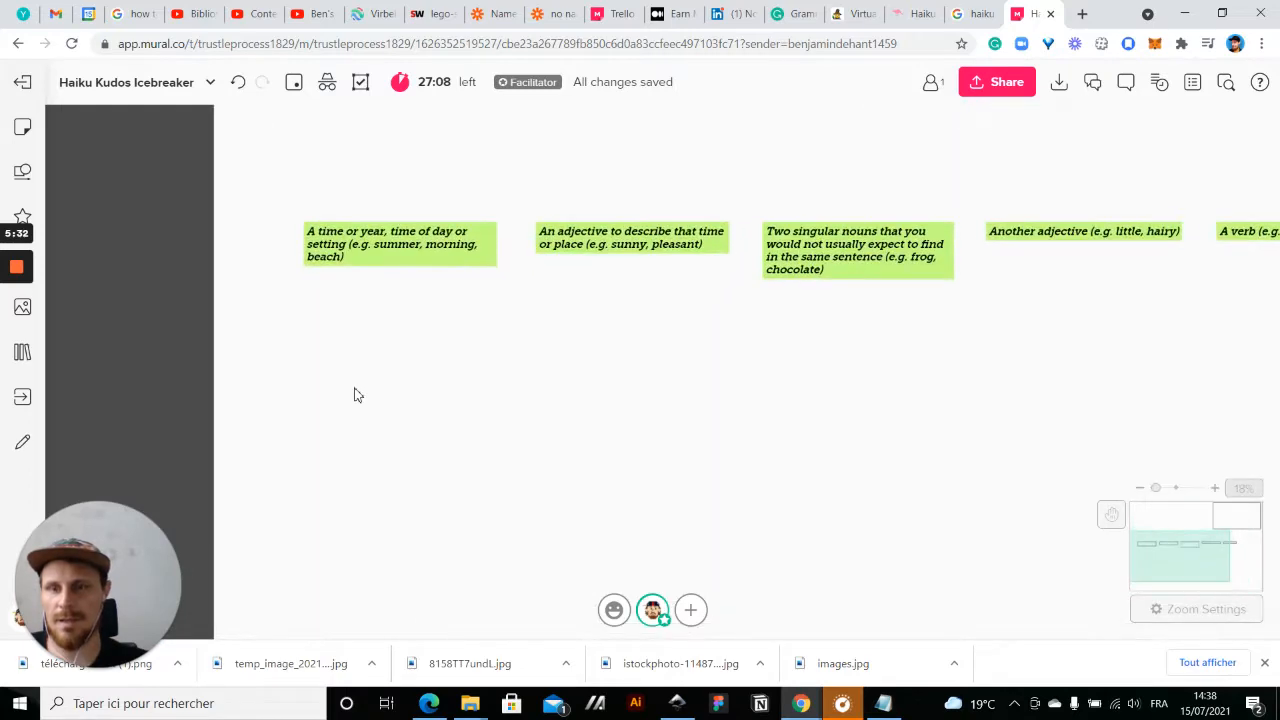
double_click(354, 364)
scroll(354, 364, "up", 1)
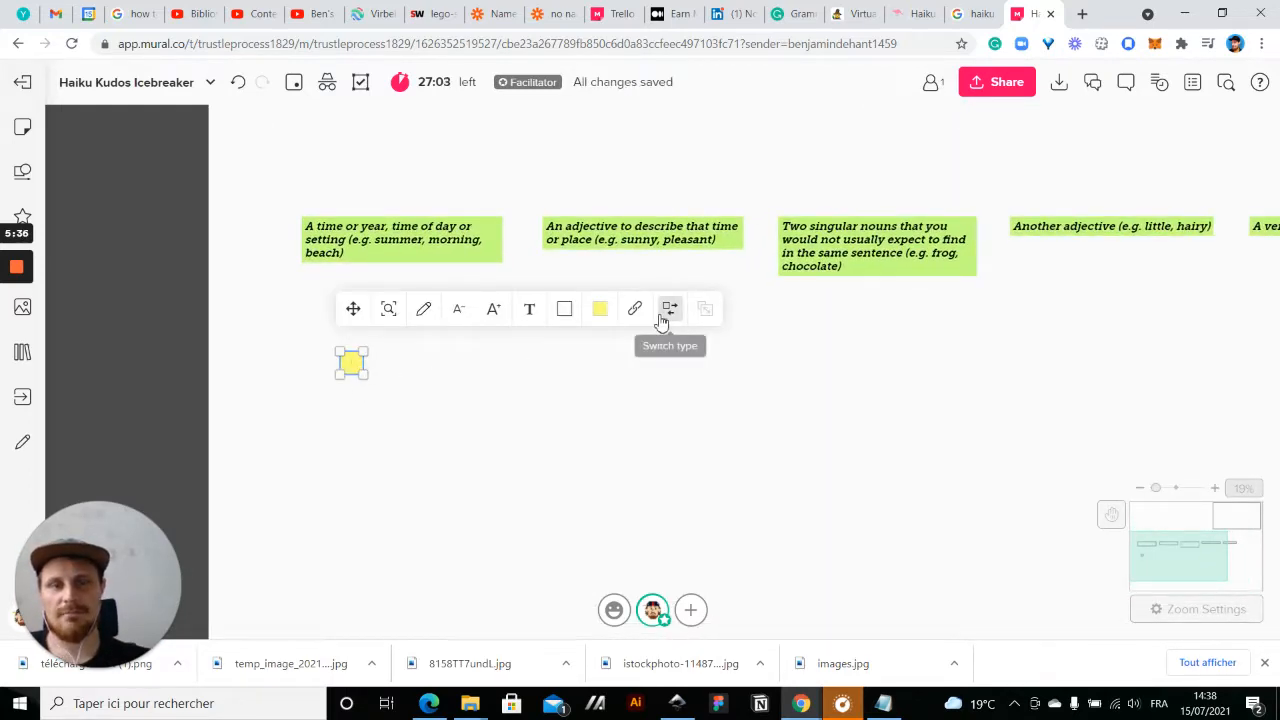
left_click(668, 310)
left_click(715, 353)
- Align the rectangular sticky note with the left edge of the first prompt, a little beneath it
left_click_drag(360, 366, 332, 343)
left_click(318, 314)
scroll(331, 348, "up", 2)
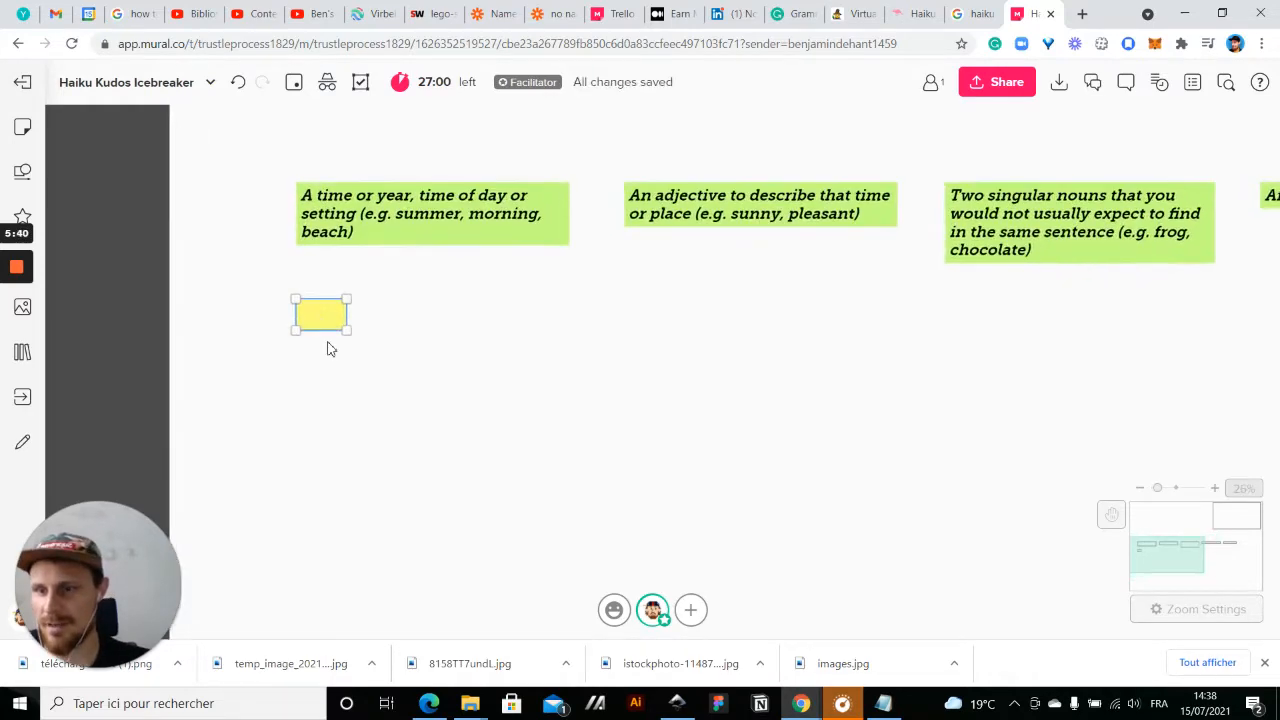
scroll(370, 440, "down", 1)
scroll(385, 410, "up", 3)
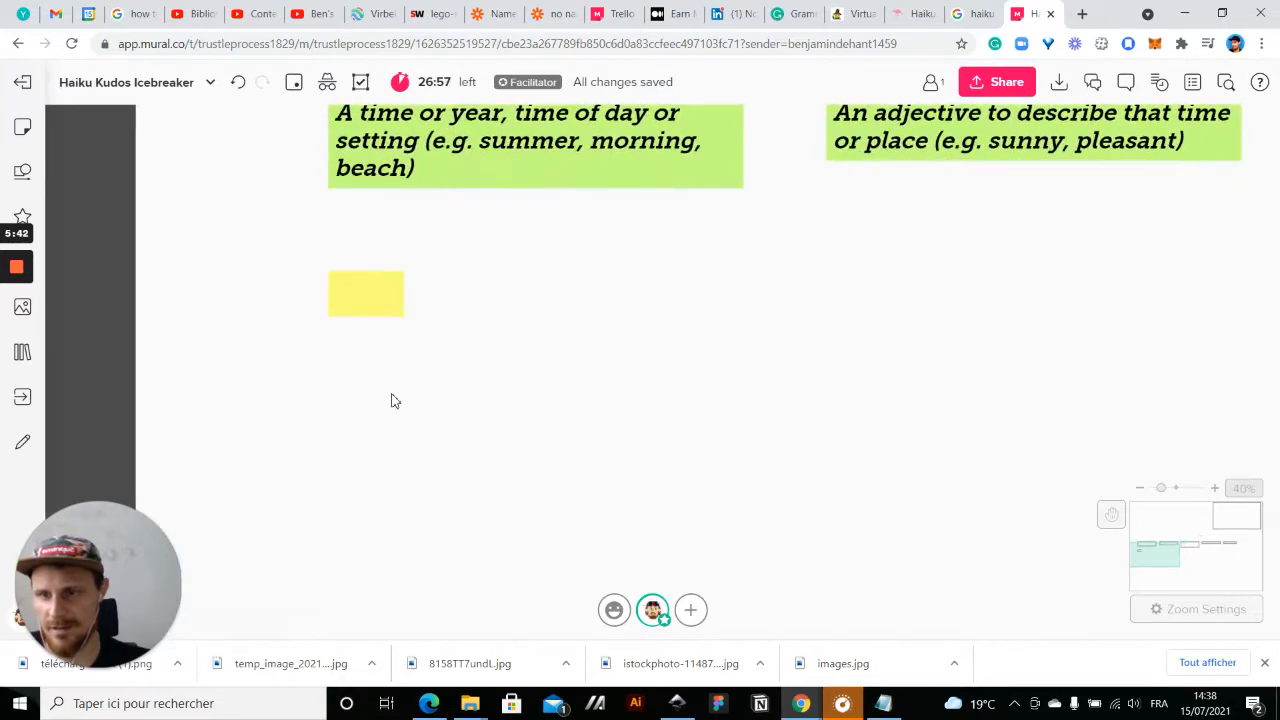
left_click(347, 372)
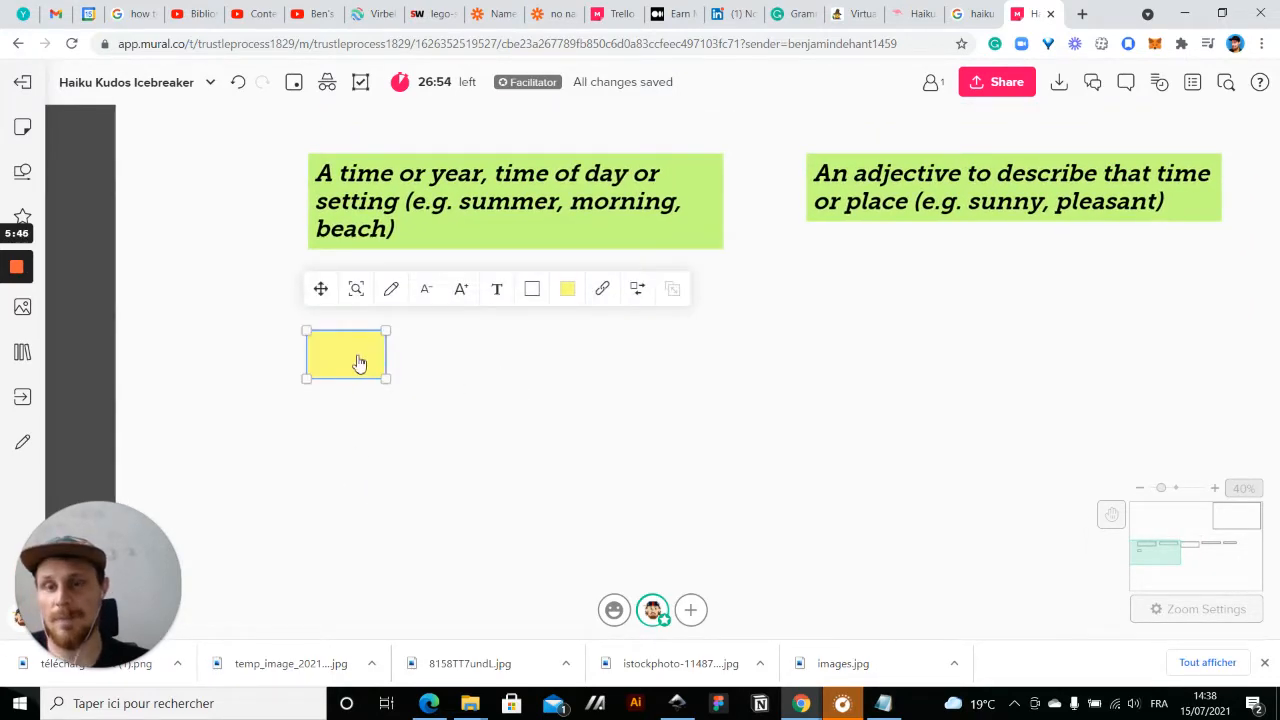
left_click_drag(357, 364, 351, 354)
left_click(456, 387)
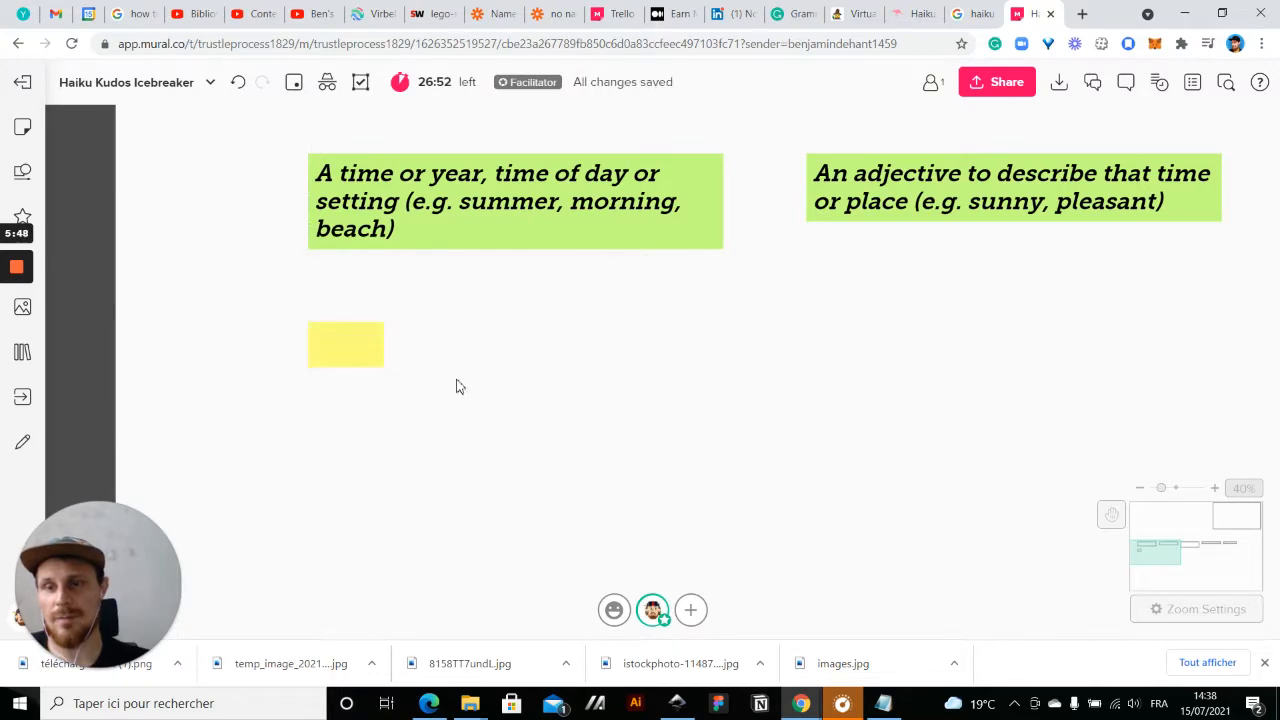
scroll(333, 353, "up", 2)
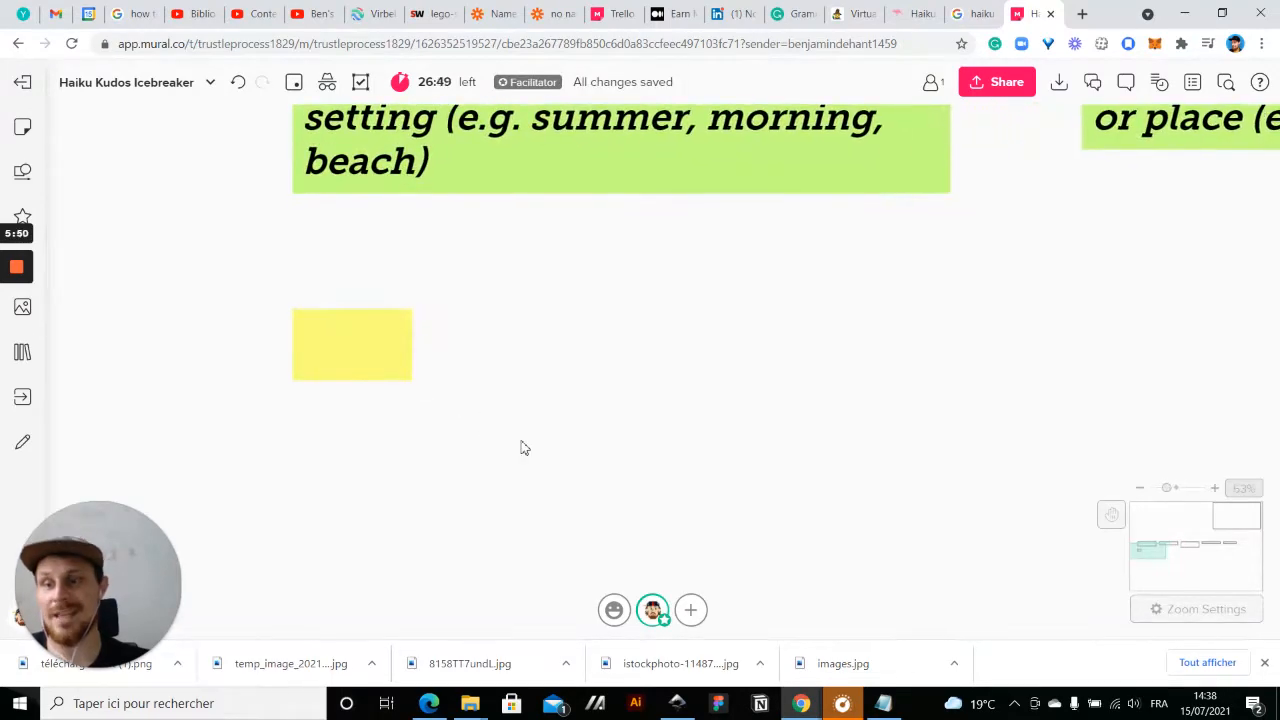
double_click(479, 356)
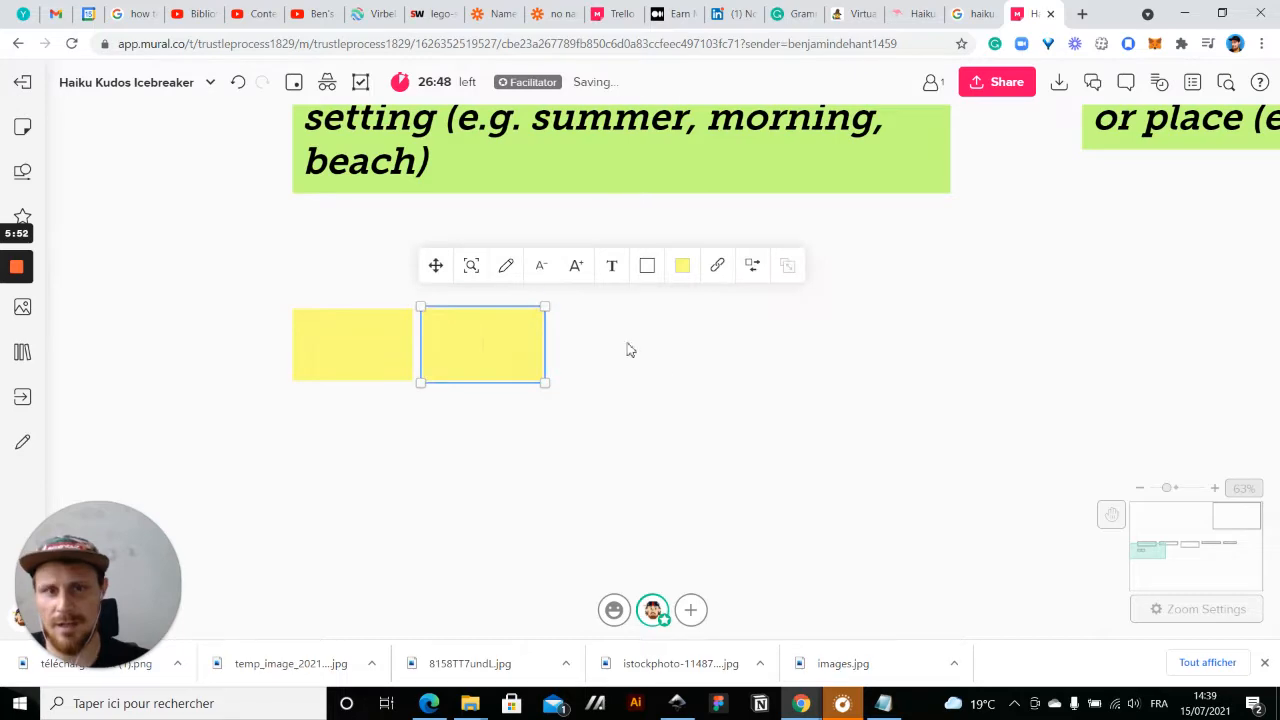
left_click(752, 267)
left_click(772, 320)
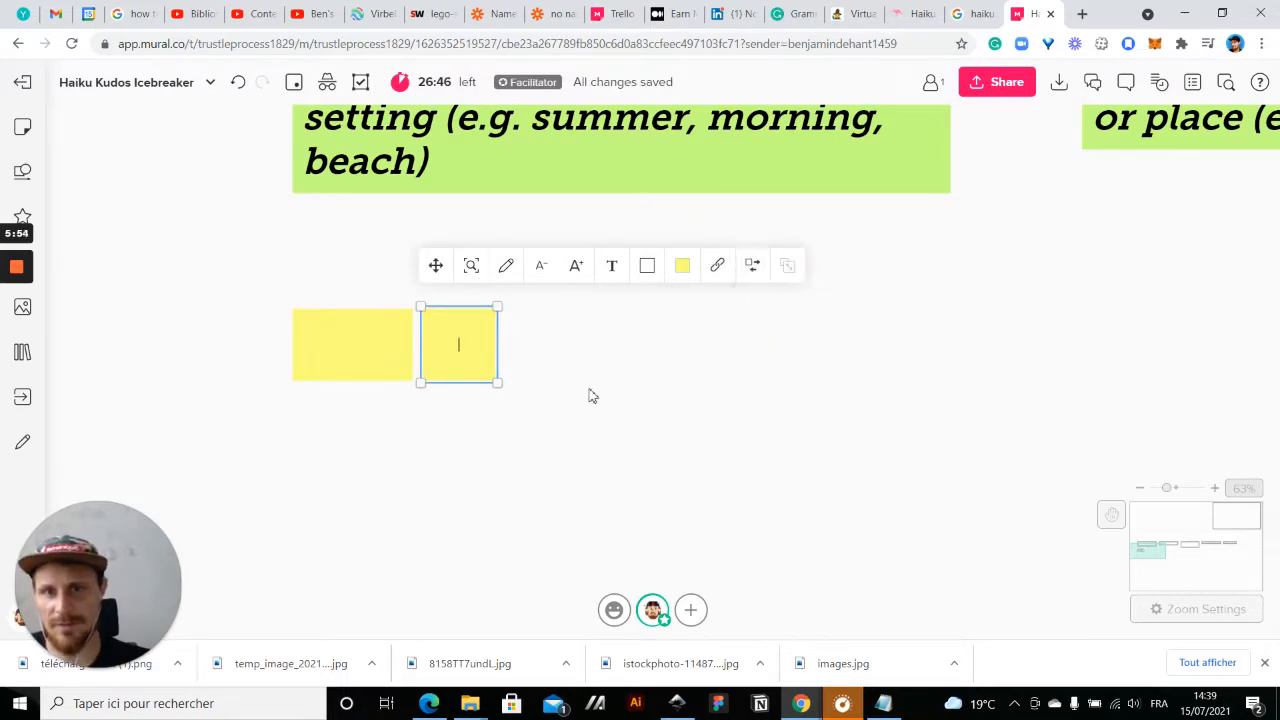
left_click(411, 371)
scroll(414, 371, "up", 2)
left_click(481, 350)
left_click_drag(481, 350, 554, 351)
left_click(670, 372)
left_click(337, 340)
mouse_move(337, 340)
left_mouse_down()
mouse_move(349, 349)
mouse_move(331, 336)
left_mouse_up()
left_click(336, 456)
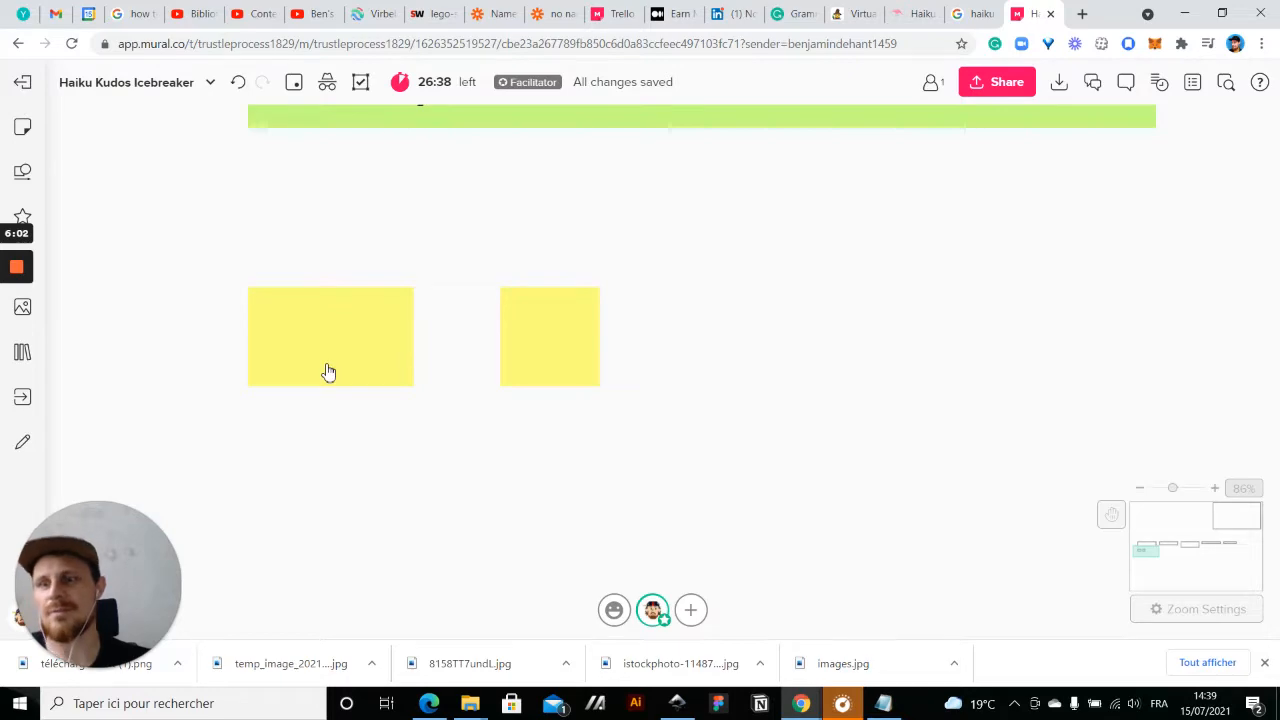
scroll(328, 372, "down", 3)
scroll(276, 385, "up", 2)
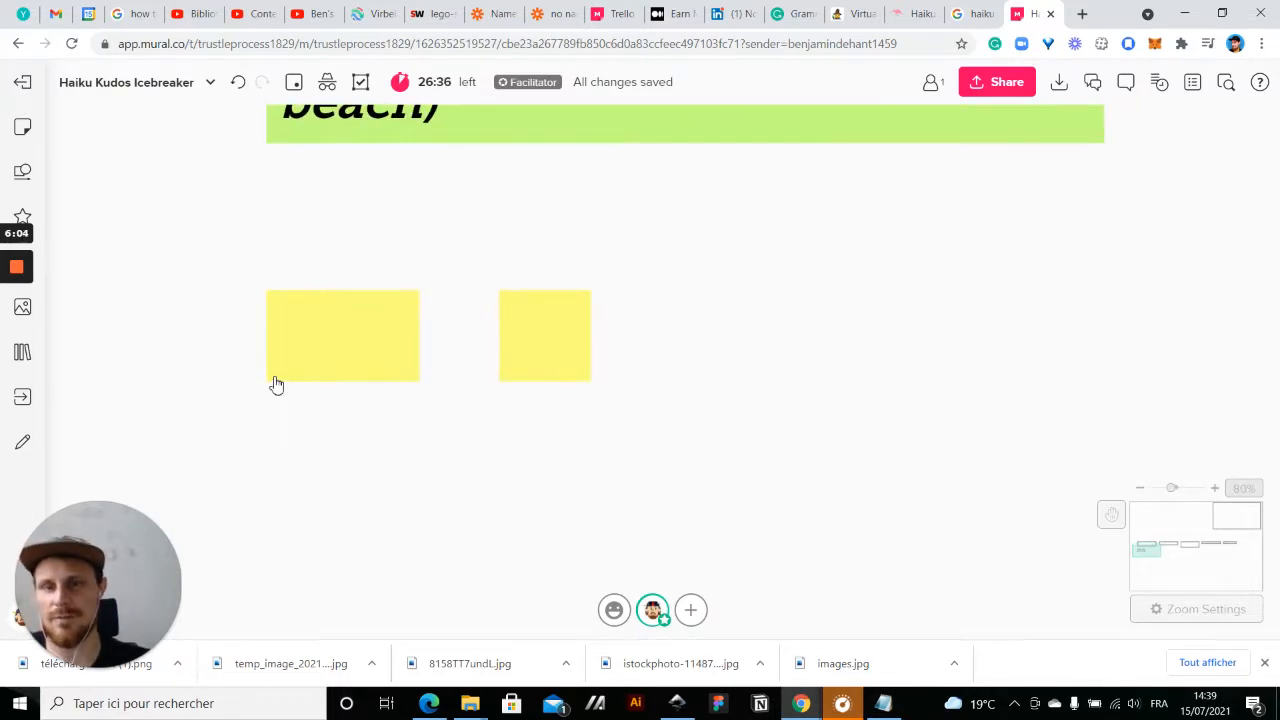
key("Delete")
scroll(551, 342, "down", 3)
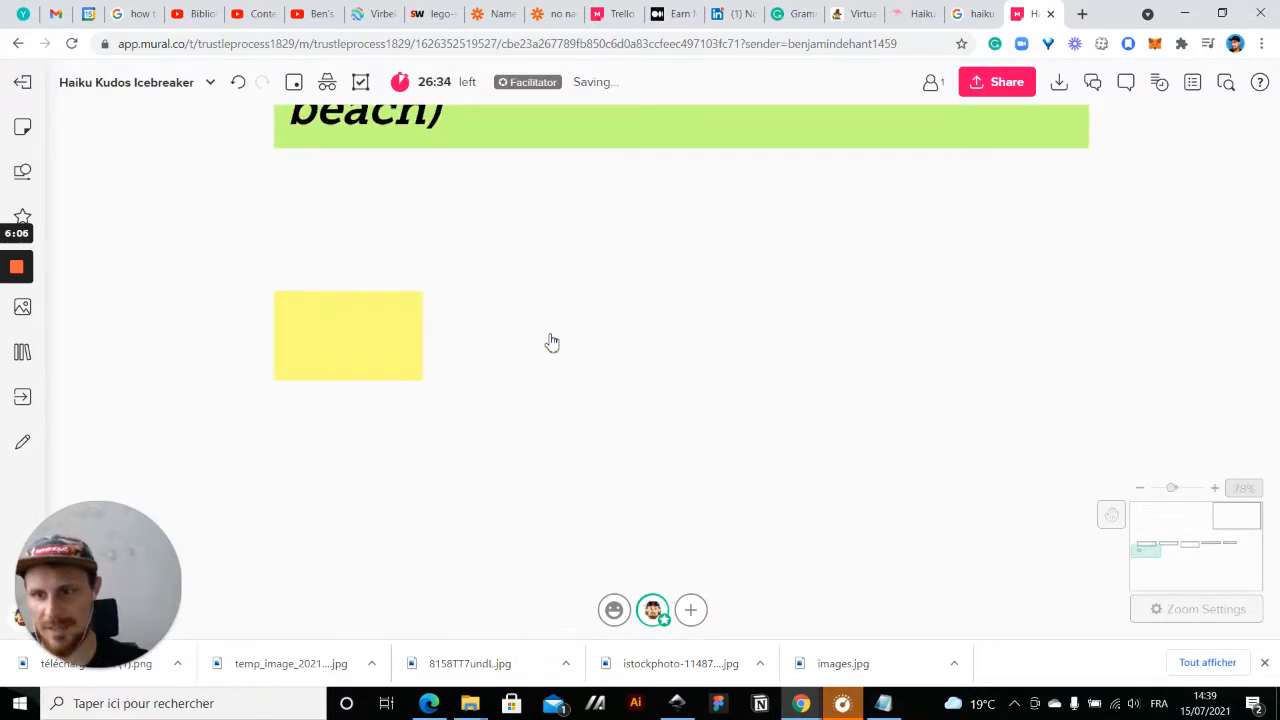
- Move the yellow sticky note closer beneath the first prompt and duplicate it four times to form a row of five
left_click(453, 348)
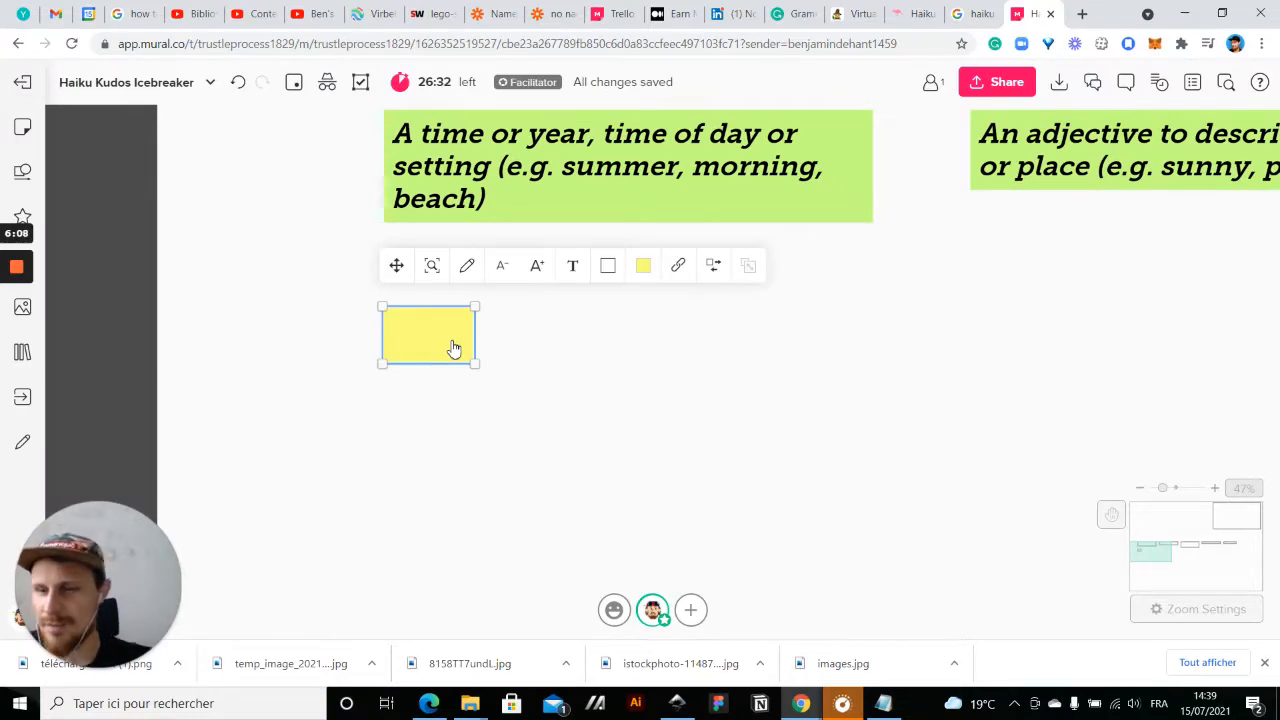
left_click(614, 332)
scroll(614, 332, "down", 2)
left_click_drag(434, 337, 435, 313)
key("ctrl+d")
key("ctrl+d")
key("ctrl+d")
key("ctrl+d")
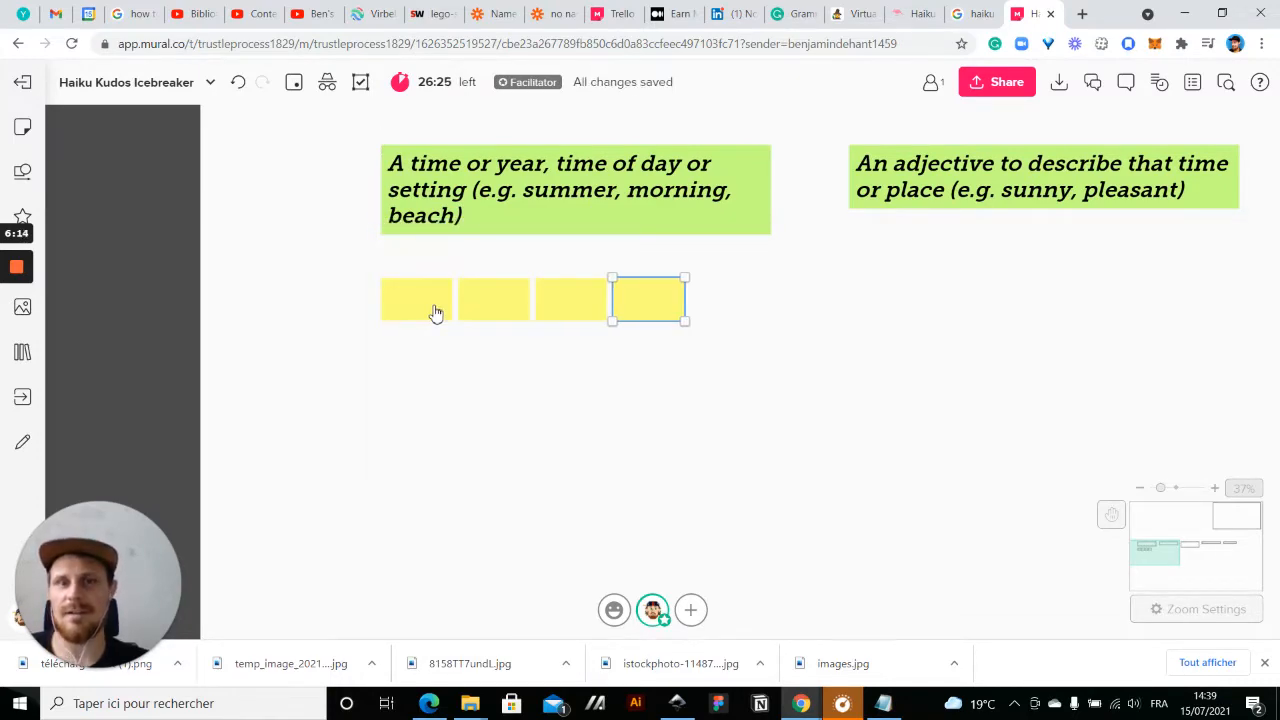
left_click(474, 397)
- Duplicate the row of five sticky notes and place the copy directly beneath the original row
left_click_drag(521, 372, 786, 303)
key("ctrl+d")
left_click_drag(793, 256, 407, 313)
left_click(417, 465)
- Duplicate the block of ten sticky notes and place copies beneath the second and third prompts
scroll(414, 489, "down", 5)
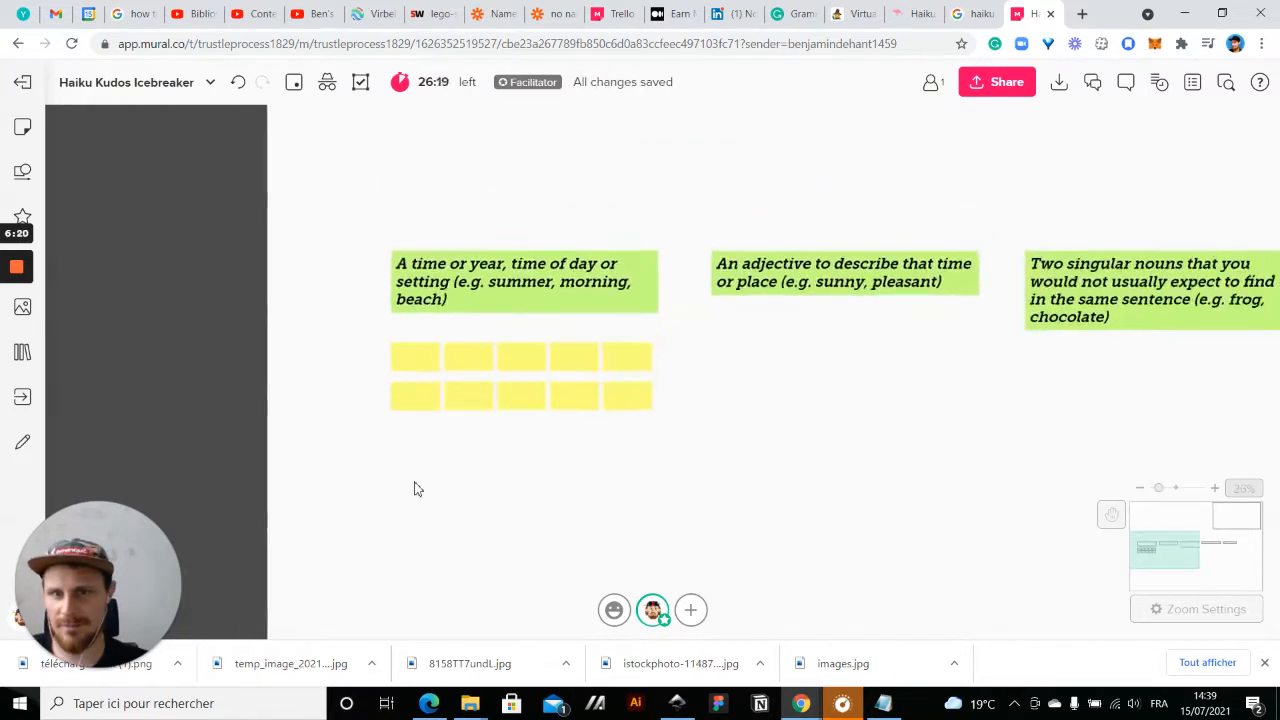
left_click_drag(254, 333, 531, 466)
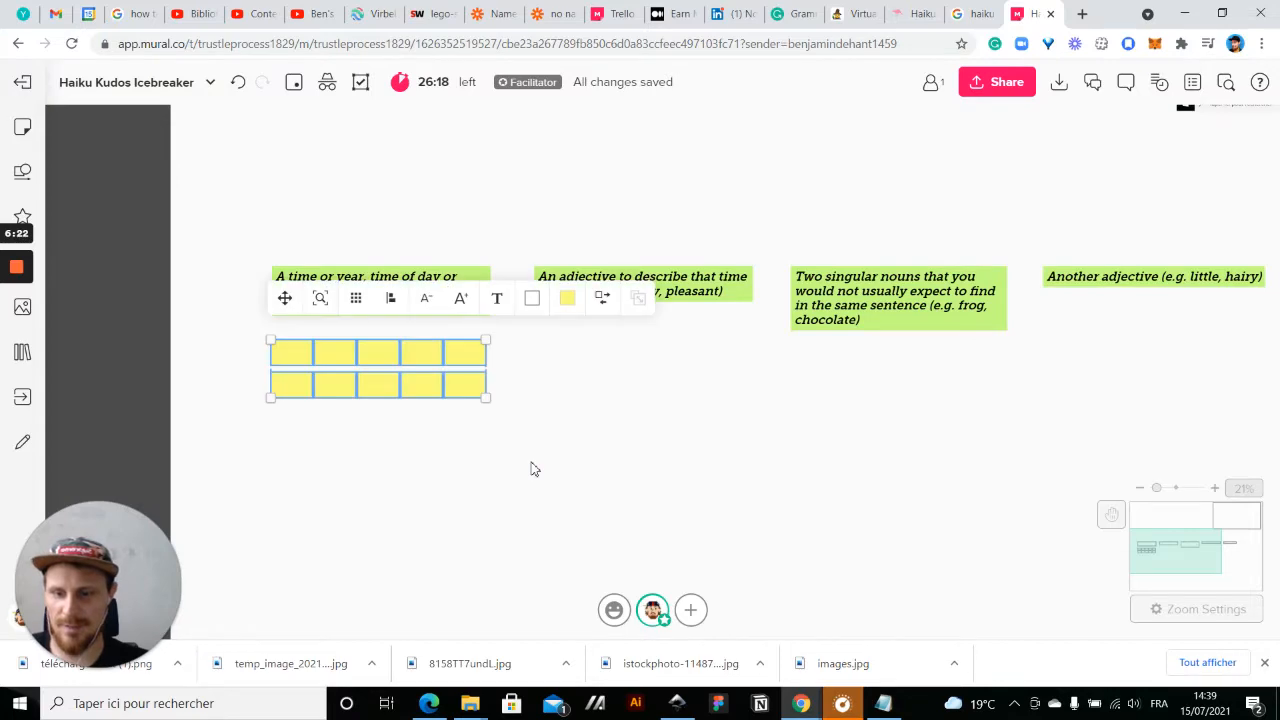
key("ctrl+d")
left_click_drag(549, 370, 591, 363)
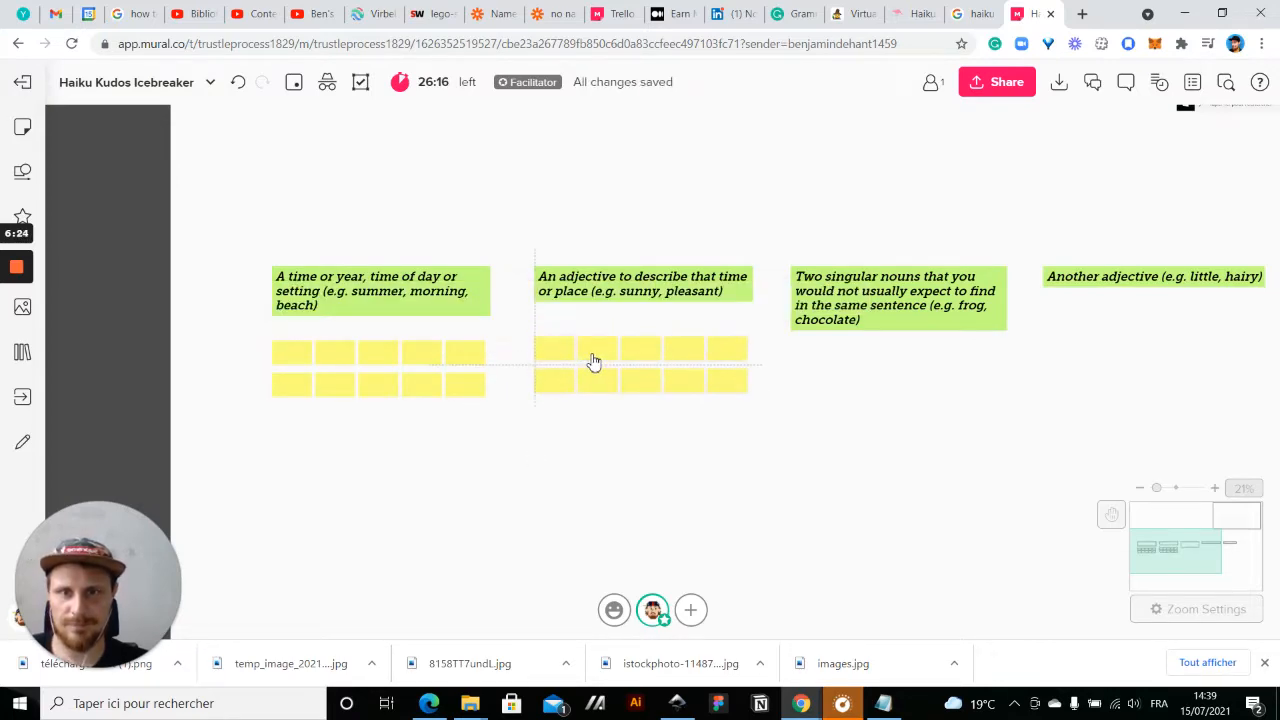
key("ctrl+d")
left_click_drag(776, 357, 806, 363)
left_click(758, 460)
- Place copies of the ten-note block beneath the "Another adjective" and "A verb" prompts
left_click_drag(762, 460, 607, 439)
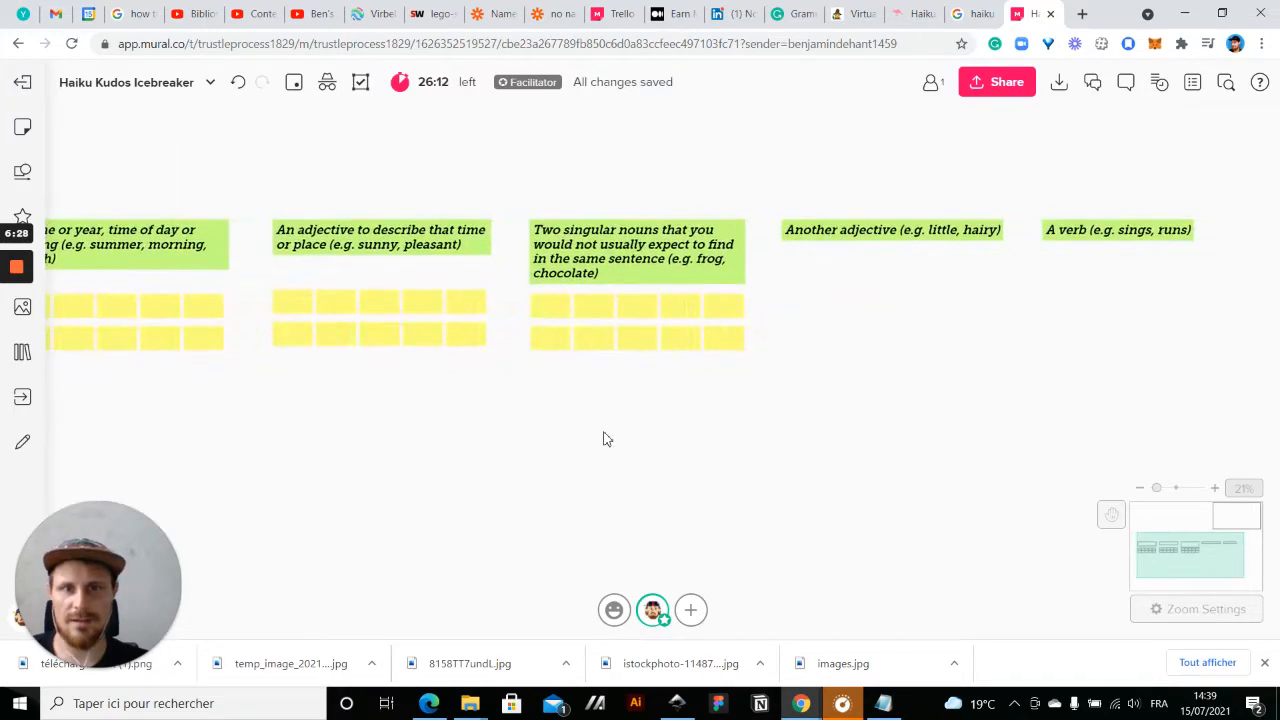
left_click_drag(510, 397, 806, 314)
key("ctrl+d")
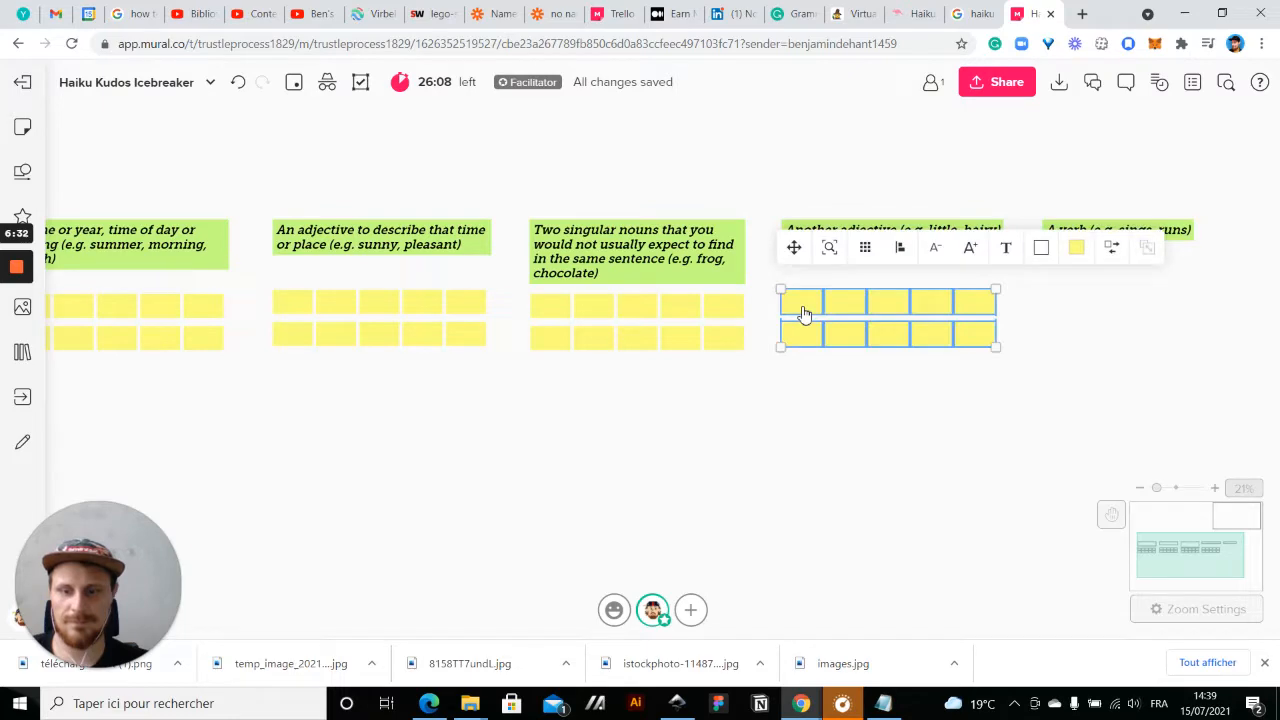
key("ctrl+d")
left_click_drag(1008, 311, 1053, 311)
left_click(763, 477)
- Move the row of five prompts up slightly to widen the gap above the sticky notes
scroll(763, 477, "down", 1)
left_click_drag(700, 497, 753, 476)
left_click_drag(289, 240, 1050, 278)
left_click_drag(771, 281, 771, 269)
- Nudge the sticky note blocks under the last three prompts up slightly, and adjust the height of the first two blocks
left_click_drag(622, 426, 1218, 304)
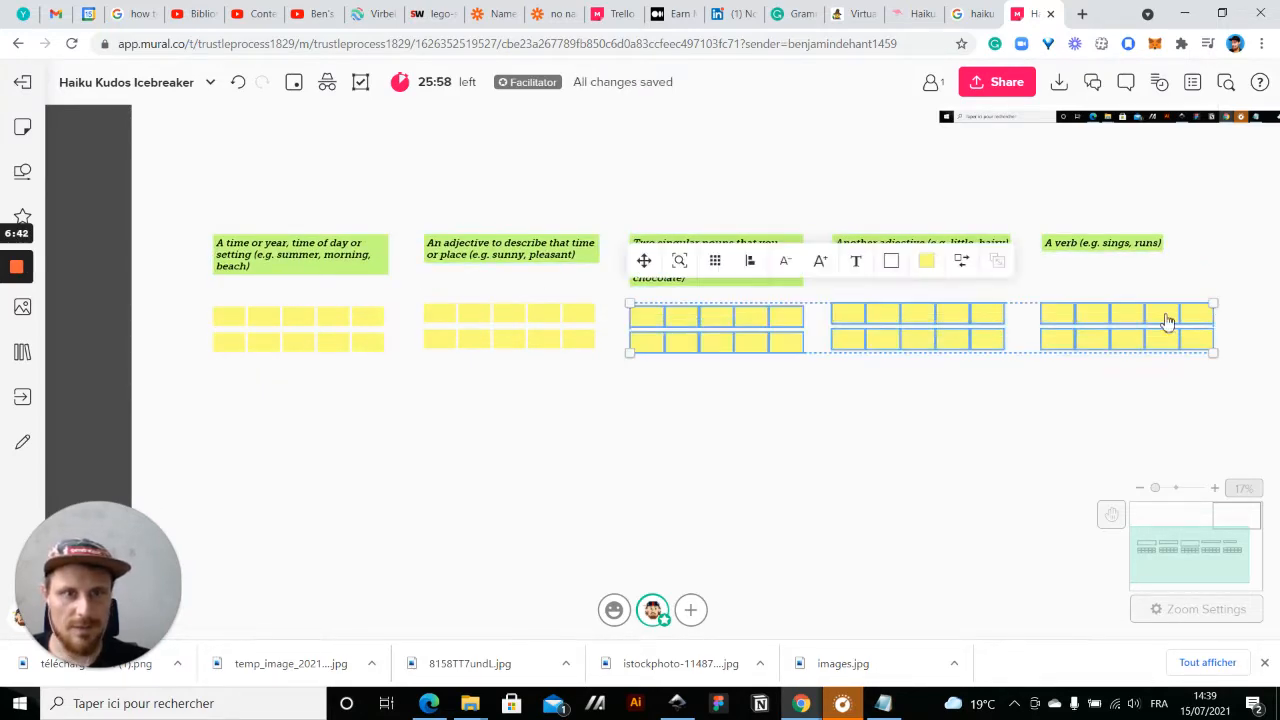
left_click_drag(910, 322, 910, 320)
left_click(550, 439)
left_click_drag(198, 378, 578, 315)
left_click_drag(578, 317, 577, 320)
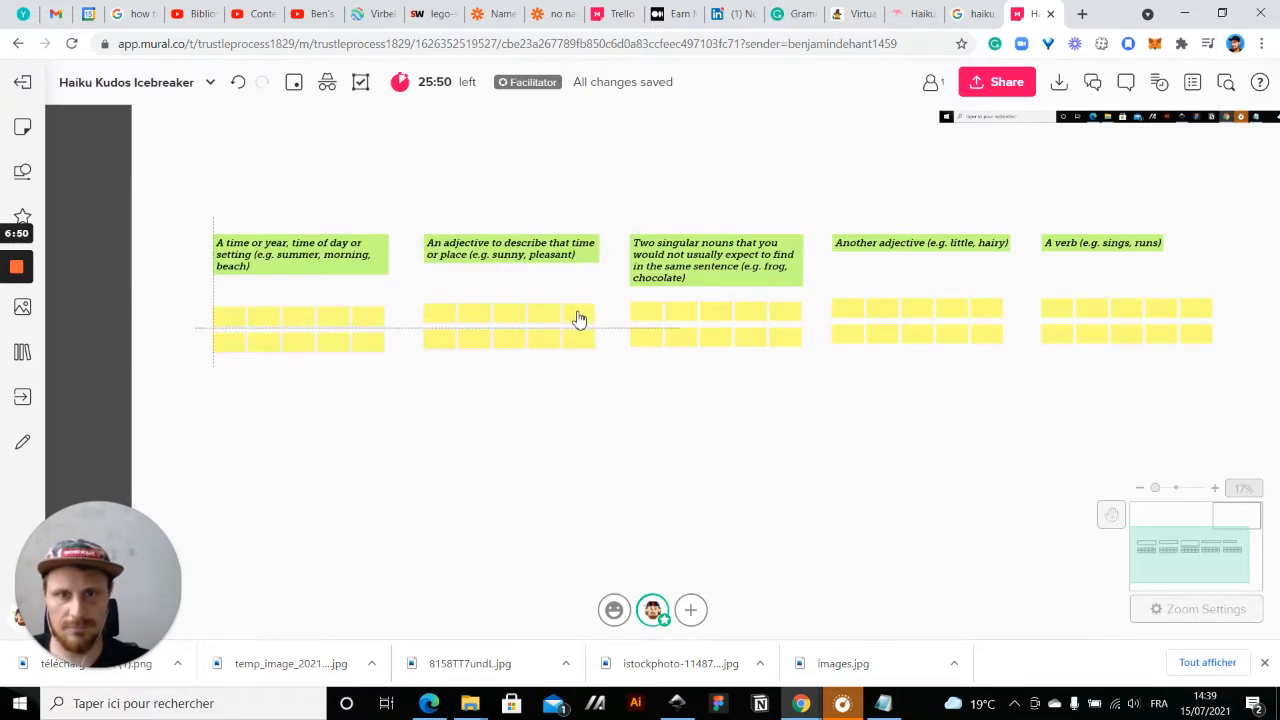
left_click(531, 434)
- Write "summer", "morning" and "beach" on the first three top-row sticky notes under the time or setting prompt
scroll(531, 434, "down", 2)
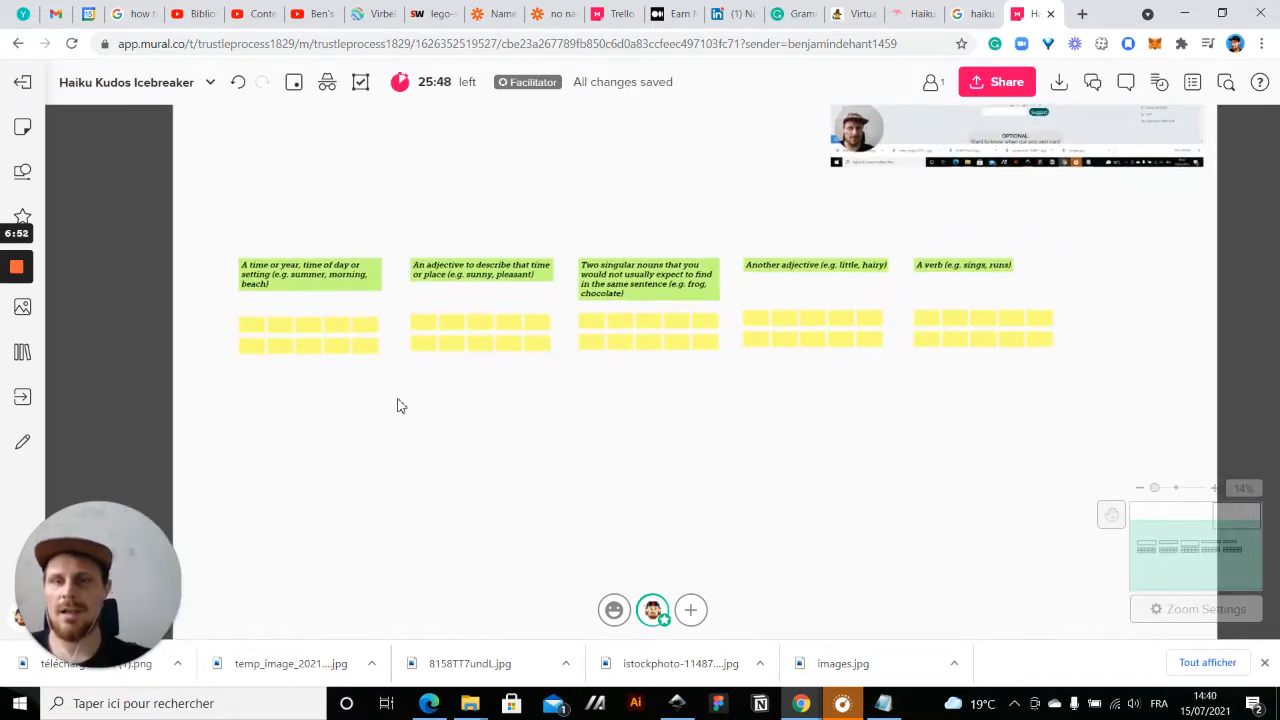
scroll(398, 403, "up", 5)
scroll(370, 290, "up", 3)
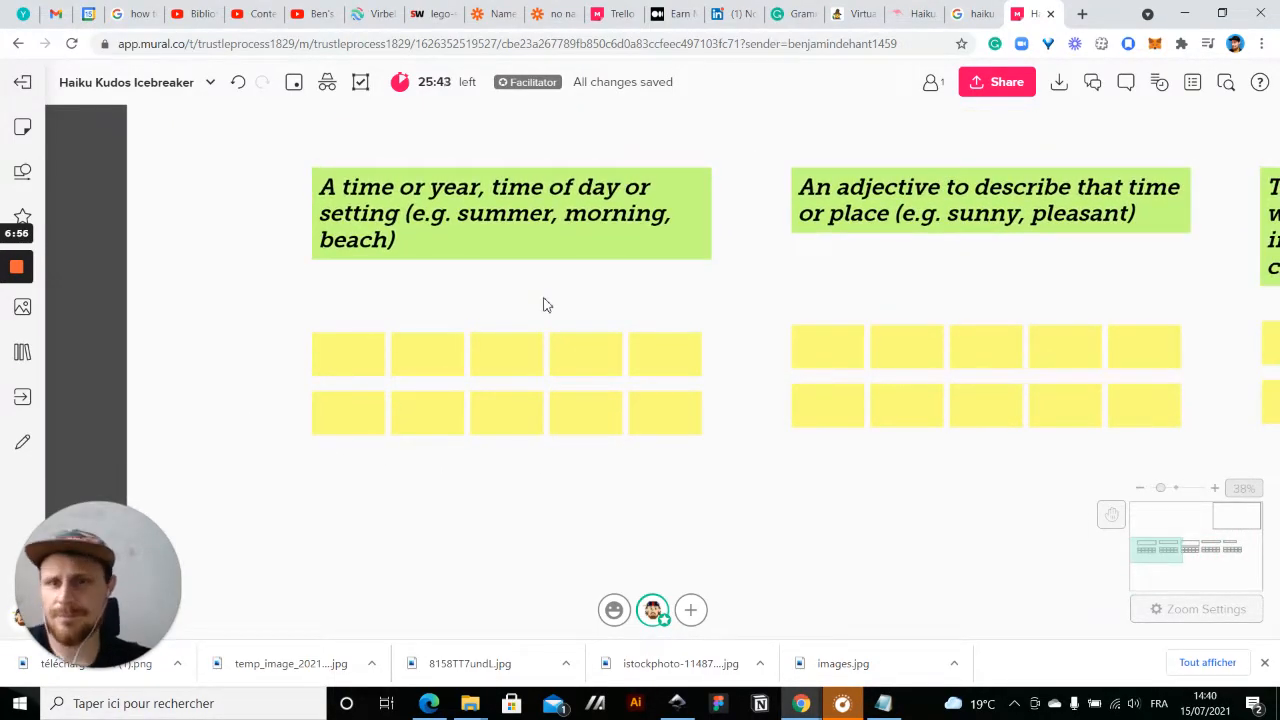
double_click(360, 373)
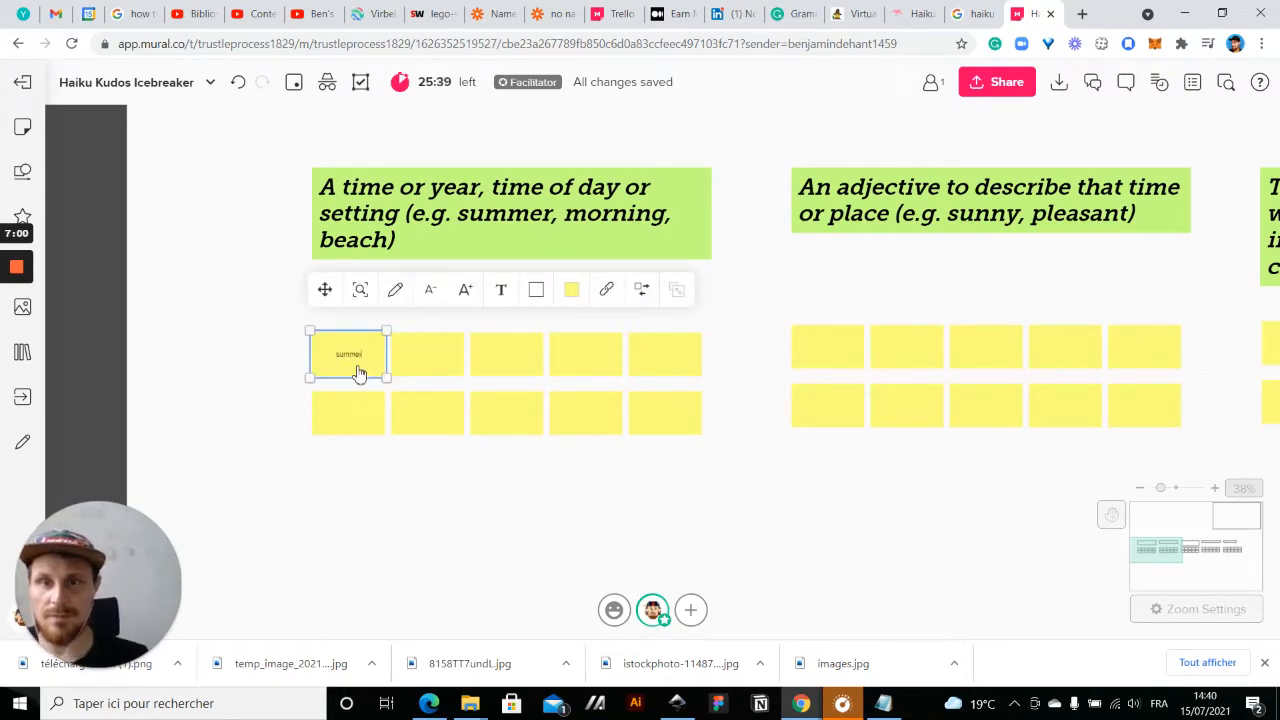
double_click(428, 366)
type("morning")
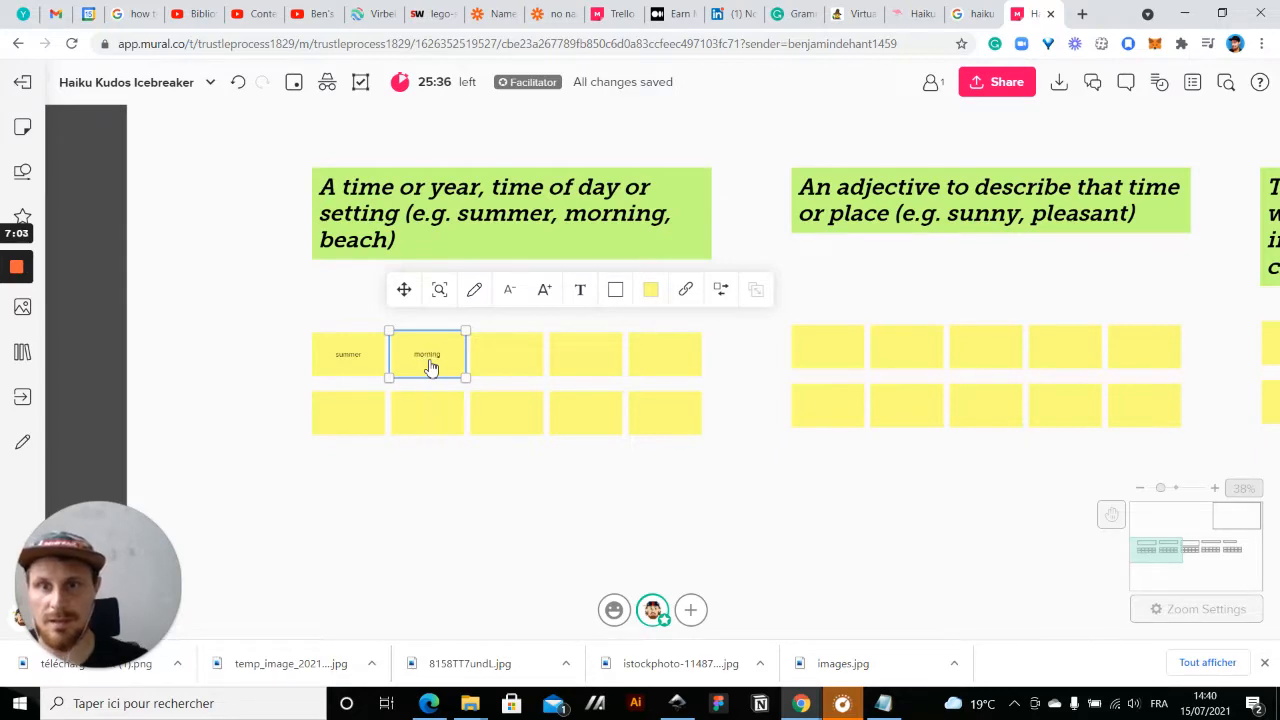
double_click(494, 372)
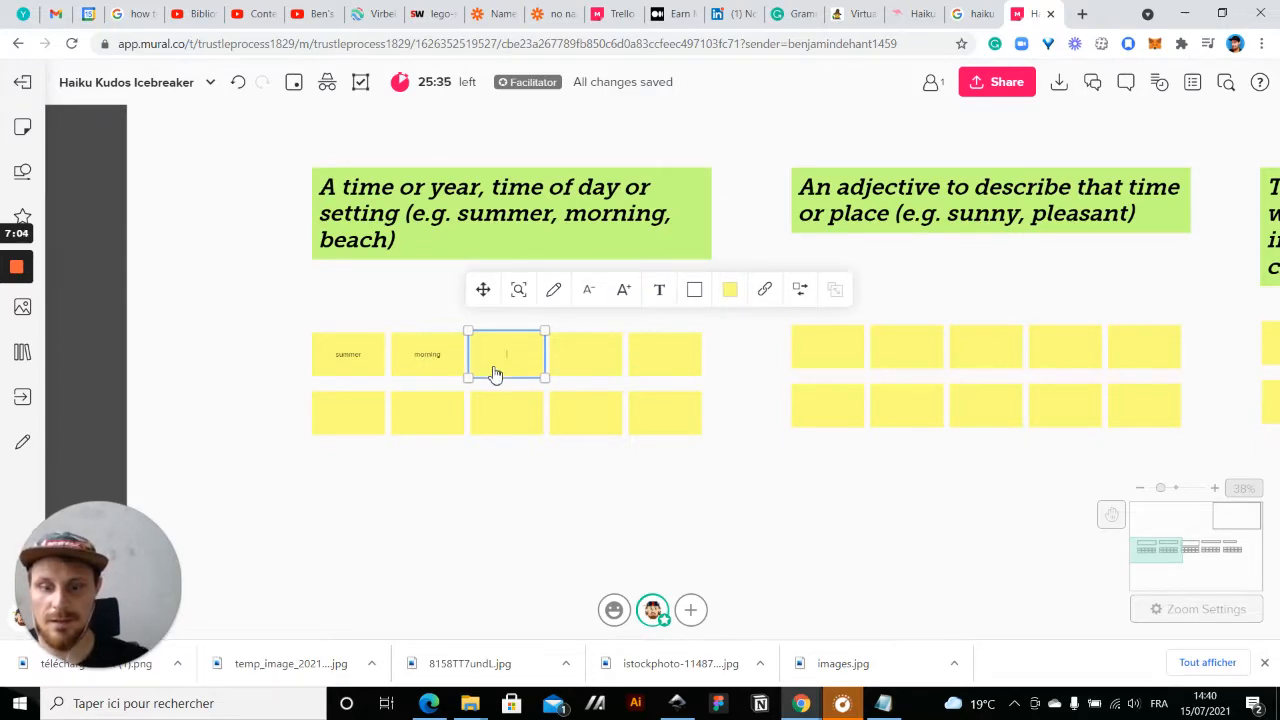
- Write "winter" and "mountain" on the first two bottom-row sticky notes under the time or setting prompt
double_click(347, 430)
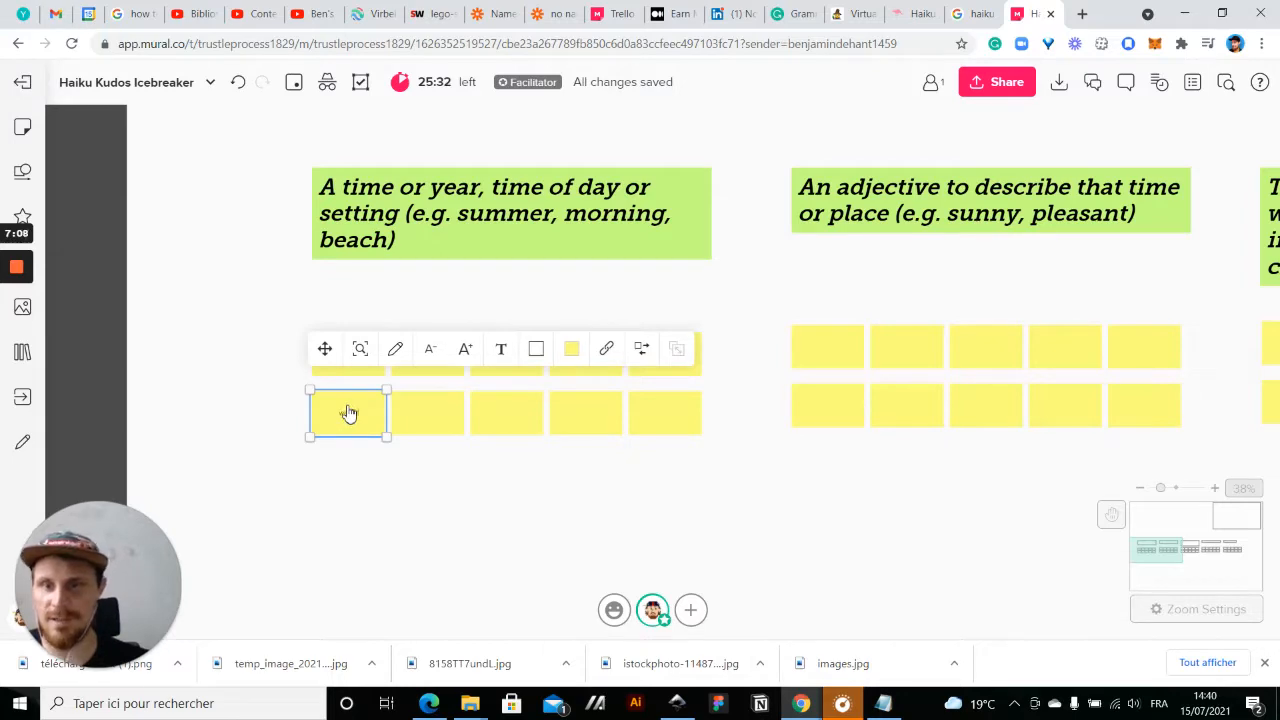
type("winter")
double_click(416, 416)
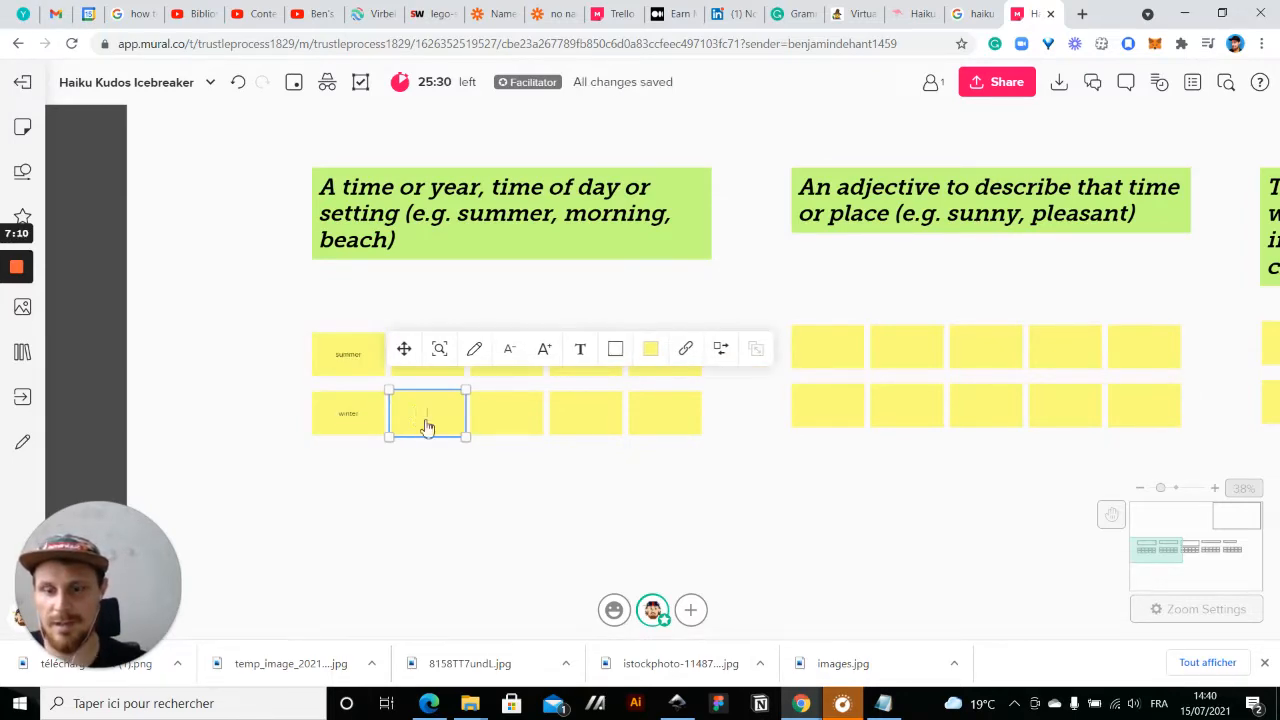
left_click(506, 528)
- Under the first prompt, write "afternoon" on the last top-row note, and "spring" and "swamp" on the fourth and third bottom-row notes
double_click(666, 354)
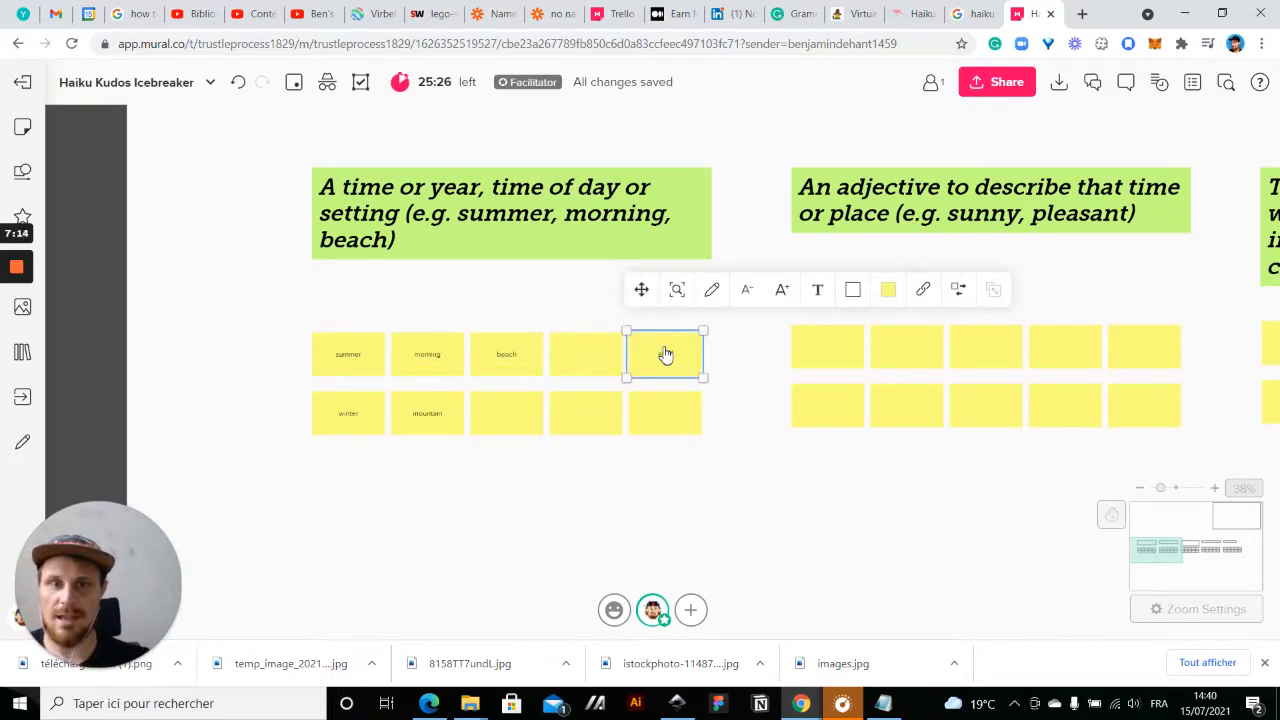
type("afternoon")
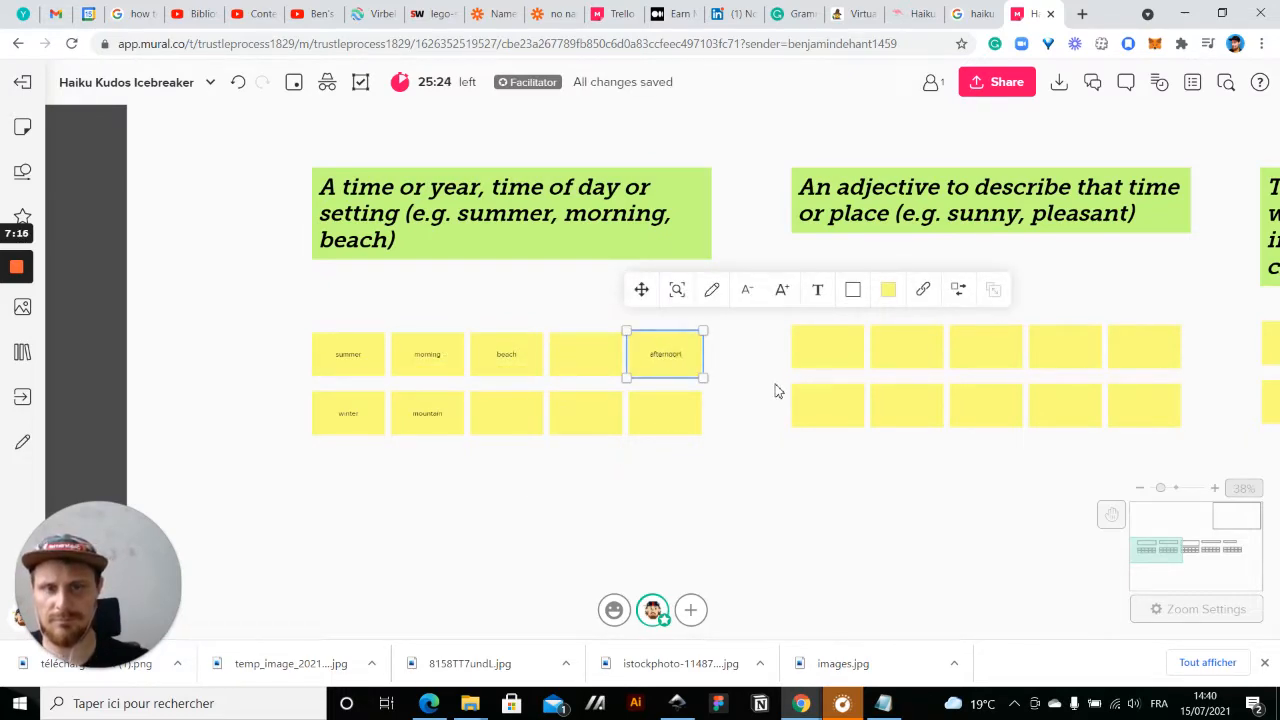
double_click(588, 421)
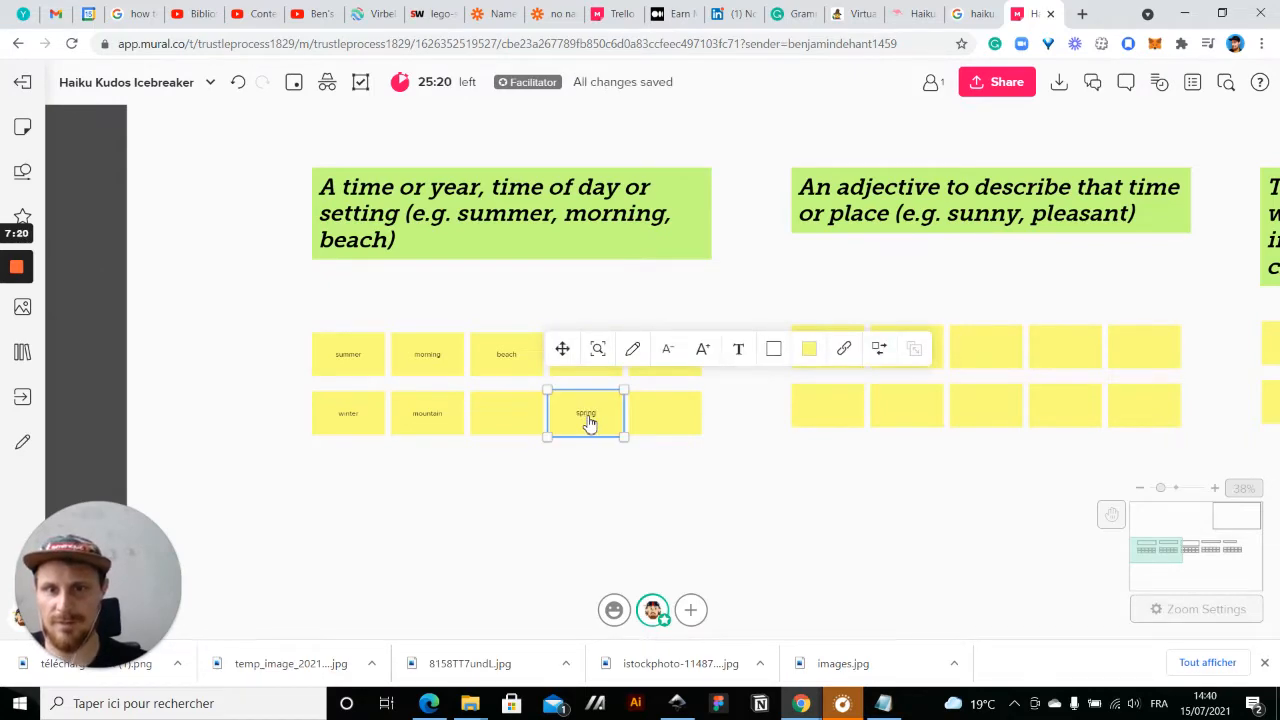
left_click(502, 420)
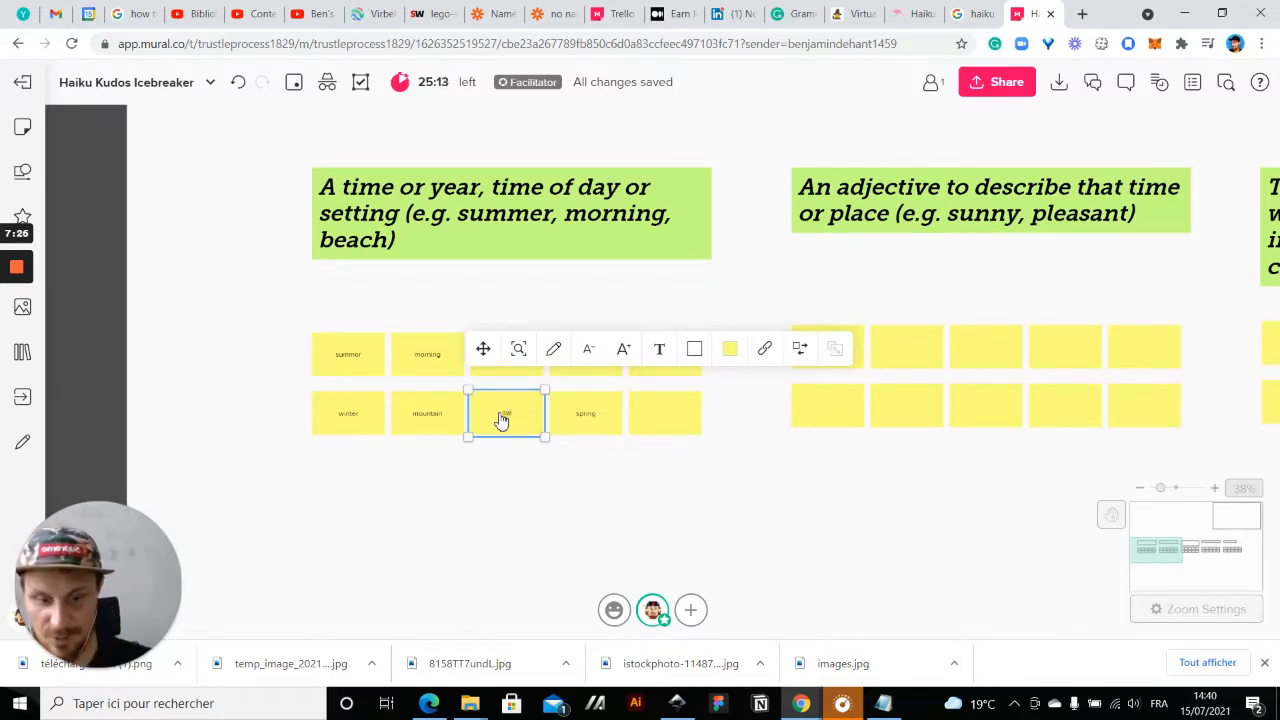
left_click(486, 514)
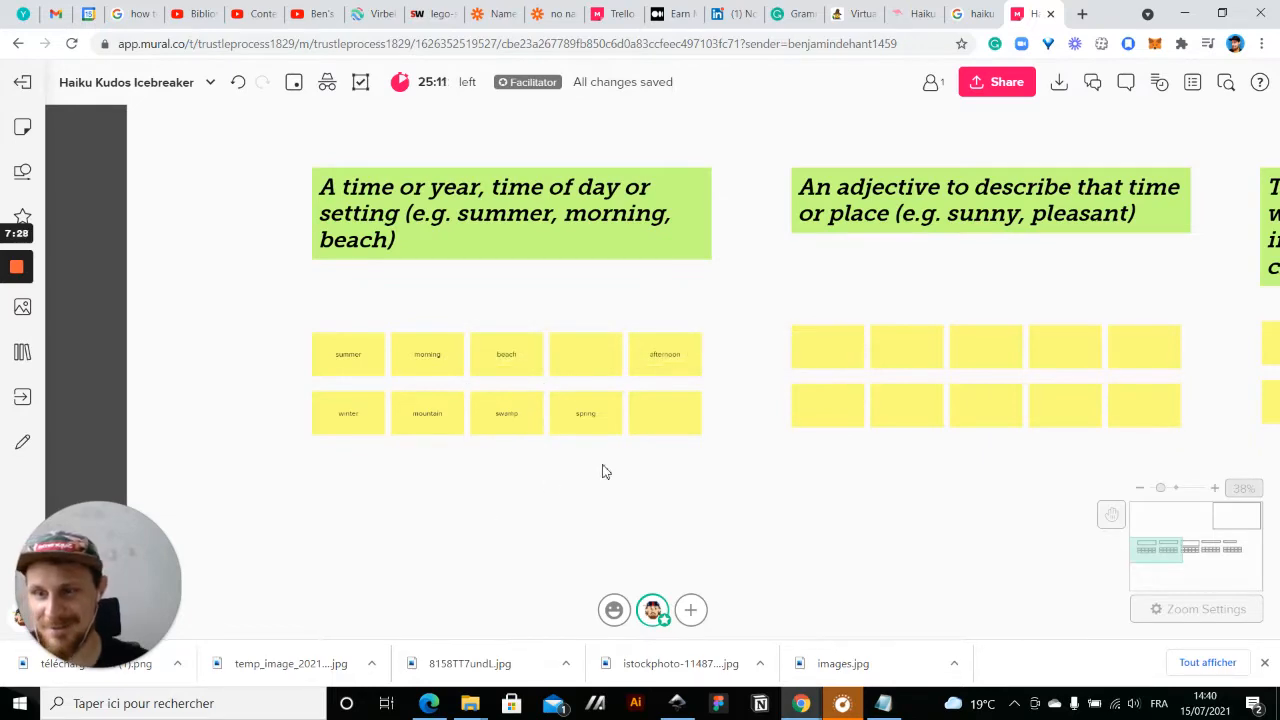
- Fill the two remaining empty notes under the first prompt with "desert" in the top row and "fall" in the bottom row
scroll(671, 451, "up", 3)
double_click(561, 341)
type("desert")
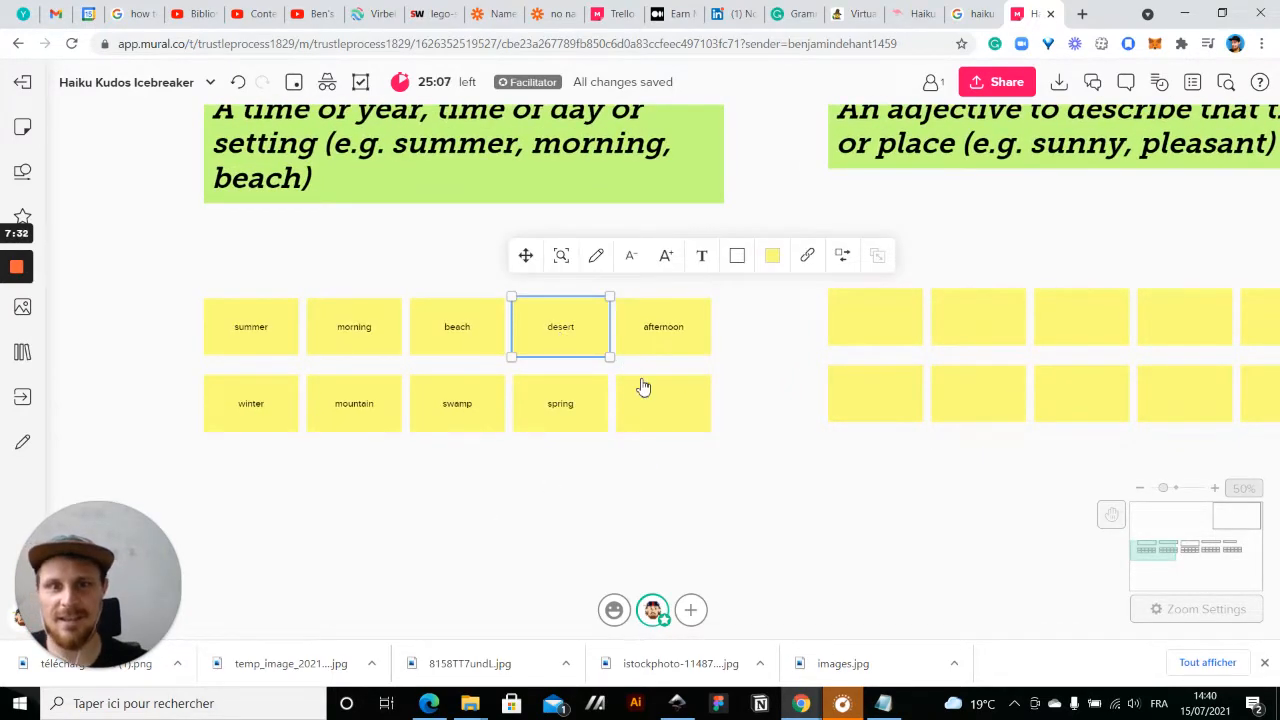
double_click(661, 418)
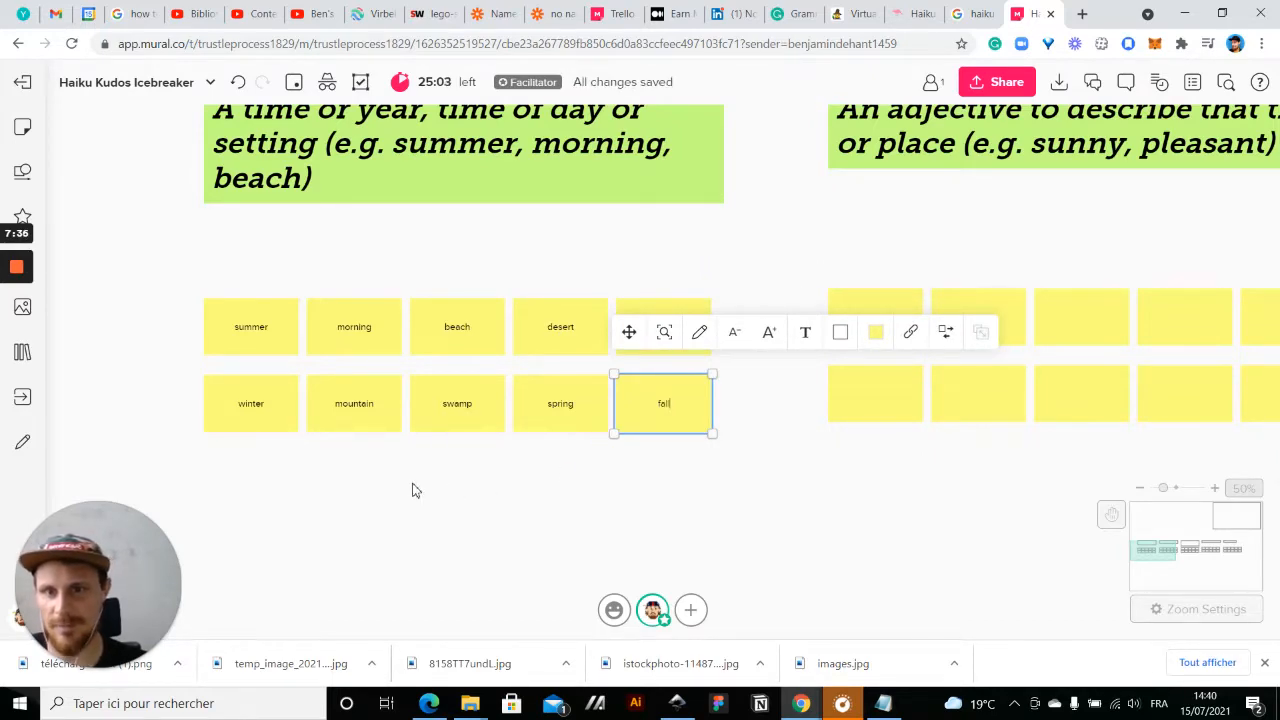
- Replace the word on the "swamp" sticky note with "forest"
double_click(472, 408)
type("forest")
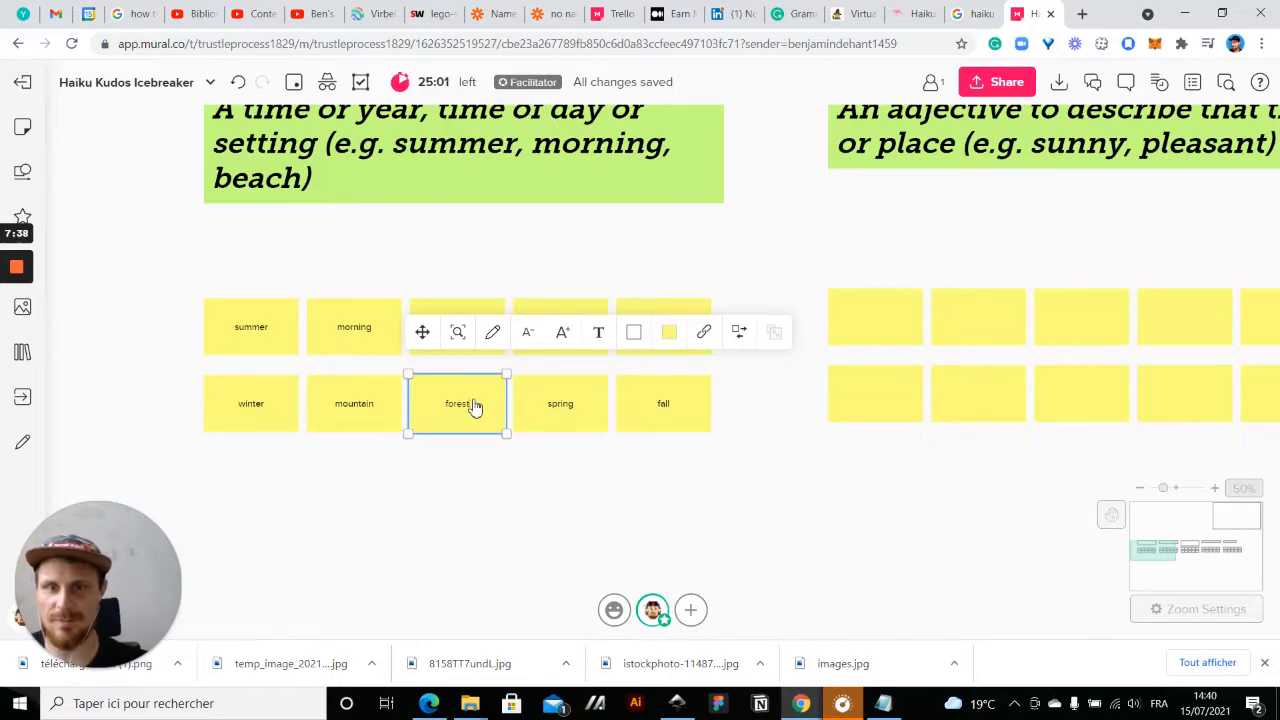
left_click(433, 533)
- Write "sunny" and "pleasant" on the first two top-row sticky notes under the prompt for an adjective describing the time or place
scroll(457, 549, "down", 2)
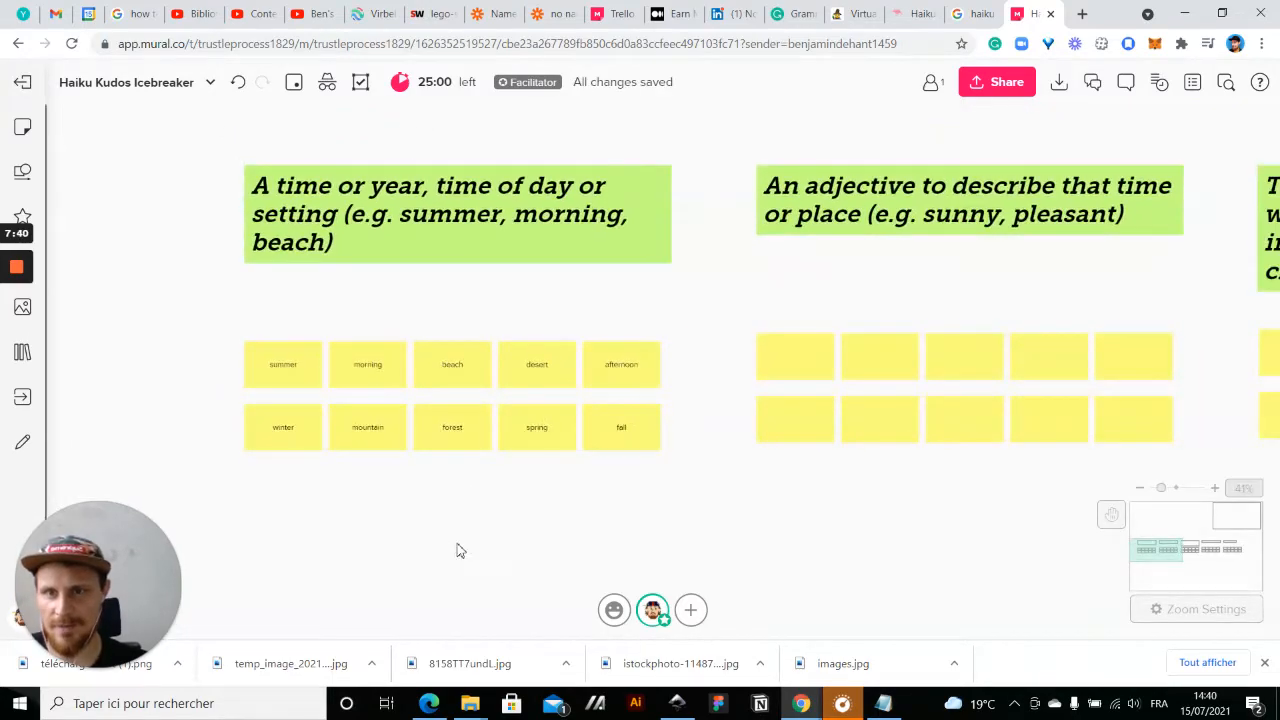
left_click_drag(511, 528, 588, 472)
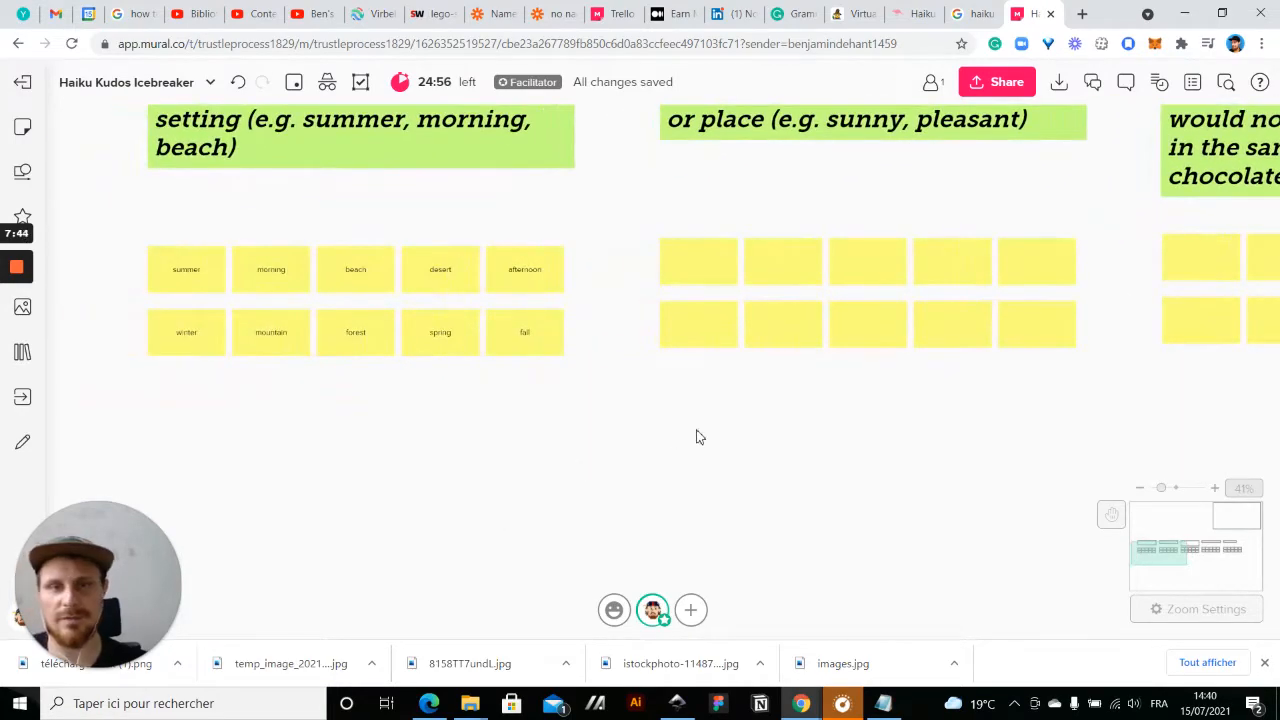
left_click_drag(698, 437, 475, 487)
scroll(602, 488, "down", 1)
left_click_drag(582, 460, 548, 457)
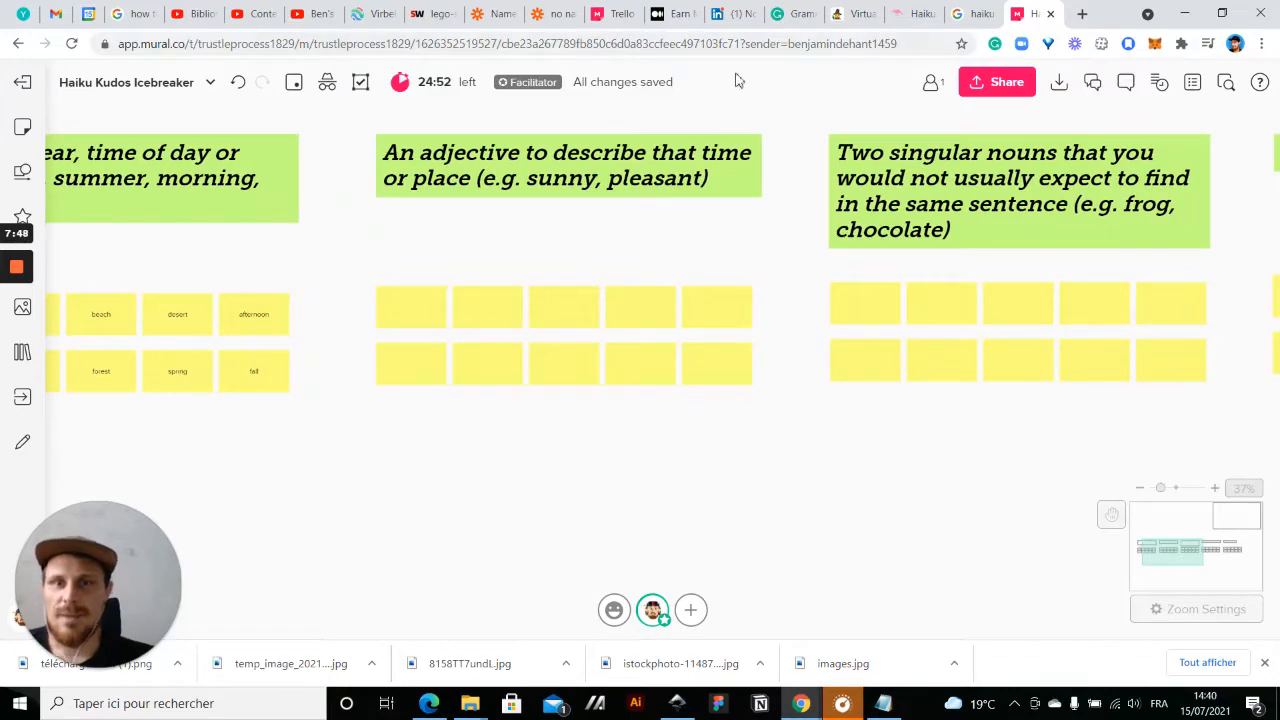
scroll(443, 209, "up", 1)
left_click(408, 314)
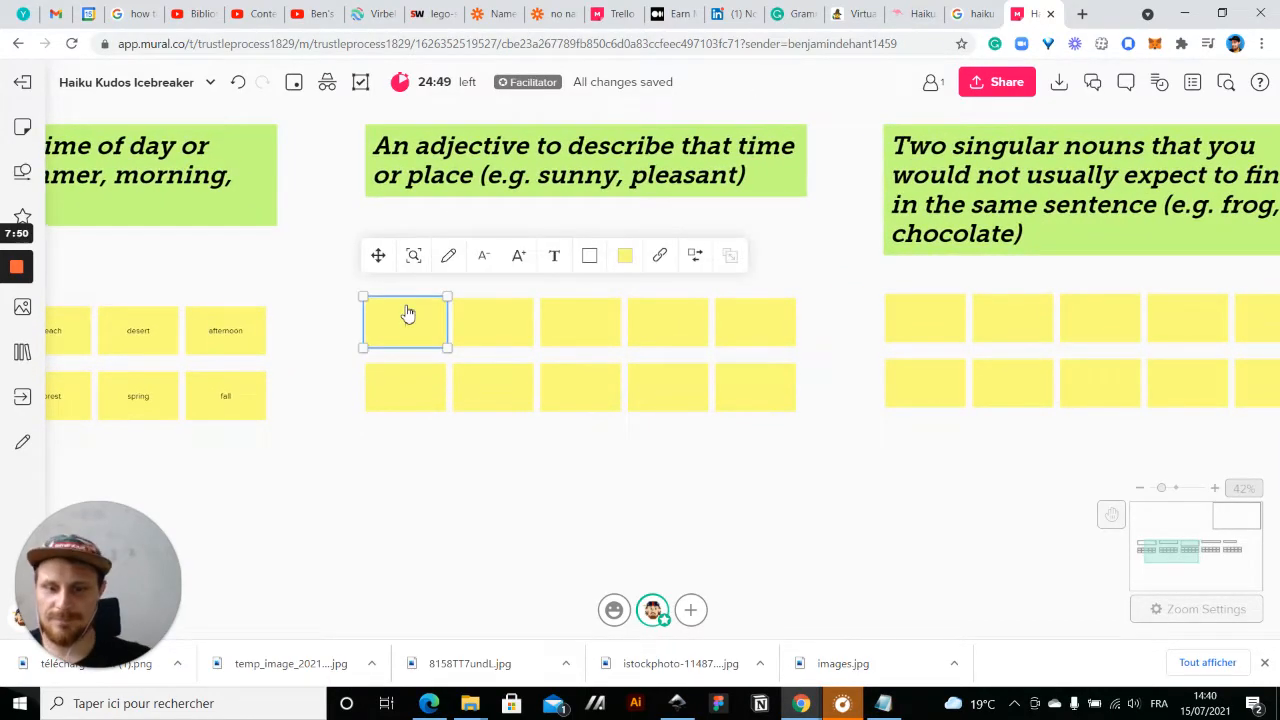
left_click(471, 330)
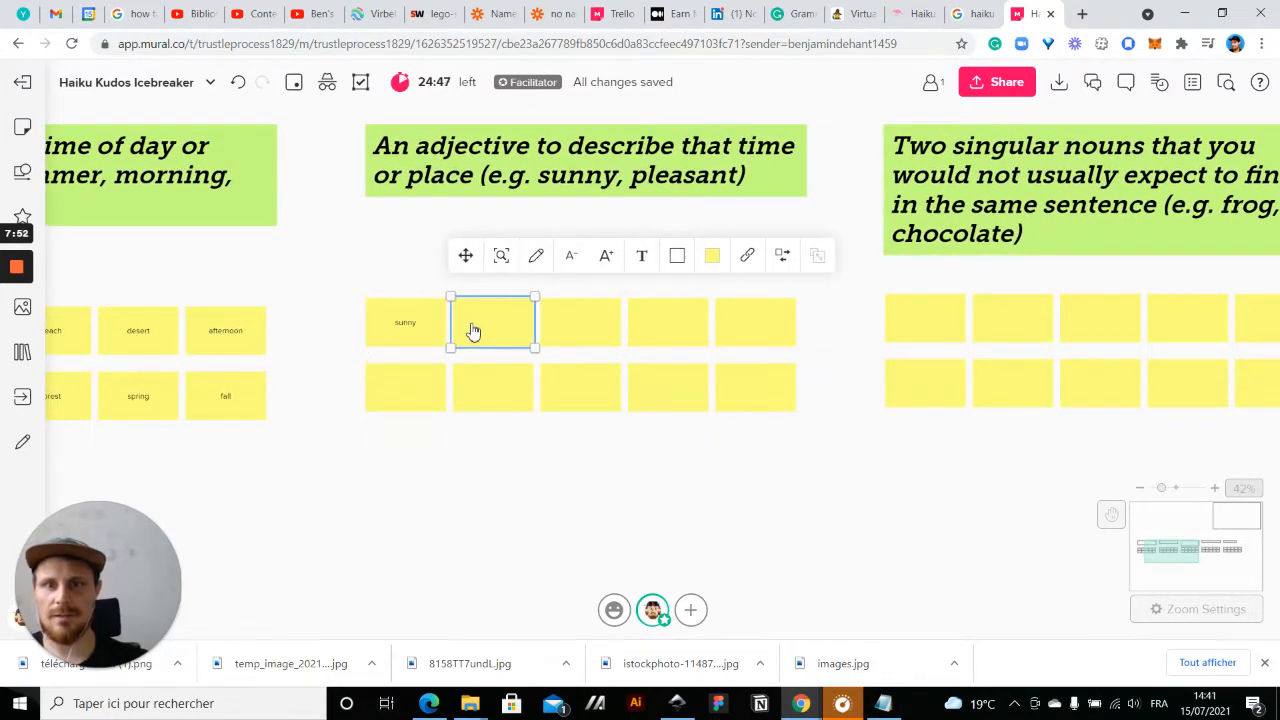
type("pleasant")
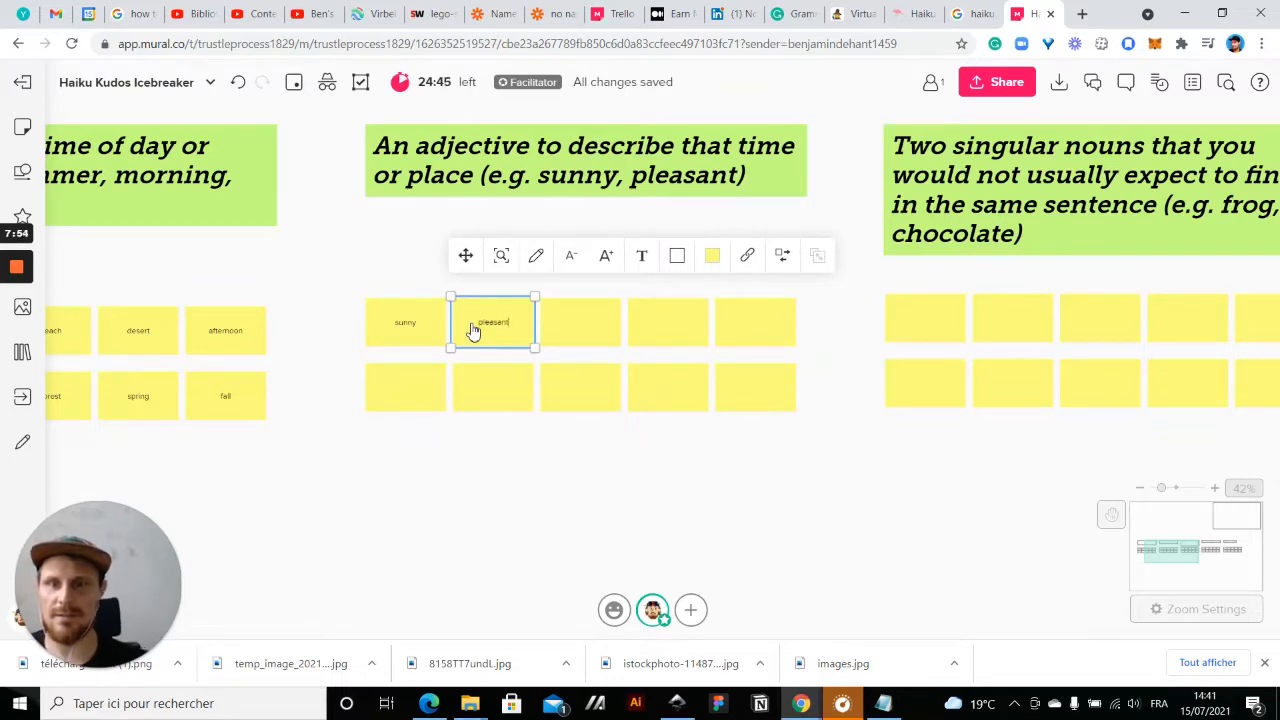
- Write "warm" and "windy" on the first two bottom-row sticky notes under the second prompt
left_click(397, 397)
type("wa")
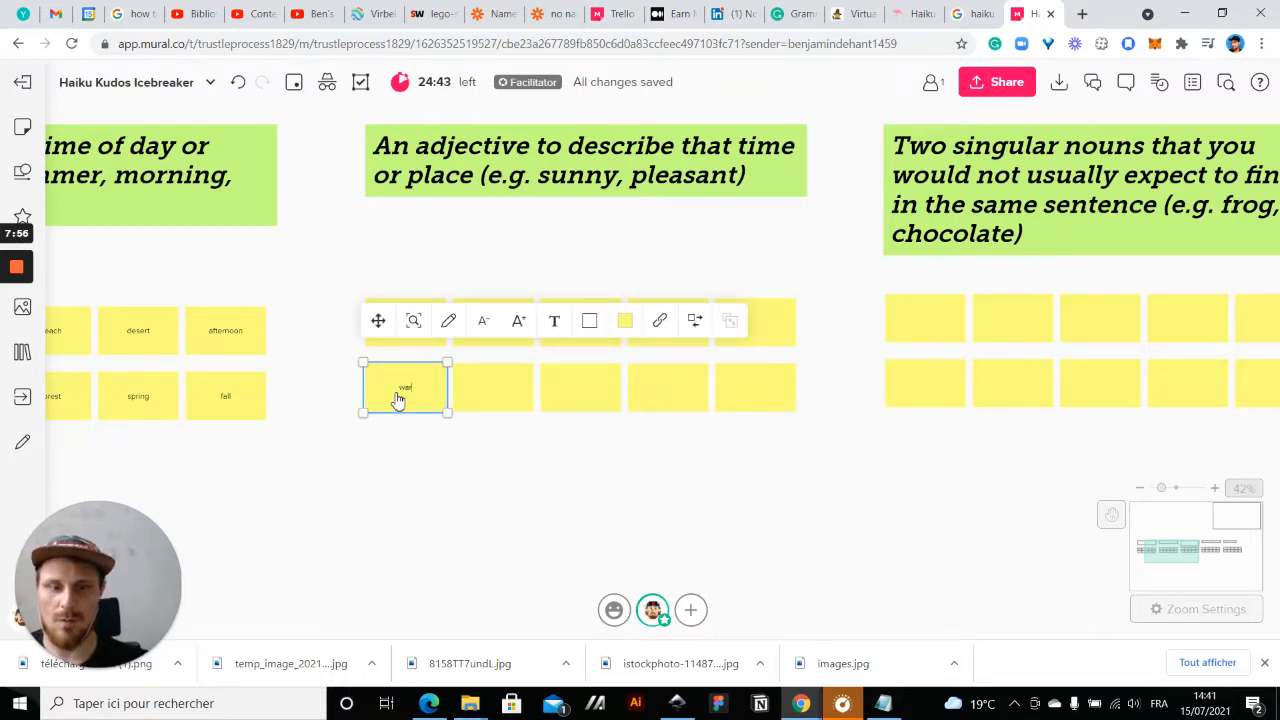
type("rm")
left_click(515, 401)
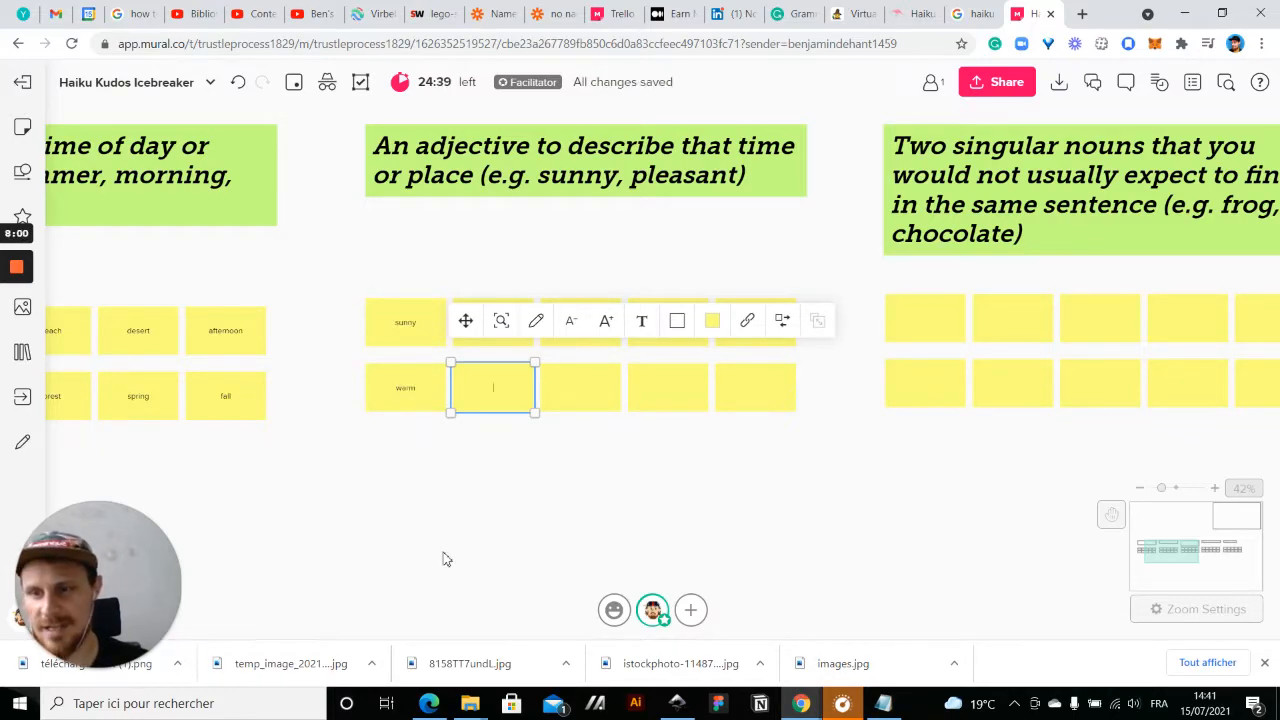
scroll(664, 455, "up", 1)
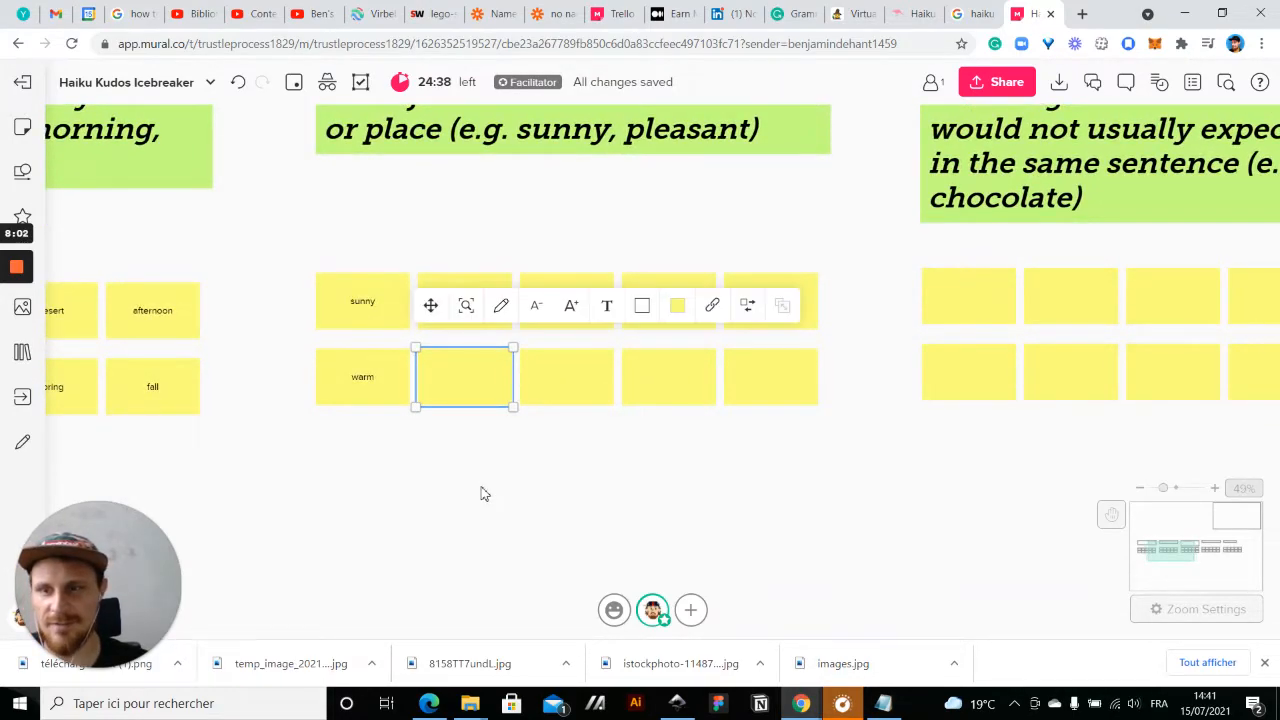
left_click(406, 427)
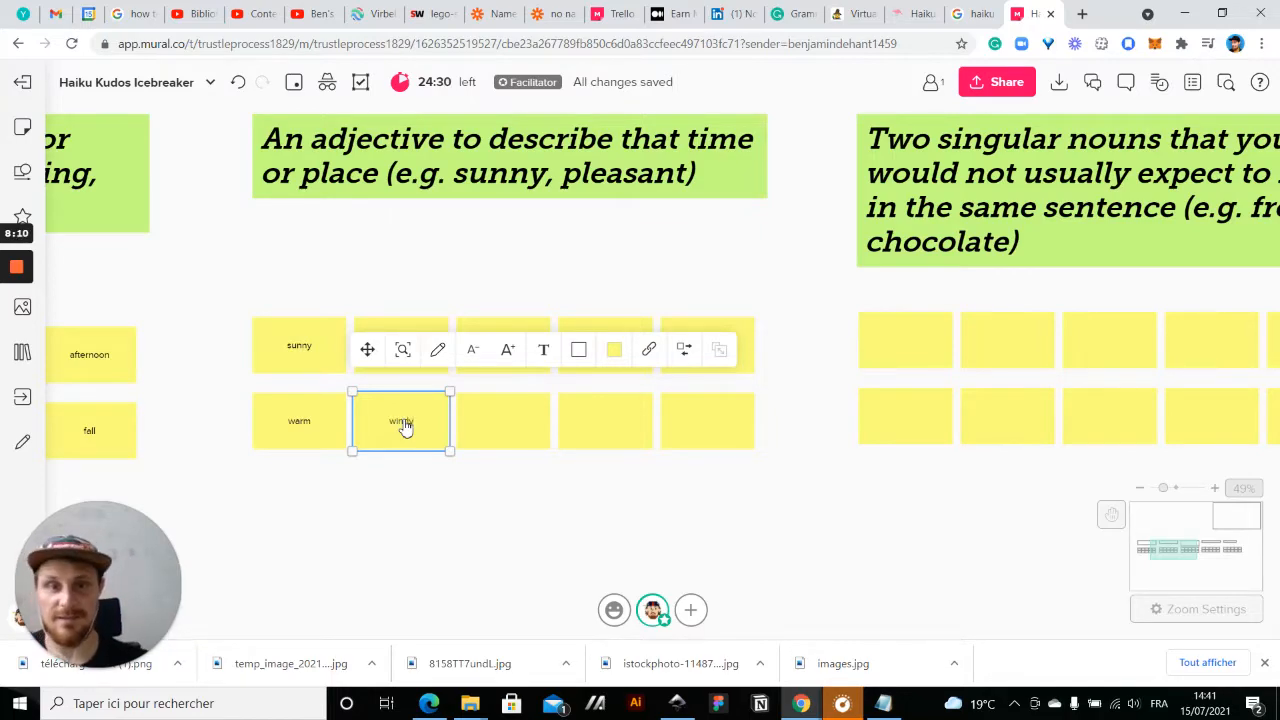
- Write "smelly" on the fourth bottom-row note under the second prompt and "dark" on the note directly above it
left_click(596, 432)
type("smel")
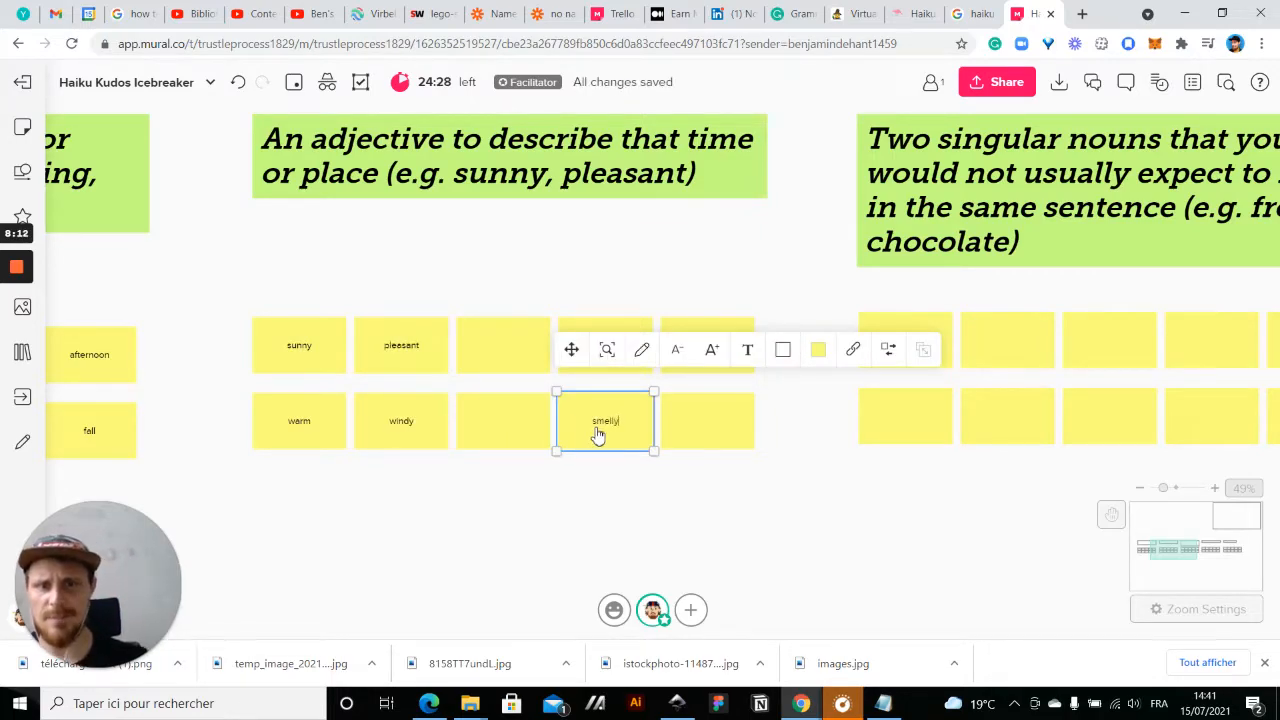
type("ly")
left_click(516, 530)
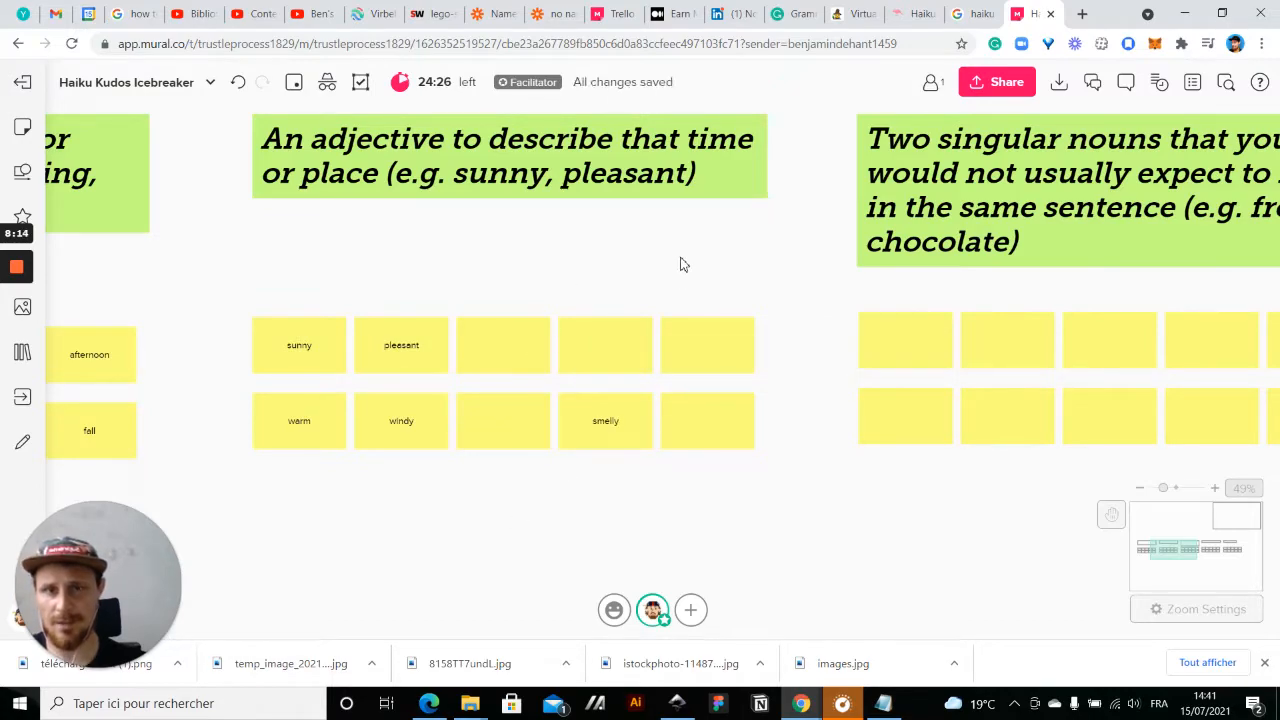
left_click(597, 357)
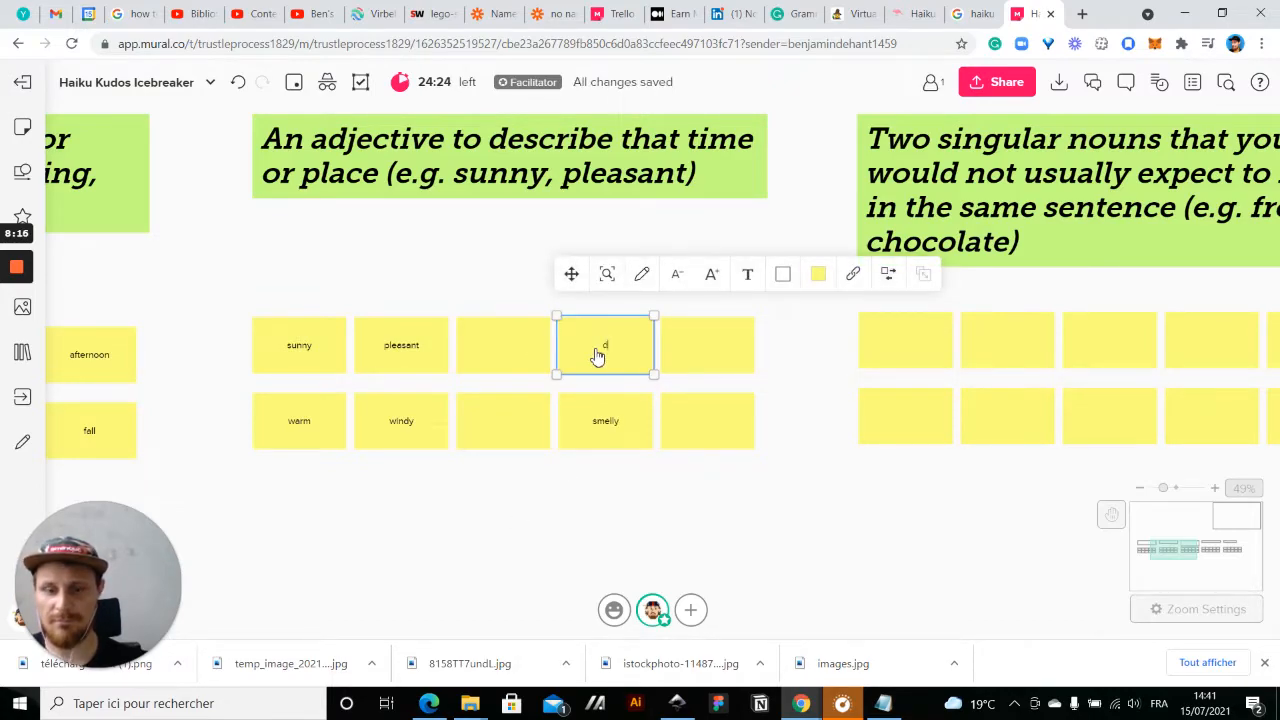
left_click(497, 362)
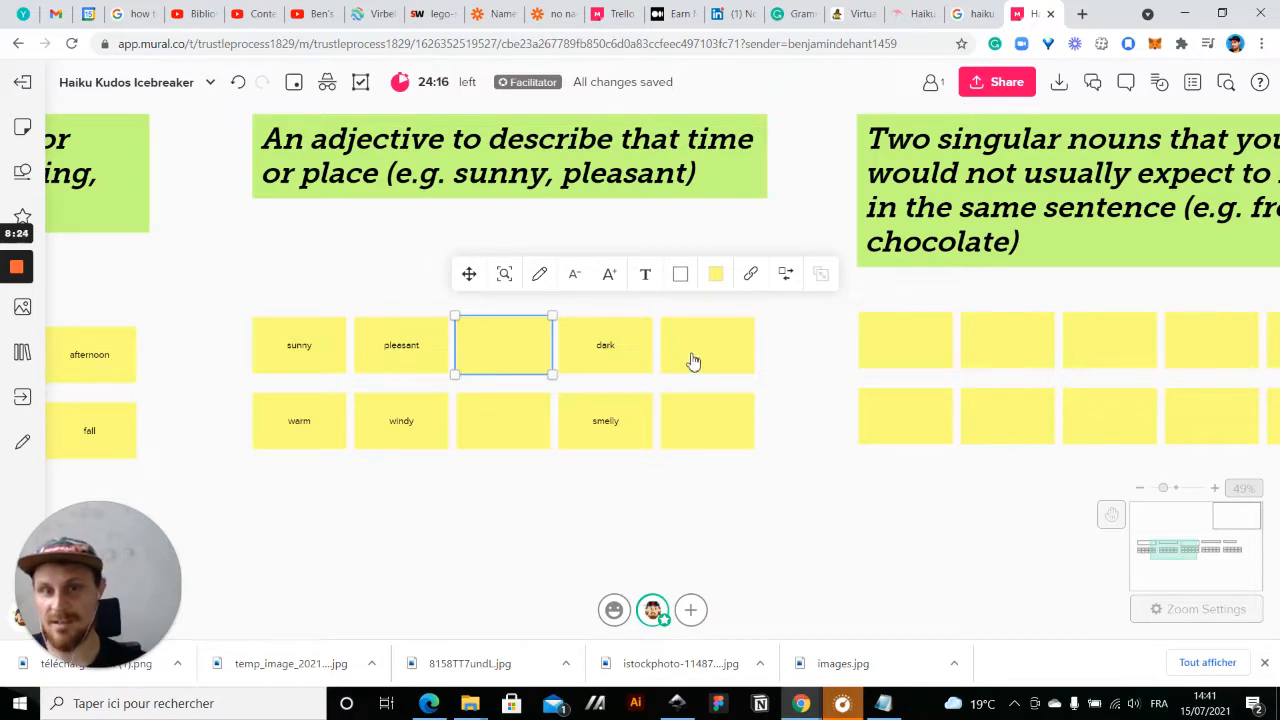
left_click(723, 358)
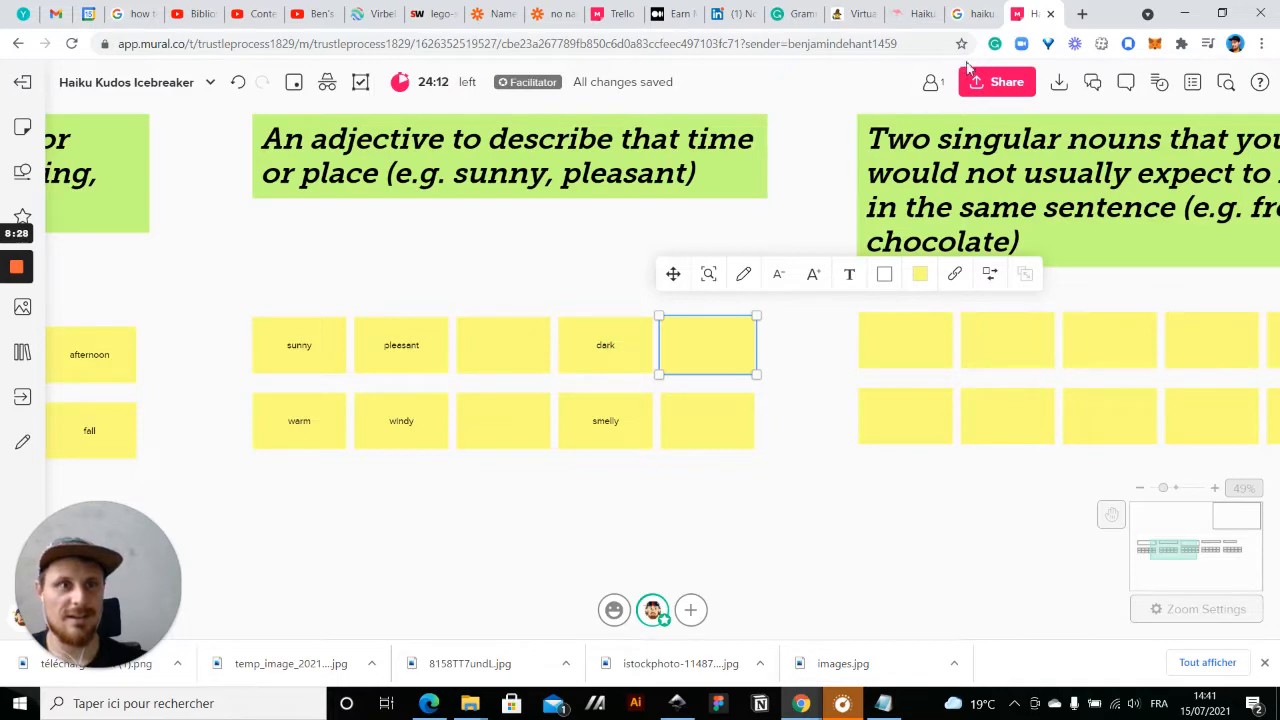
- Search Google in a new browser tab for "adjectives for places"
left_click(1083, 14)
left_click(623, 350)
type("adjec")
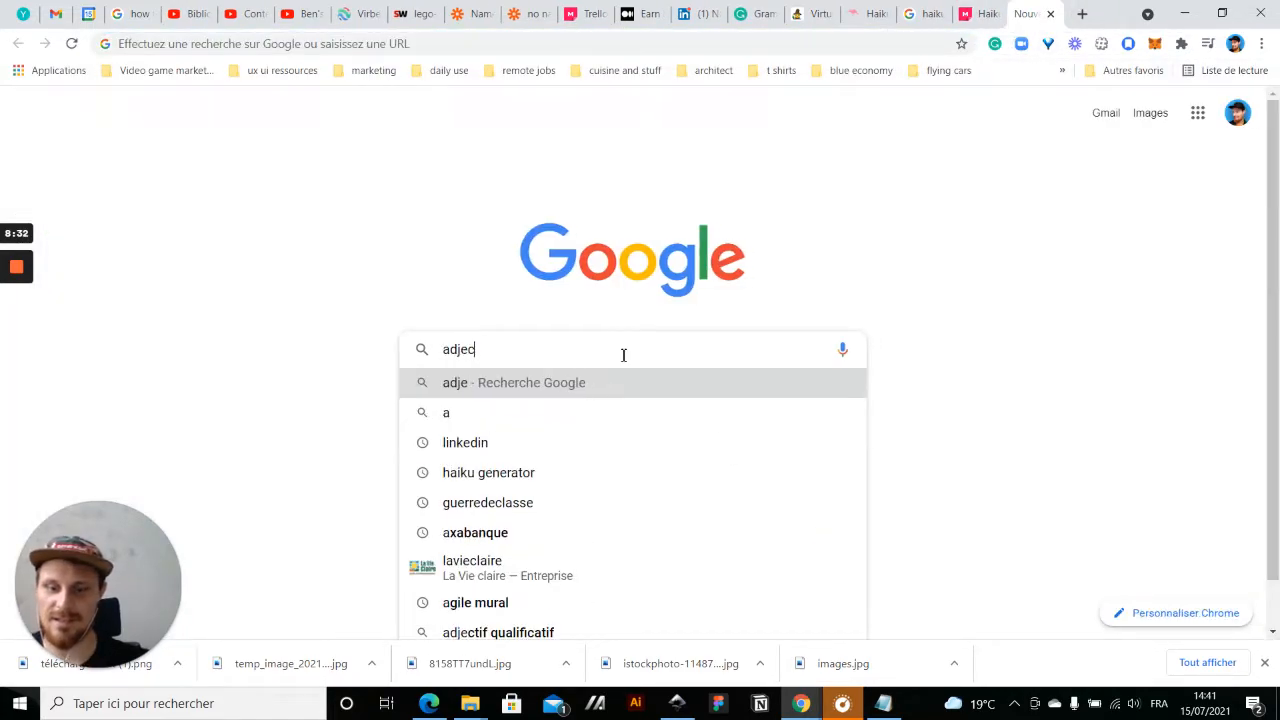
type("tives for places")
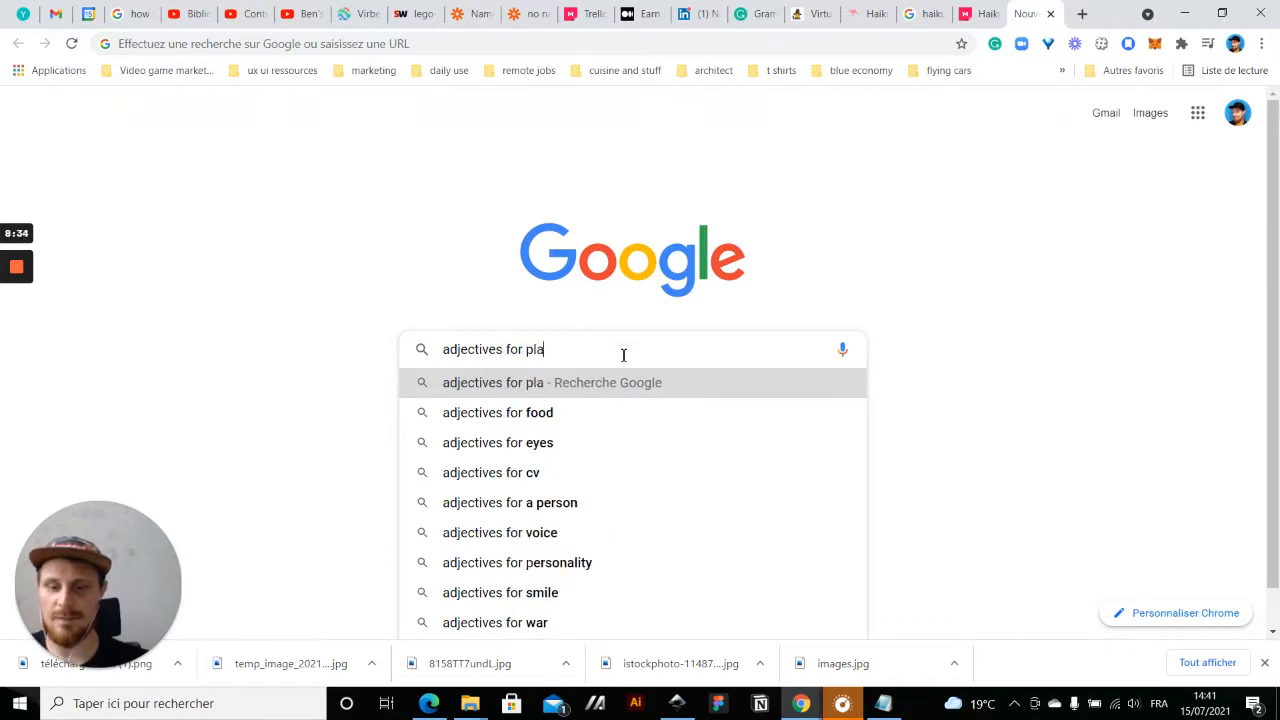
key("Return")
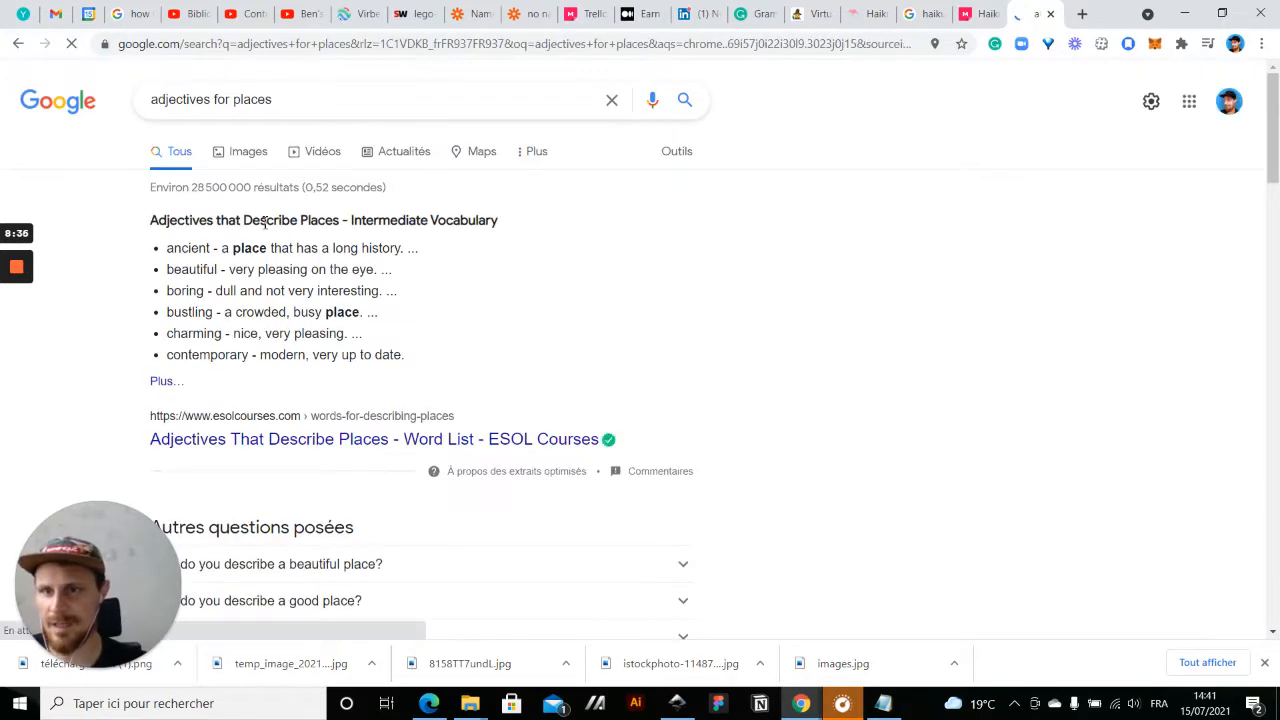
- Open the ESOL Courses word list of adjectives that describe places and read through its first entries
left_click(333, 445)
scroll(543, 417, "down", 5)
scroll(543, 417, "down", 2)
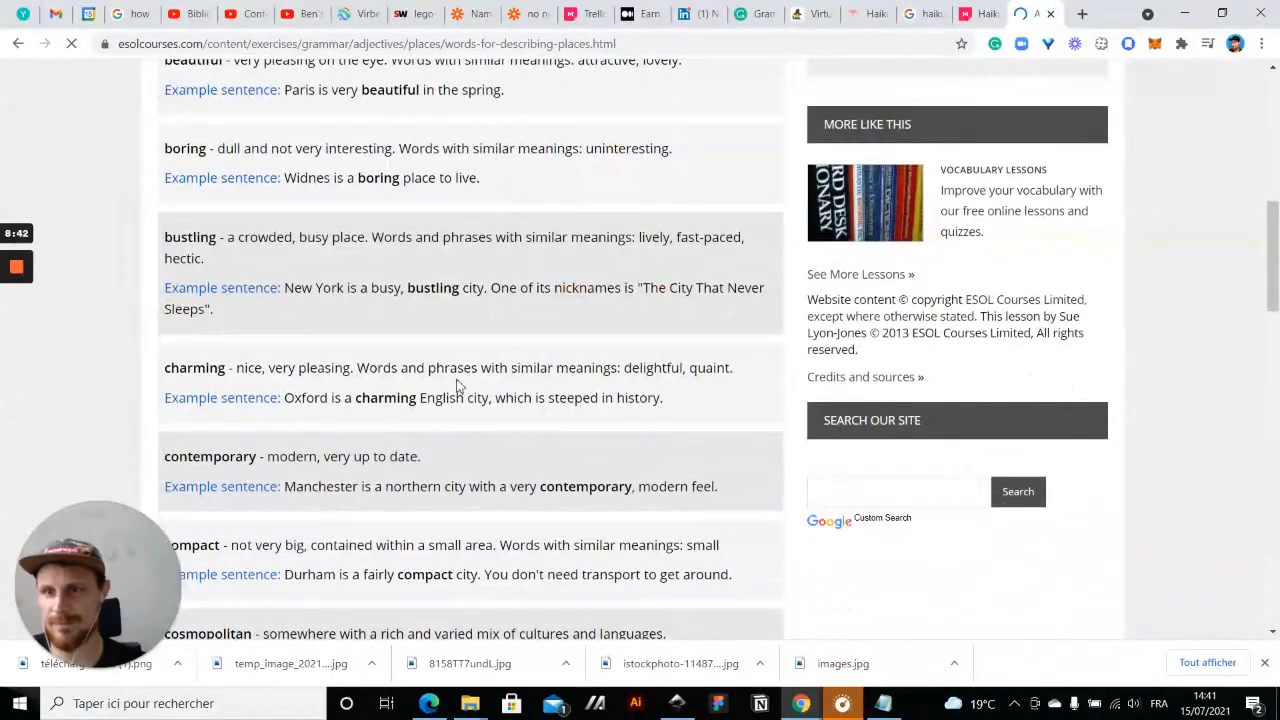
scroll(363, 377, "down", 1)
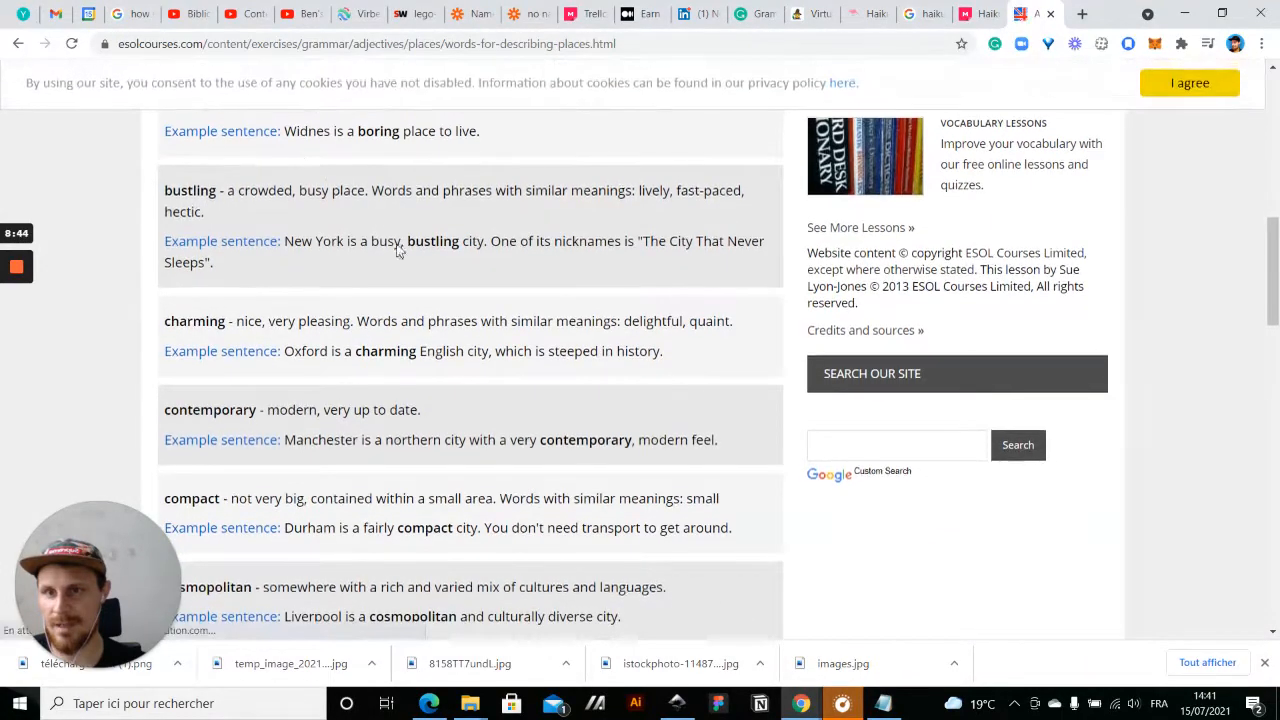
- Back in the Mural board, write "bustling" on the fifth and "boring" on the third top-row note under the second prompt
left_click(968, 14)
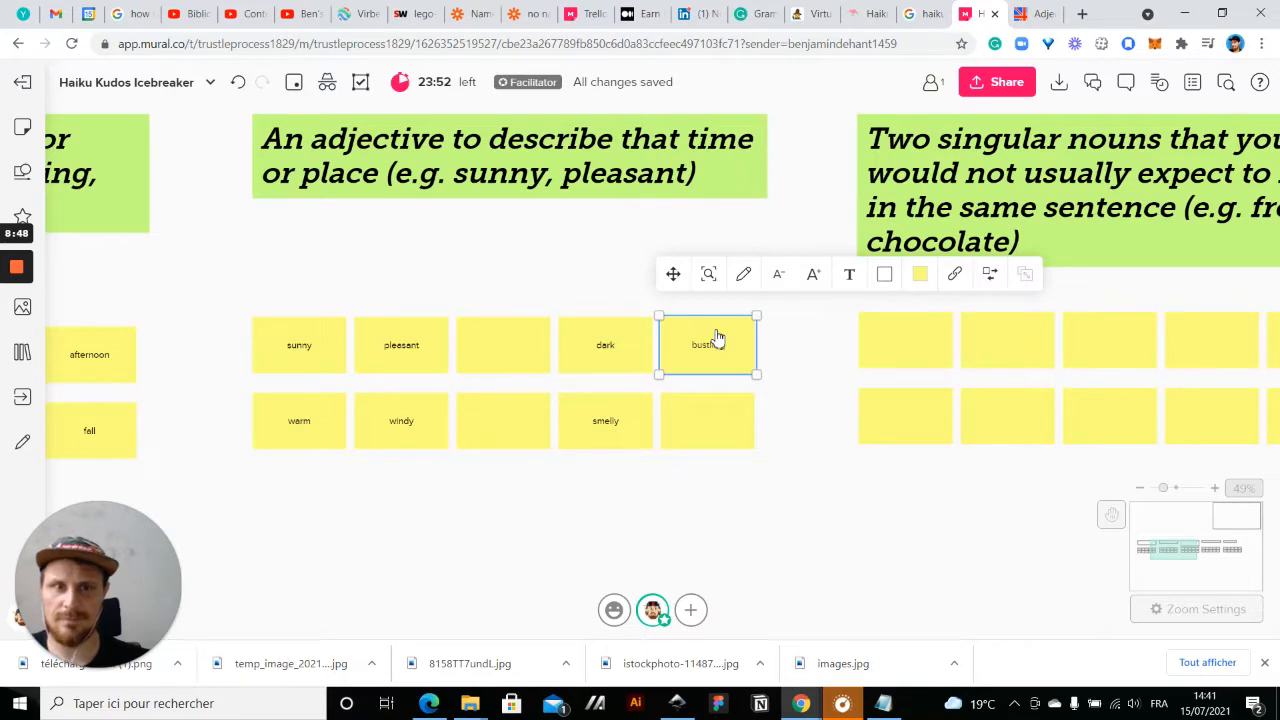
left_click(514, 350)
type("boring")
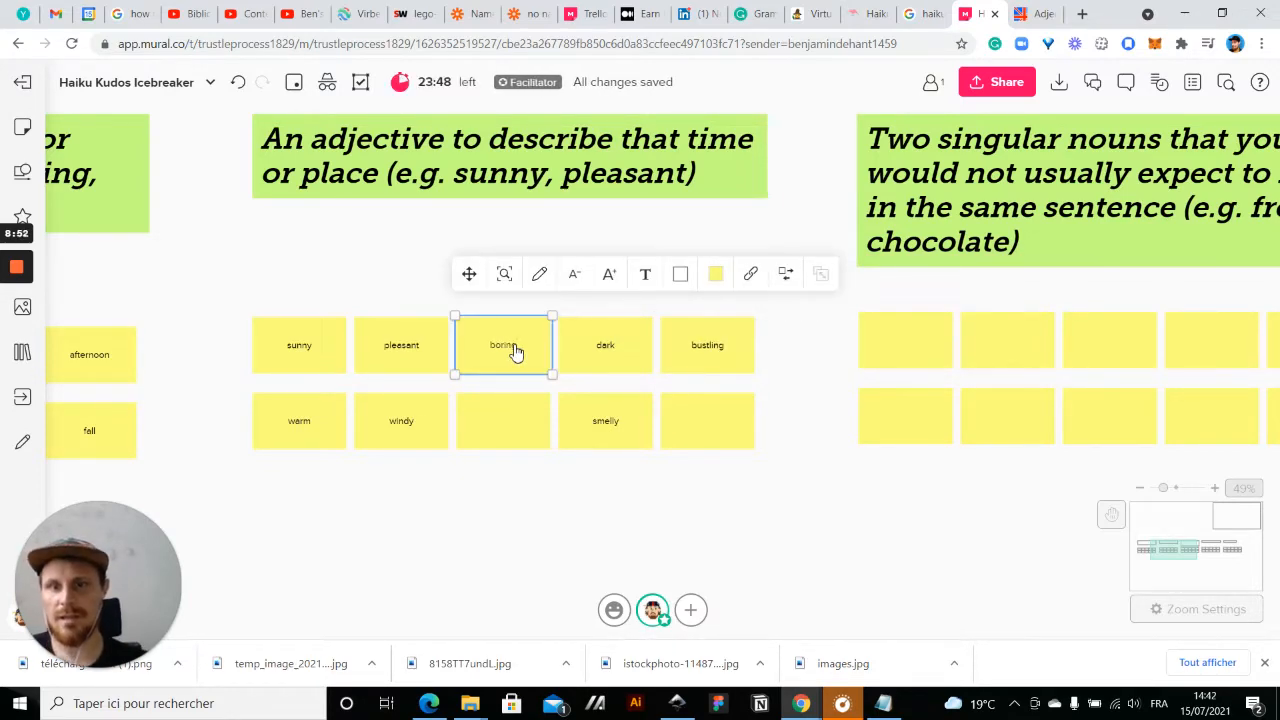
- Return to the ESOL Courses page and examine the rest of the adjective list for words to fill the empty notes
left_click(505, 425)
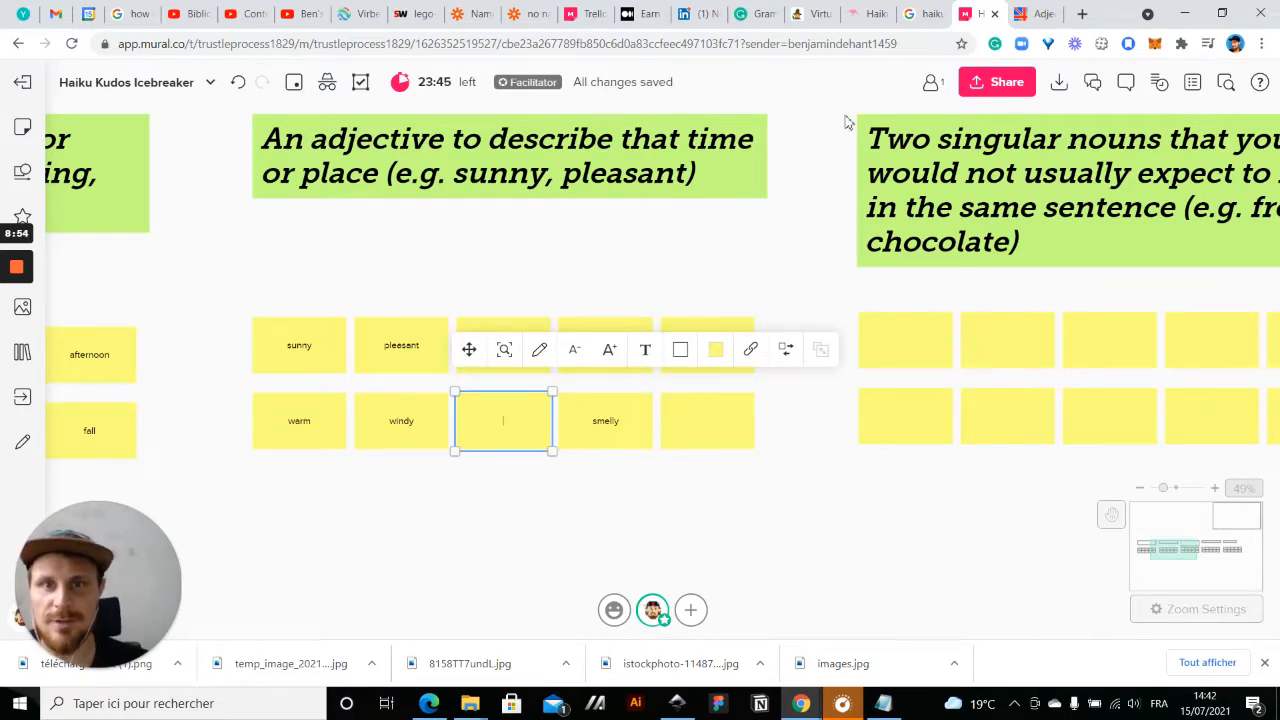
left_click(1036, 14)
scroll(595, 385, "down", 2)
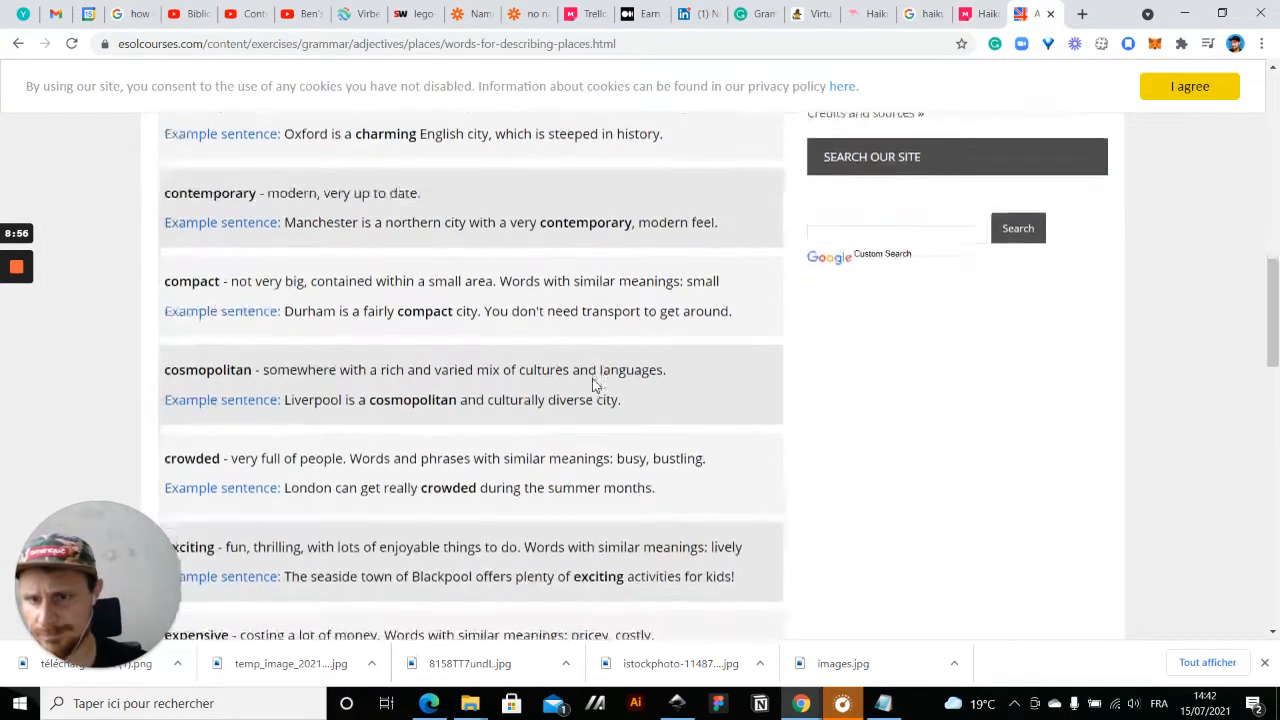
scroll(397, 394, "down", 4)
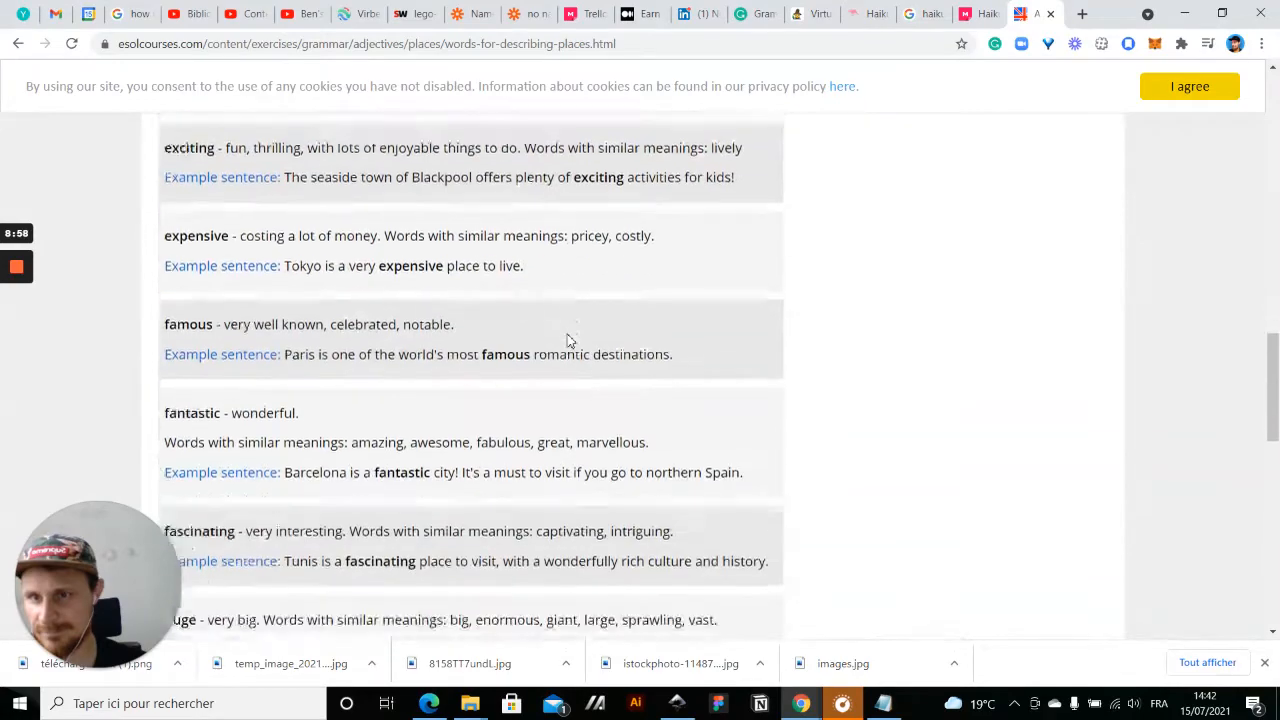
scroll(571, 360, "down", 4)
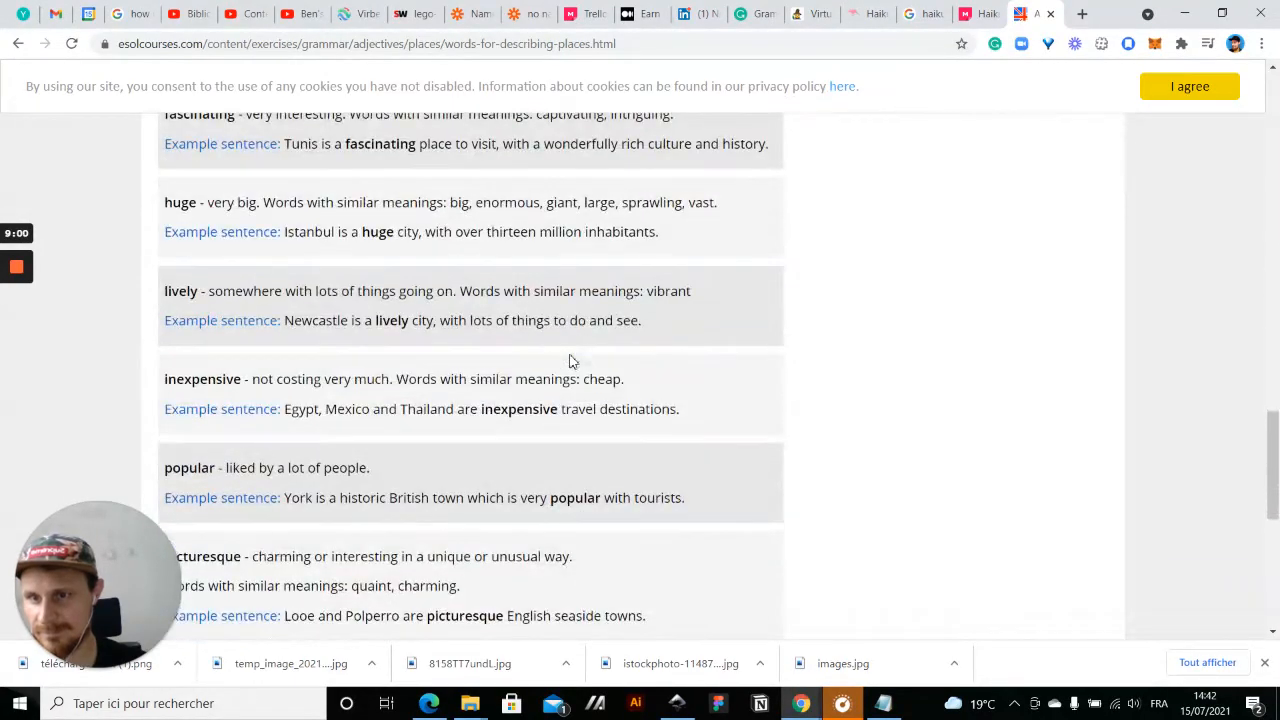
scroll(590, 375, "down", 2)
scroll(620, 320, "down", 2)
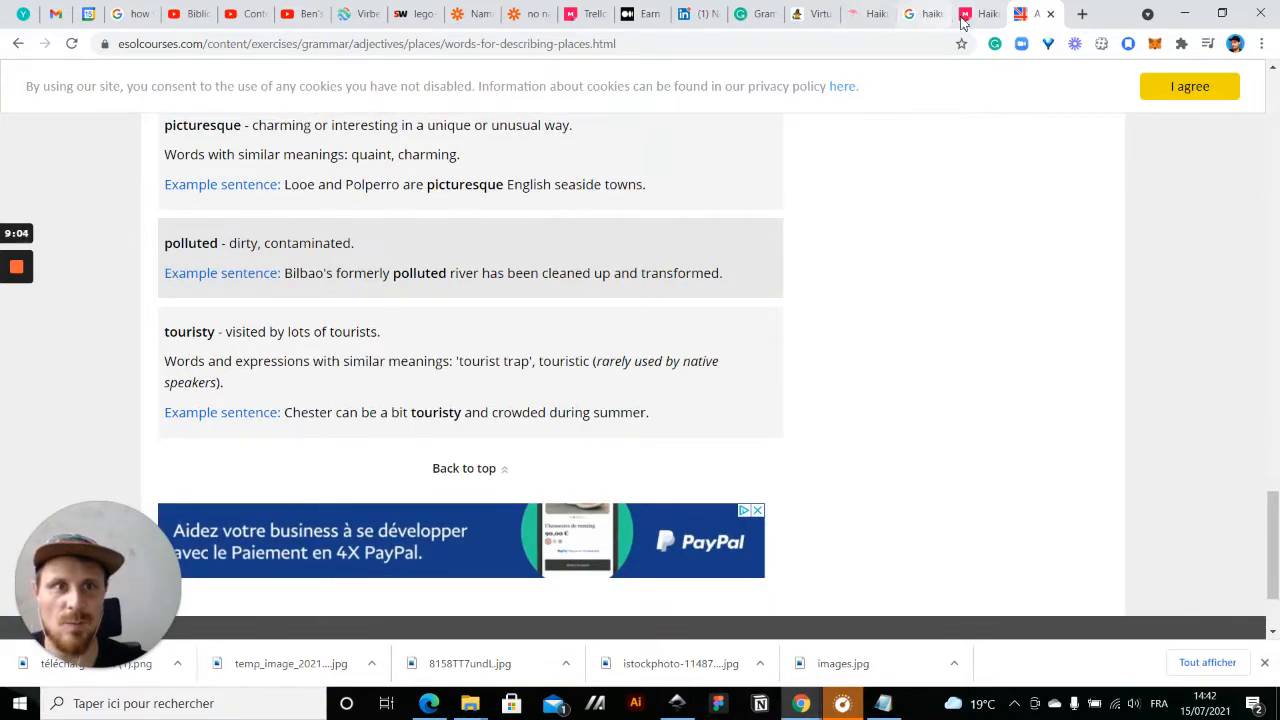
scroll(448, 313, "up", 3)
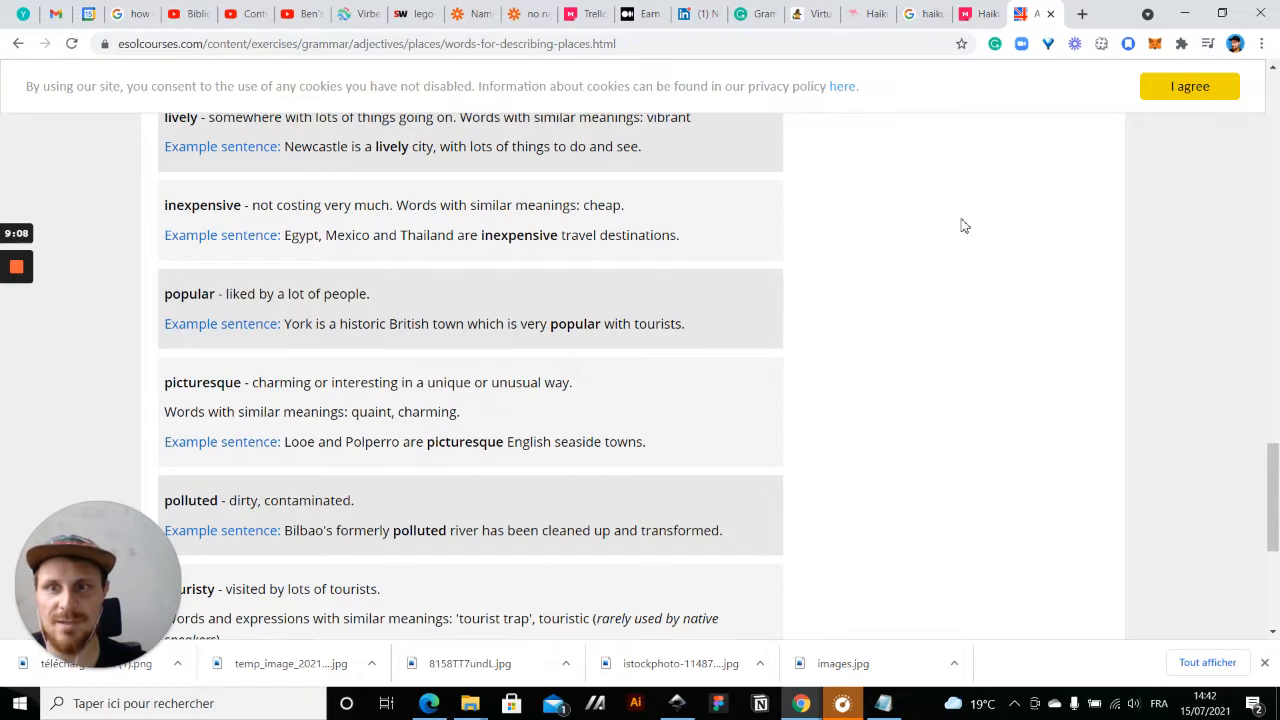
- In the Mural board, write "polluted" on the third and "picturesque" on the fifth bottom-row note under the second prompt
left_click(978, 13)
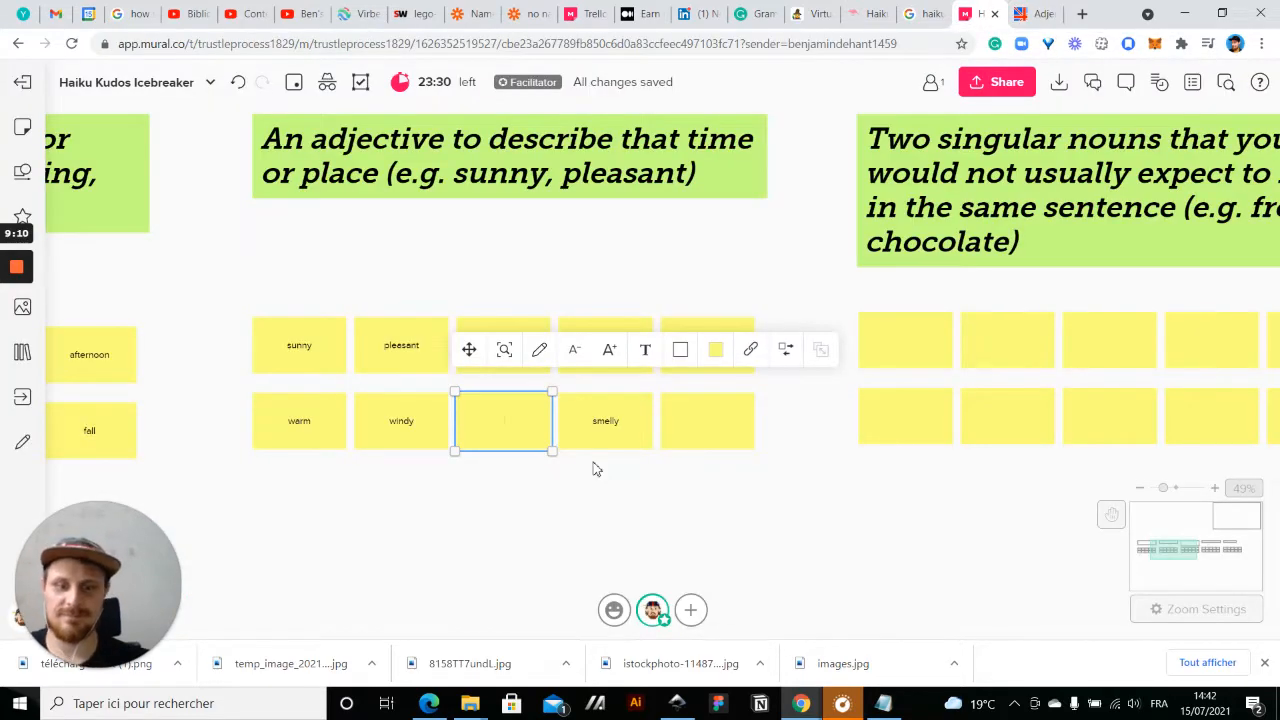
left_click(708, 428)
type("picturesque")
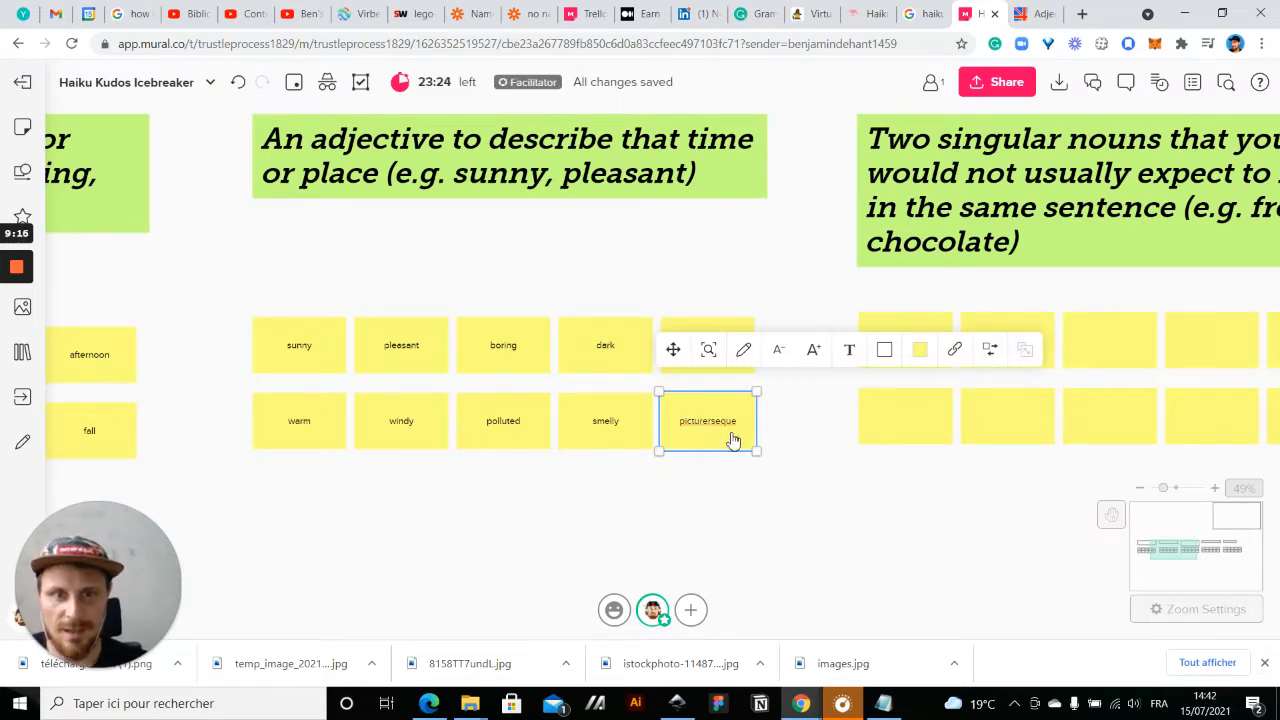
- Correct the misspelled word on the last bottom-row note under the second prompt to "picturesque"
left_click(686, 523)
double_click(700, 429)
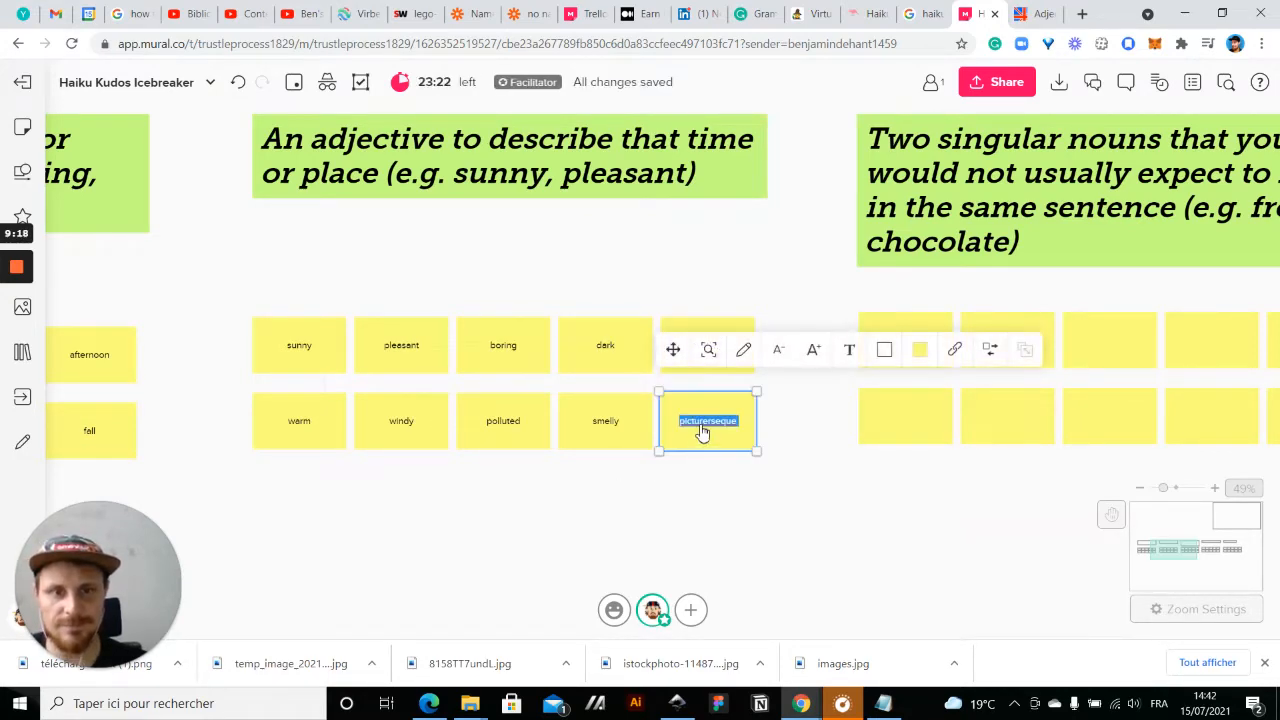
right_click(701, 430)
left_click(714, 440)
left_click(517, 531)
- Write "frog" and "chocolate" on the first two top-row notes under the prompt for two singular nouns
scroll(517, 531, "down", 3)
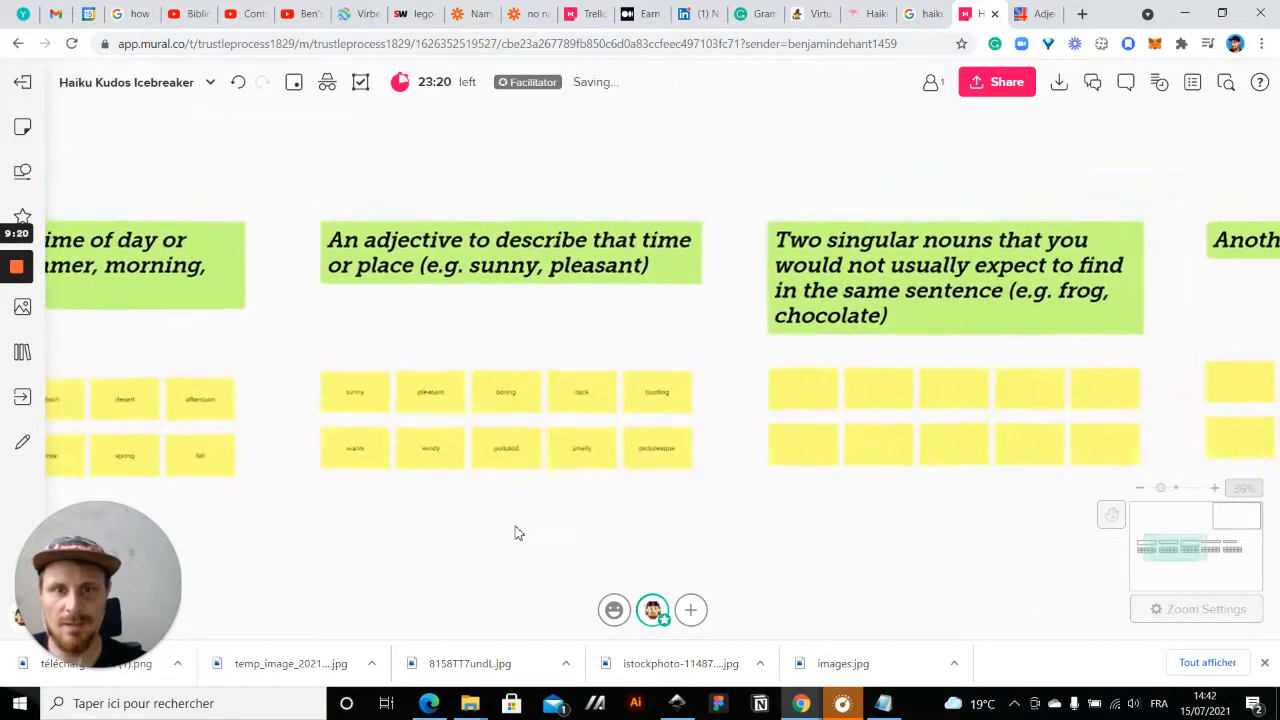
left_click_drag(785, 550, 474, 489)
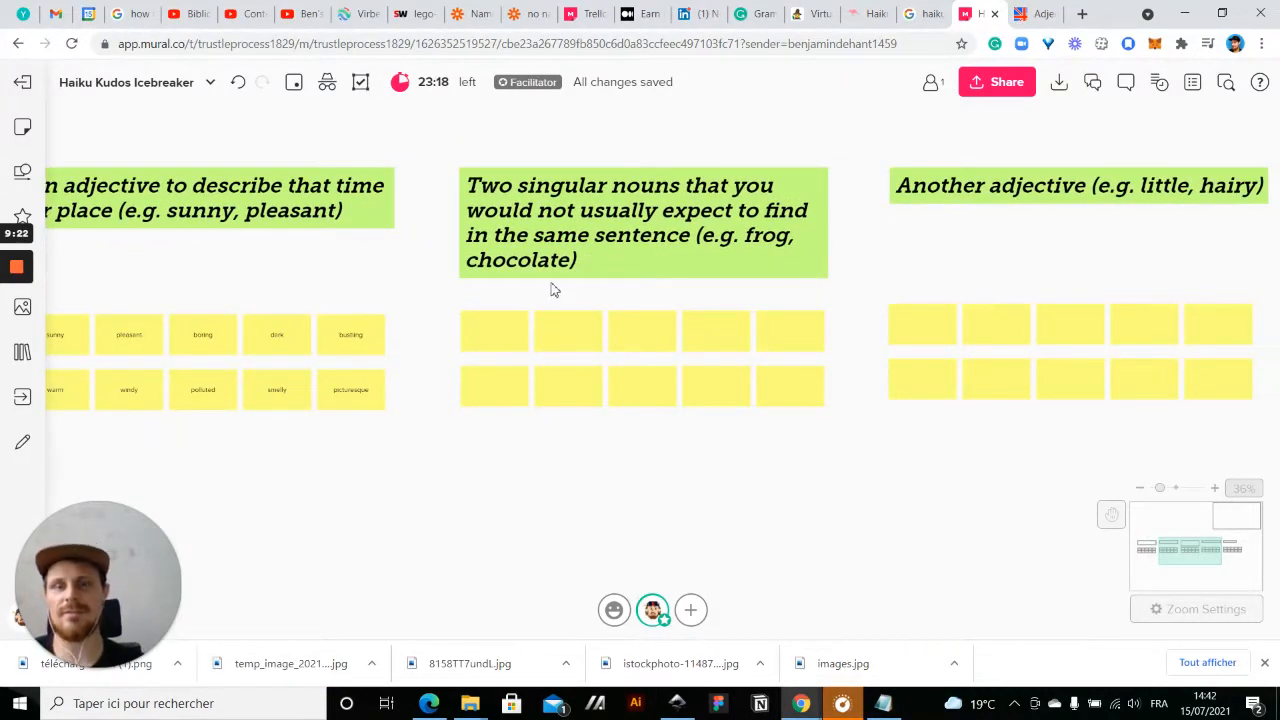
scroll(560, 485, "up", 3)
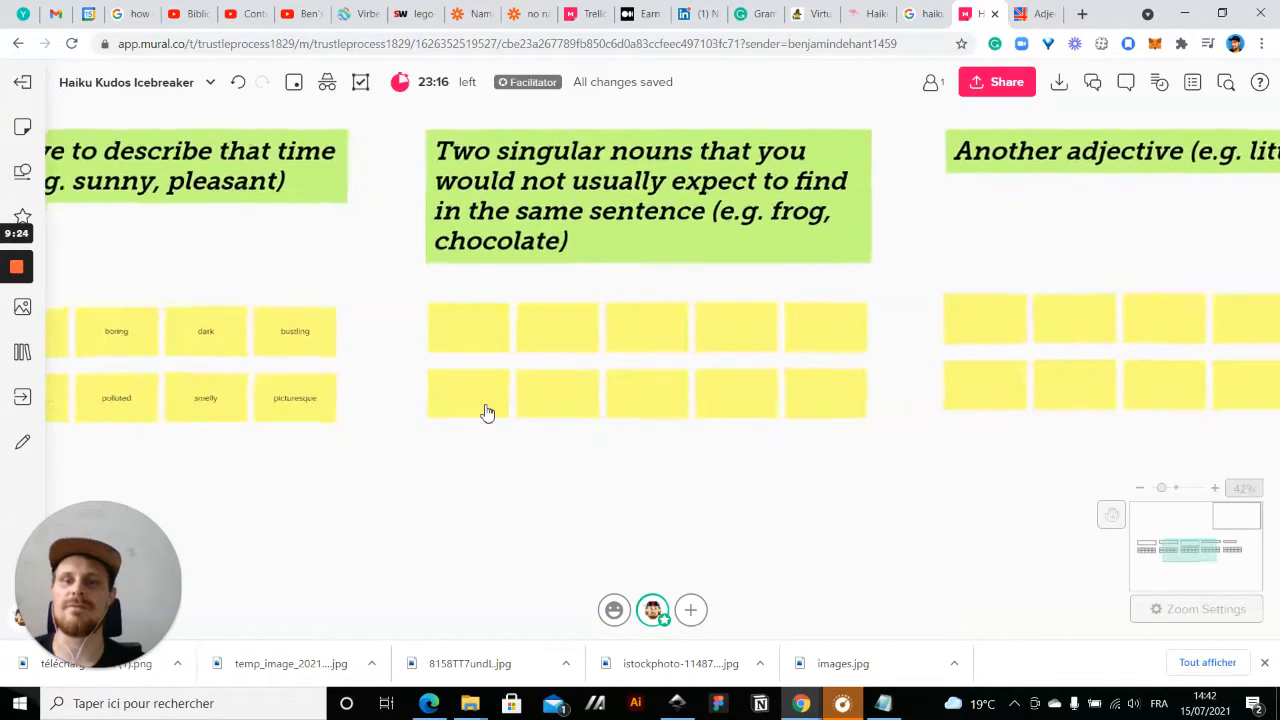
left_click(474, 342)
type("fi")
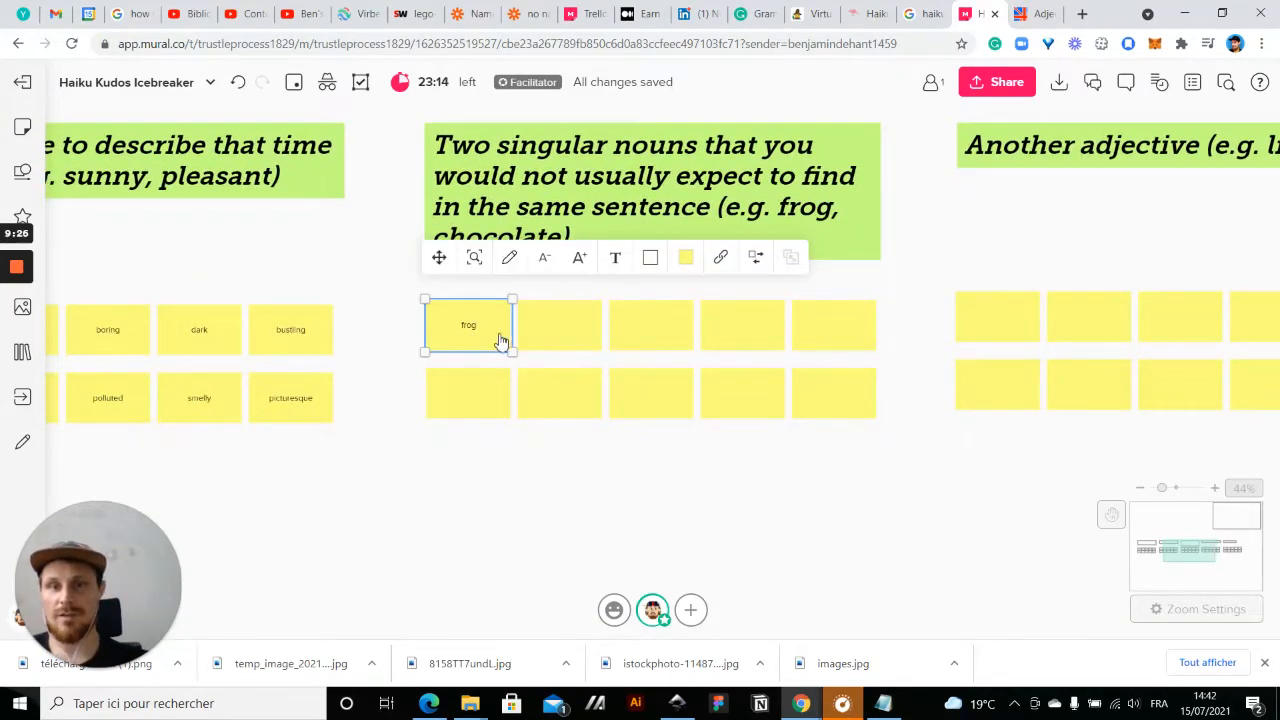
left_click(563, 337)
type("chocol")
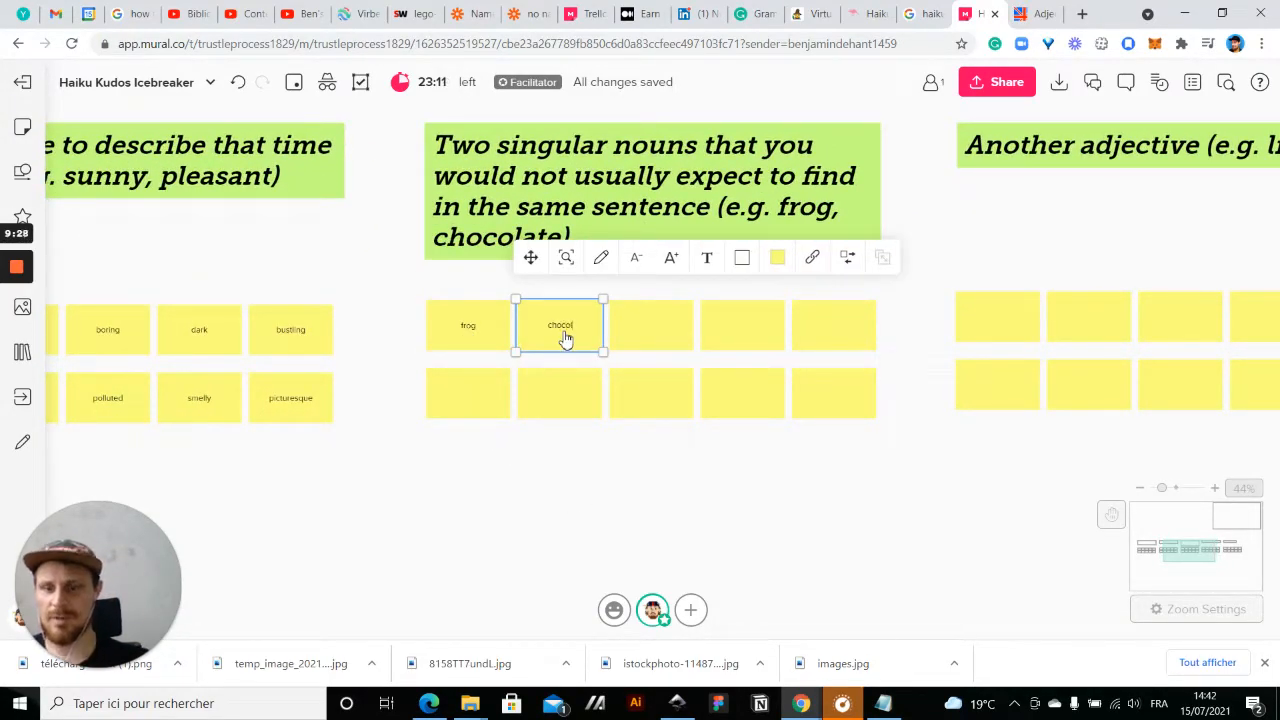
left_click(511, 494)
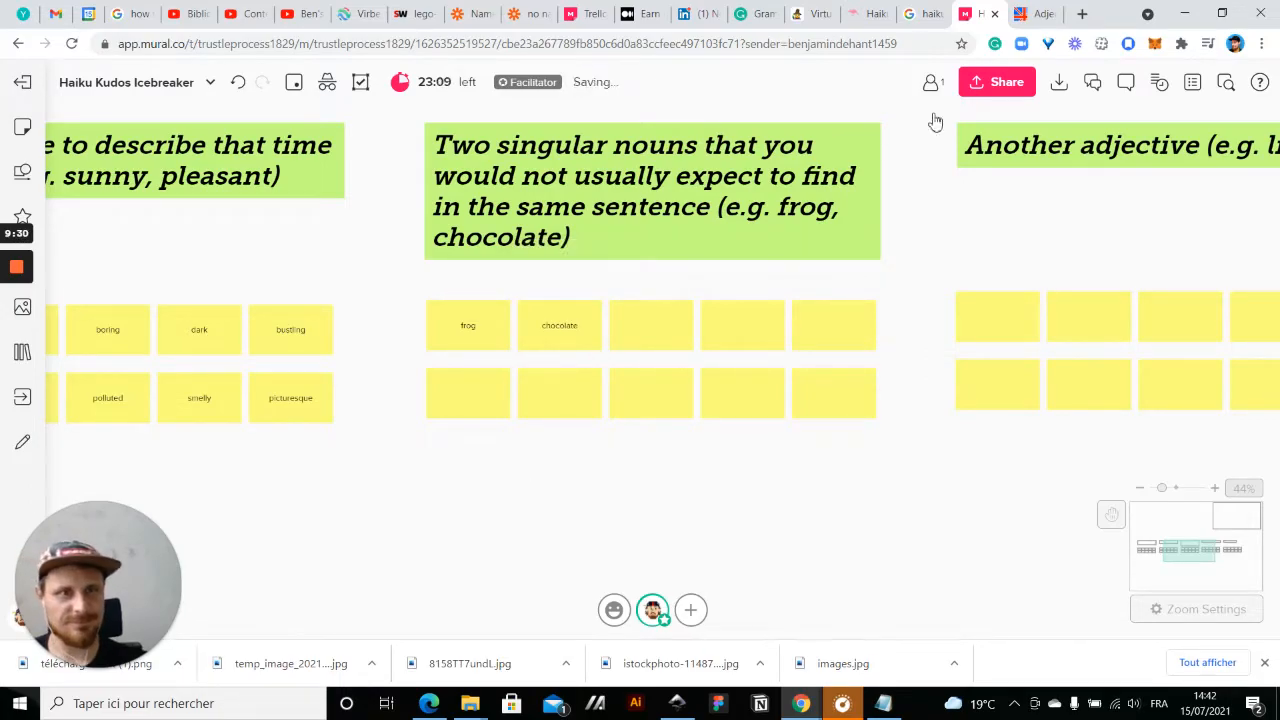
- Search Google for "funny nouns" in the browser tab holding the ESOL Courses page
left_click(1033, 14)
scroll(600, 280, "up", 20)
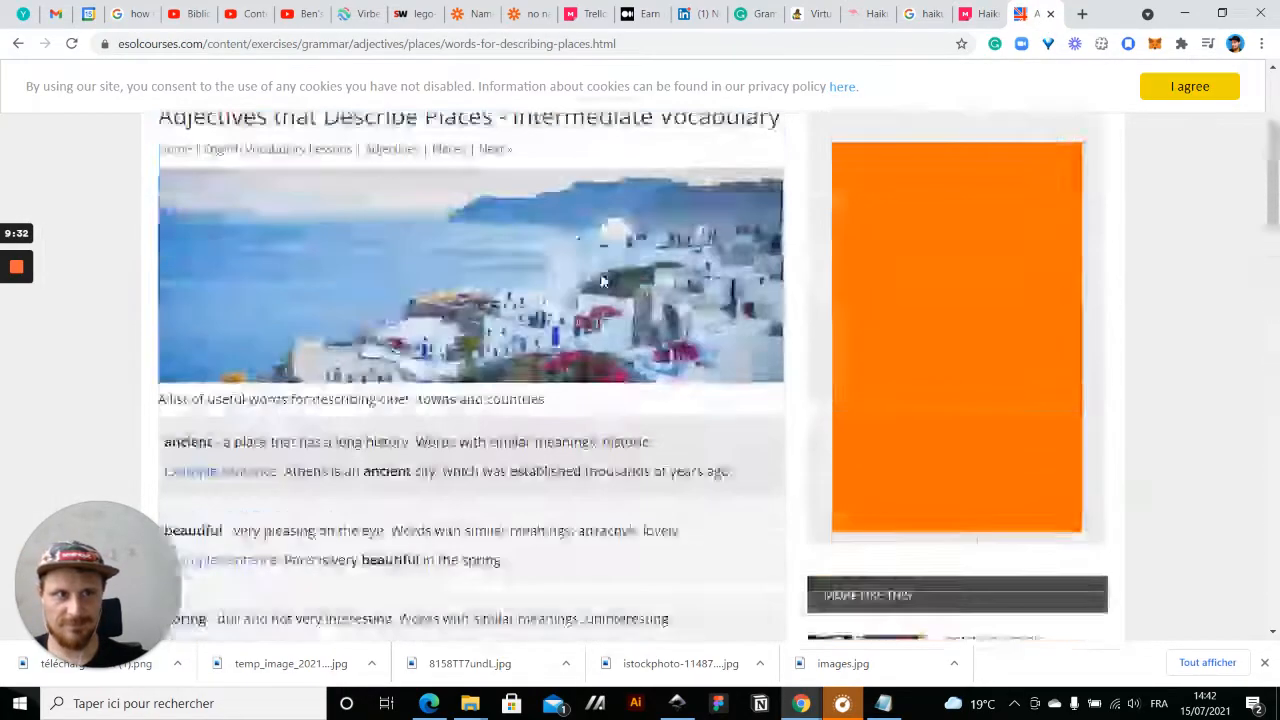
left_click(521, 44)
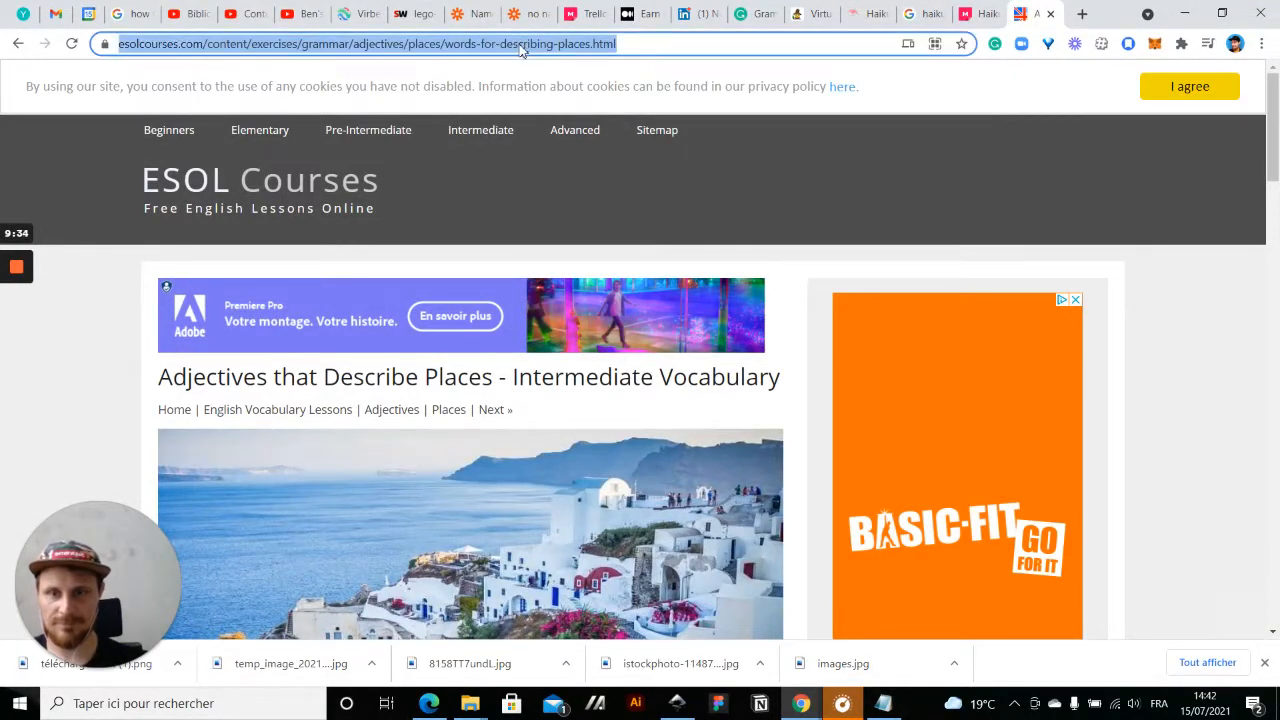
type("nouns")
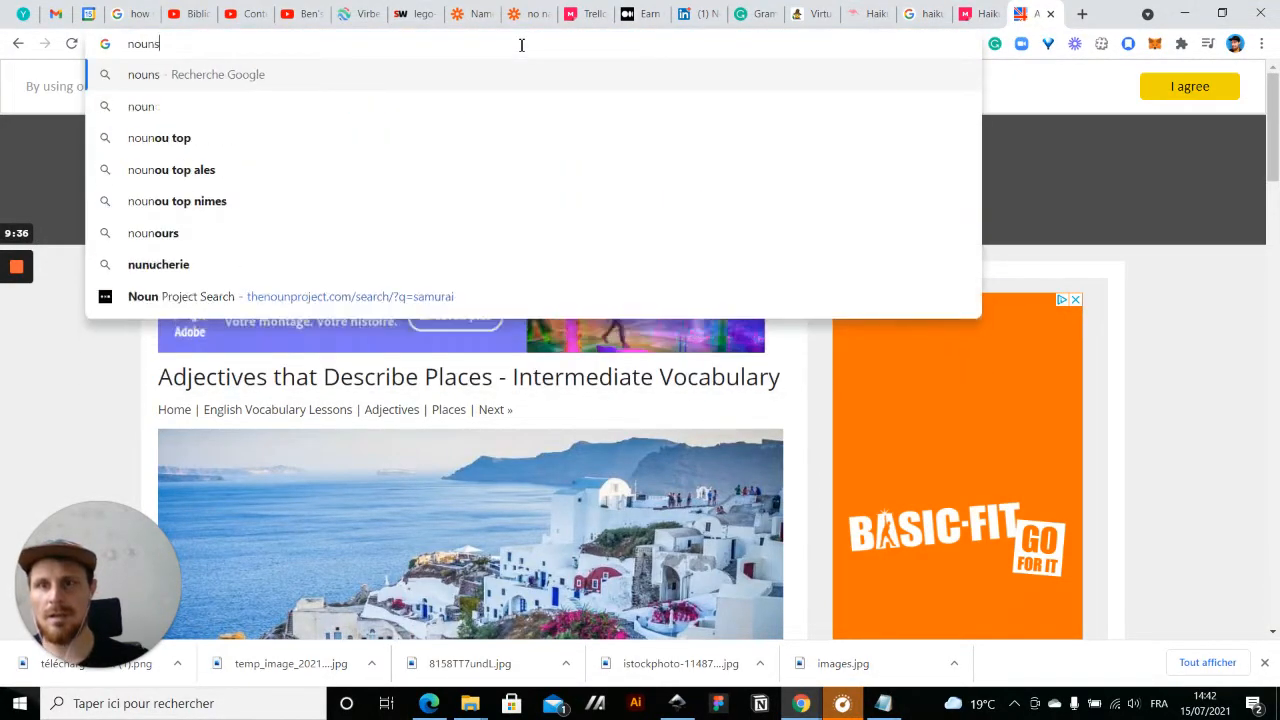
key("BackSpace")
key("BackSpace")
key("BackSpace")
key("BackSpace")
key("BackSpace")
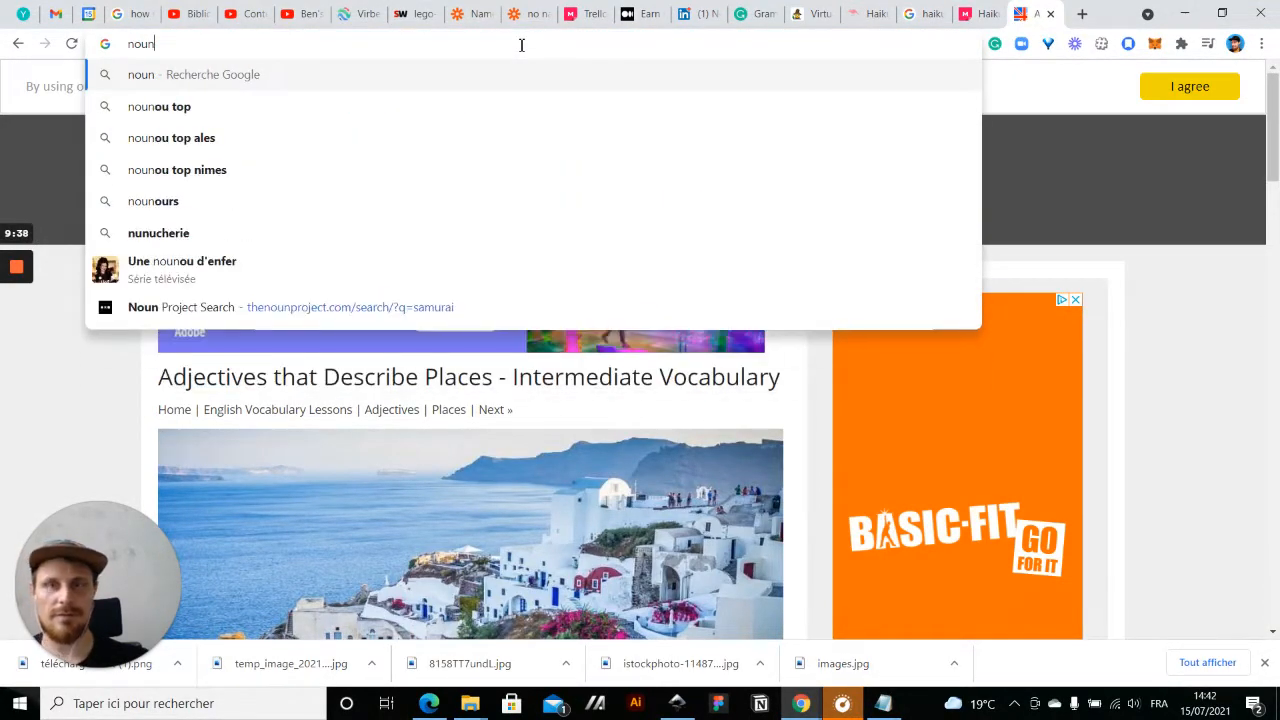
type("funny nouns")
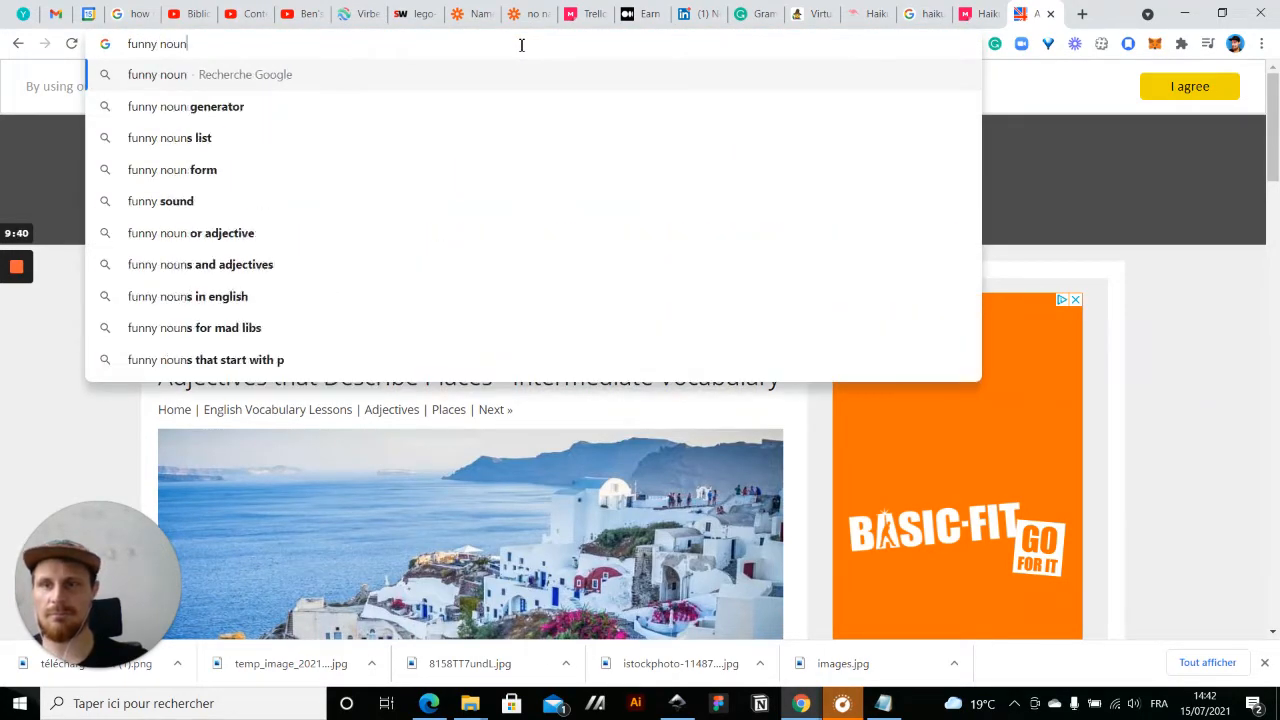
key("Return")
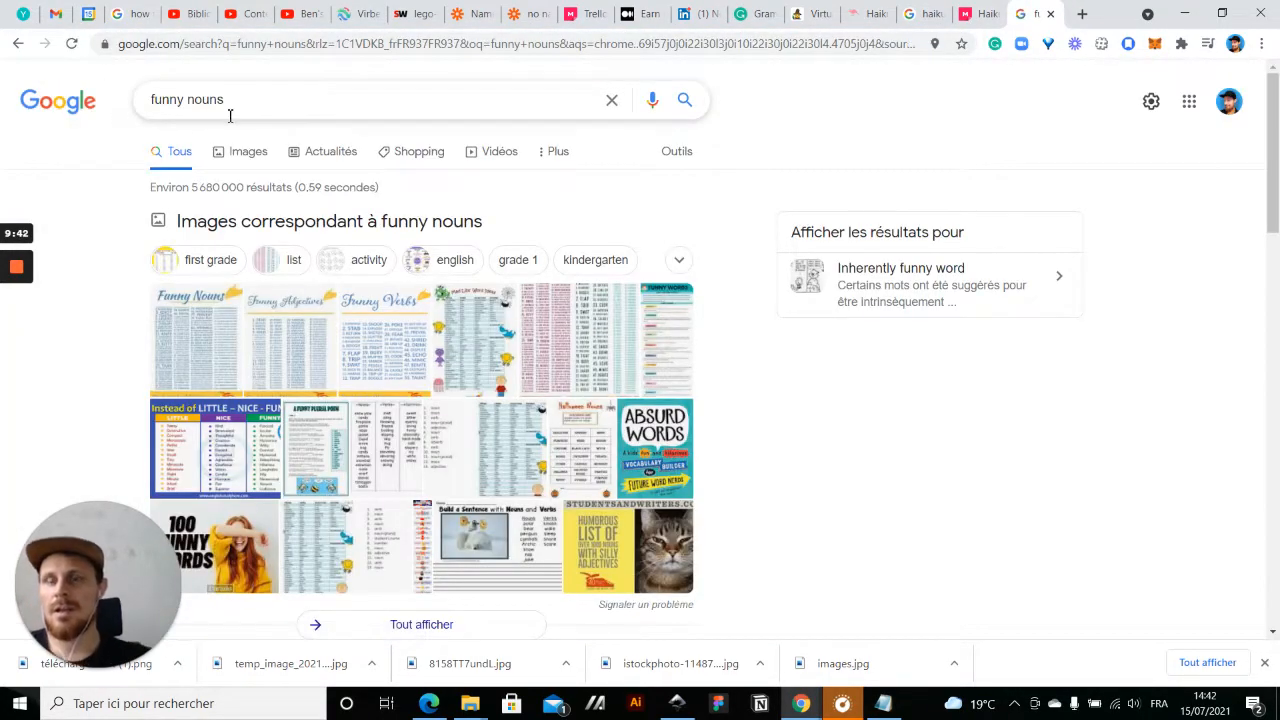
- Replace the search query with "oxymore" and run the search
triple_click(229, 115)
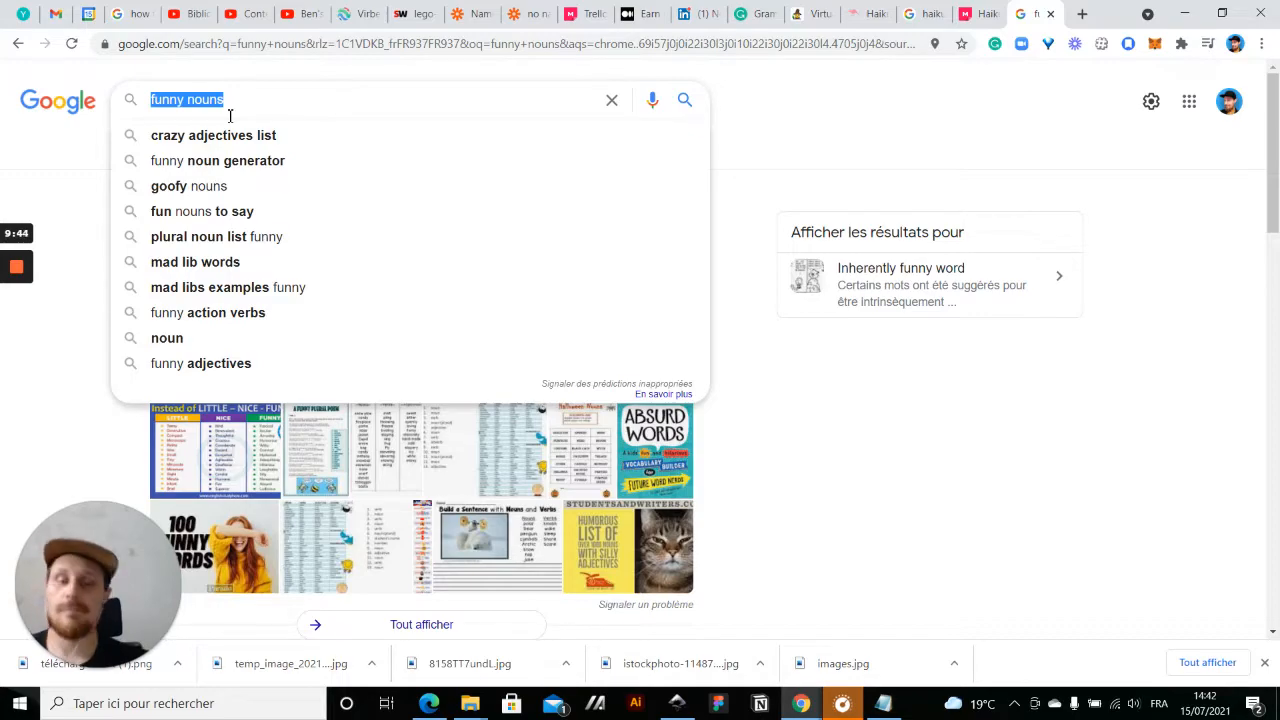
type("oxyum")
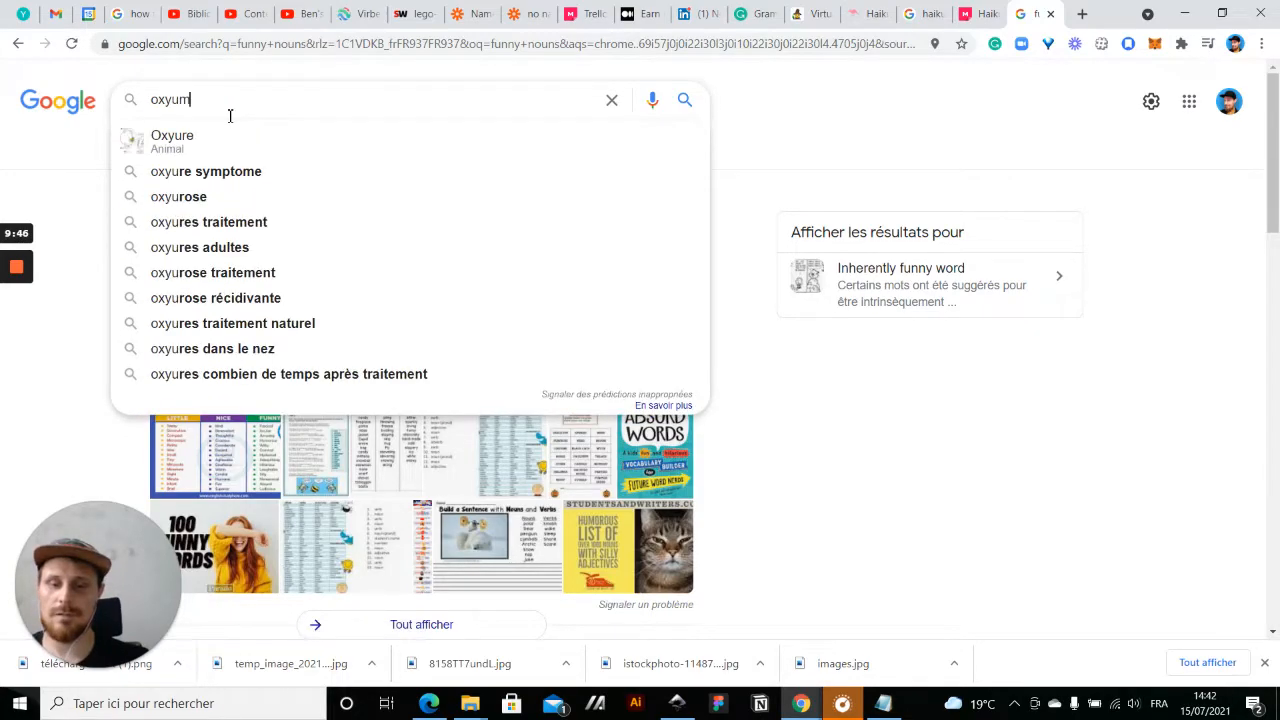
key("BackSpace")
key("BackSpace")
type("more")
key("Return")
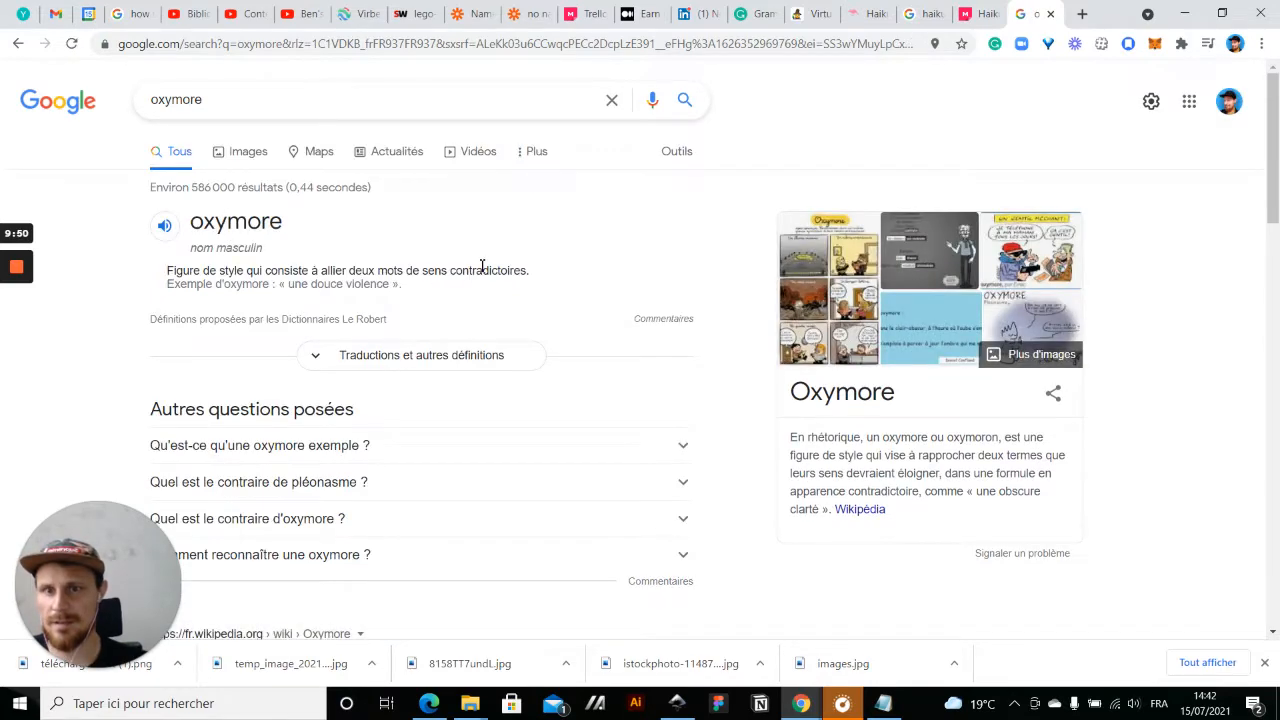
- Extend the search to "oxymore in english" to look up the English term
left_click(253, 94)
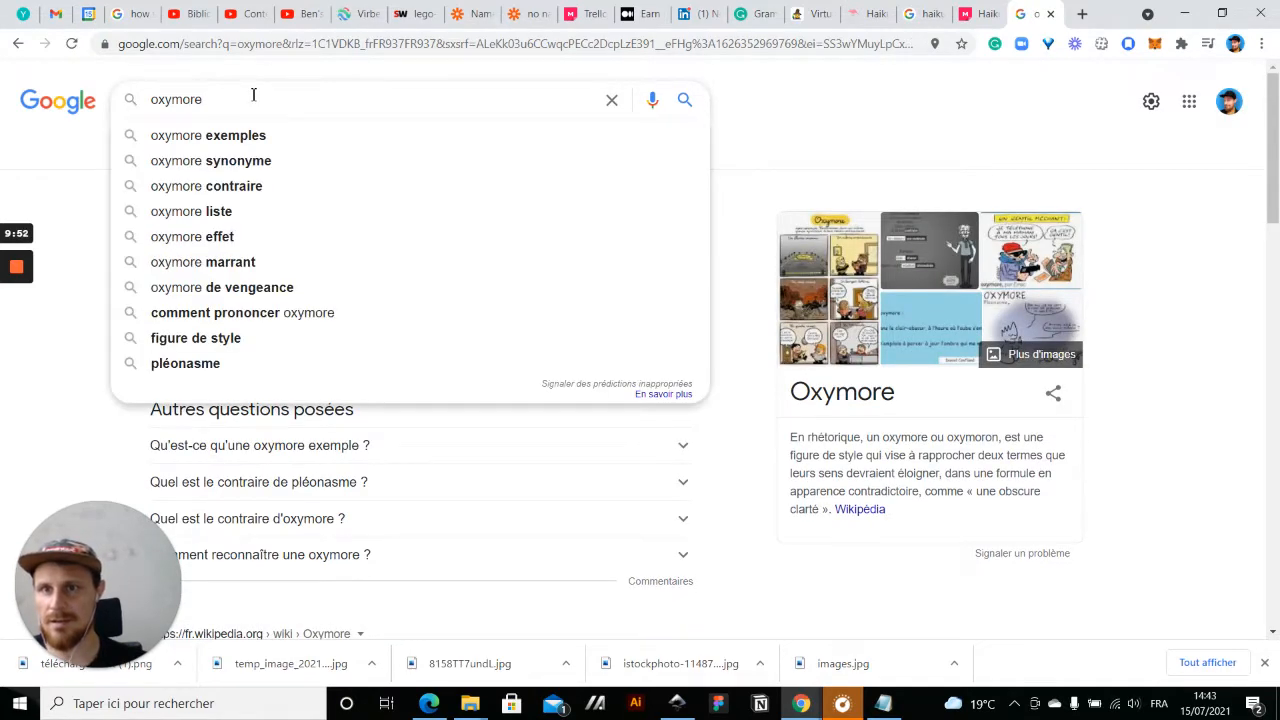
type("in engl")
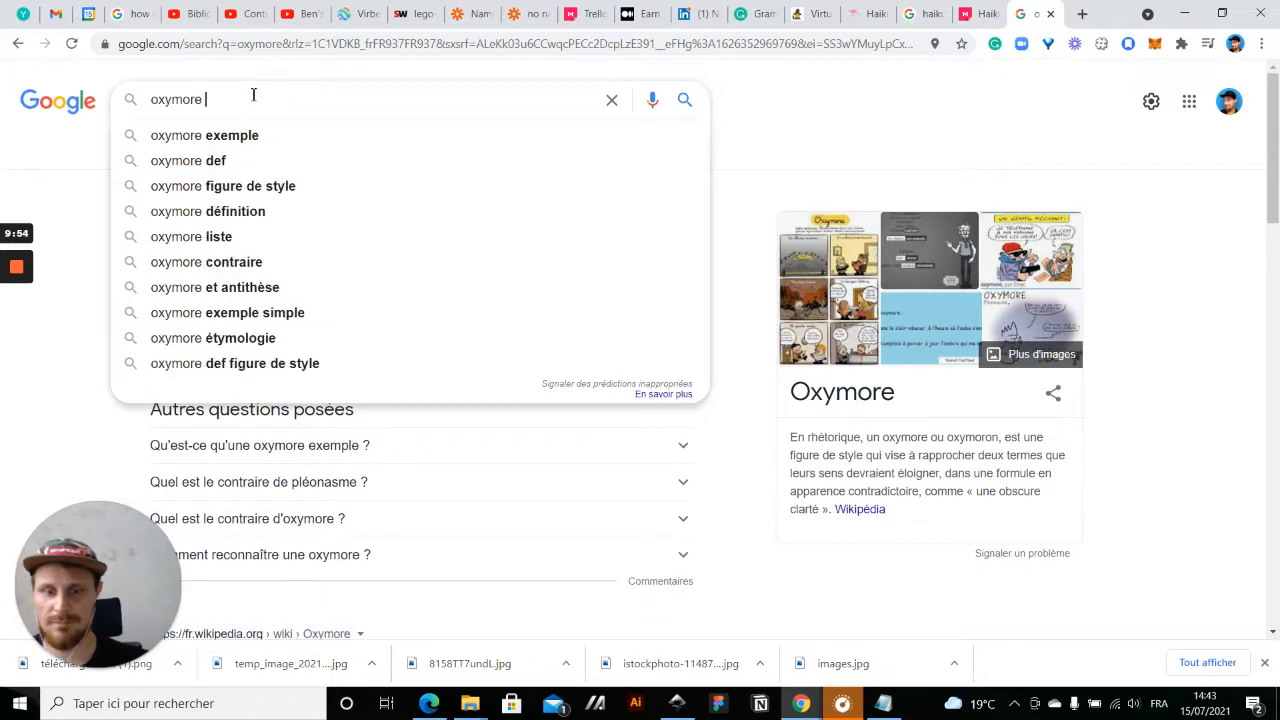
type("ish")
key("Return")
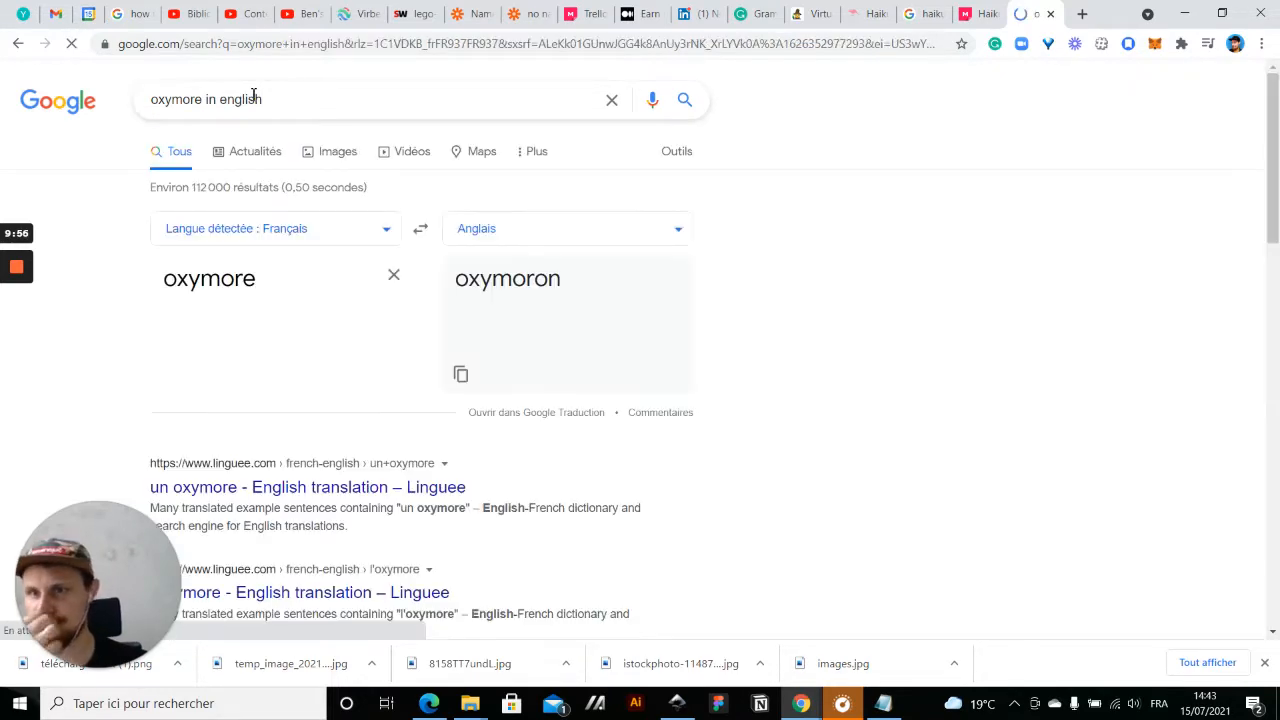
- Search Google for "funny oxymoron" instead
left_click(286, 94)
key("ctrl+a")
type("funny oxymoron")
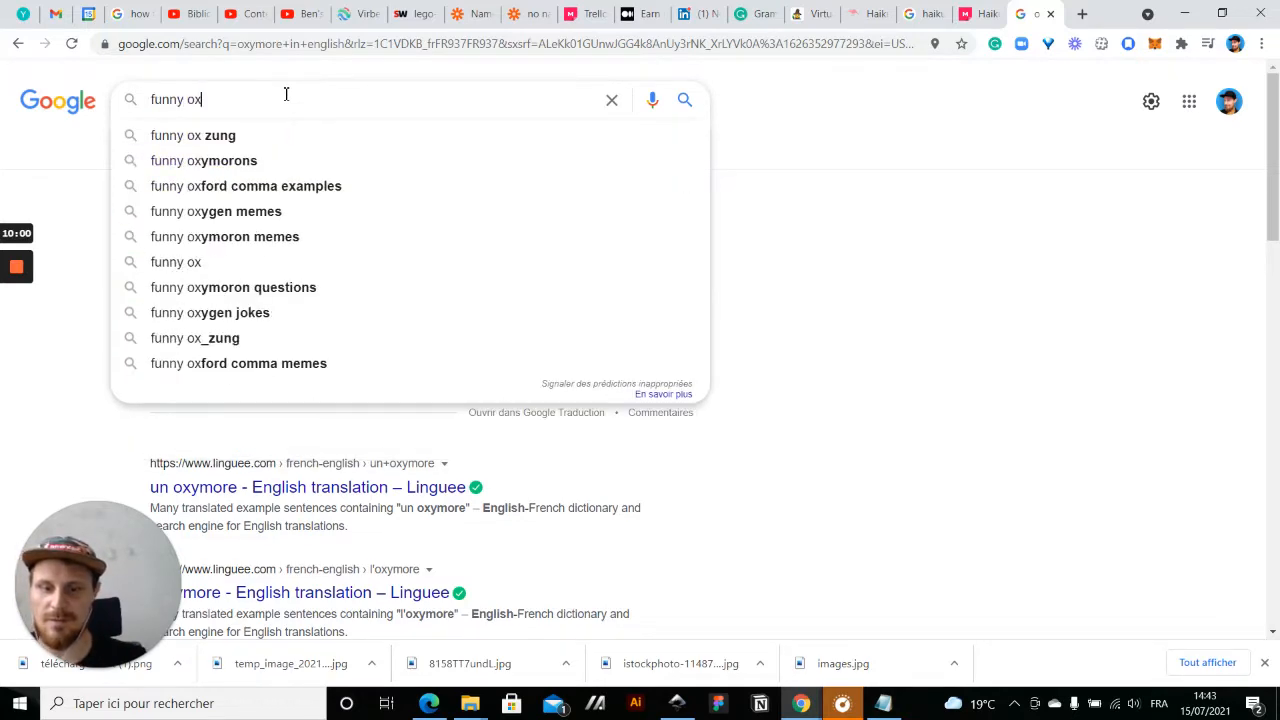
key("Return")
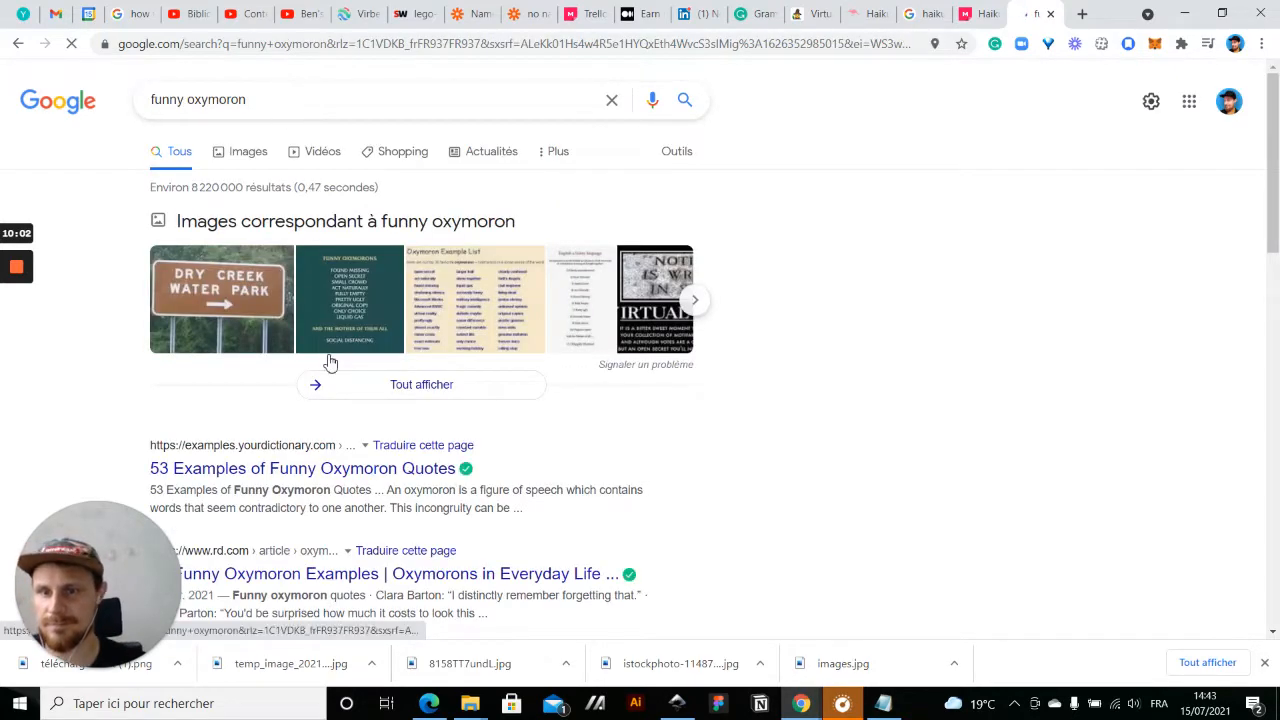
- Open the "53 Examples of Funny Oxymoron Quotes" result and go to its list of quotes
scroll(325, 352, "down", 2)
left_click(310, 338)
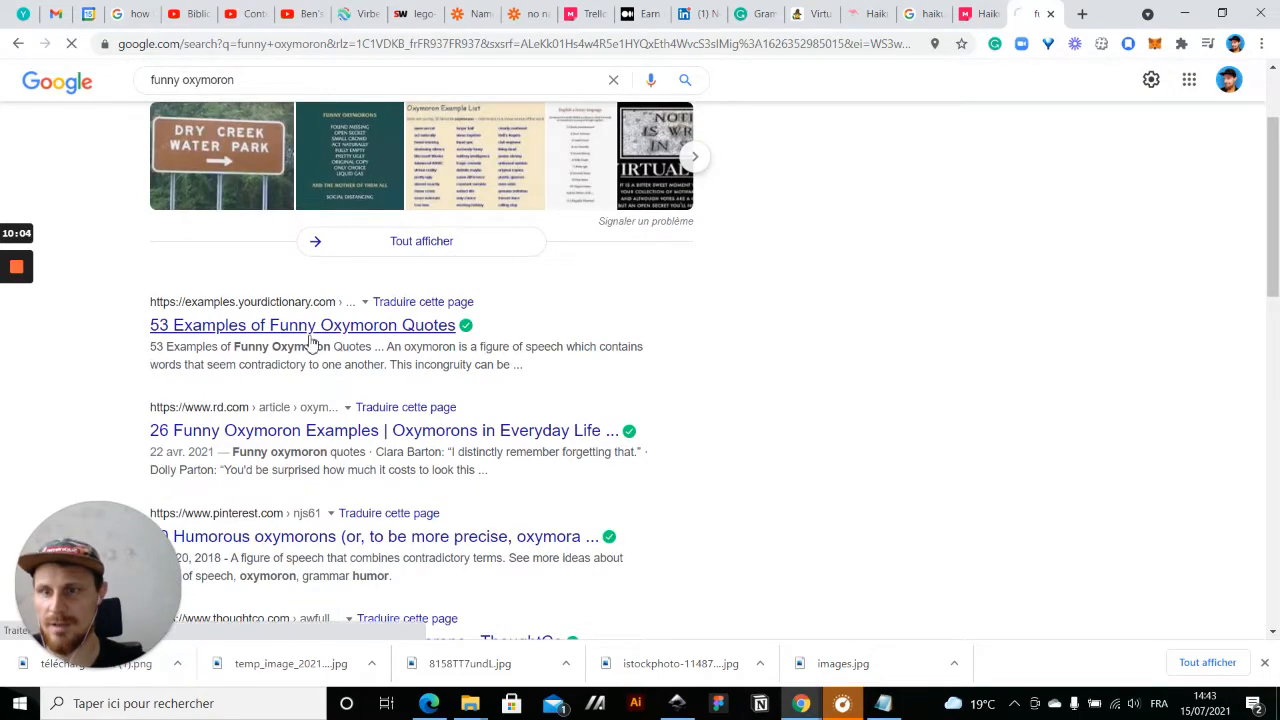
scroll(543, 346, "down", 5)
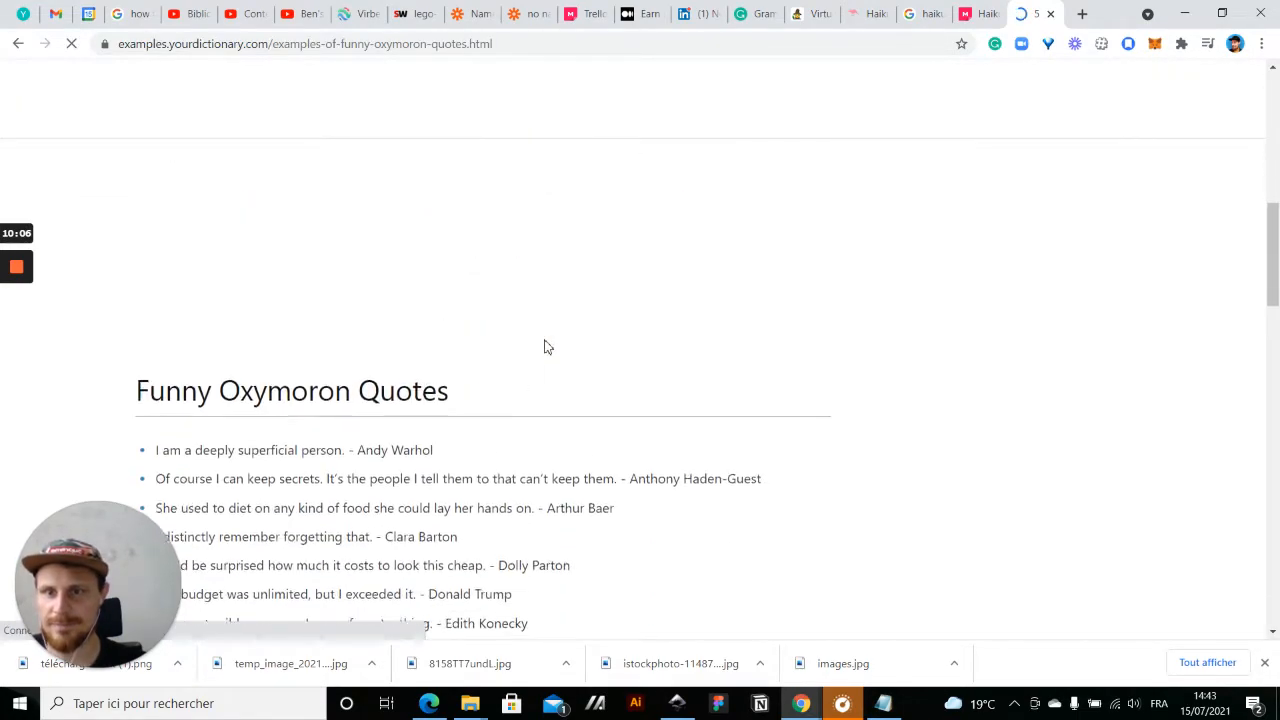
- Skim the funny oxymoron quotes and return to the Mural board's prompt for two singular nouns
scroll(230, 271, "down", 3)
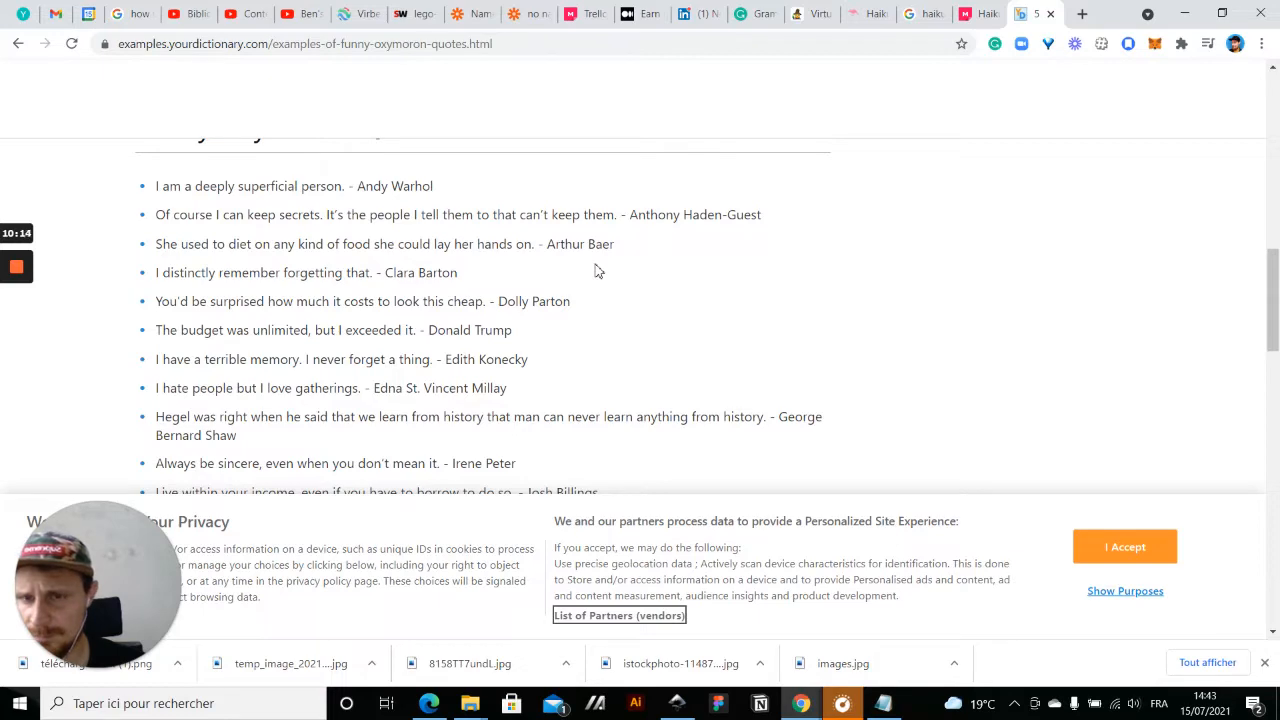
scroll(597, 271, "down", 2)
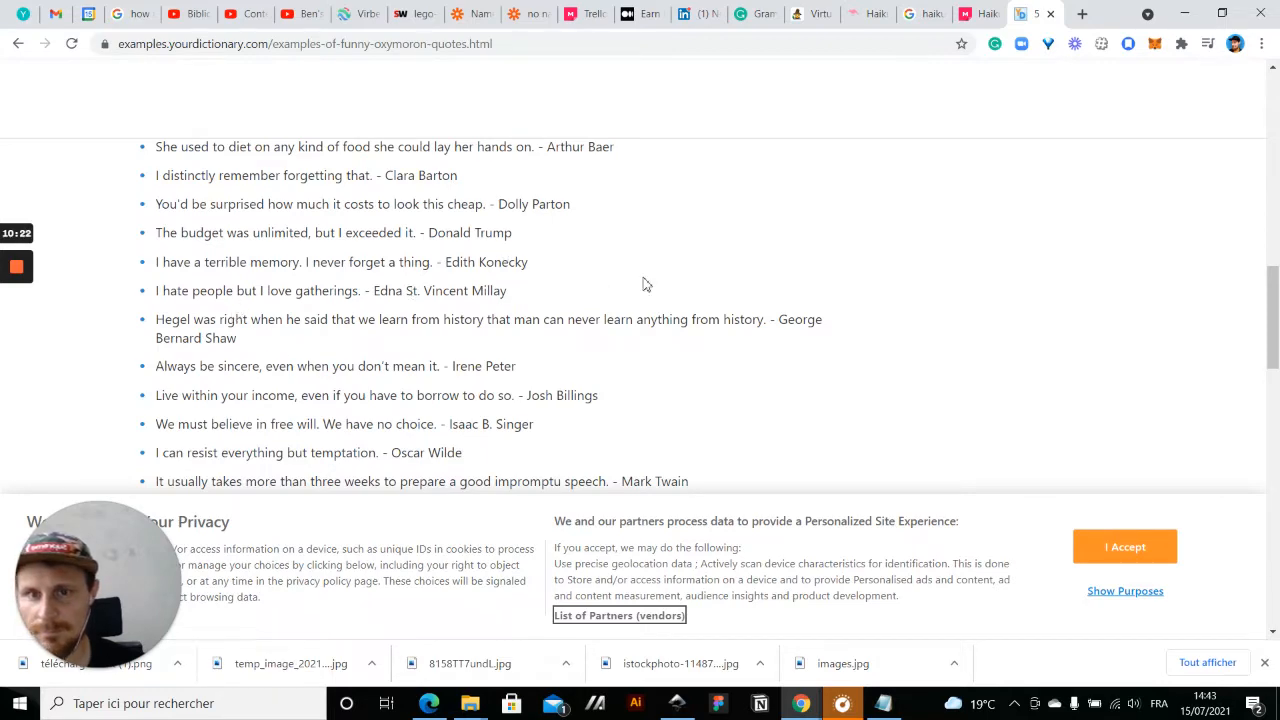
left_click(978, 13)
left_click_drag(450, 546, 487, 503)
scroll(490, 503, "up", 1)
left_click_drag(597, 474, 496, 494)
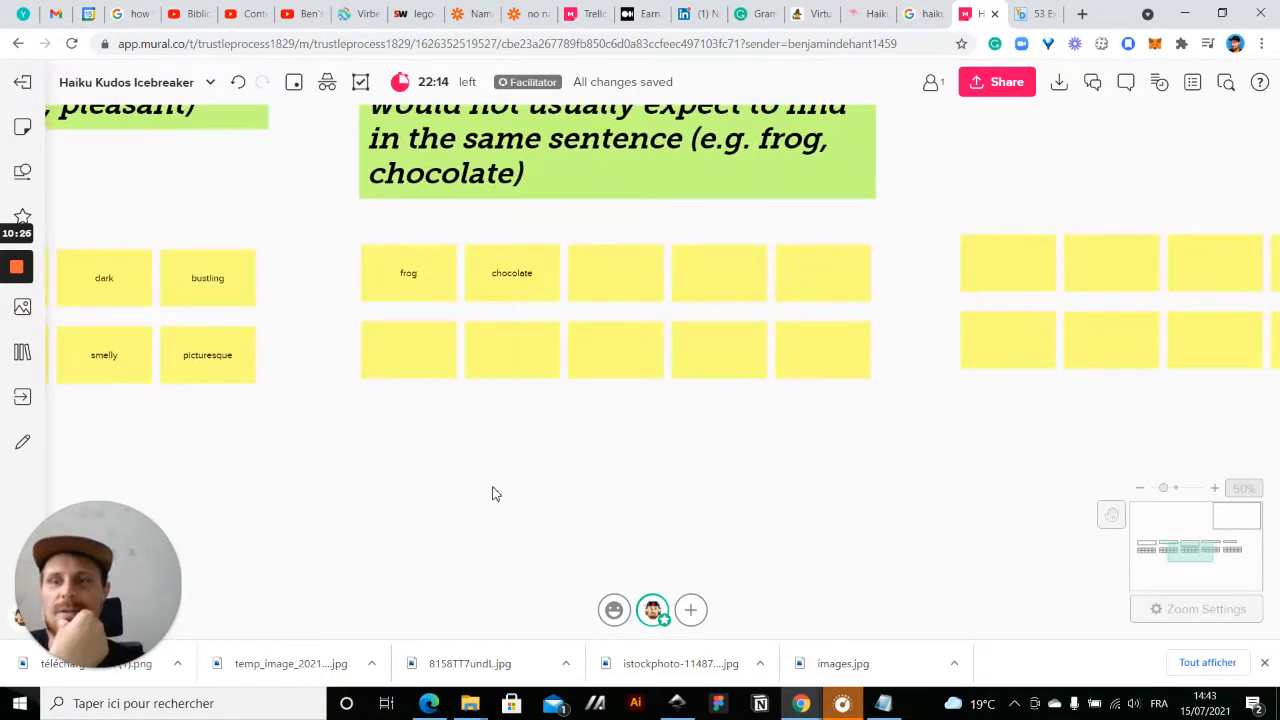
left_click_drag(563, 471, 505, 511)
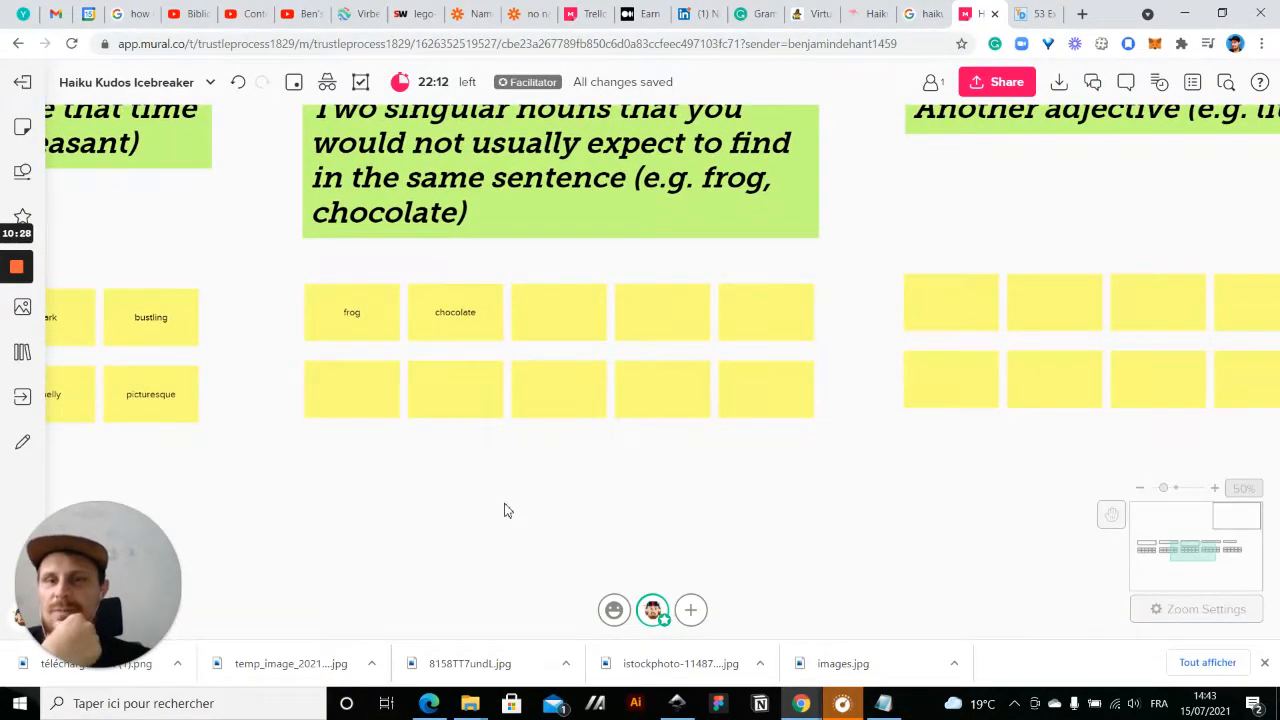
- Under the two singular nouns prompt, write "car" and "elephant" on the first two sticky notes of the second row
left_click(354, 391)
left_click(347, 396)
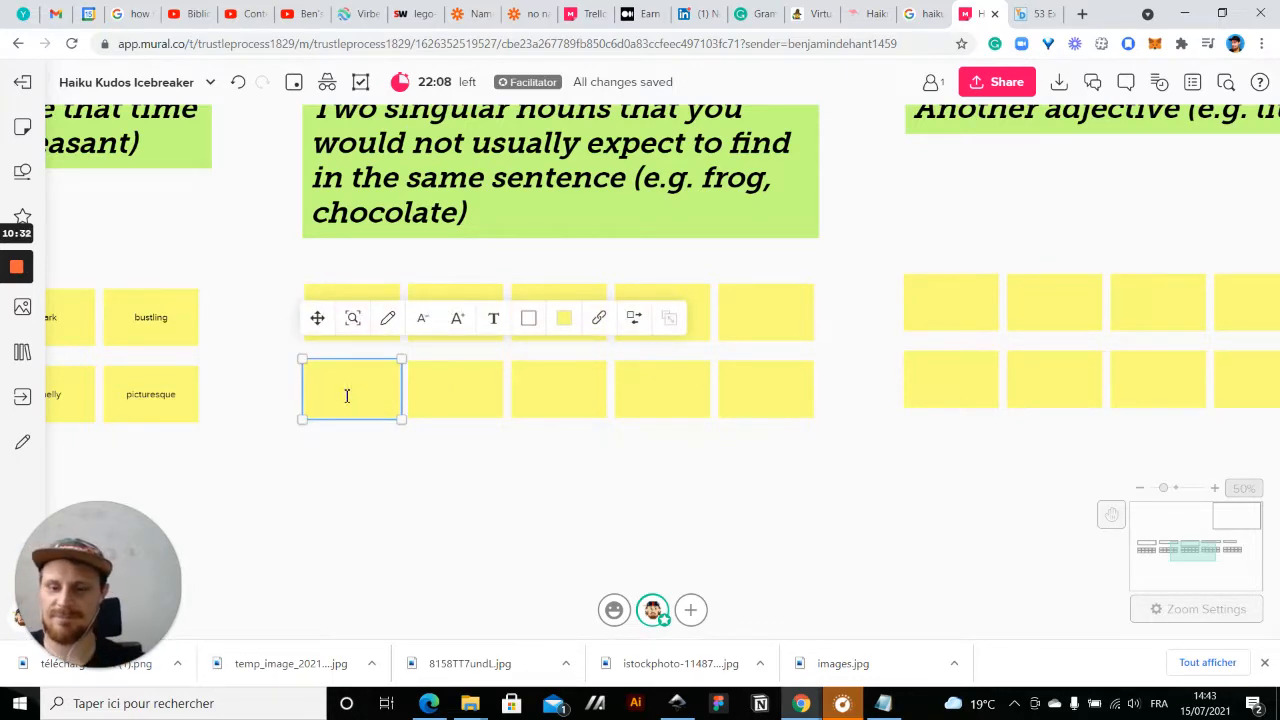
left_click(460, 490)
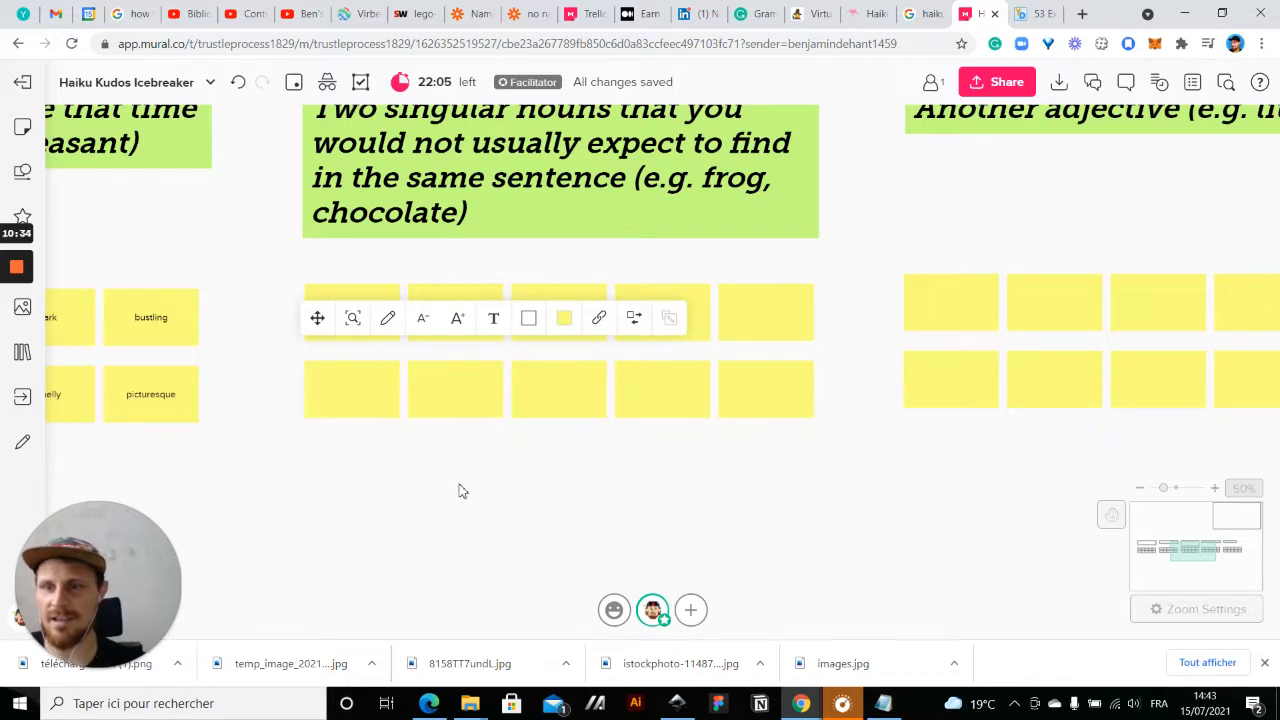
left_click(446, 396)
left_click(443, 391)
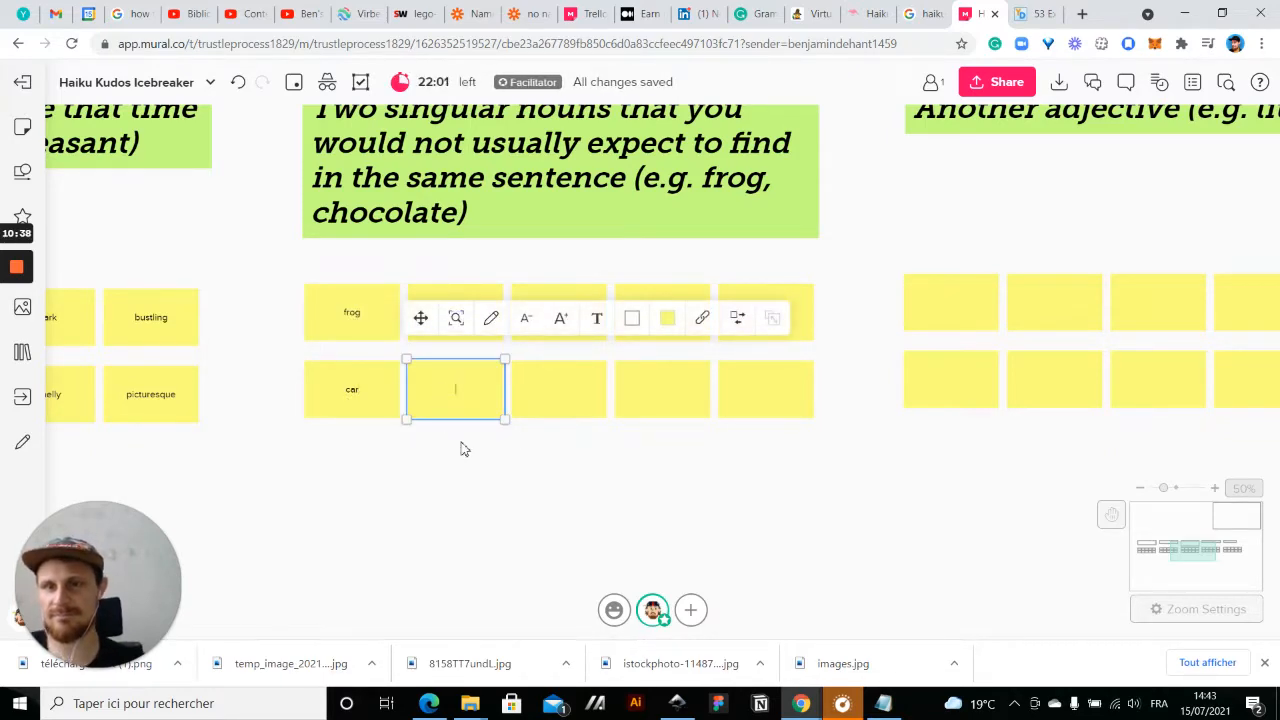
type("elephant")
left_click(483, 500)
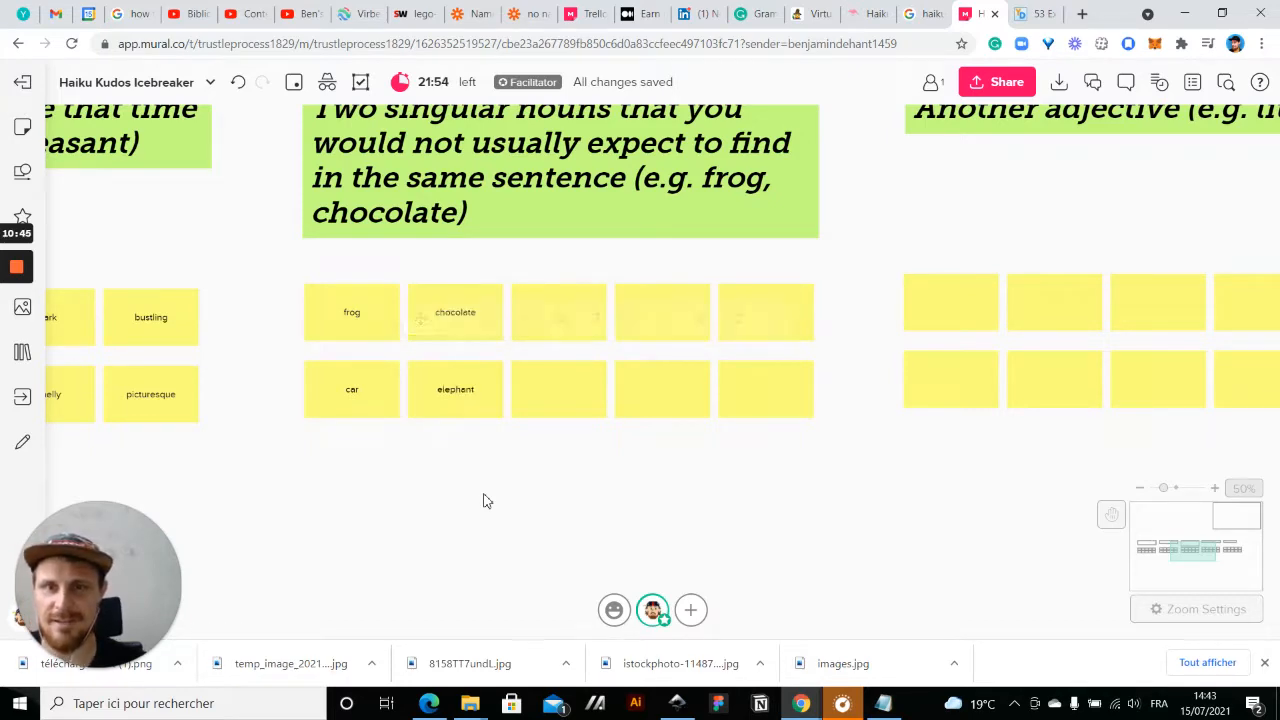
- Write "ramen" on the fifth noun note of the first row and "astronaut" on the fourth note of the second row
double_click(770, 329)
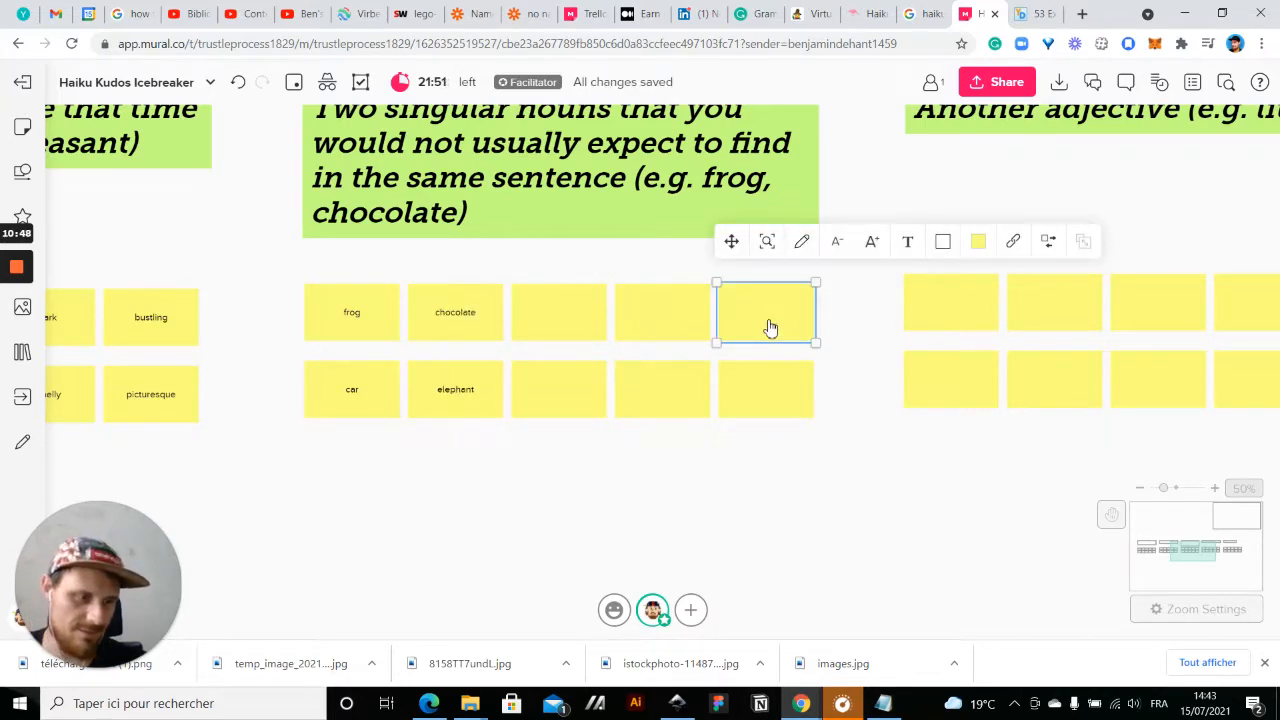
type("ramen")
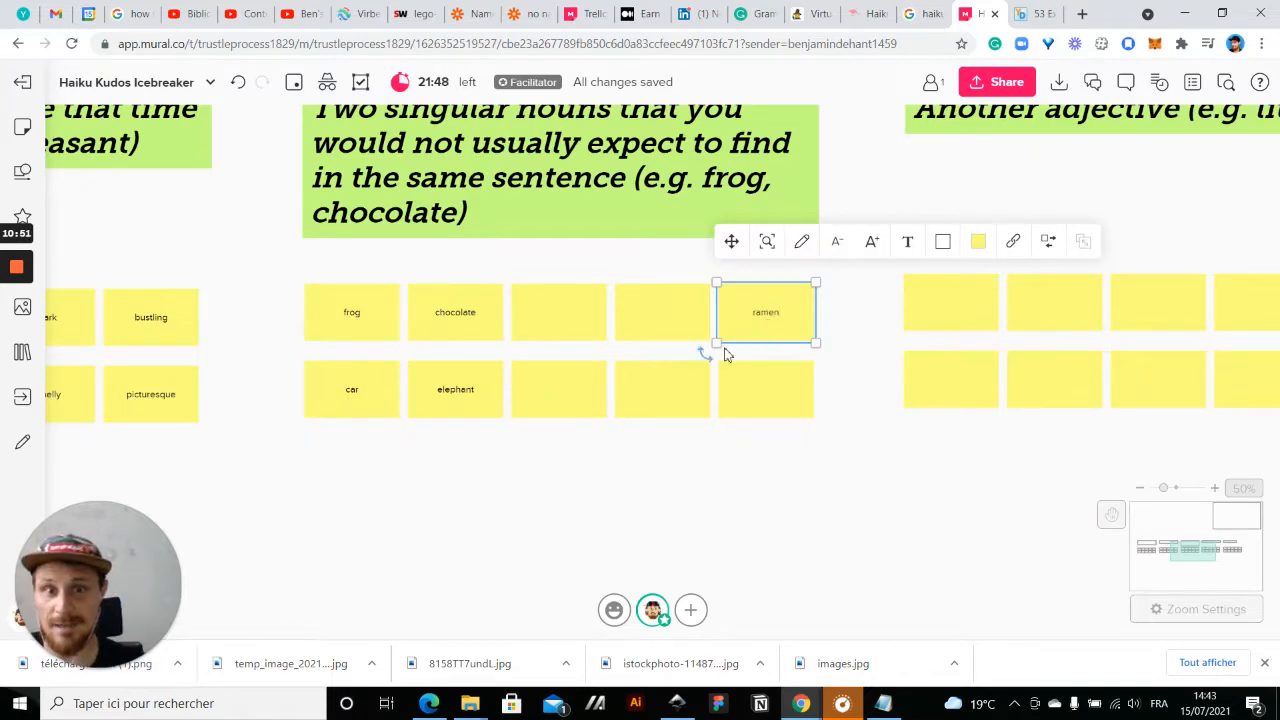
left_click(631, 431)
double_click(666, 398)
type("astronaut")
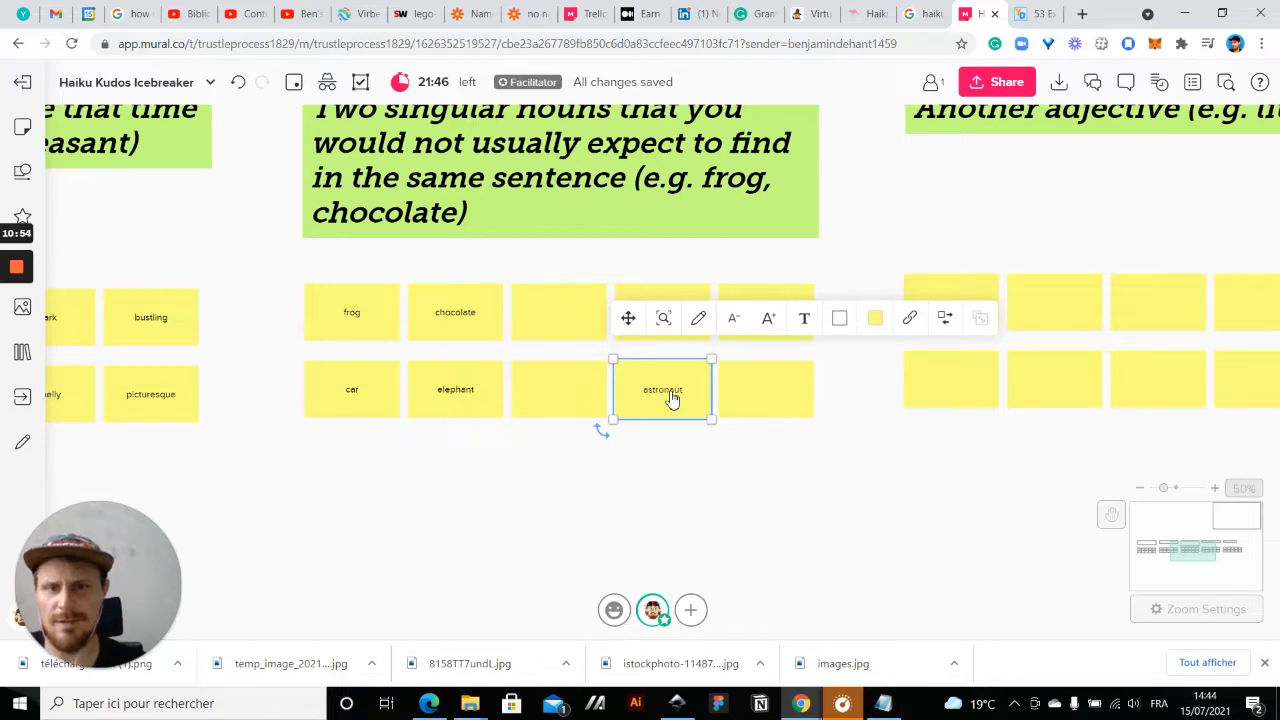
- Fill the third column of noun notes with "designer" in the first row and "developper" in the second row
left_click(537, 297)
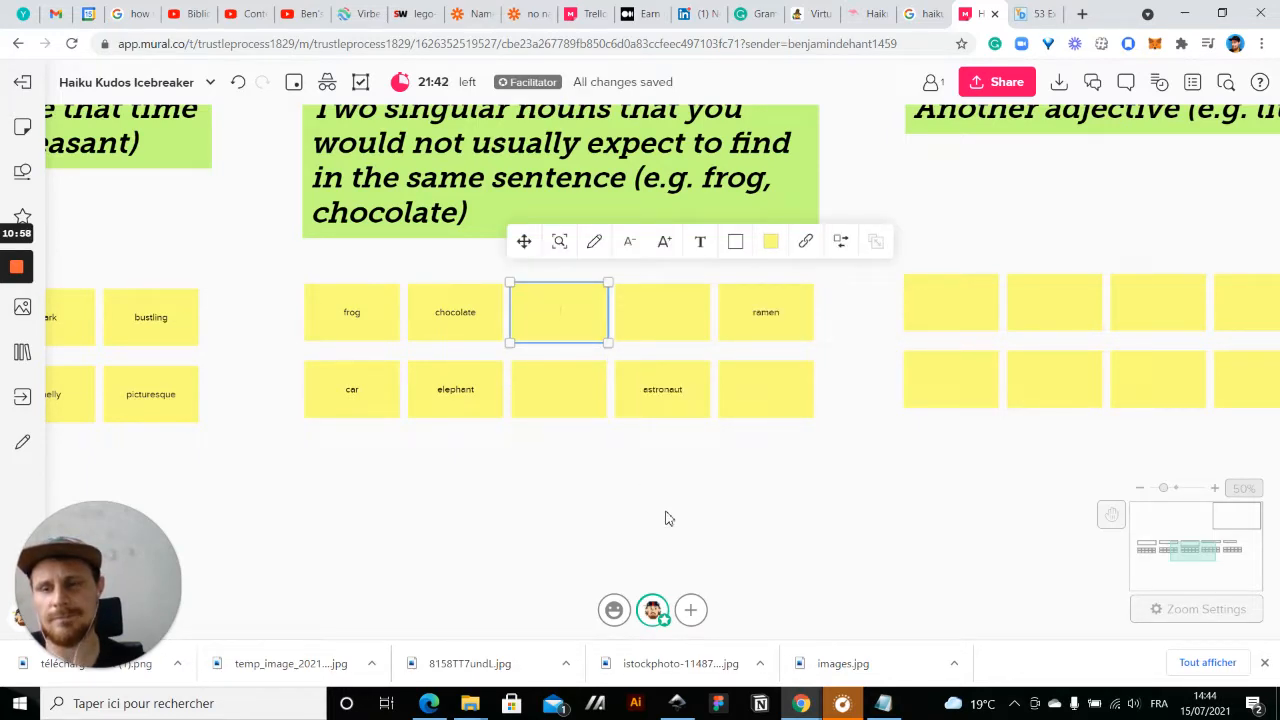
type("designer")
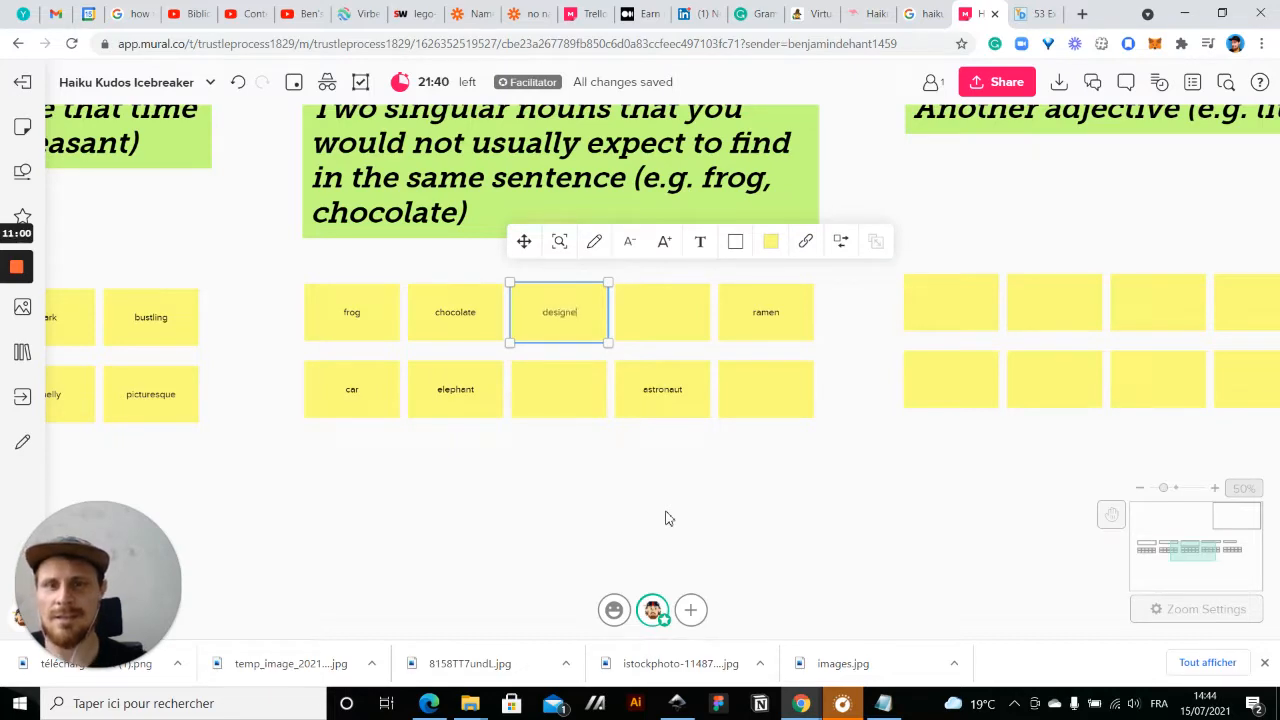
left_click(580, 409)
type("d")
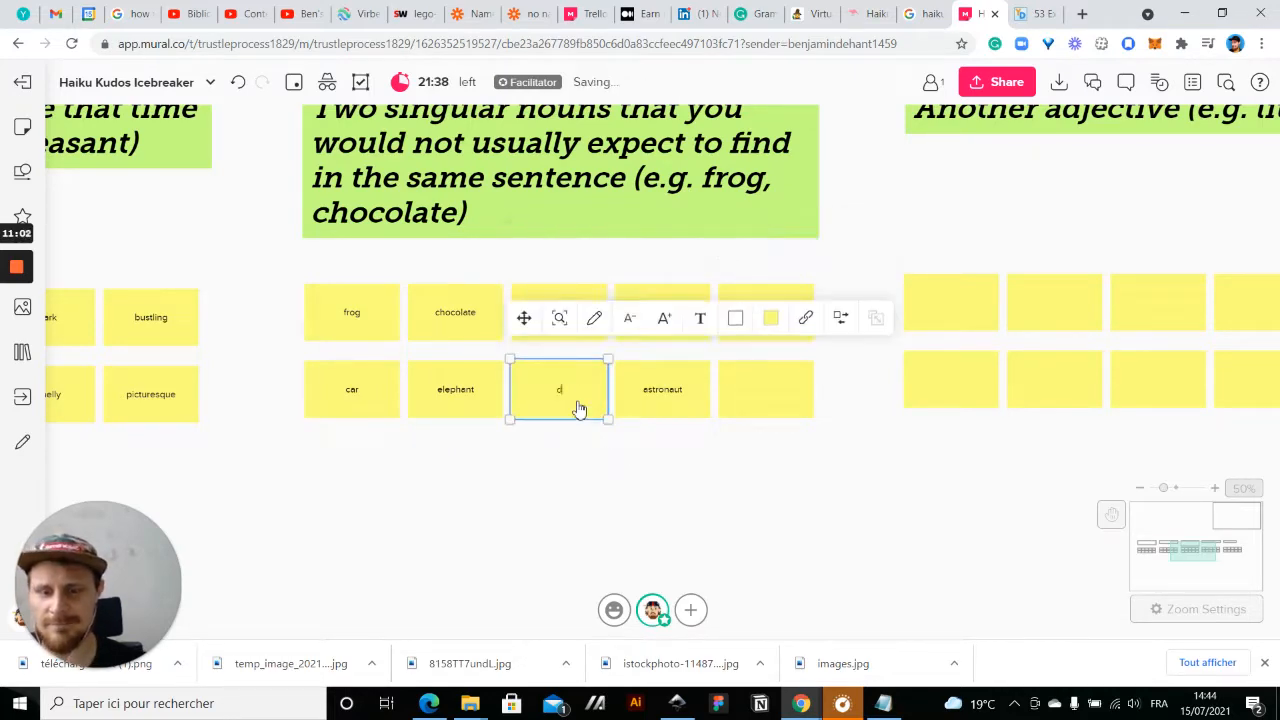
type("evelopper")
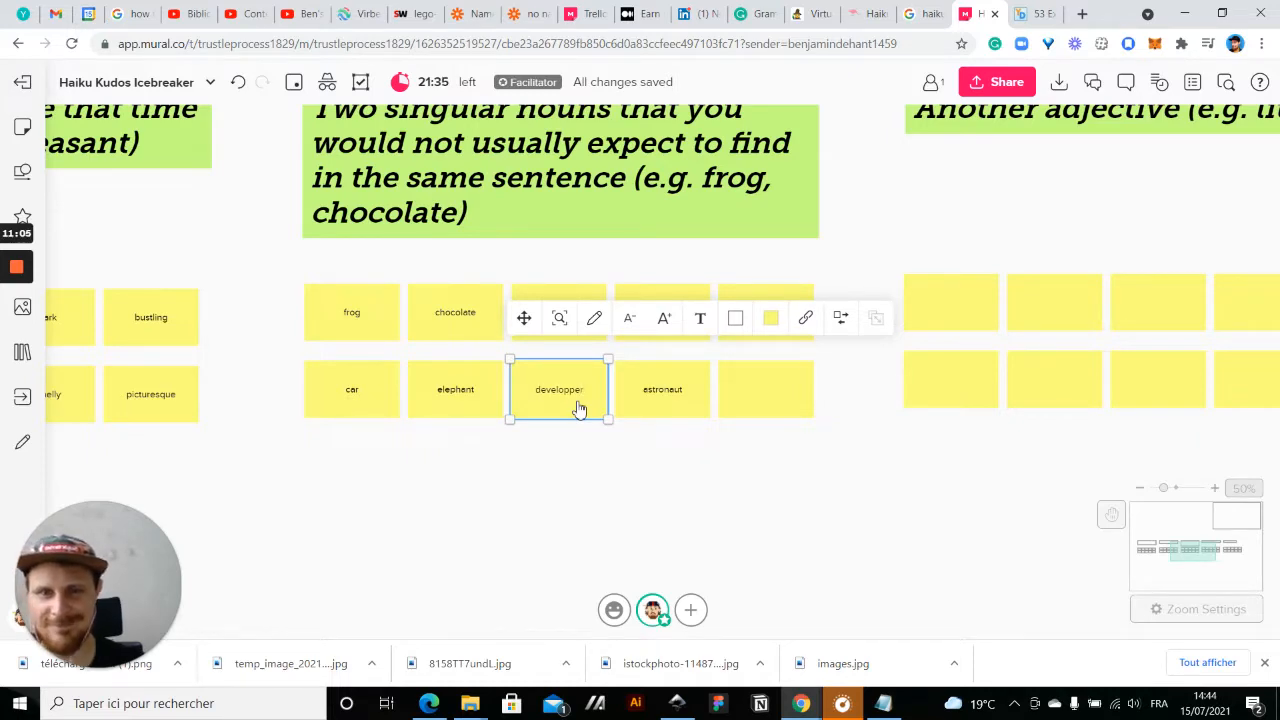
left_click(560, 472)
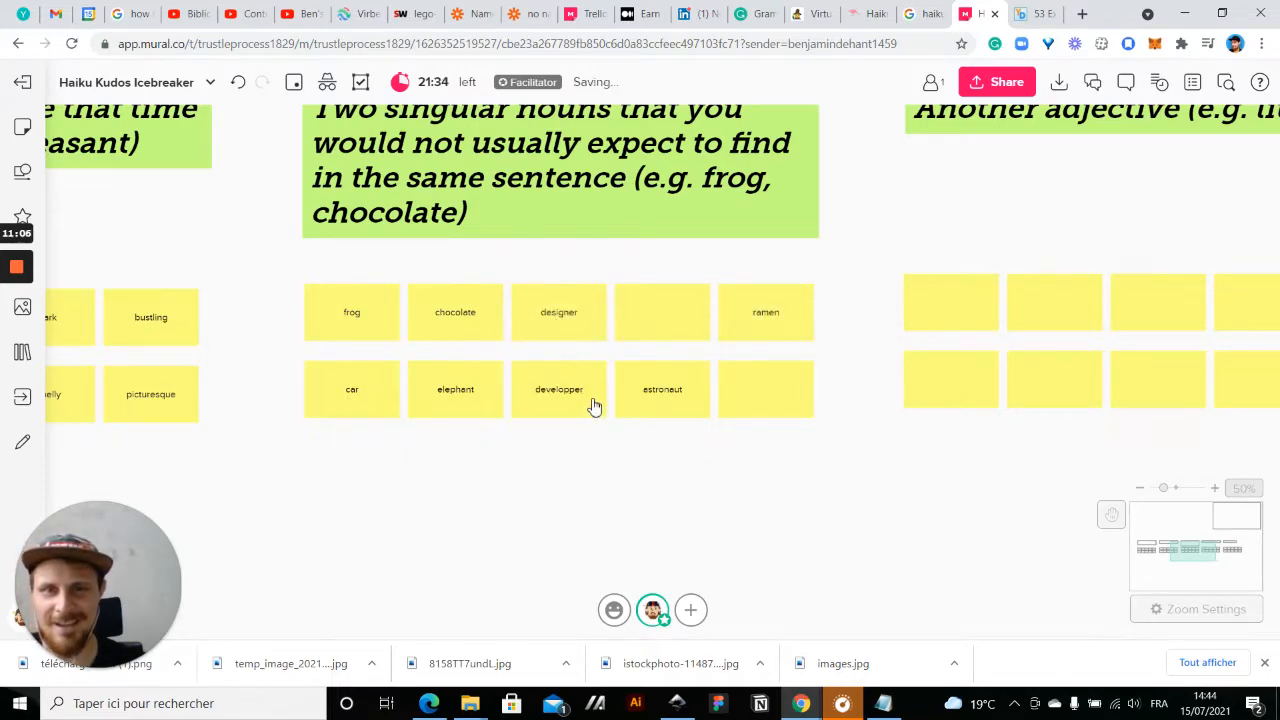
- Fill the last two empty noun notes with "donkey" in the first row and "encyclopedia" in the second row
left_click(680, 329)
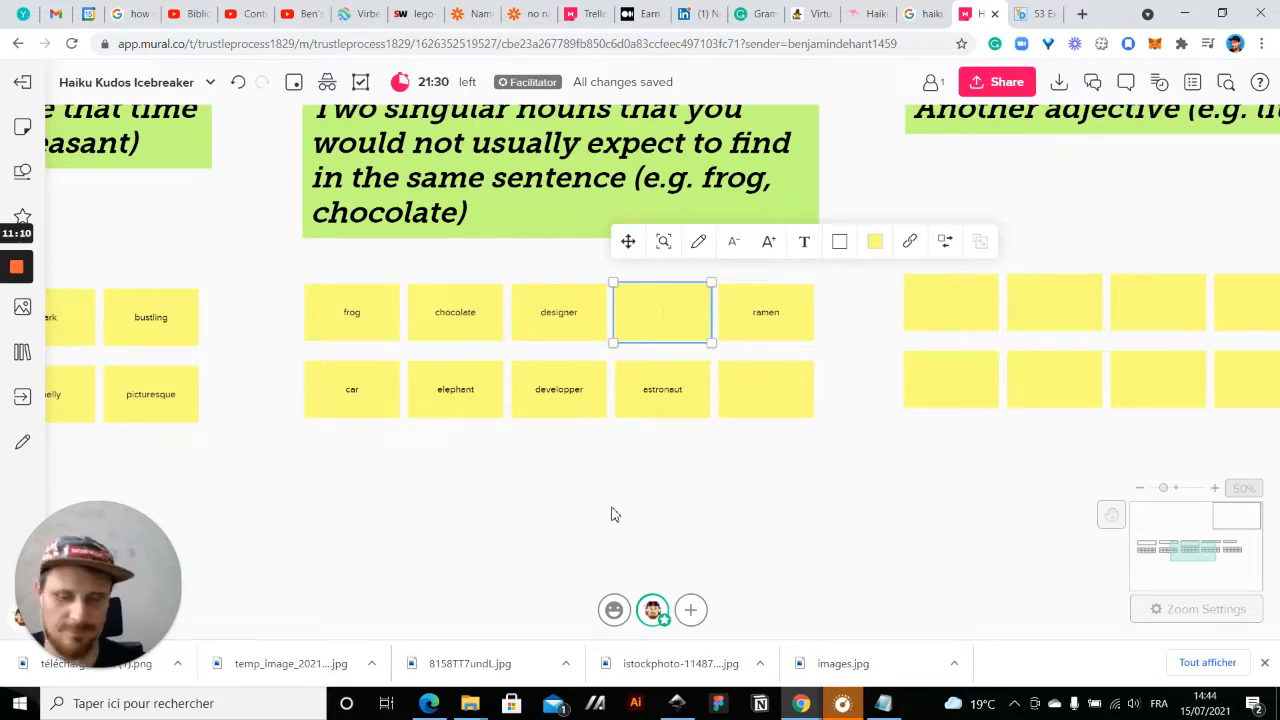
type("donkey")
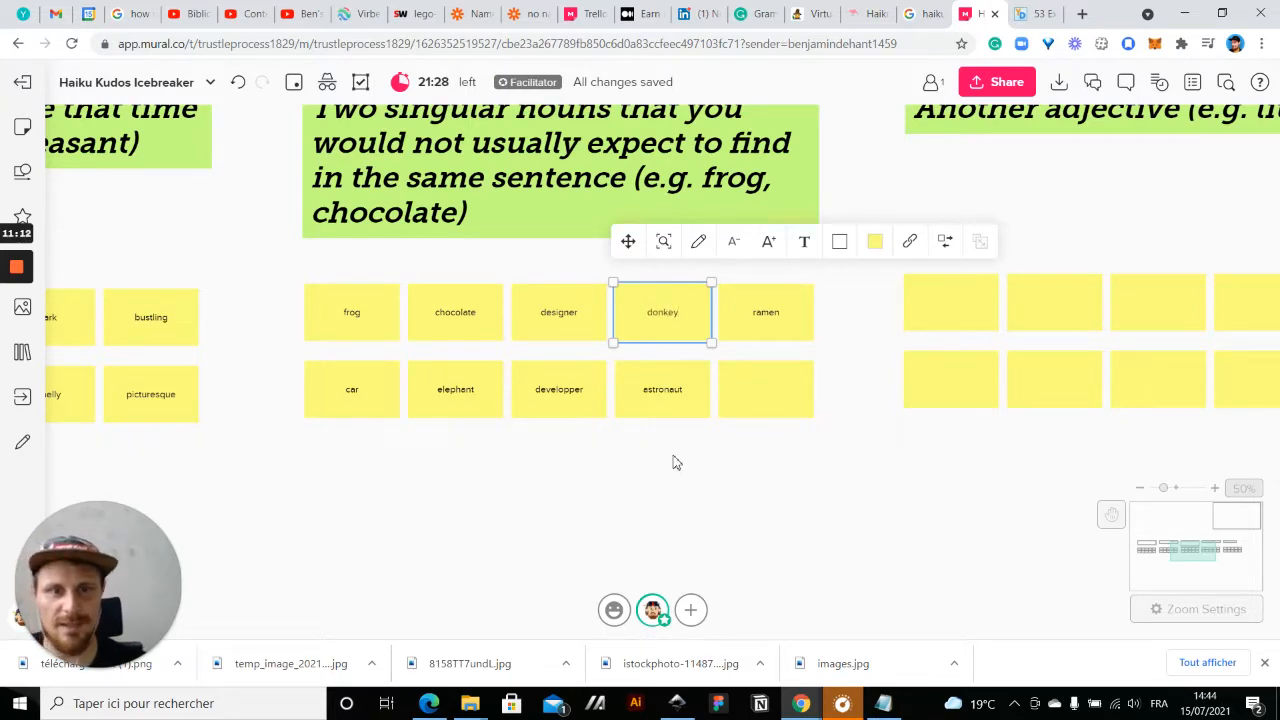
left_click(772, 399)
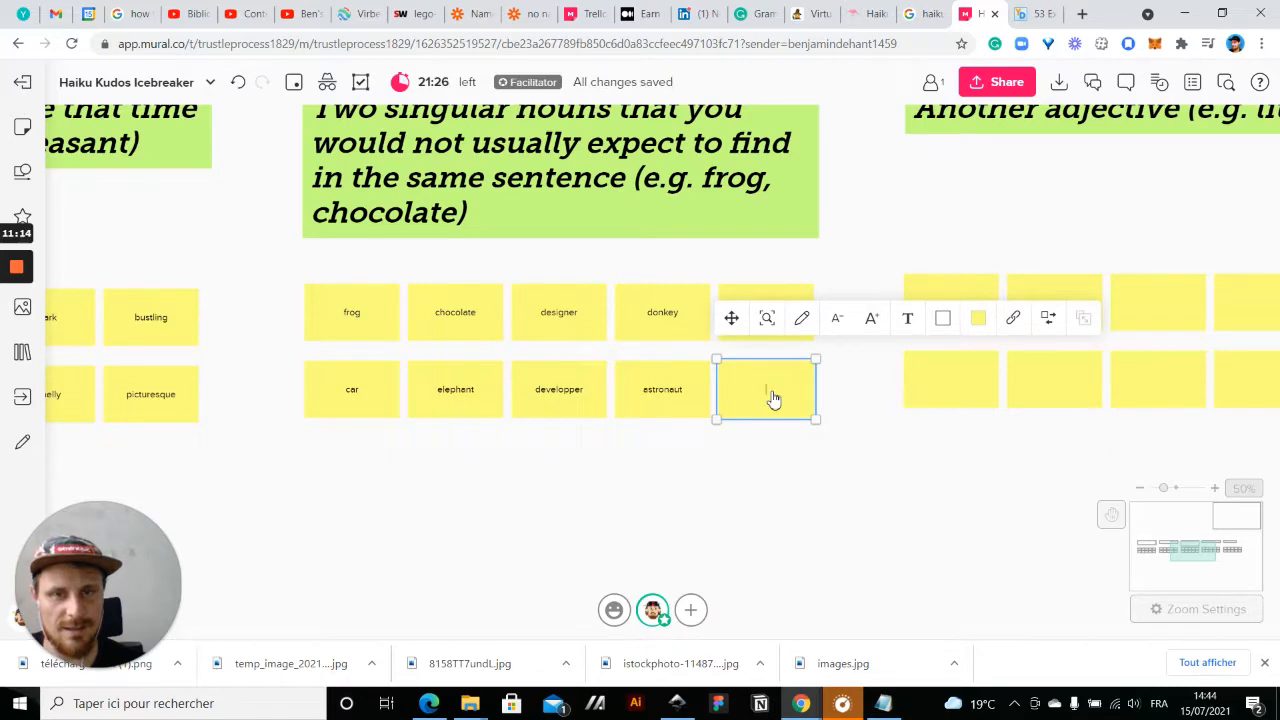
type("ency")
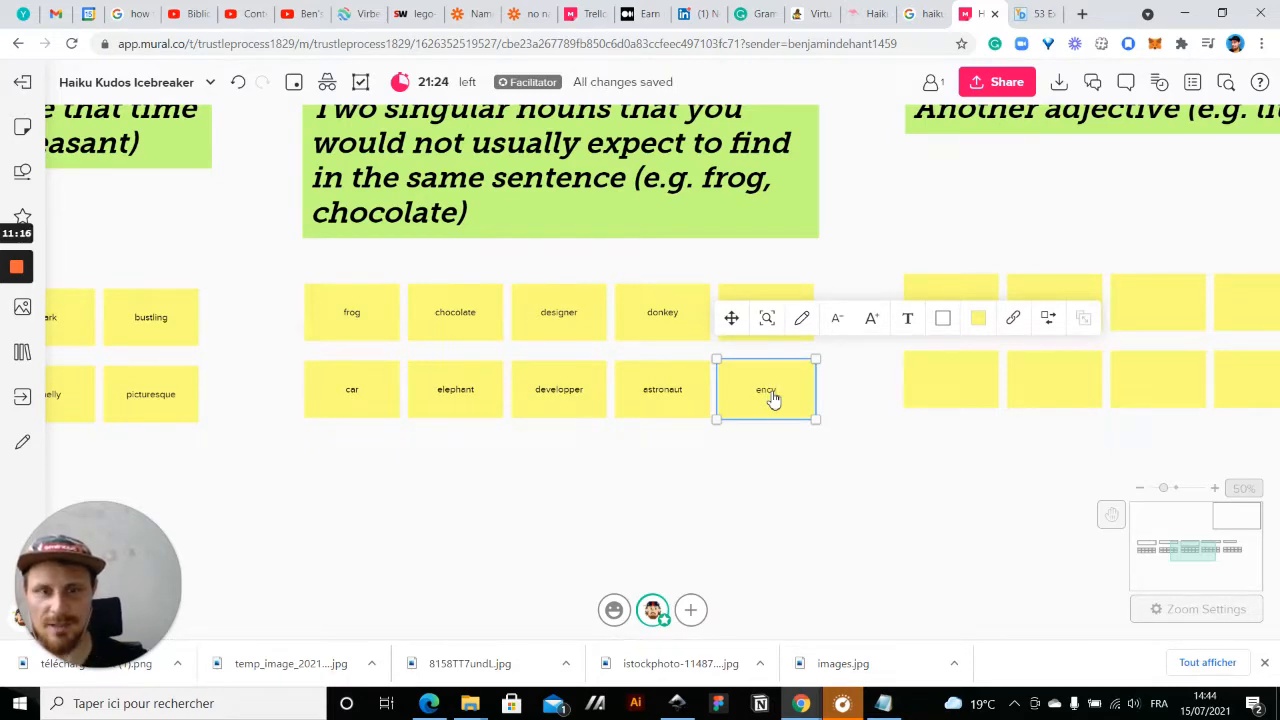
type("clopedia")
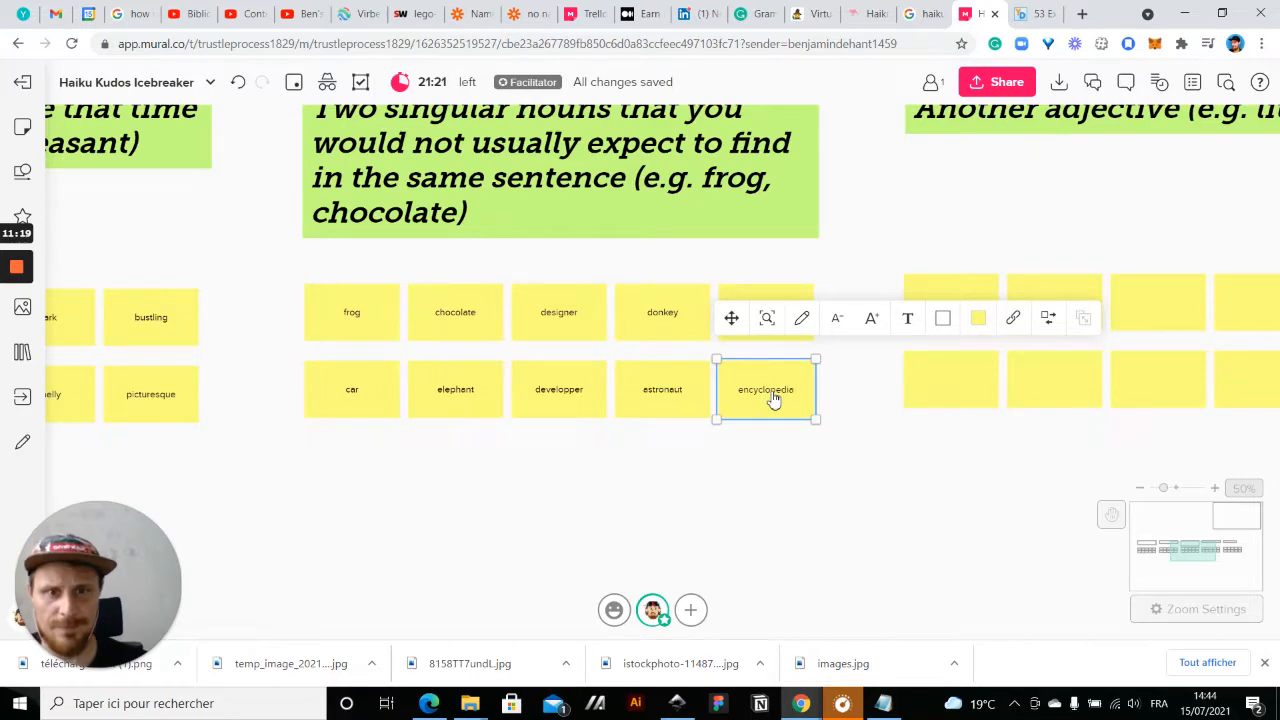
left_click(735, 480)
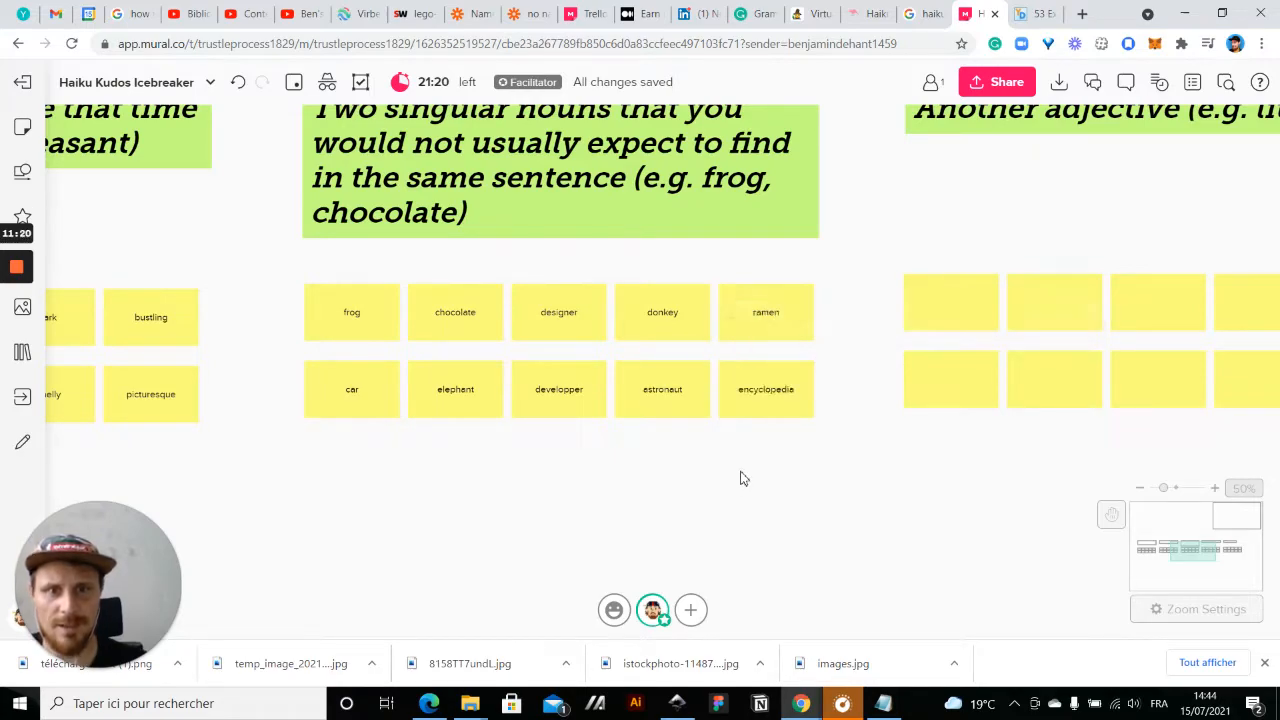
- Under the "Another adjective" prompt, write "little" and "hairy" on the first two sticky notes of the first row
left_click_drag(869, 477, 727, 446)
left_click_drag(869, 431, 404, 486)
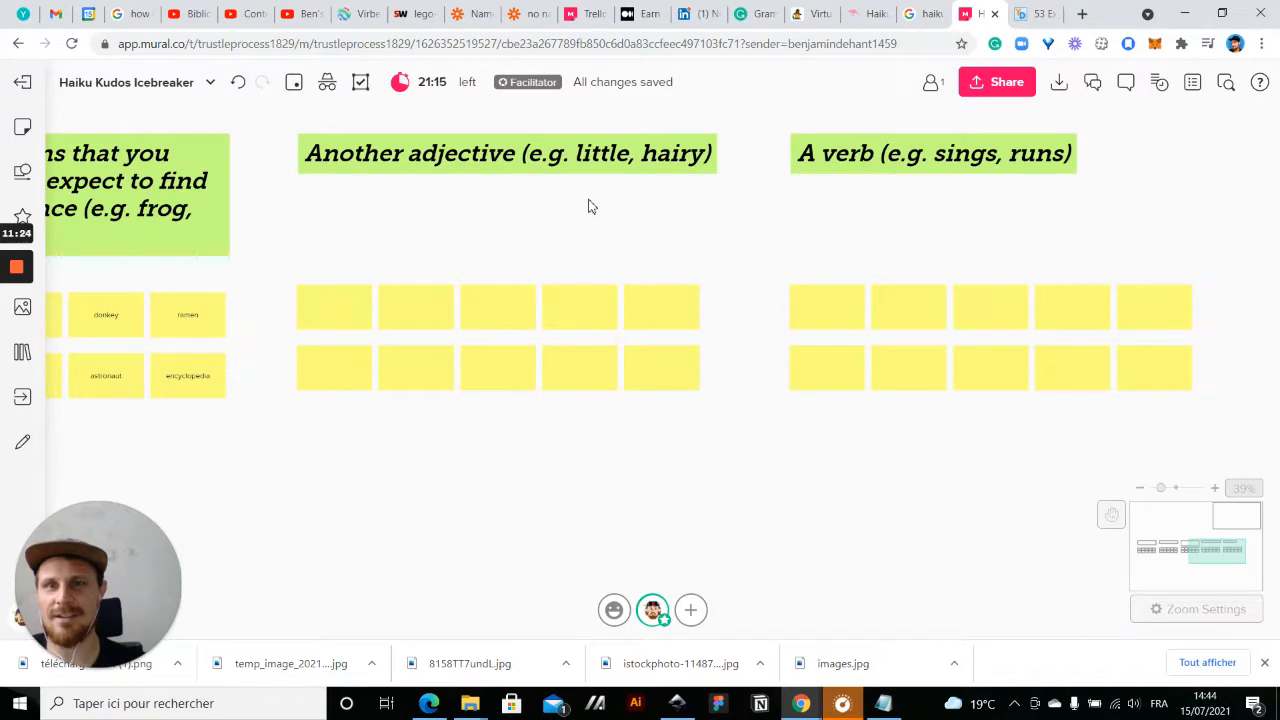
left_click(322, 306)
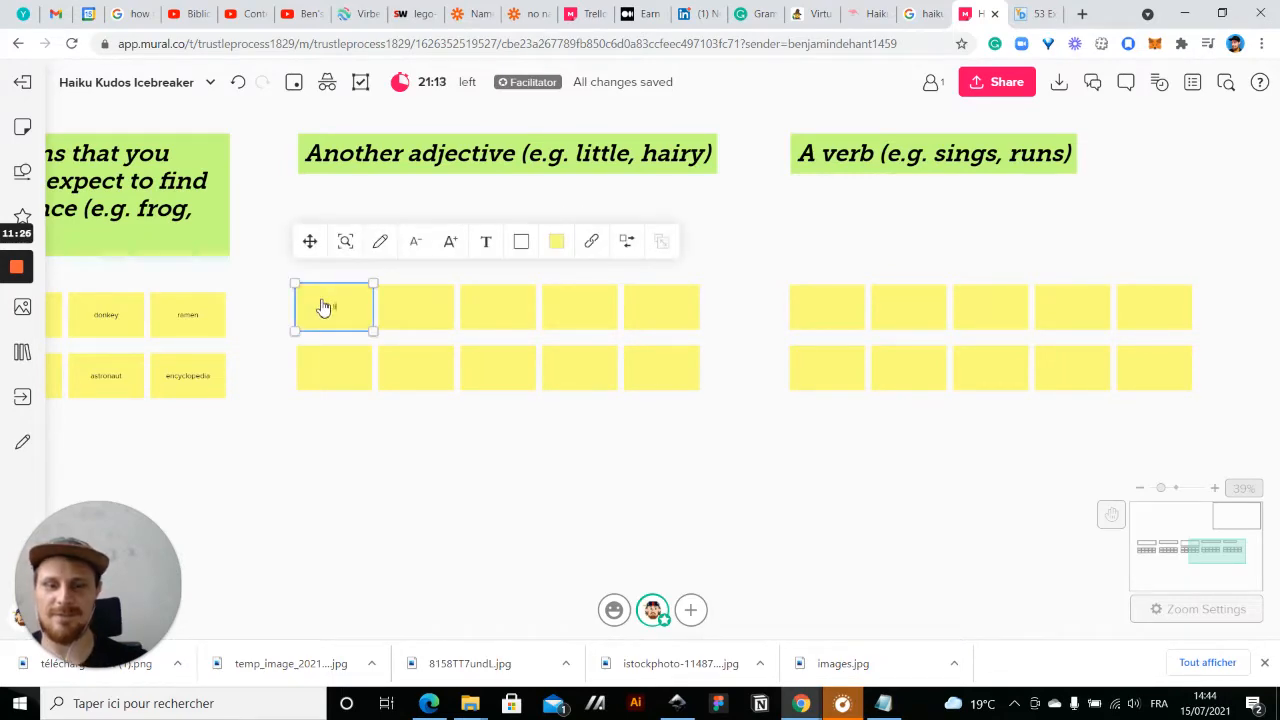
type("little")
left_click(414, 318)
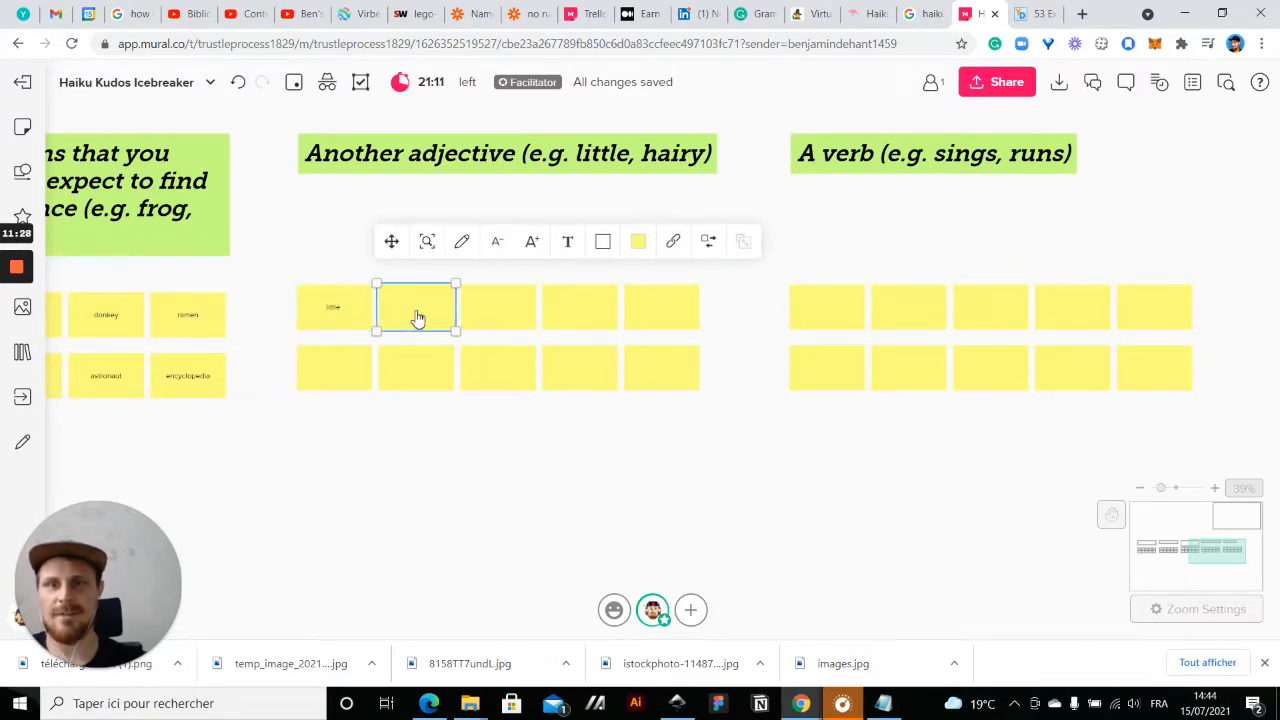
type("hairy")
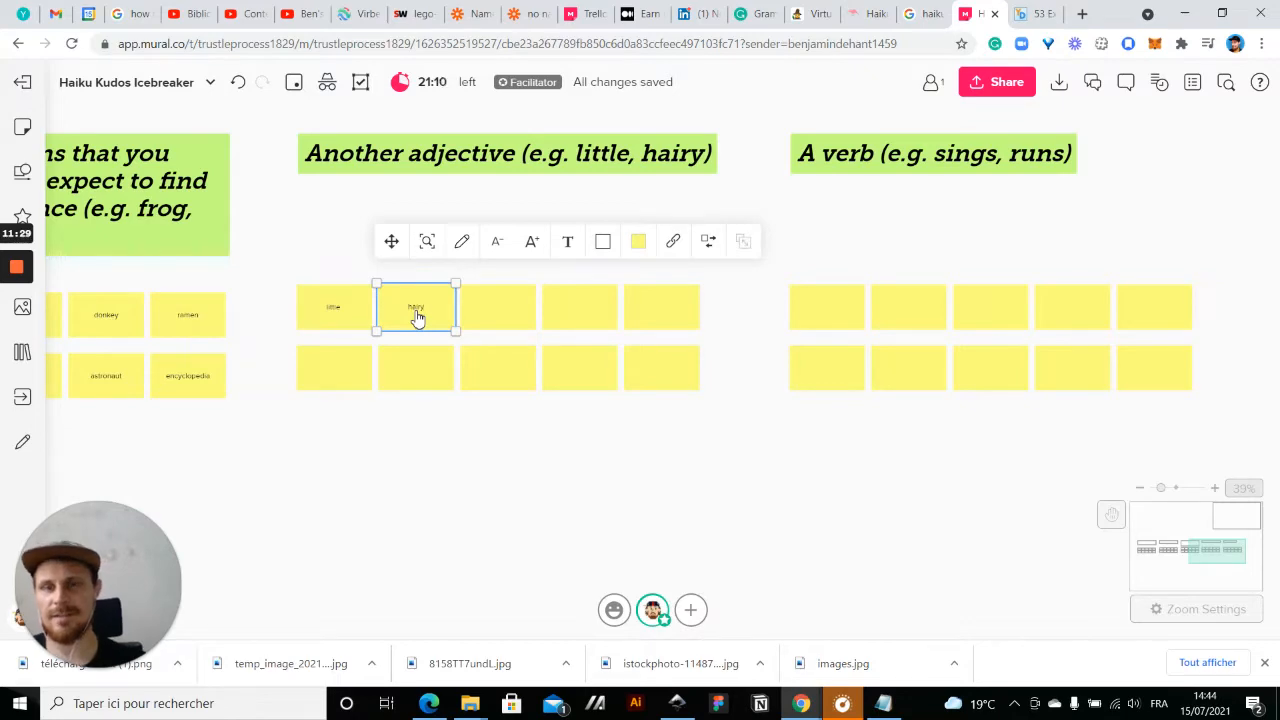
left_click(425, 452)
- Write "bold" on the fifth adjective note of the first row and "brave" on the third note of the second row
left_click(584, 378)
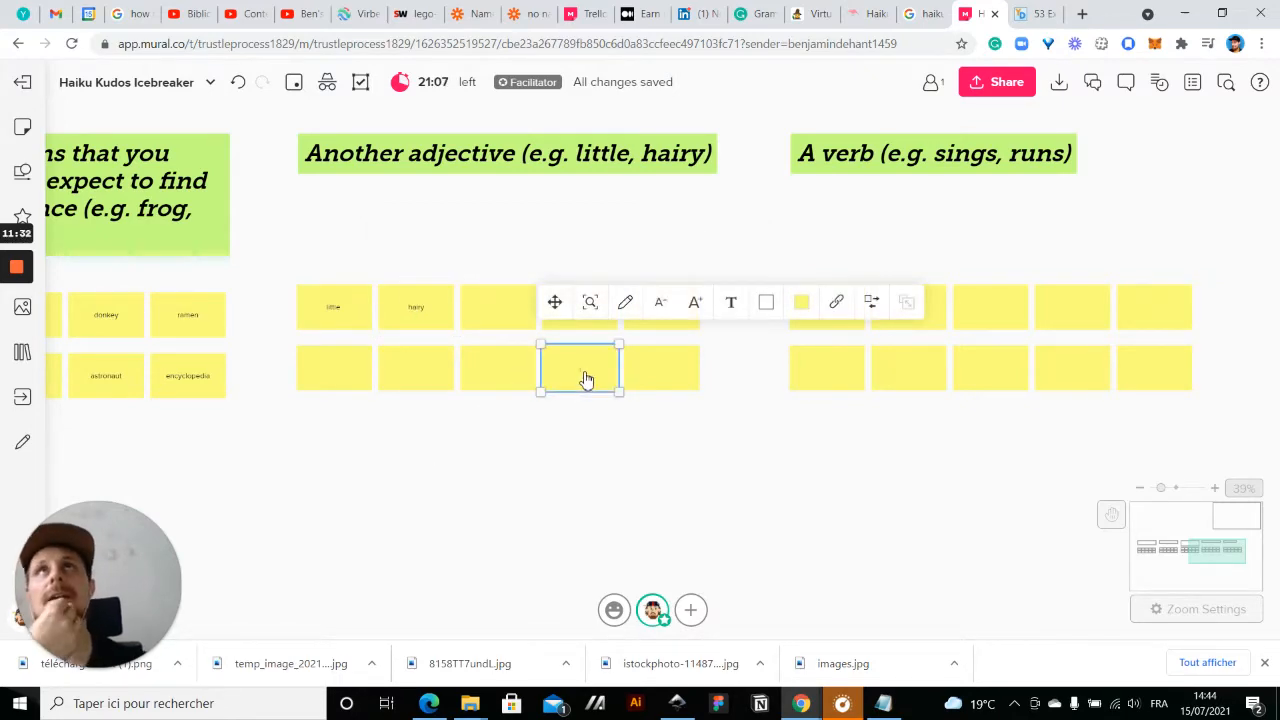
left_click(589, 483)
scroll(574, 511, "down", 3)
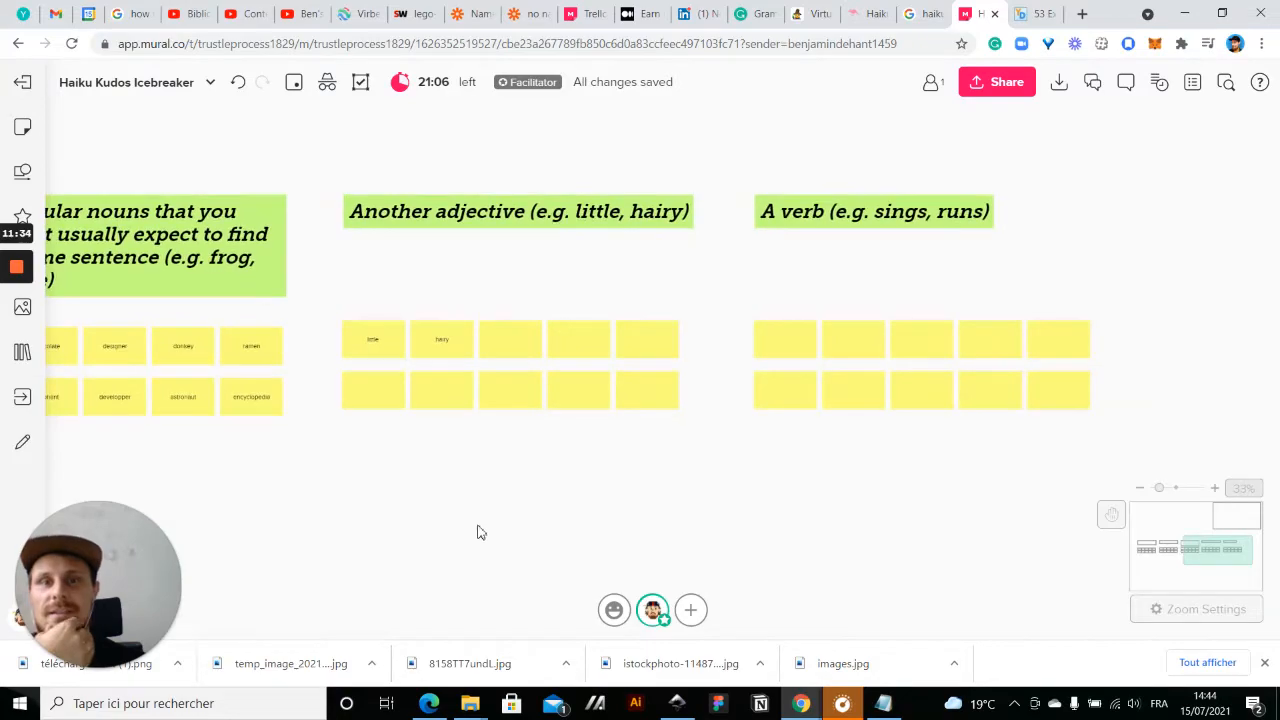
left_click_drag(574, 500, 501, 530)
scroll(694, 391, "up", 3)
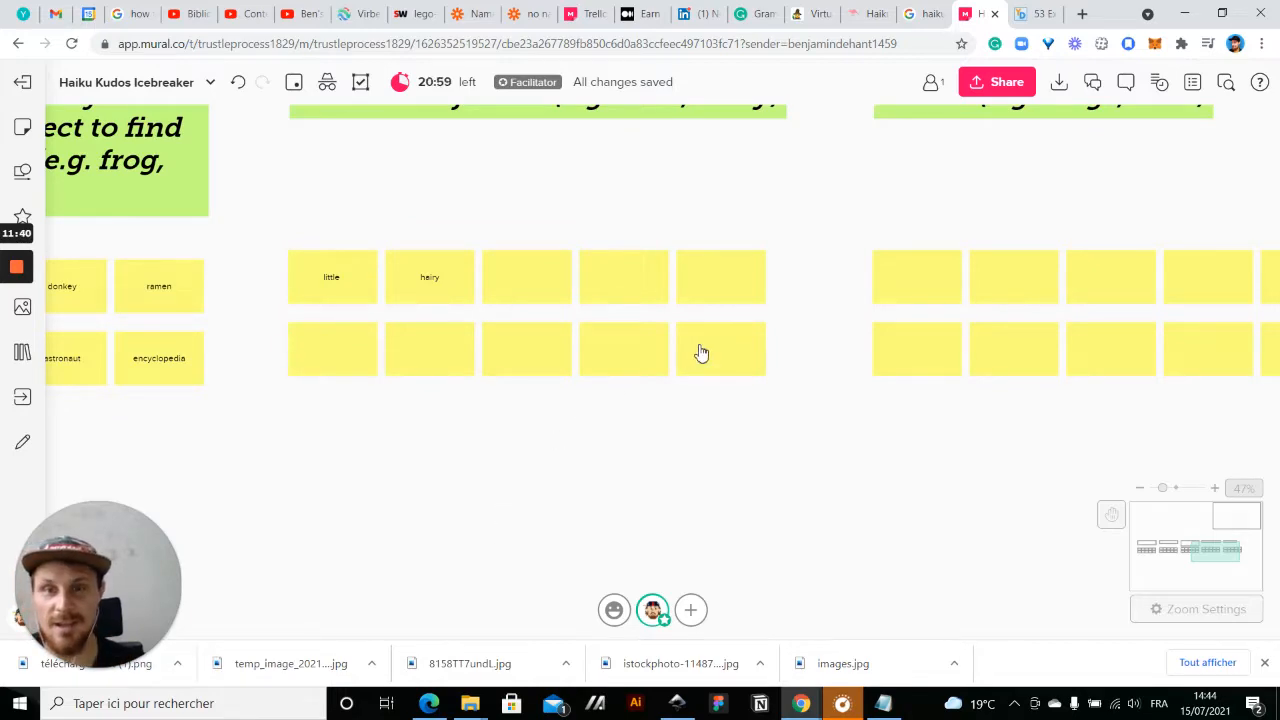
left_click(719, 286)
type("bold")
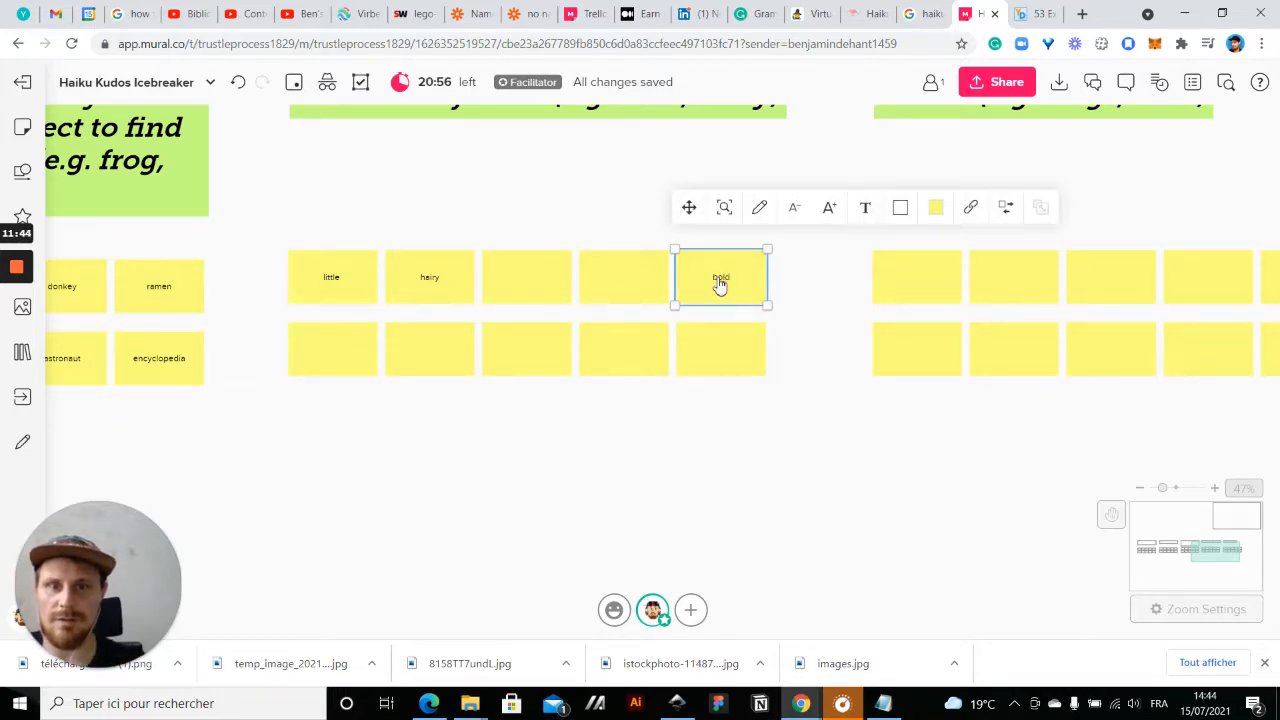
left_click(529, 347)
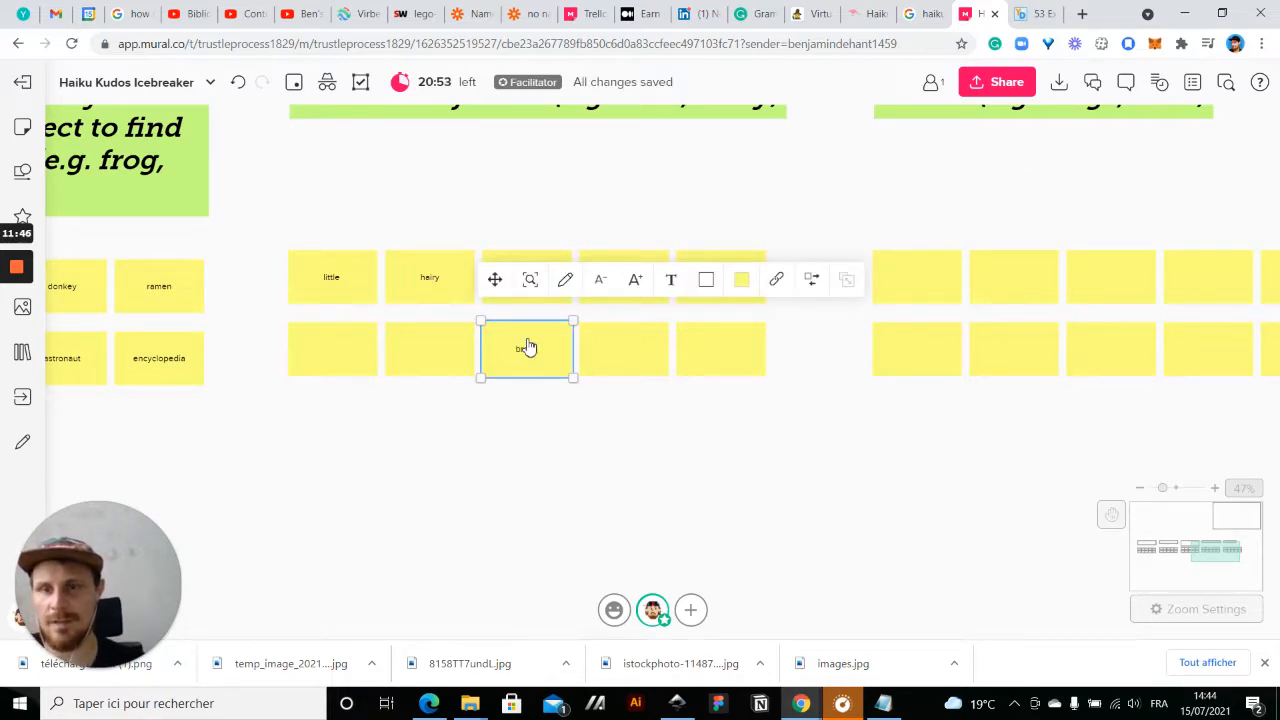
- Write "peaceful" on the first adjective note of the second row and "wide" on the third note of the first row
left_click(310, 371)
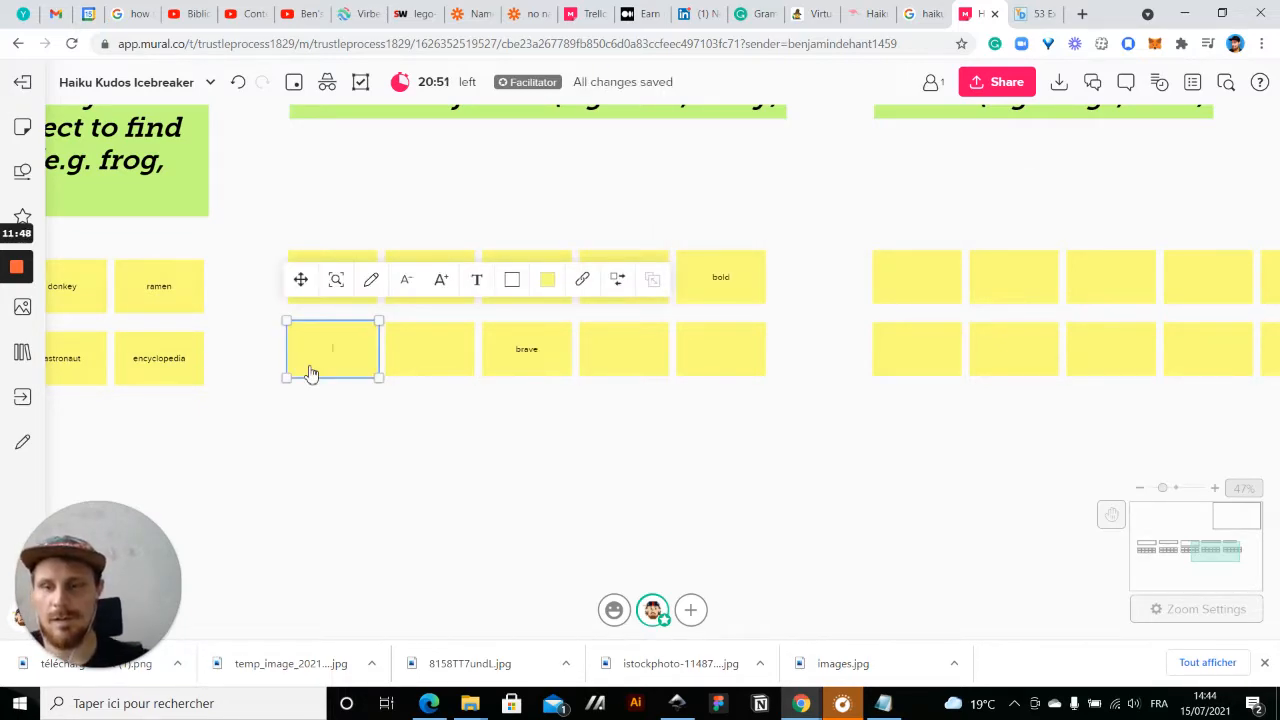
type("peaceful")
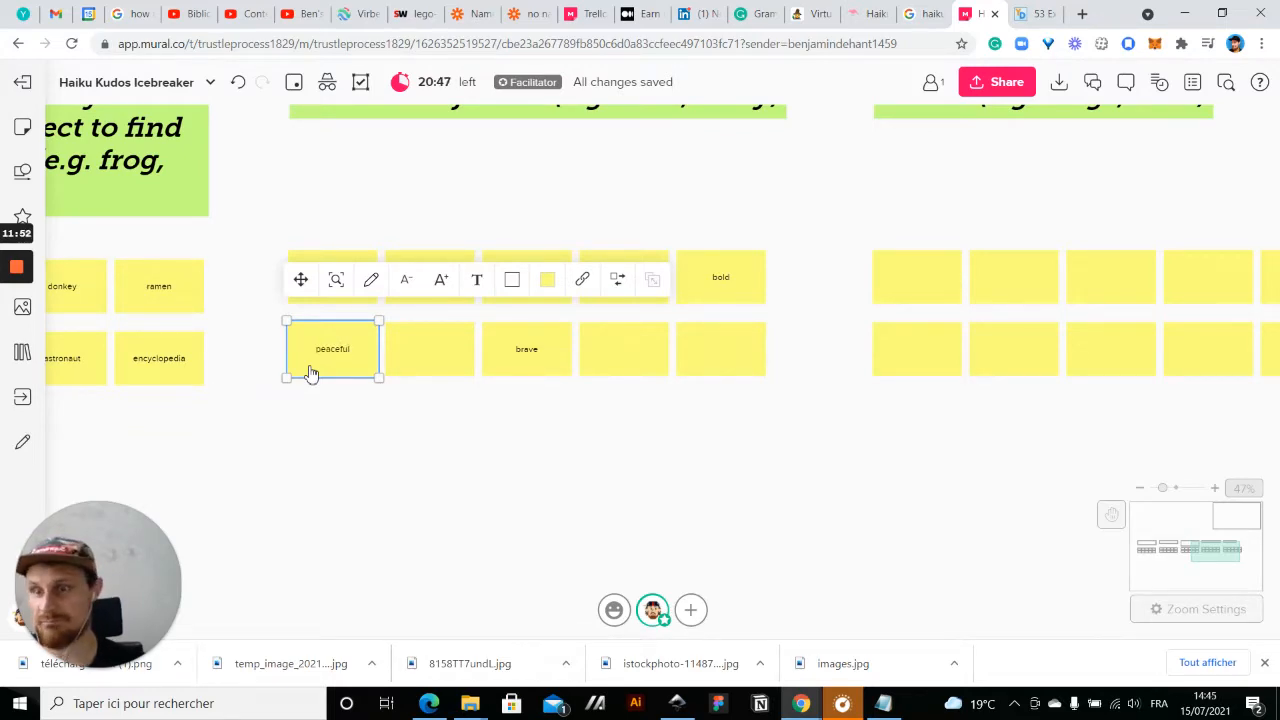
left_click(398, 486)
left_click(529, 284)
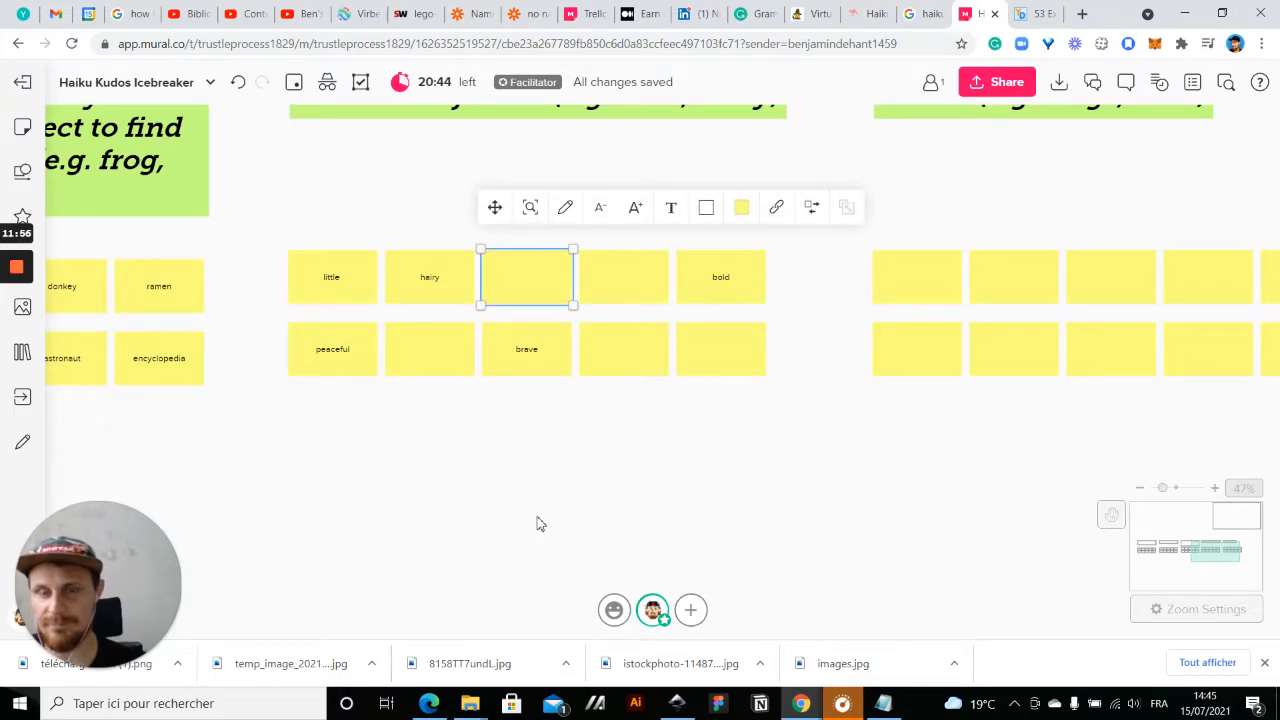
left_click(449, 454)
- Write "smart" on the fourth adjective note and "curious" on the second adjective note of the second row
left_click(618, 358)
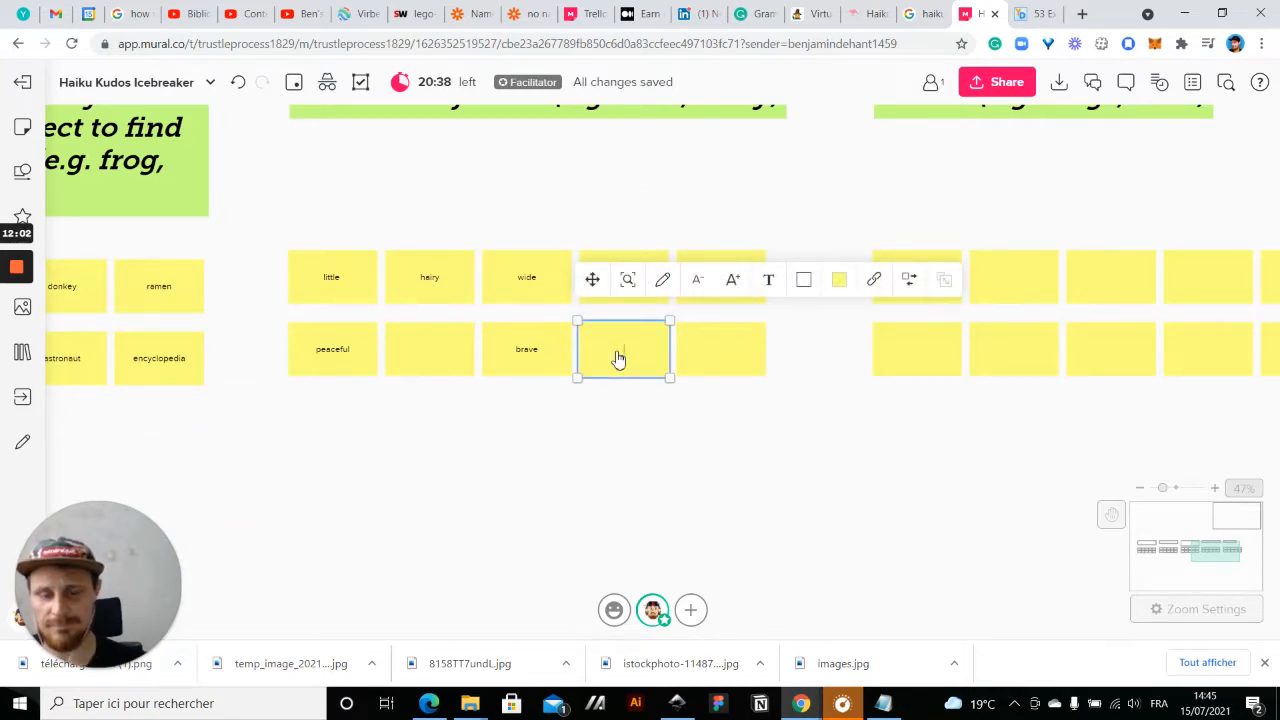
type("smart")
left_click(413, 355)
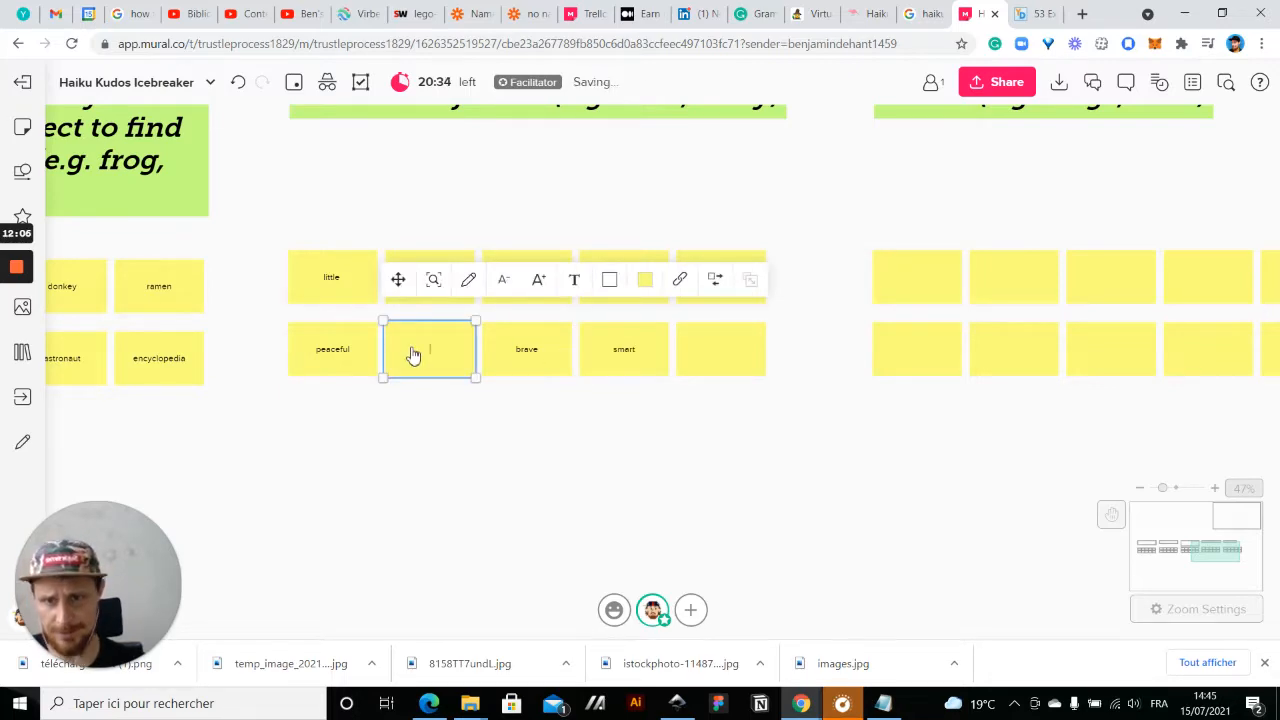
type("curious")
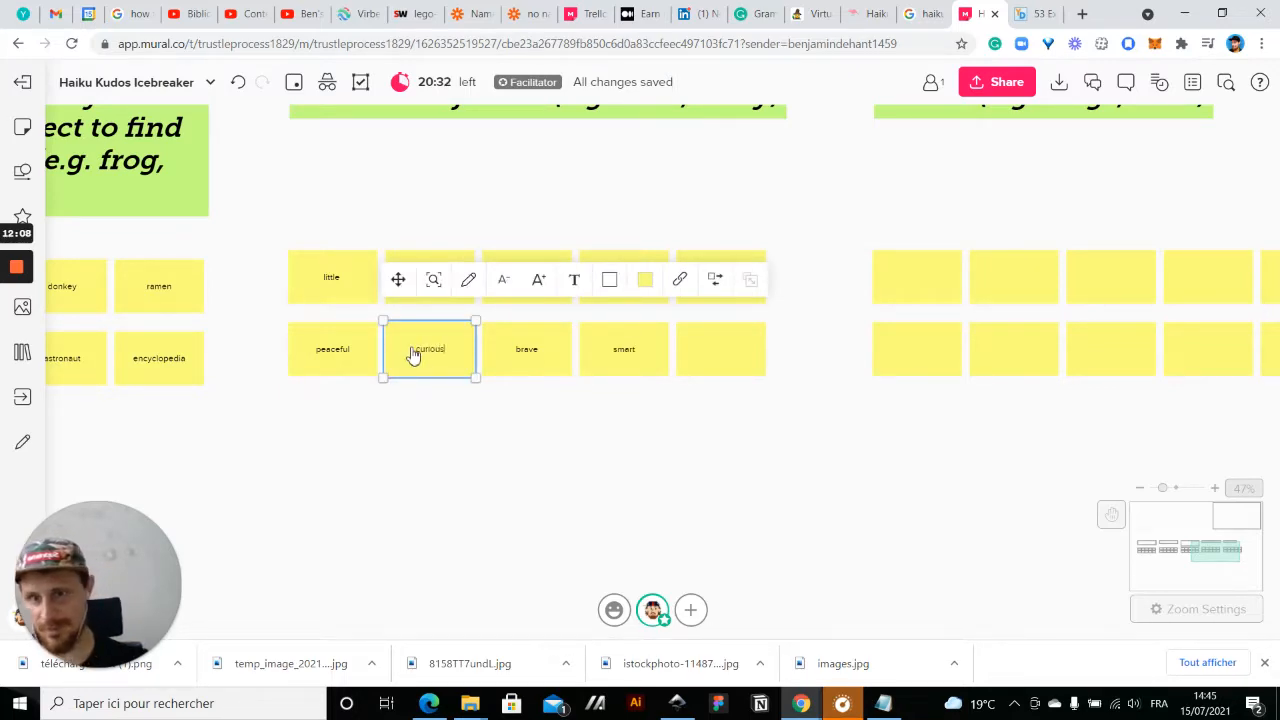
left_click(571, 474)
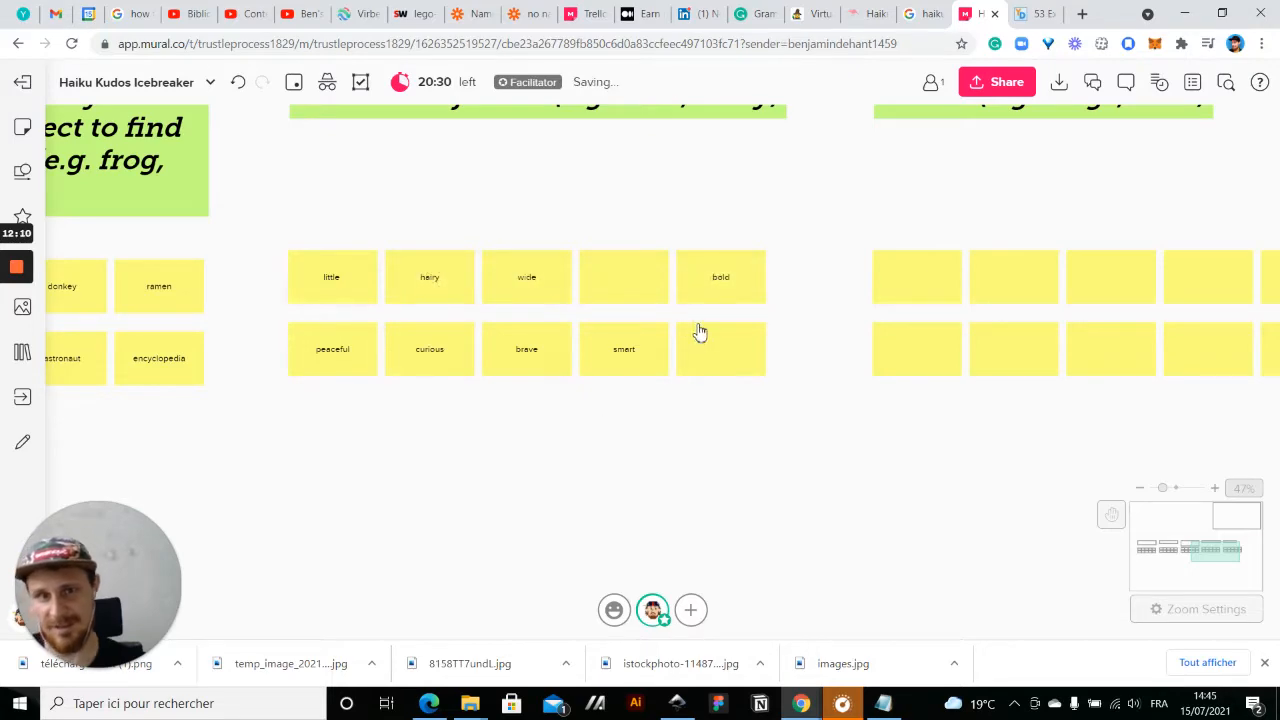
- Fill the last two empty adjective notes with "dumb" in the first row and "pinky" in the second row
left_click(629, 294)
type("dull")
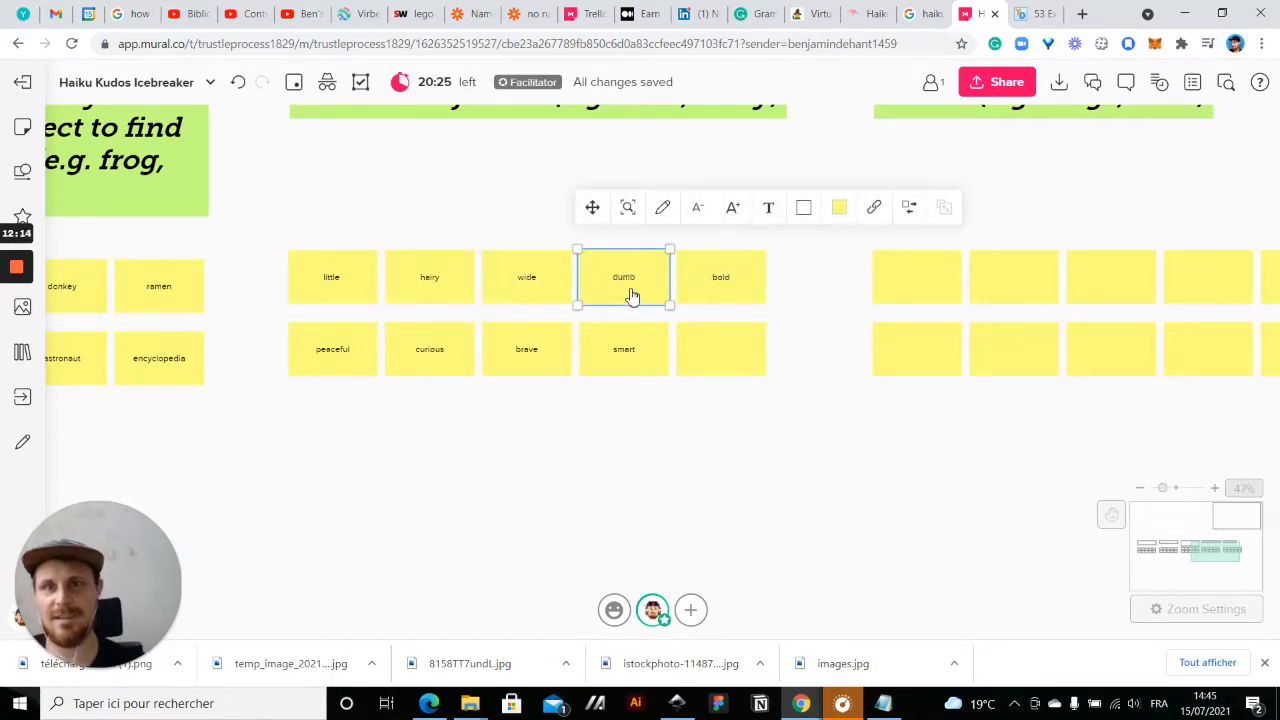
left_click(711, 357)
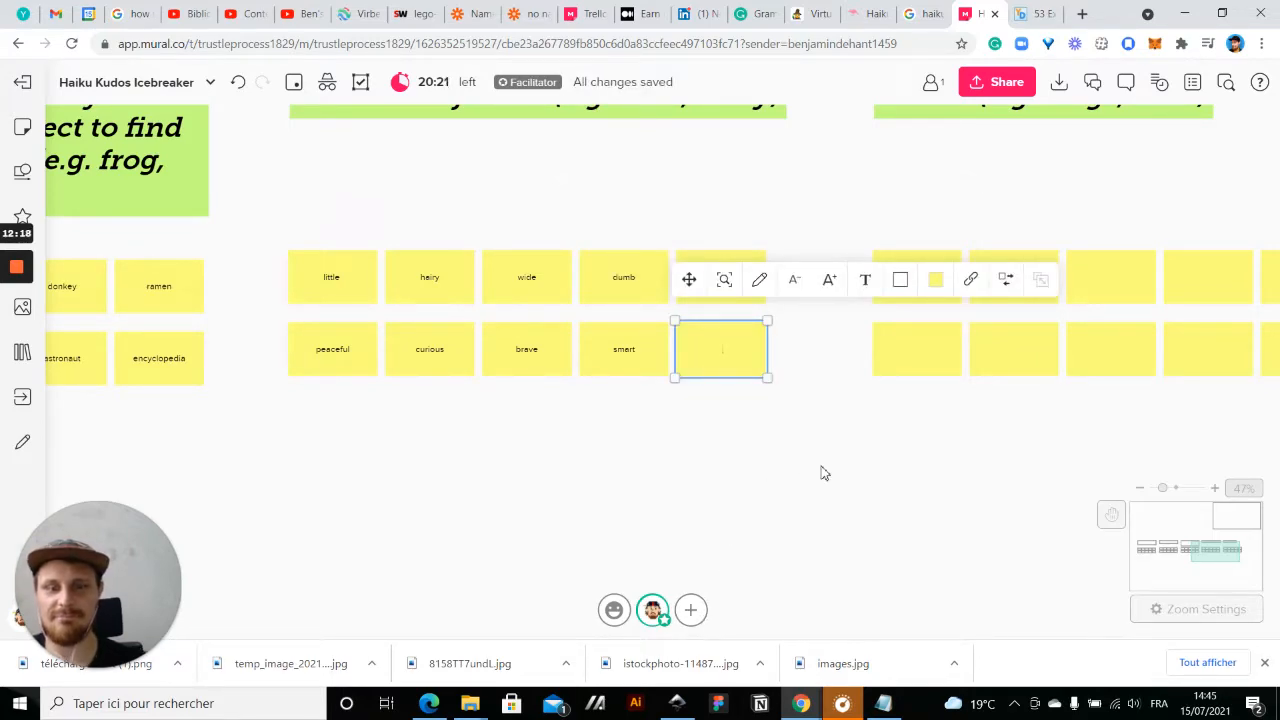
type("pinky")
left_click(734, 494)
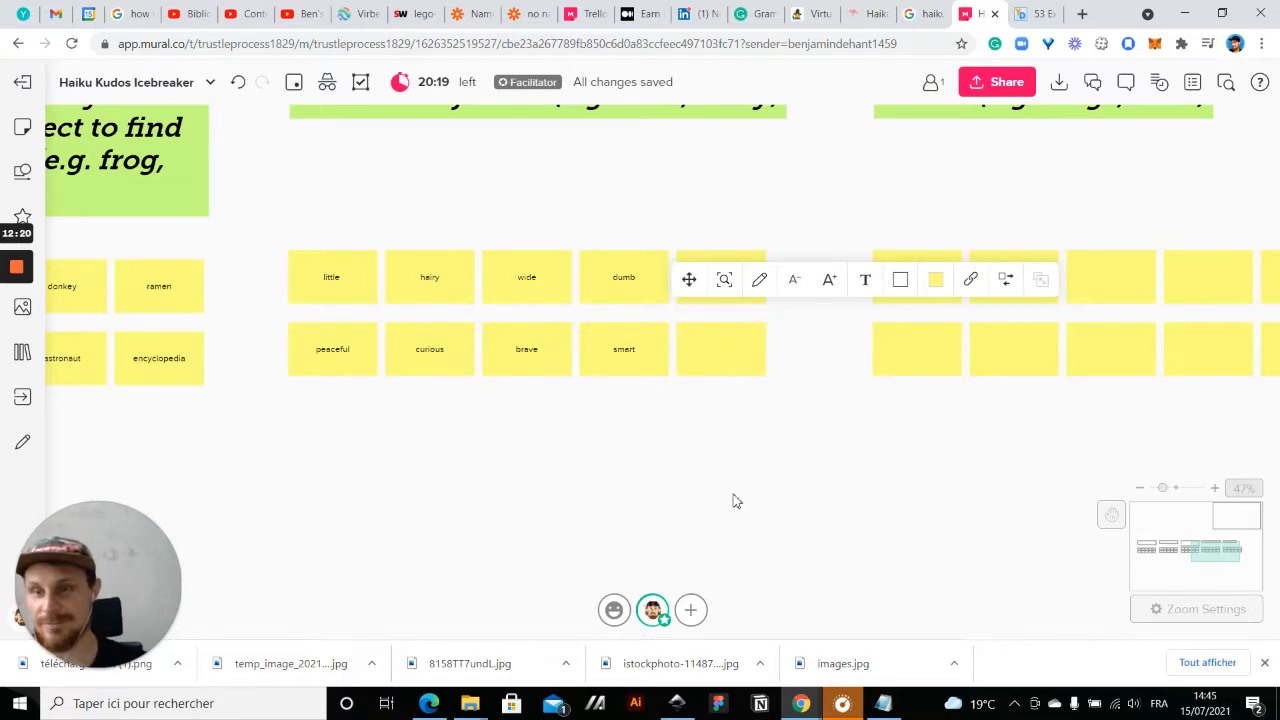
- Under the "A verb" prompt, write "sing" and "runs" on the first two sticky notes of the first row
scroll(733, 494, "down", 3)
left_click_drag(936, 502, 543, 477)
scroll(768, 412, "up", 2)
left_click(418, 272)
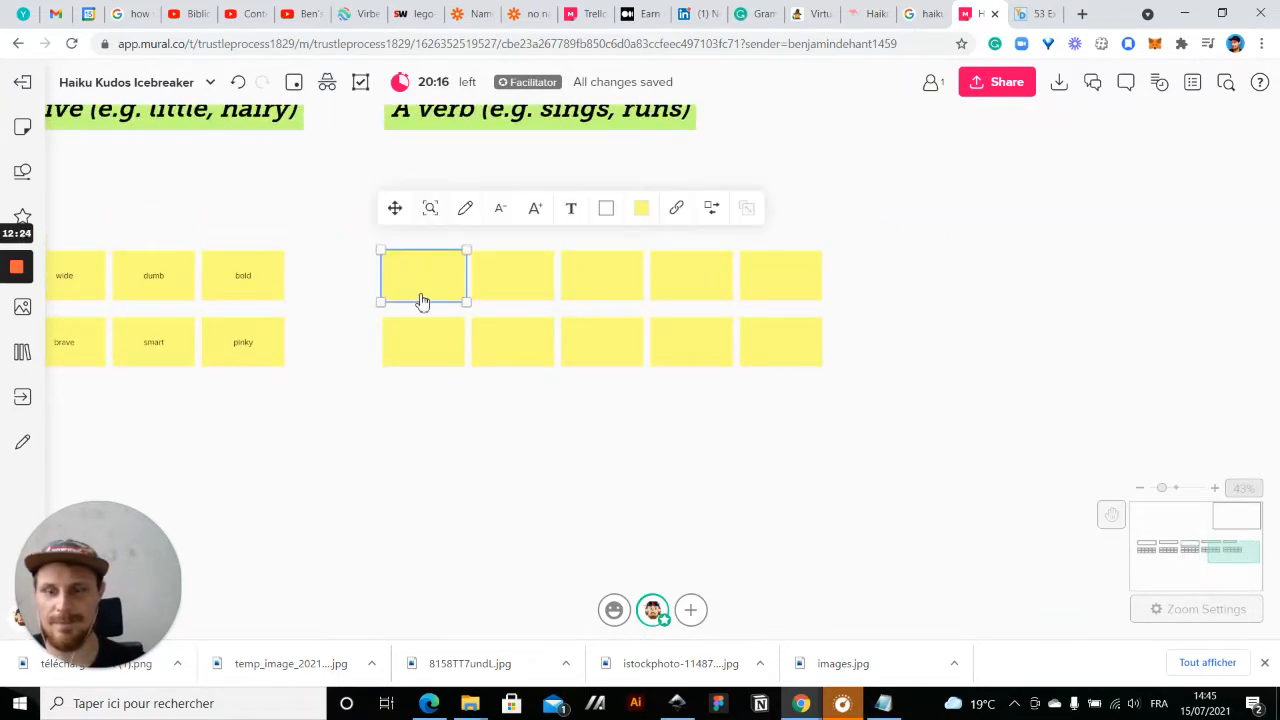
left_click(514, 277)
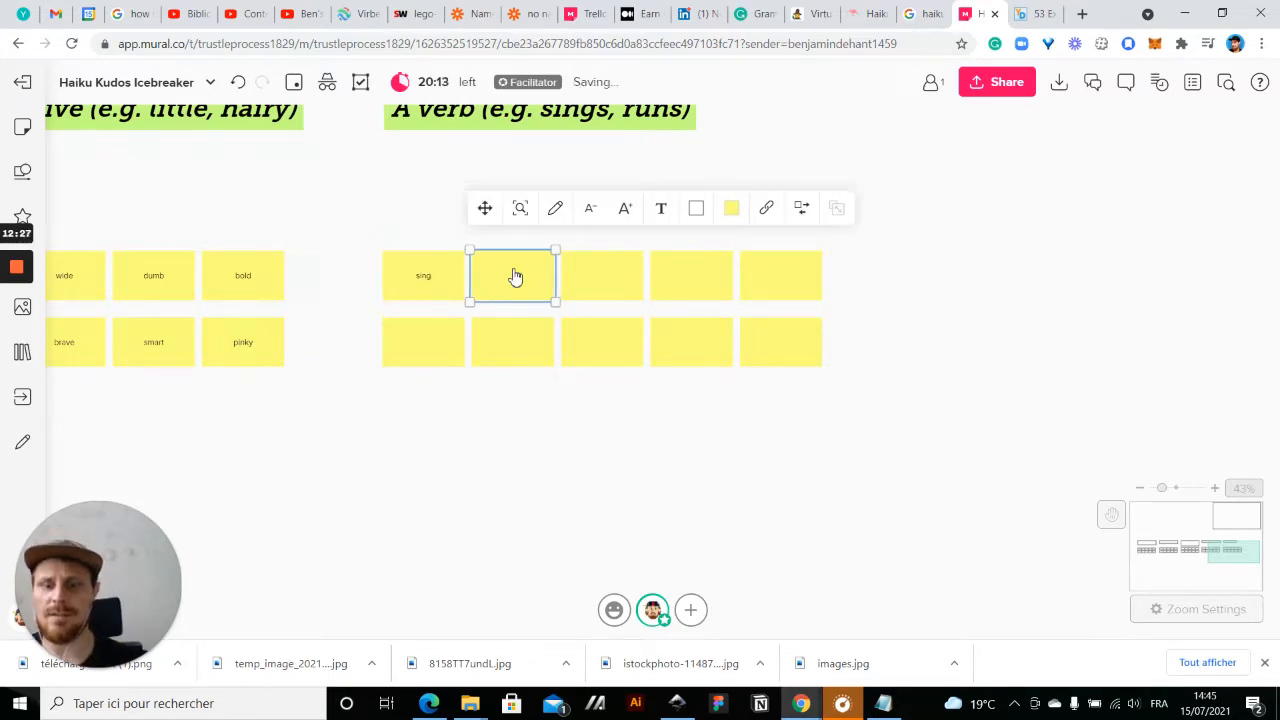
left_click(520, 423)
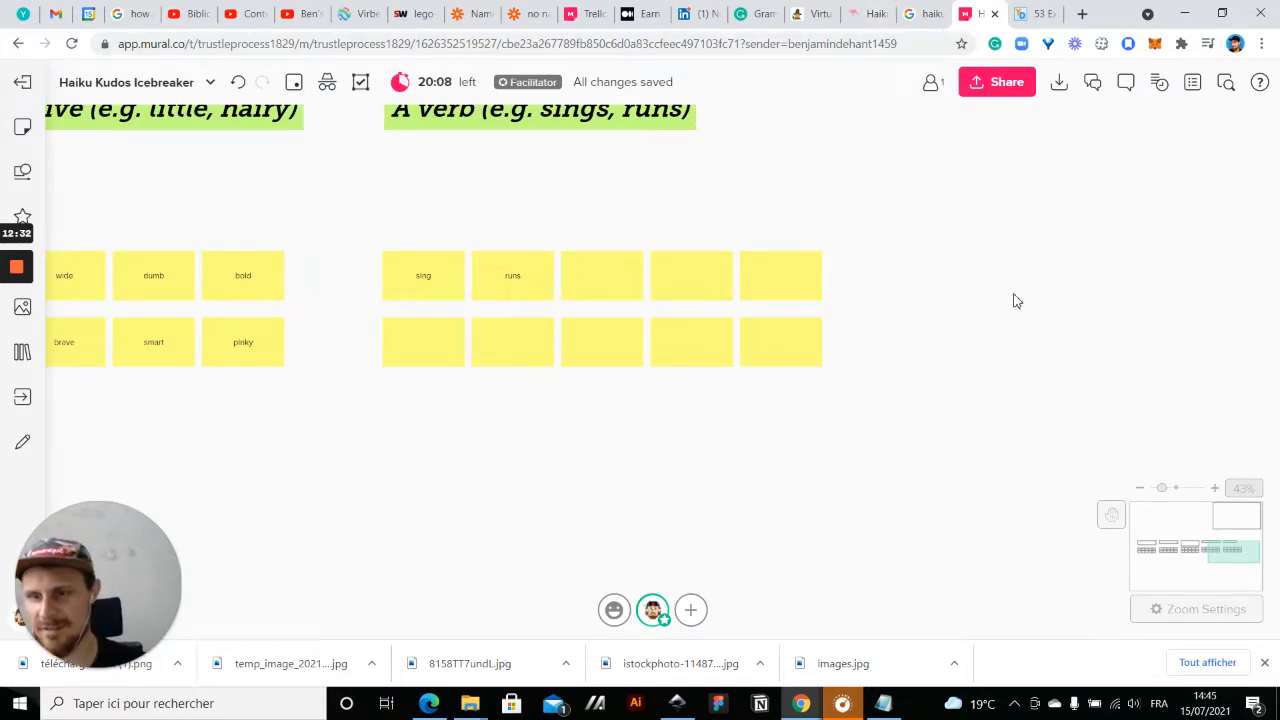
left_click_drag(851, 420, 920, 400)
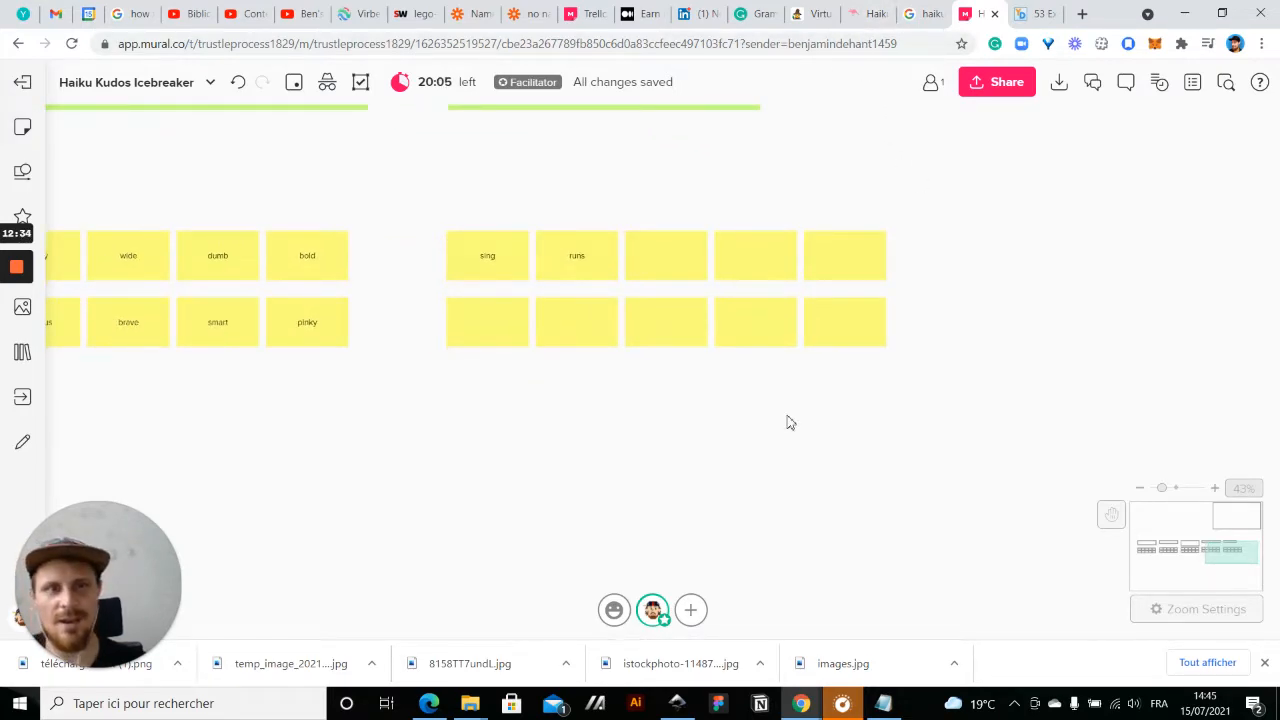
scroll(749, 437, "down", 3)
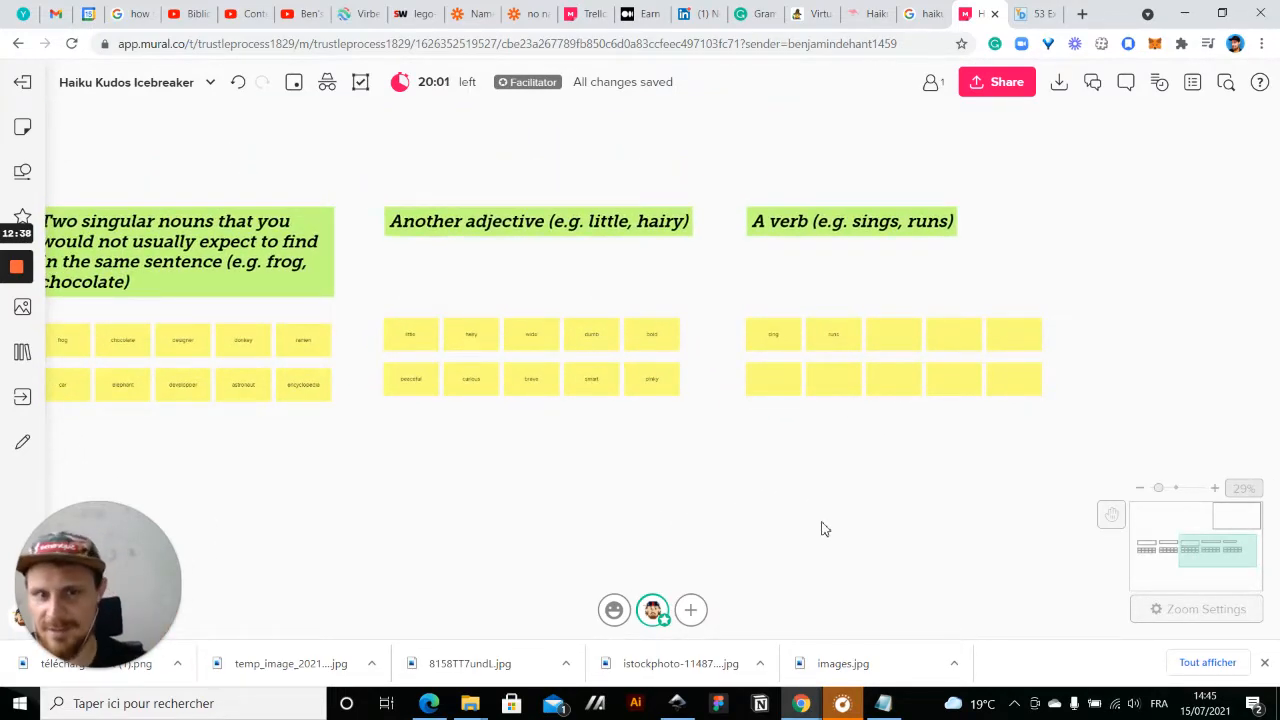
left_click_drag(823, 529, 700, 514)
scroll(877, 400, "up", 2)
left_click_drag(760, 477, 623, 489)
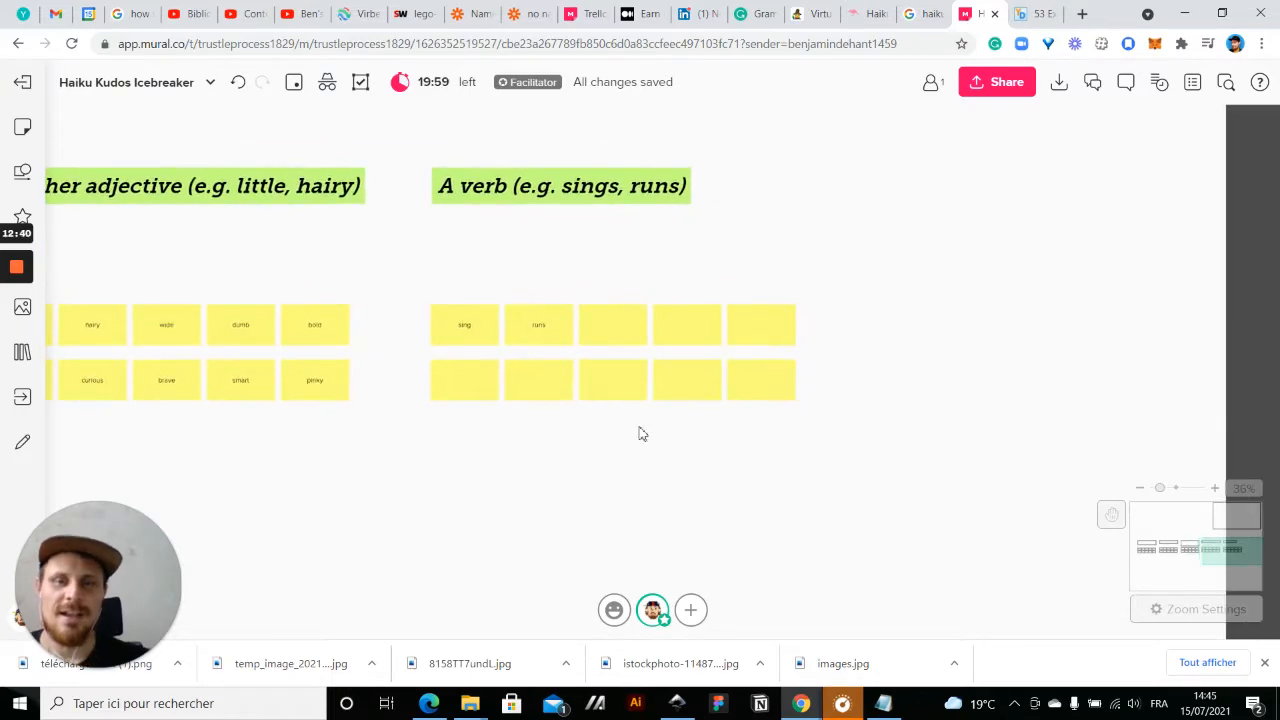
scroll(649, 286, "up", 3)
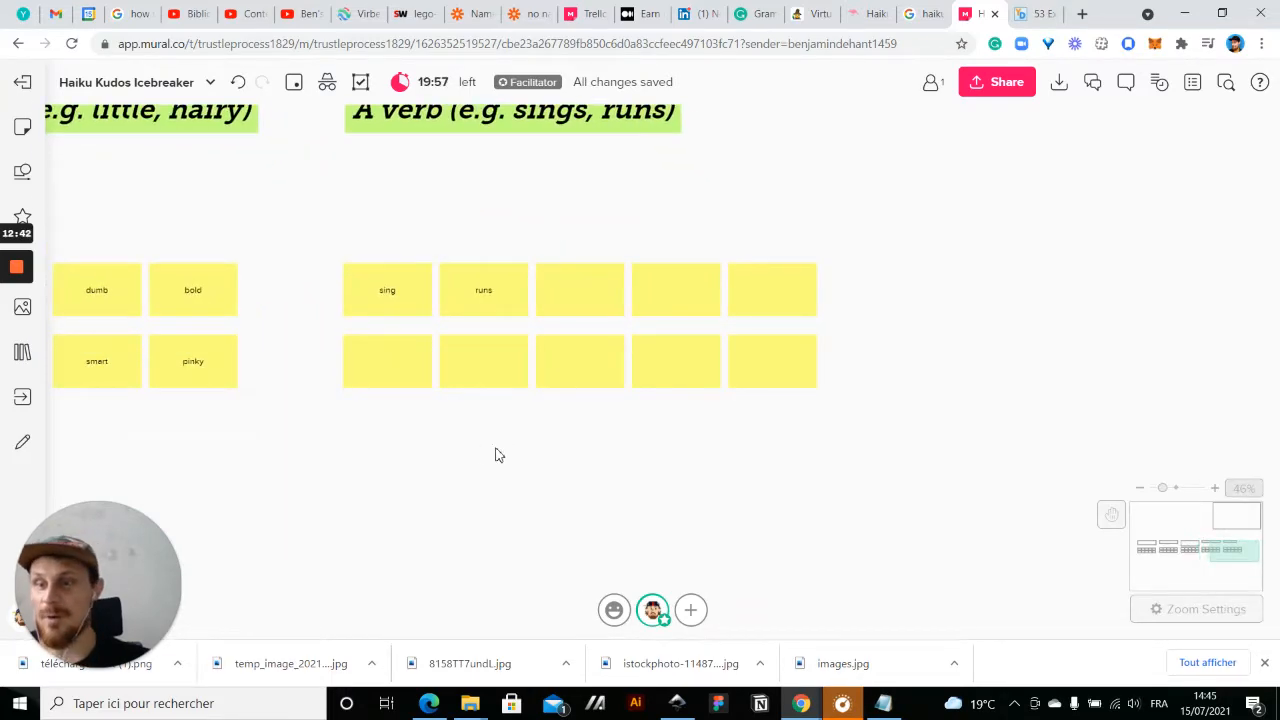
scroll(543, 474, "down", 2)
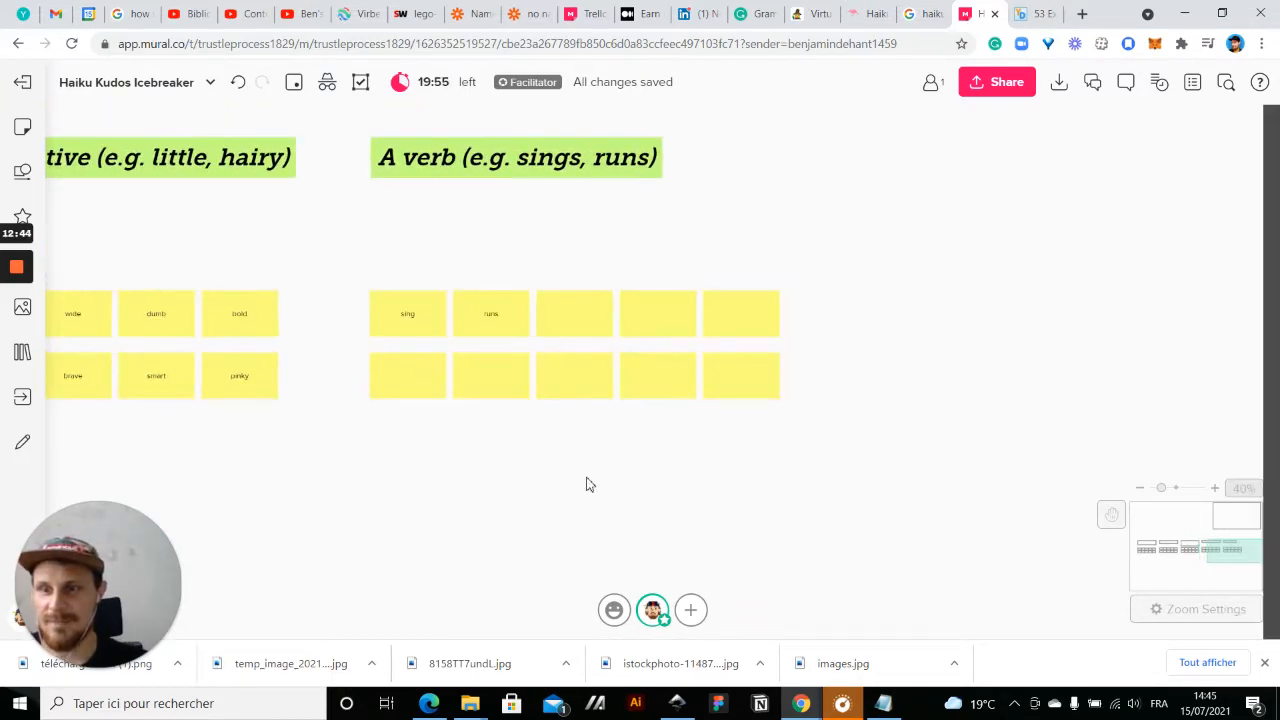
left_click_drag(589, 483, 509, 457)
scroll(543, 230, "up", 2)
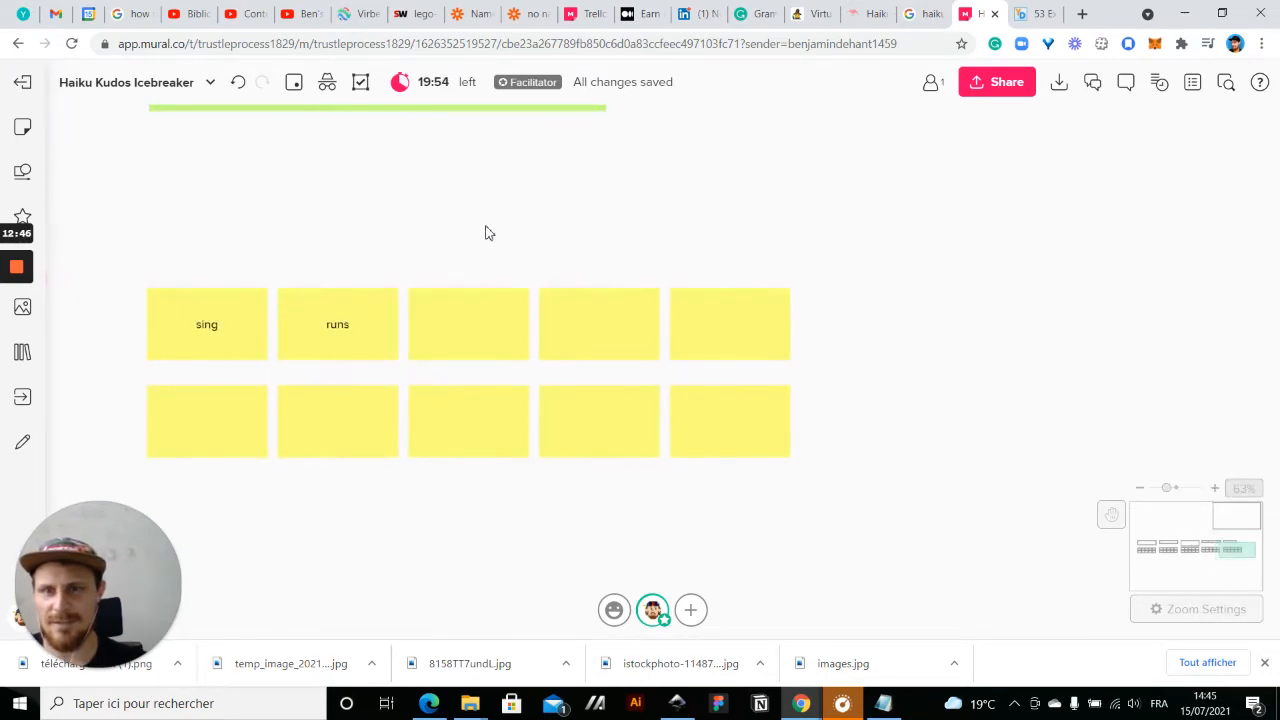
- Change the word on the first verb note to "sings" to match the form used in the prompt
scroll(640, 137, "down", 1)
left_click_drag(548, 224, 602, 328)
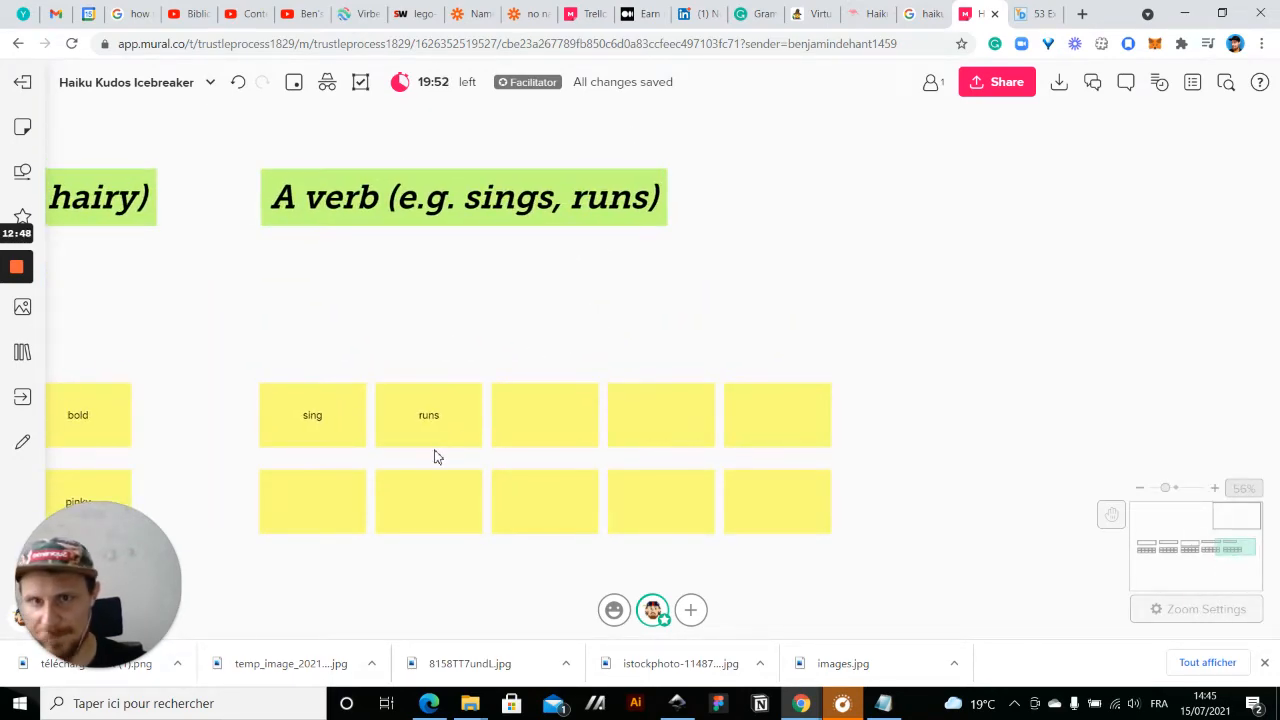
double_click(338, 430)
left_click(332, 423)
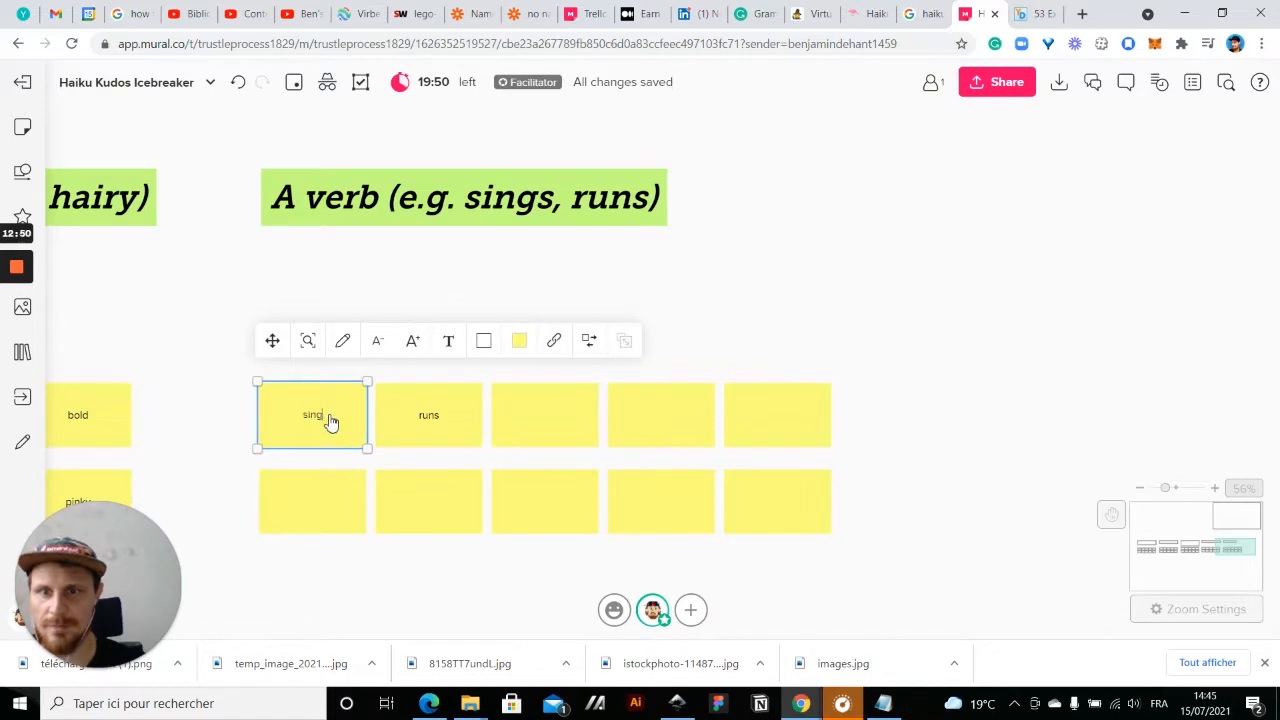
type("s")
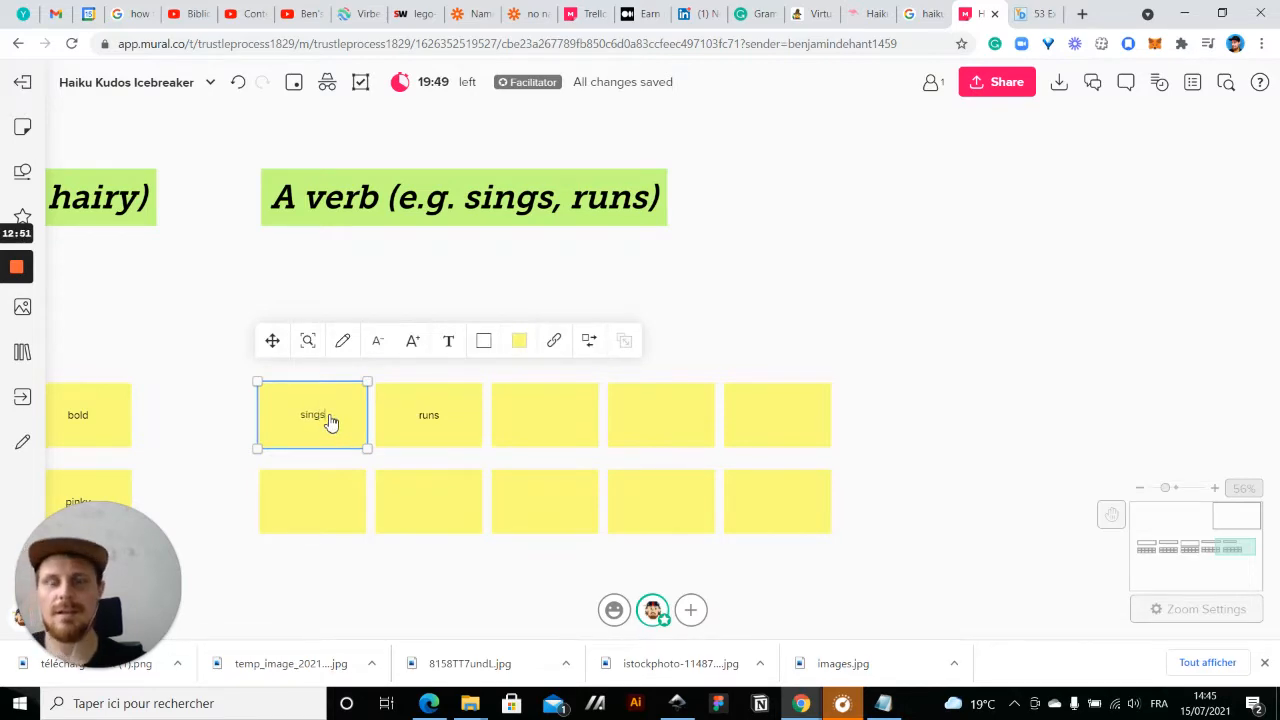
- Write "cry" on the fourth verb note of the first row and "dance" on the second note of the second row
double_click(680, 437)
type("cry")
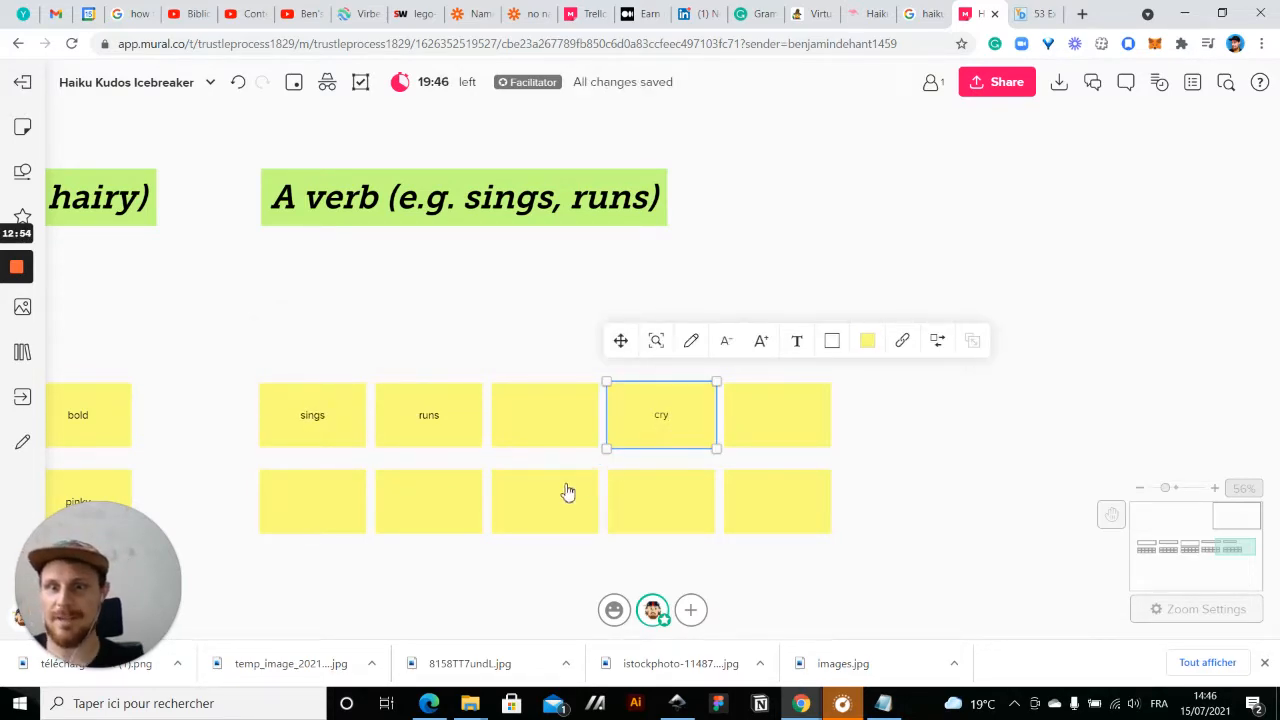
left_click(408, 532)
type("dance")
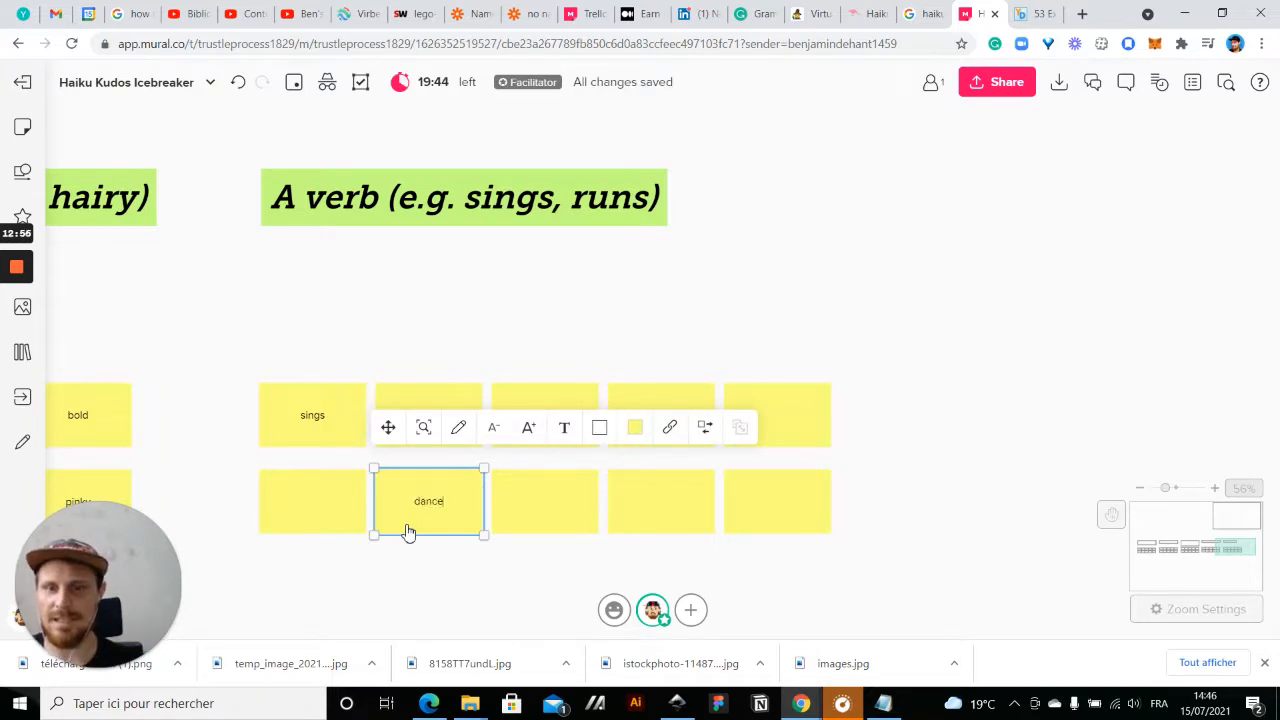
left_click(408, 574)
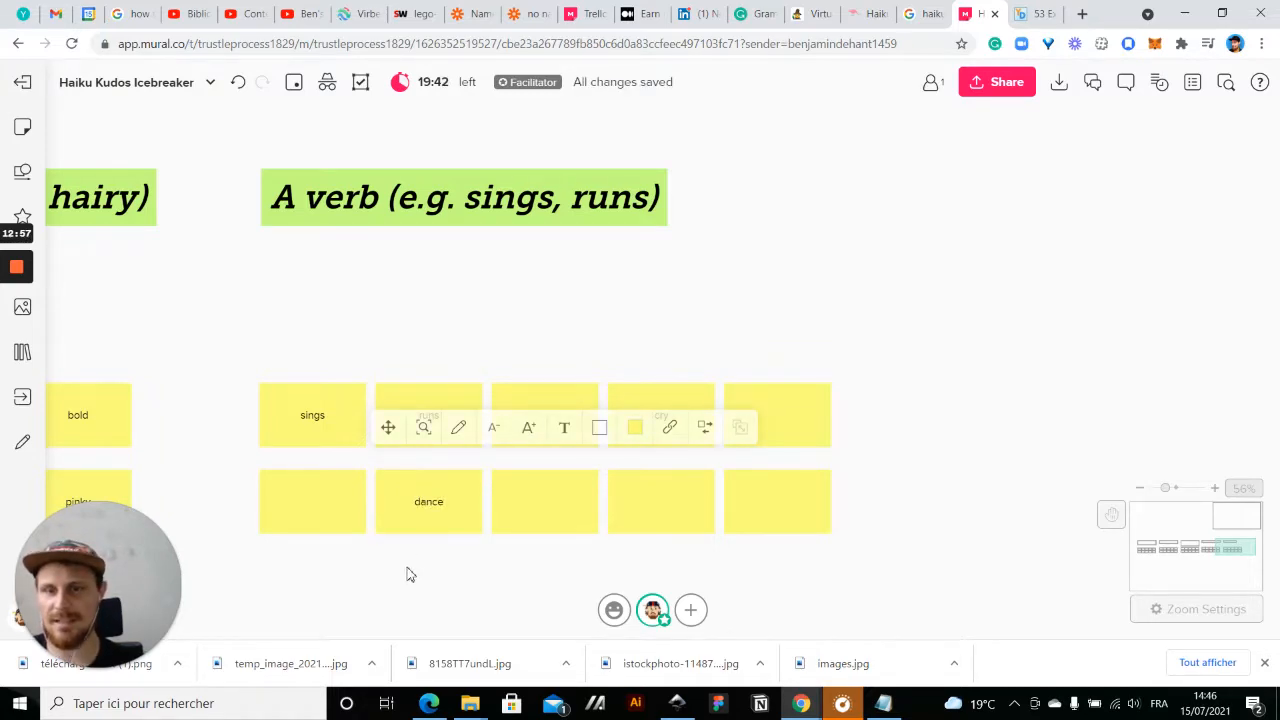
- In the second row of verb notes, write "roll" on the fifth note, "fly" on the first and "fall" on the third
left_click(781, 517)
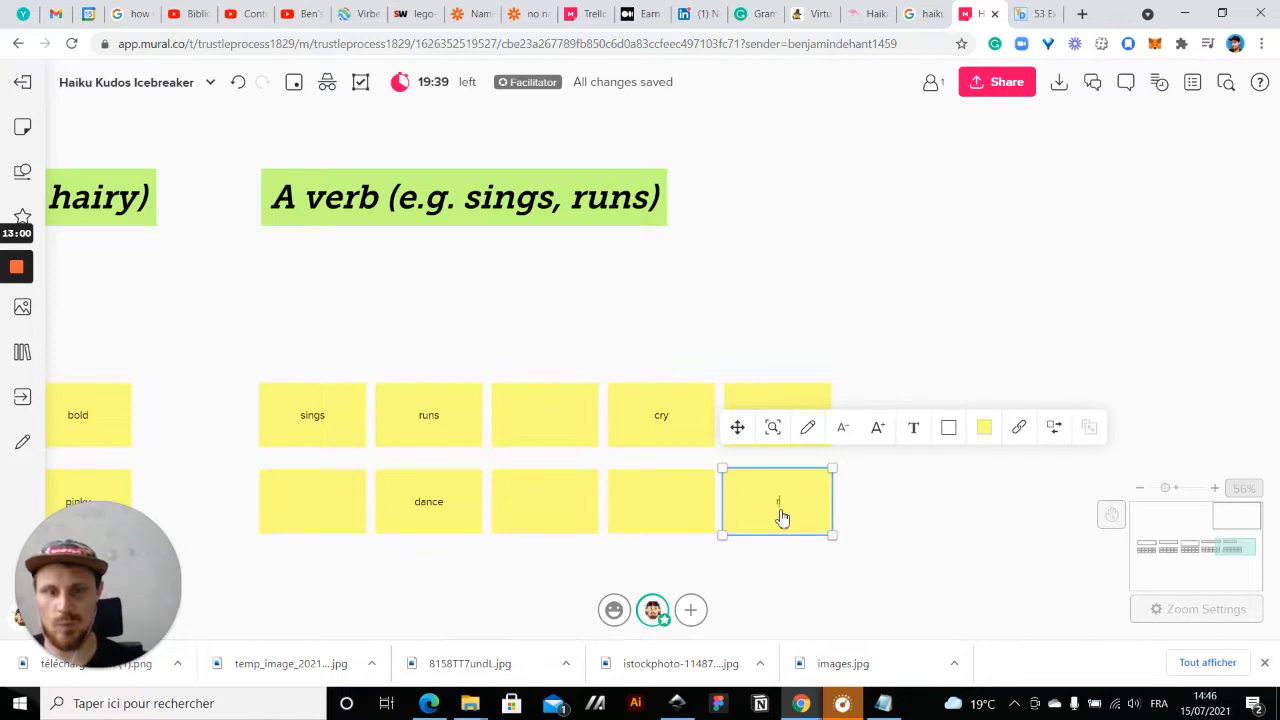
left_click(323, 517)
type("fly")
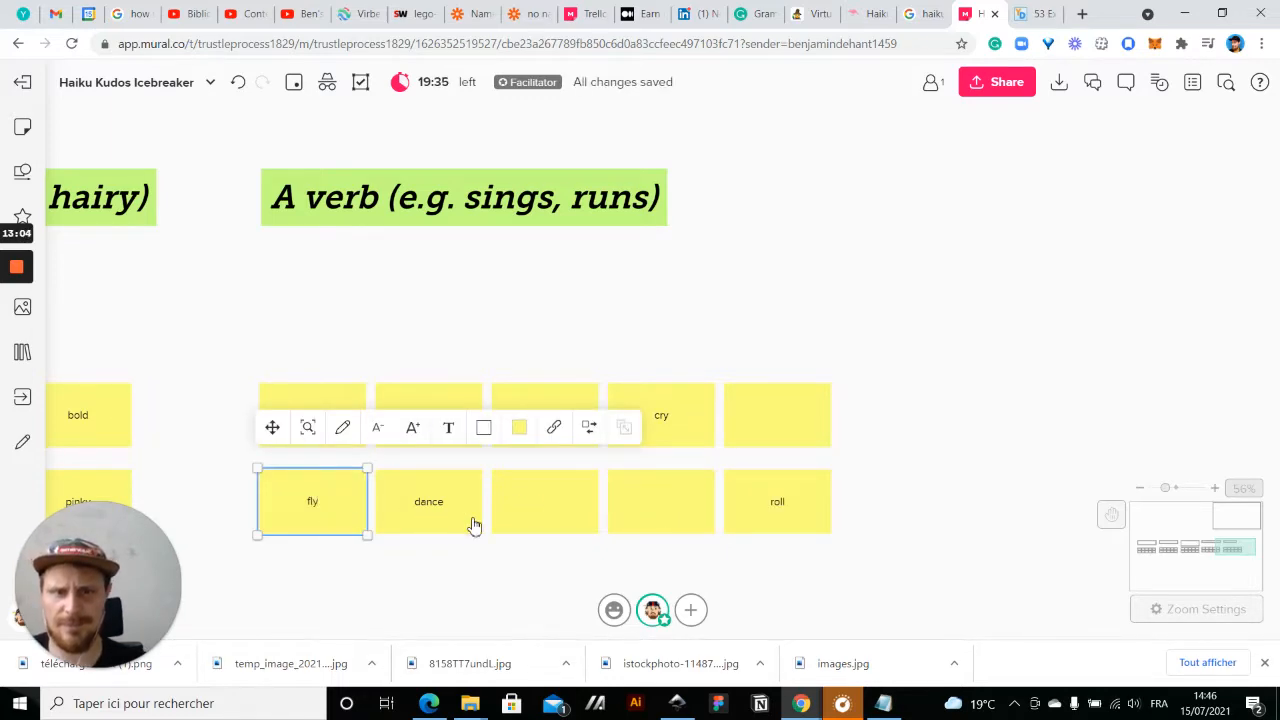
left_click(528, 523)
type("fall")
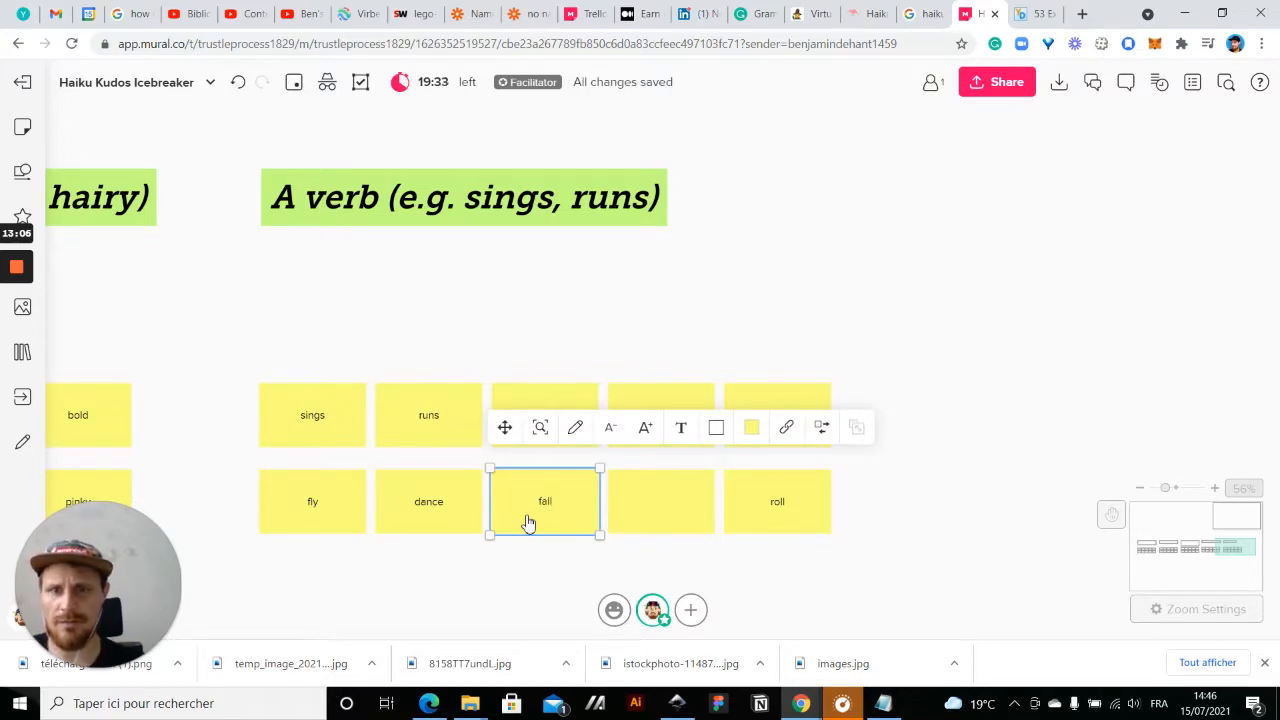
left_click(584, 318)
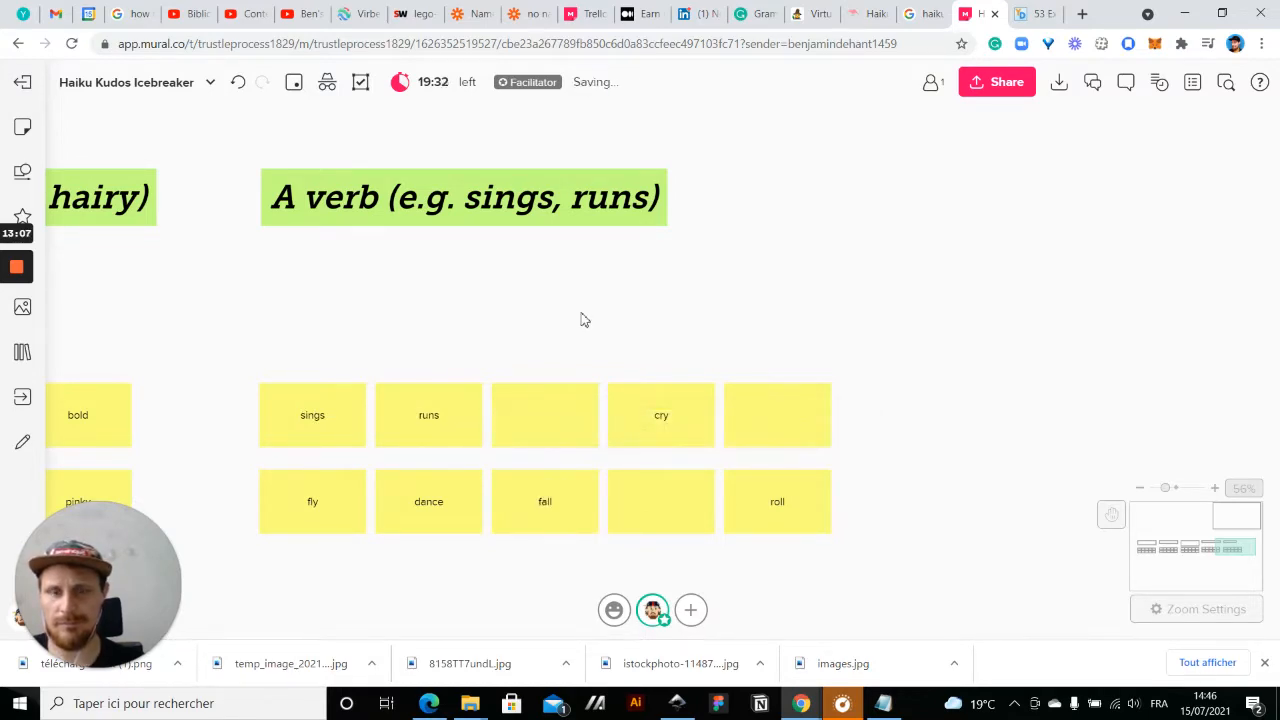
- Write "speak" on the empty third verb note of the first row
left_click(563, 426)
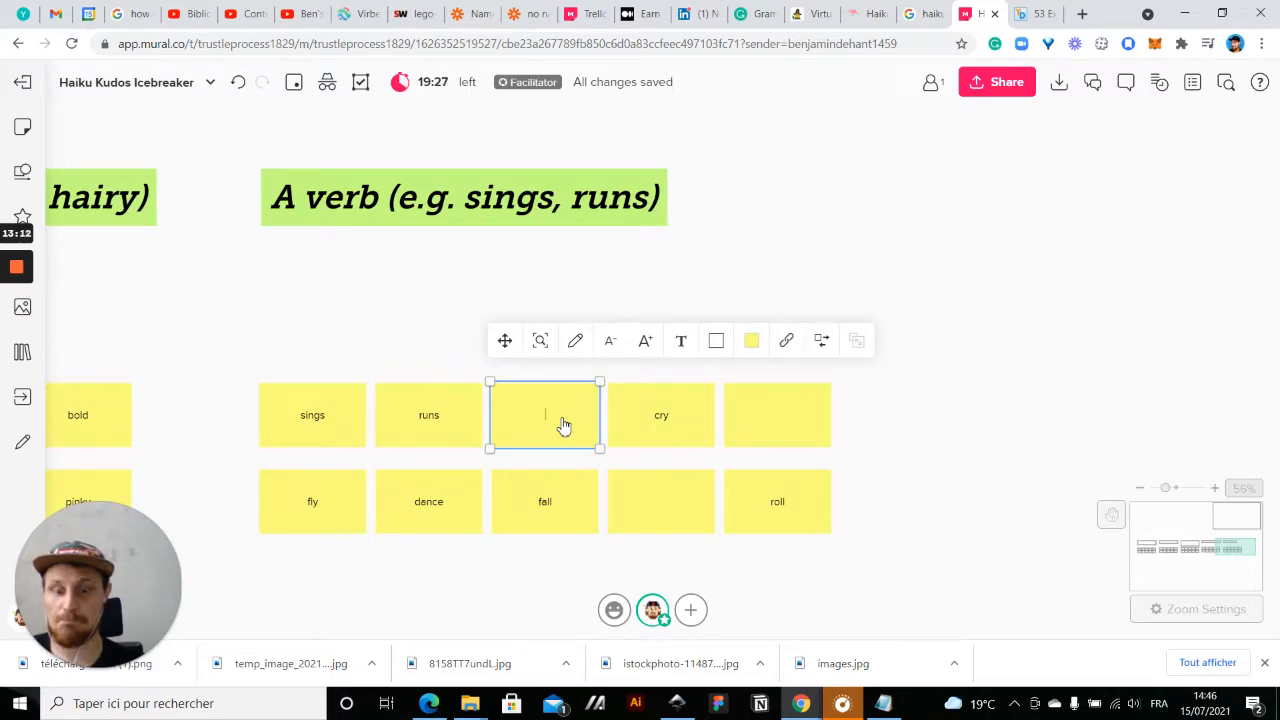
type("speak")
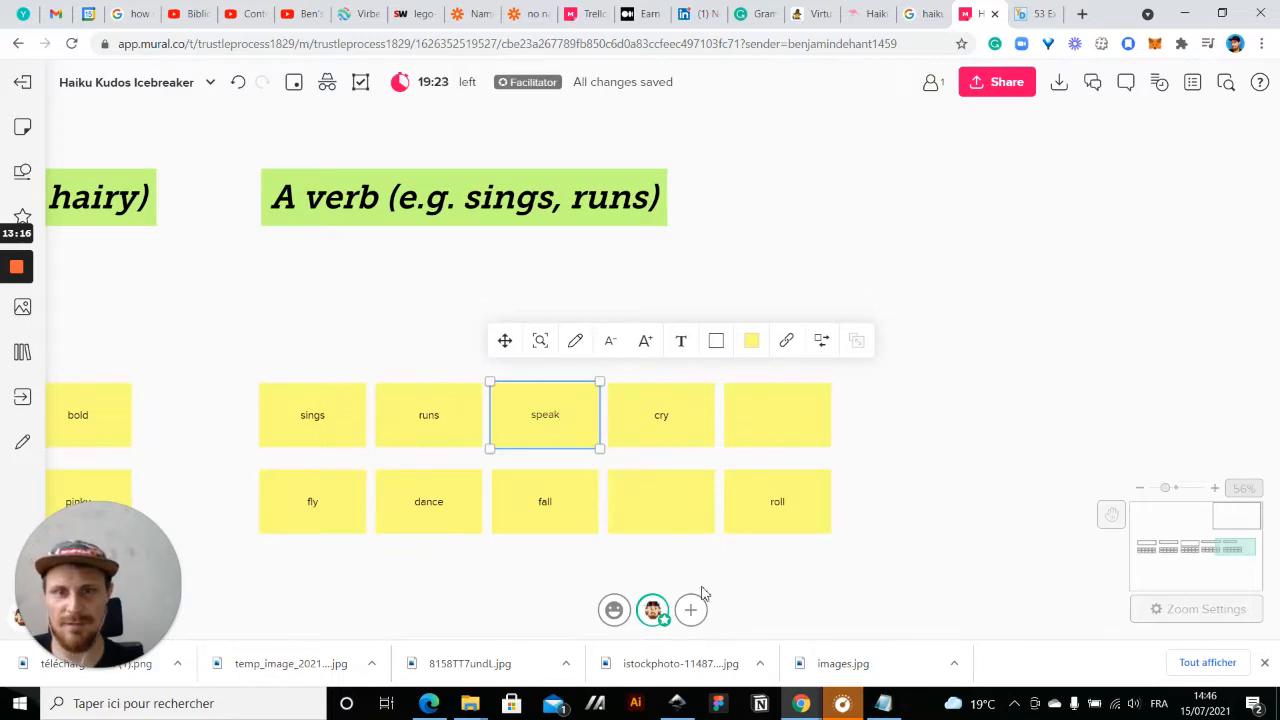
left_click(1010, 441)
- Review the words already filled in under the noun, second adjective and verb prompts
scroll(923, 337, "down", 2)
scroll(923, 337, "down", 1)
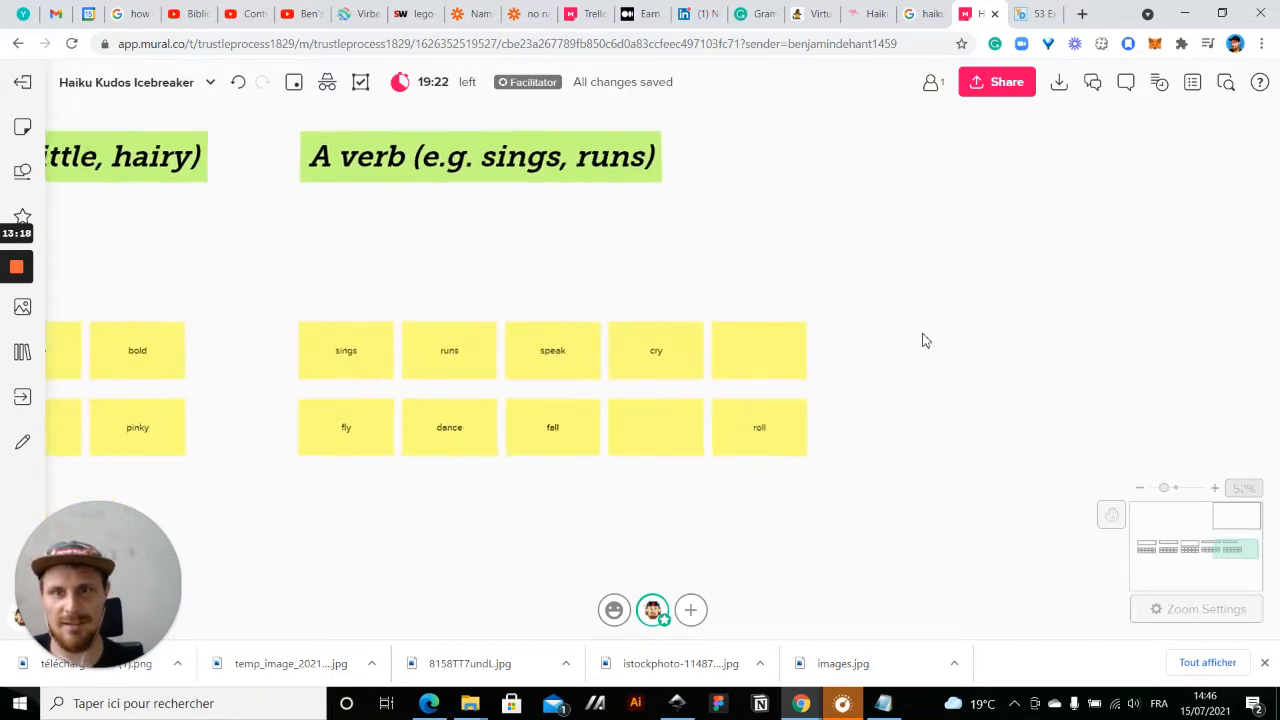
left_click_drag(754, 280, 834, 229)
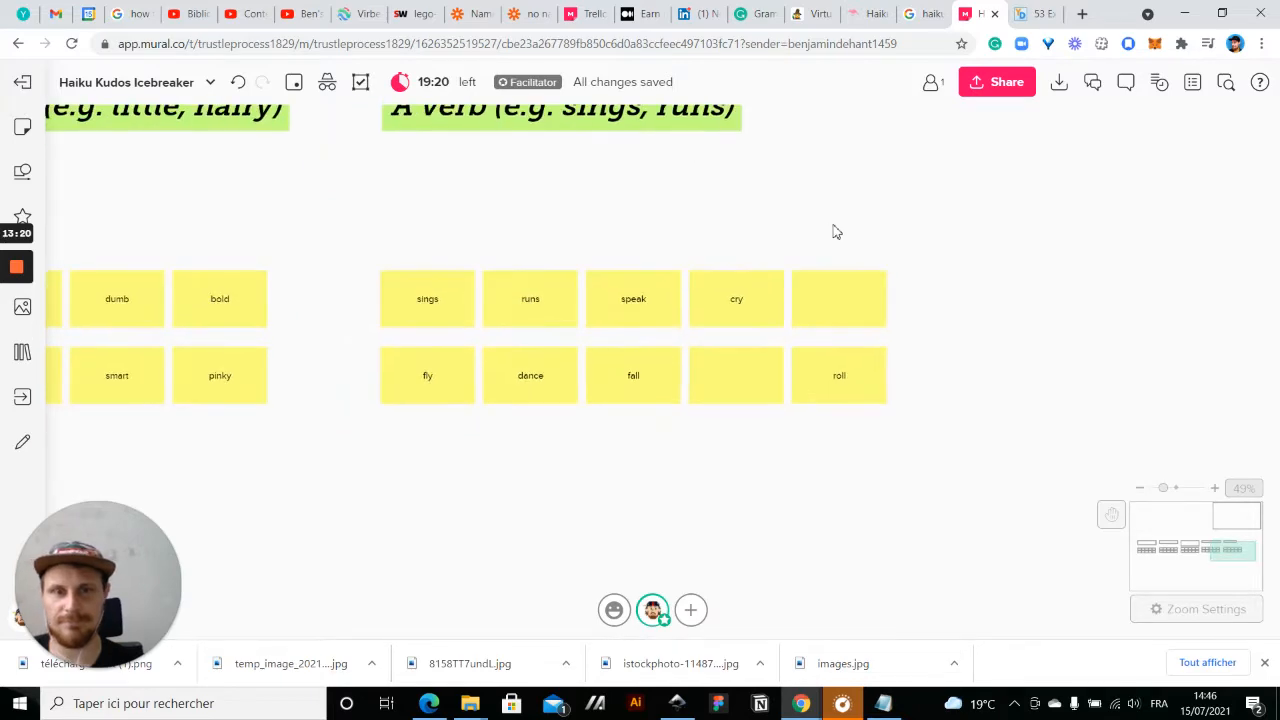
scroll(833, 225, "down", 2)
left_click_drag(331, 481, 734, 548)
left_click_drag(522, 533, 791, 503)
left_click_drag(911, 509, 794, 451)
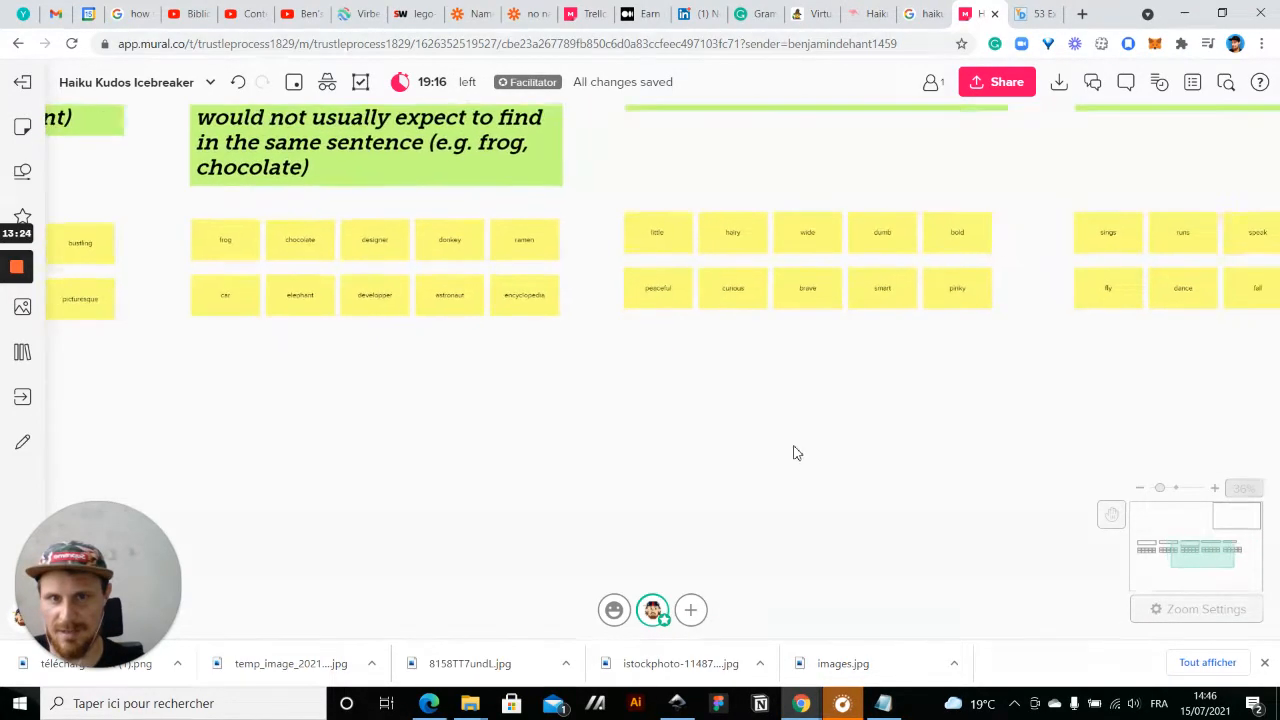
left_click_drag(910, 443, 357, 409)
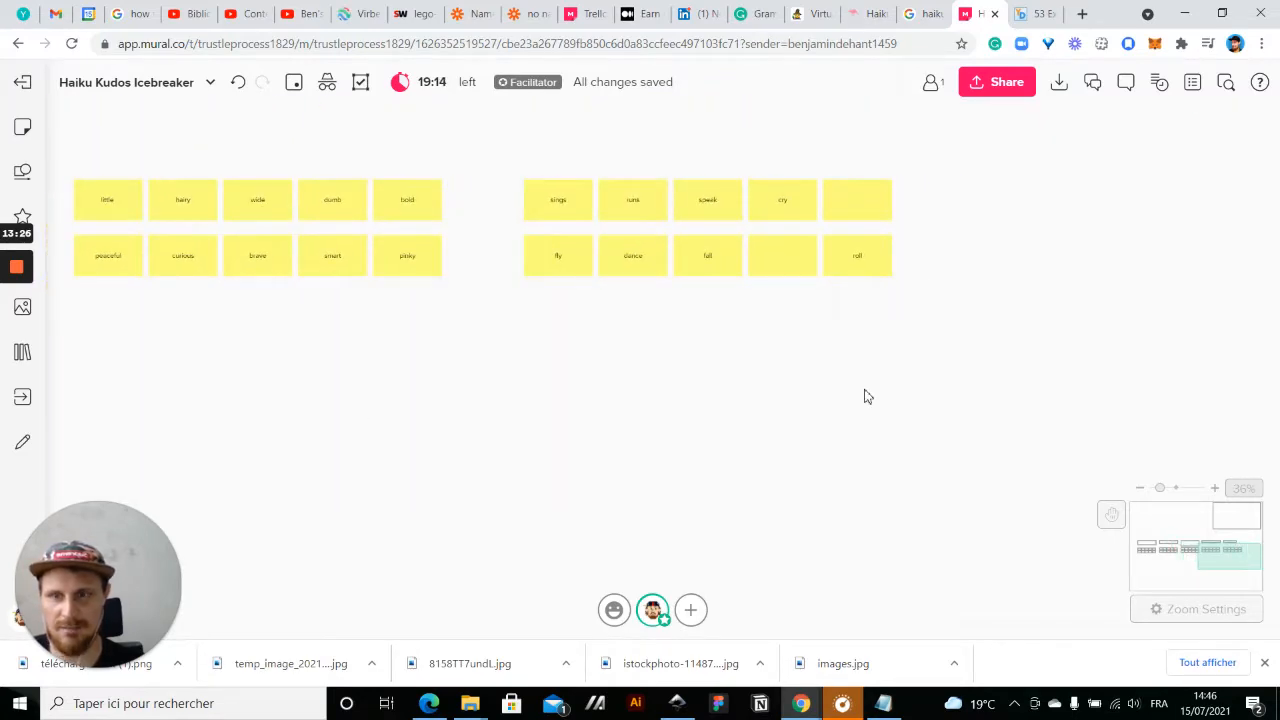
- Write "heat" on the empty fourth verb note of the second row
left_click_drag(866, 394, 672, 536)
scroll(588, 405, "up", 3)
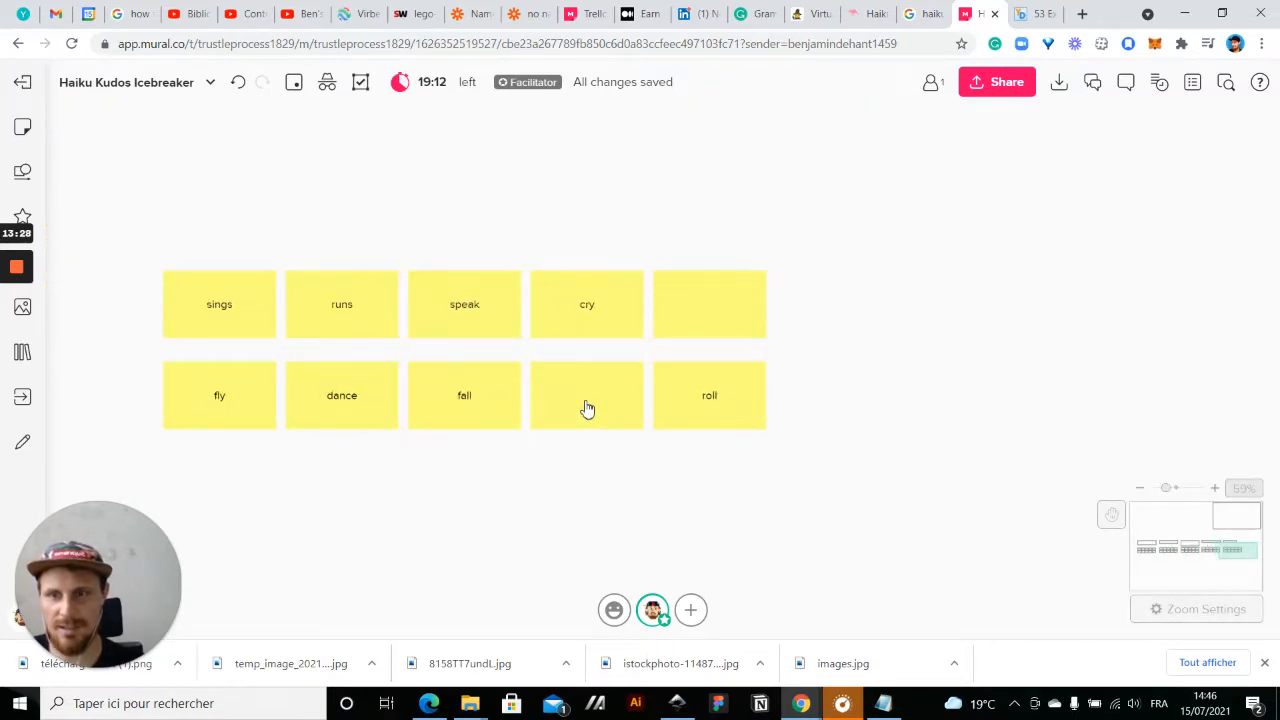
left_click(588, 408)
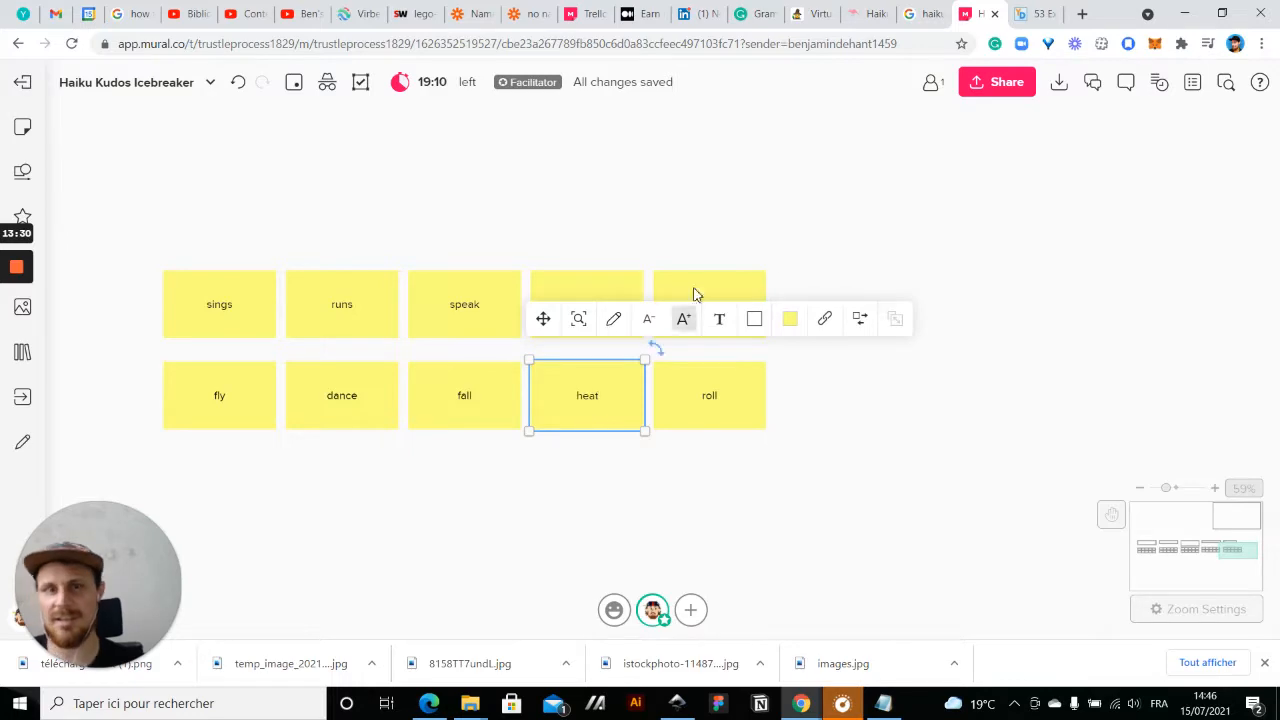
left_click(854, 260)
- Select the empty fifth verb note of the first row and look over all five prompts with their notes
left_click_drag(854, 260, 960, 367)
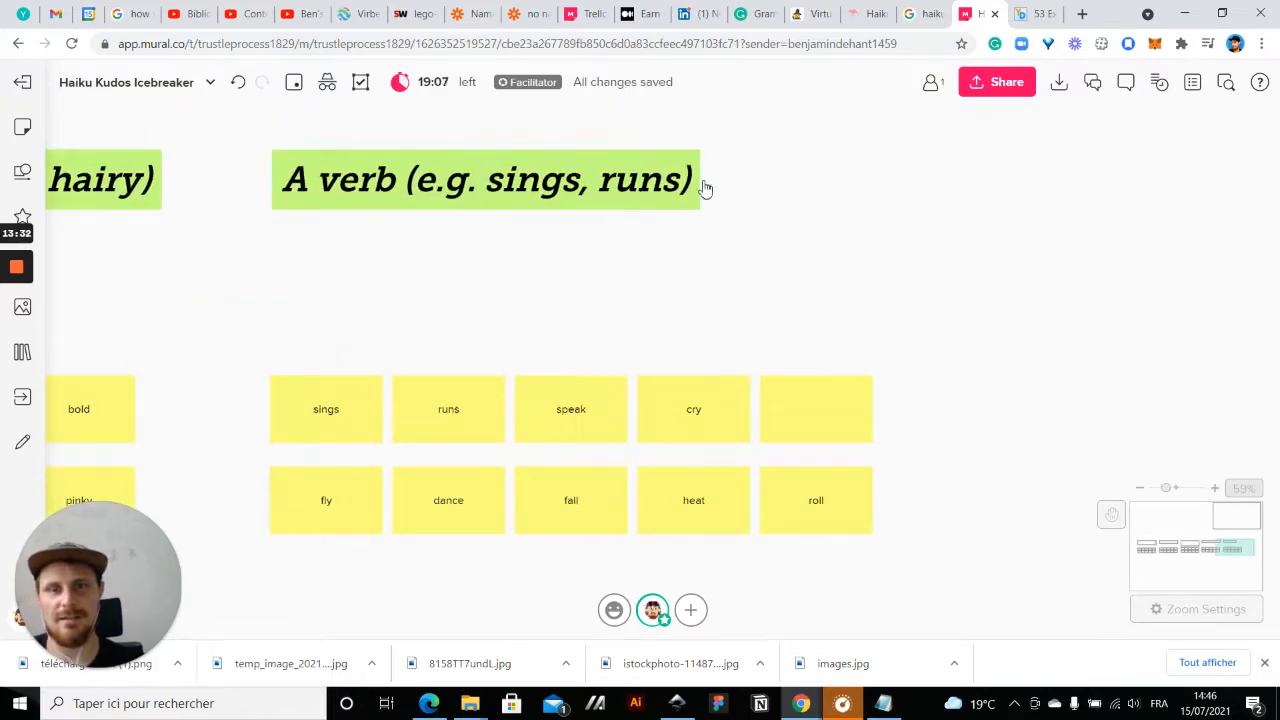
left_click(810, 411)
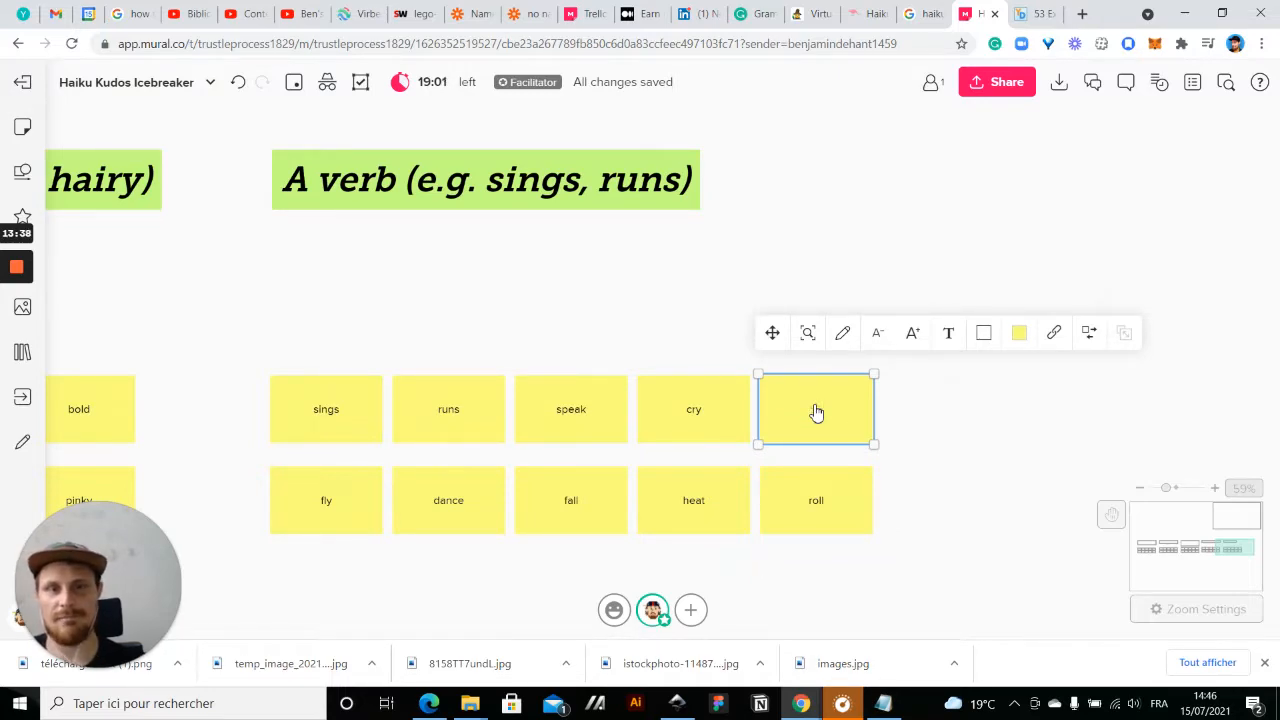
scroll(816, 412, "down", 8)
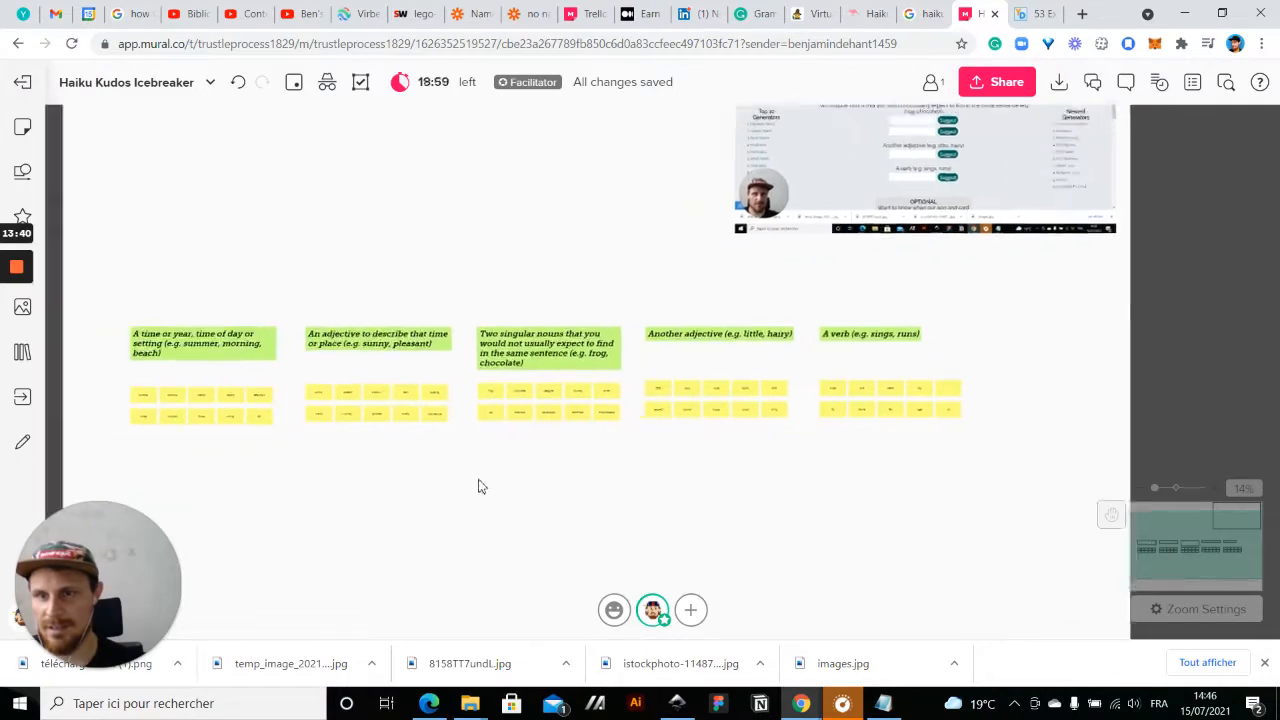
- Look over the five word category headings and their sticky notes, including the adjective and verb columns
scroll(348, 437, "up", 10)
scroll(348, 437, "down", 1)
left_click_drag(747, 466, 251, 488)
left_click_drag(686, 511, 400, 451)
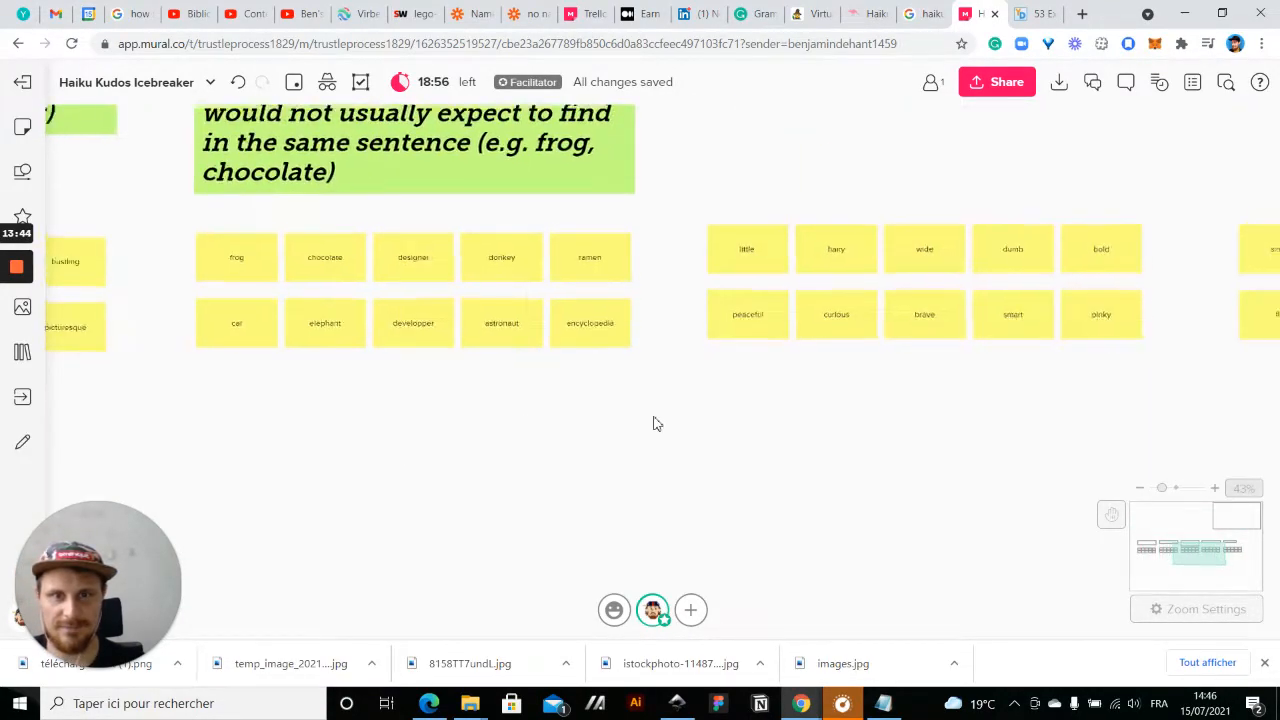
scroll(826, 423, "down", 1)
left_click_drag(826, 423, 260, 414)
left_click(880, 295)
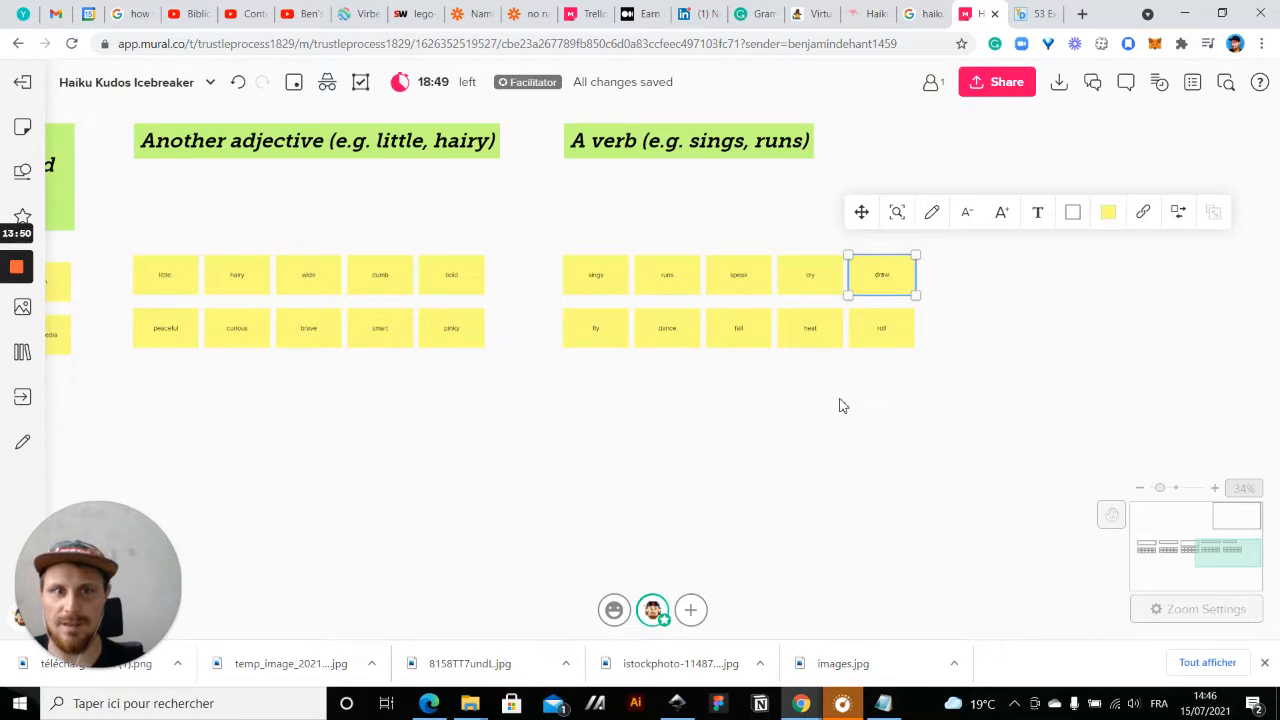
left_click(1086, 349)
scroll(1086, 349, "down", 5)
mouse_move(913, 488)
left_mouse_down()
mouse_move(960, 514)
mouse_move(888, 508)
mouse_move(862, 534)
mouse_move(932, 486)
left_mouse_up()
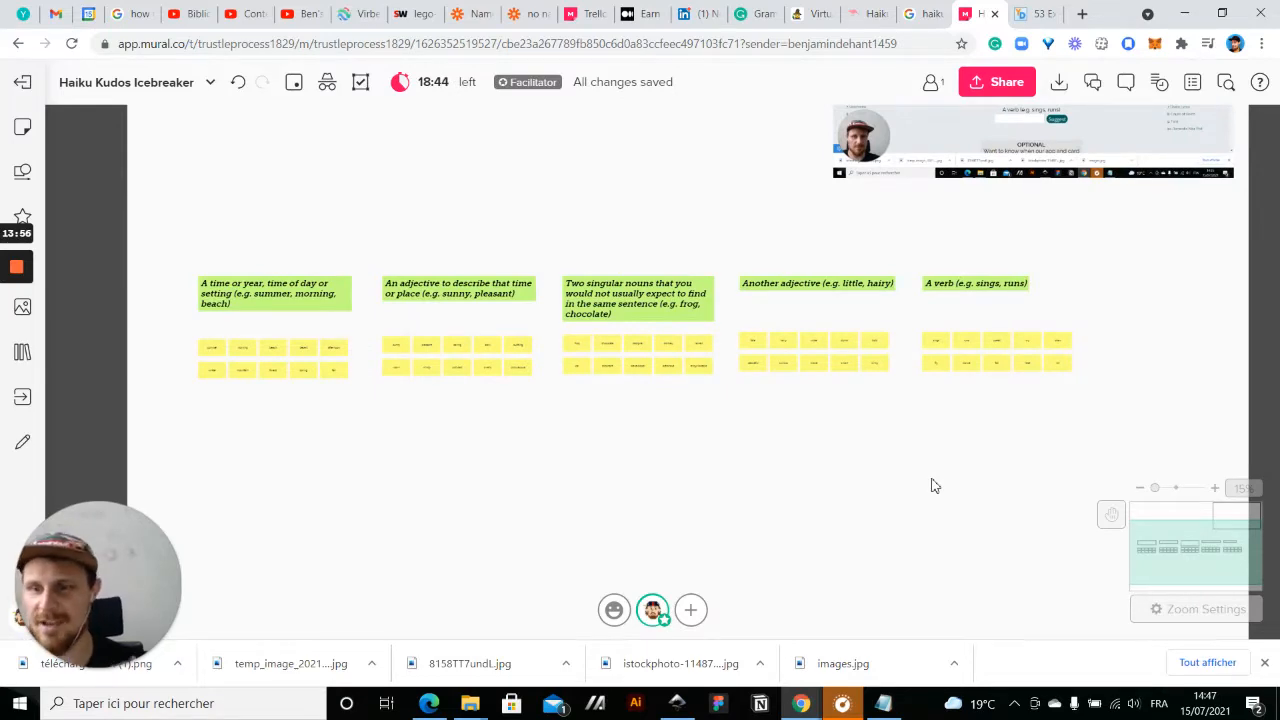
mouse_move(918, 484)
left_mouse_down()
mouse_move(886, 570)
mouse_move(831, 631)
mouse_move(868, 587)
mouse_move(908, 477)
left_mouse_up()
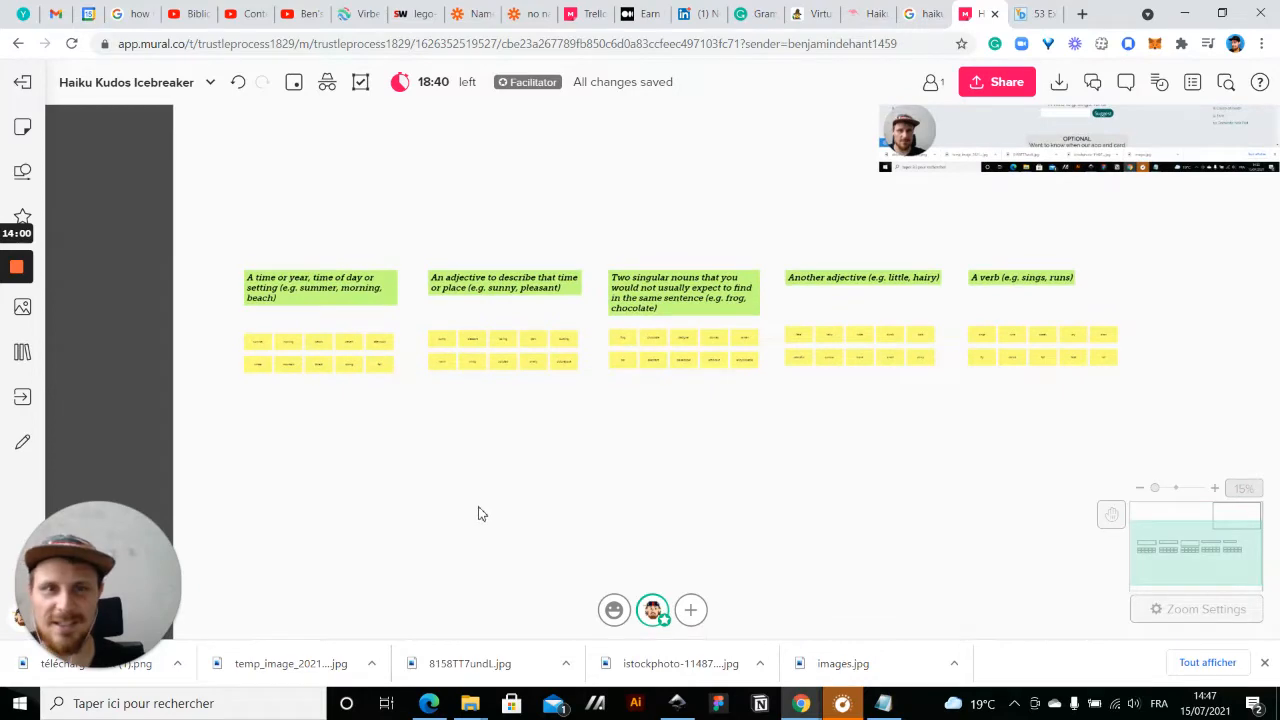
- Add an enlarged title reading "The Haiku generator - Icebreaker activity" above the word columns
left_click_drag(478, 513, 474, 466)
scroll(560, 209, "up", 2)
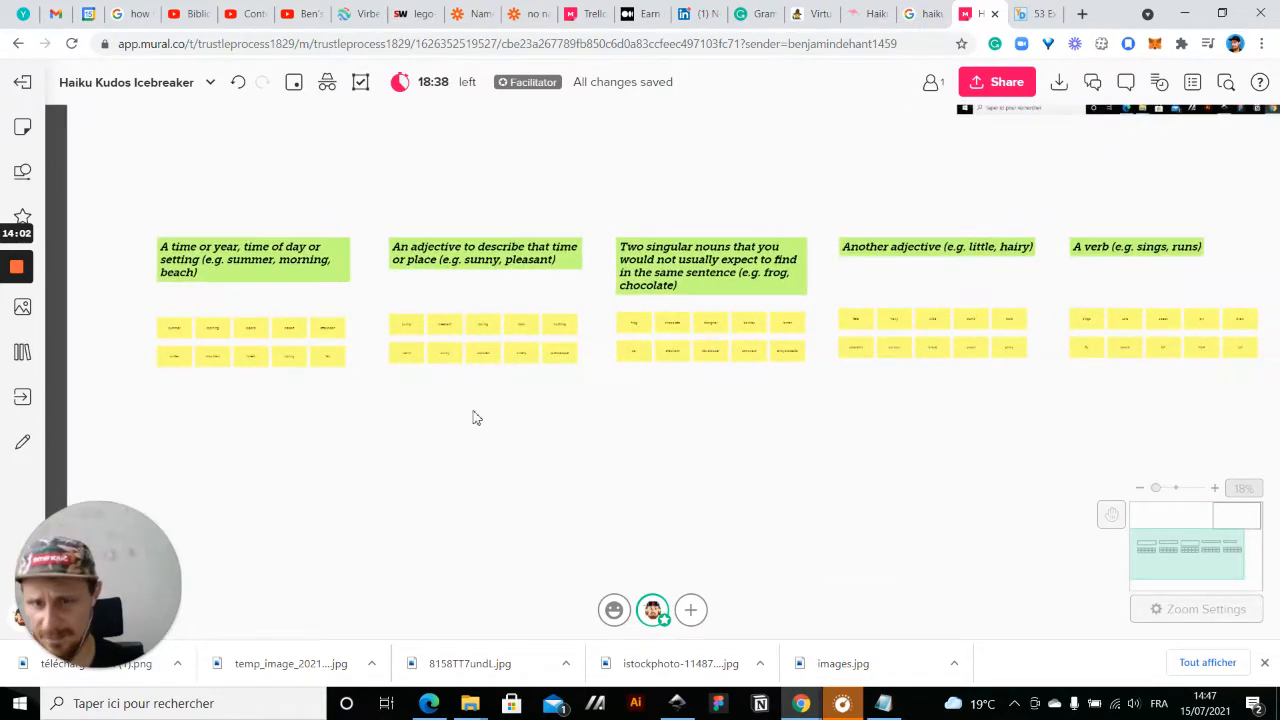
left_click_drag(476, 418, 443, 455)
right_click(155, 131)
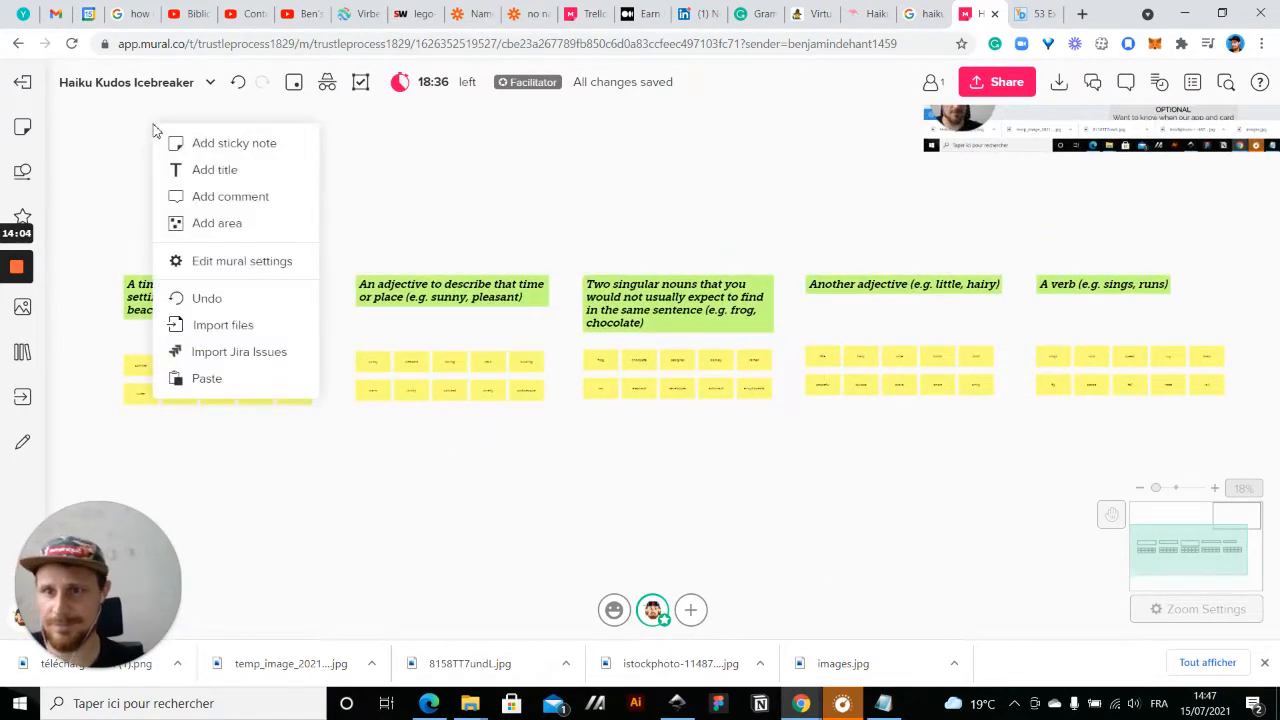
left_click(228, 171)
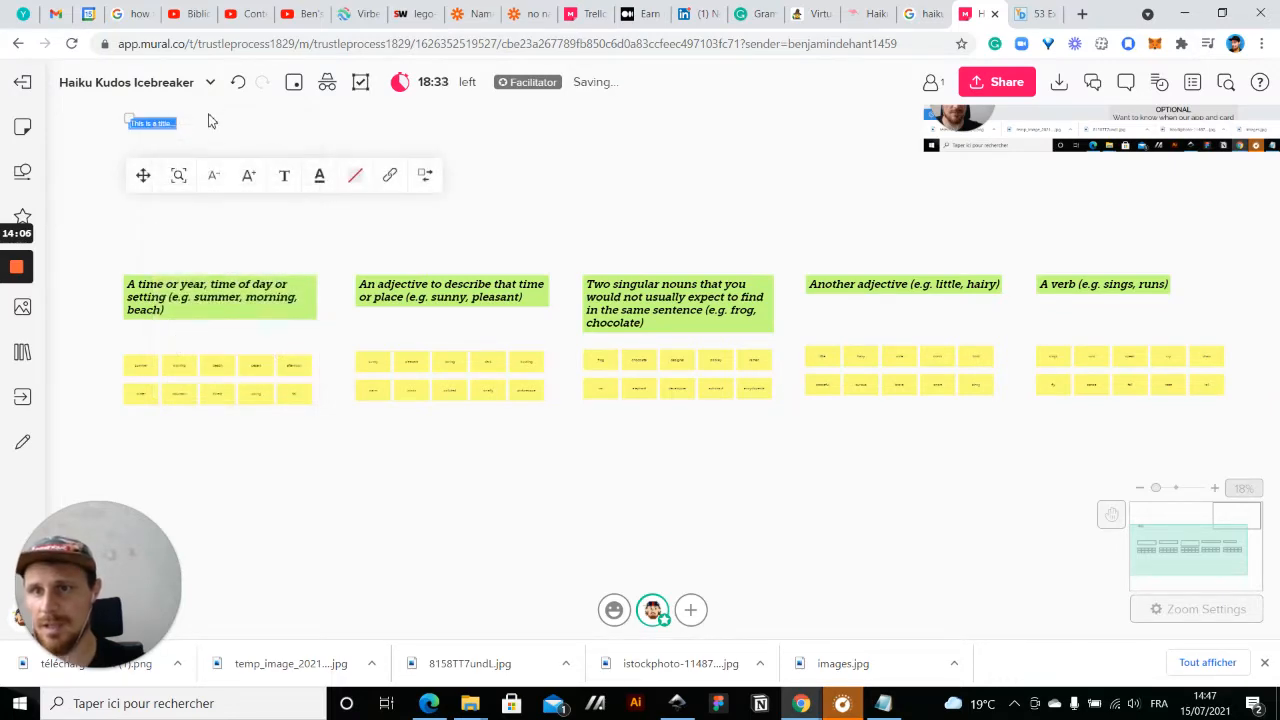
left_click(248, 175)
left_click(244, 172)
double_click(206, 133)
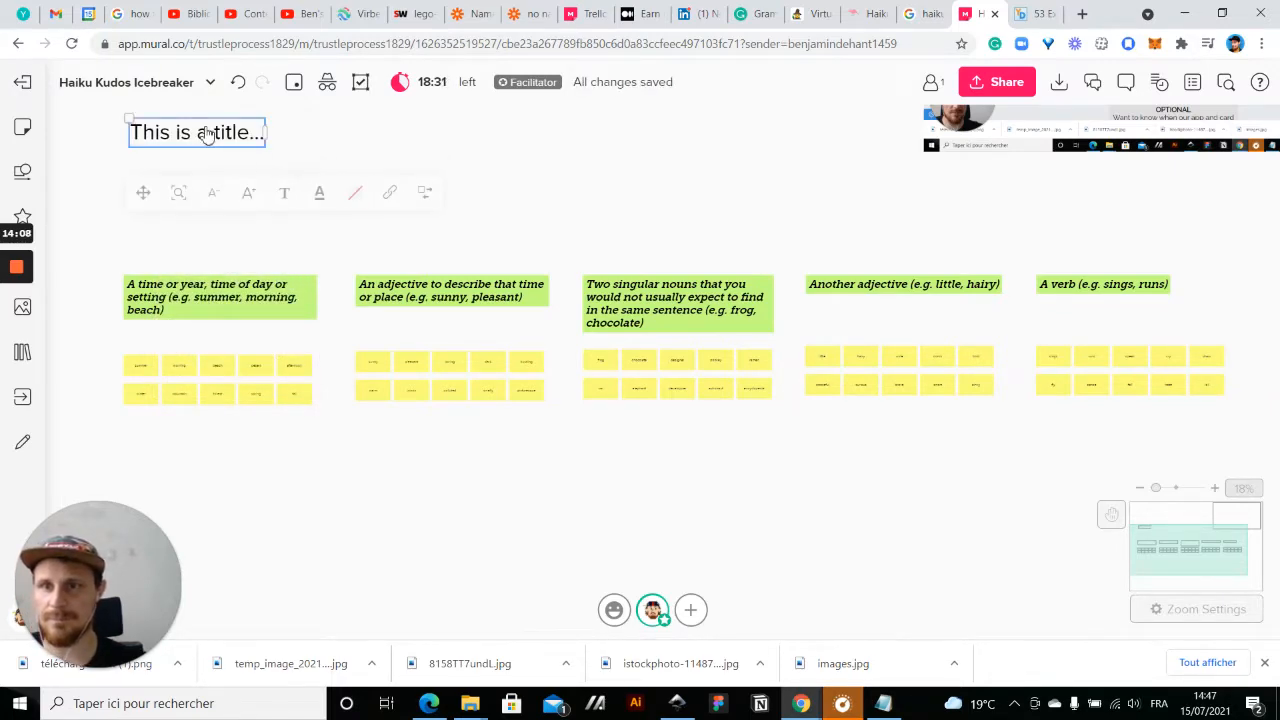
type("The Hai")
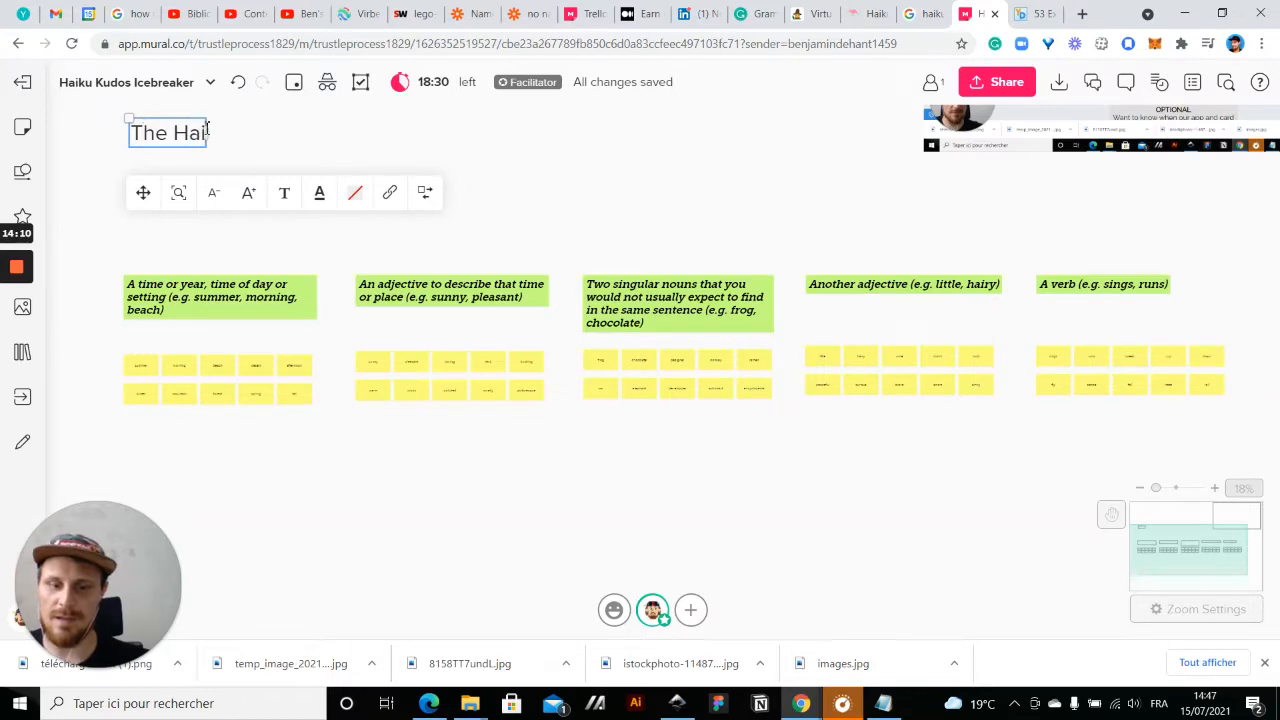
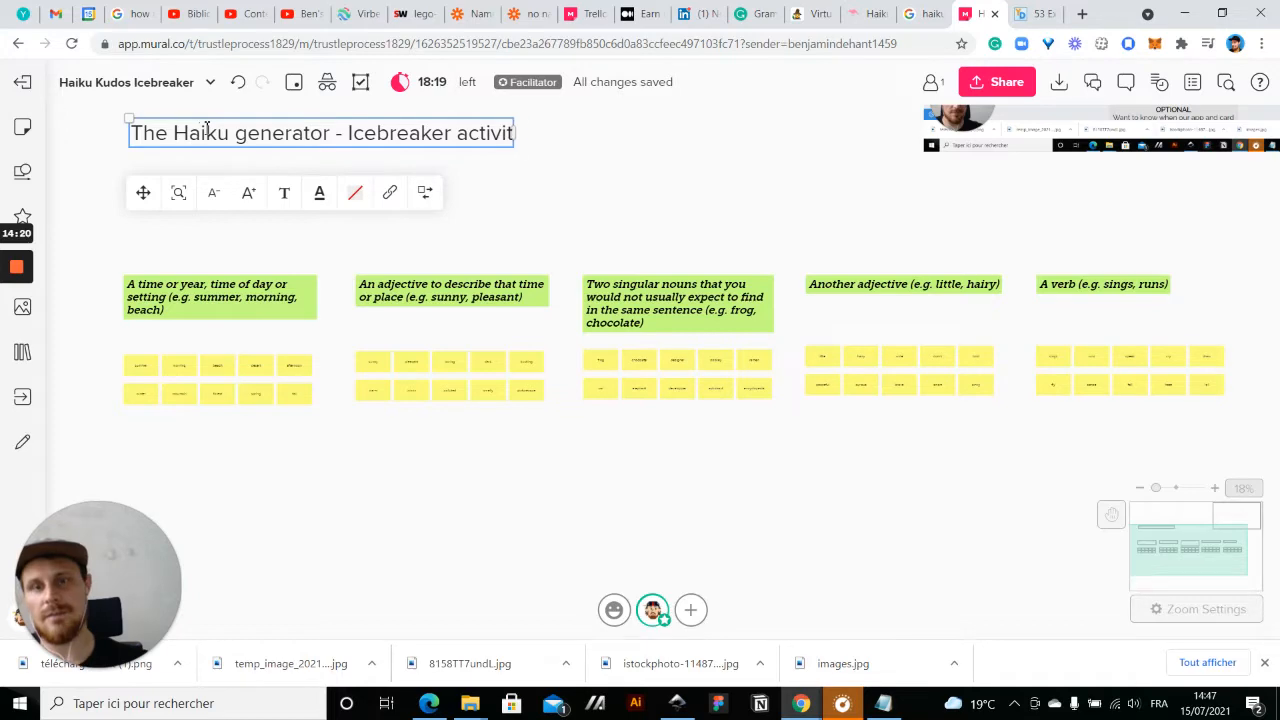
- Give the title a green background and stretch it into a banner spanning all five word columns
left_click(357, 195)
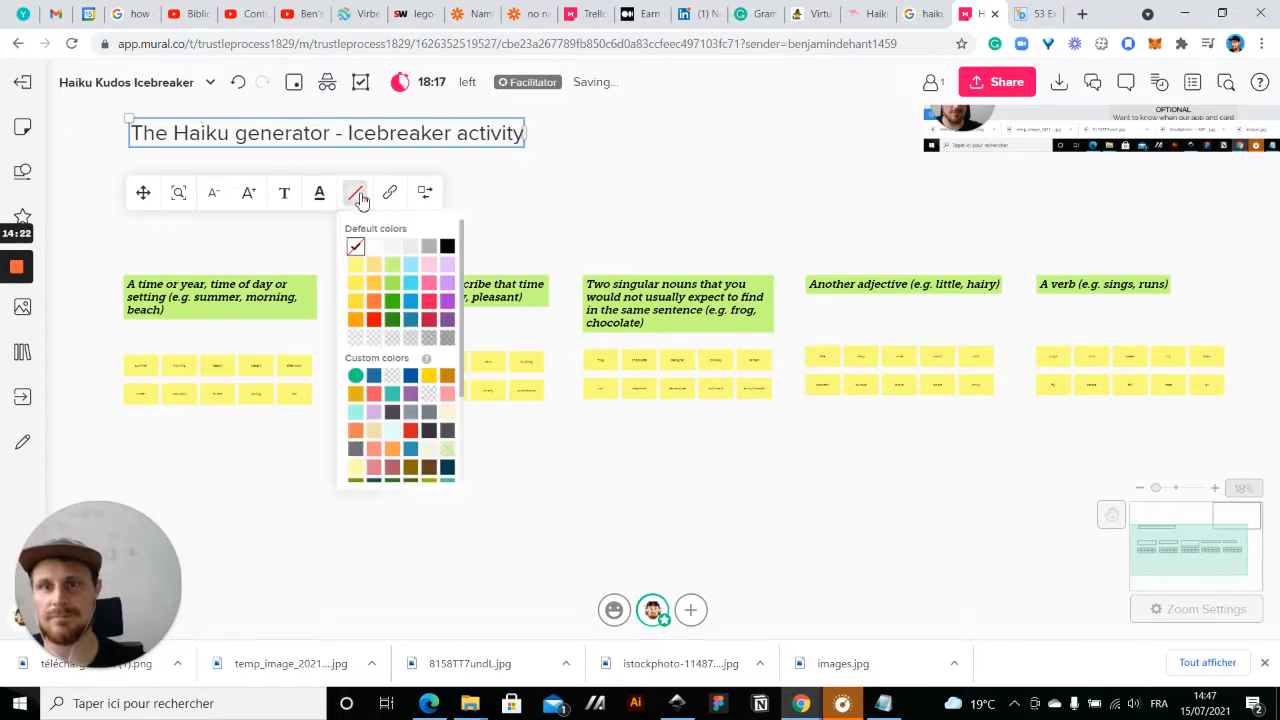
left_click(392, 285)
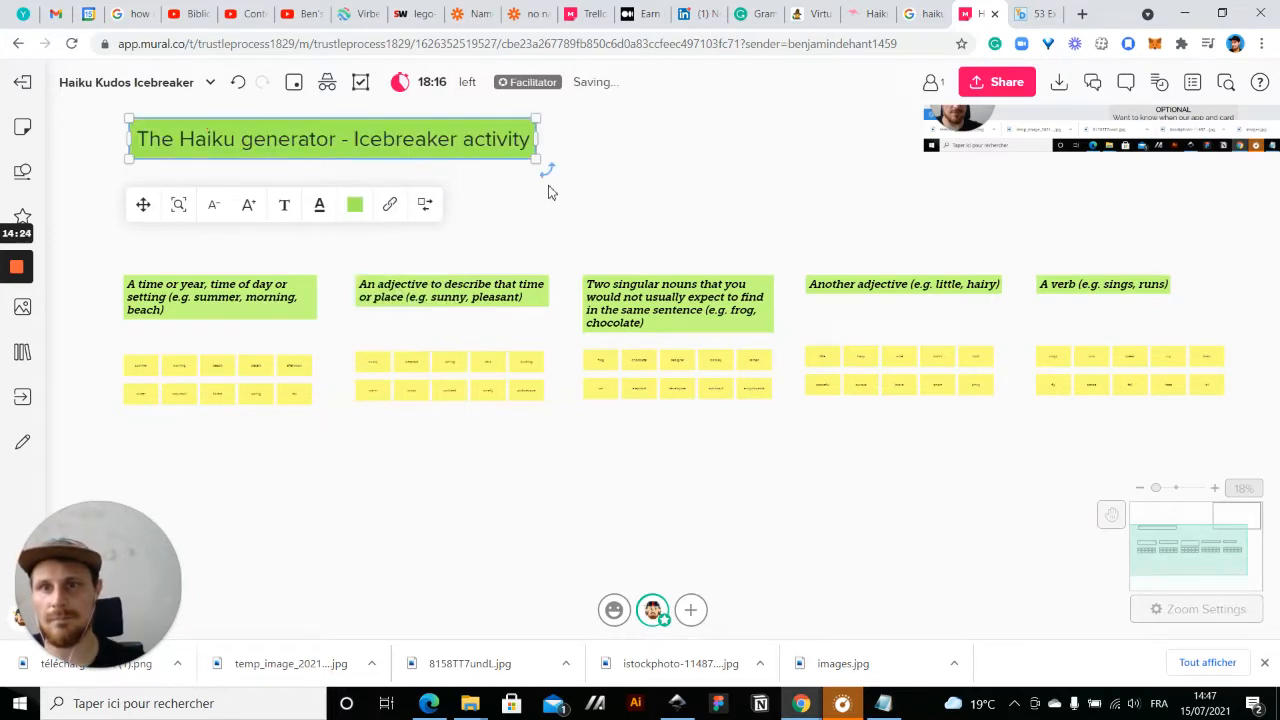
left_click_drag(466, 160, 1234, 332)
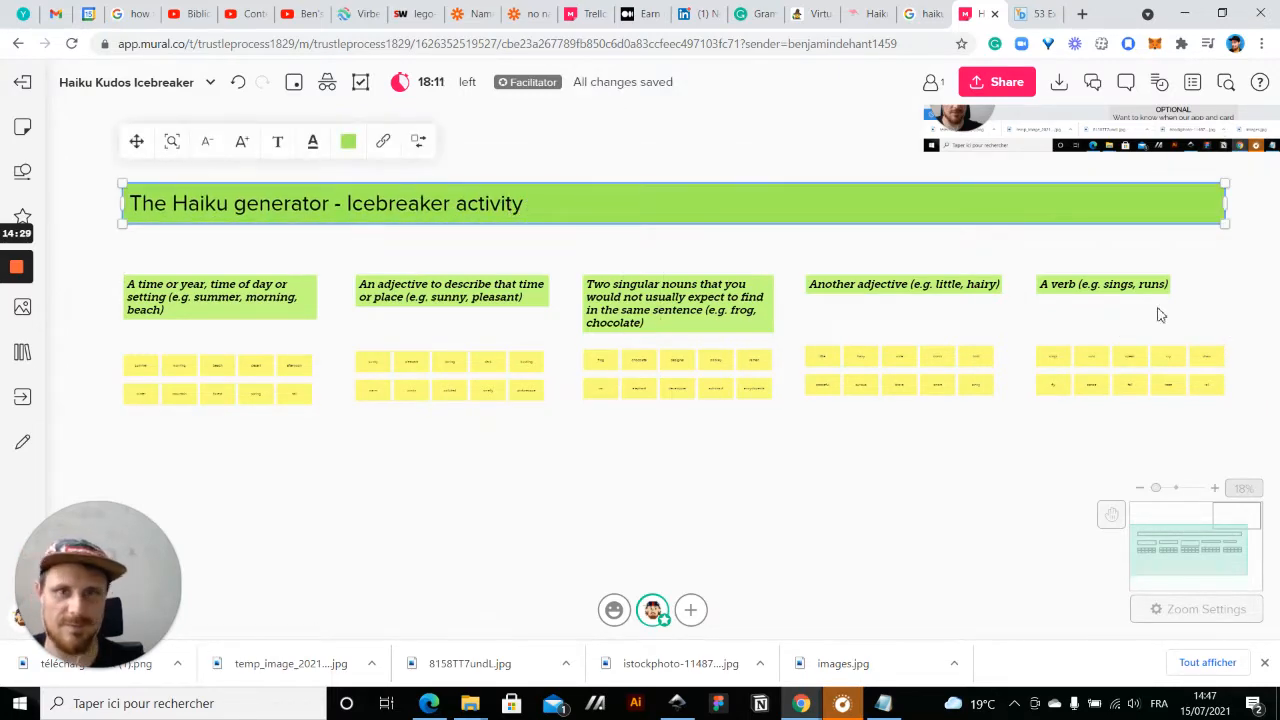
- Format the title banner in the slab-serif font of the column headings, with bold and italic
left_click(279, 145)
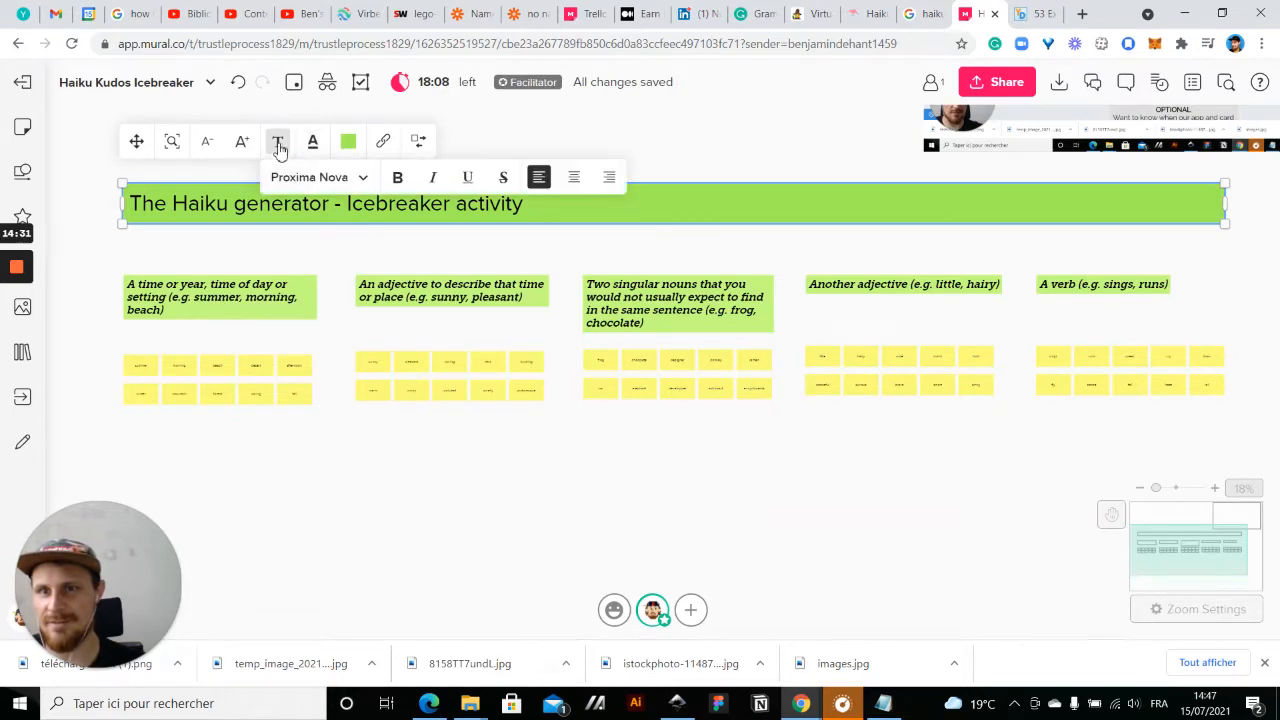
left_click(360, 178)
left_click(331, 243)
left_click(397, 178)
left_click(432, 177)
left_click(80, 224)
- Add a new title placeholder in the empty area below the sticky notes and enlarge its font
scroll(80, 224, "down", 4)
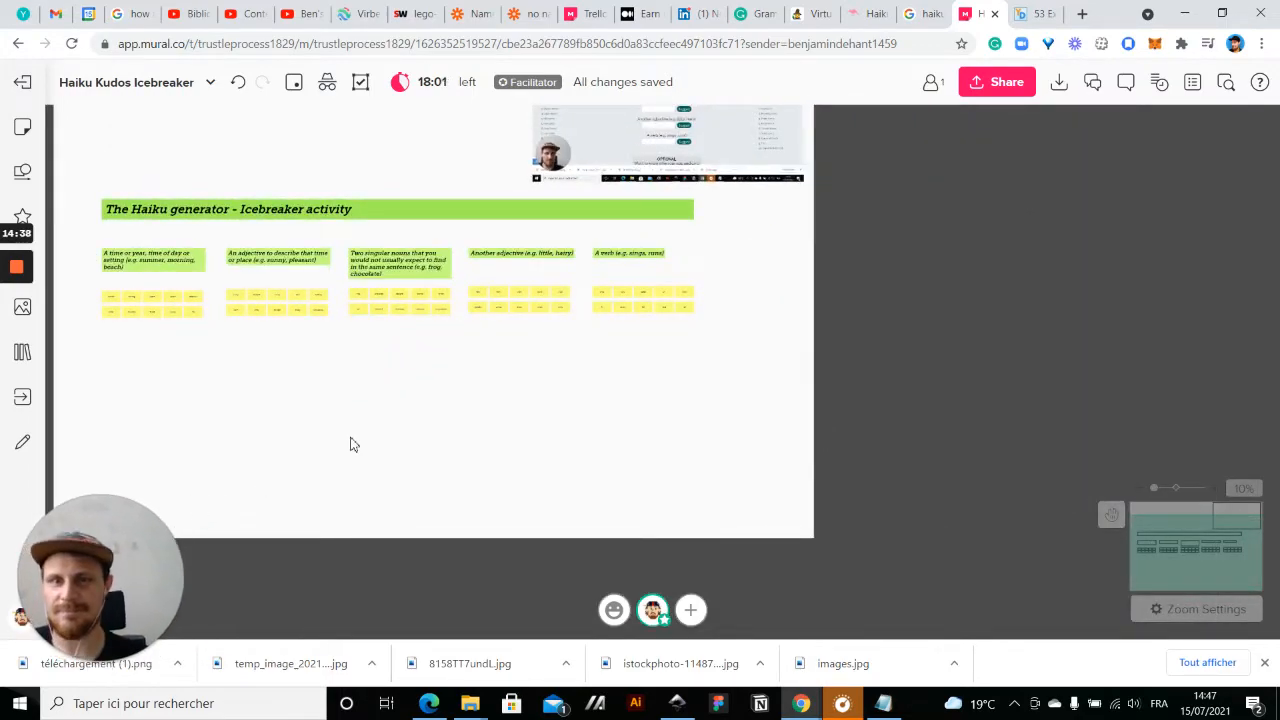
left_click_drag(350, 444, 478, 509)
scroll(558, 448, "up", 2)
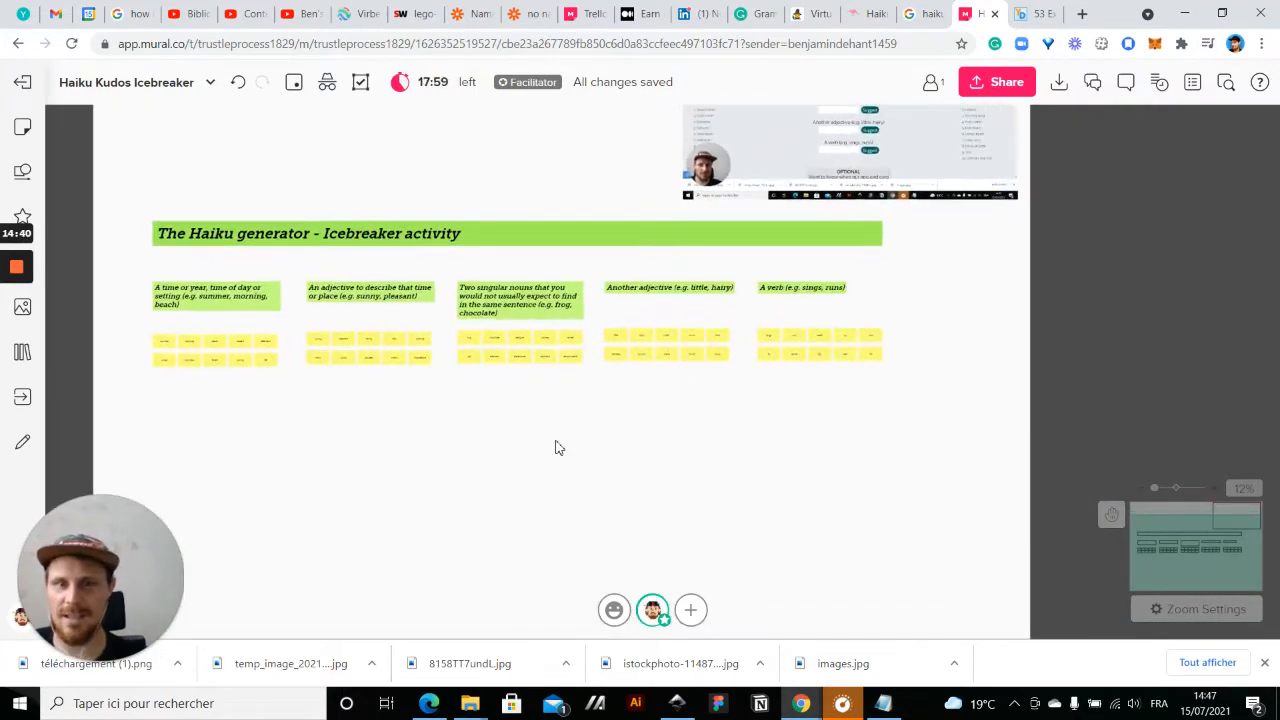
scroll(377, 391, "up", 2)
right_click(378, 391)
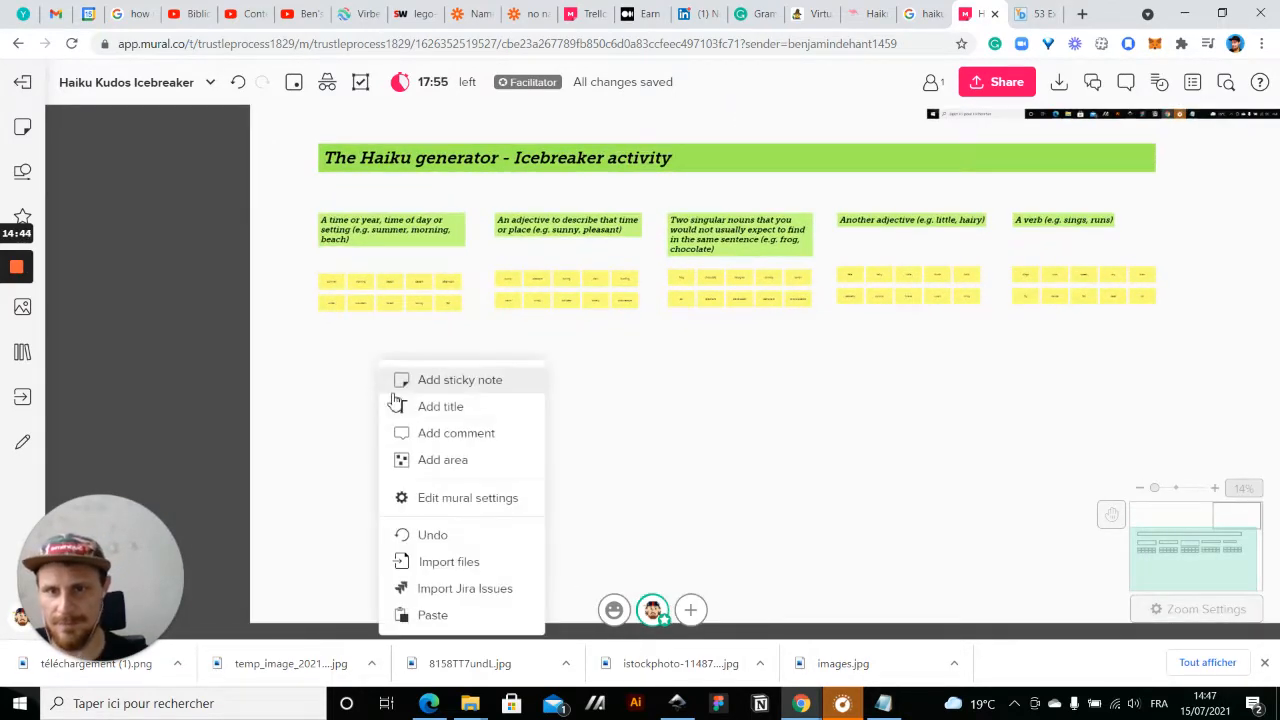
left_click(423, 406)
left_click(481, 339)
left_click(481, 339)
scroll(766, 483, "down", 3)
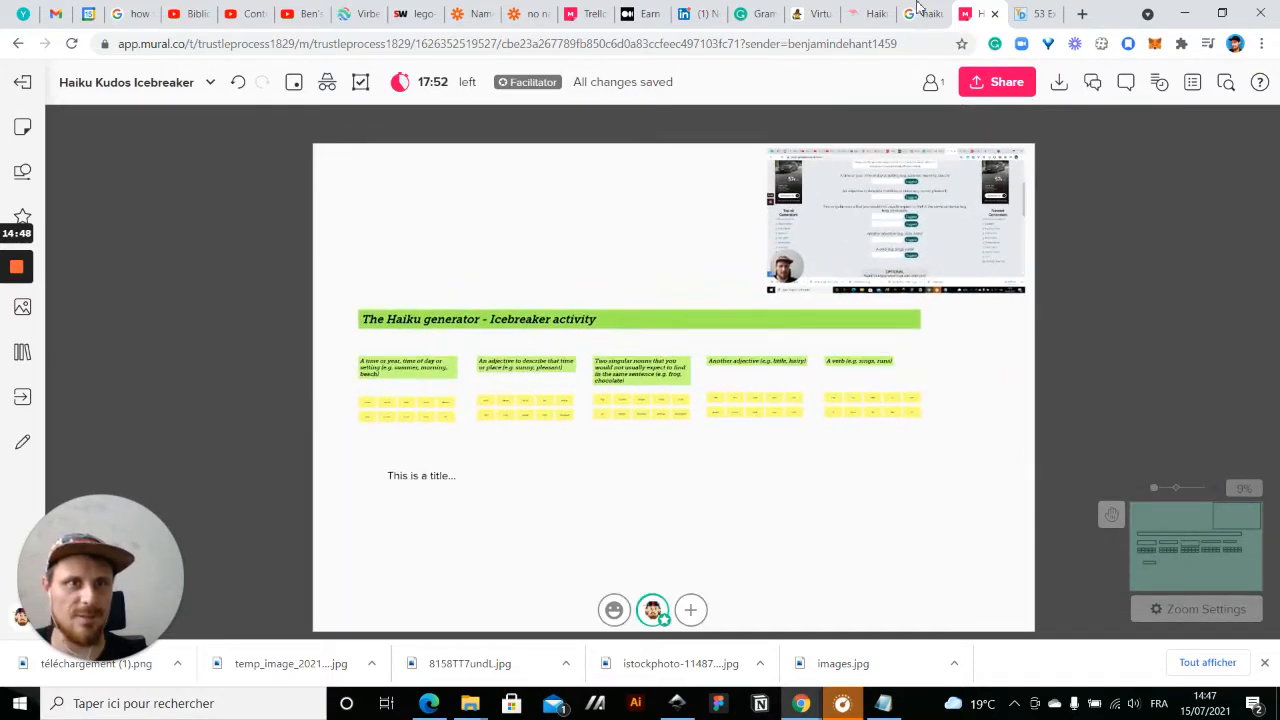
- Switch to the poem-generator.org.uk haiku page and copy the sentence "A Haiku is a short Japanese poem used to evoke images."
left_click(868, 13)
scroll(613, 320, "up", 3)
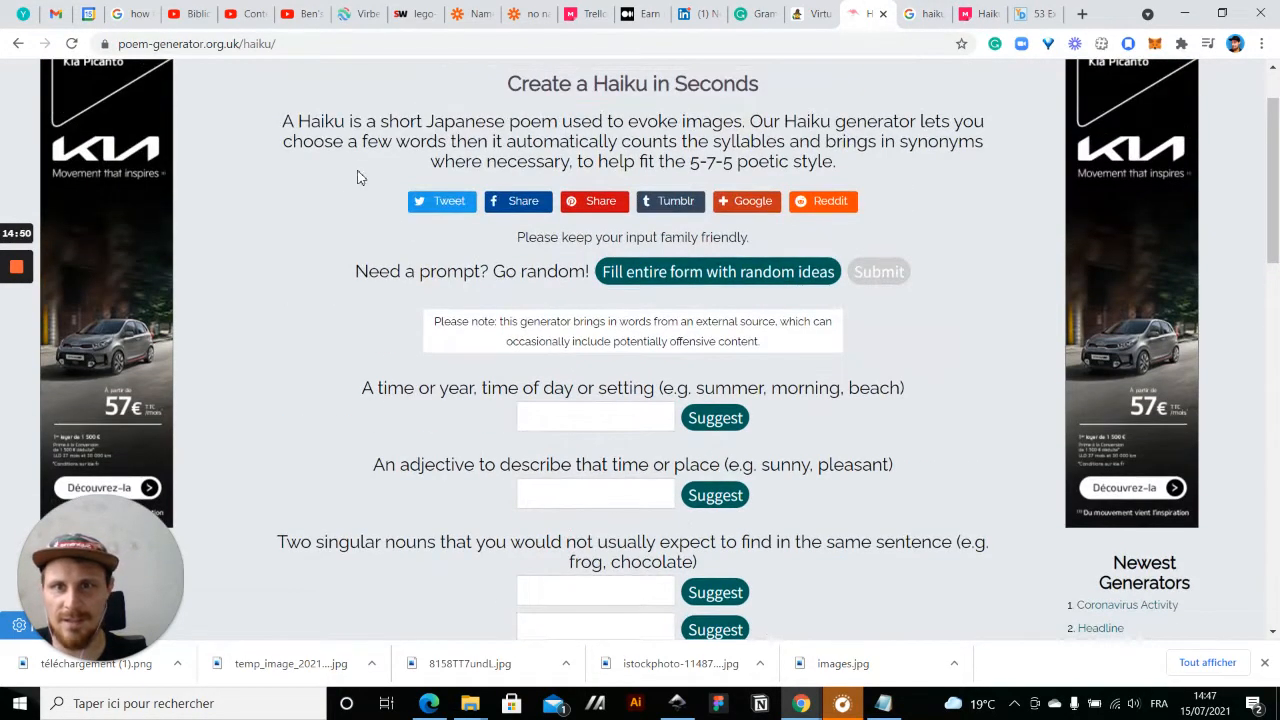
left_click_drag(287, 121, 727, 121)
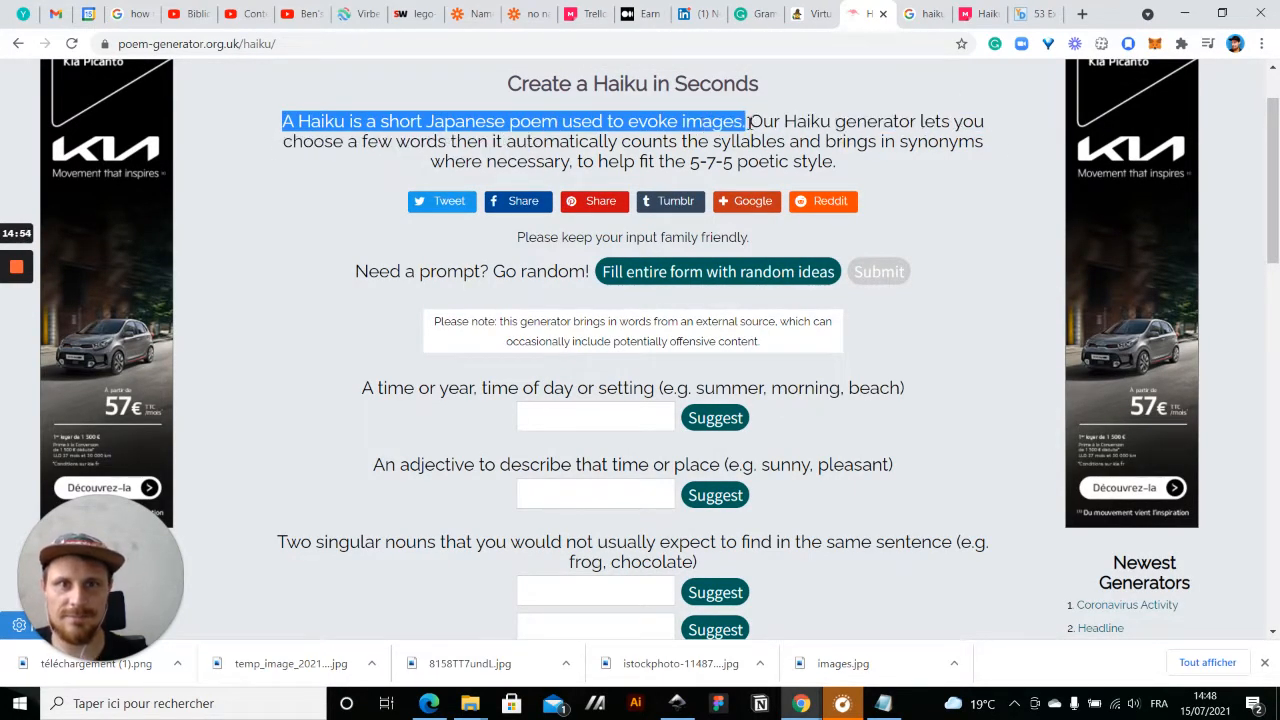
- Back in the mural, replace the placeholder title with "A Haiku is a short Japanese poem used to evoke images."
left_click(989, 17)
scroll(428, 468, "up", 5)
left_click(417, 500)
double_click(417, 500)
type("A Haiku is a short Japanese poem used to evoke images.")
- Move the haiku definition up from below the sticky notes to just beneath the green title banner
scroll(466, 597, "down", 3)
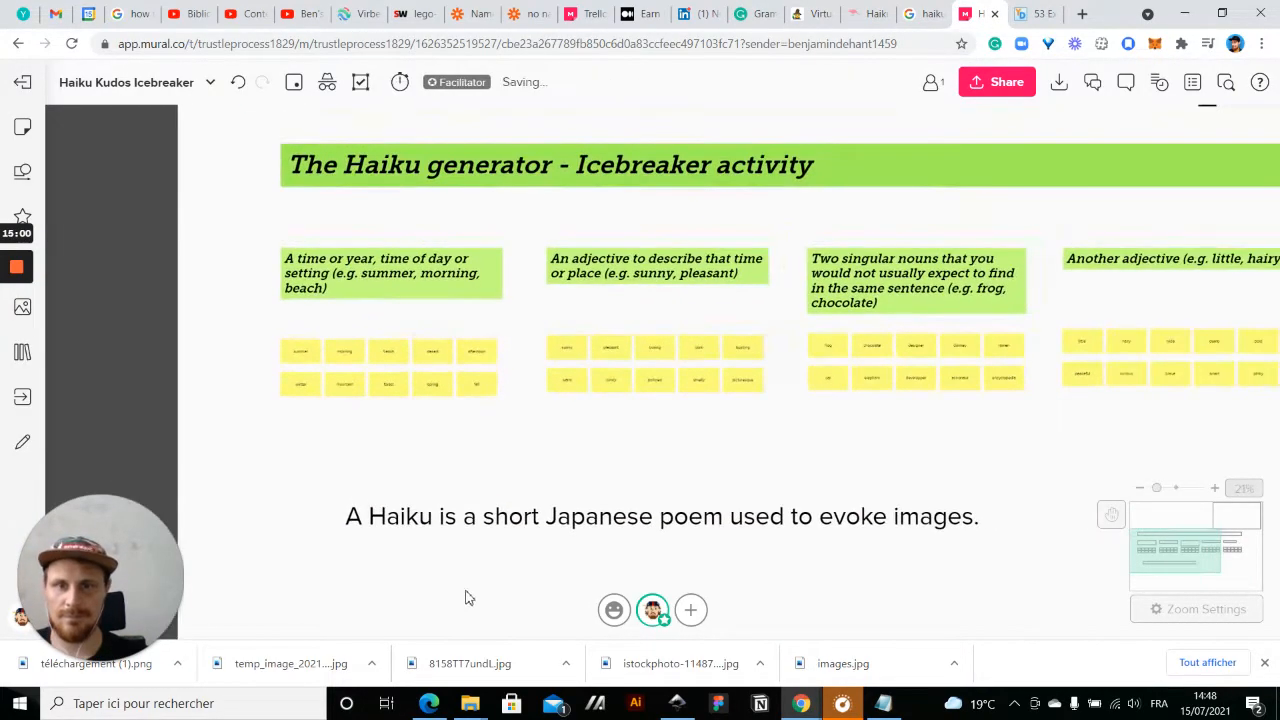
scroll(449, 497, "down", 2)
left_click(214, 349)
scroll(214, 349, "down", 3)
left_click(489, 487)
left_click_drag(491, 474, 489, 243)
left_click(364, 449)
- Select all five category headings with their sticky notes and move them down to clear space under the definition
left_click_drag(274, 443, 874, 354)
left_click_drag(1109, 436, 240, 265)
left_click_drag(688, 293, 688, 343)
left_click(474, 528)
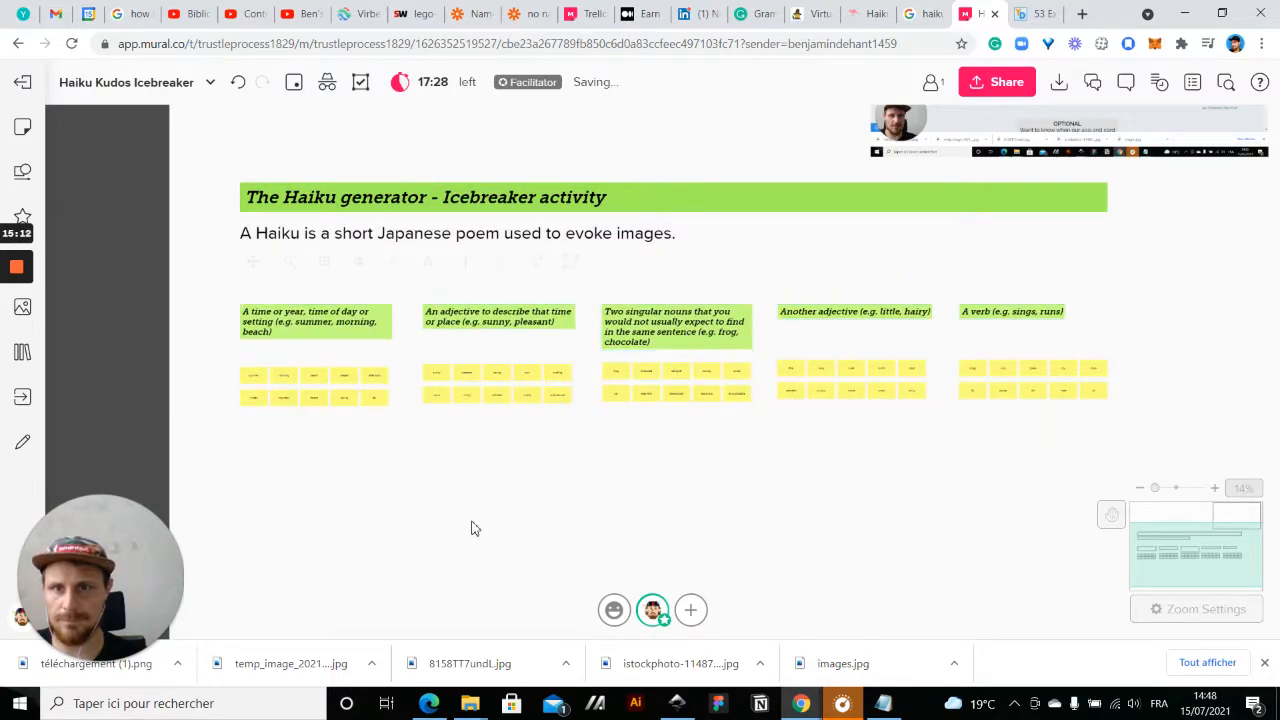
- Duplicate the haiku definition and align the copy directly beneath the original line
scroll(271, 266, "up", 3)
left_click(370, 230)
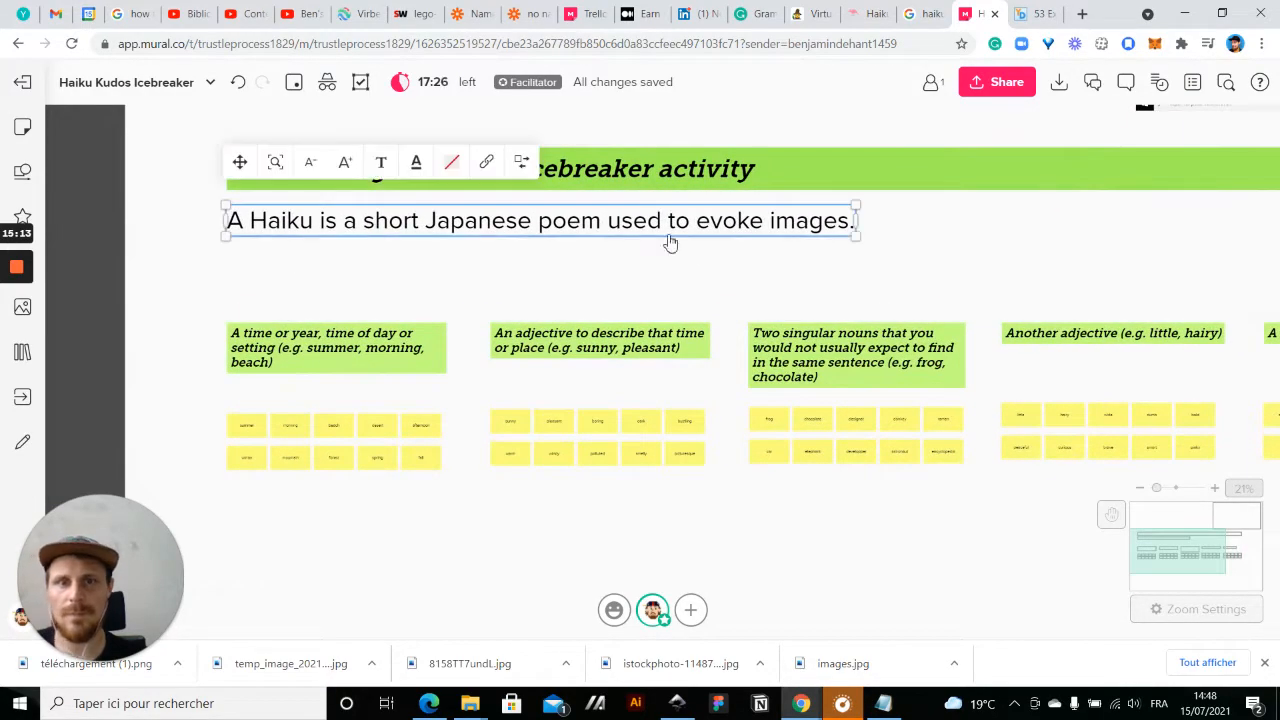
double_click(840, 236)
left_click(897, 237)
left_click(814, 232)
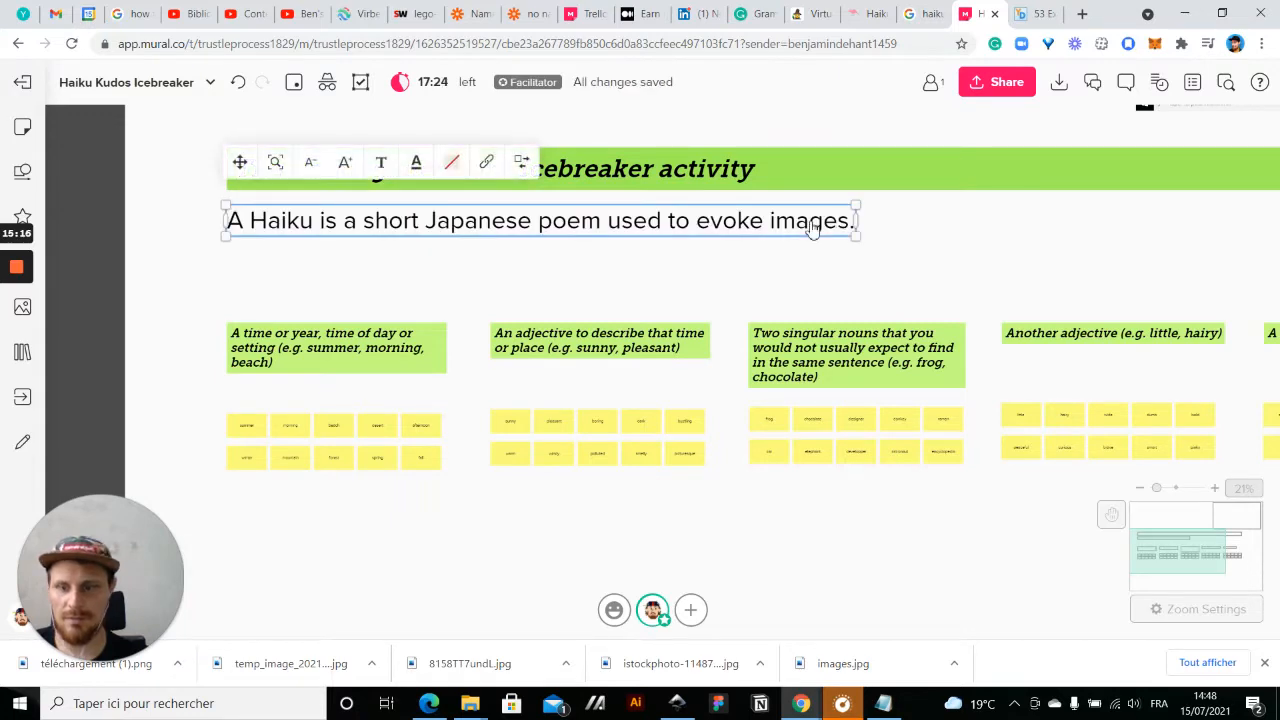
key("ctrl+d")
left_click_drag(960, 240, 330, 281)
- Replace the duplicated line's text with "You will find under stickies with various words to create your own haiku !"
double_click(330, 278)
type("You")
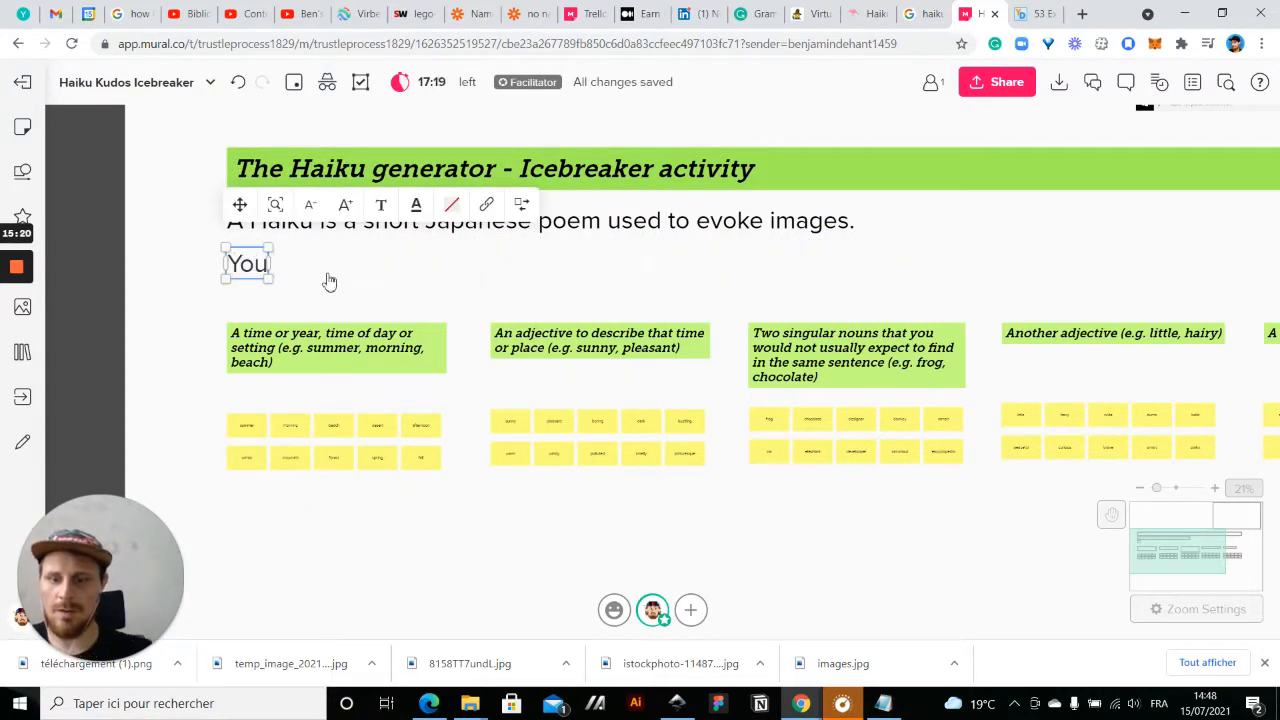
type(" will find under")
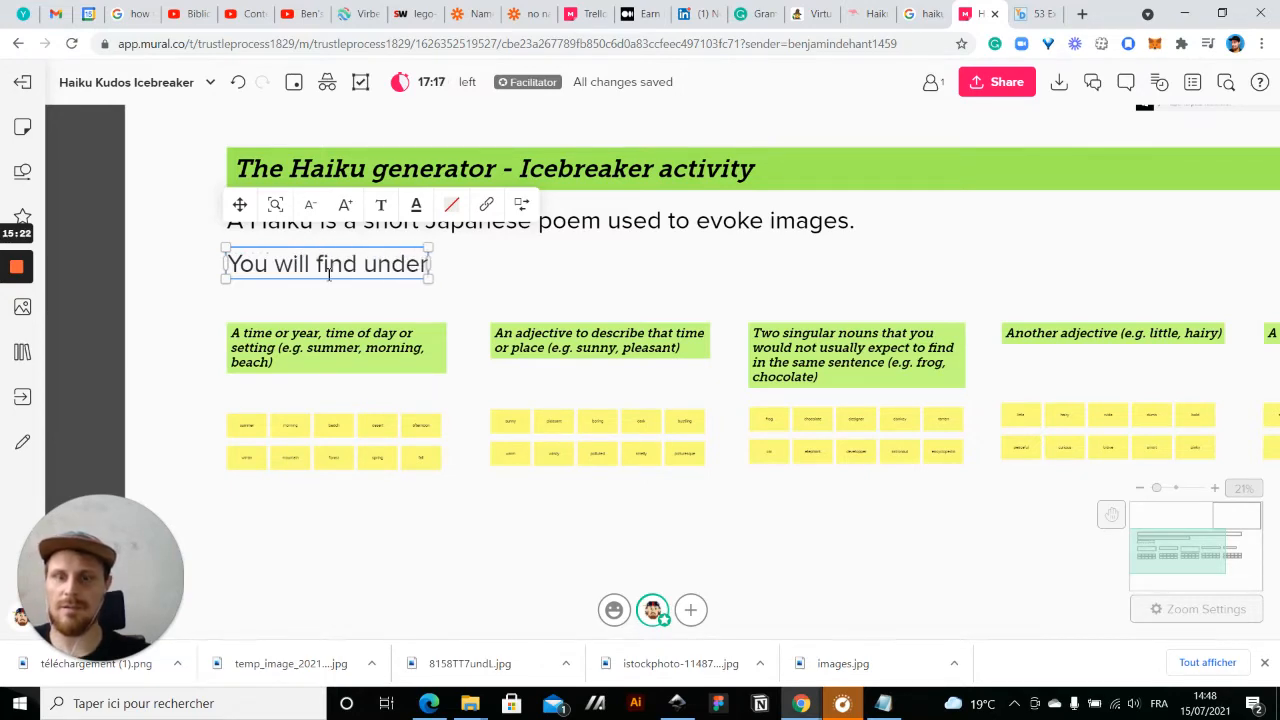
type(" stickies with")
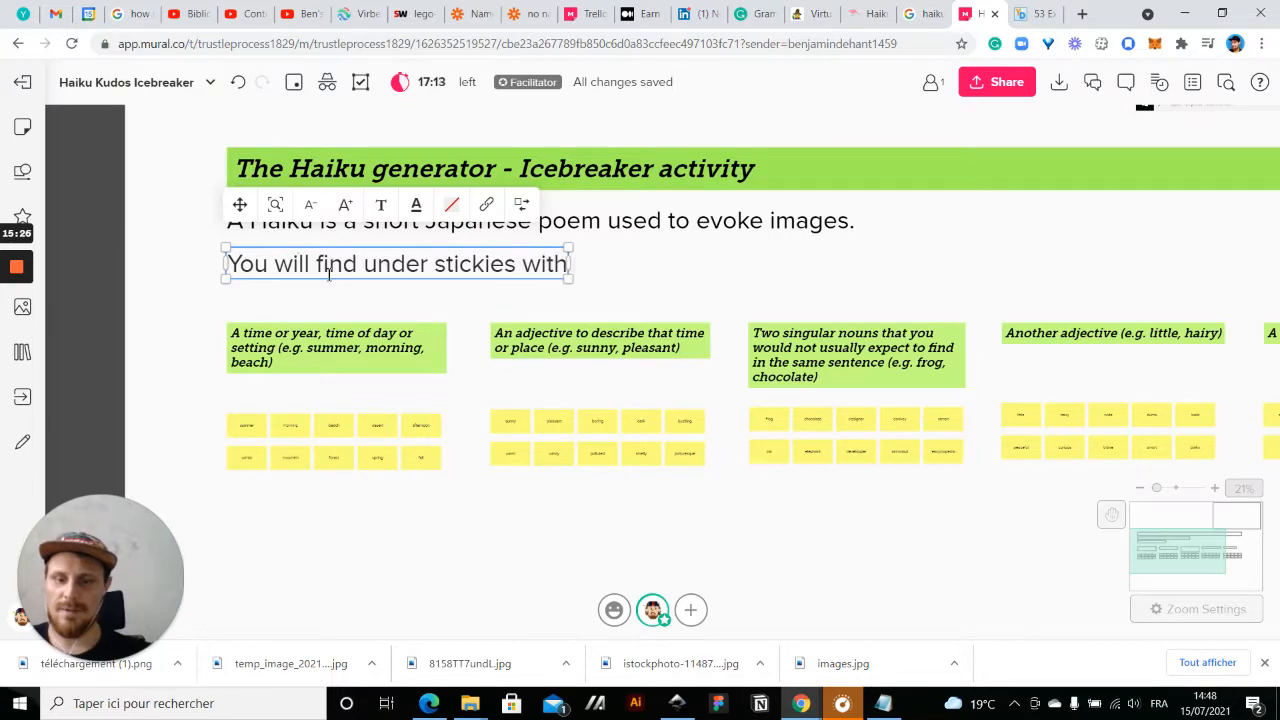
type(" variou")
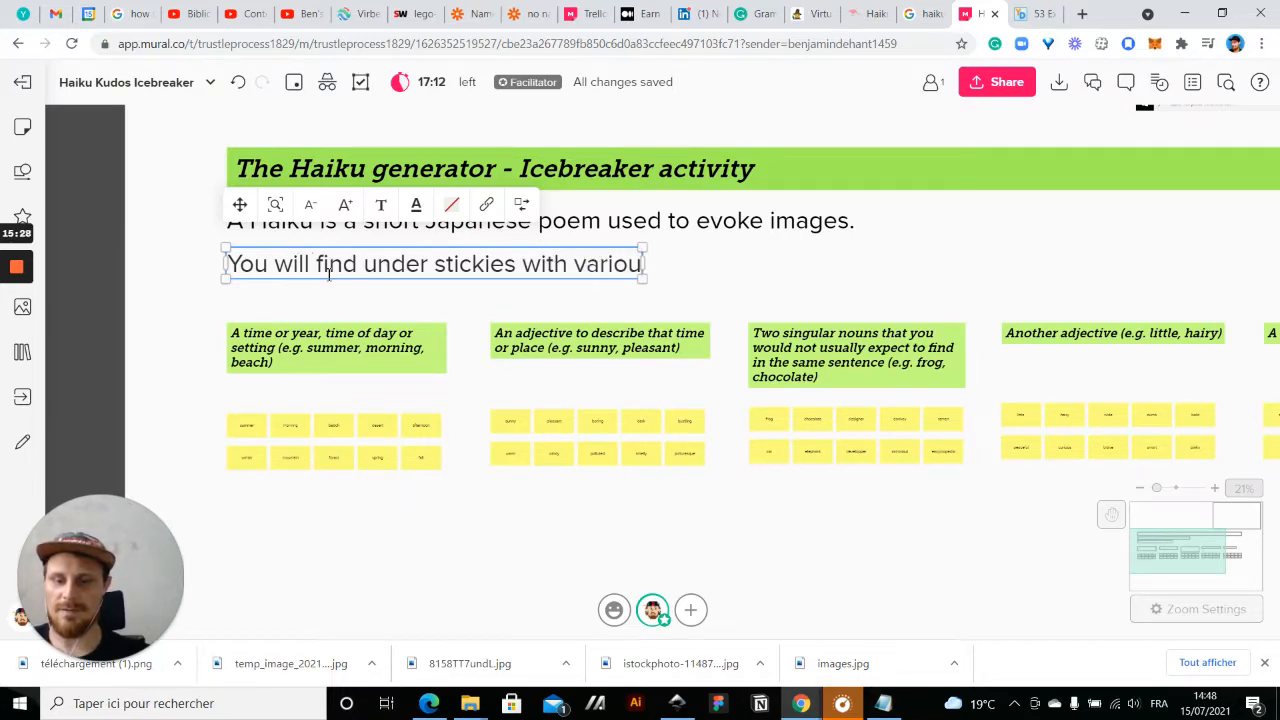
type("s words to cr")
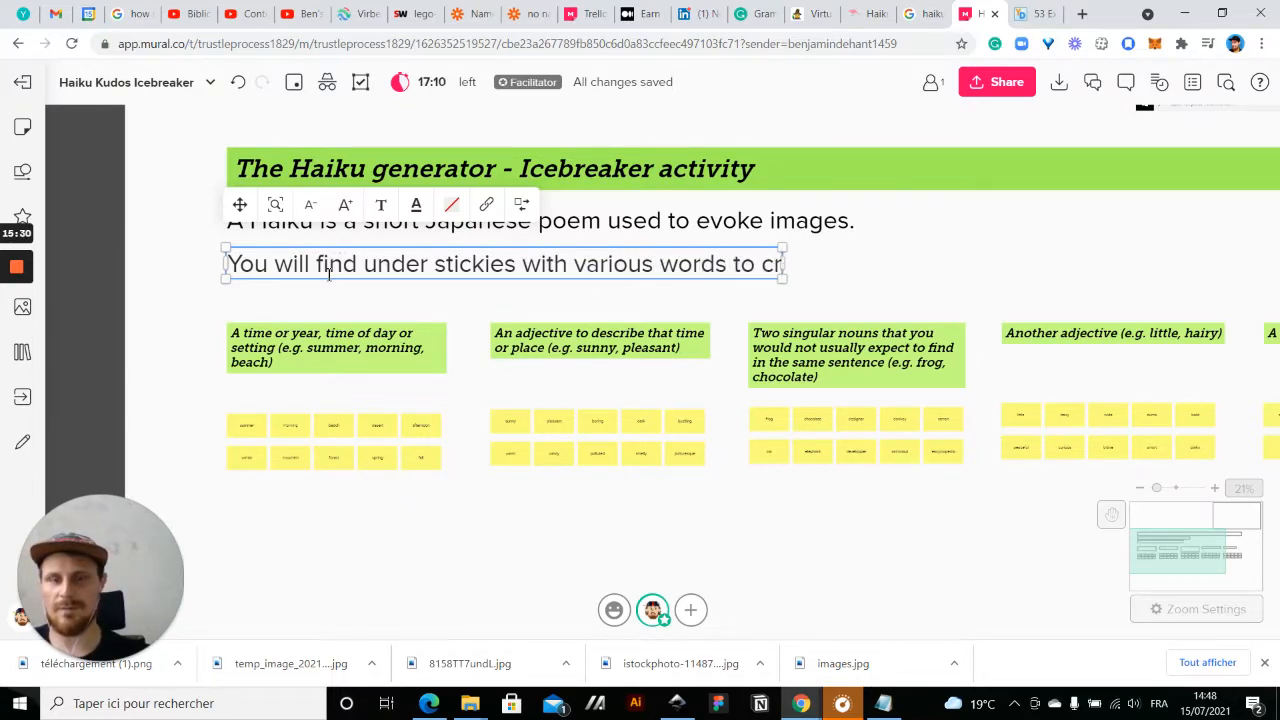
type("eate your own haiku !")
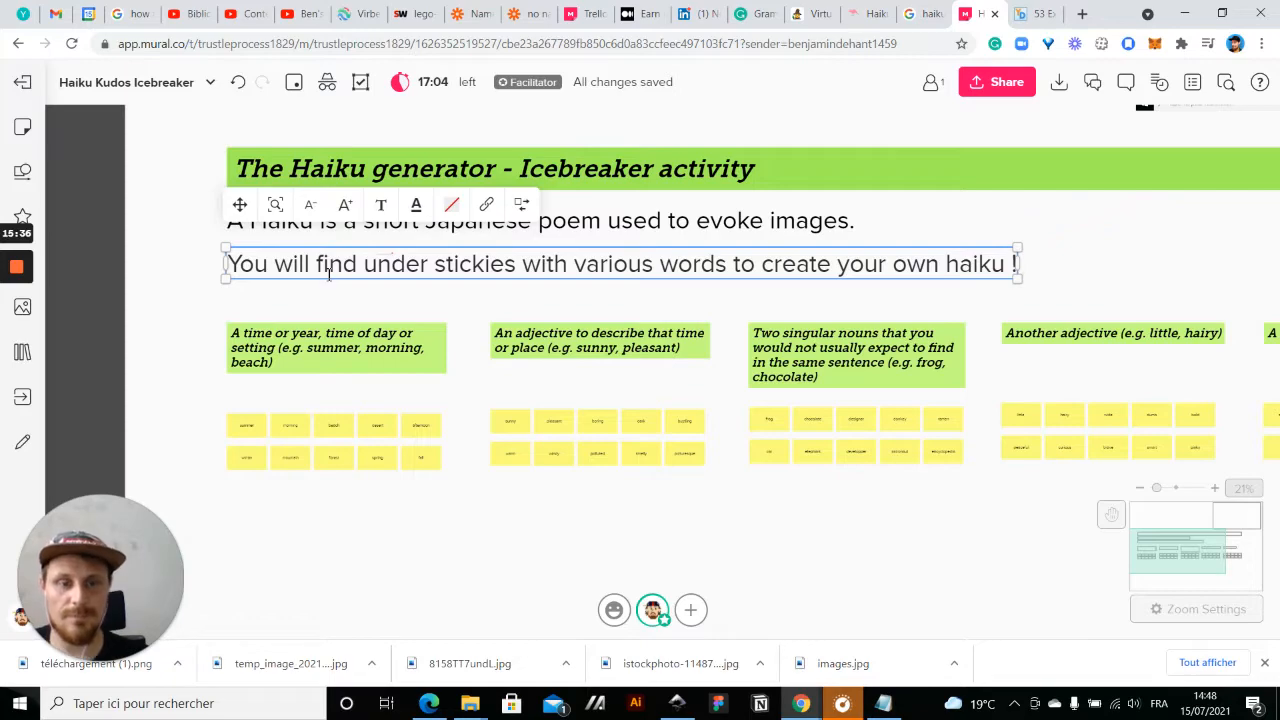
left_click(331, 543)
- Decrease the font size of the "You will find under stickies" instruction line
scroll(331, 543, "down", 2)
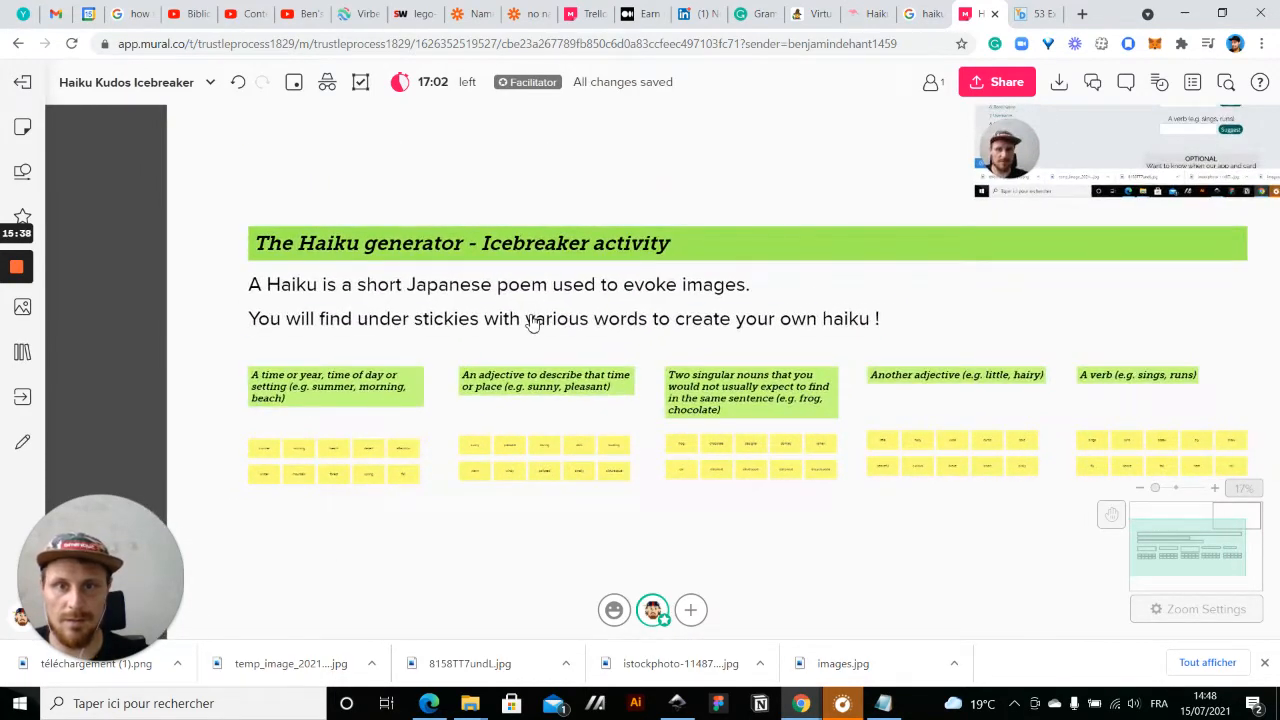
left_click(533, 323)
left_click(331, 263)
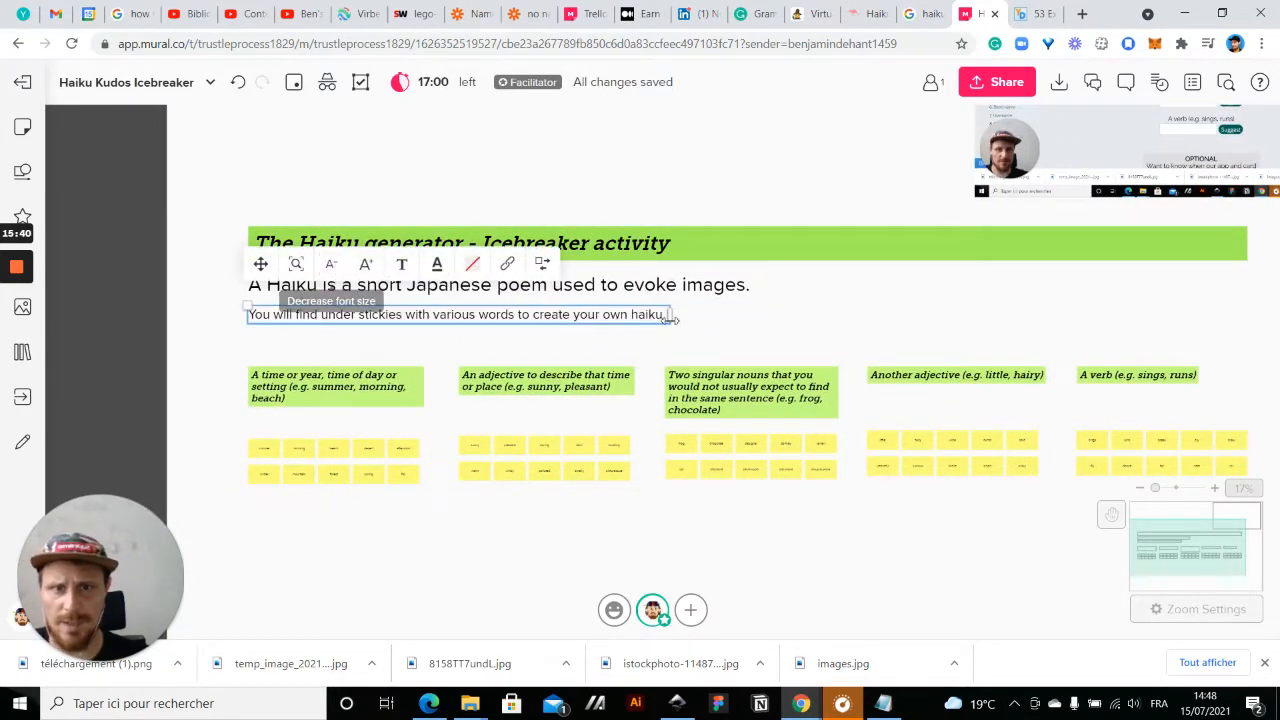
- Duplicate the smaller instruction line and align the copy directly beneath it
scroll(670, 318, "up", 5)
left_click(740, 336)
left_click(795, 305)
key("ctrl+d")
left_click_drag(862, 300, 228, 340)
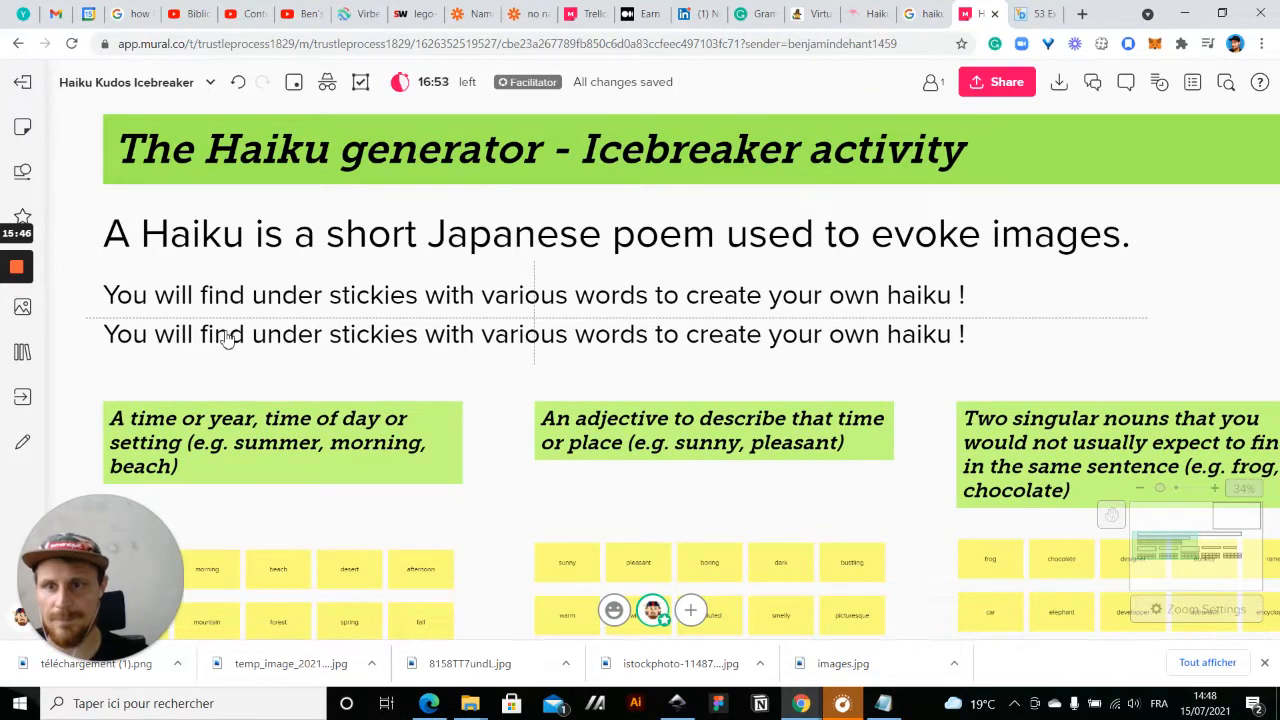
- Replace the lowest duplicated line's text with "Find an empty slot , create your haiku"
double_click(228, 338)
type("Y")
type("Find a")
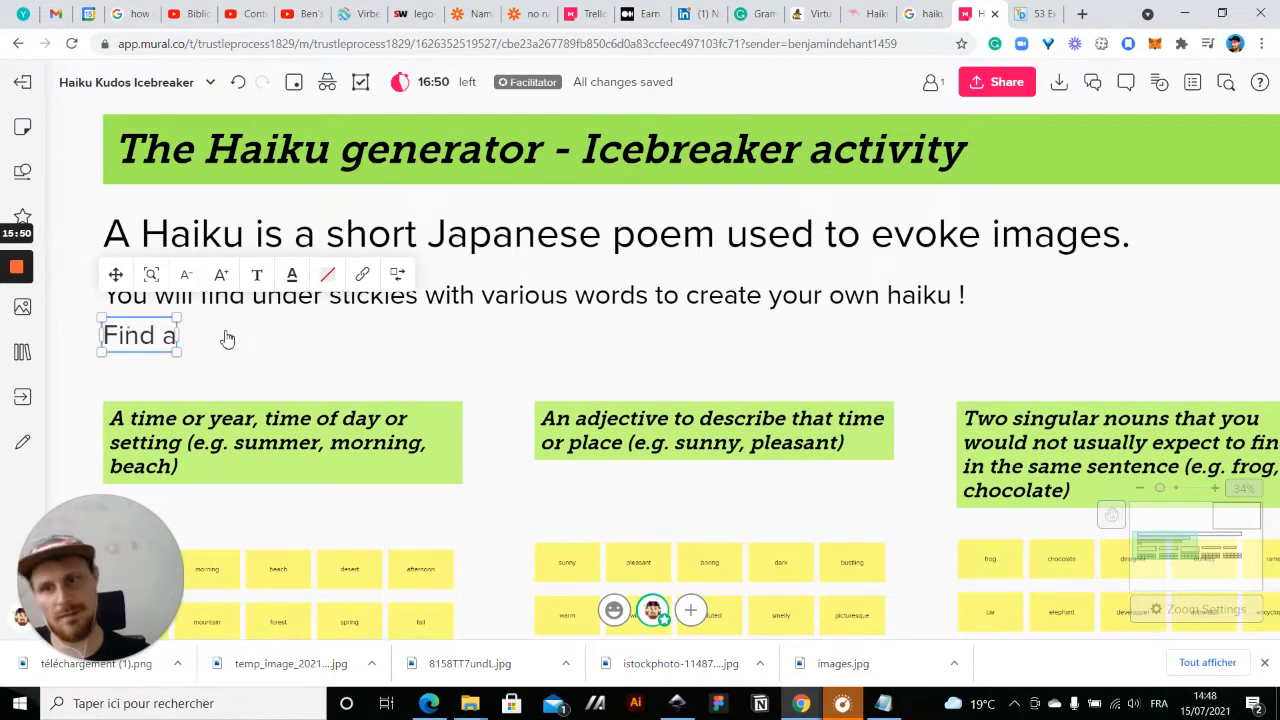
type("n empt")
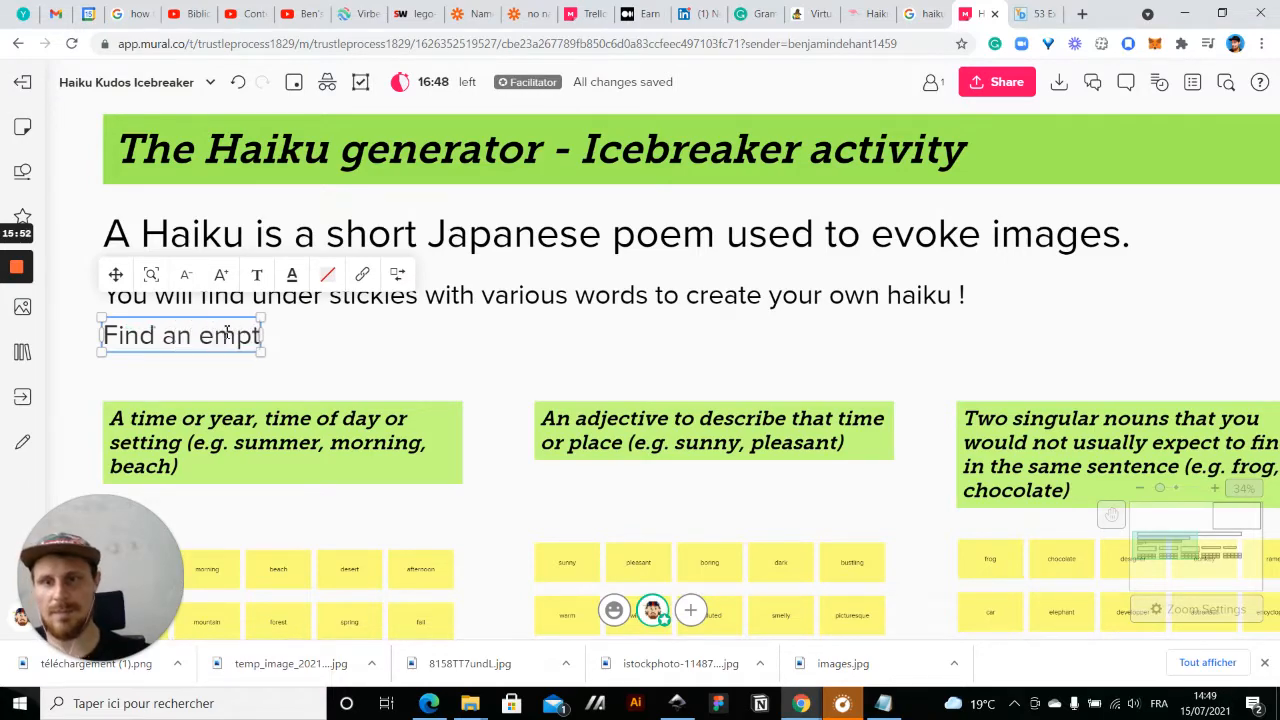
type("y slot , create your haiku")
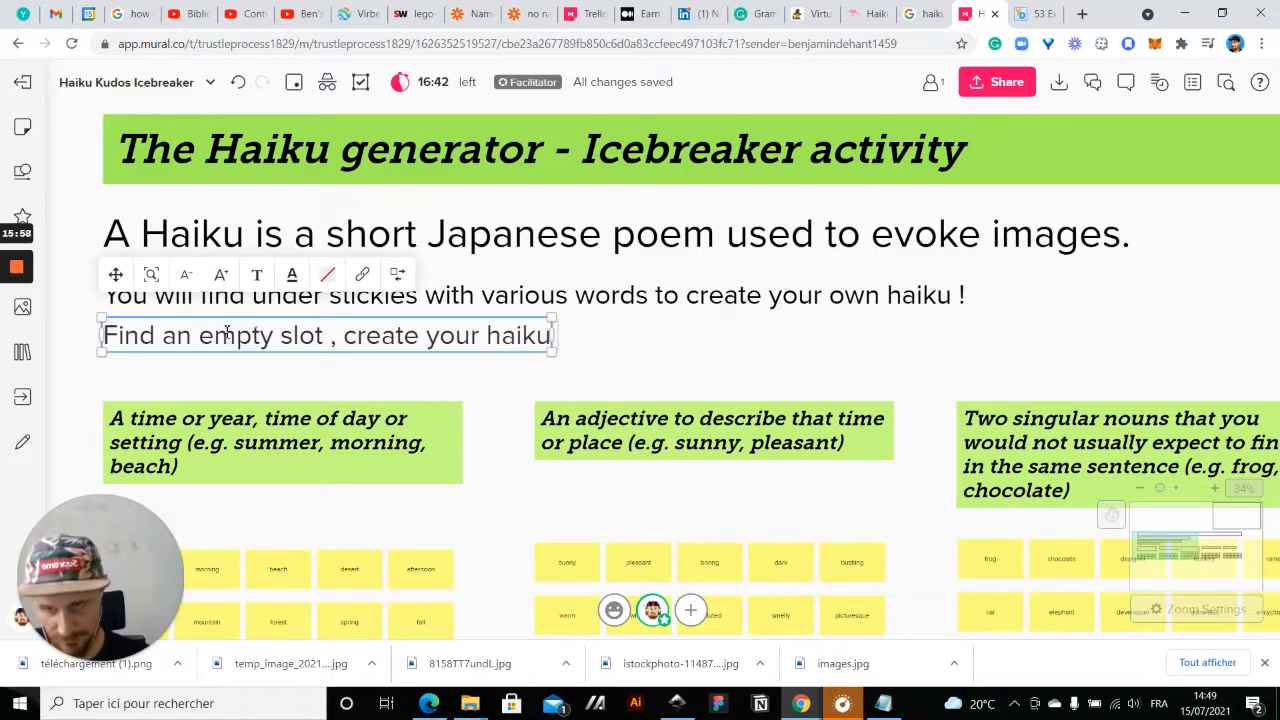
- Continue the lowest instruction line with "and when everyone is done, you will have to read the haiku of your neighbour"
type(" and")
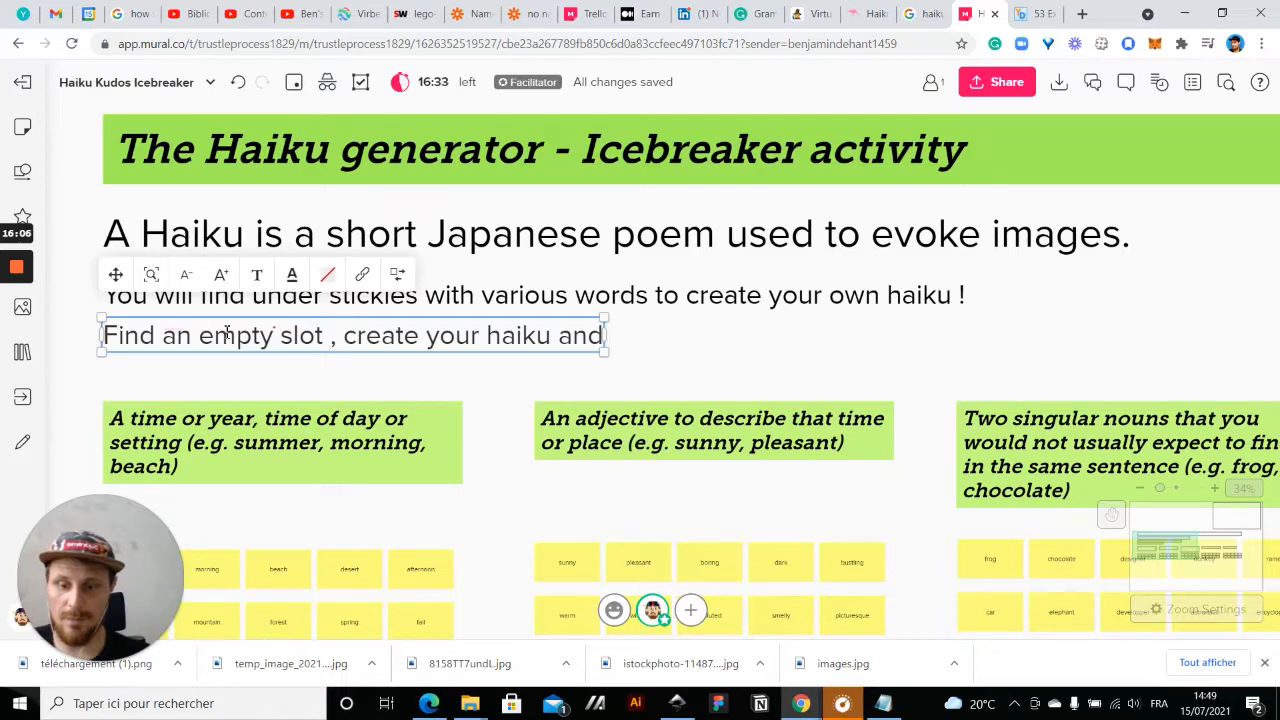
type("when everyone")
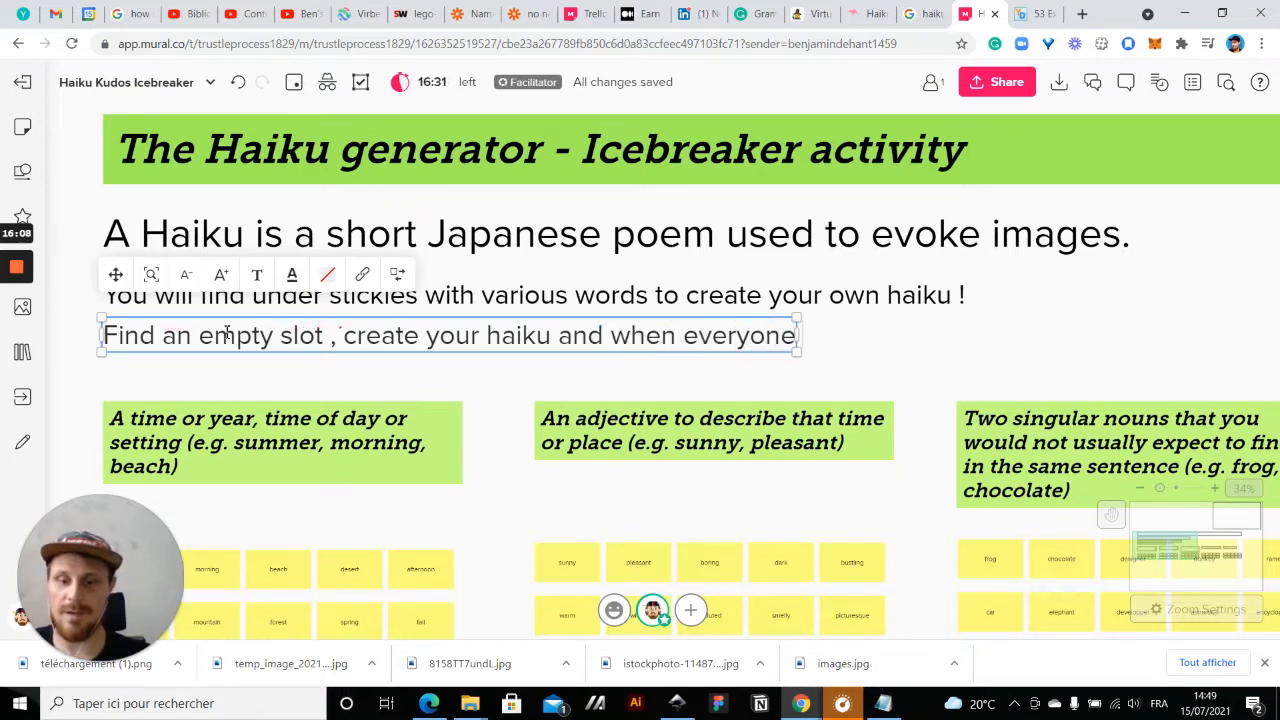
type(" is done,")
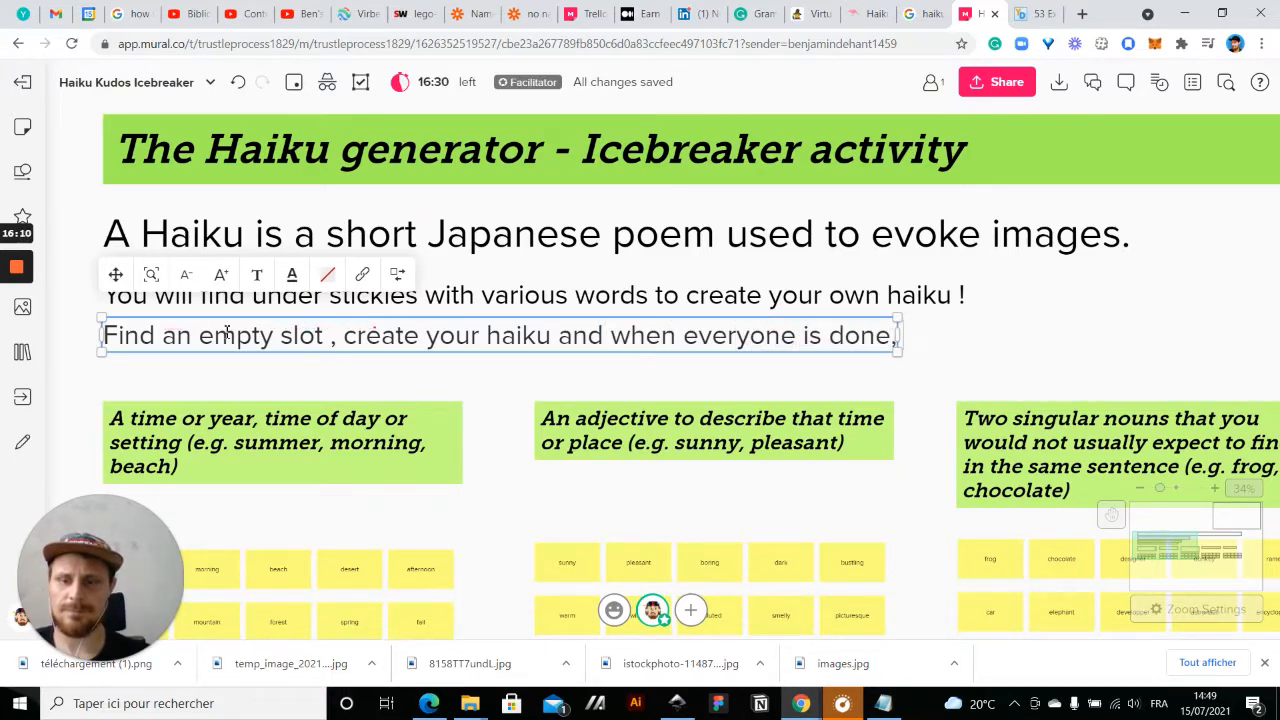
type(" you will have to read the ha")
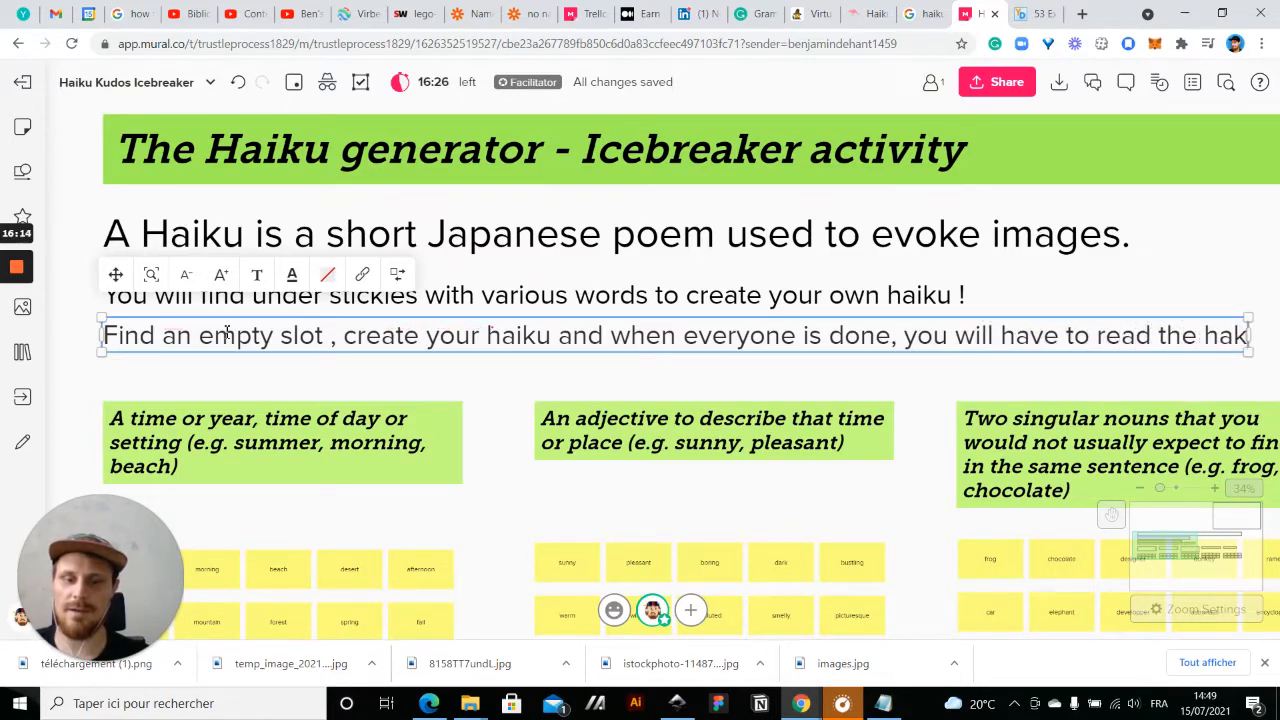
type("iku of you")
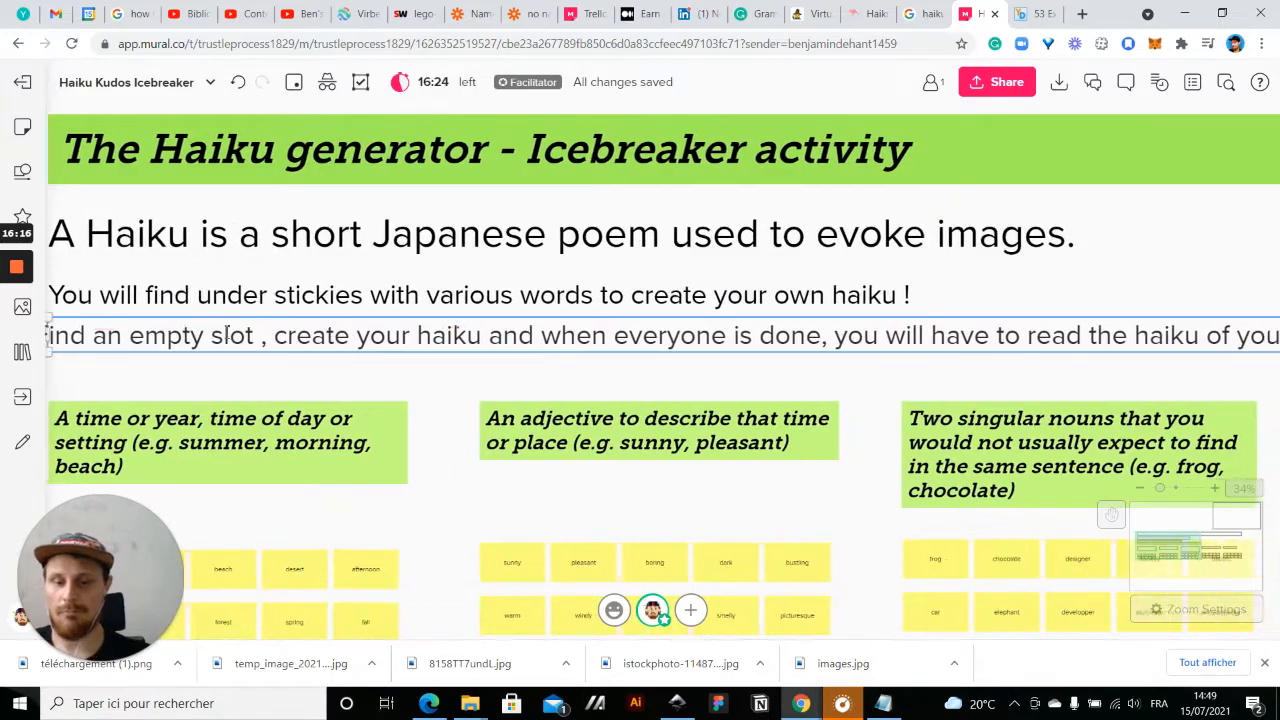
type("r nui")
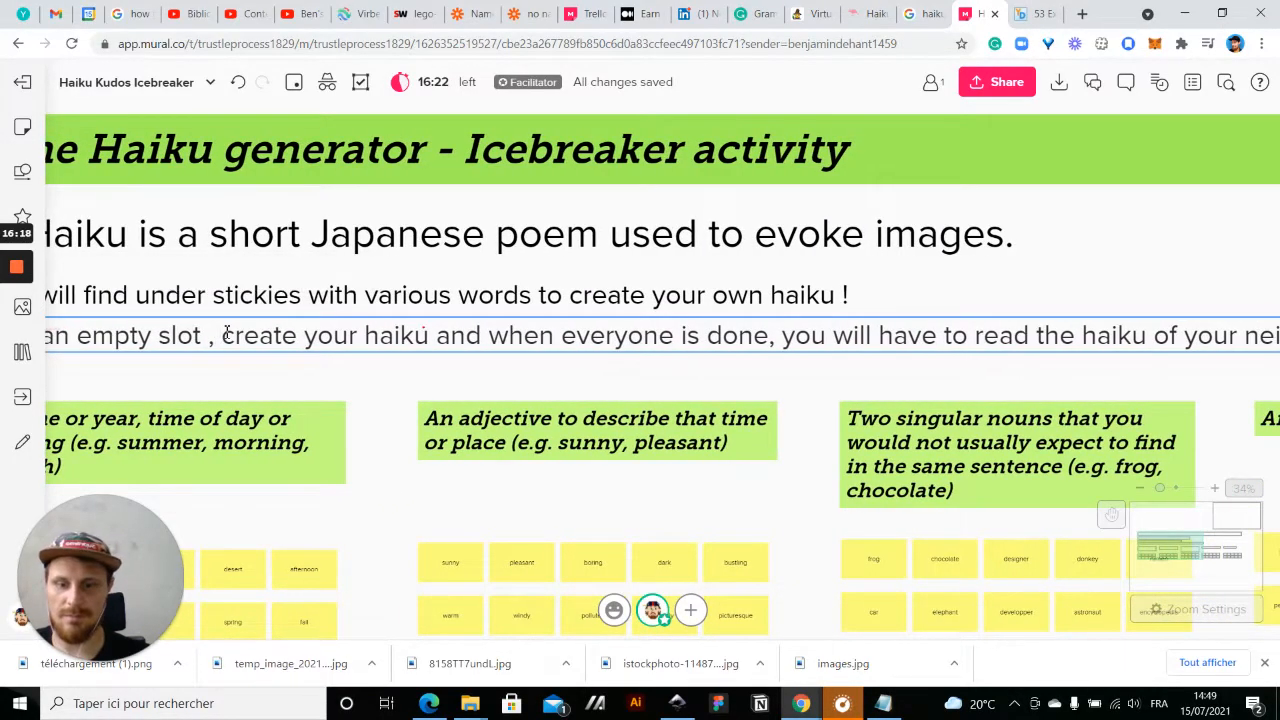
type("ghbour an")
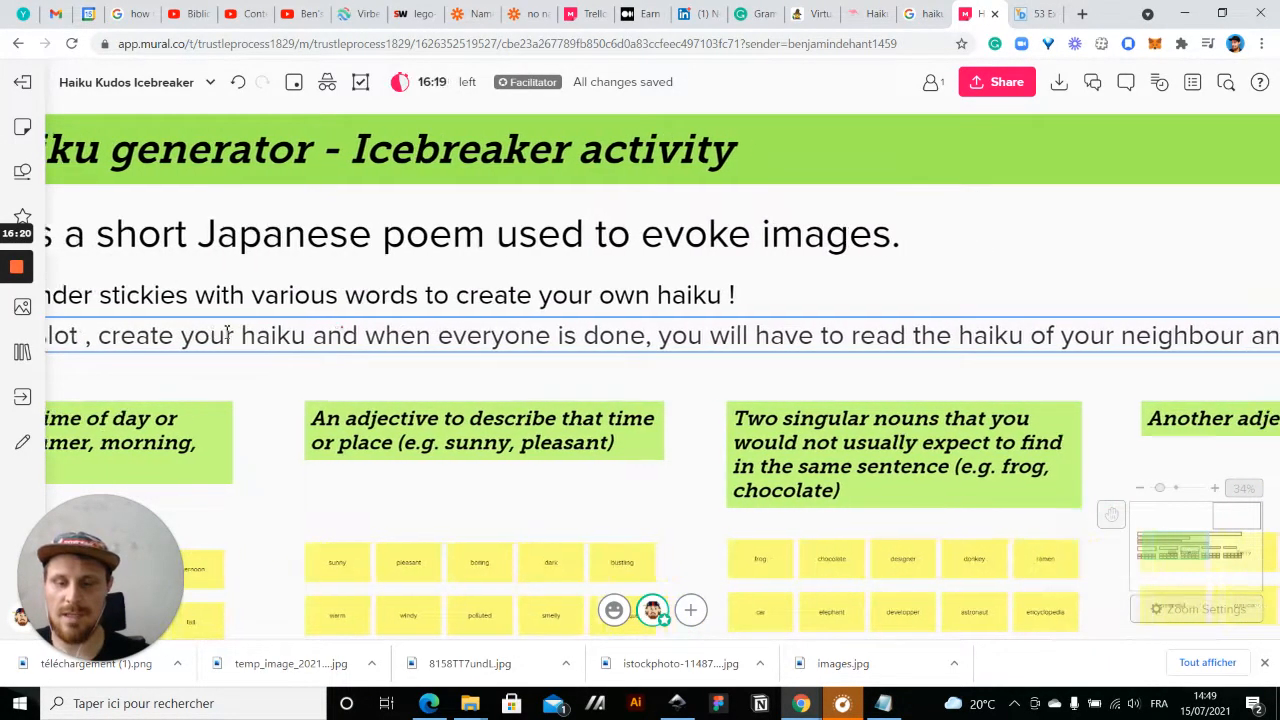
- Finish the instruction line with "and find a picture or a digital collage of your interpretation of the haiku."
type("d find a picture in")
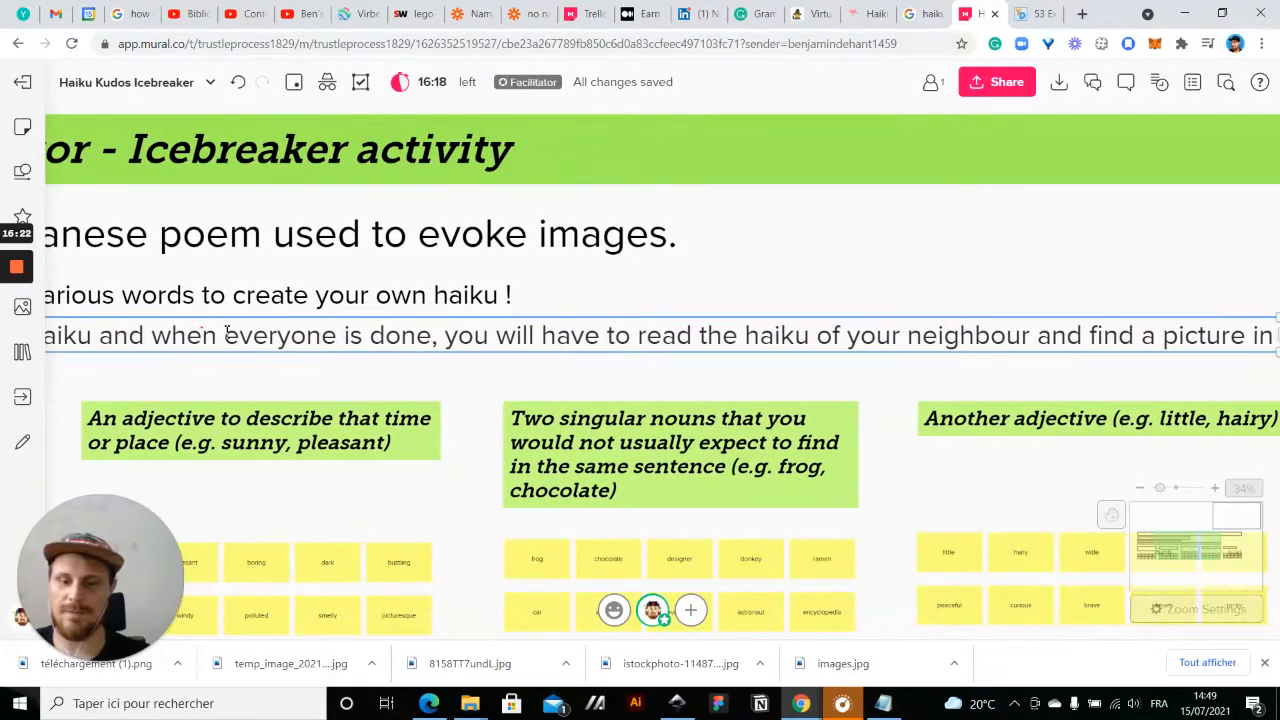
key("BackSpace")
key("BackSpace")
type("or")
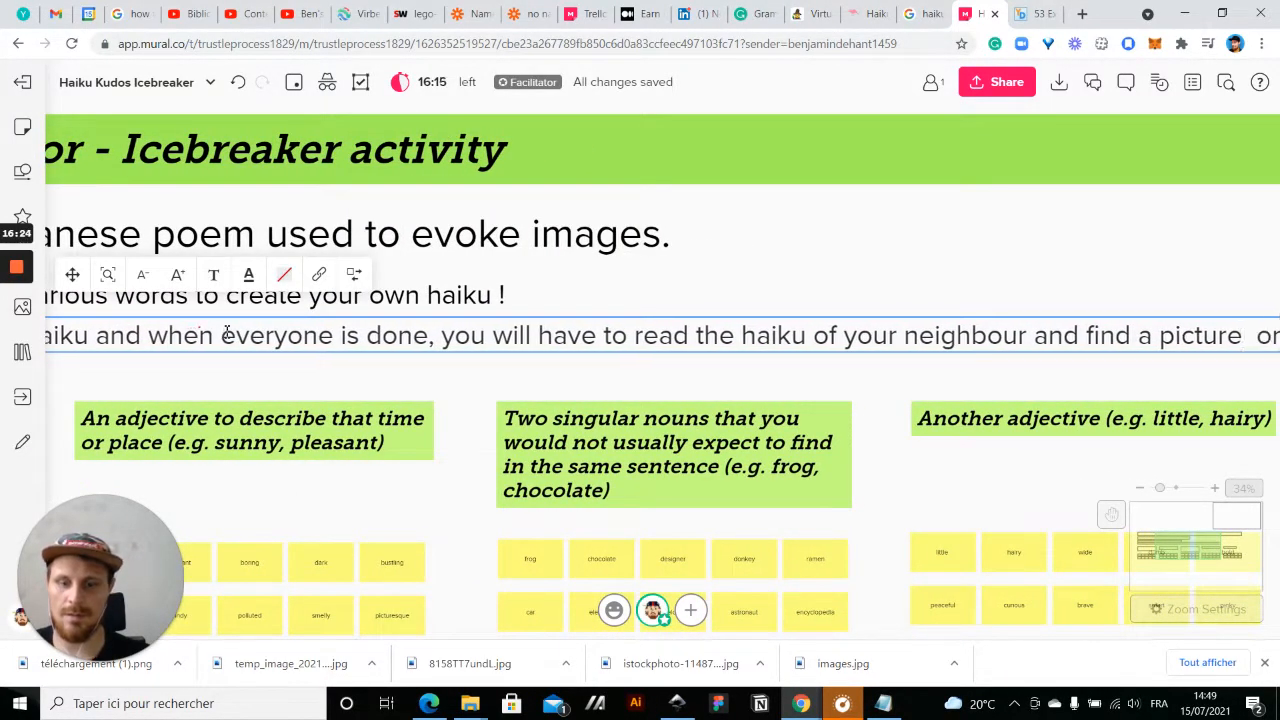
type(" a digital collage")
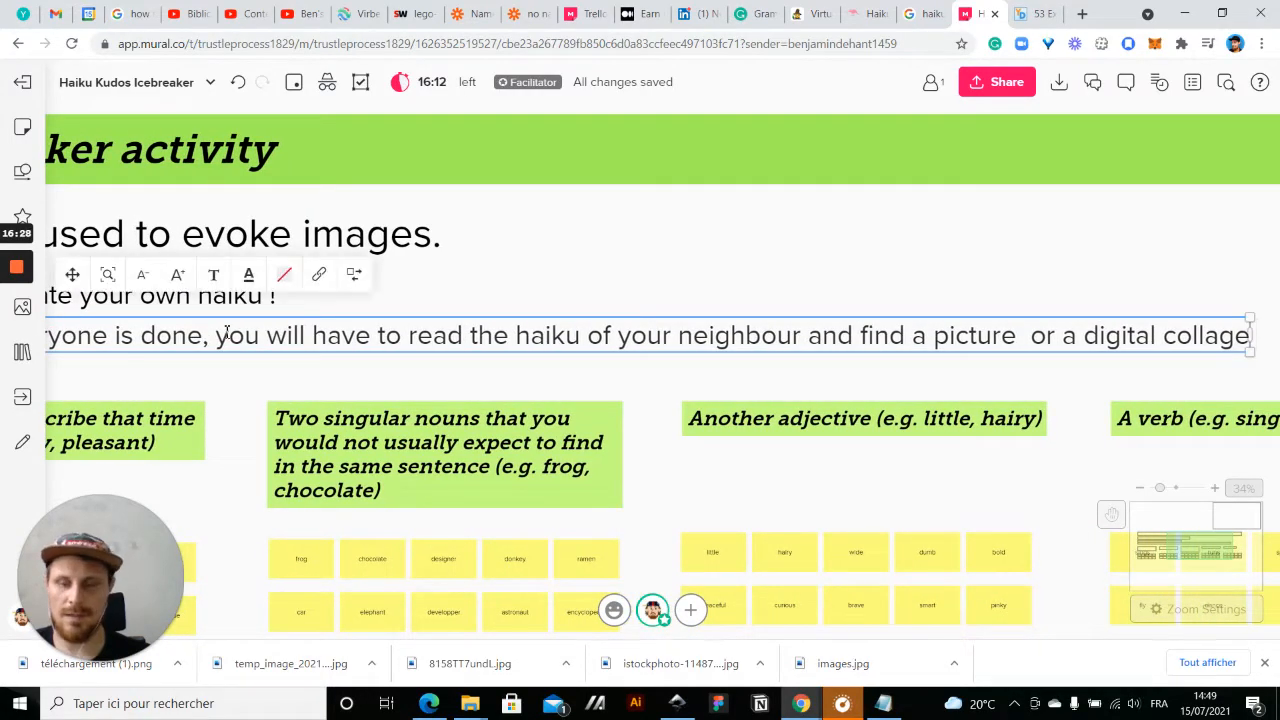
type("  of your i")
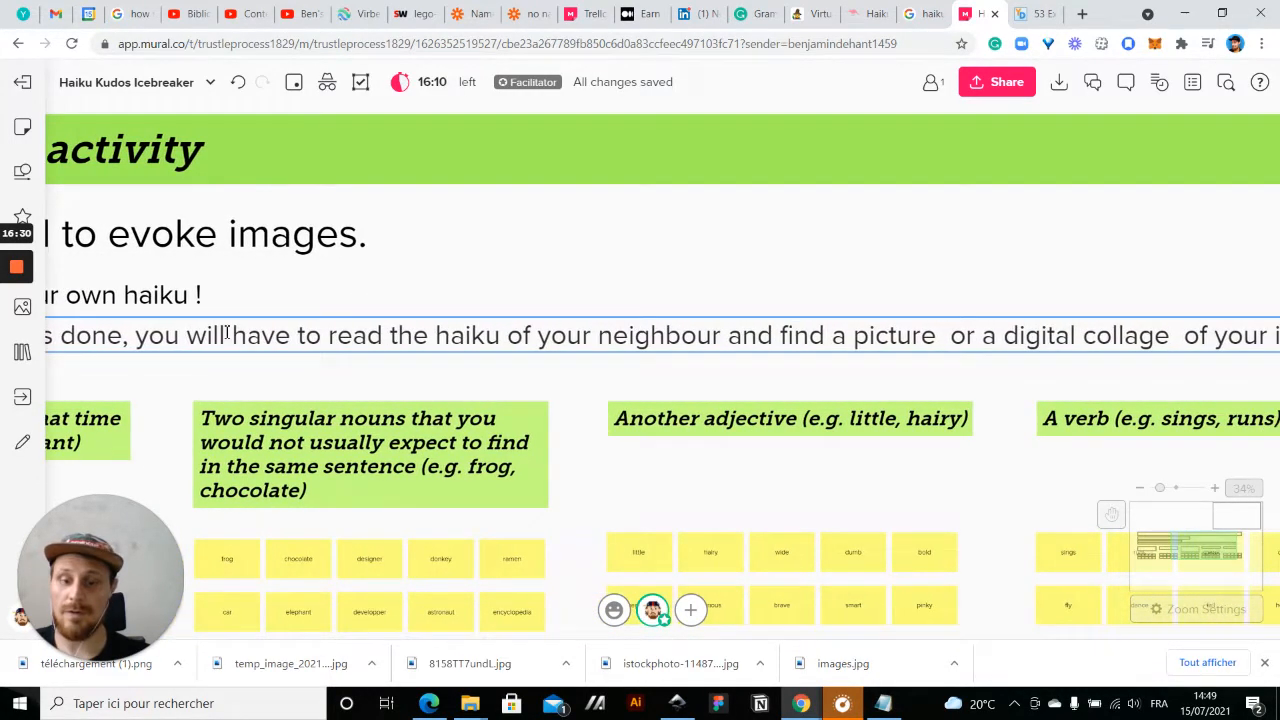
type("nterpretation o")
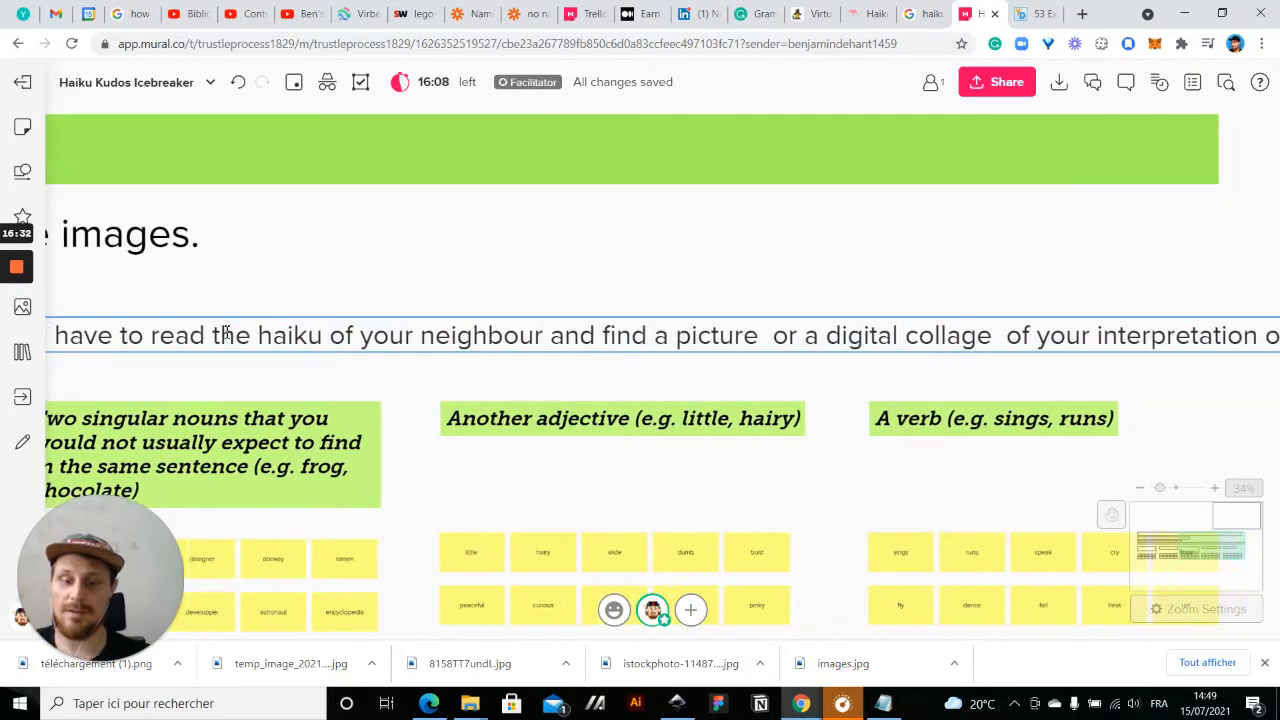
type("f the haiku.")
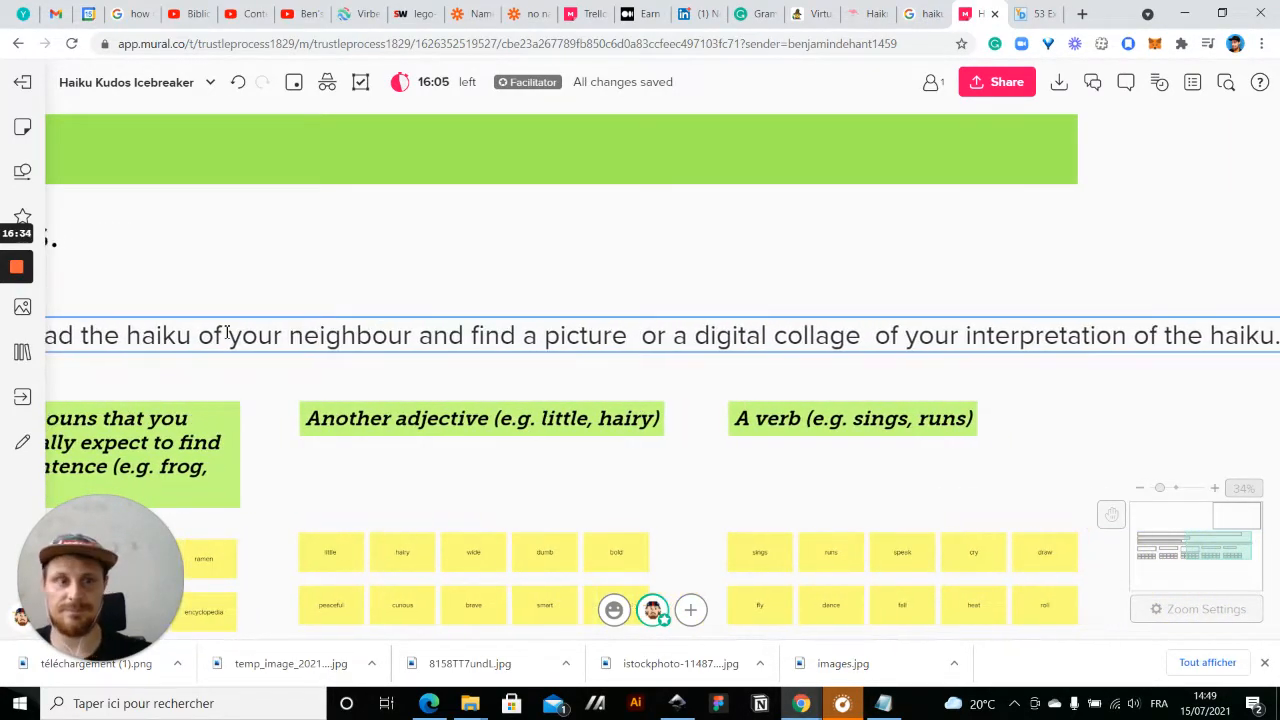
scroll(200, 330, "down", 3)
scroll(370, 360, "up", 5)
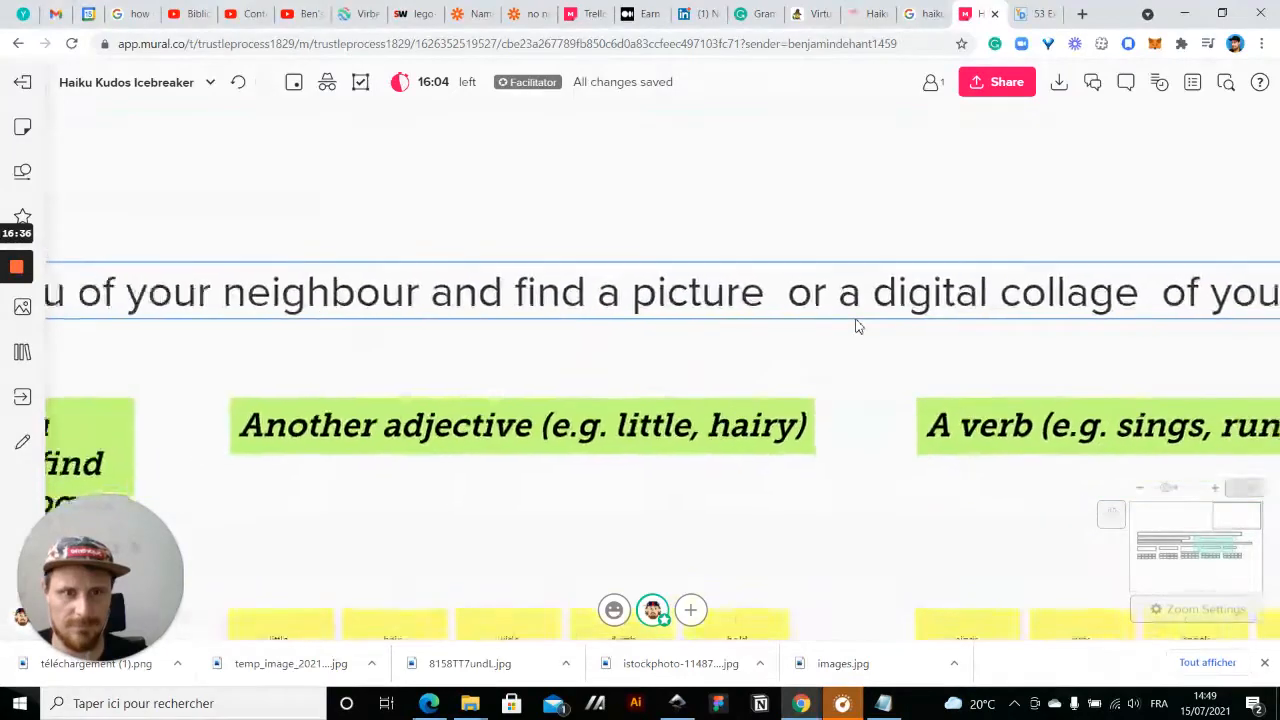
double_click(1043, 153)
left_click(909, 186)
left_click(1038, 158)
key("Delete")
left_click_drag(923, 217, 435, 245)
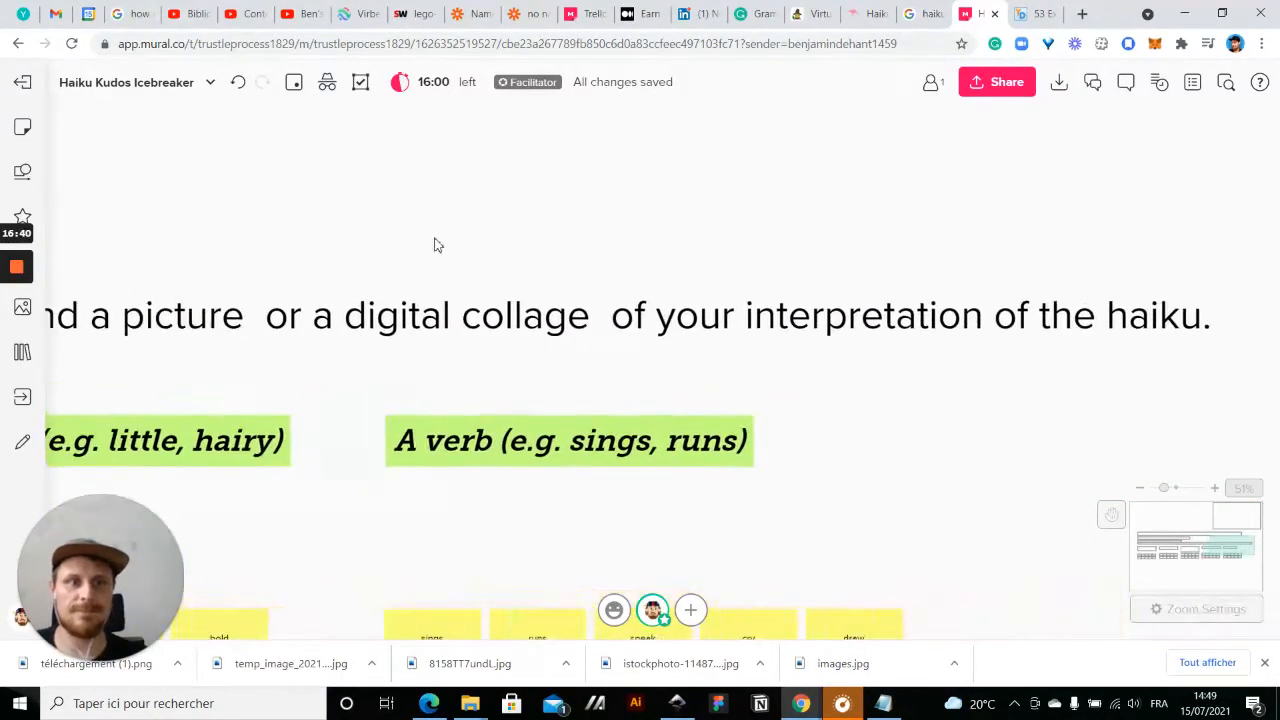
- Narrow the "Find an empty slot" text box to the width of the line above and decrease its font size
left_click(1086, 322)
scroll(1086, 322, "down", 5)
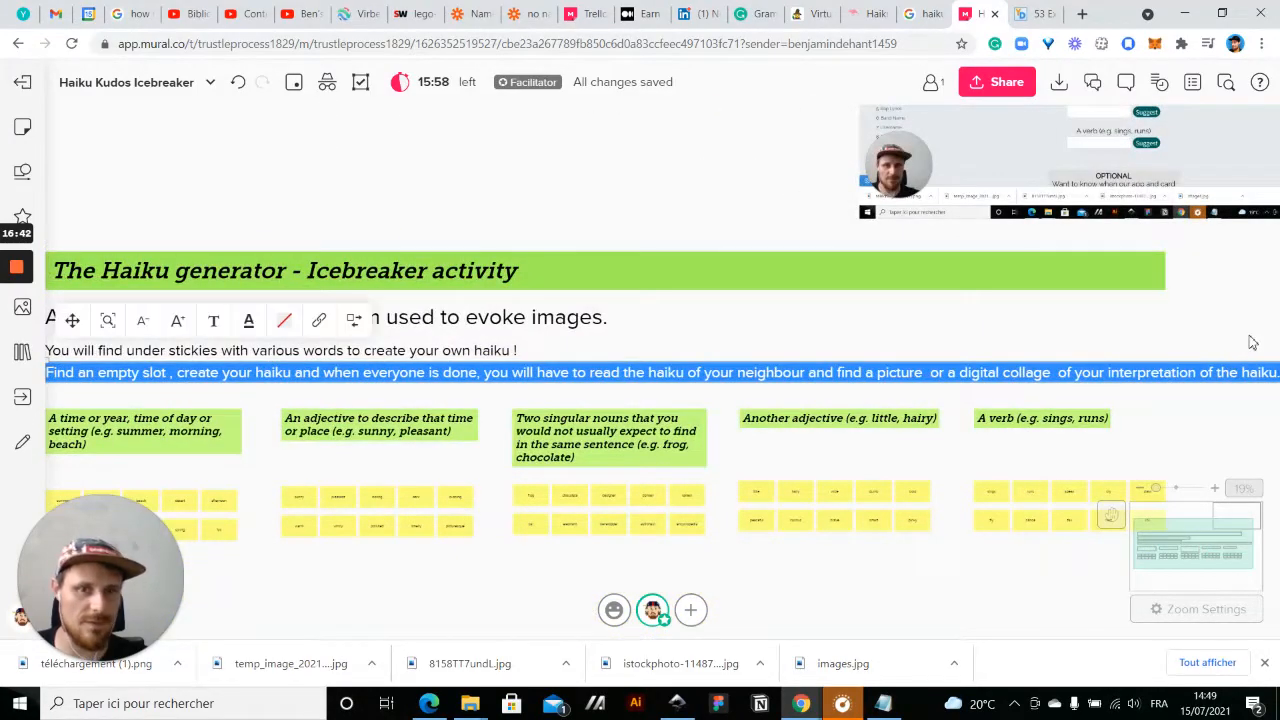
left_click(1181, 353)
left_click(1179, 373)
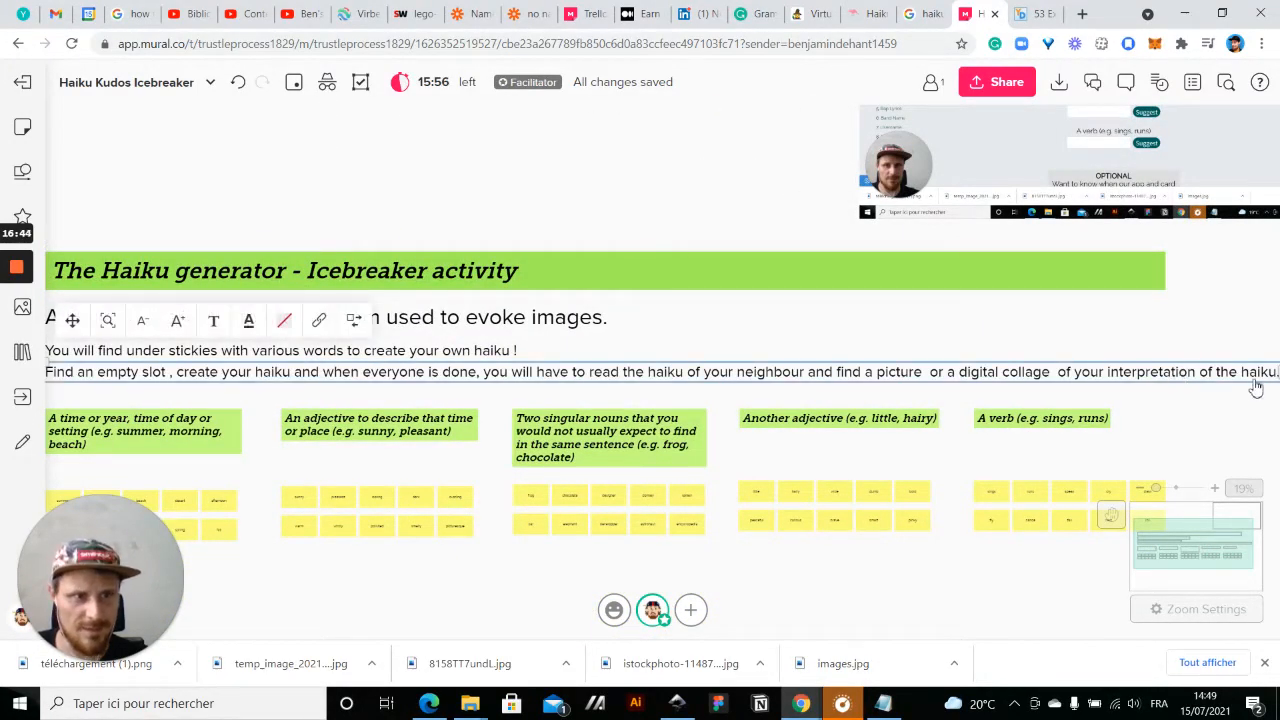
left_click_drag(1276, 372, 518, 340)
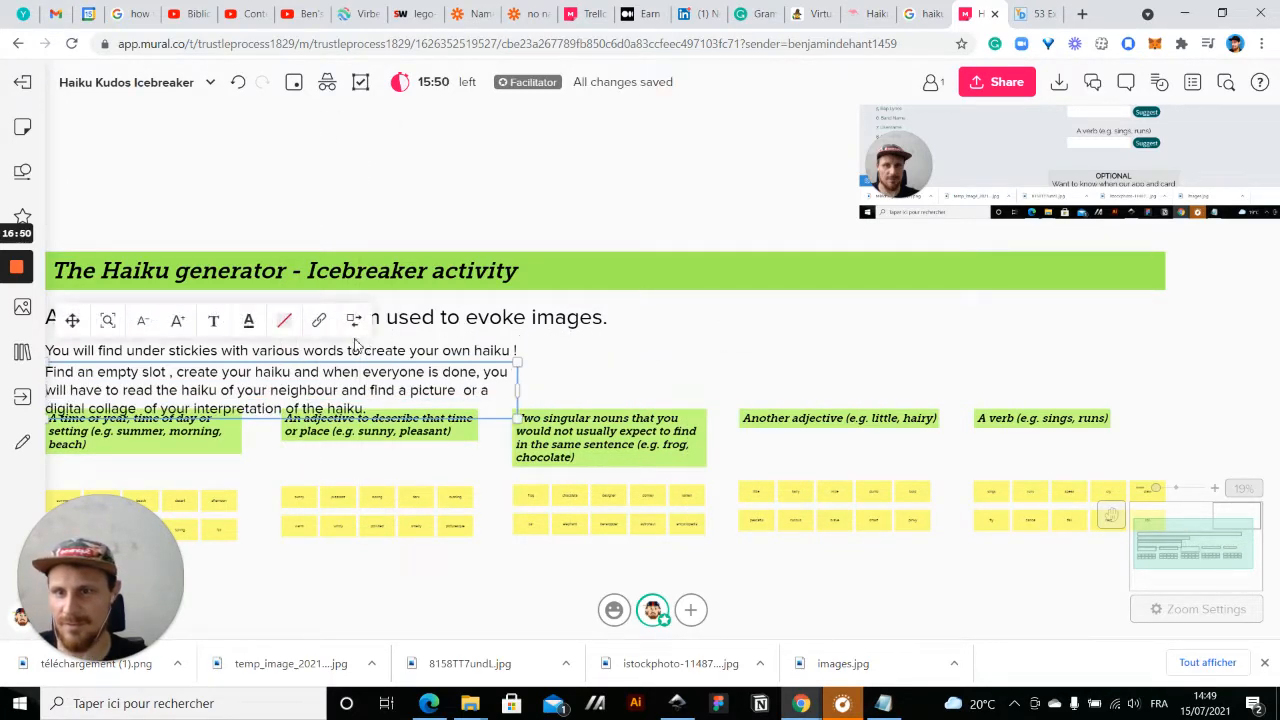
left_click(143, 320)
left_click(637, 380)
- Move the "You will find under stickies" line and the "Find an empty slot" paragraph up, closer beneath the haiku definition
left_click_drag(640, 376, 914, 362)
scroll(433, 363, "up", 3)
scroll(433, 363, "up", 2)
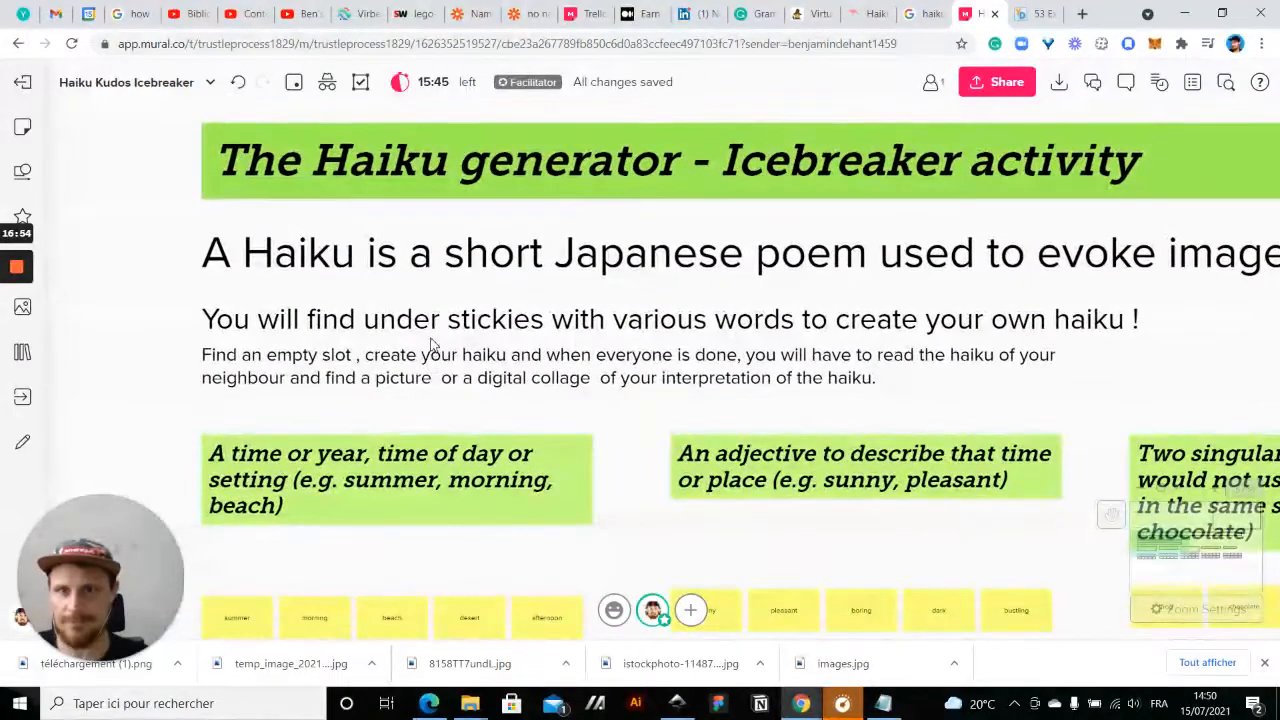
left_click_drag(440, 317, 440, 317)
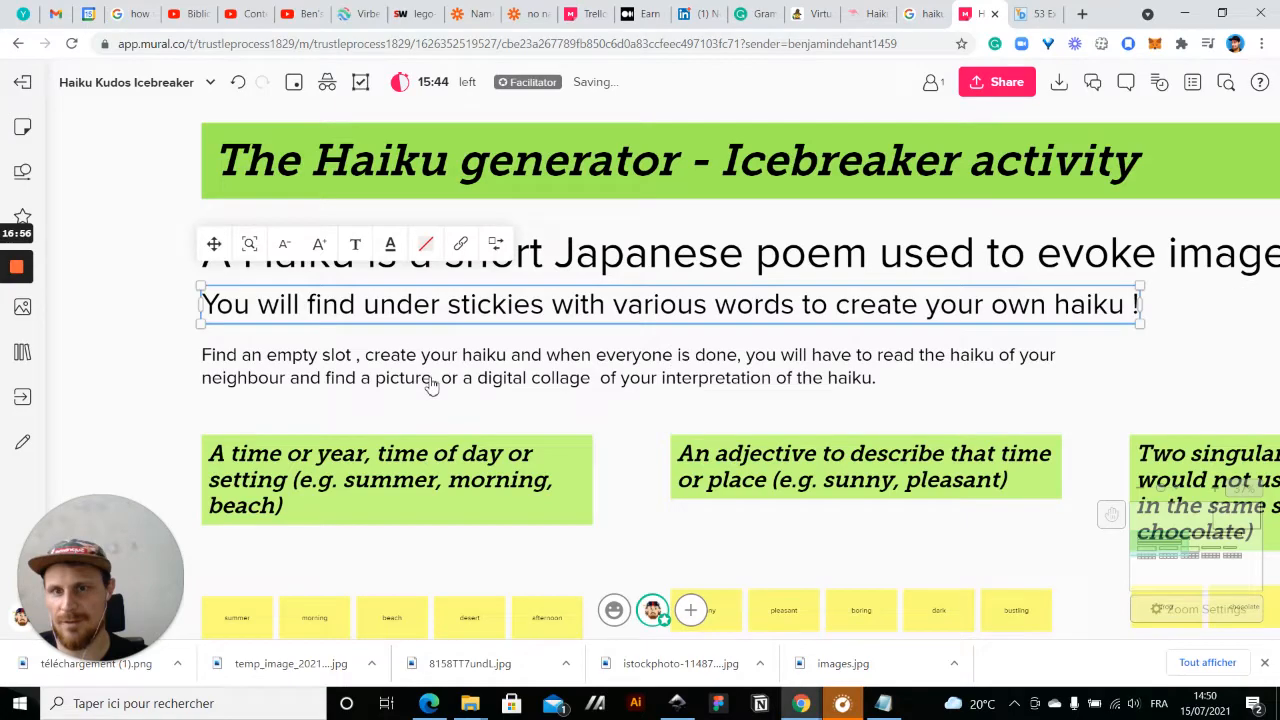
left_click(432, 386)
left_click_drag(452, 378, 455, 366)
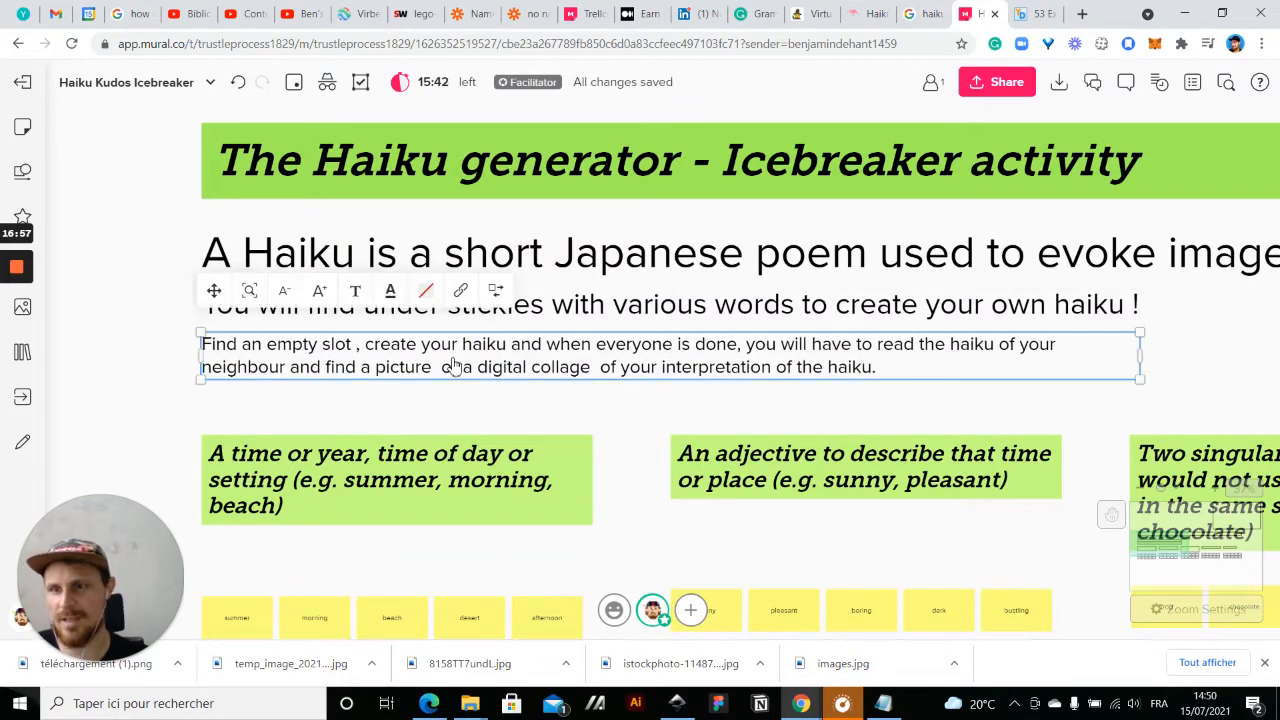
left_click(396, 400)
left_click_drag(140, 380, 50, 368)
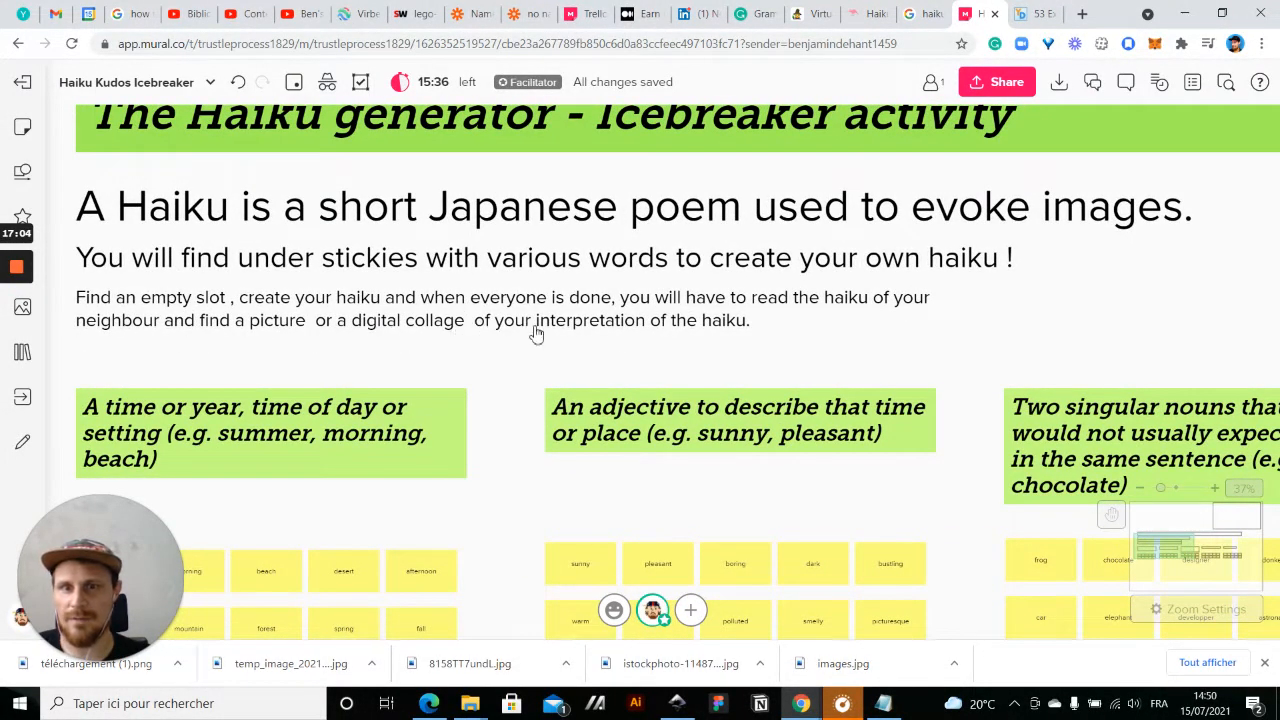
- Change the ending of the "Find an empty slot" paragraph to "the haiku you just read."
left_click(690, 323)
left_click(740, 320)
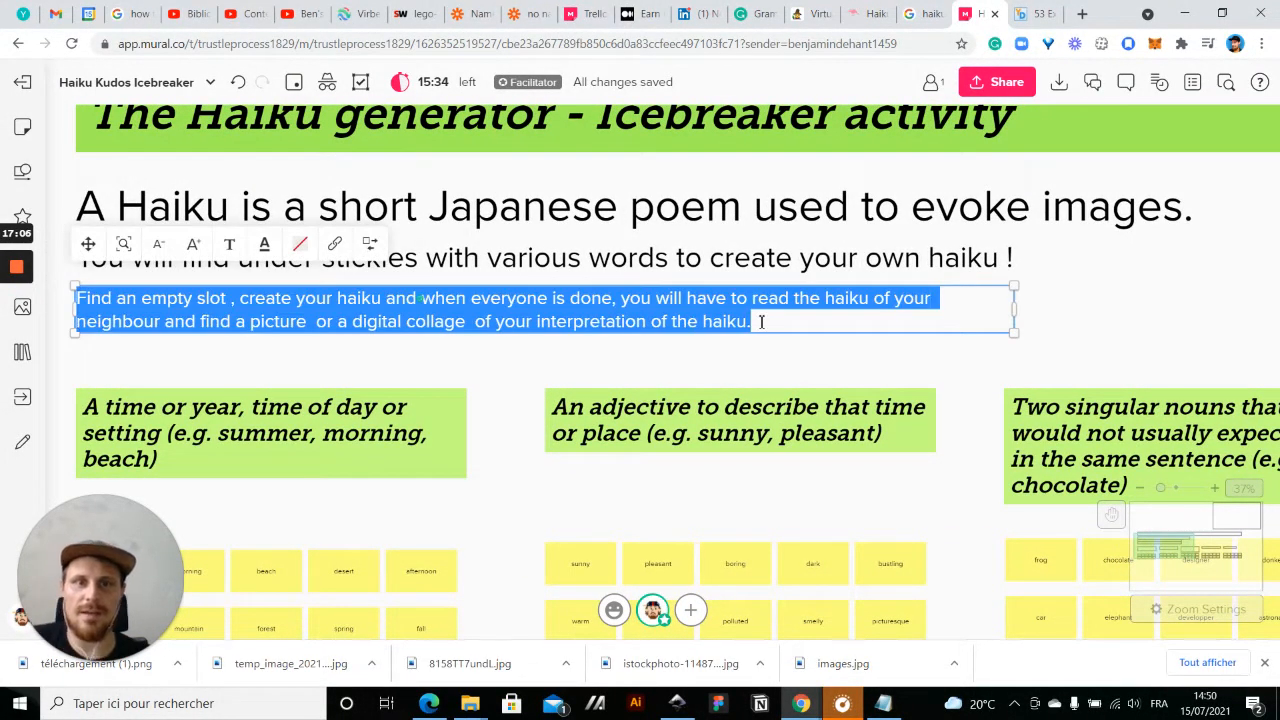
left_click(761, 322)
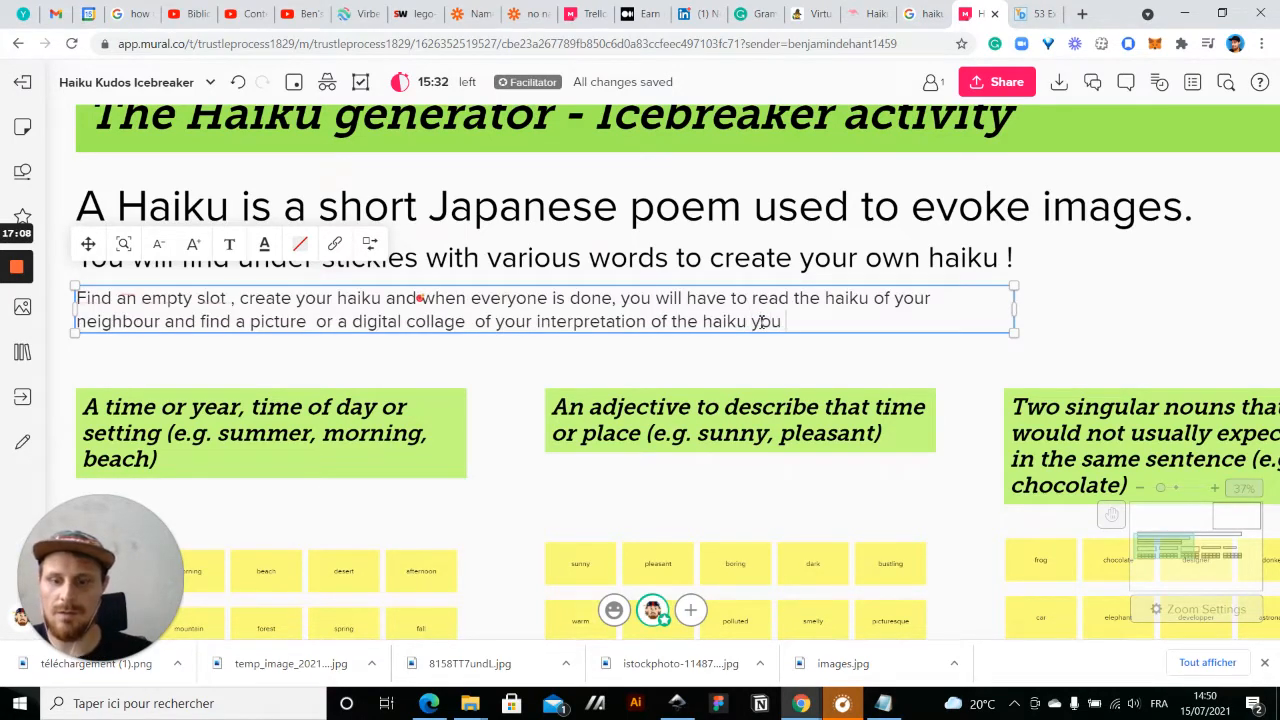
type("just read.")
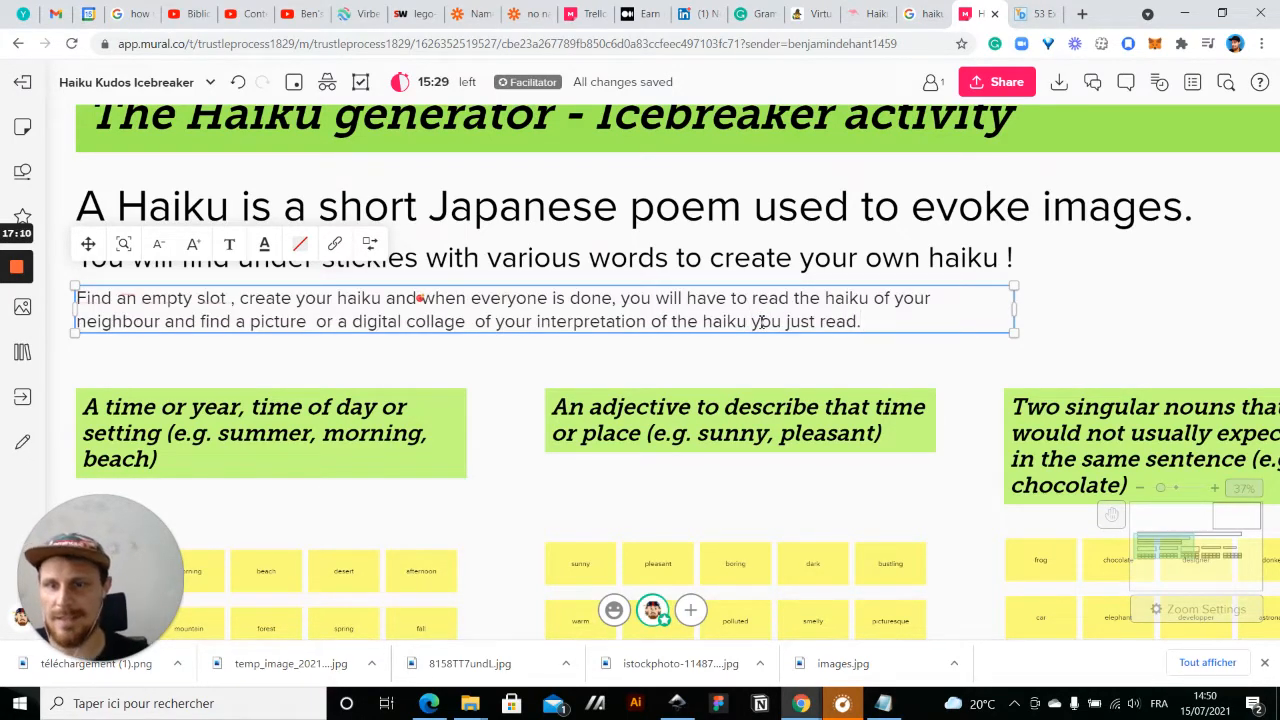
left_click(1131, 337)
scroll(1131, 337, "down", 3)
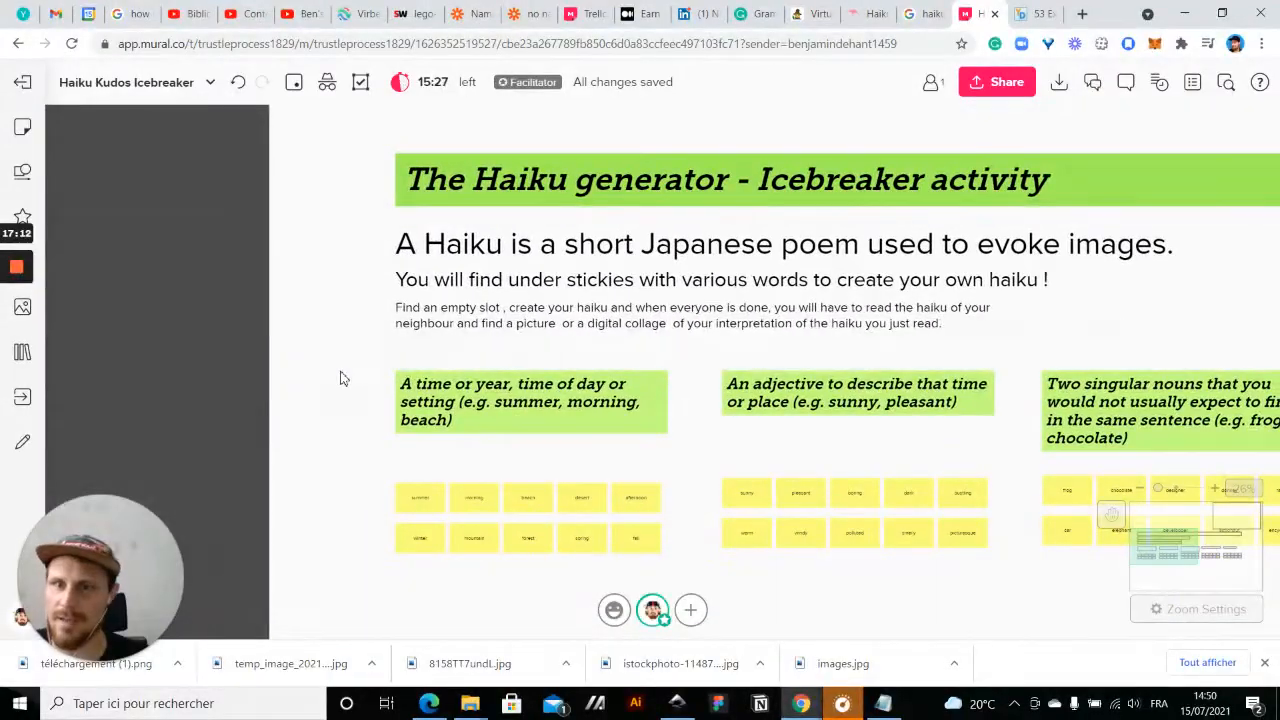
- Move all five green category labels and their sticky notes together slightly down, away from the instructions
left_click_drag(293, 344, 159, 300)
scroll(527, 487, "down", 2)
left_click_drag(451, 557, 337, 429)
scroll(367, 460, "down", 3)
scroll(337, 429, "down", 2)
left_click_drag(210, 420, 1118, 262)
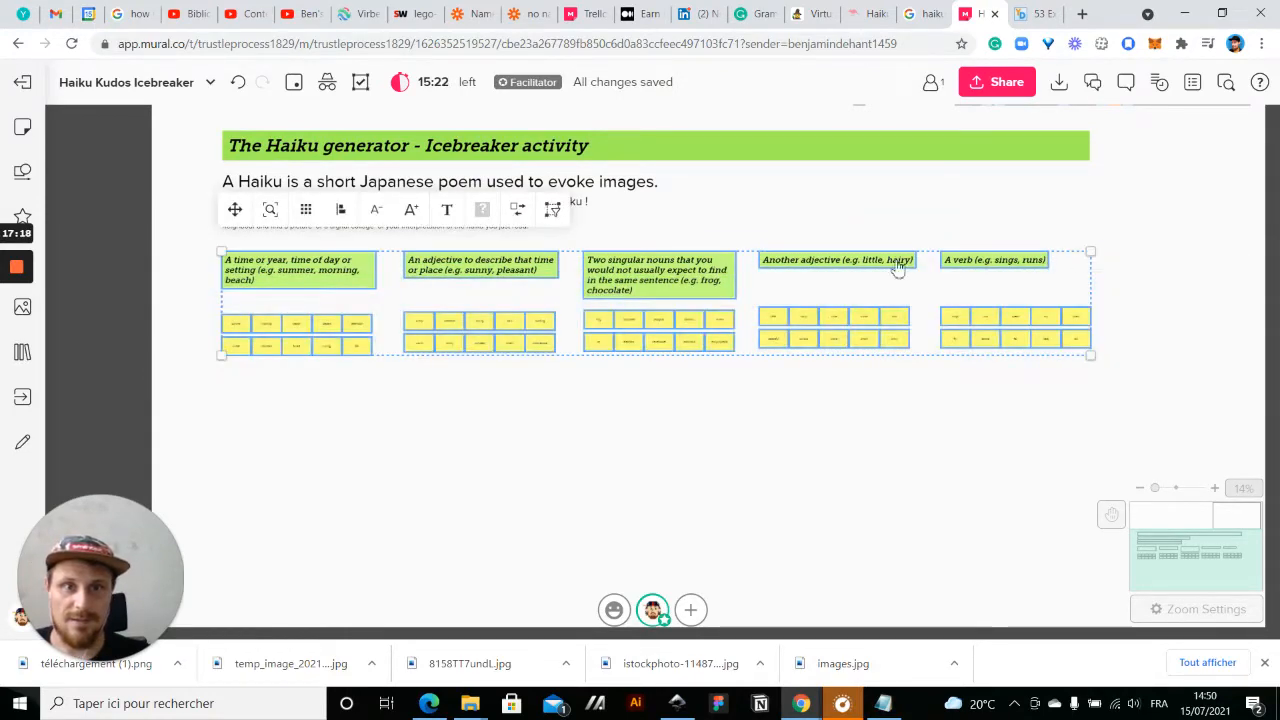
left_click_drag(854, 268, 853, 283)
left_click(609, 463)
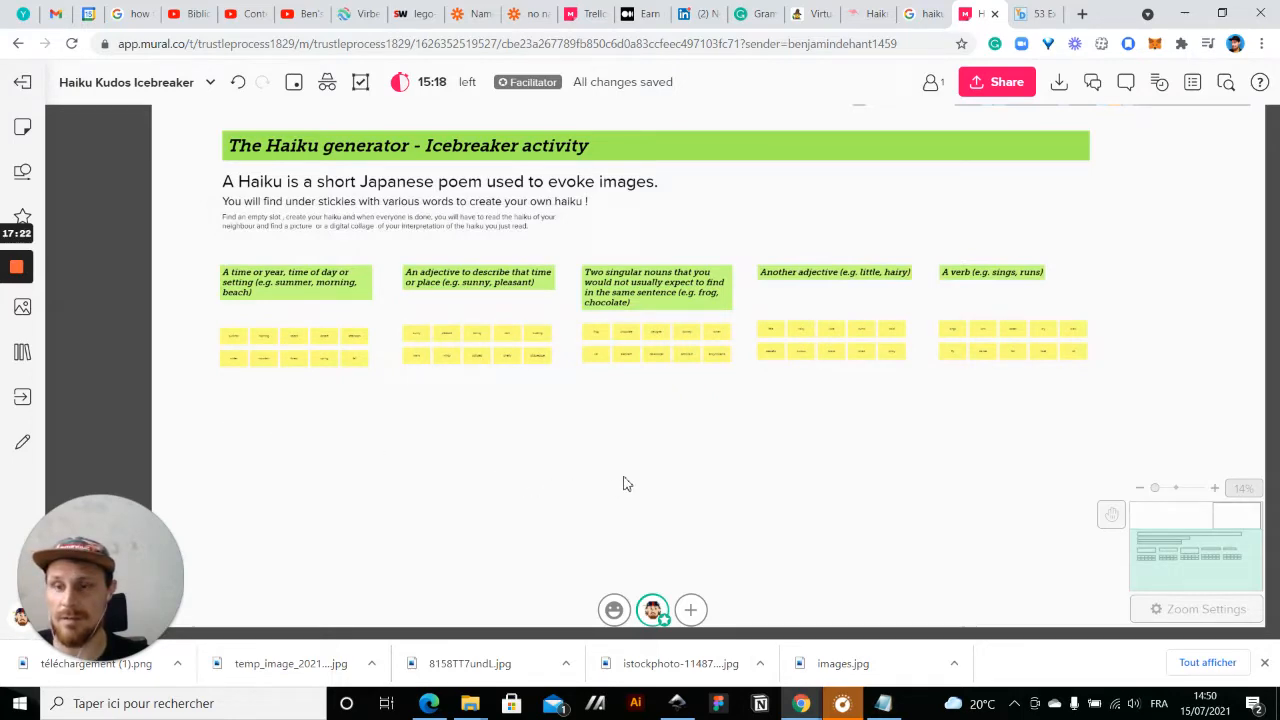
- Duplicate the "A time or year" label beneath its sticky notes and change the copy's background to light blue
scroll(280, 487, "up", 2)
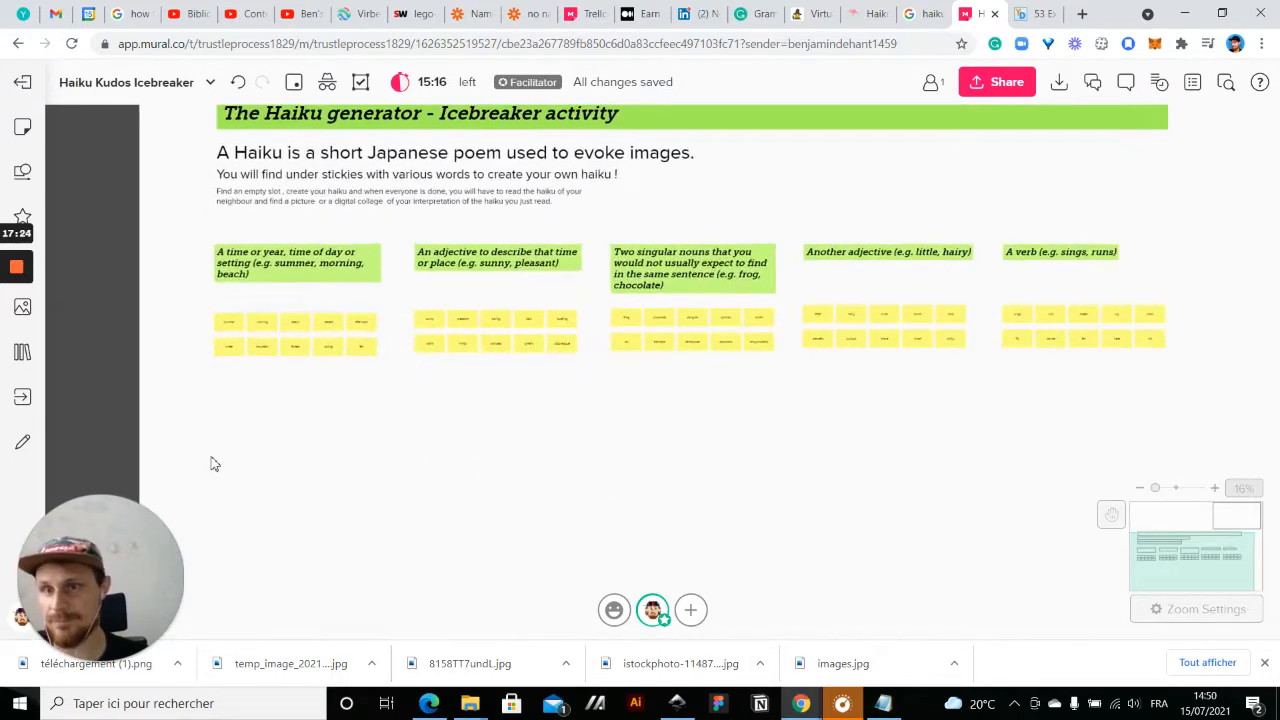
right_click(281, 394)
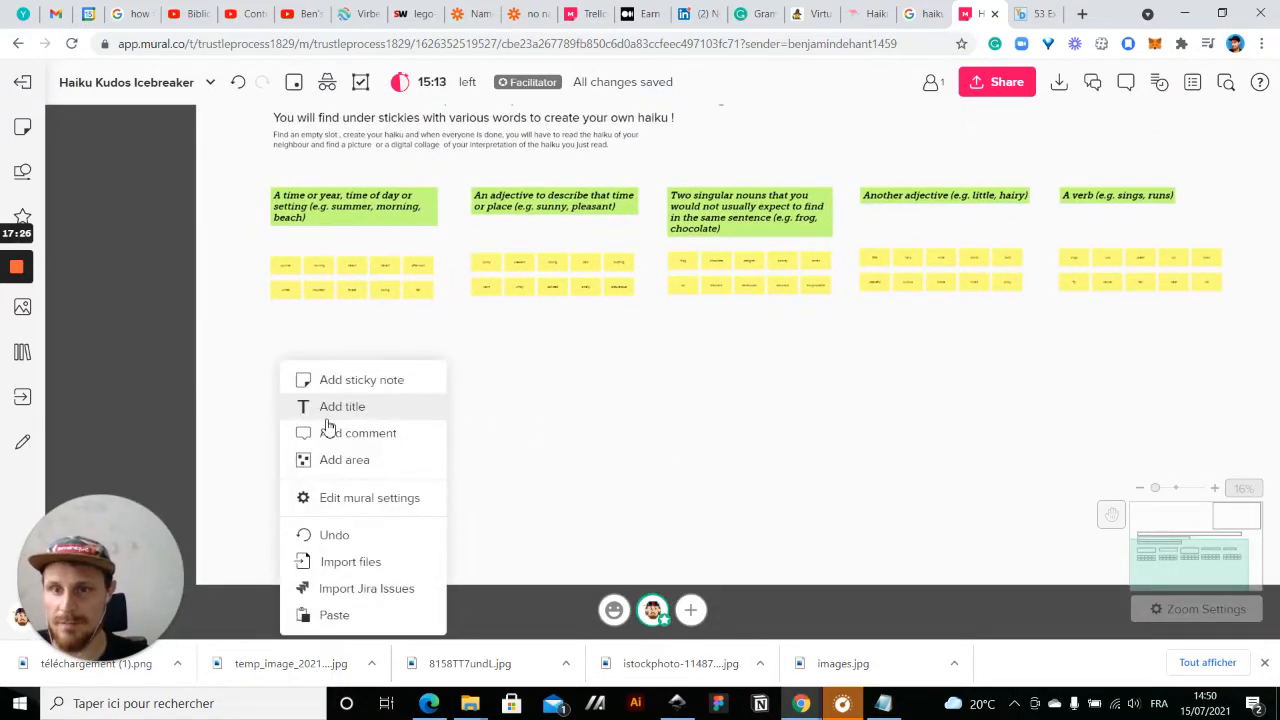
left_click(327, 220)
left_click_drag(327, 220, 323, 365)
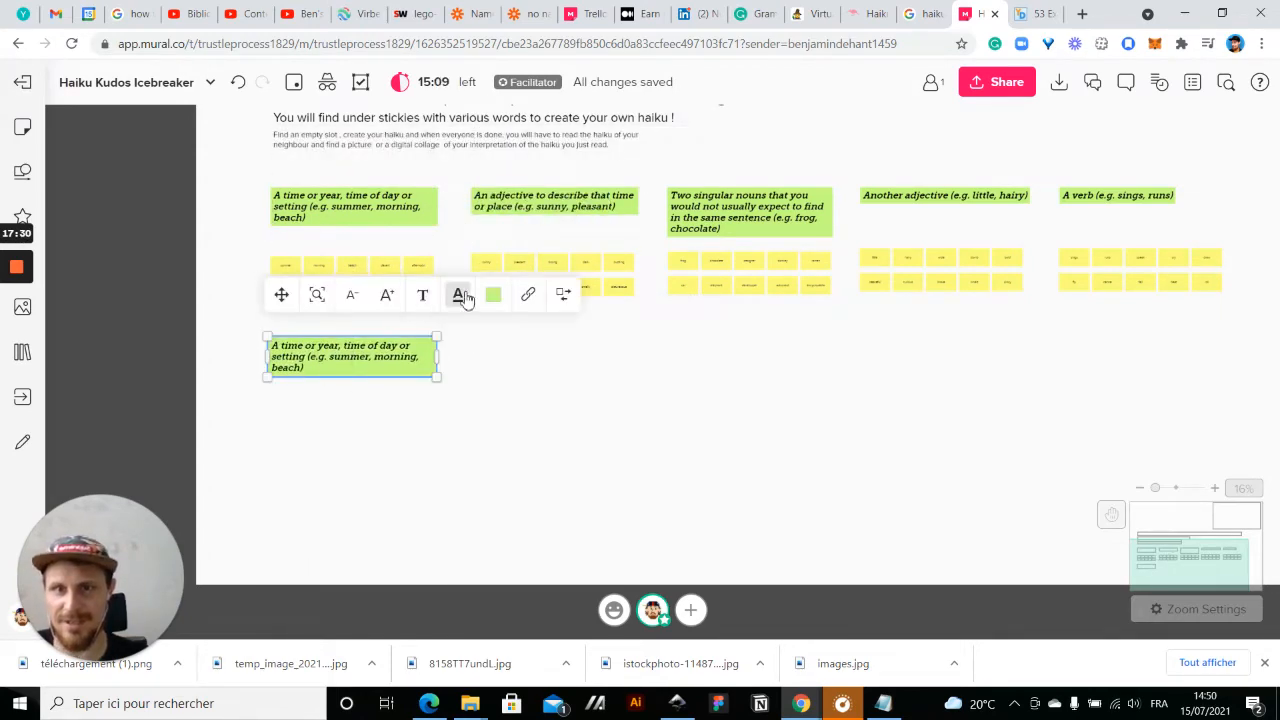
left_click(486, 304)
left_click(549, 372)
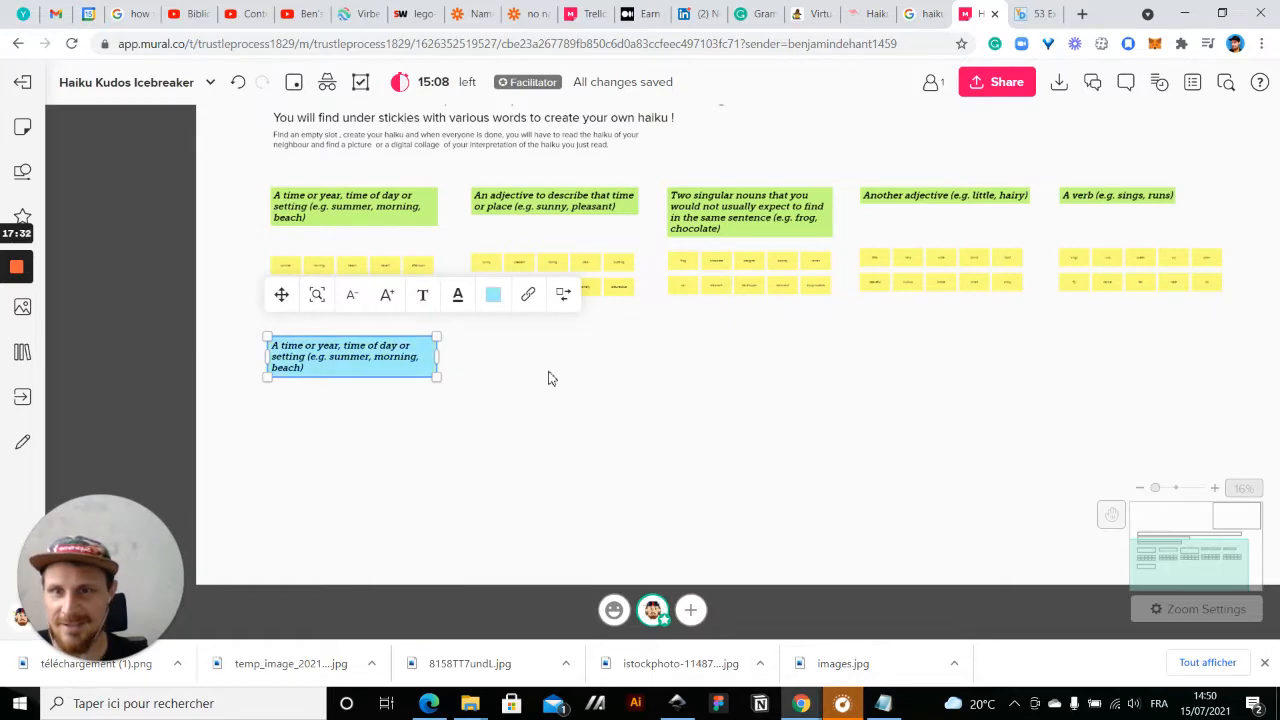
- Replace the light blue label's text with "Type your name here ( or the title of your haiku )"
left_click(308, 462)
double_click(305, 346)
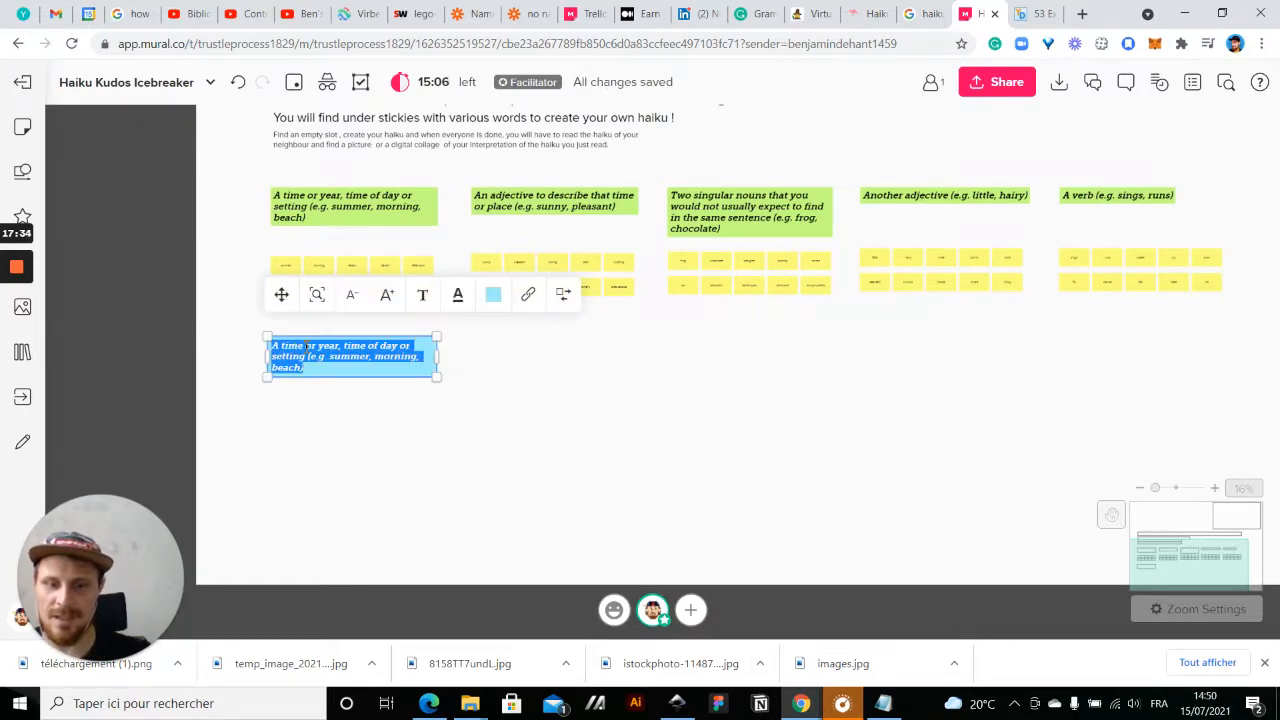
type("Type your name here")
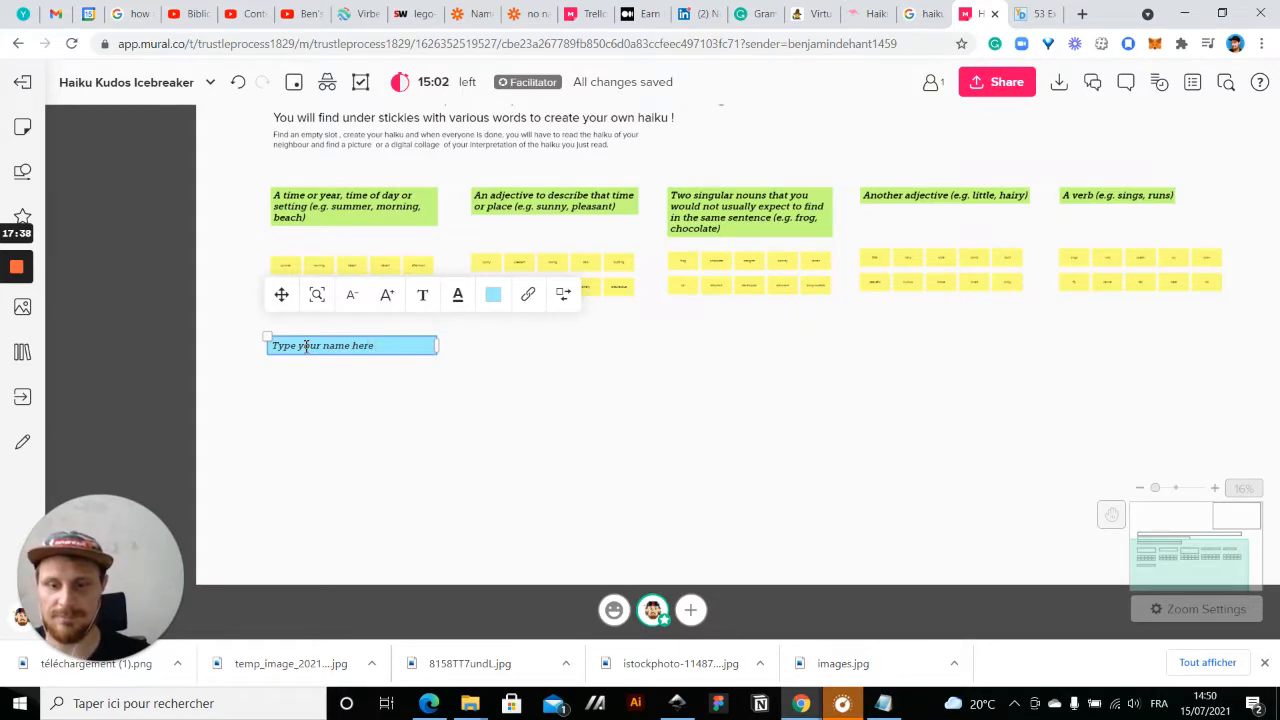
type(" ( or the name o")
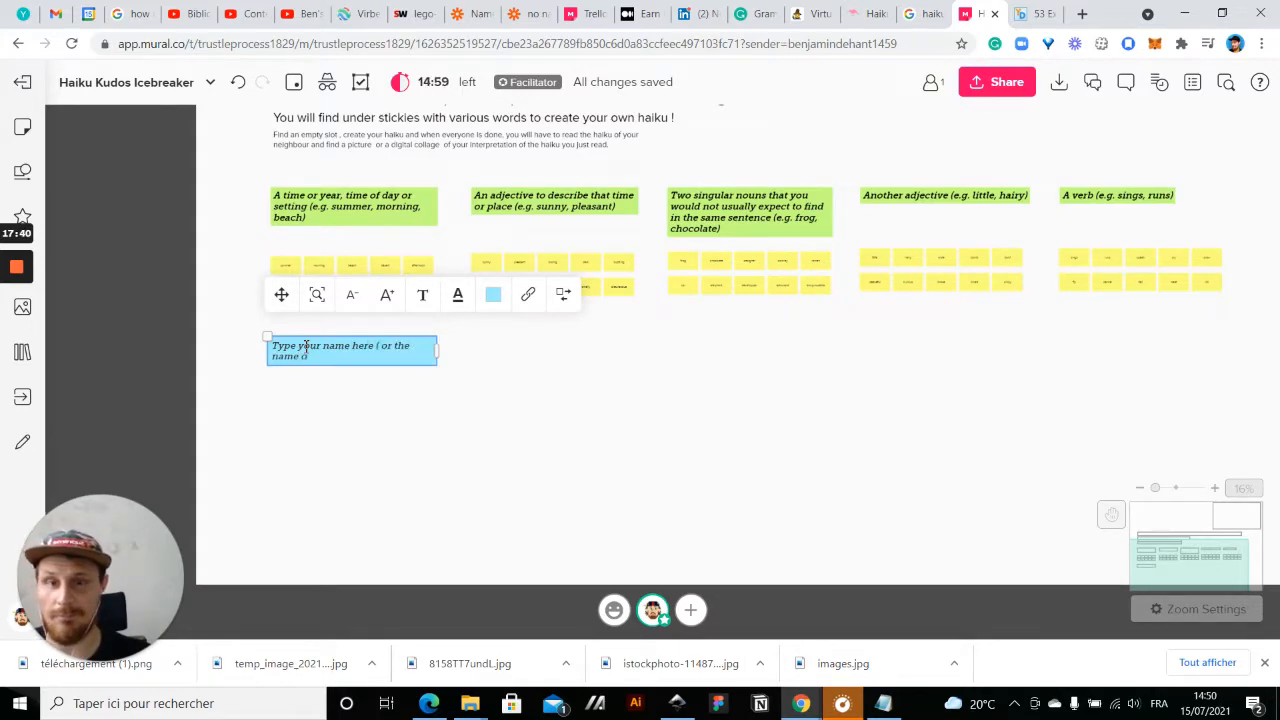
key("BackSpace")
key("BackSpace")
key("BackSpace")
key("BackSpace")
key("BackSpace")
key("BackSpace")
type("title")
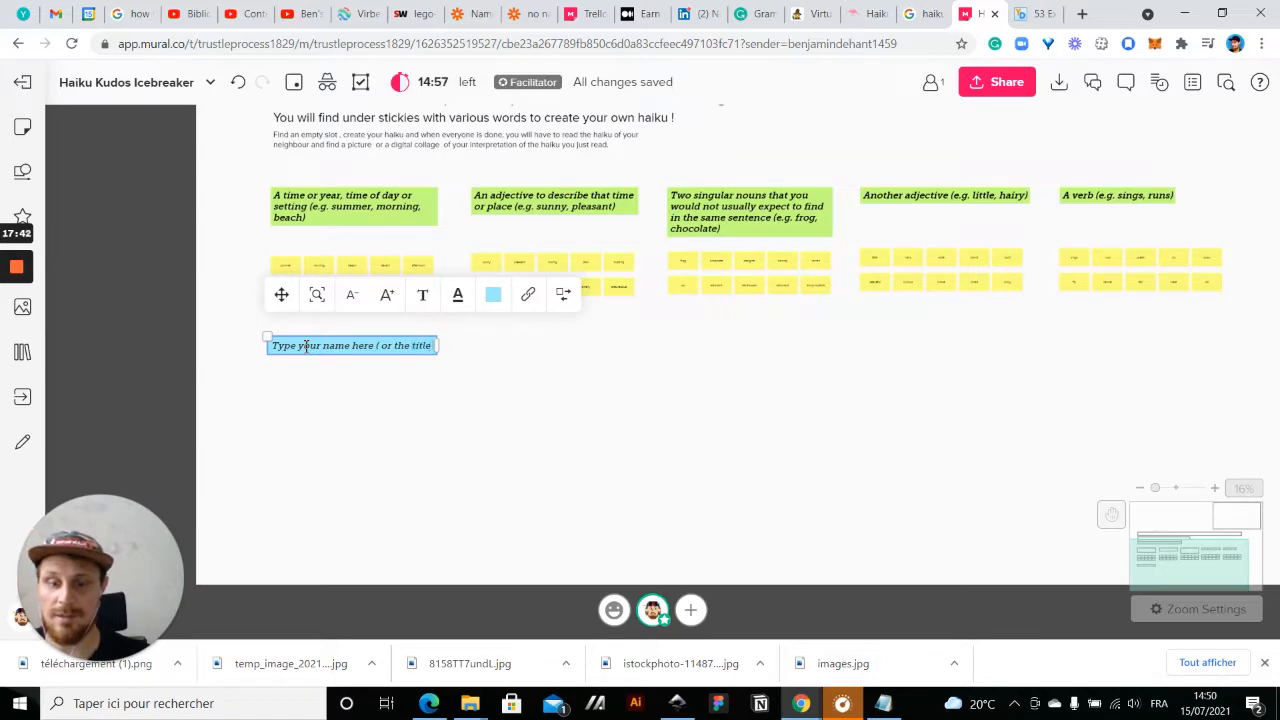
type(" of your haiku")
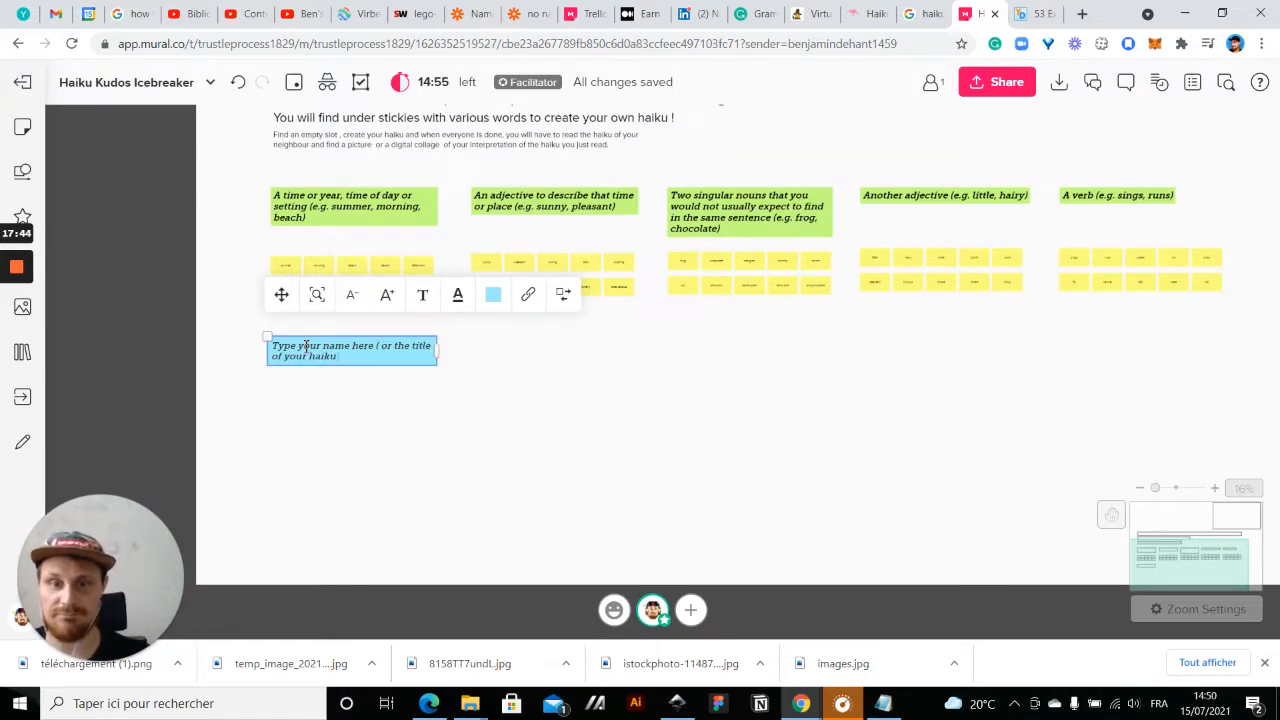
left_click(310, 476)
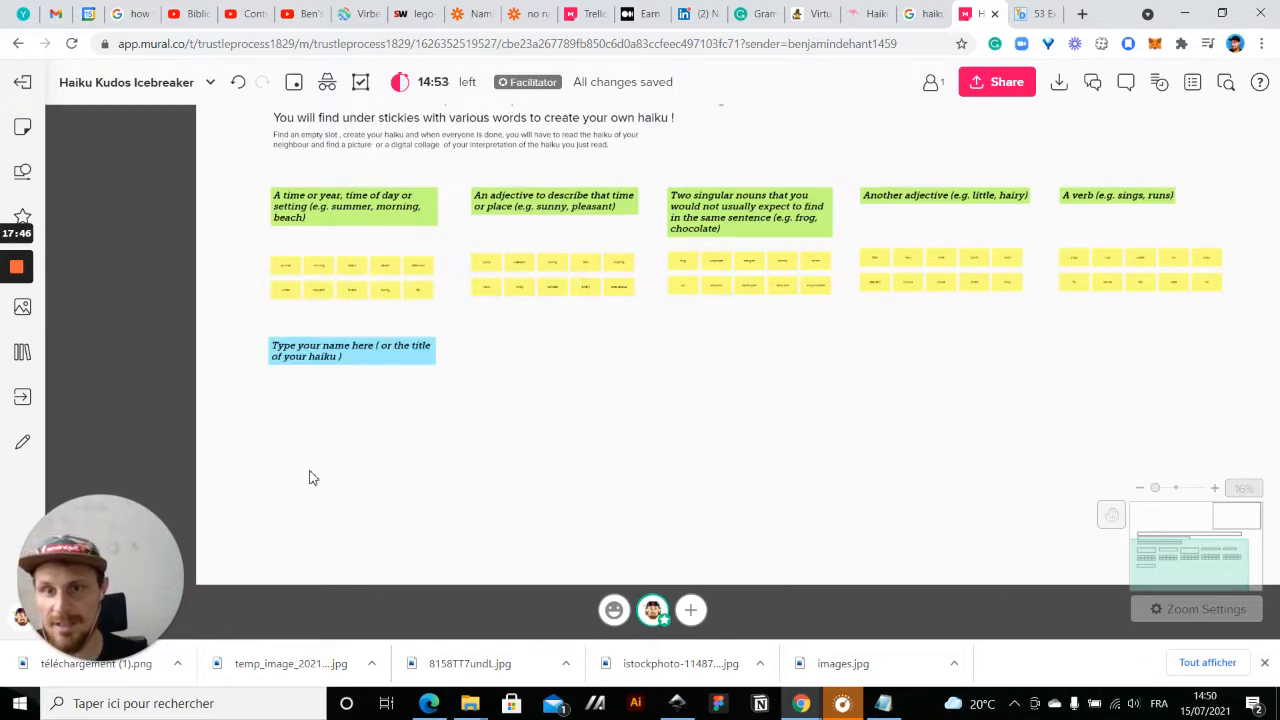
scroll(310, 476, "up", 2)
scroll(325, 332, "up", 1)
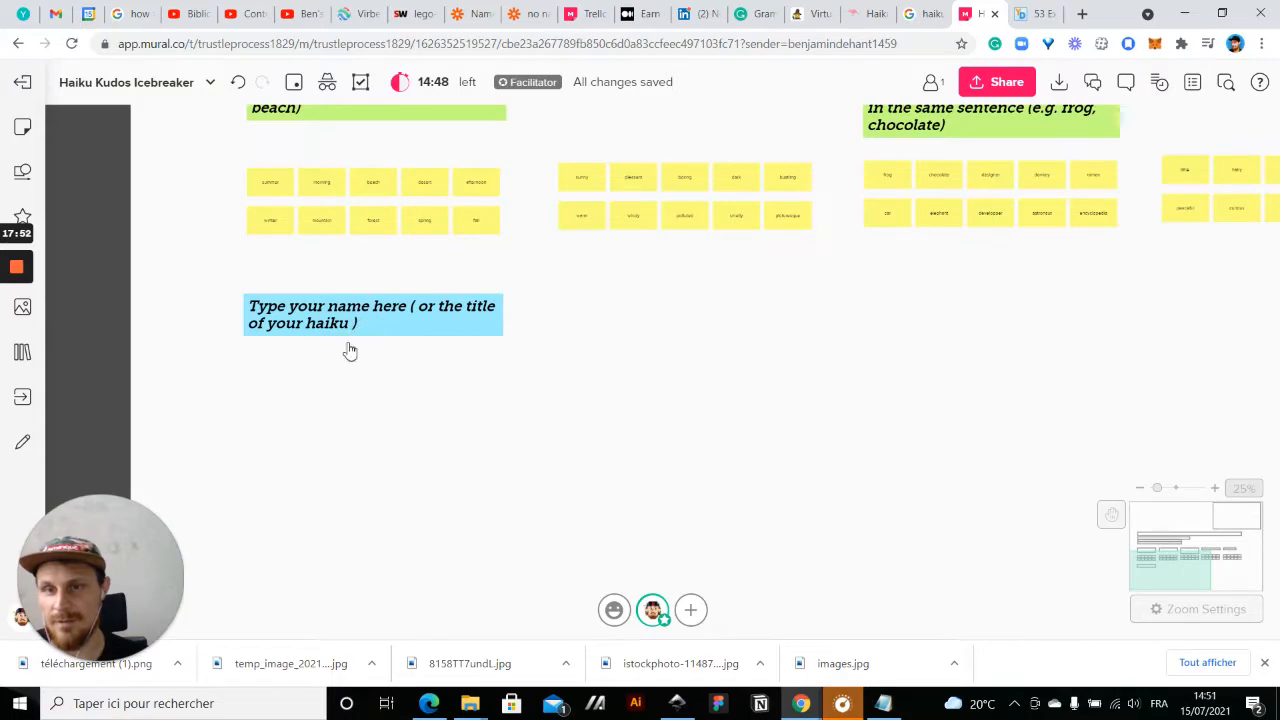
scroll(355, 441, "down", 1)
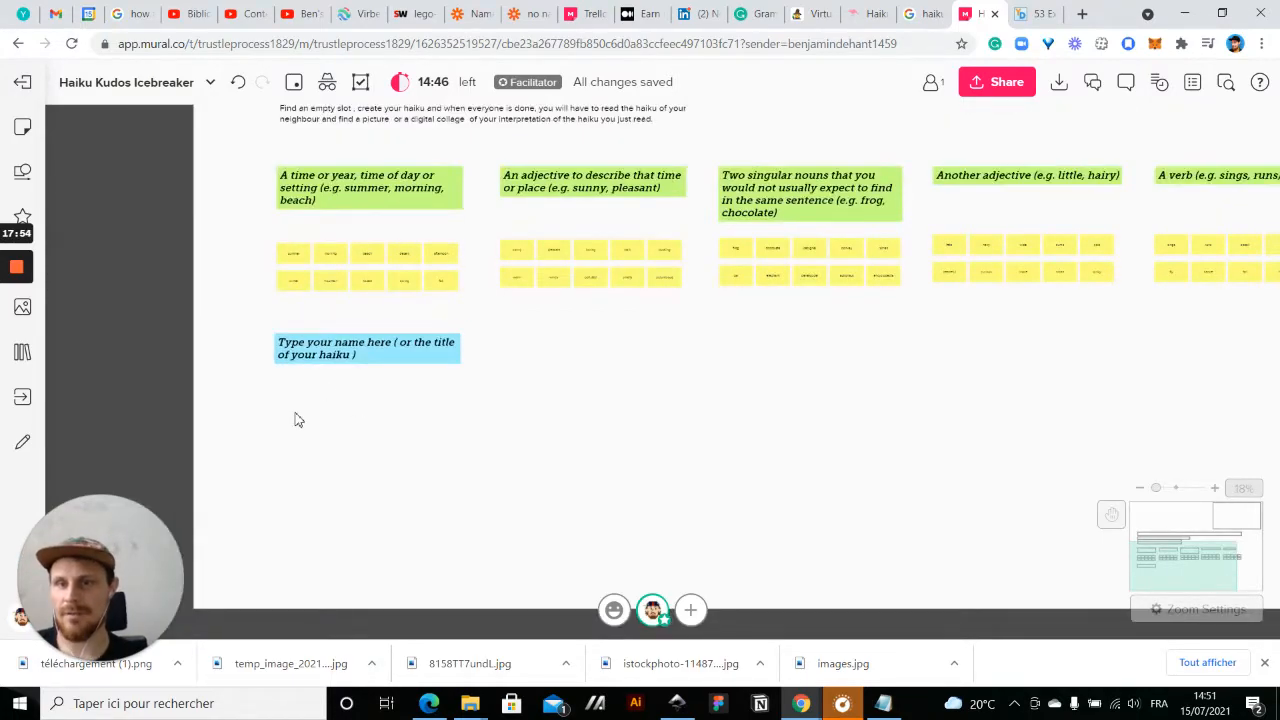
scroll(295, 420, "down", 2)
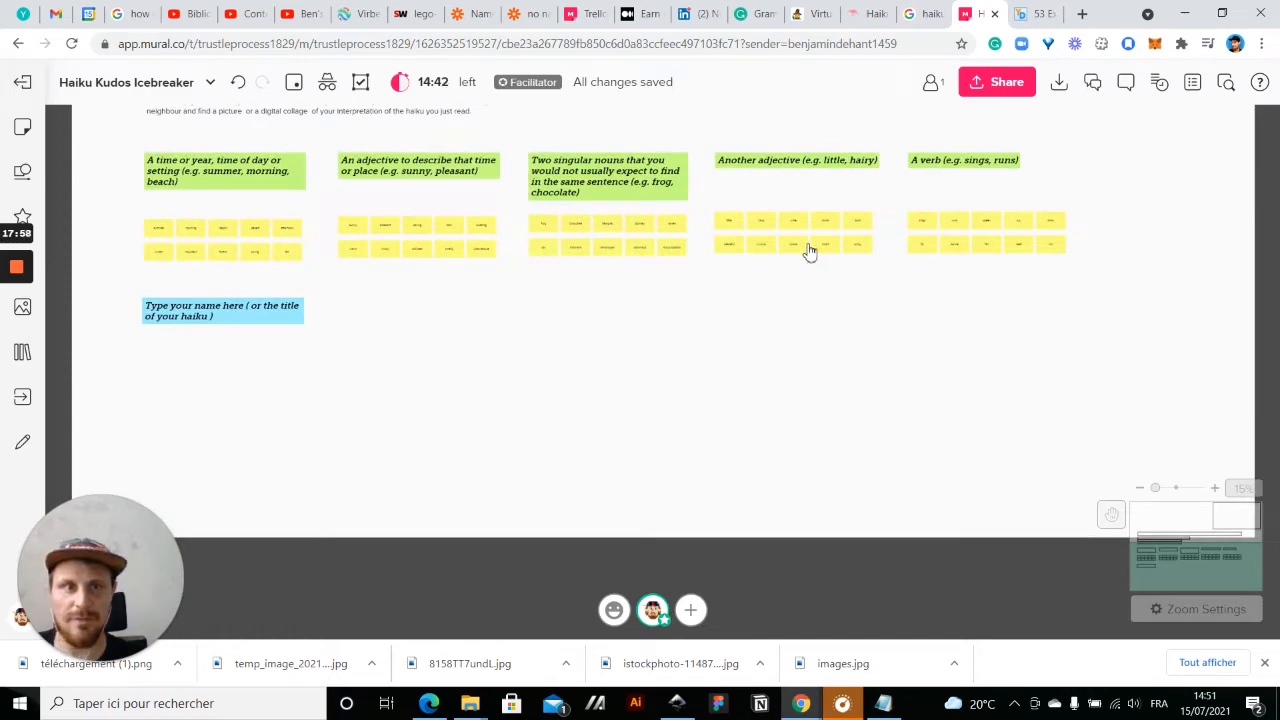
left_click_drag(465, 440, 603, 407)
scroll(365, 386, "up", 3)
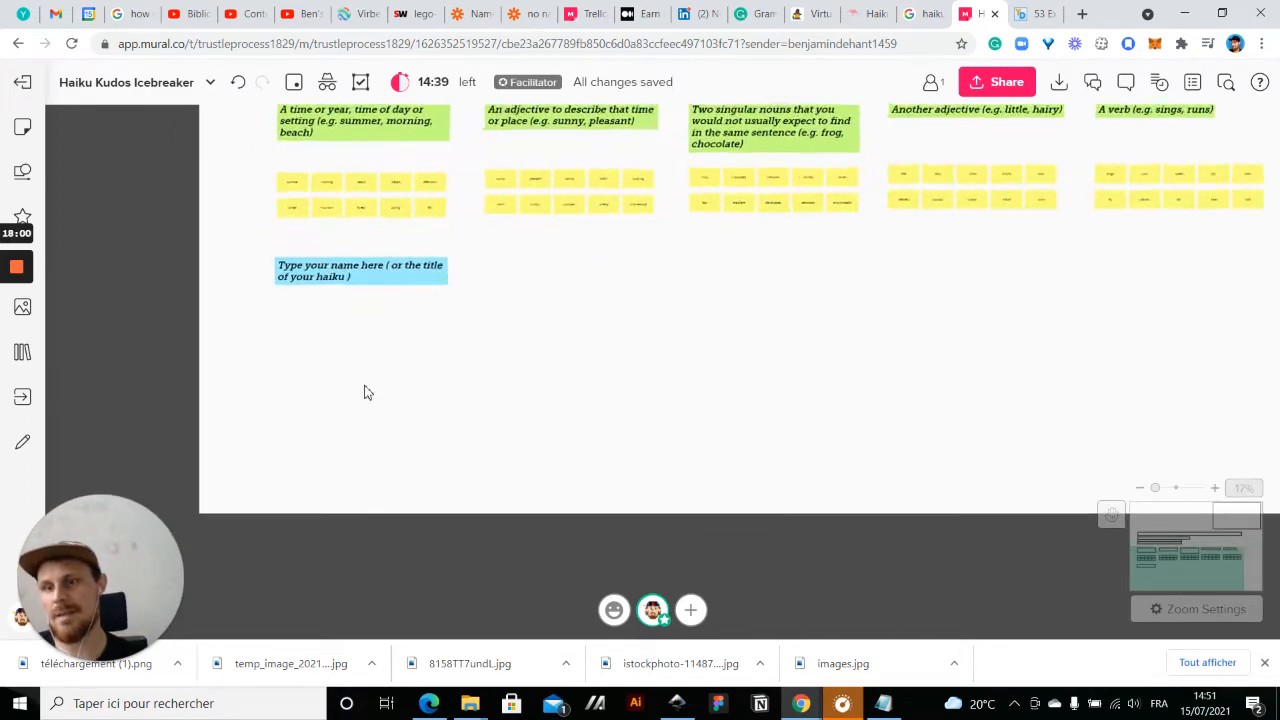
left_click_drag(335, 347, 366, 379)
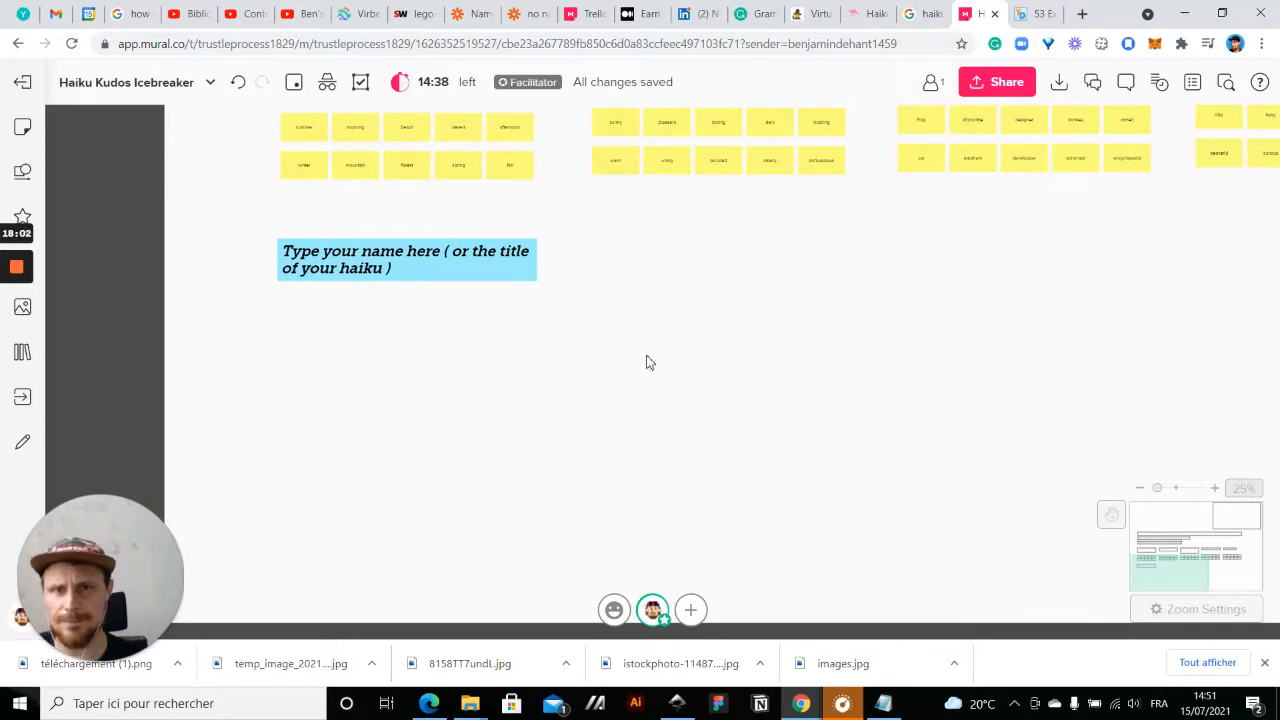
left_click_drag(651, 362, 614, 402)
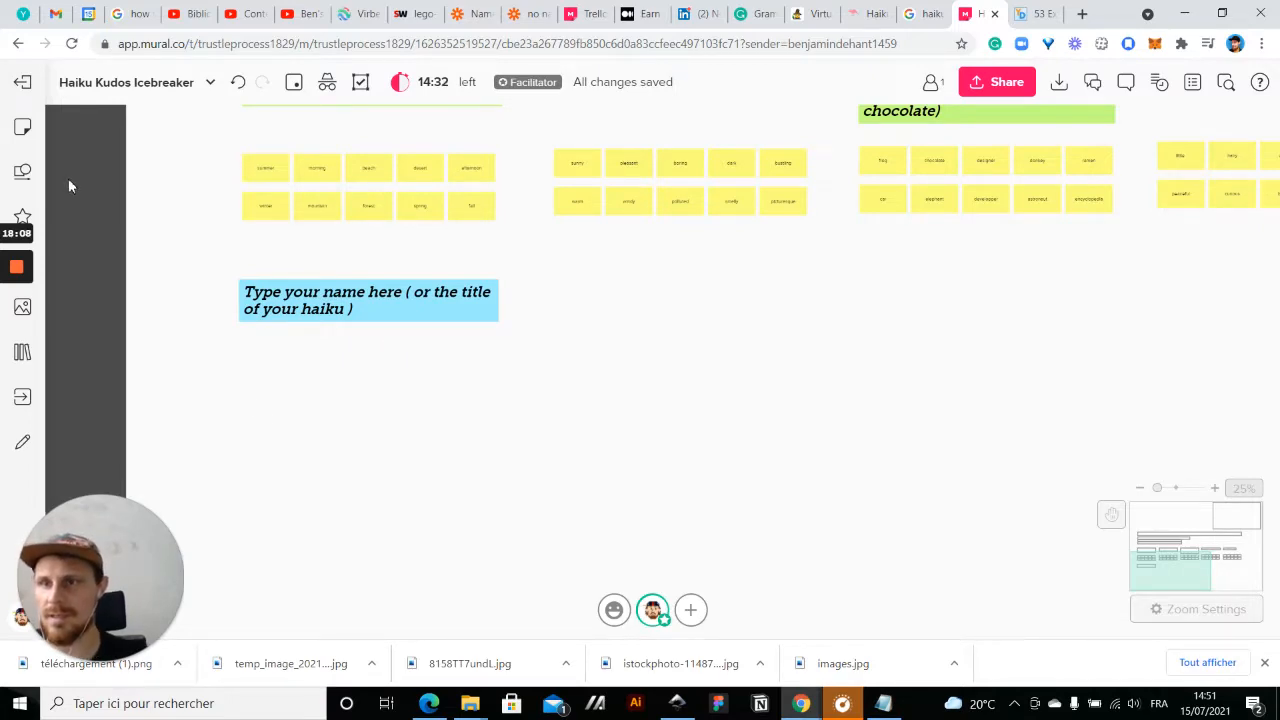
- Add a square shape over the "winter" sticky note and widen it to match the note's size
left_click(22, 171)
left_click_drag(631, 205, 542, 200)
scroll(539, 198, "up", 5)
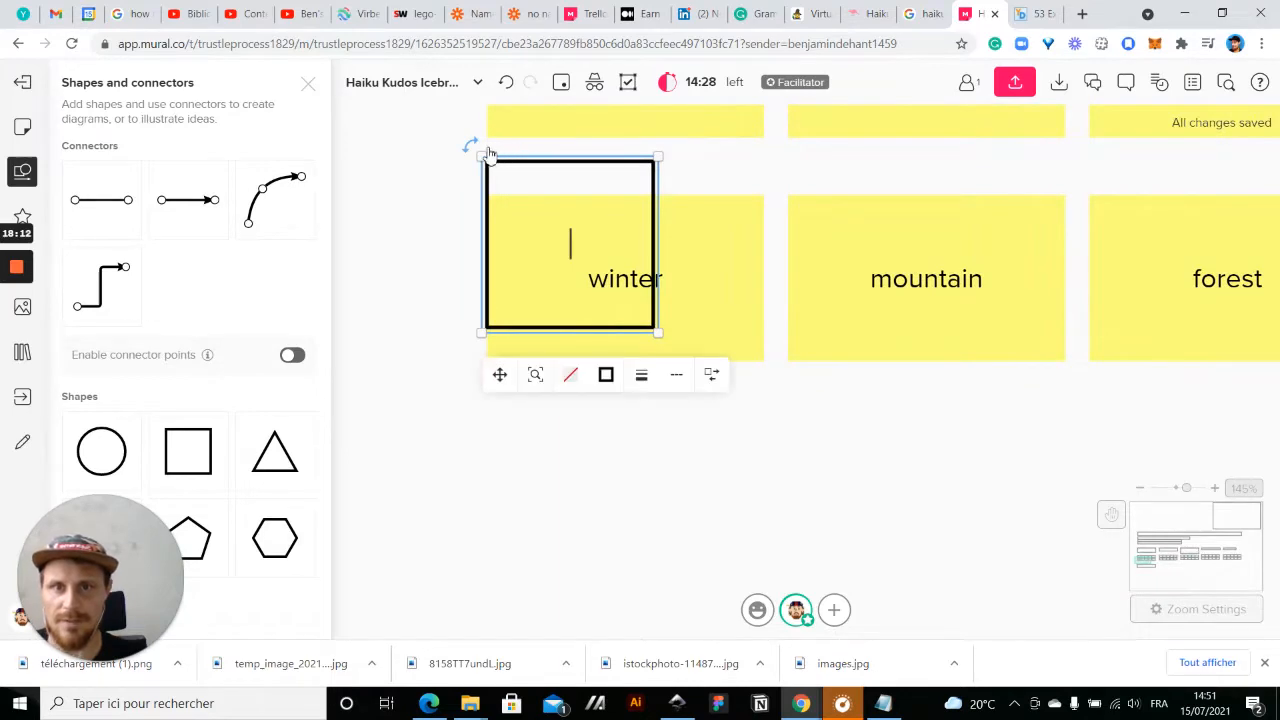
left_click_drag(500, 375, 497, 411)
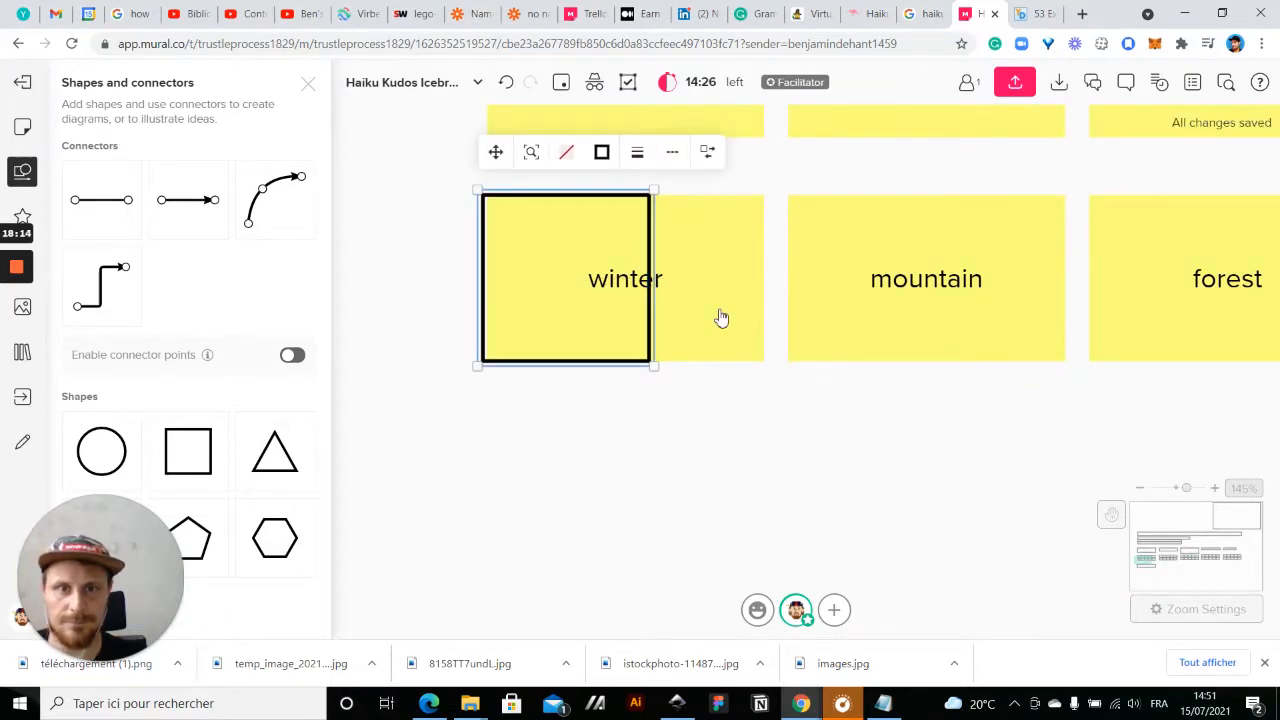
left_click_drag(651, 262, 768, 263)
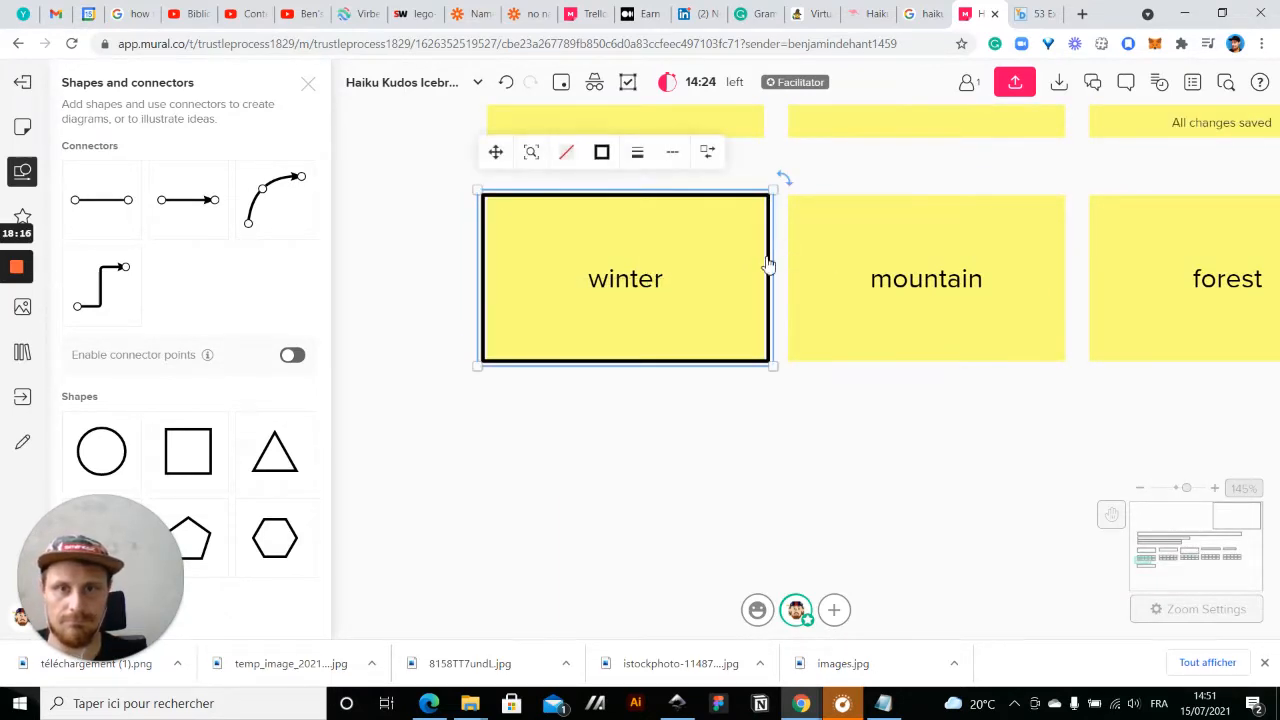
- Move the rectangle beneath the light blue label and give it a thin dotted border
scroll(591, 286, "down", 2)
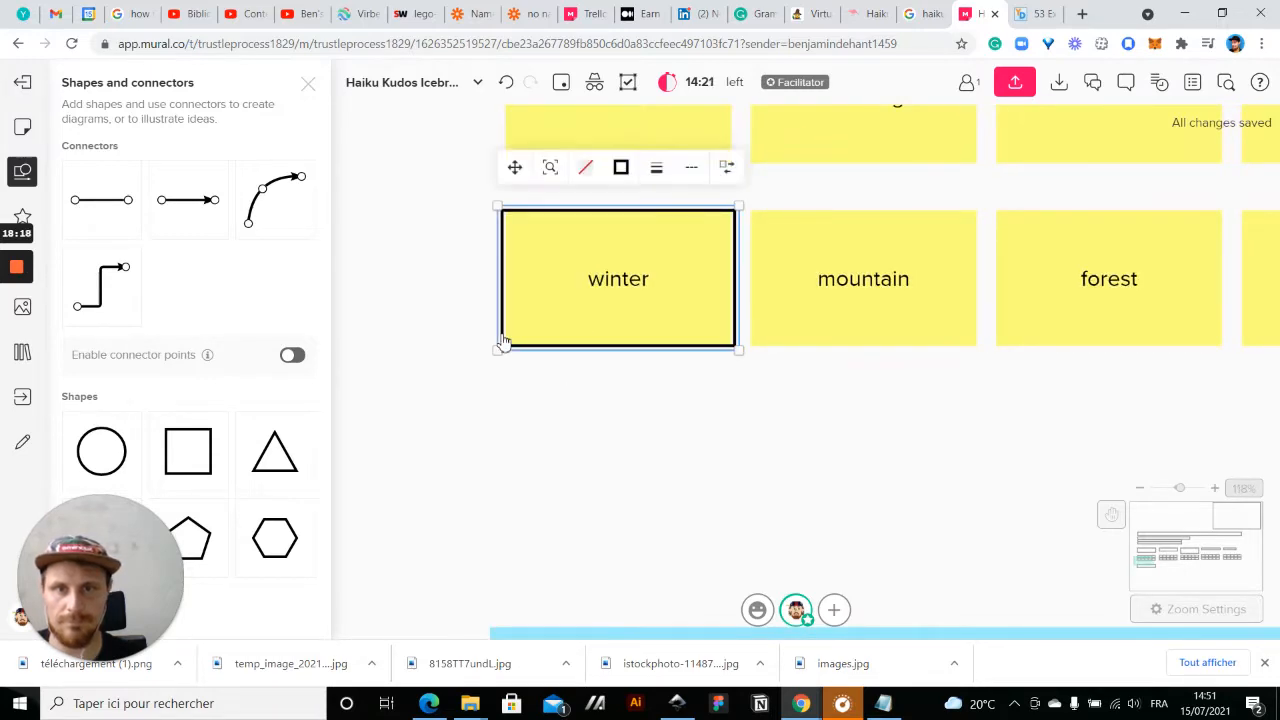
left_click_drag(516, 170, 509, 323)
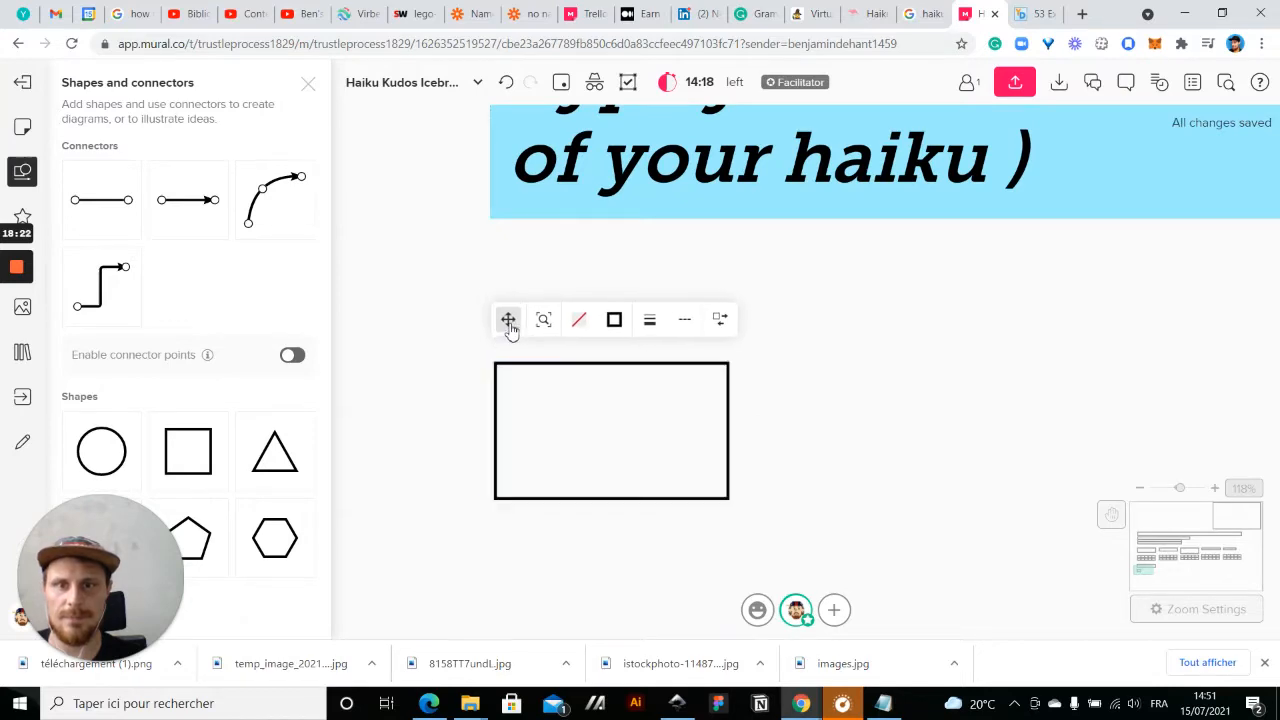
left_click(684, 319)
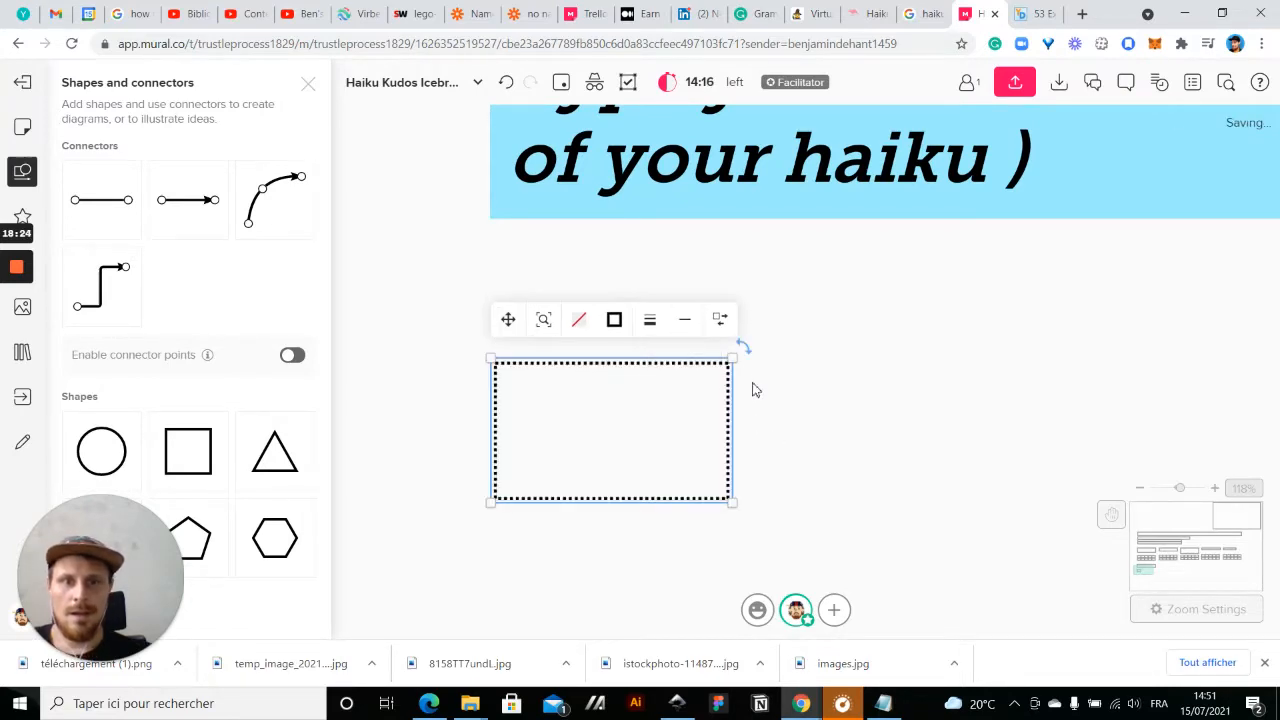
left_click(650, 330)
left_click(652, 357)
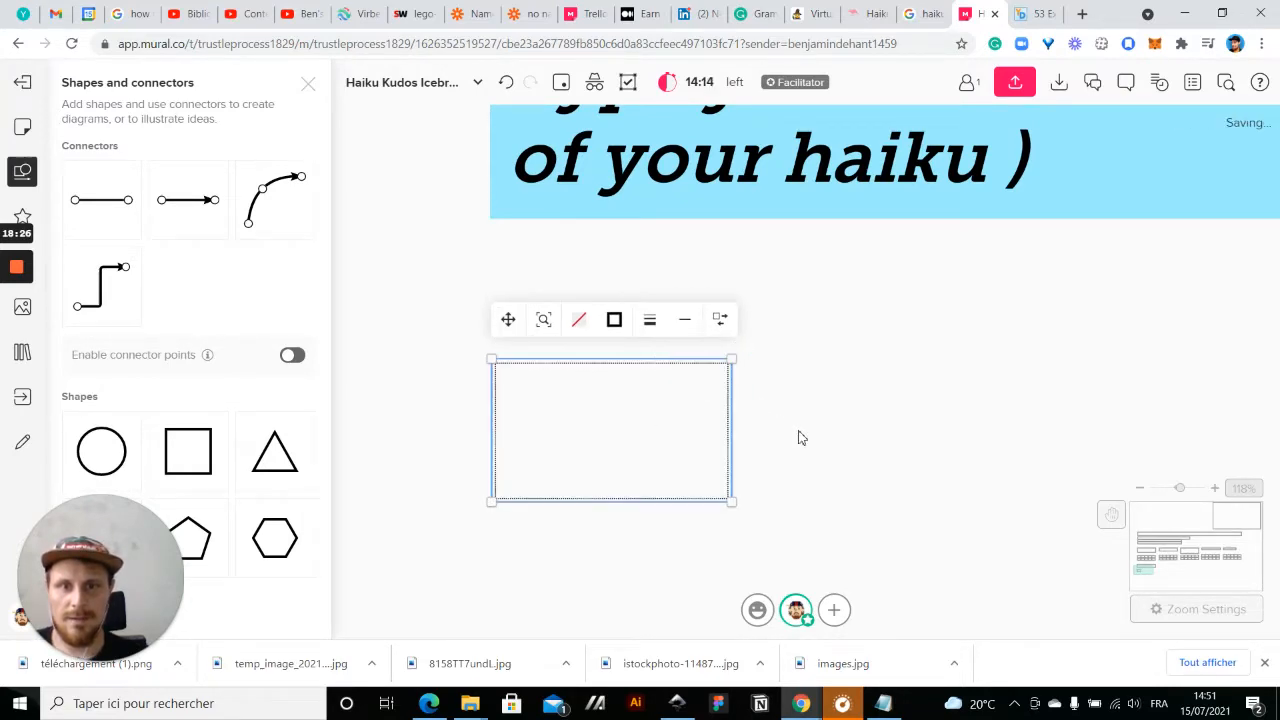
- Duplicate the dotted rectangle five times to form a row of six beneath the light blue label
left_click(800, 437)
scroll(800, 437, "down", 2)
scroll(770, 420, "down", 3)
left_click(600, 375)
key("ctrl+d")
key("ctrl+d")
key("ctrl+d")
key("ctrl+d")
key("ctrl+d")
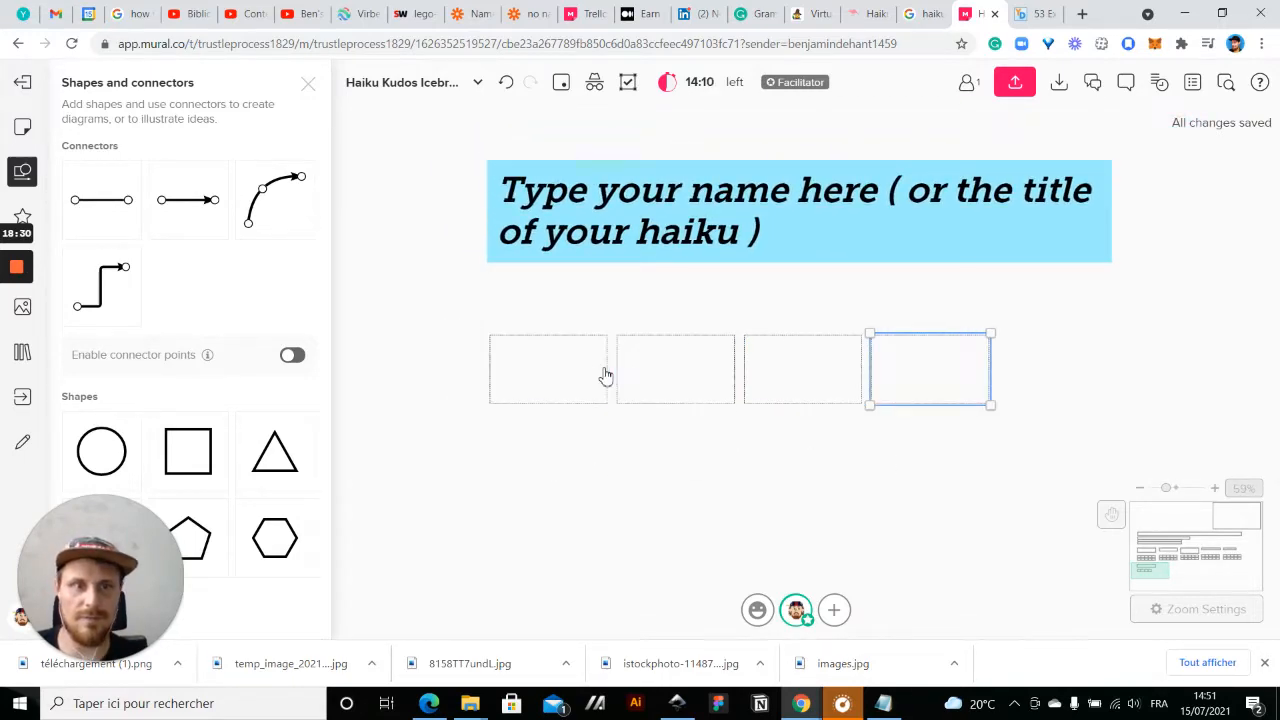
scroll(603, 371, "down", 2)
left_click(598, 496)
scroll(540, 490, "down", 2)
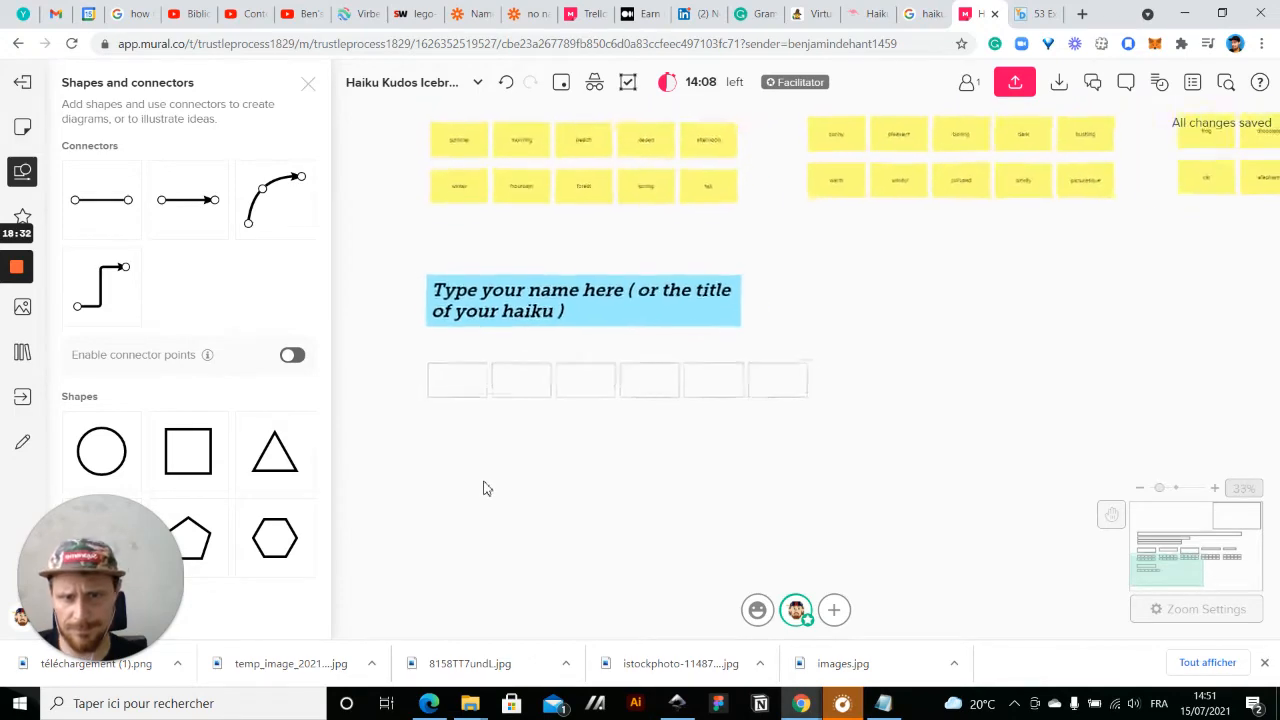
- Widen the light blue label to match the width of the row of six dotted rectangles
left_click(658, 307)
left_click_drag(733, 316, 797, 316)
left_click(589, 483)
left_click_drag(404, 446, 811, 416)
key("ctrl+z")
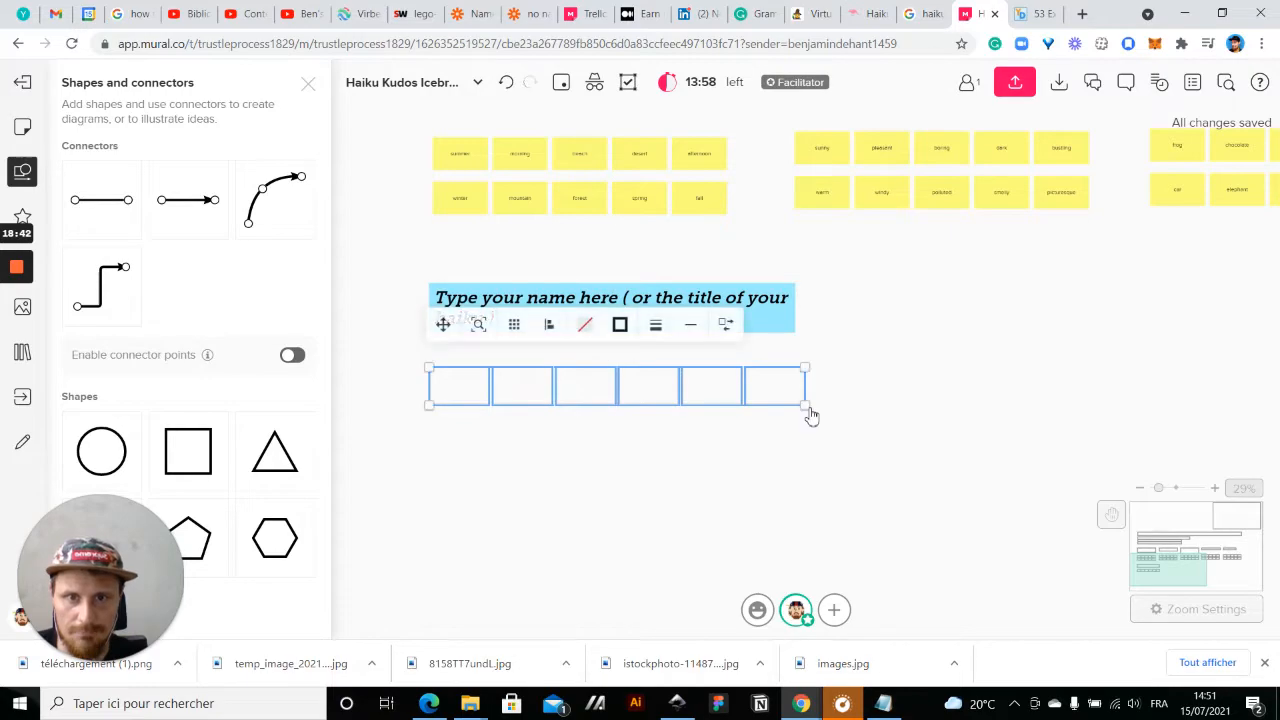
left_click(817, 434)
left_click(523, 303)
left_click_drag(795, 314, 806, 315)
- Duplicate a dotted rectangle beneath the row of six and enlarge the copy into a box about as wide as the row
scroll(606, 498, "down", 3)
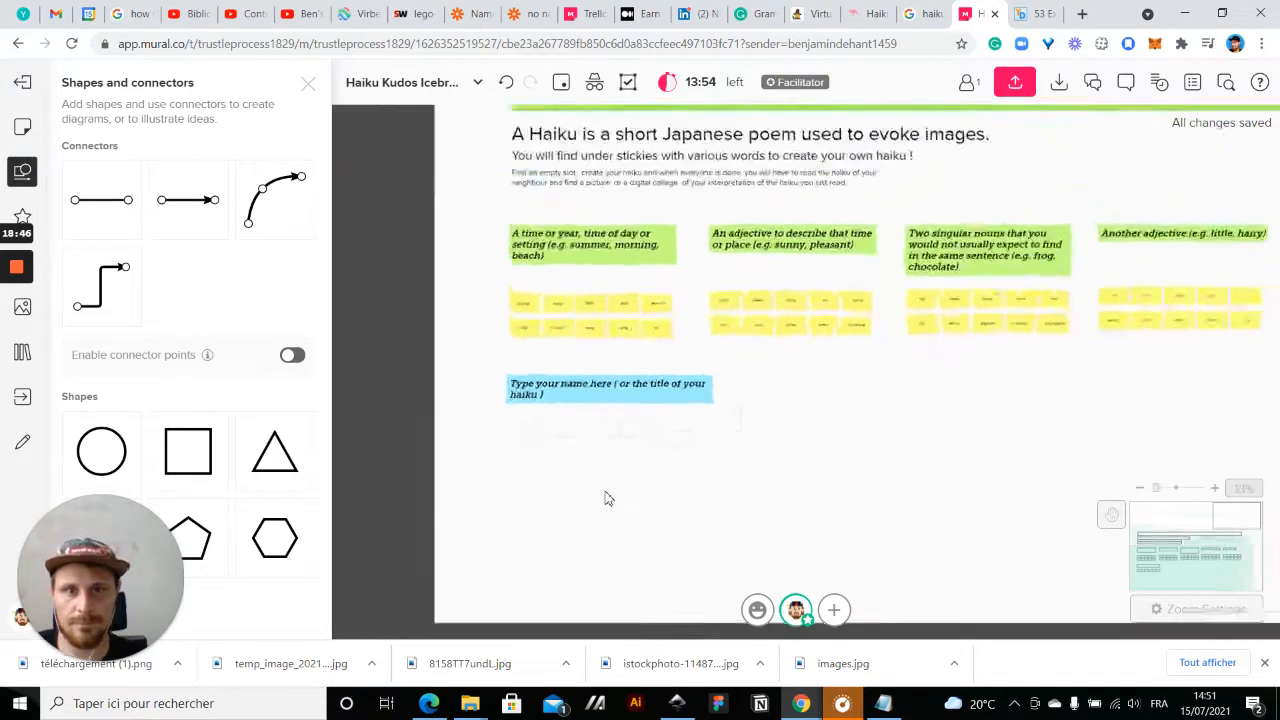
scroll(606, 493, "down", 1)
scroll(401, 421, "up", 1)
left_click_drag(383, 402, 651, 323)
scroll(423, 431, "up", 3)
left_click_drag(417, 416, 503, 310)
left_click(495, 232)
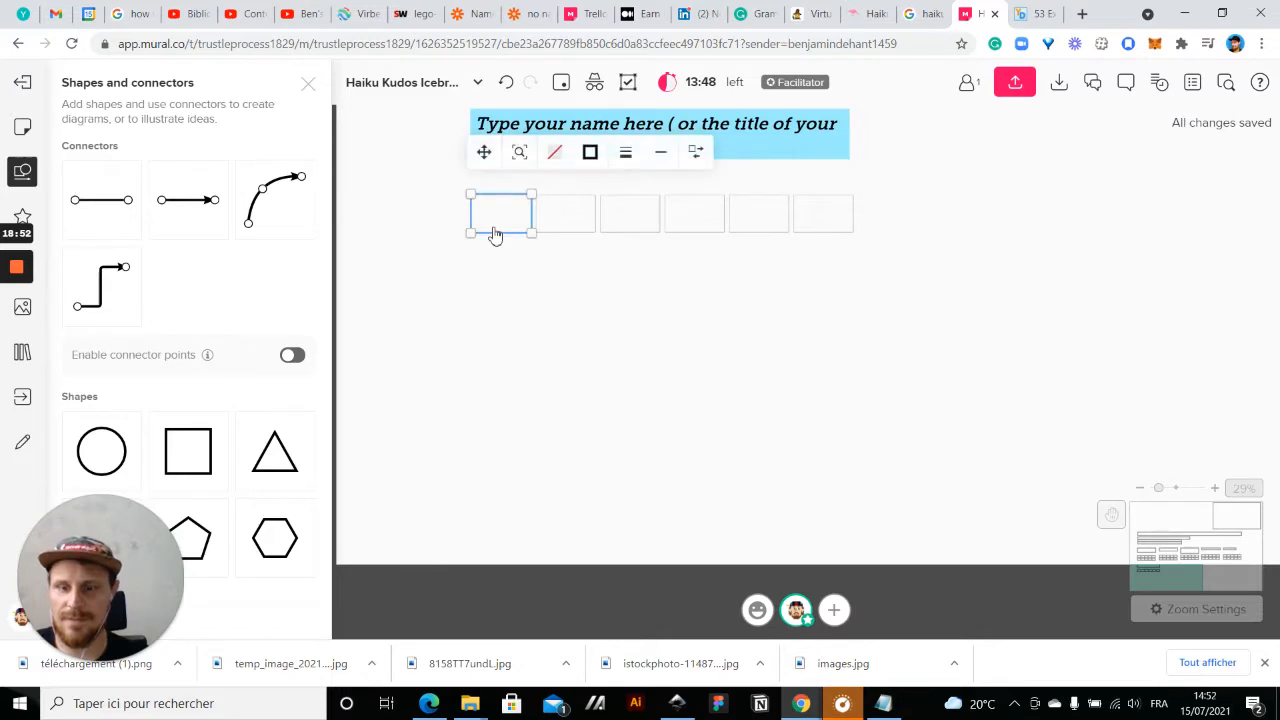
left_click(551, 228)
left_click_drag(550, 155, 485, 226)
left_click_drag(529, 298, 846, 398)
left_click_drag(404, 408, 503, 466)
- Add a sticky note beside the large dotted box reading "use this box to write your haiku with connectors, in a proper way"
double_click(511, 391)
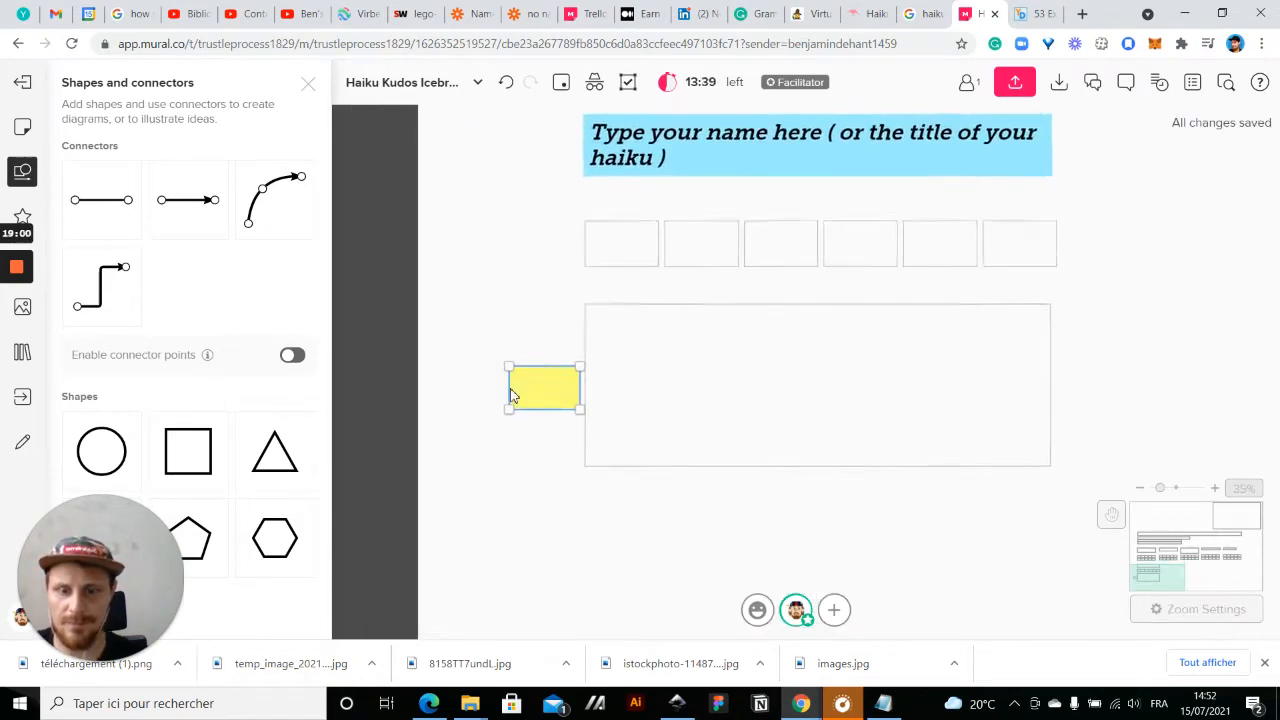
type("use this b")
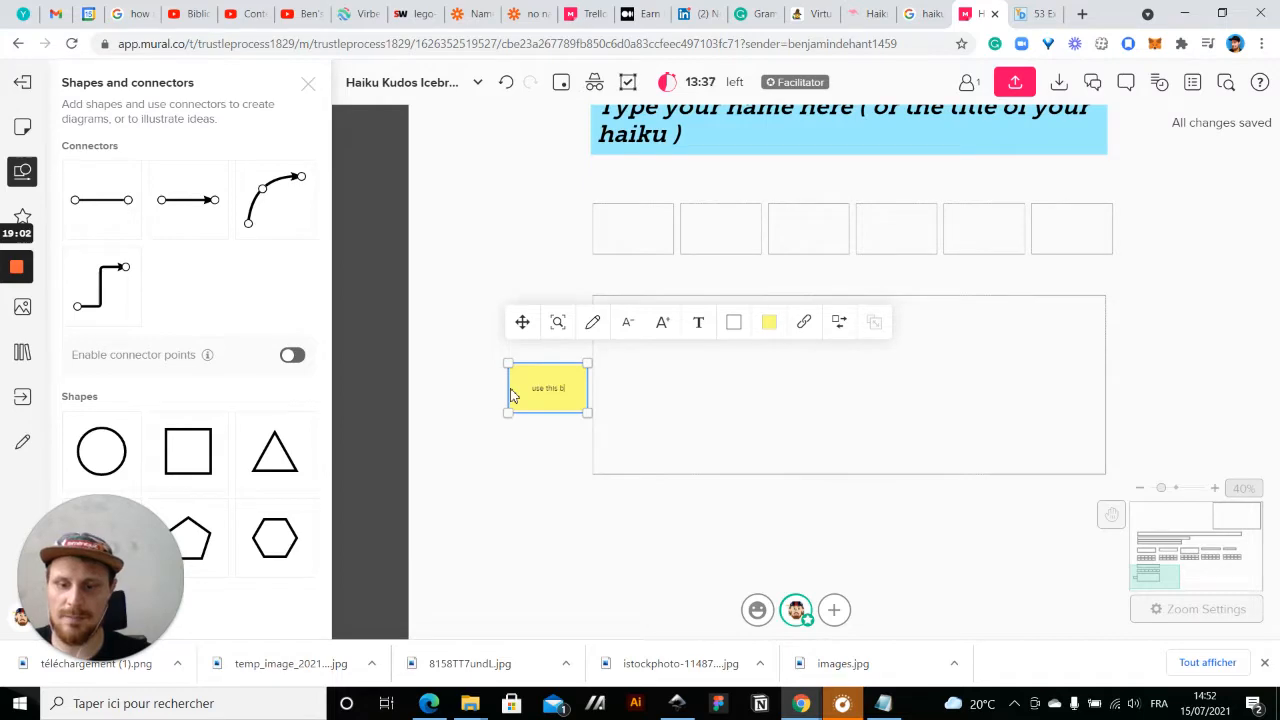
type("ox to wirite your")
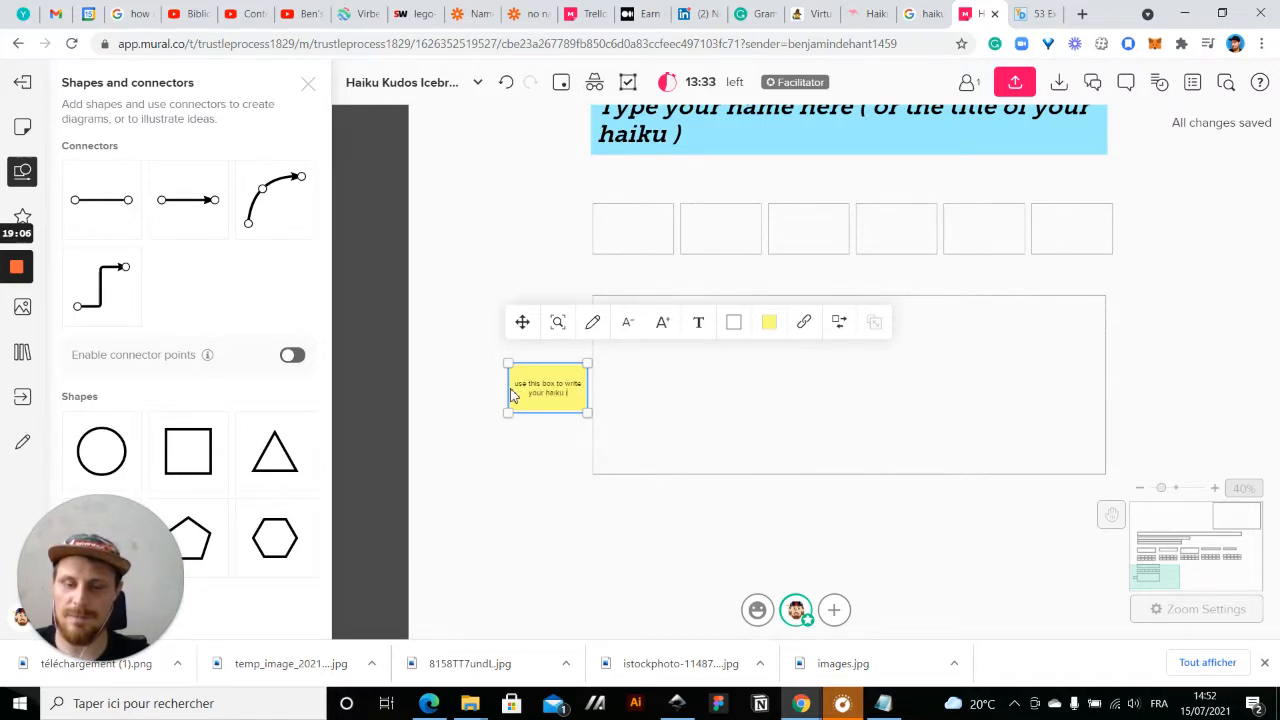
type(" haiku with connector")
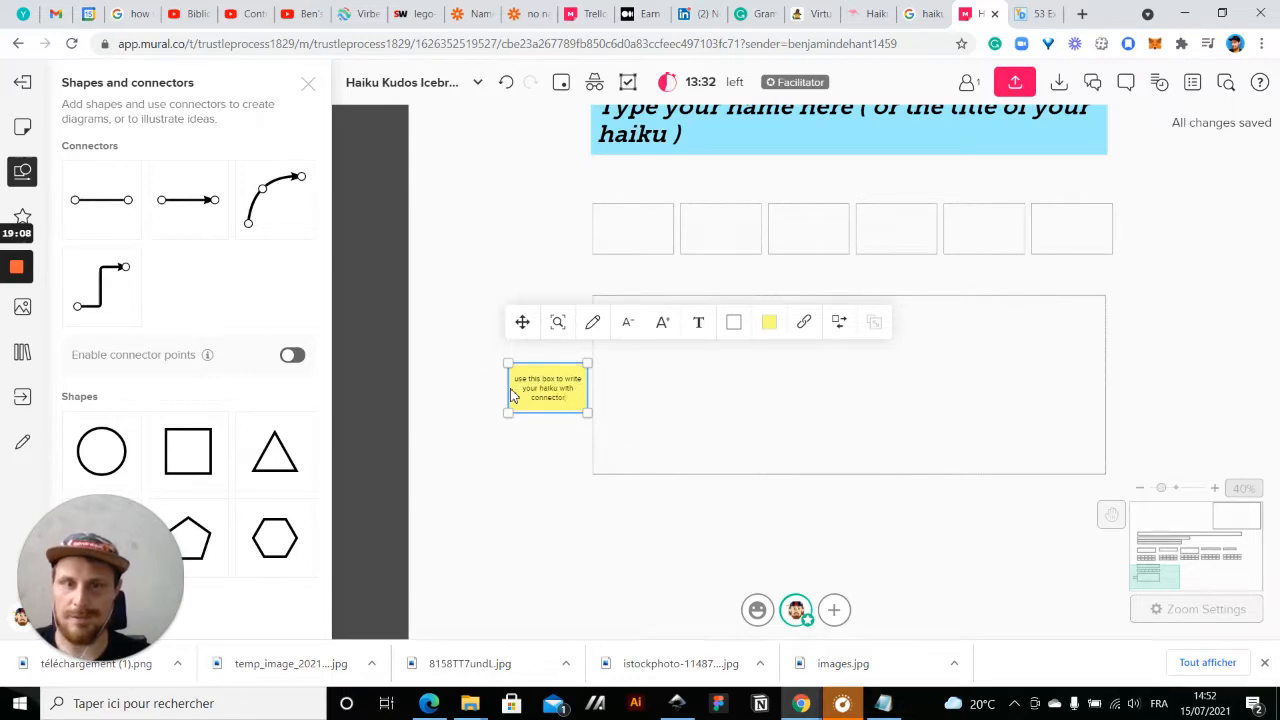
type("s, in a proper way")
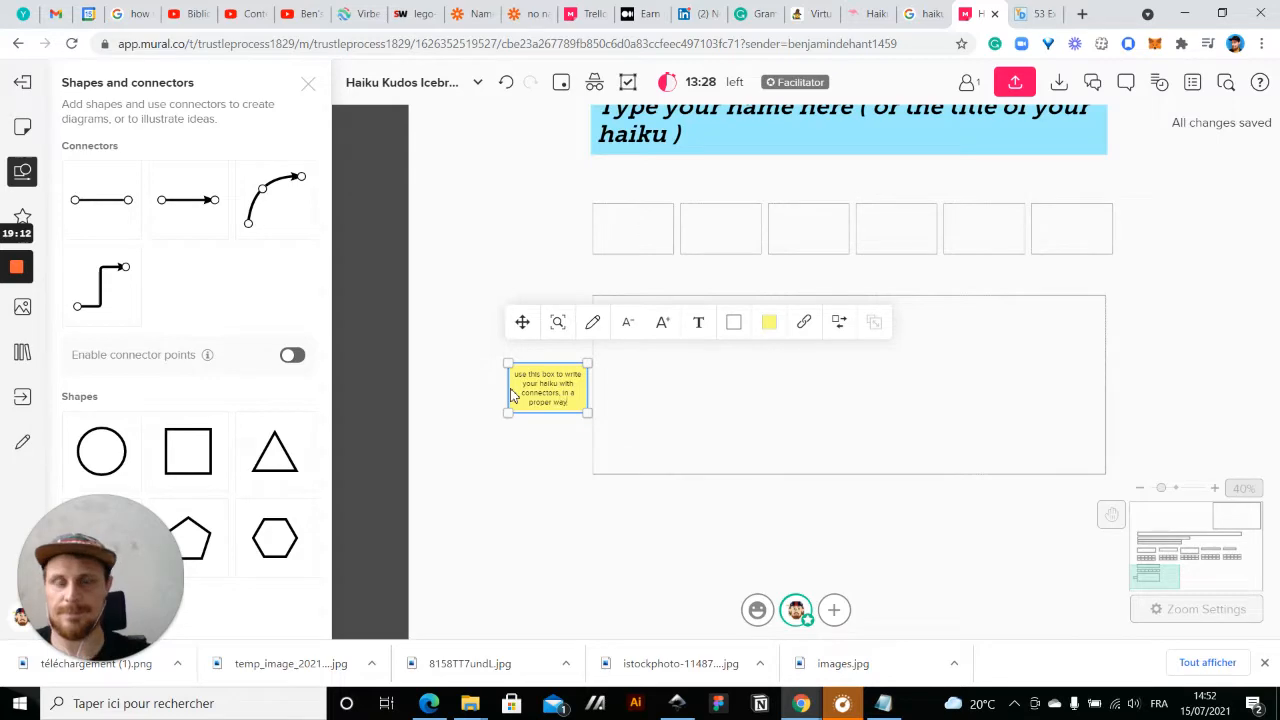
- Move the "use this box" sticky note up, level with the top of the large dotted box
scroll(513, 396, "up", 2)
left_click(528, 440)
left_click(541, 420)
left_click_drag(541, 420, 520, 322)
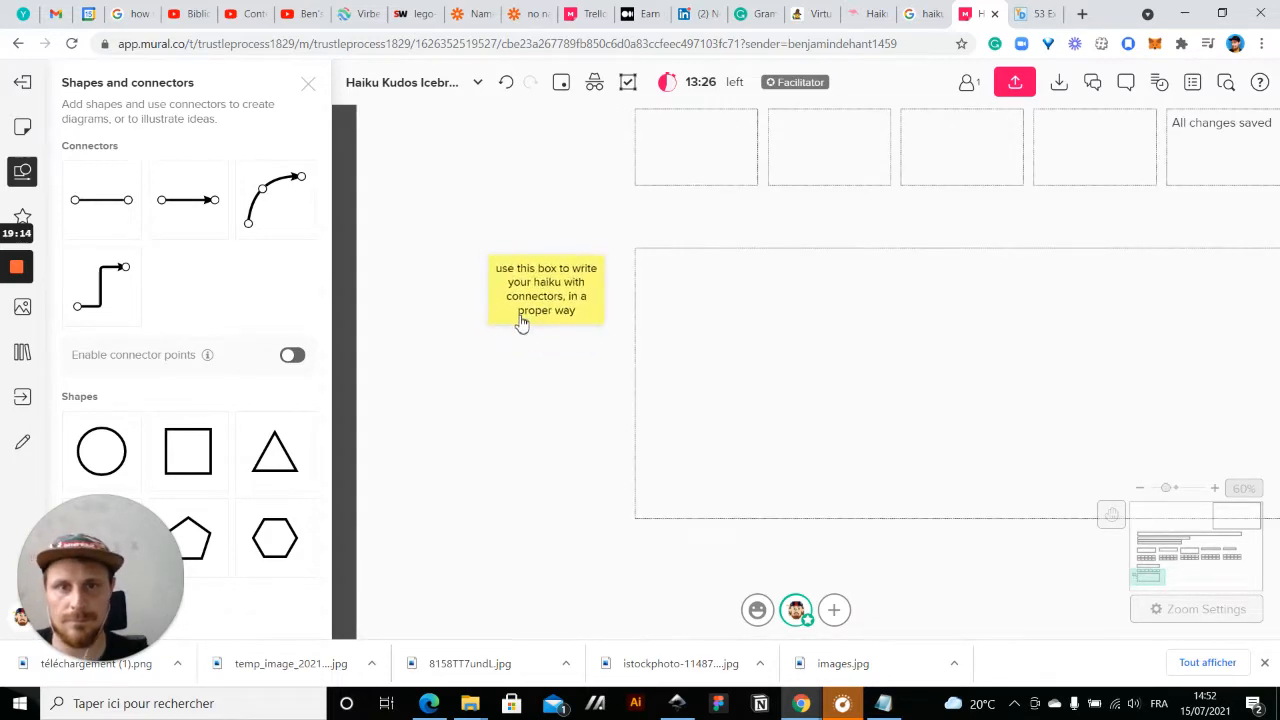
left_click(471, 378)
- Add a sticky note beside the row of six dotted rectangles reading "drop 6 stickies from the top ( one from each and 2 from the opposite nouns )"
scroll(440, 395, "up", 3)
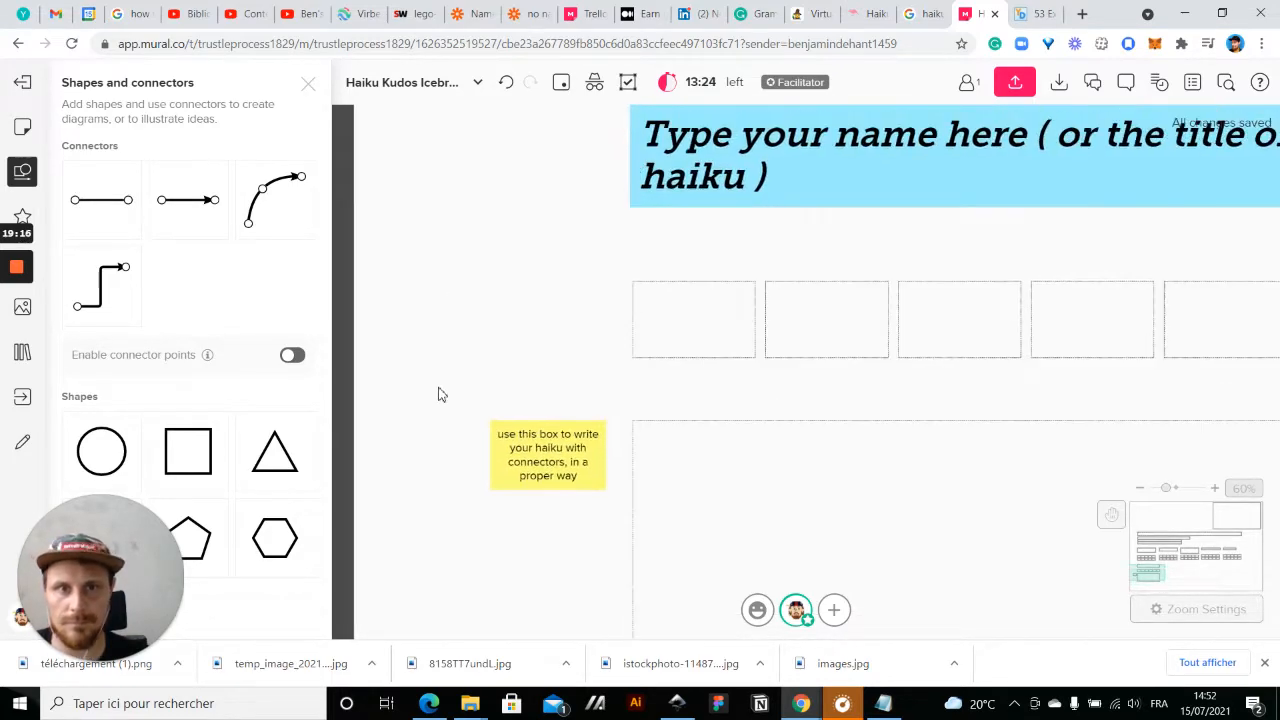
double_click(545, 343)
left_click_drag(506, 294, 505, 252)
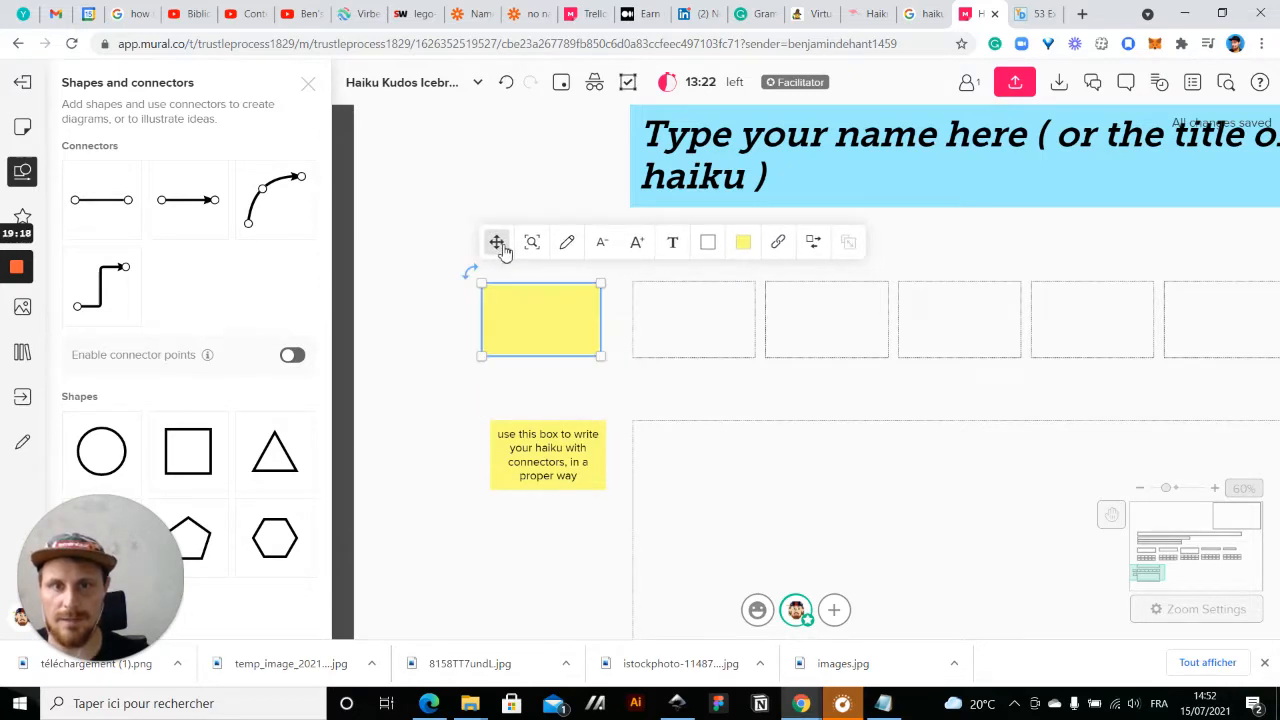
left_click(534, 302)
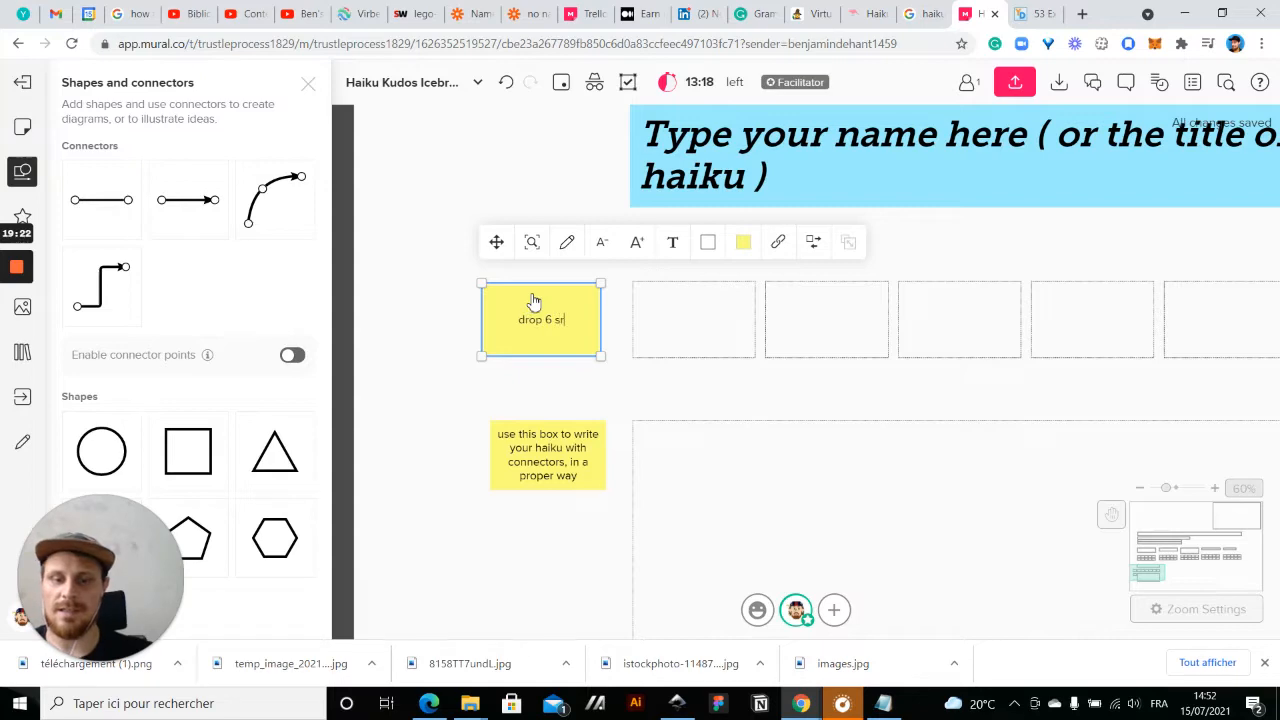
type("drop 6 stikcies")
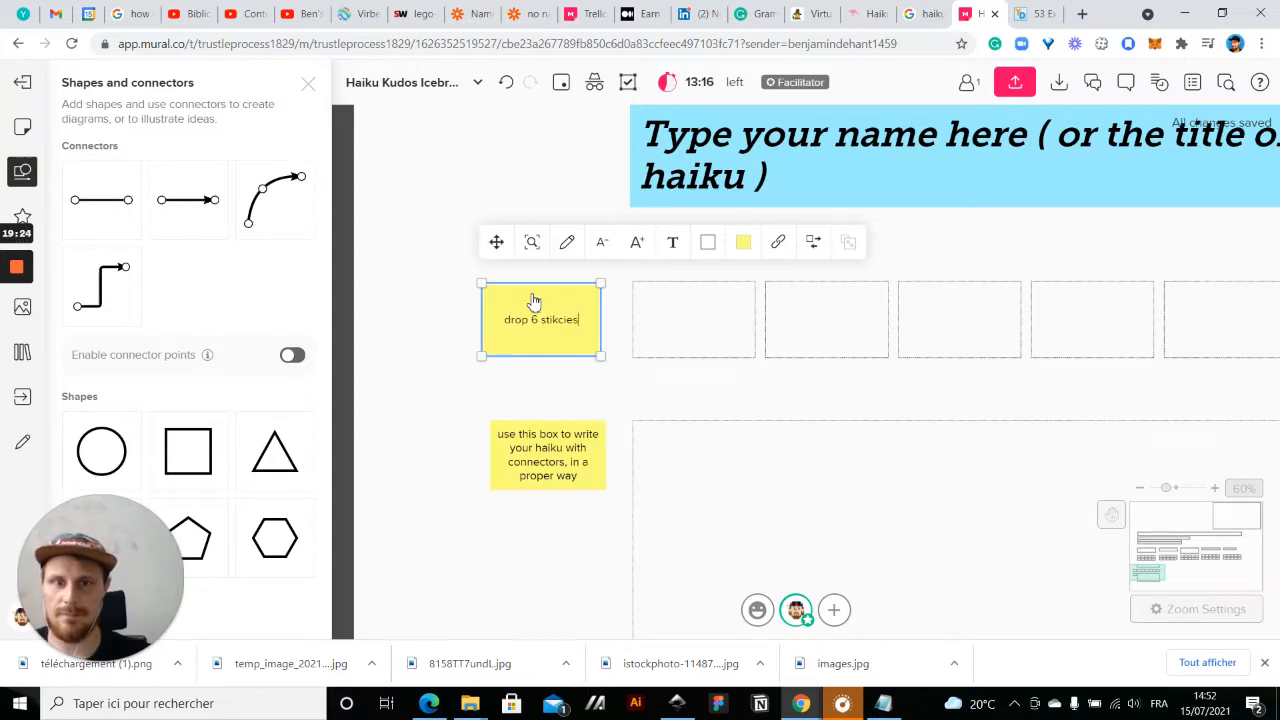
key("BackSpace")
key("BackSpace")
key("BackSpace")
key("BackSpace")
key("BackSpace")
type("ckies from the top ( one")
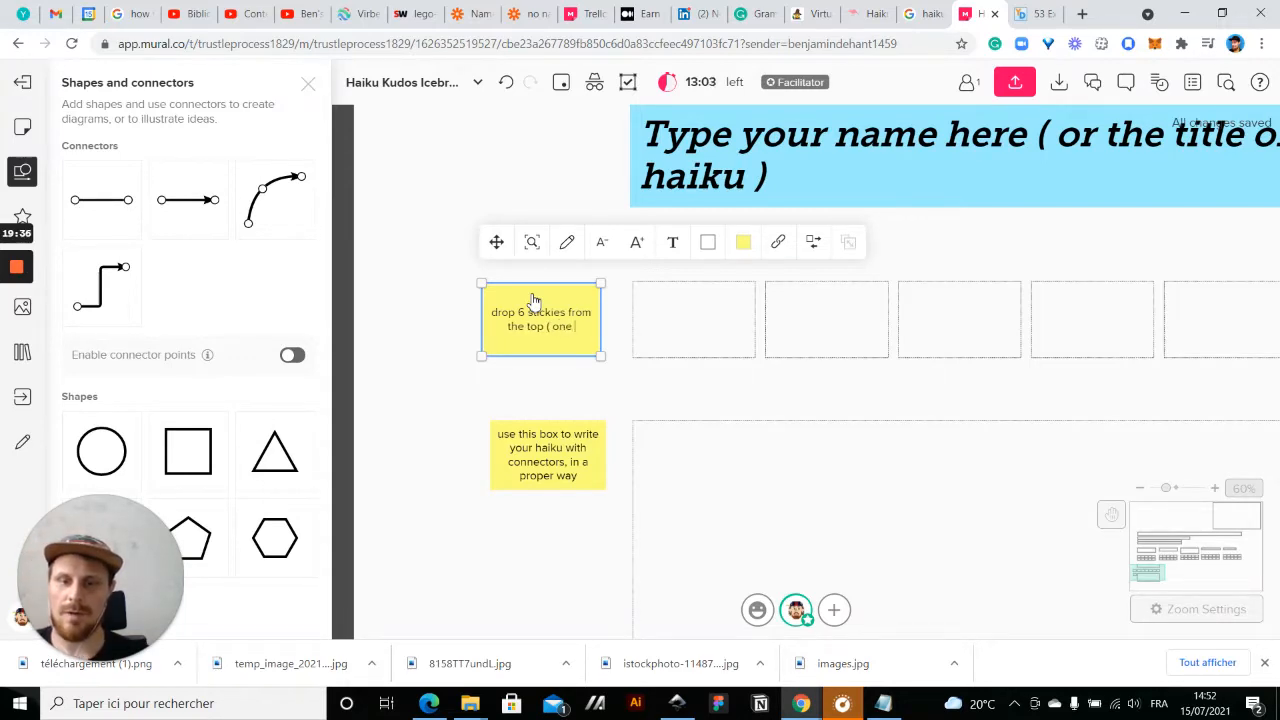
type("ch and 2")
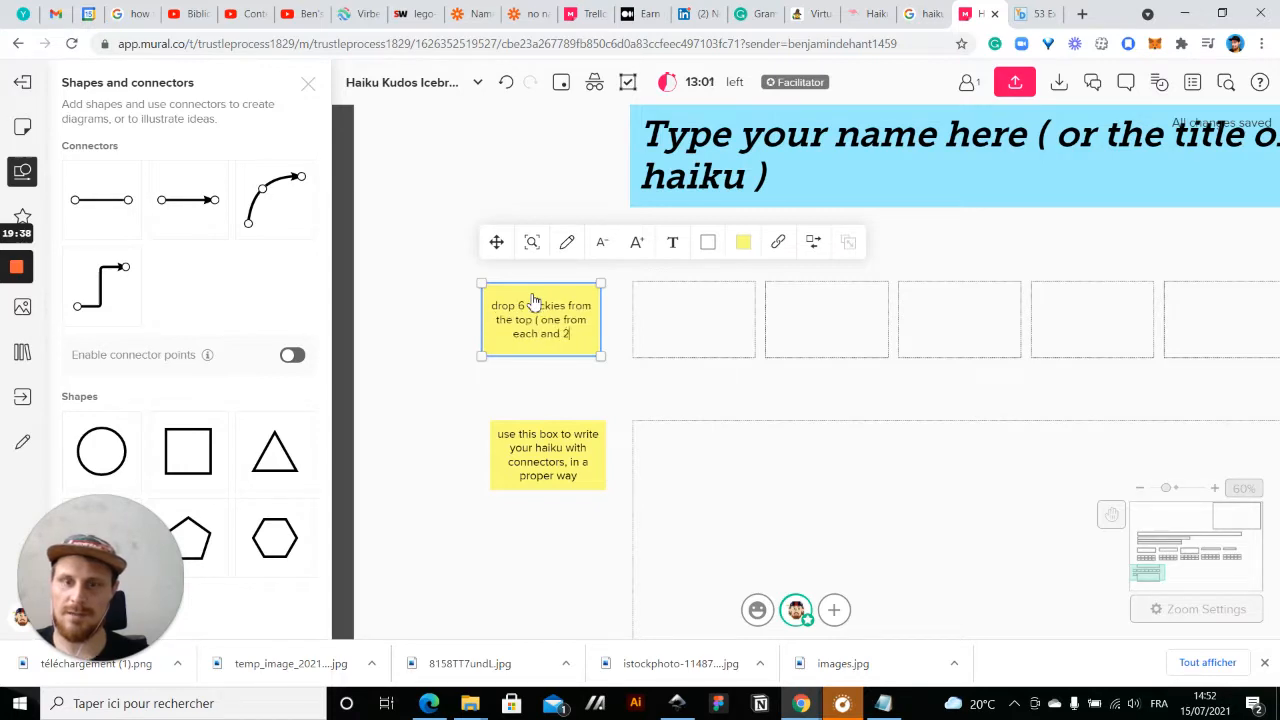
type(" from the opposite nouns )")
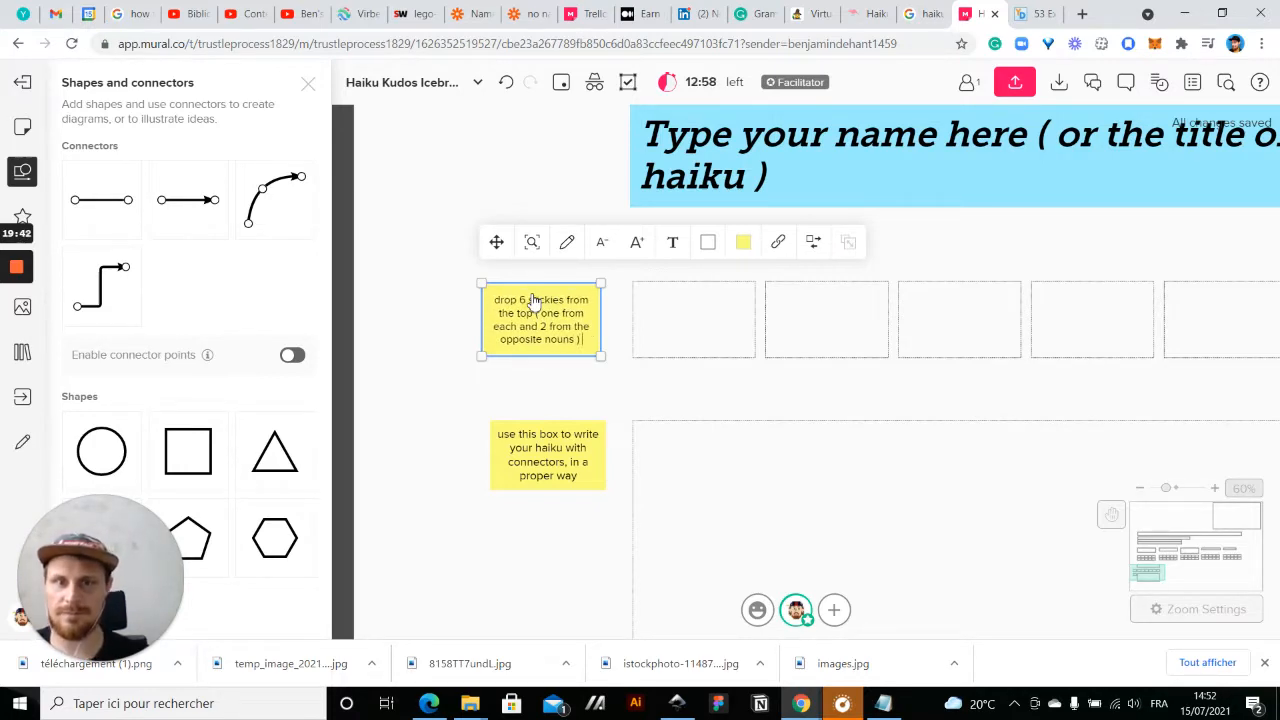
- Duplicate the large dotted writing box and place the copy directly beneath it, aligned with its edges
scroll(411, 380, "down", 3)
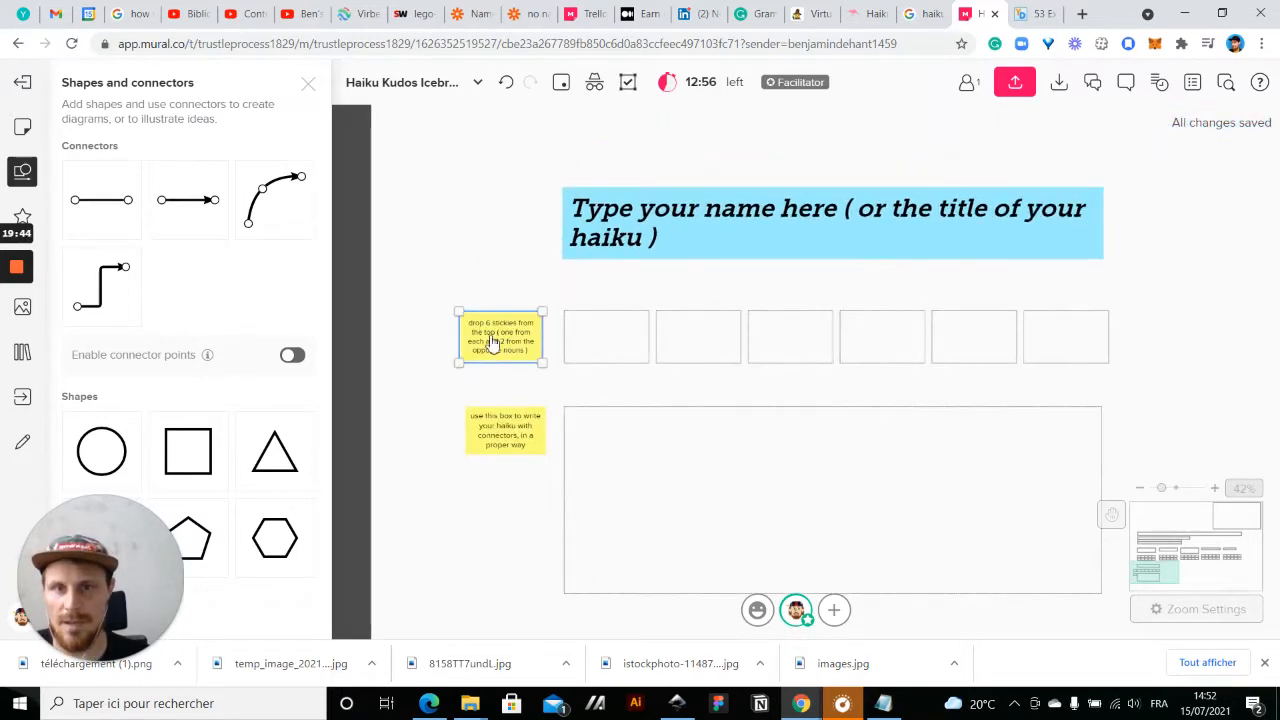
scroll(445, 440, "down", 2)
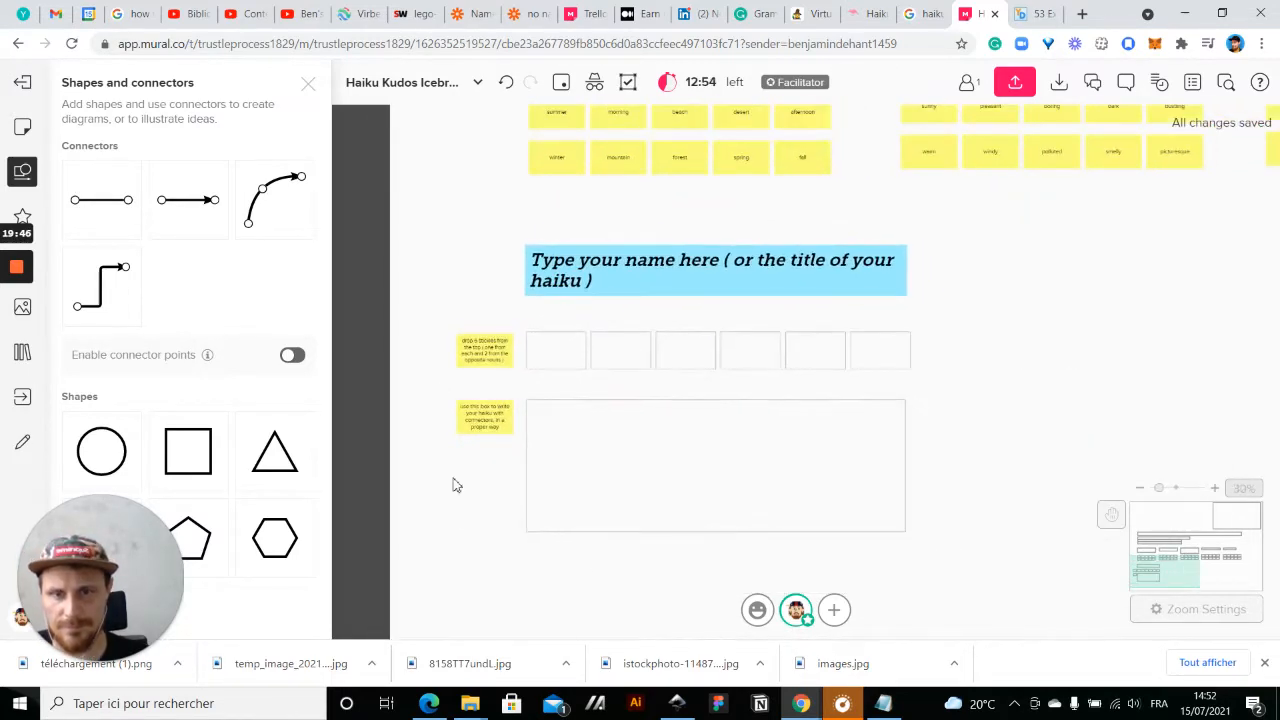
scroll(680, 414, "up", 1)
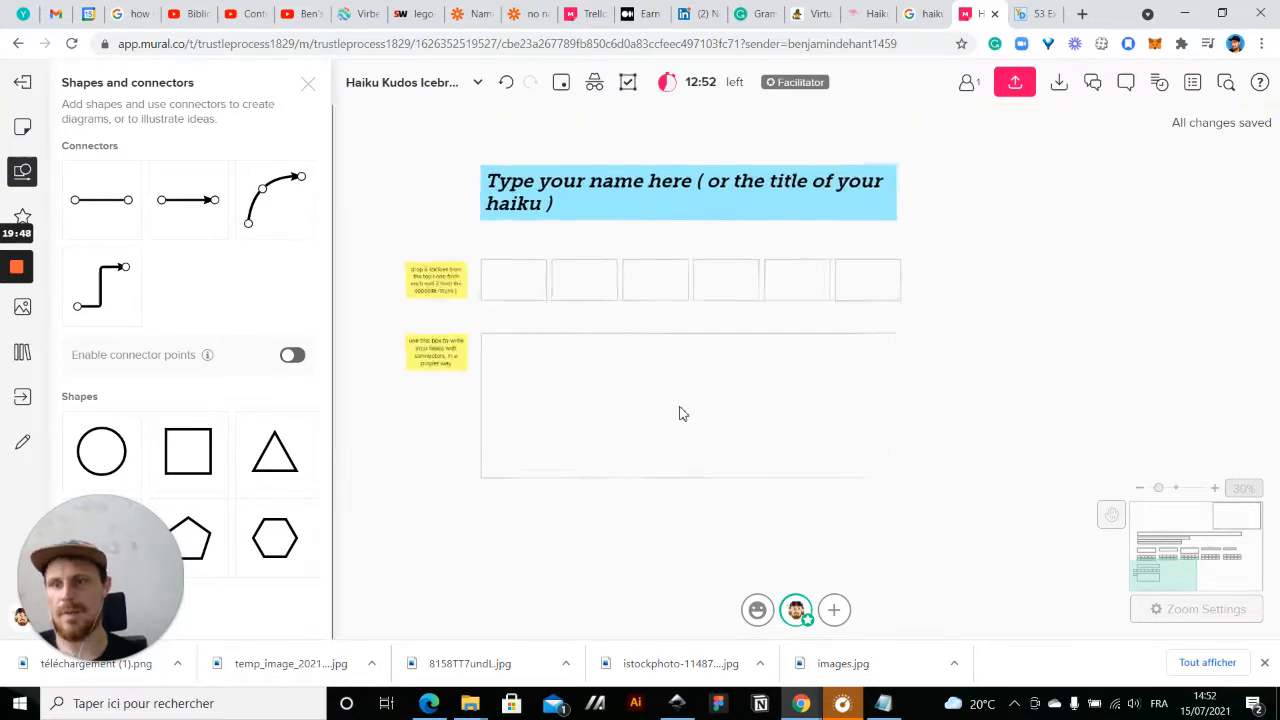
scroll(680, 414, "down", 3)
left_click(551, 357)
key("ctrl+d")
left_click_drag(946, 330, 643, 451)
left_click(482, 427)
scroll(528, 237, "up", 2)
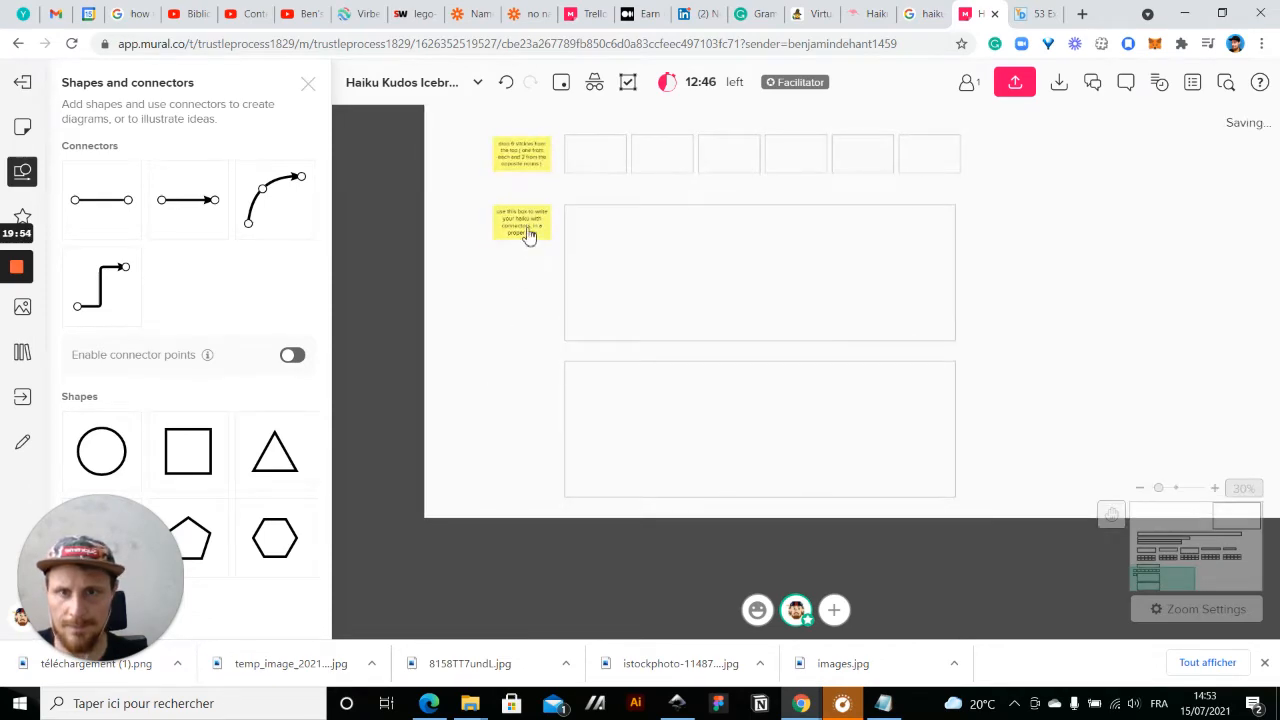
- Duplicate the "use this box" sticky note and place the copy beside the lower large box, level with its top
left_click(528, 237)
key("ctrl+d")
left_click_drag(590, 230, 528, 380)
- Rewrite the copied sticky as "Space for your neighbour" to add a picture or a collage of his / her interpretation
double_click(527, 380)
type("spac")
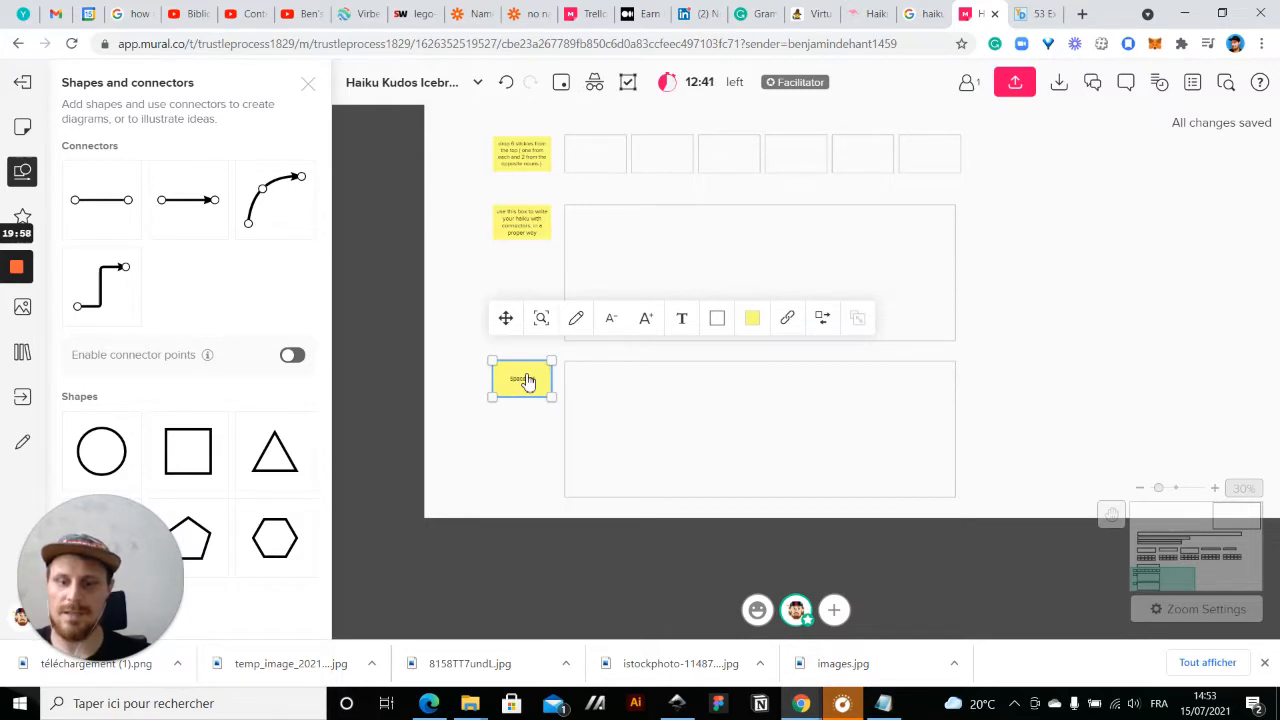
type("e for your neighbour")
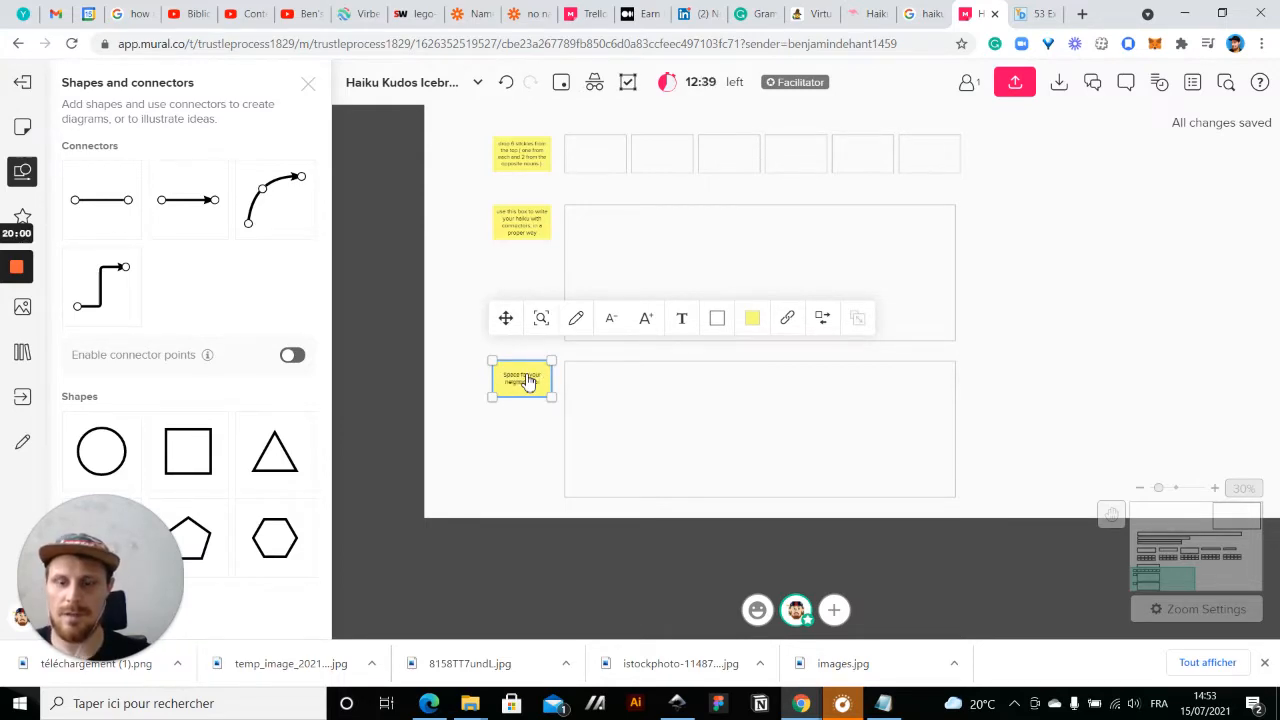
type(" a k")
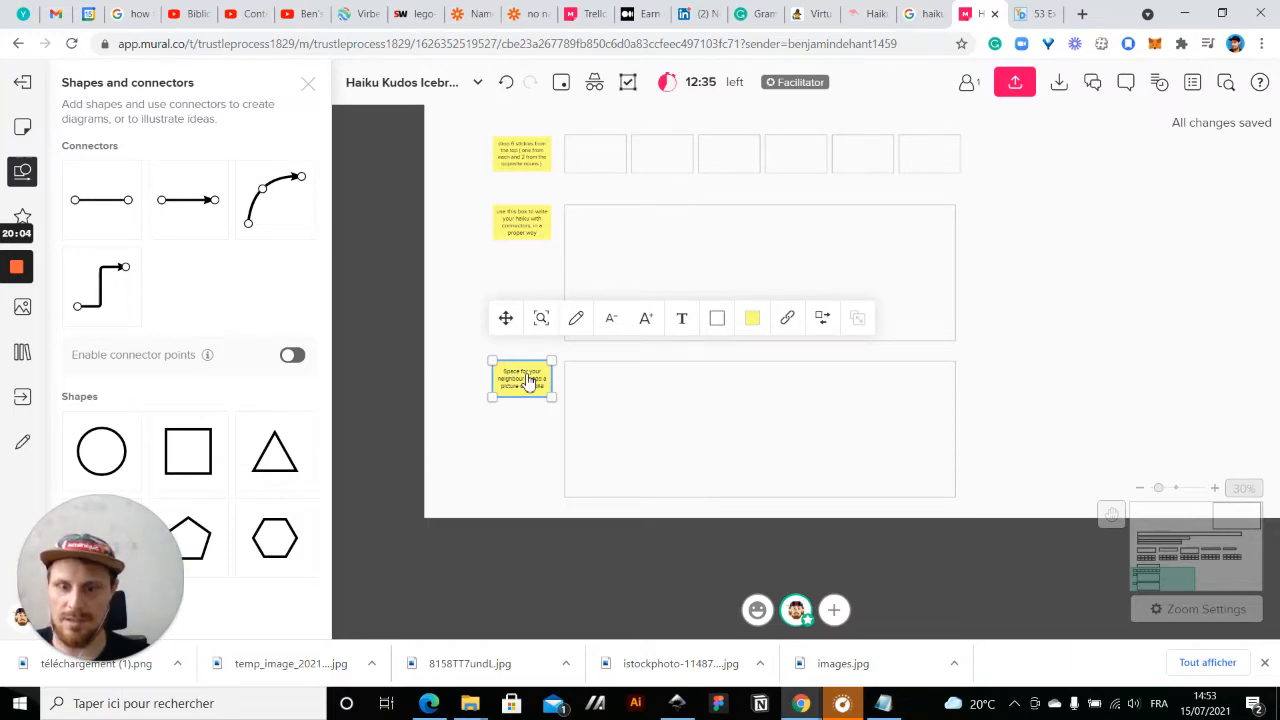
type("f")
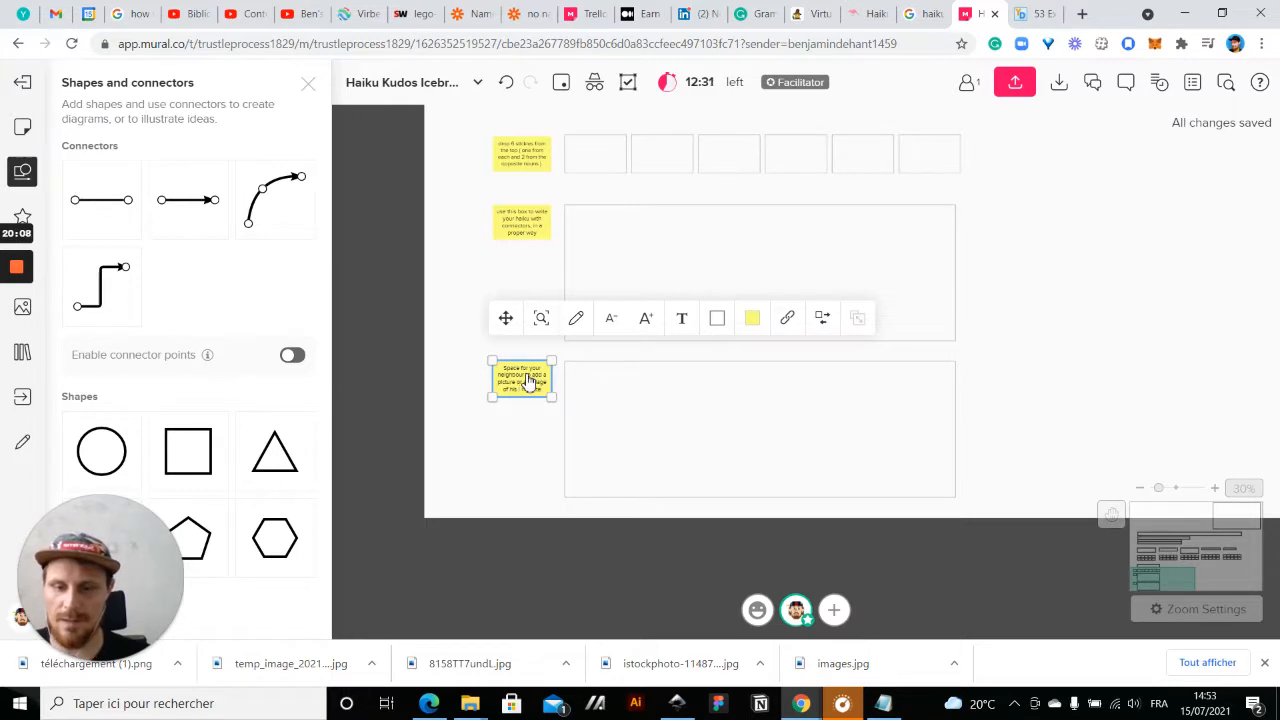
type("tat")
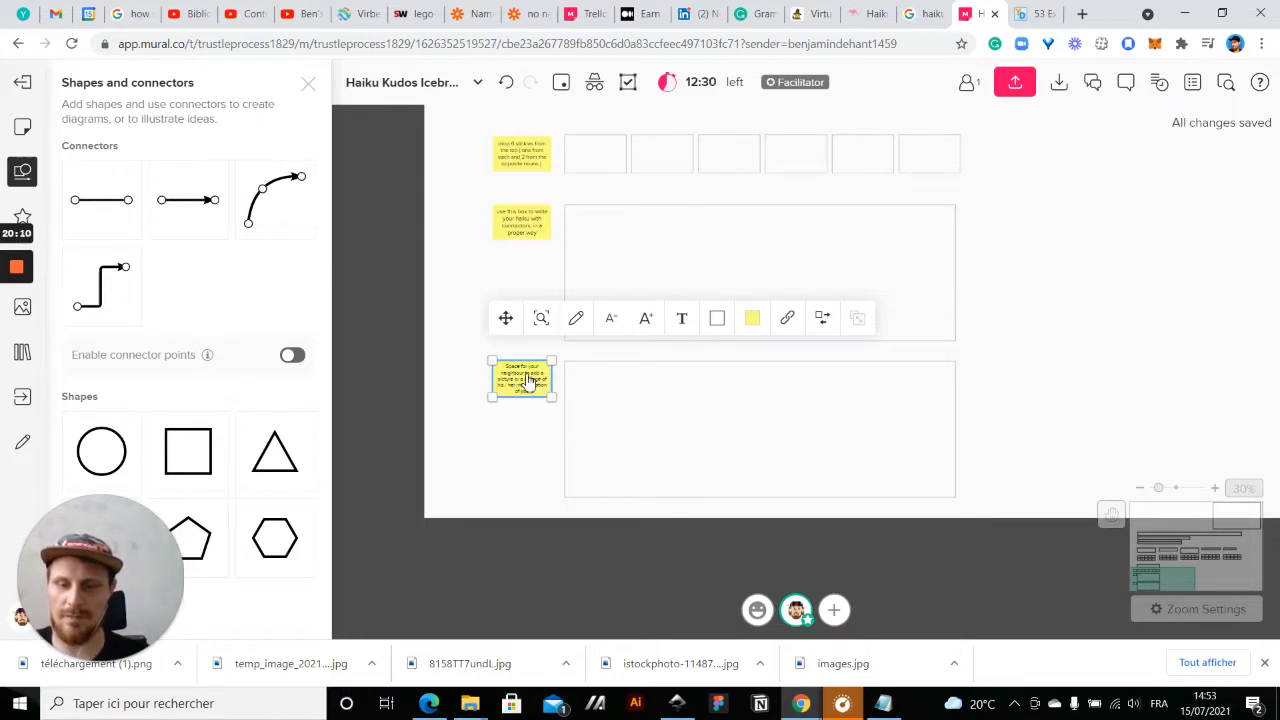
scroll(528, 382, "up", 3)
left_click(457, 503)
- Duplicate the complete participant slot three times in a row to its right, including the name label, placeholders, boxes and sticky notes
scroll(457, 503, "down", 5)
scroll(427, 253, "down", 1)
left_click_drag(427, 253, 395, 311)
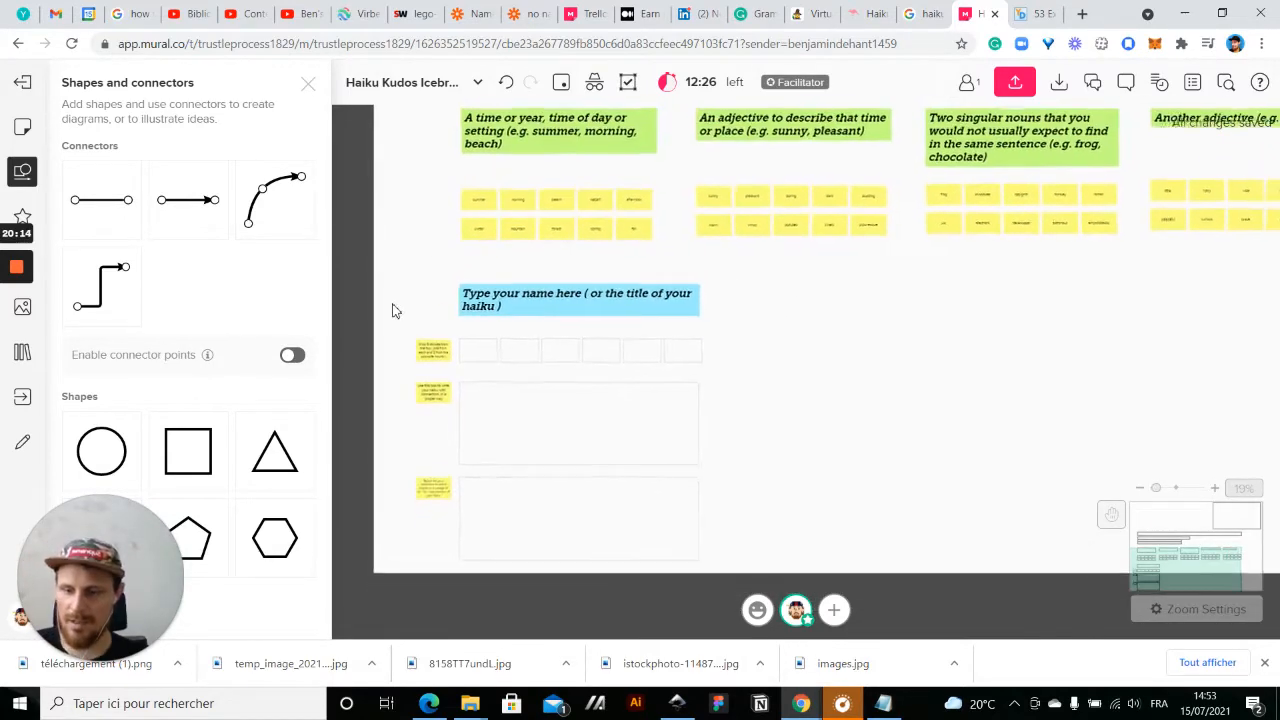
left_click_drag(869, 329, 862, 261)
left_click_drag(376, 206, 700, 500)
key("ctrl+d")
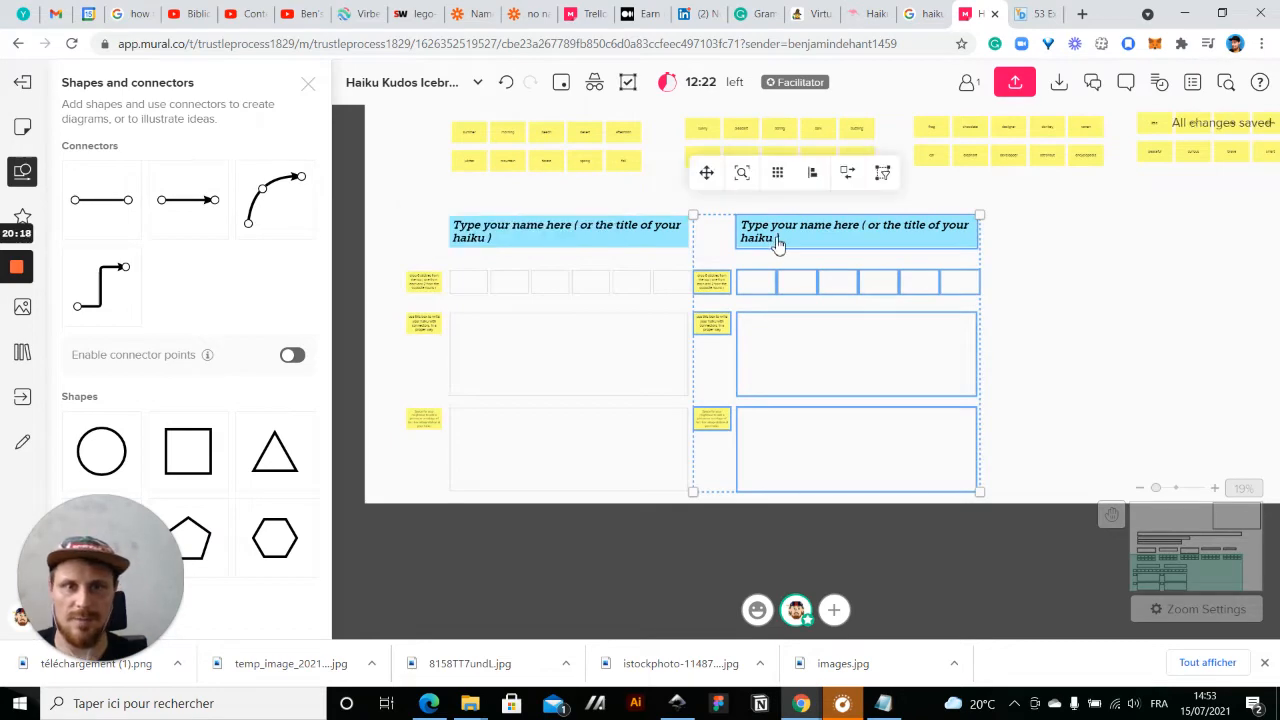
key("ctrl+d")
key("ctrl+d")
scroll(777, 240, "down", 5)
left_click(723, 469)
- Duplicate the fourth participant slot to its right to make a fifth one
left_click_drag(1129, 318, 889, 361)
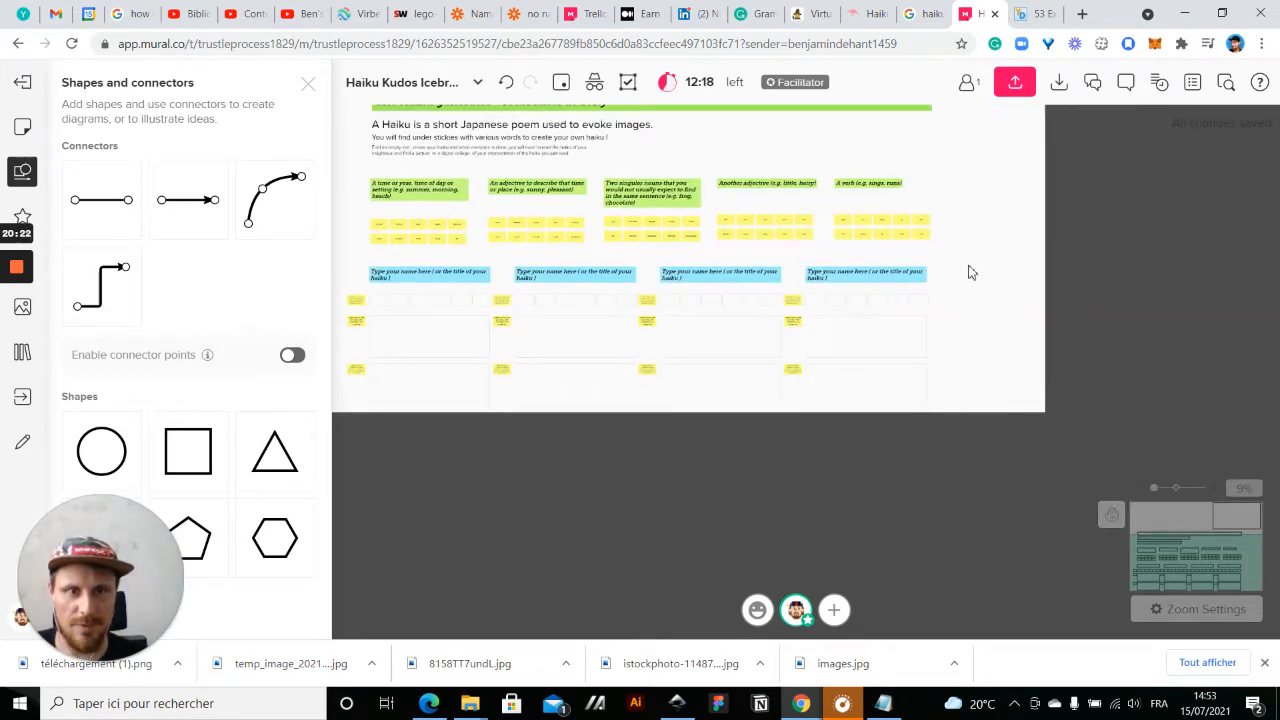
left_click_drag(950, 264, 795, 446)
left_click(838, 495)
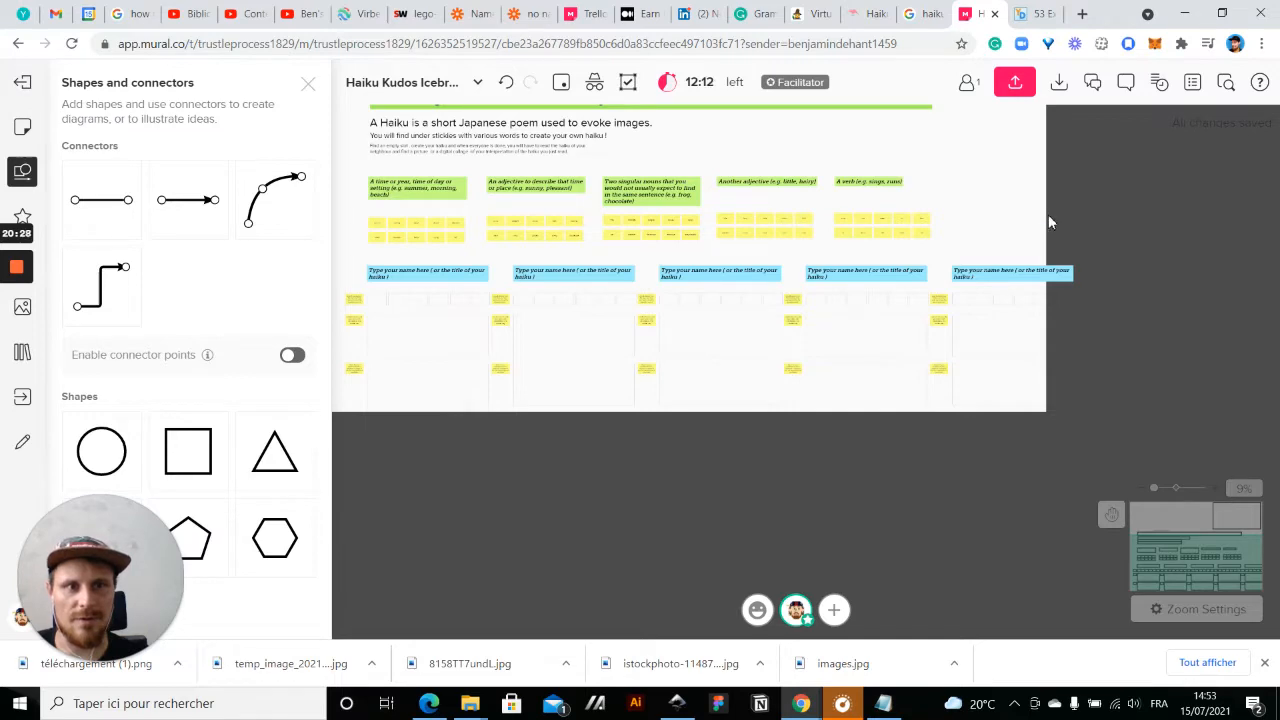
- Extend the mural's width to the right so that it encloses the whole fifth participant slot
scroll(1048, 214, "up", 3)
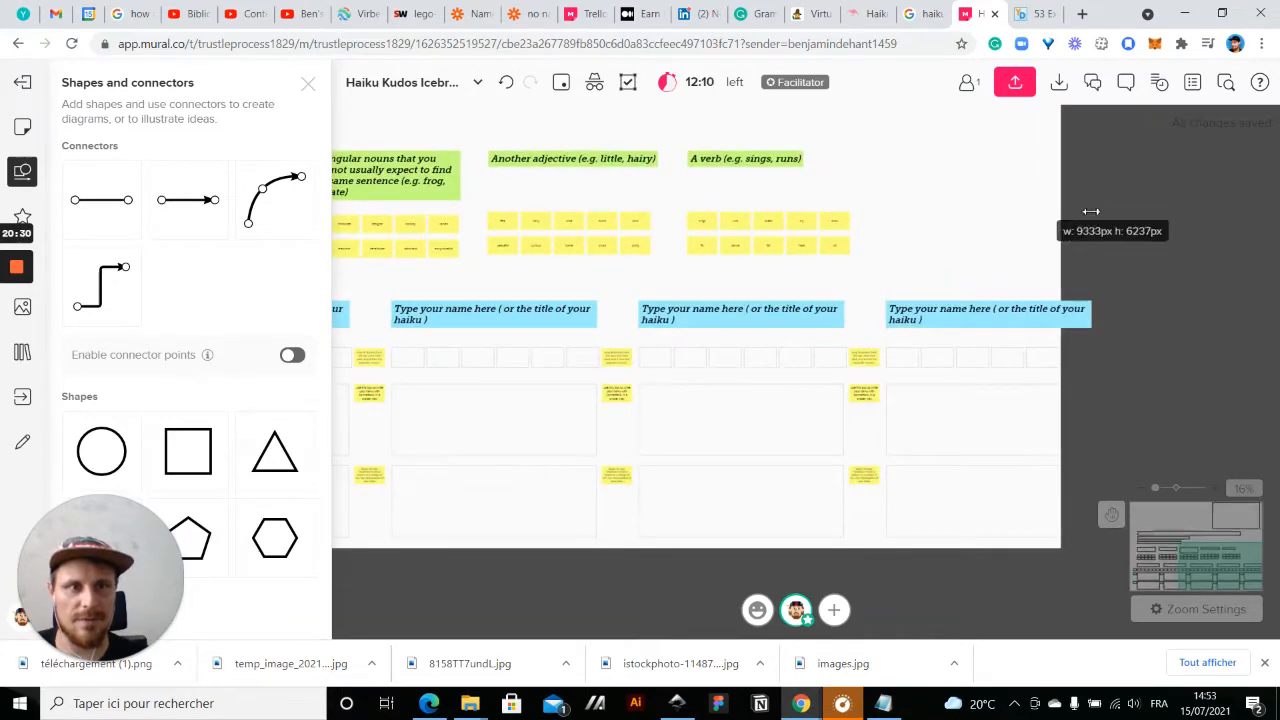
left_click_drag(1091, 211, 1108, 214)
scroll(1076, 249, "down", 3)
left_click_drag(691, 548, 758, 540)
left_click_drag(653, 515, 611, 593)
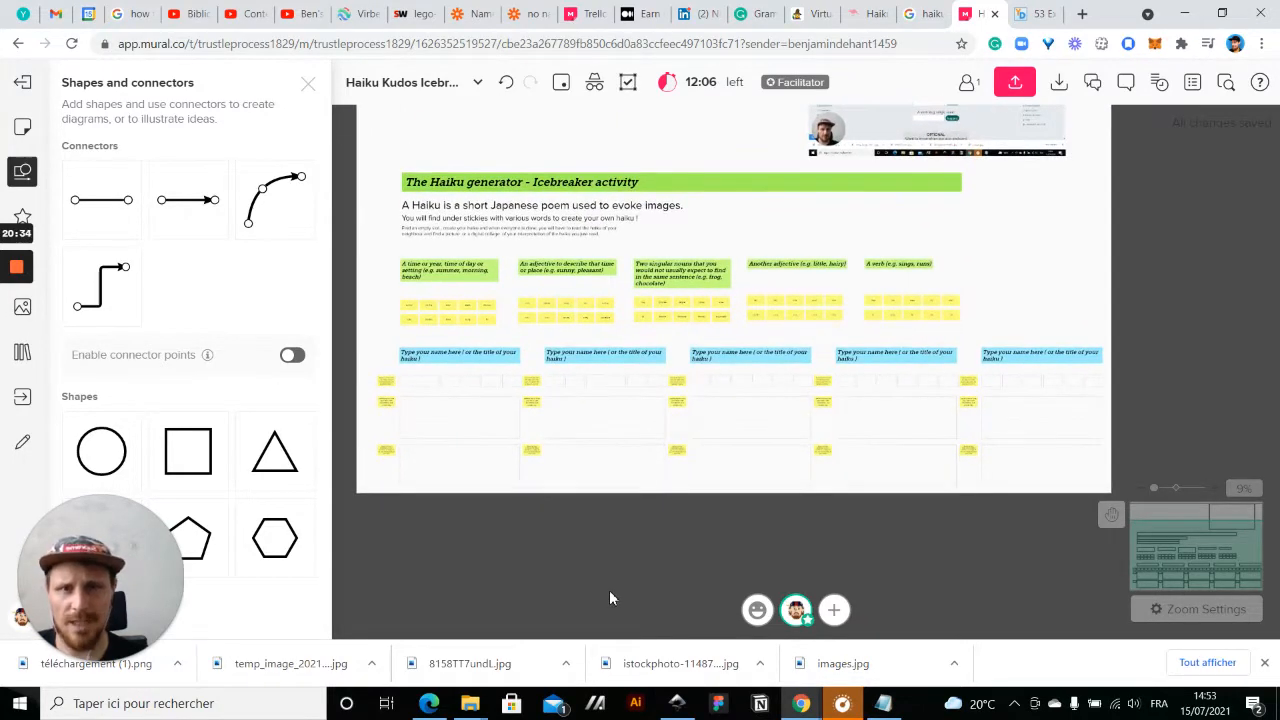
- Move the green title banner and the three intro texts left, in line with the first slot's sticky notes
left_click(950, 188)
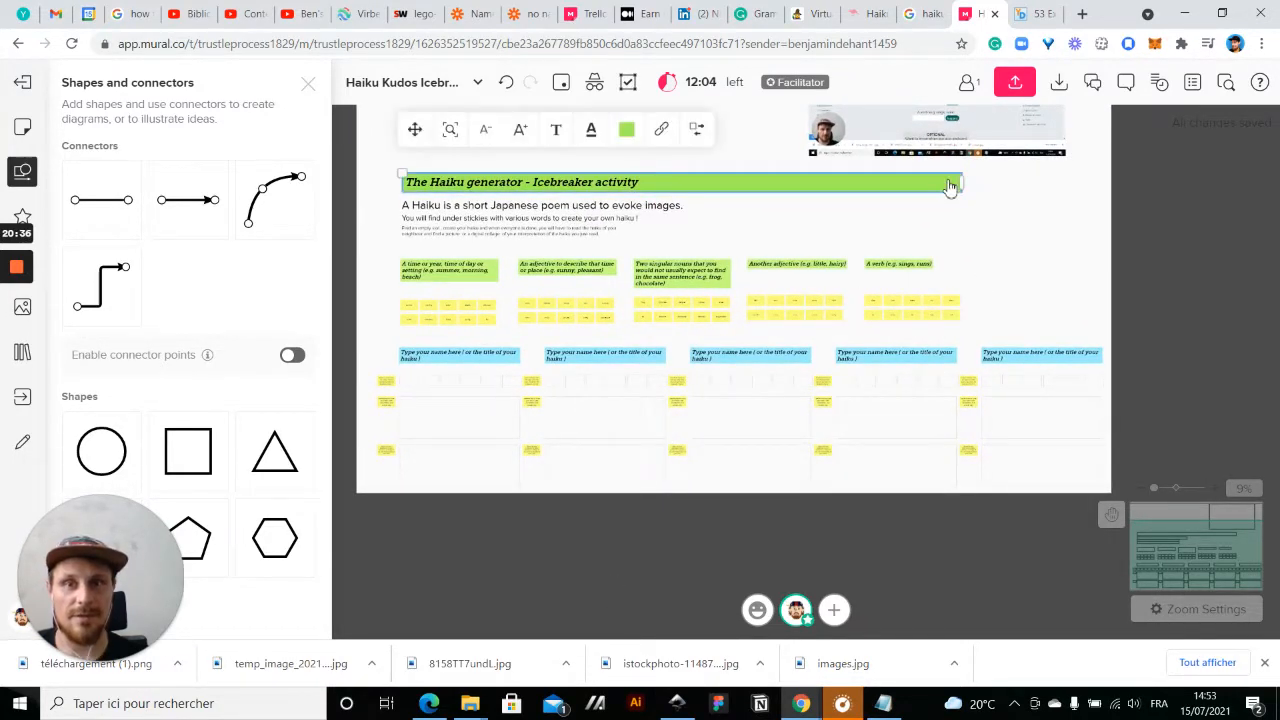
left_click(1010, 203)
left_click_drag(392, 175, 529, 240)
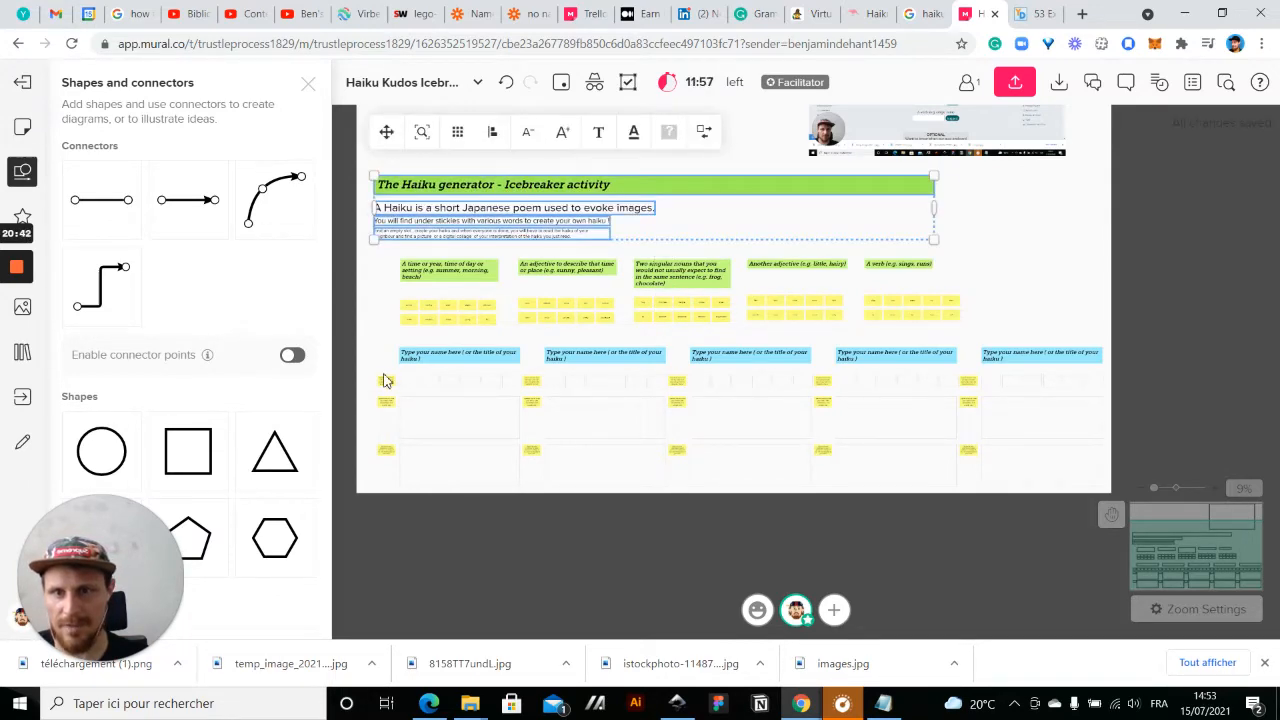
left_click(1046, 215)
- Widen the green title banner to the right edge of the fifth participant slot
left_click(922, 190)
left_click_drag(938, 186, 1108, 198)
left_click(1144, 262)
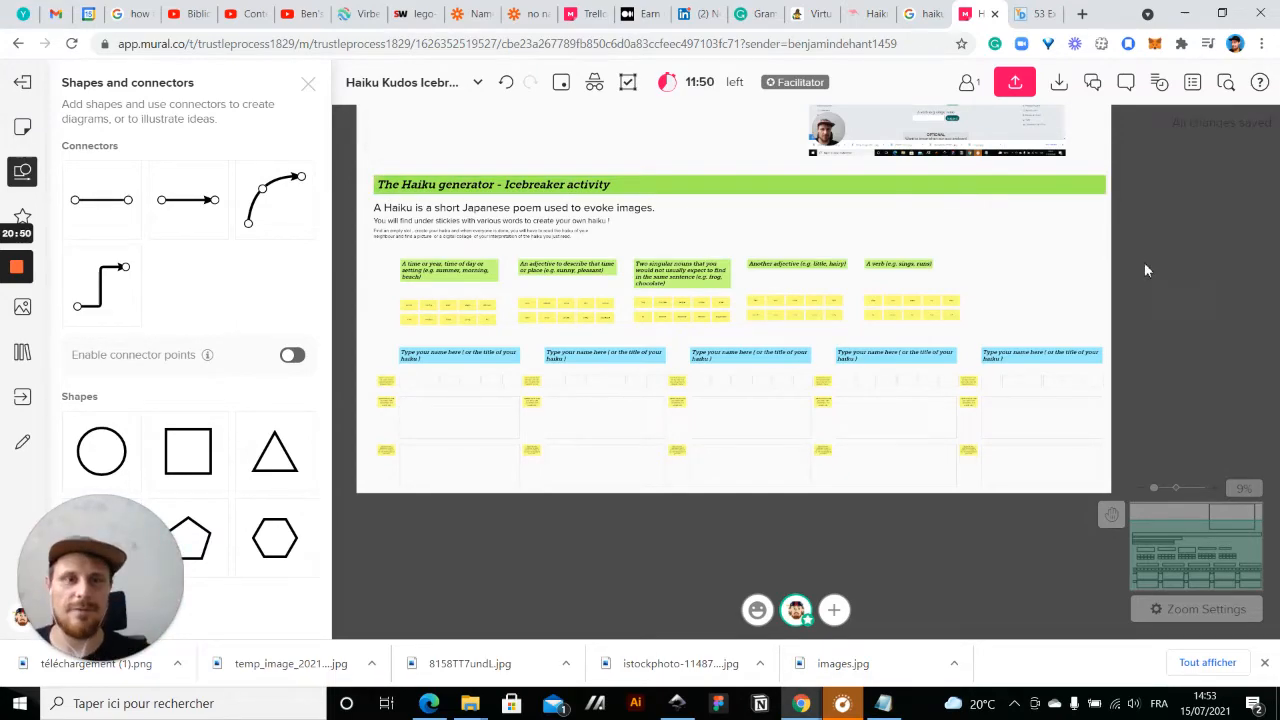
- Increase the font size of the small instruction paragraph under the title, widening its box and shifting it slightly down
scroll(480, 214, "up", 3)
left_click(457, 211)
left_click_drag(770, 204, 870, 202)
left_click(509, 232)
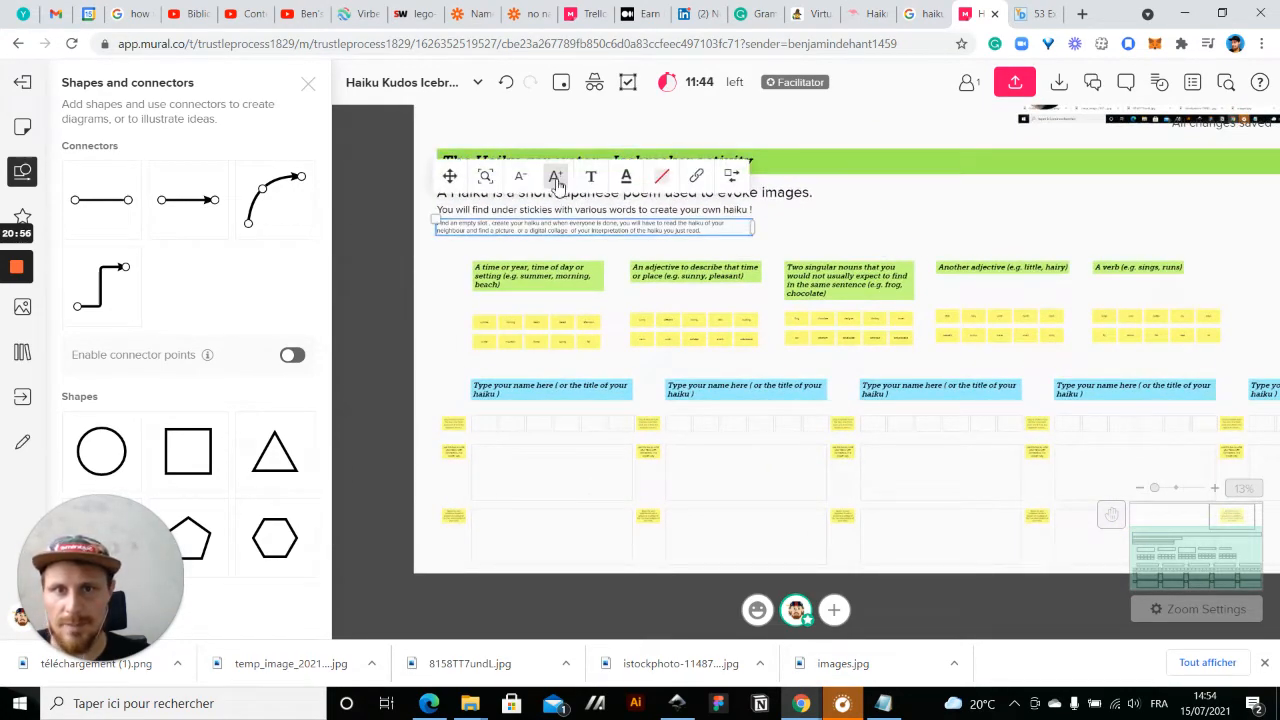
left_click(556, 182)
left_click_drag(755, 231, 814, 231)
left_click(384, 277)
double_click(489, 236)
left_click_drag(490, 238, 493, 243)
left_click(385, 320)
- Duplicate the "A verb" label, place the copy higher up beneath the title banner and change its text to "EXEMPLE :"
scroll(385, 321, "down", 1)
left_click_drag(385, 322, 316, 190)
left_click_drag(826, 522, 606, 596)
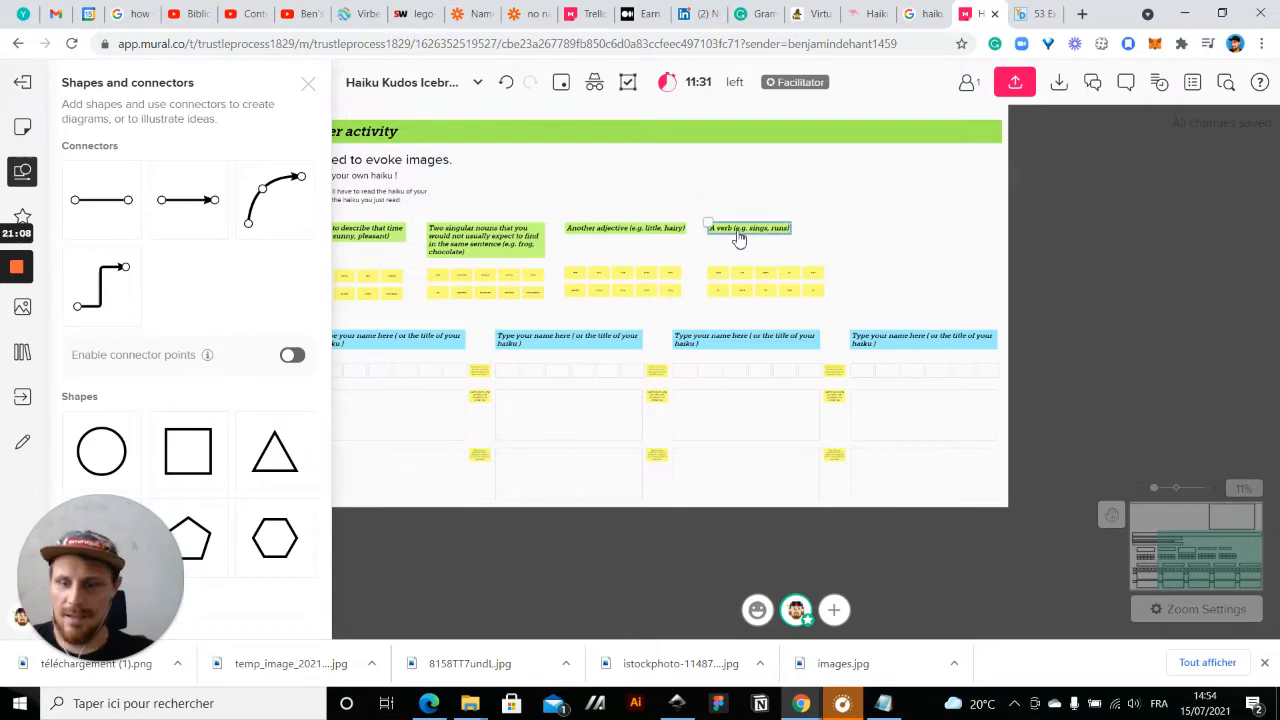
left_click(739, 238)
key("ctrl+d")
left_click_drag(817, 237, 838, 177)
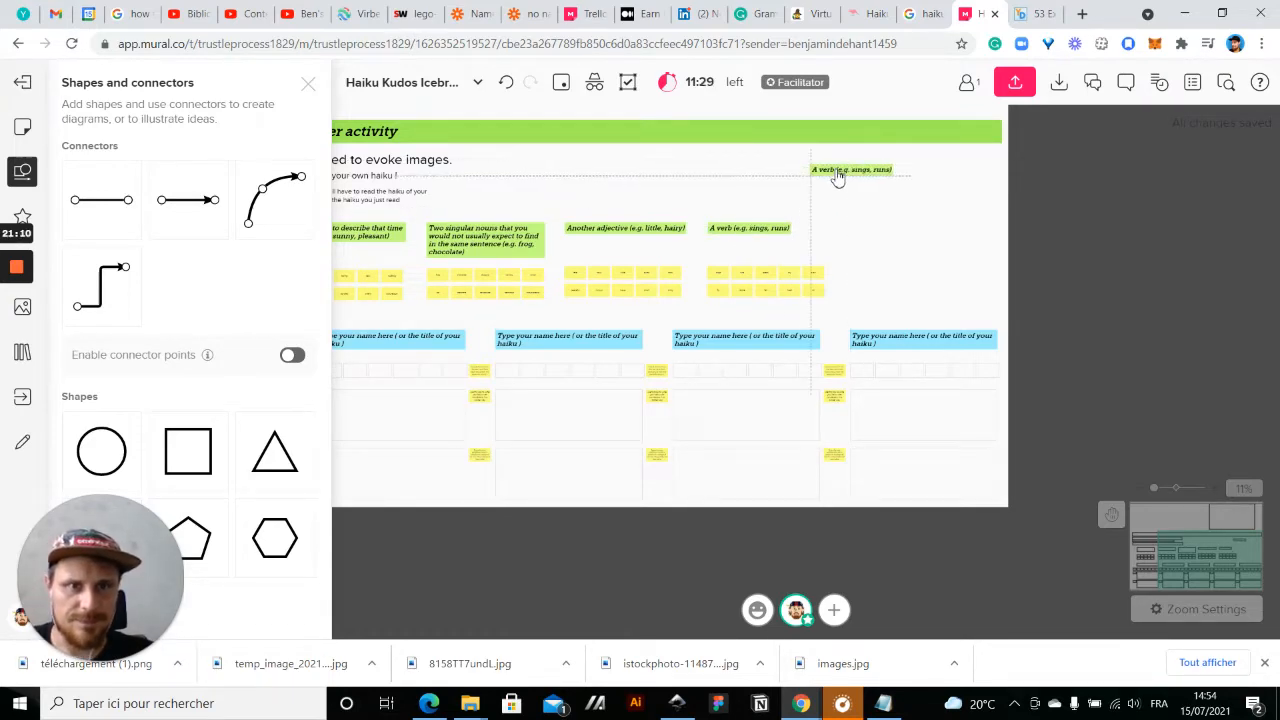
scroll(838, 177, "up", 5)
double_click(831, 168)
type("EXEMPLE :")
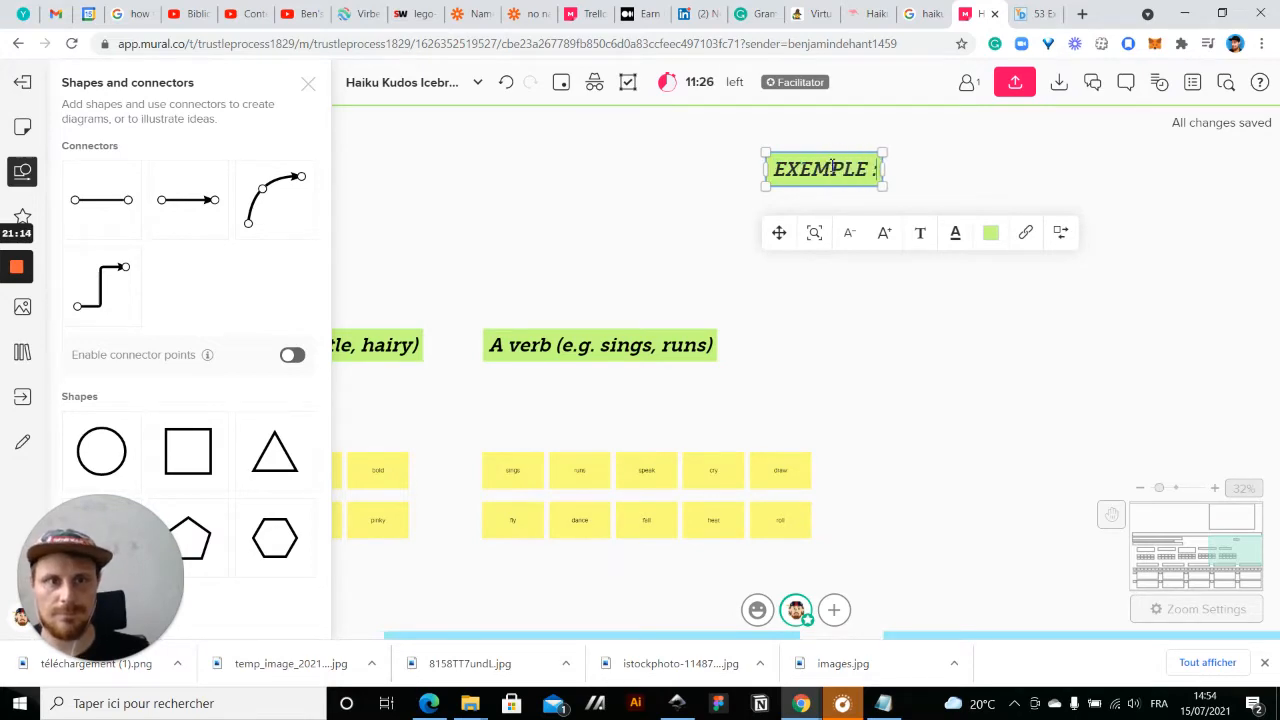
- Widen the "EXEMPLE :" label so that it ends level with the right edge of the title banner
left_click(684, 241)
scroll(684, 241, "down", 3)
left_click_drag(943, 287, 883, 299)
left_click(728, 217)
left_click_drag(728, 217, 1278, 325)
scroll(1051, 254, "down", 3)
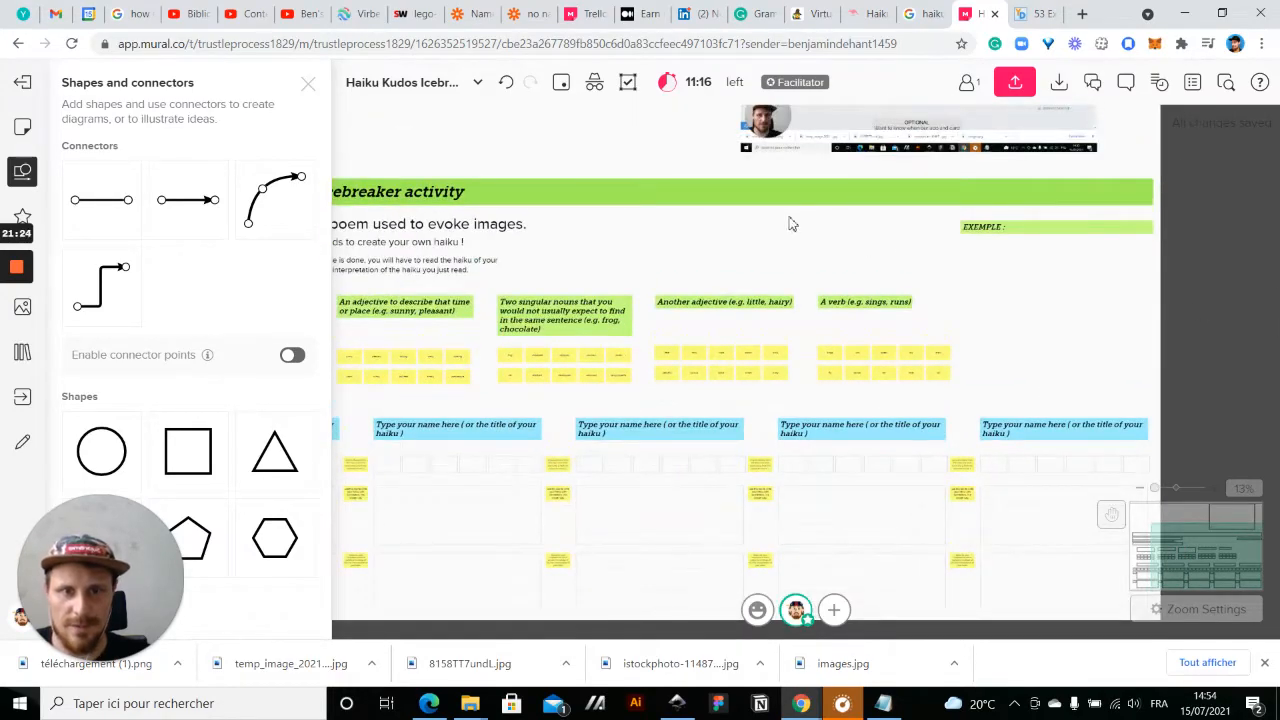
- Place the "morning" sticky note from the time or setting list in the free area above the green category labels
left_click_drag(777, 249, 1056, 272)
scroll(556, 385, "up", 5)
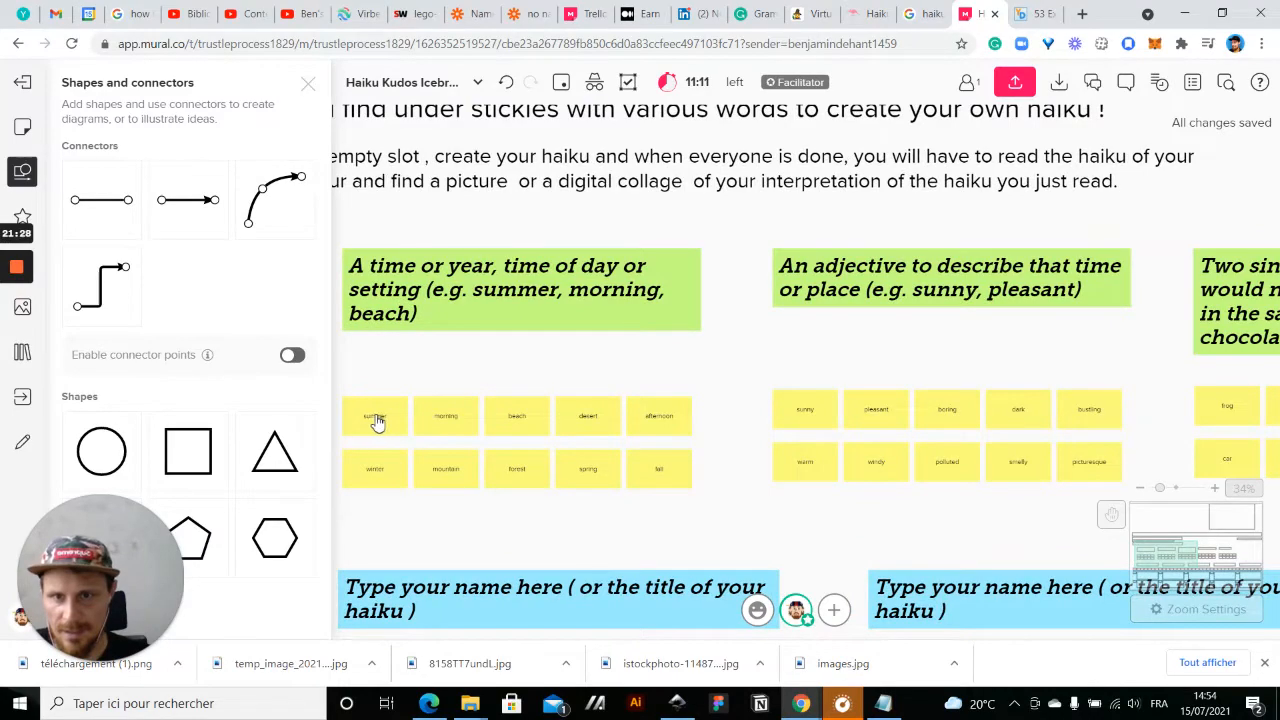
left_click(438, 429)
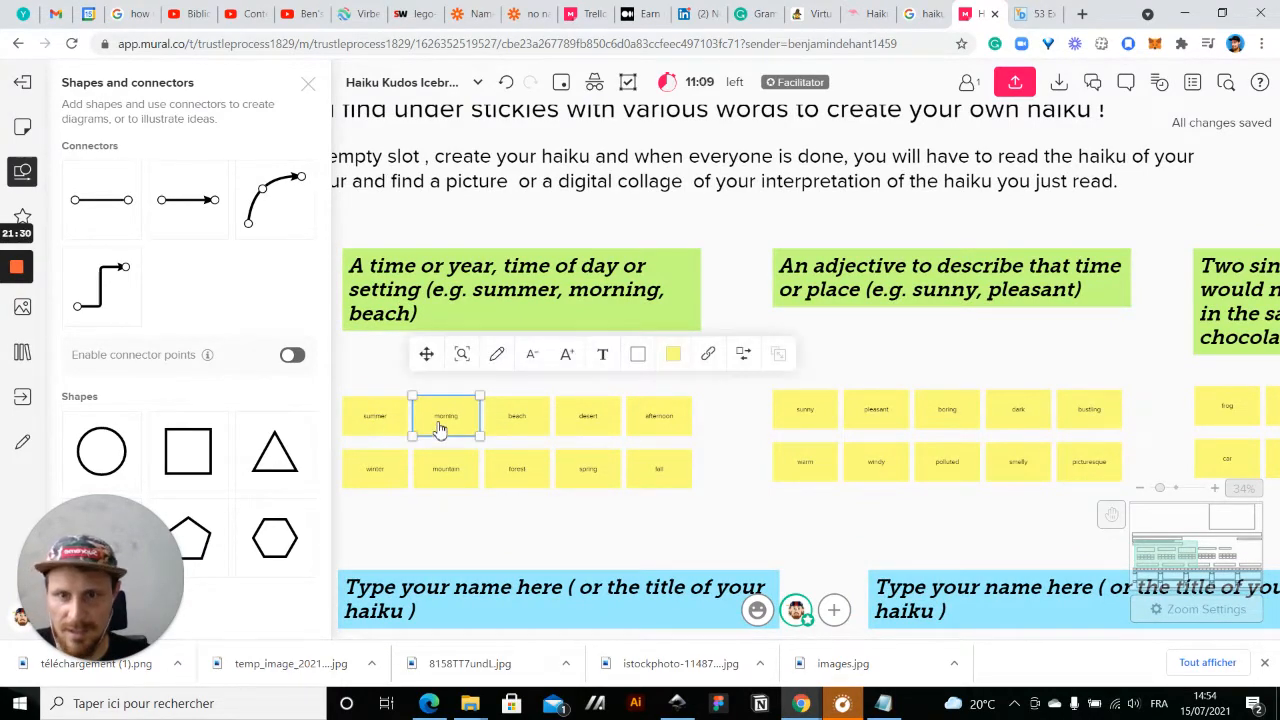
left_click_drag(453, 427, 754, 231)
left_click_drag(762, 349, 634, 368)
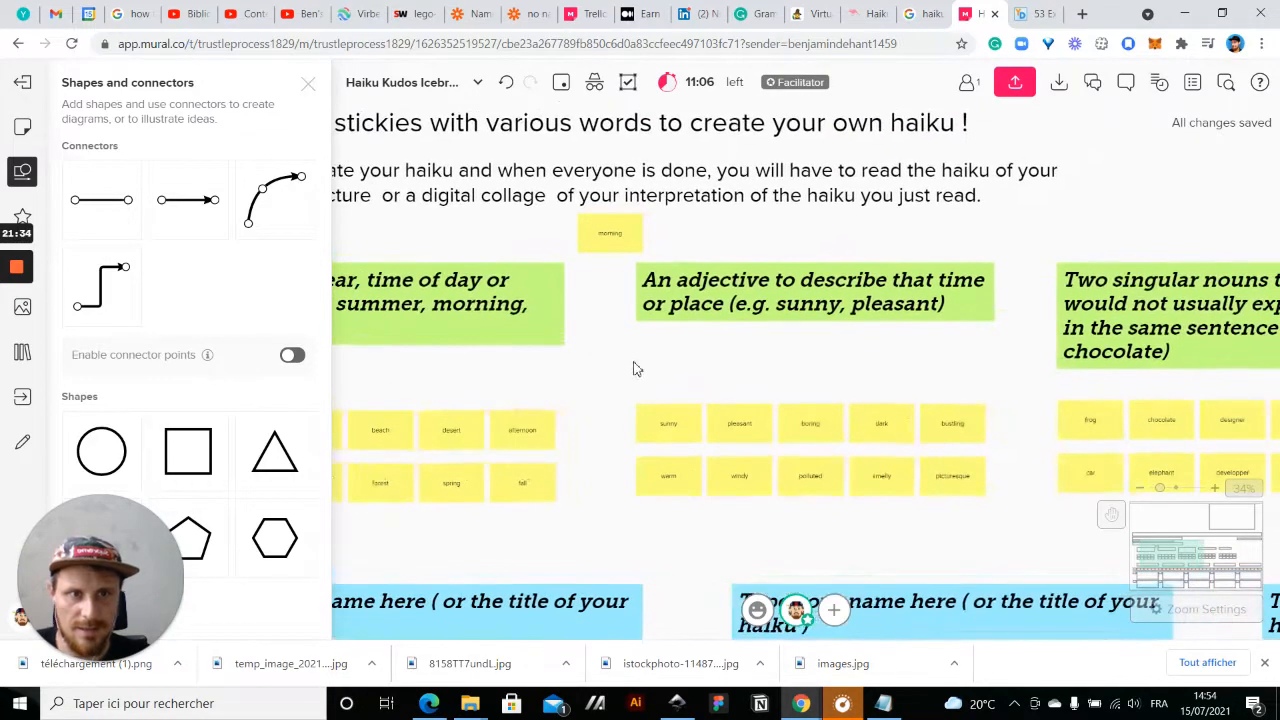
- Duplicate the "boring" sticky note from the adjective list and place the copy beside "morning", above the two singular nouns label
left_click_drag(830, 379, 726, 428)
left_click(706, 481)
key("ctrl+d")
left_click_drag(774, 481, 1143, 224)
left_click(542, 282)
left_click(519, 287)
left_click(570, 287, "shift")
left_click_drag(968, 277, 537, 233)
left_click(546, 430)
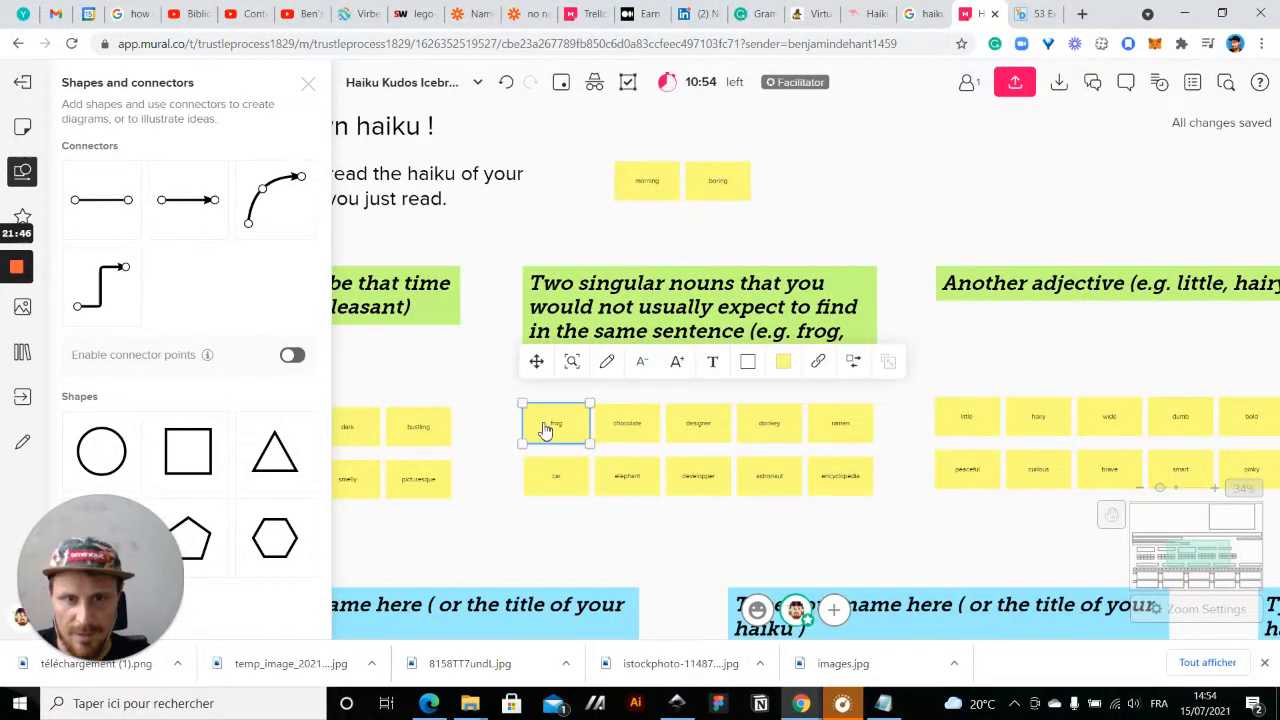
left_click_drag(483, 391, 716, 333)
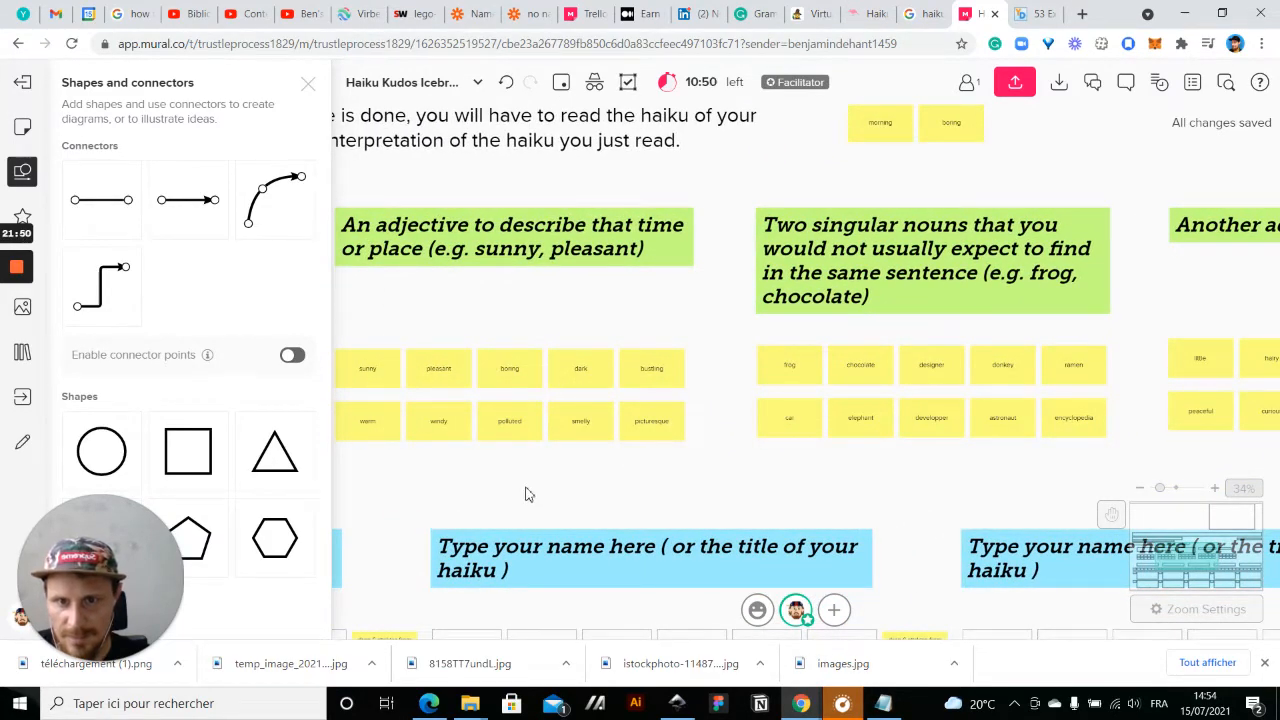
- Duplicate the "astronaut" and "frog" sticky notes from the two singular nouns list and place the copies beside "boring"
left_click_drag(529, 494, 661, 492)
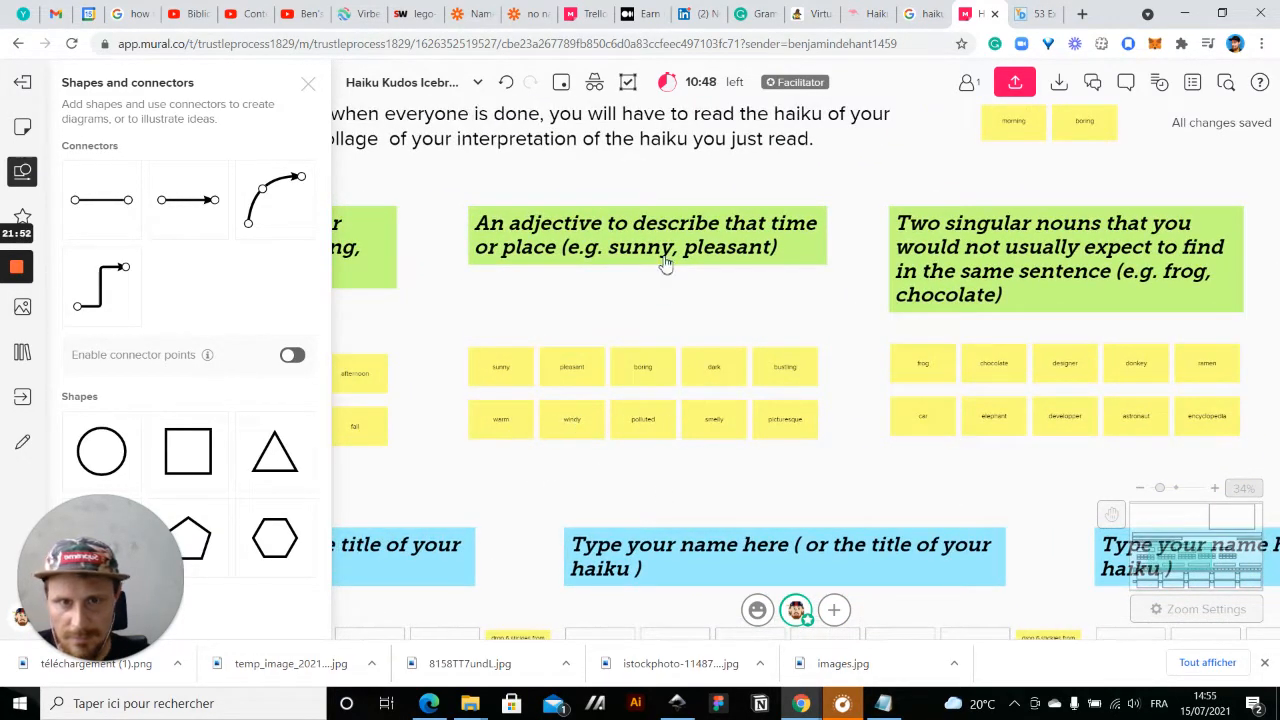
left_click_drag(745, 332, 313, 319)
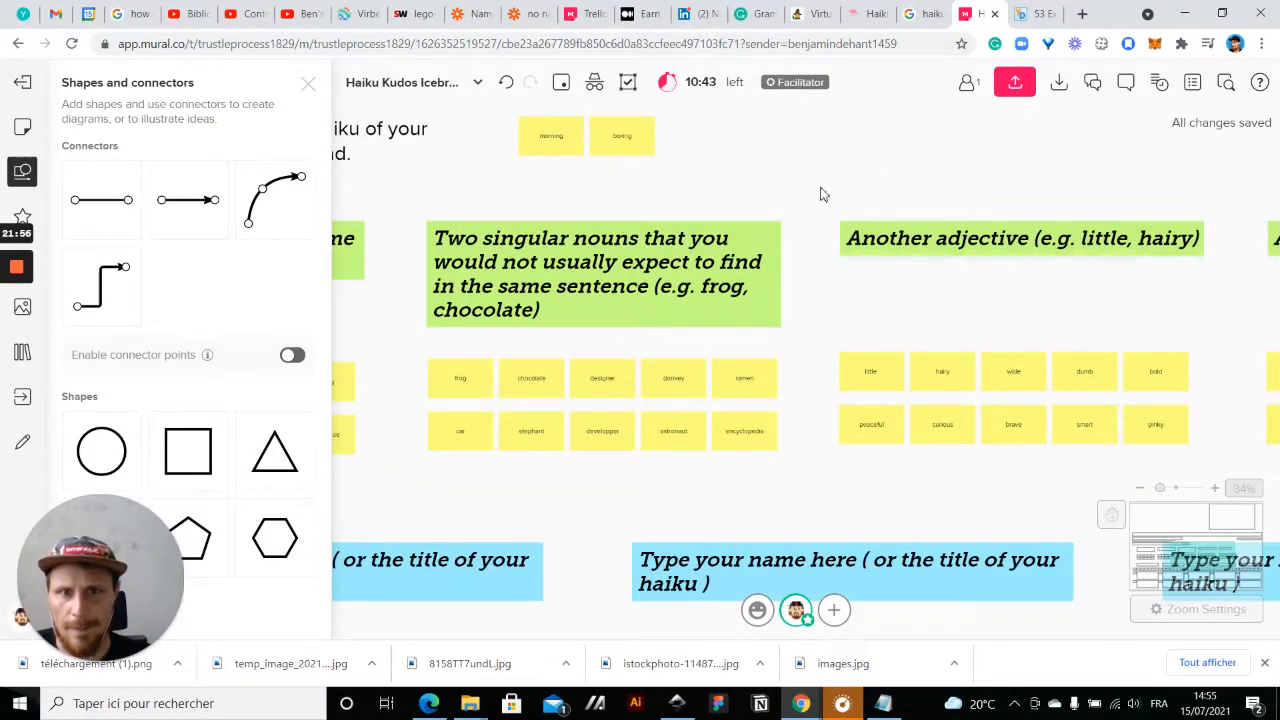
left_click_drag(823, 192, 820, 237)
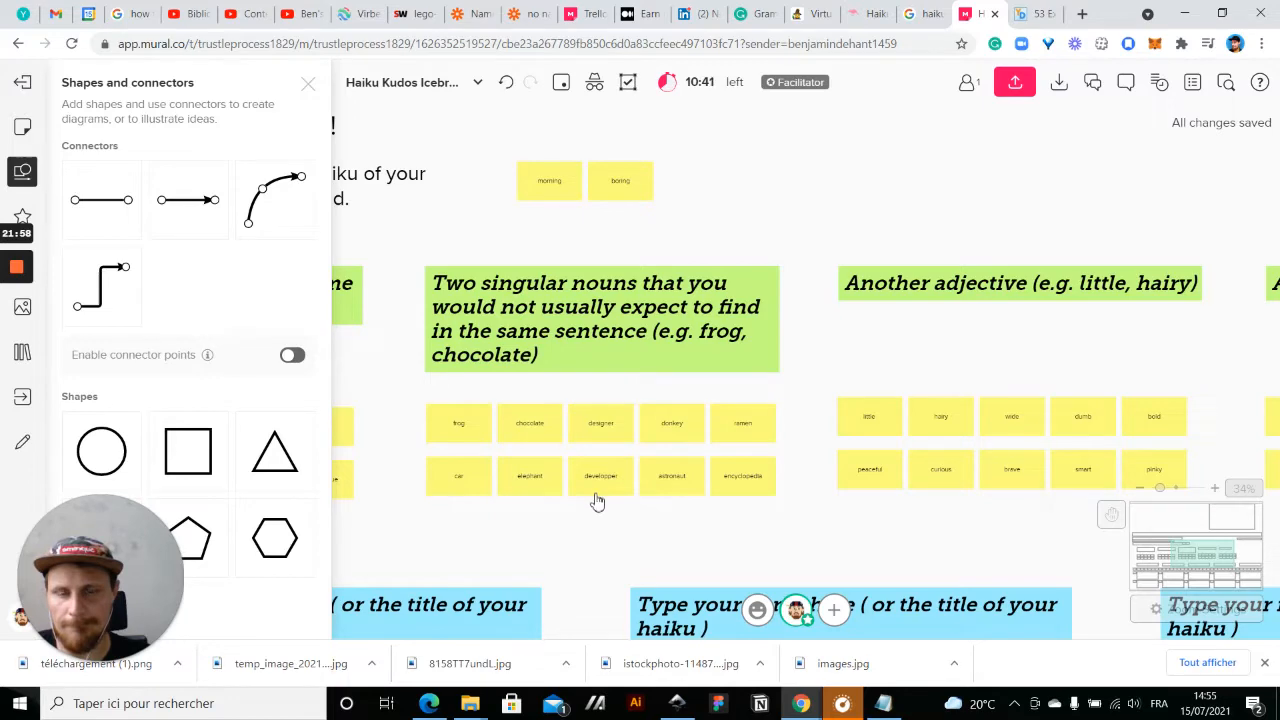
left_click_drag(686, 481, 694, 186)
left_click_drag(468, 424, 762, 192)
- Add a copy of "hairy" from the second adjective list to the chosen words and move the five notes above the verb label
left_click_drag(958, 432, 869, 188)
left_click(991, 178)
left_click_drag(1055, 182, 757, 251)
scroll(823, 194, "left", 3)
scroll(823, 194, "up", 1)
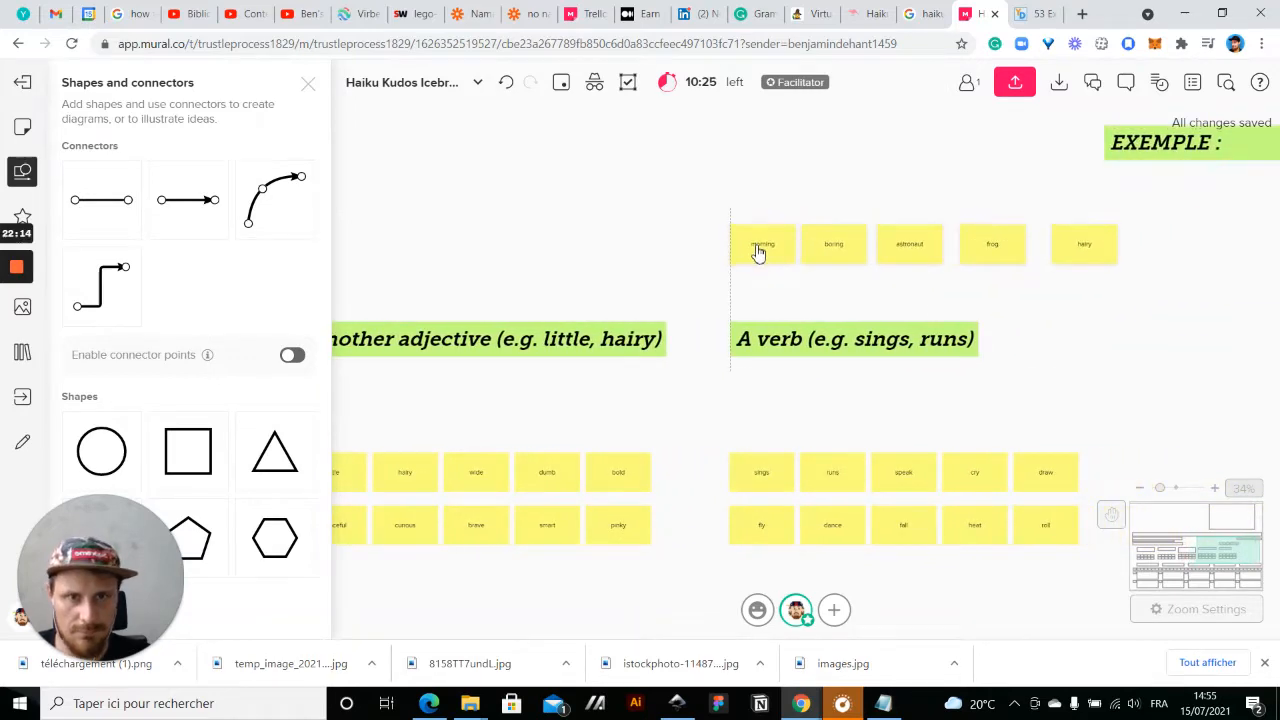
- Duplicate the "sings" sticky note from the verb list and place the copy beside "hairy" at the end of the chosen words
scroll(593, 273, "right", 3)
scroll(605, 296, "down", 1)
left_click(559, 398)
left_click_drag(623, 400, 963, 180)
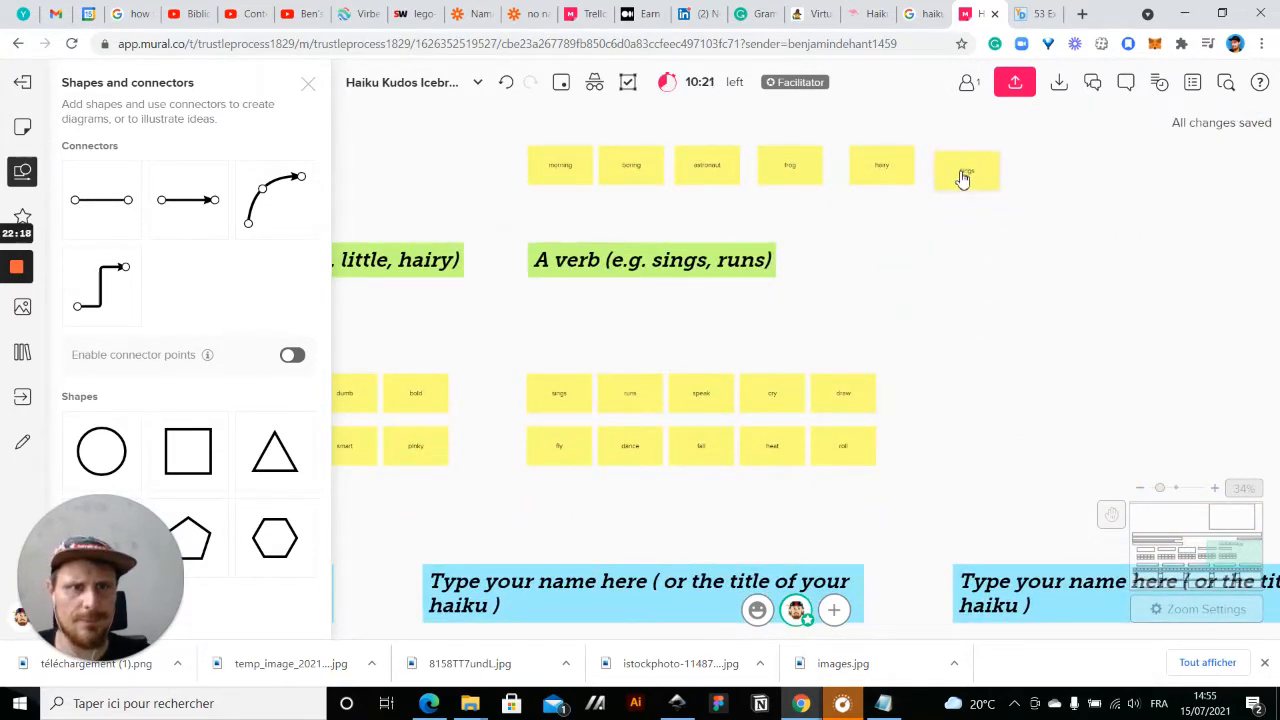
- Duplicate the complete last participant slot, shrink the copy and place it beneath the "EXEMPLE :" label
scroll(900, 300, "down", 3)
left_click_drag(905, 320, 592, 305)
left_click_drag(737, 289, 643, 243)
scroll(920, 300, "down", 3)
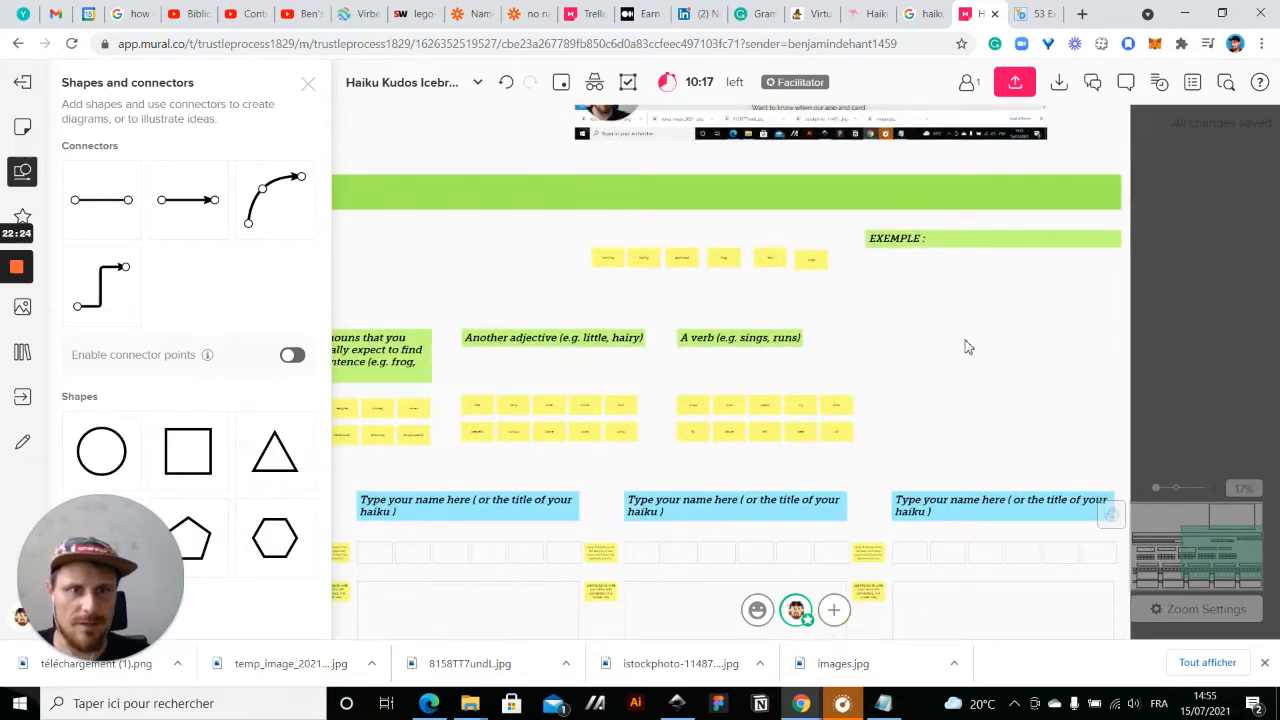
scroll(856, 201, "down", 2)
left_click_drag(851, 179, 657, 546)
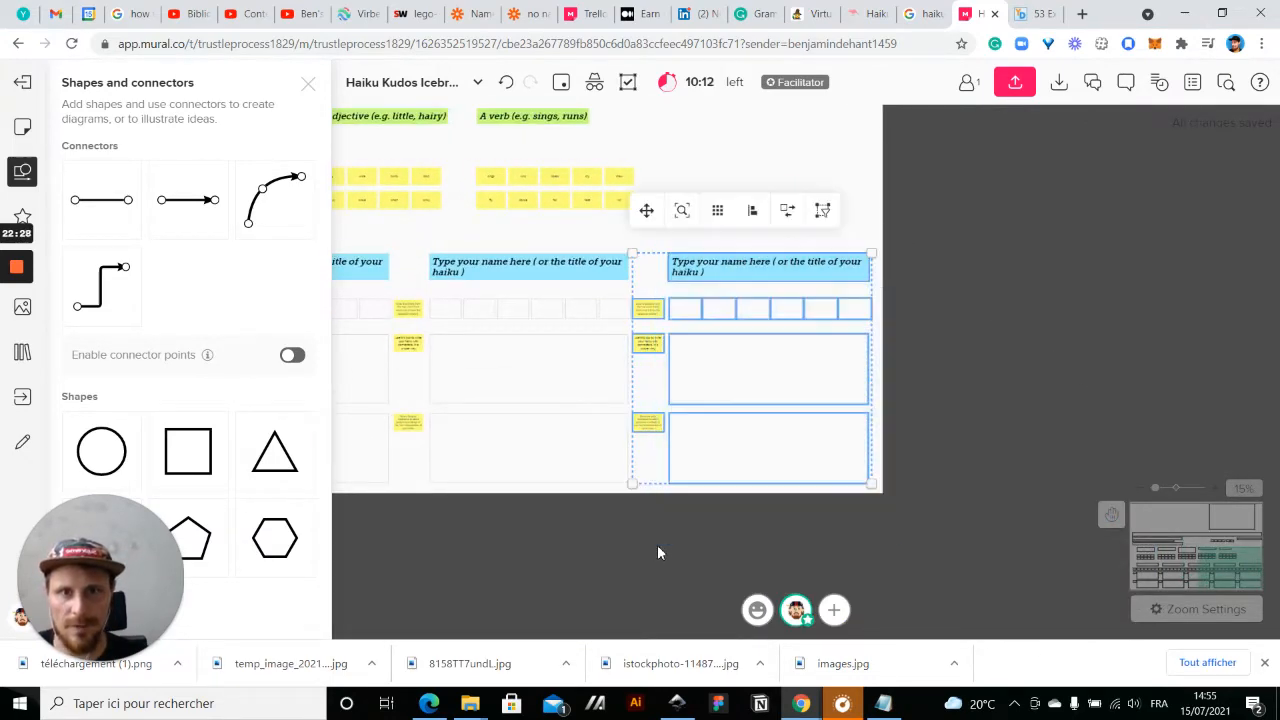
left_click_drag(646, 423, 885, 423)
left_click_drag(1111, 254, 1062, 318)
left_click_drag(975, 399, 769, 263)
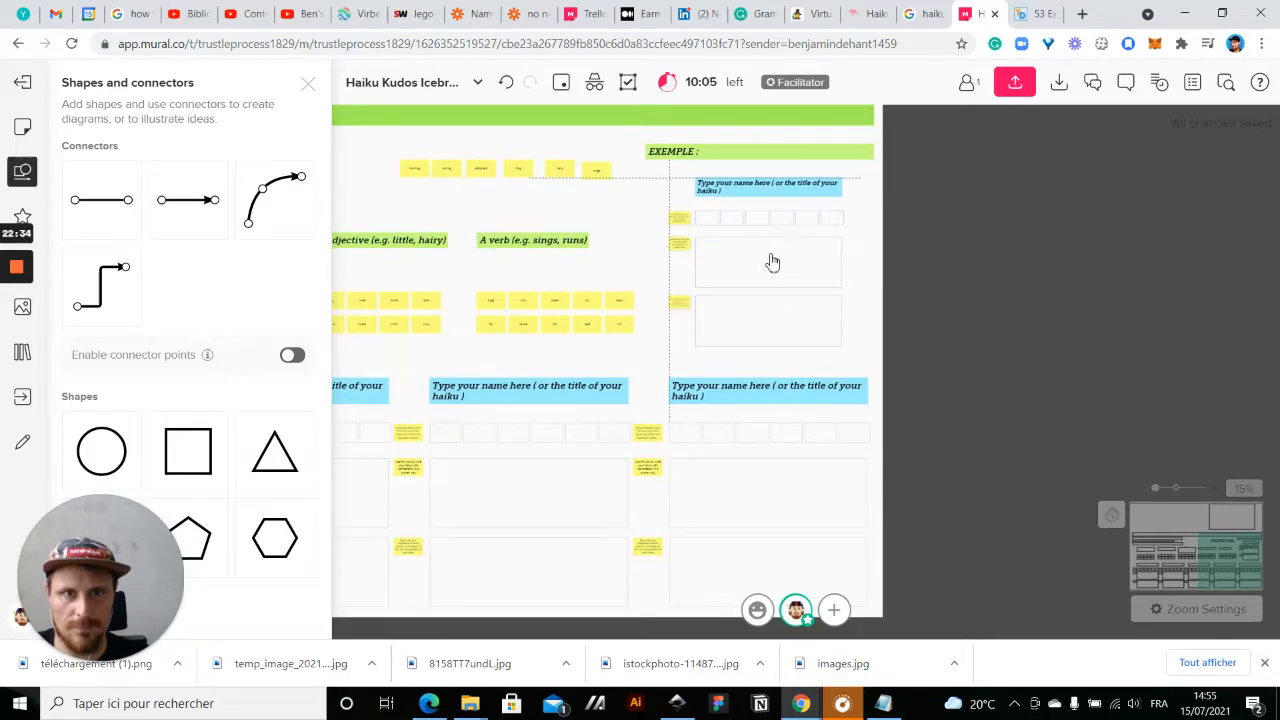
double_click(1018, 261)
left_click(1168, 338)
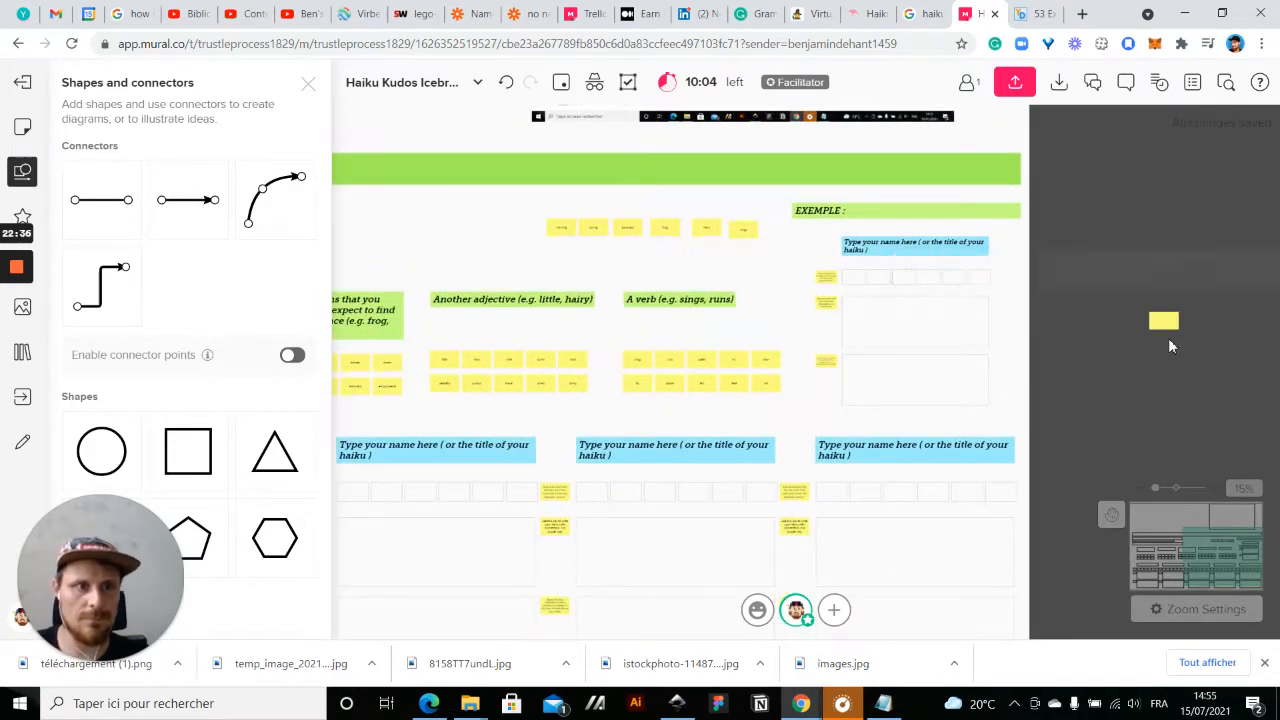
left_click(1168, 328)
key("Delete")
- Arrange the six chosen word stickies into a row and place them over the six small boxes of the example slot
scroll(1162, 328, "down", 1)
scroll(548, 237, "up", 3)
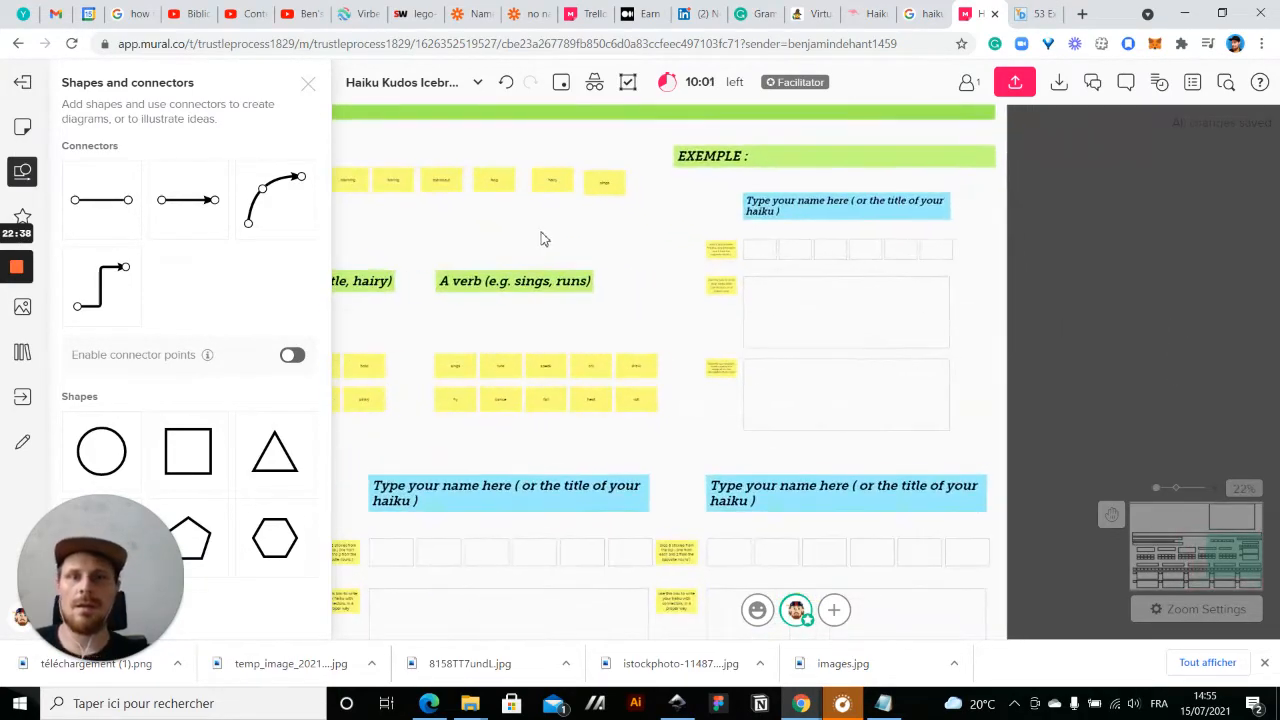
left_click_drag(524, 168, 906, 234)
left_click_drag(937, 180, 894, 194)
left_click(613, 149)
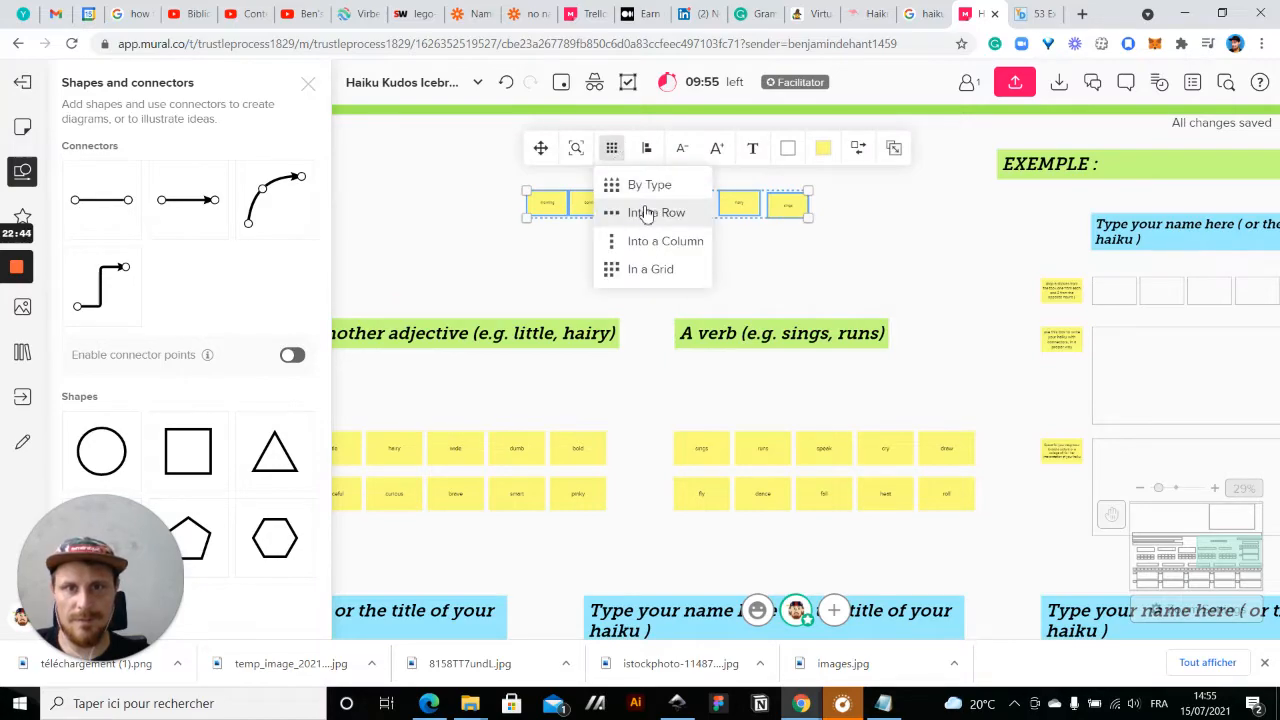
left_click(654, 211)
left_click_drag(720, 212, 1023, 291)
- Bring the six word stickies in the example slot to the front of the boxes
scroll(1023, 291, "up", 5)
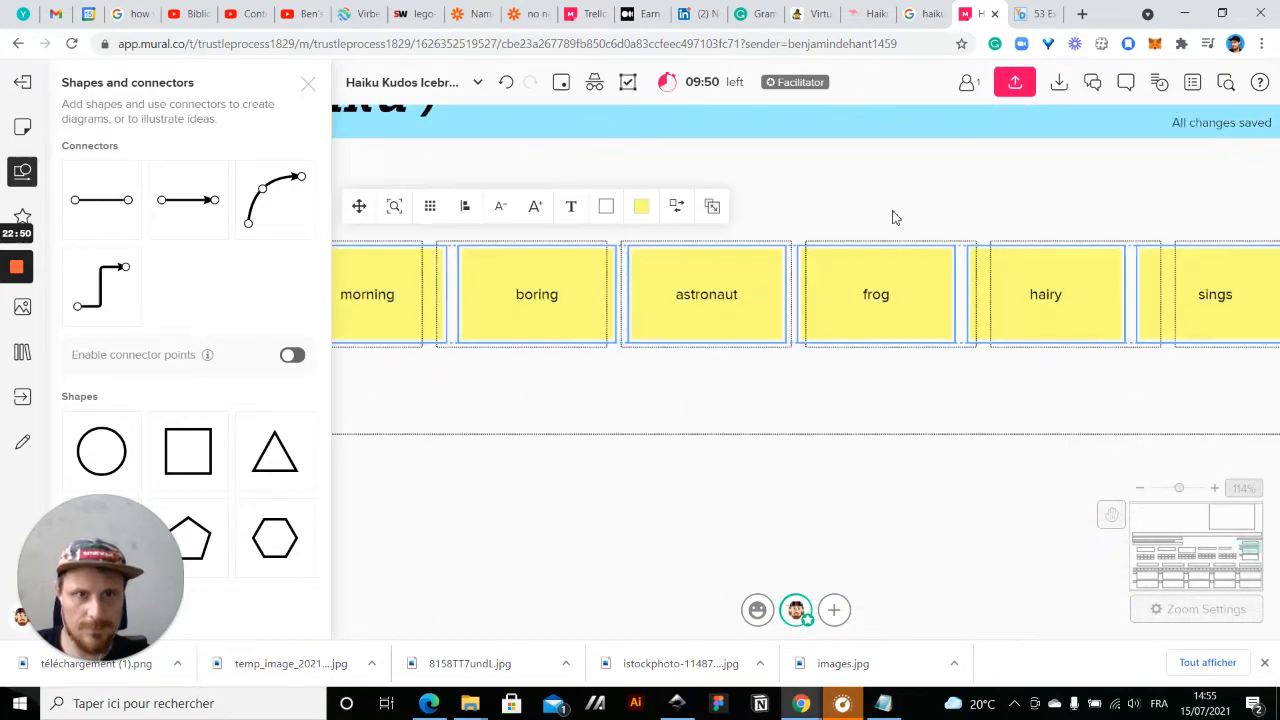
right_click(873, 291)
scroll(890, 290, "down", 2)
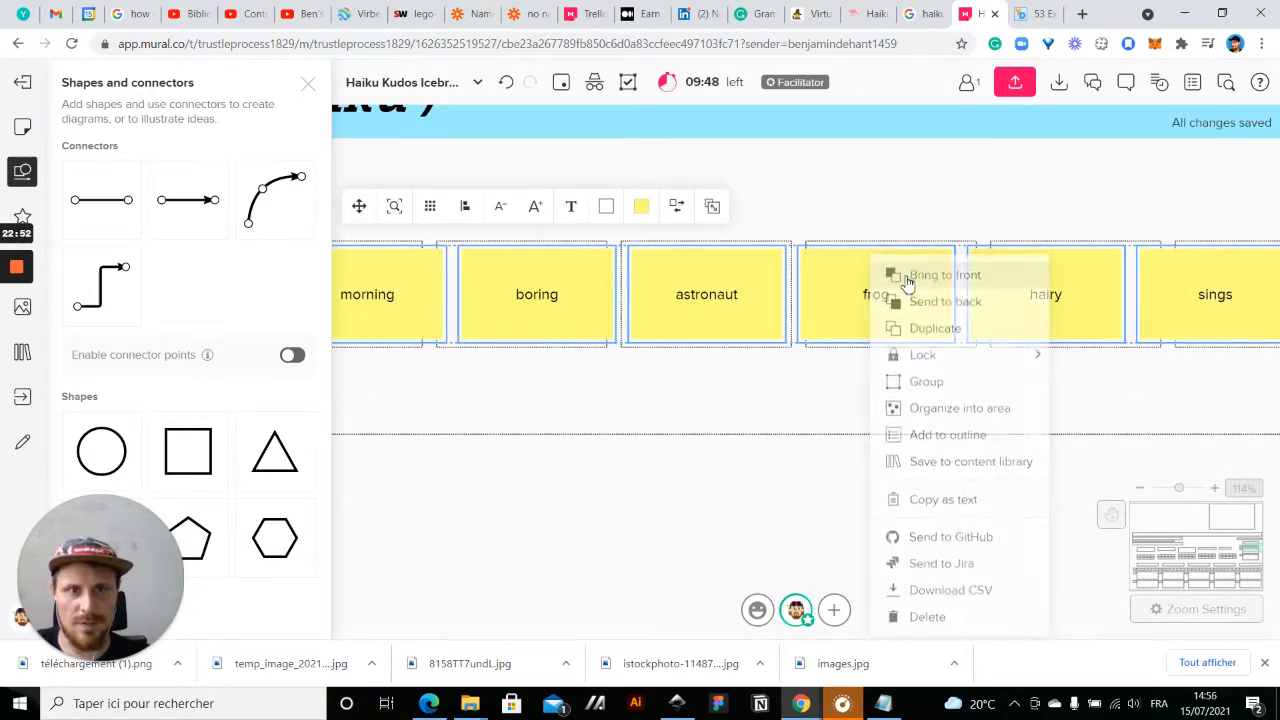
left_click(894, 202)
- Fit "sings", "morning" and "boring" into the sixth, first and second example boxes, and lift "hairy" out of the row
left_click(1114, 280)
left_click_drag(1134, 286, 1145, 280)
left_click_drag(1014, 302, 1034, 240)
left_click_drag(517, 280, 505, 290)
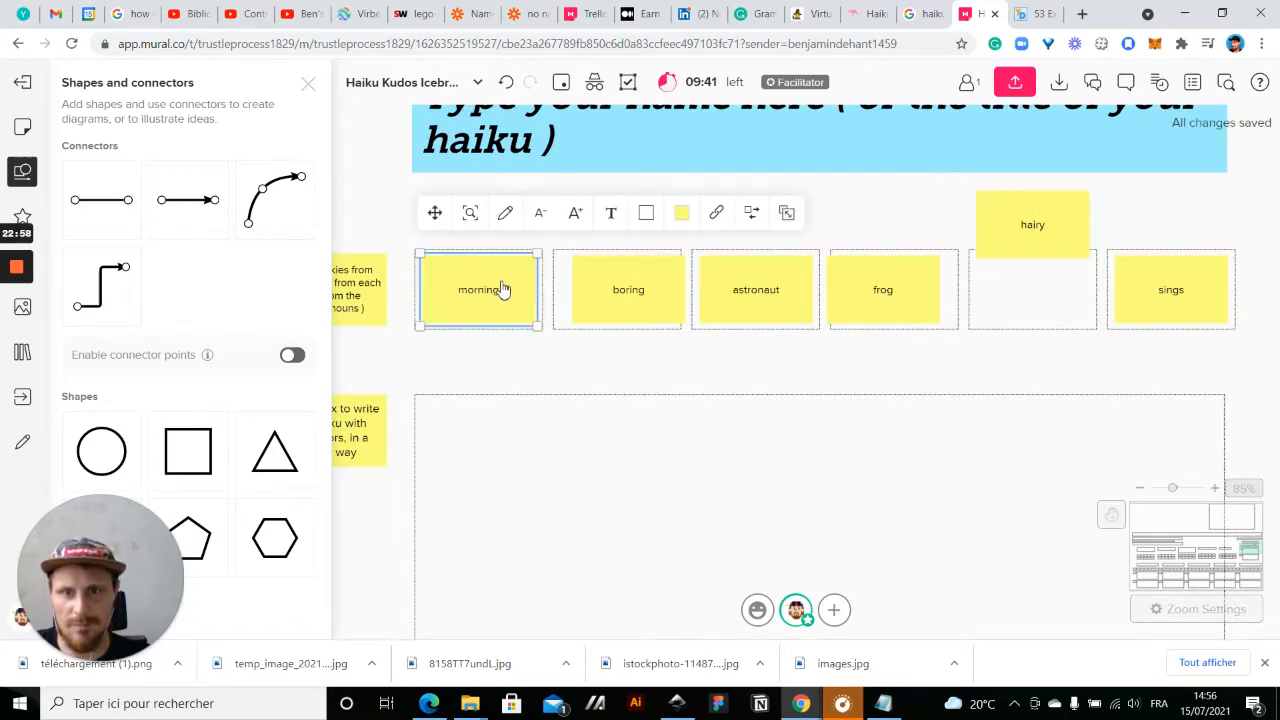
left_click_drag(628, 308, 640, 306)
- Reorder the remaining example words so that "hairy" fills the third box, "sings" the fifth and "astronaut" the sixth
left_click(740, 306)
left_click_drag(740, 306, 872, 362)
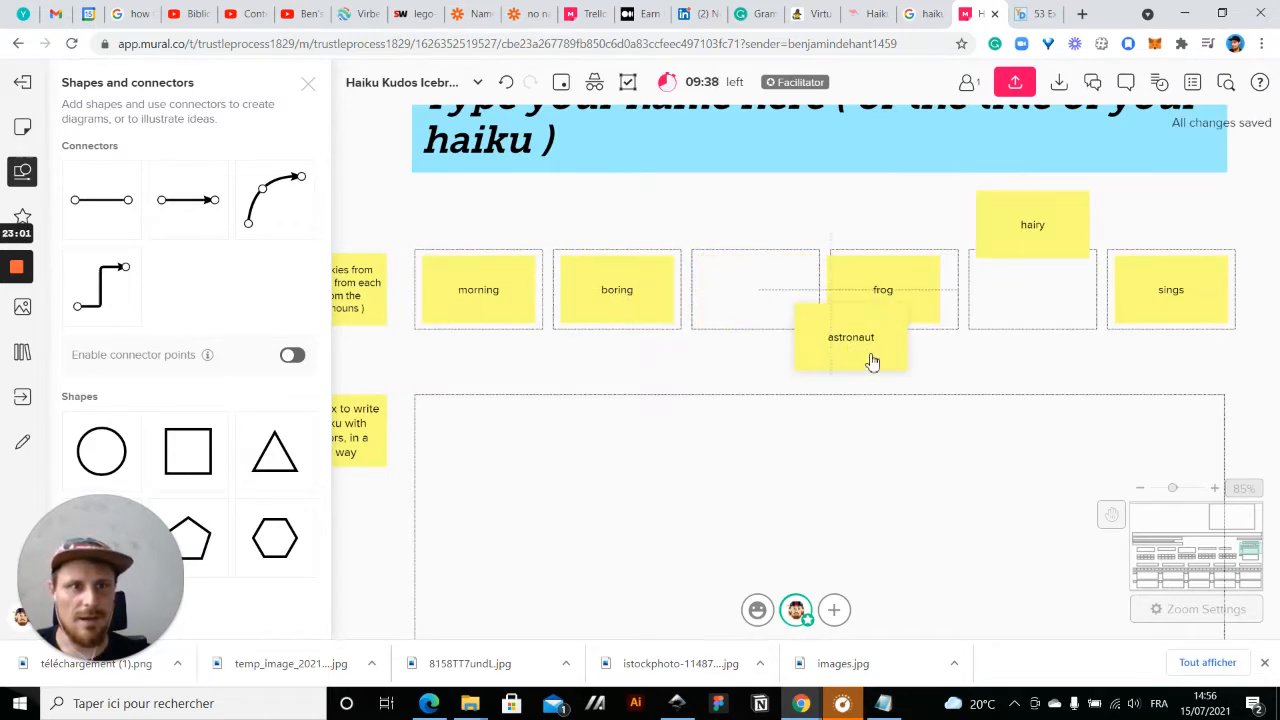
left_click(1050, 228)
left_click_drag(1063, 229, 880, 291)
left_click_drag(1150, 305, 980, 330)
left_click_drag(884, 384, 1170, 291)
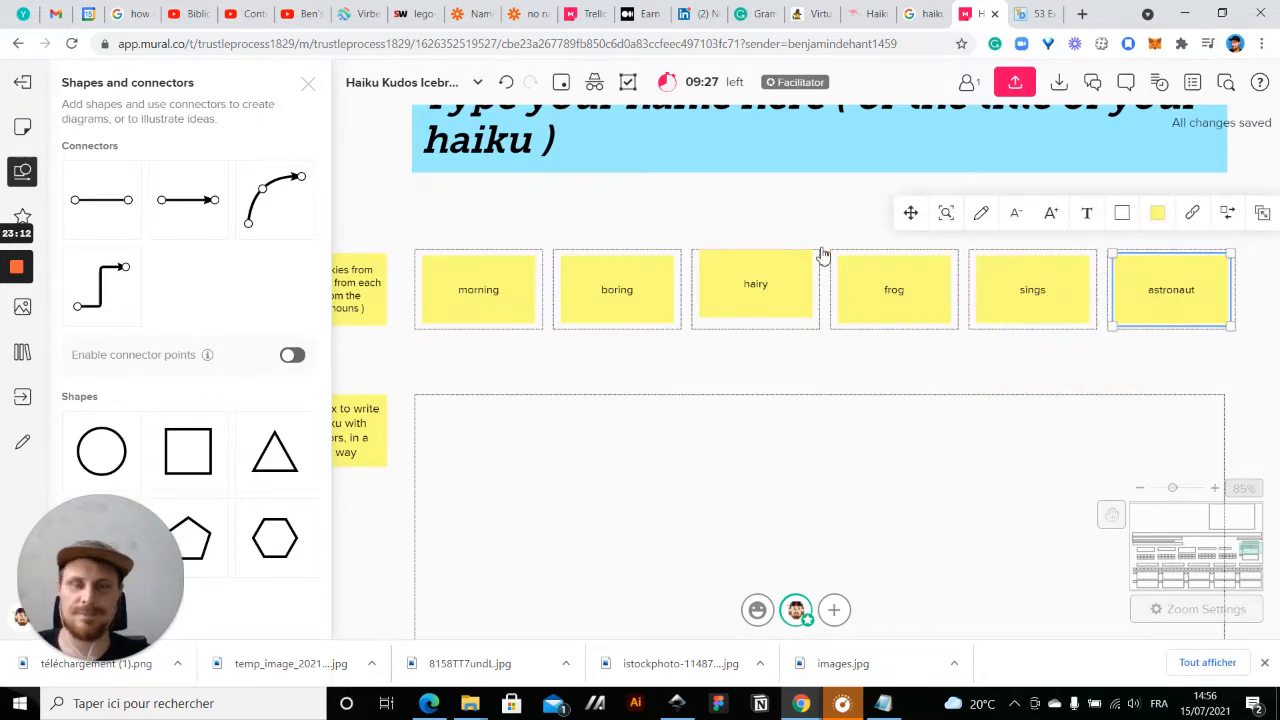
- Add a sticky note at the upper start of the example's haiku writing box and convert it into a text box
scroll(666, 251, "down", 2)
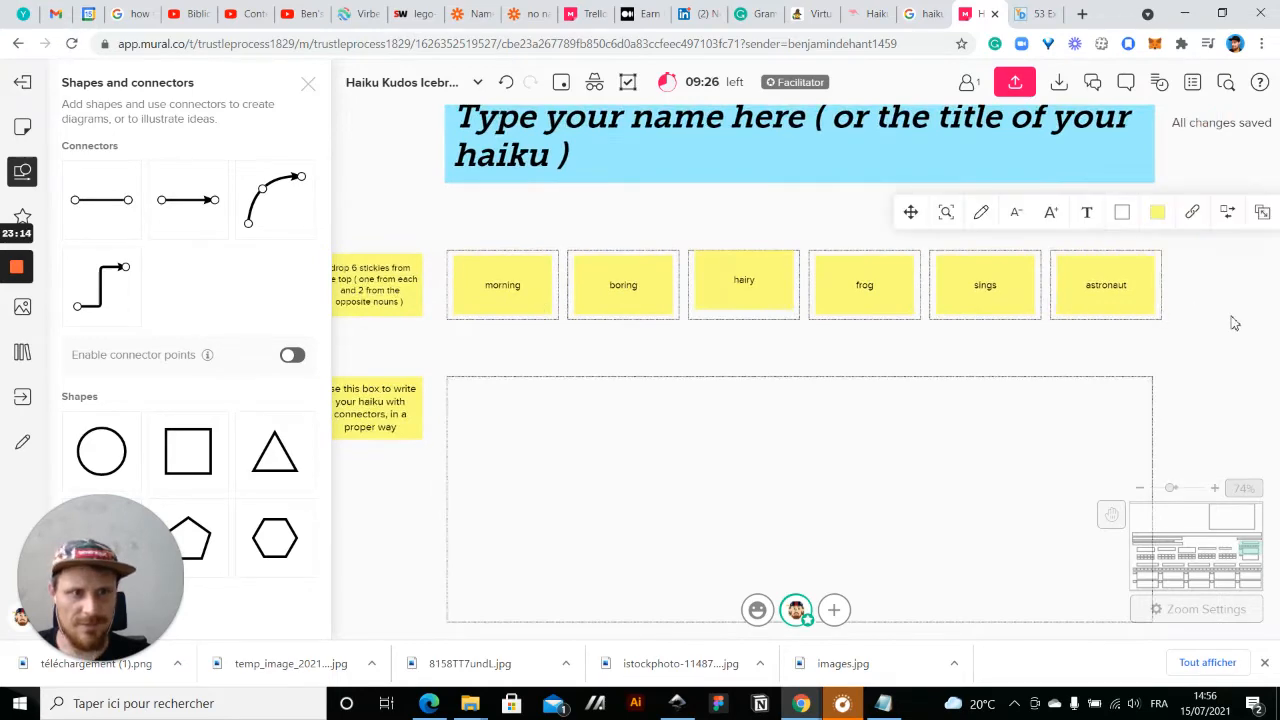
right_click(614, 455)
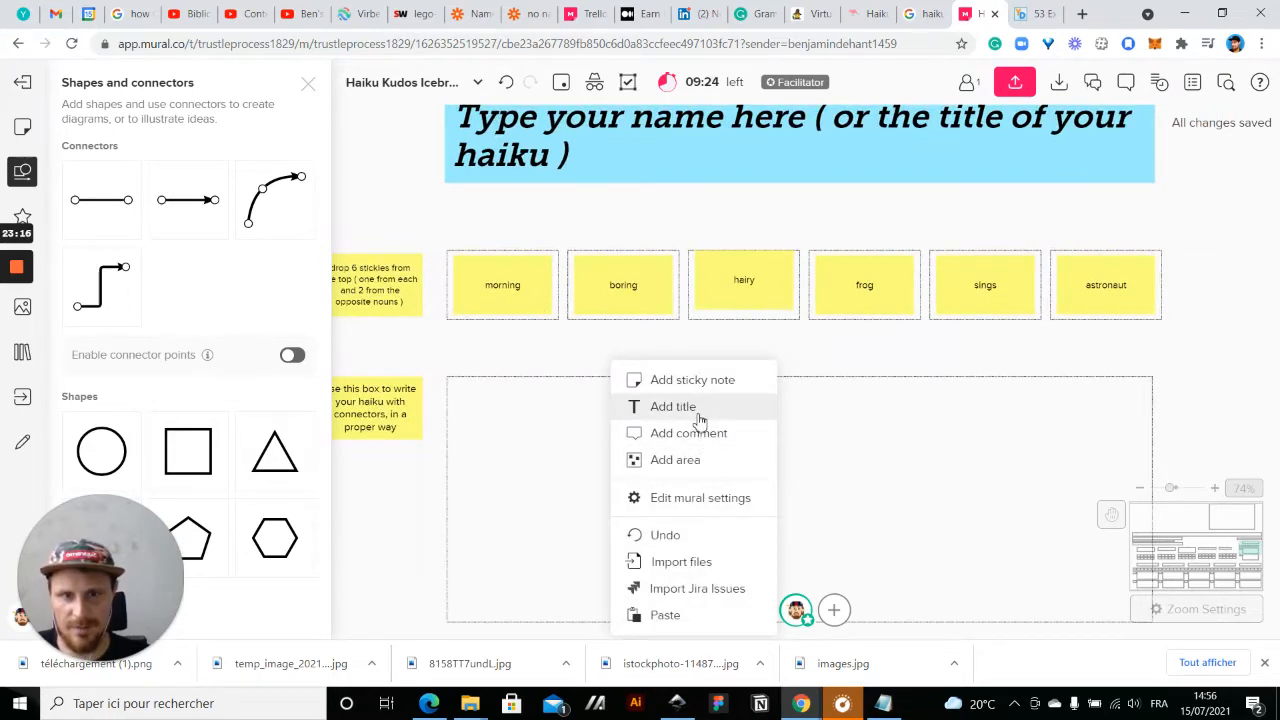
left_click(528, 360)
right_click(504, 414)
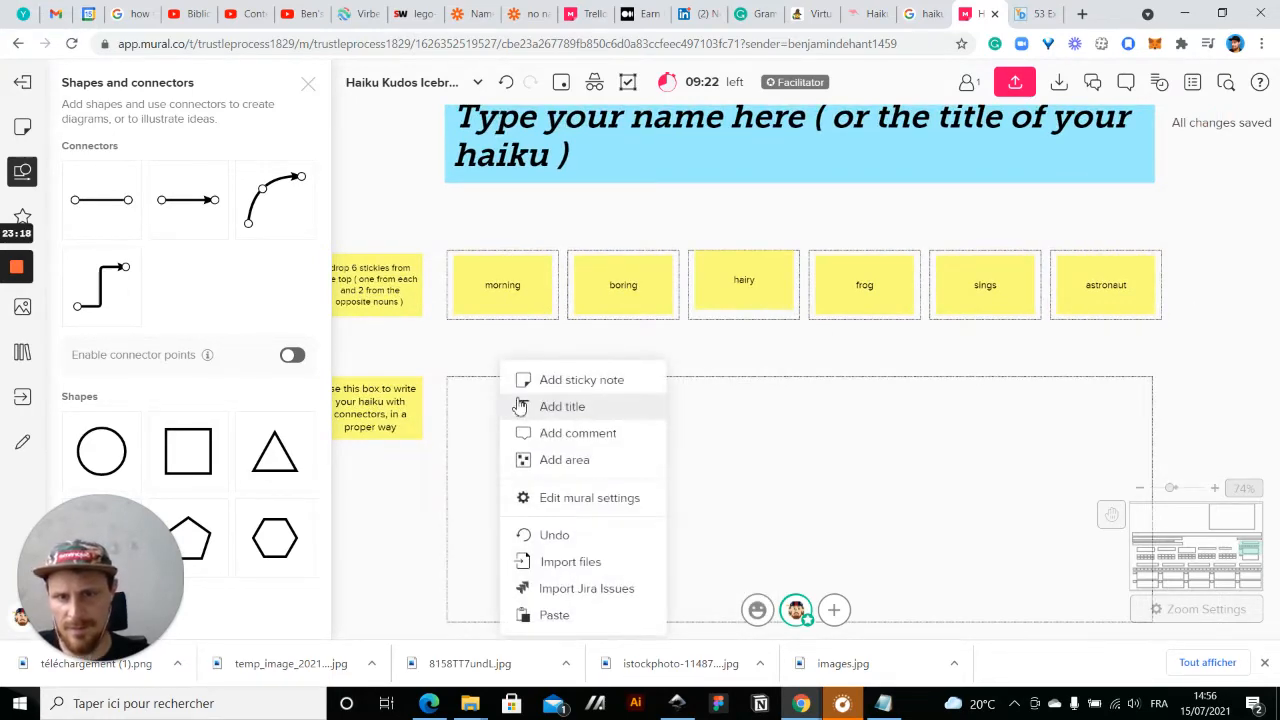
left_click(546, 378)
left_click(786, 320)
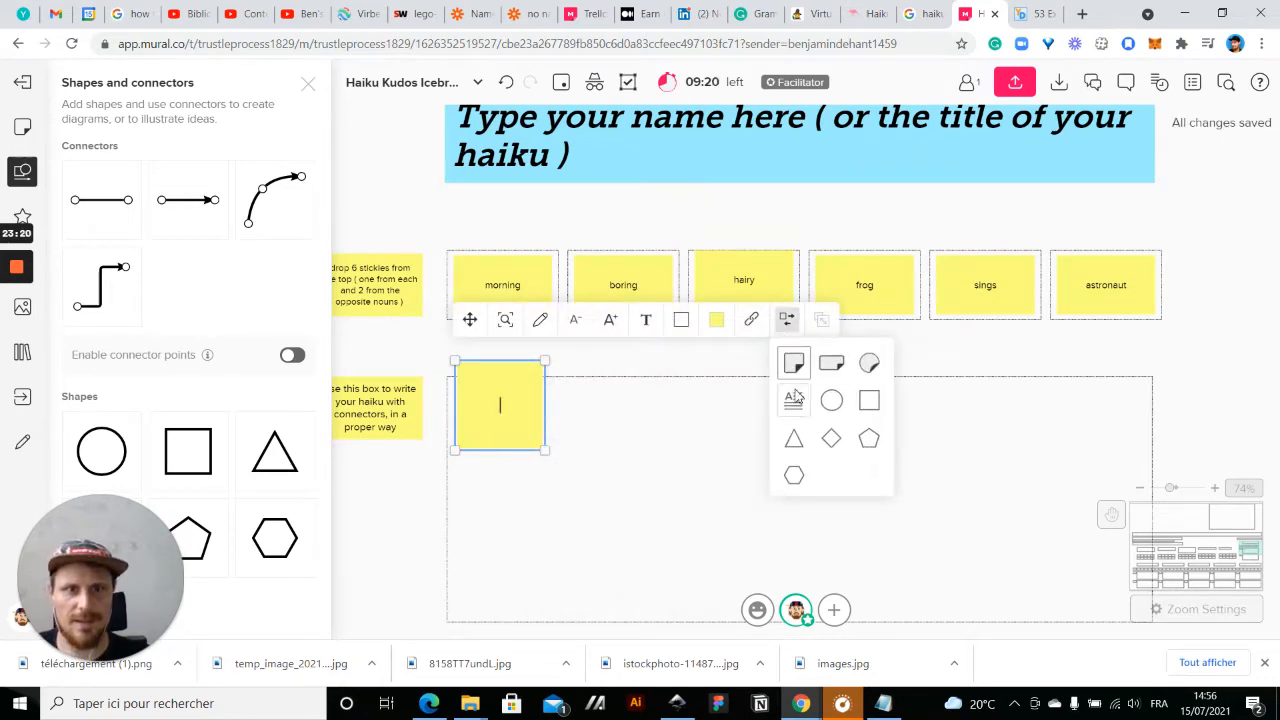
left_click(797, 401)
left_click_drag(469, 319, 474, 351)
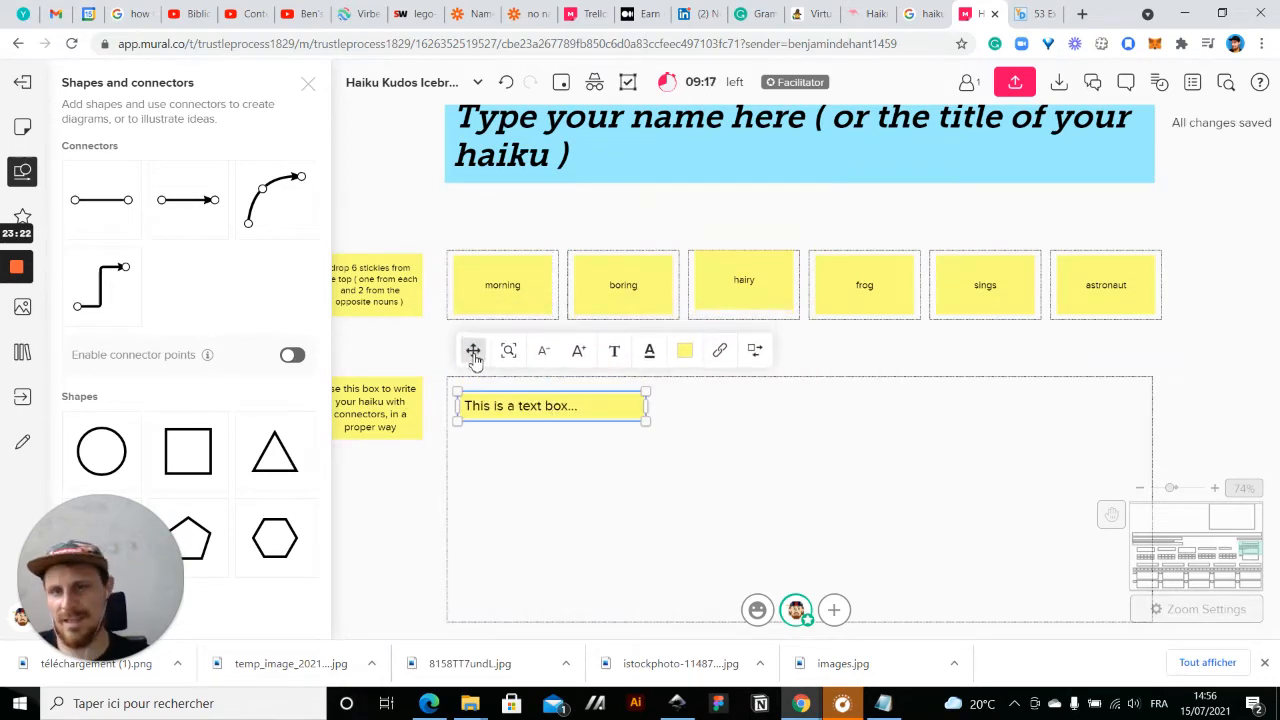
- Write "A boring morning, a hairy frog is singing like an astronaut" in the example's text box
double_click(555, 406)
type("A boring morning, a har")
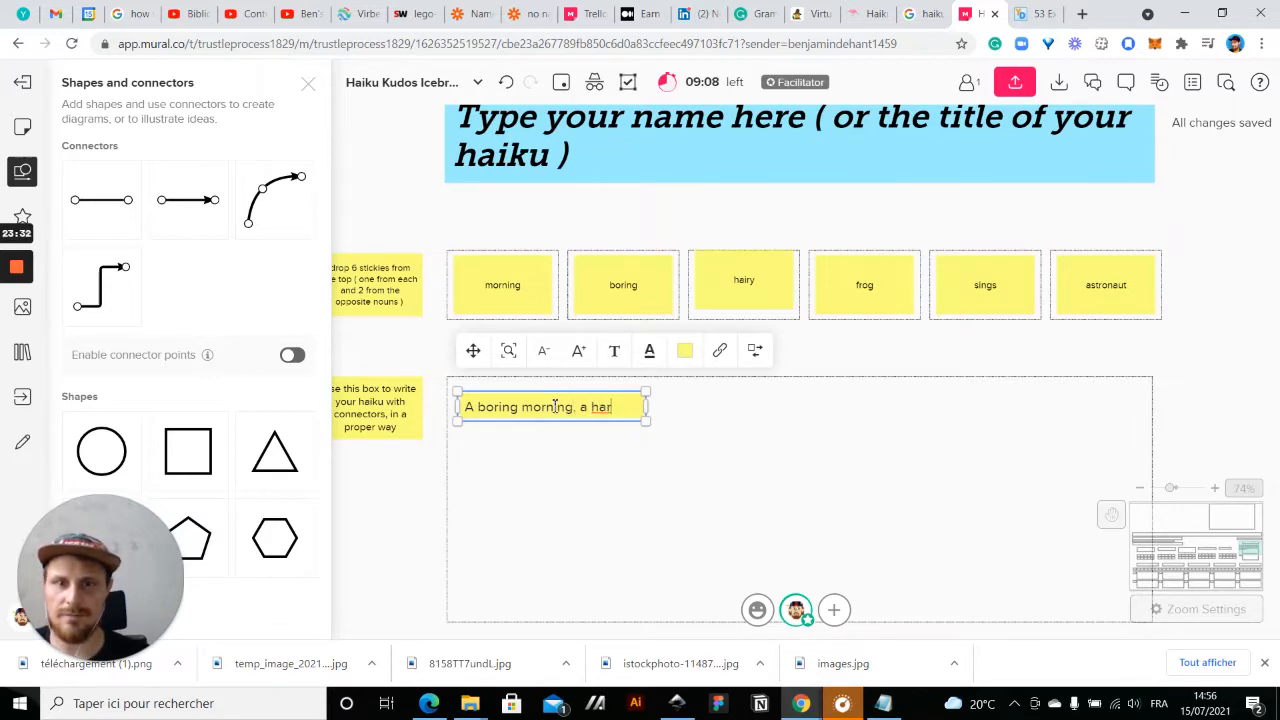
key("BackSpace")
type("iry frog is singi")
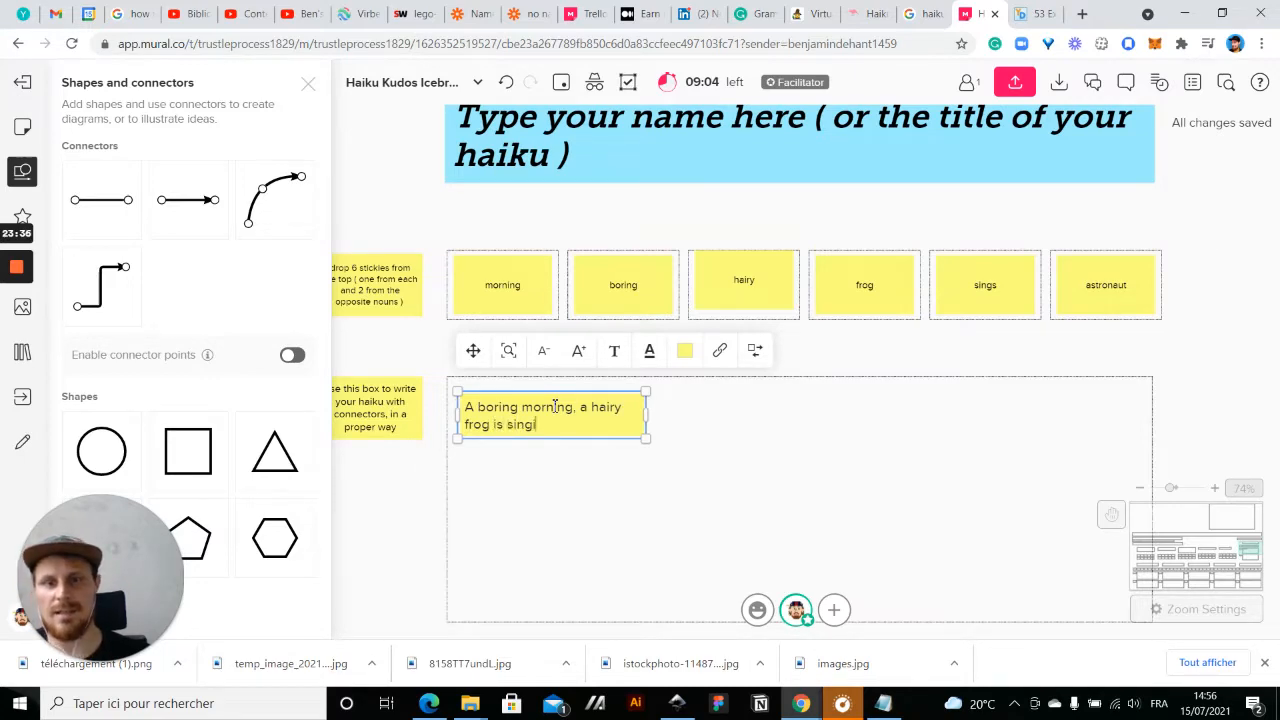
type("ng like an astronaut")
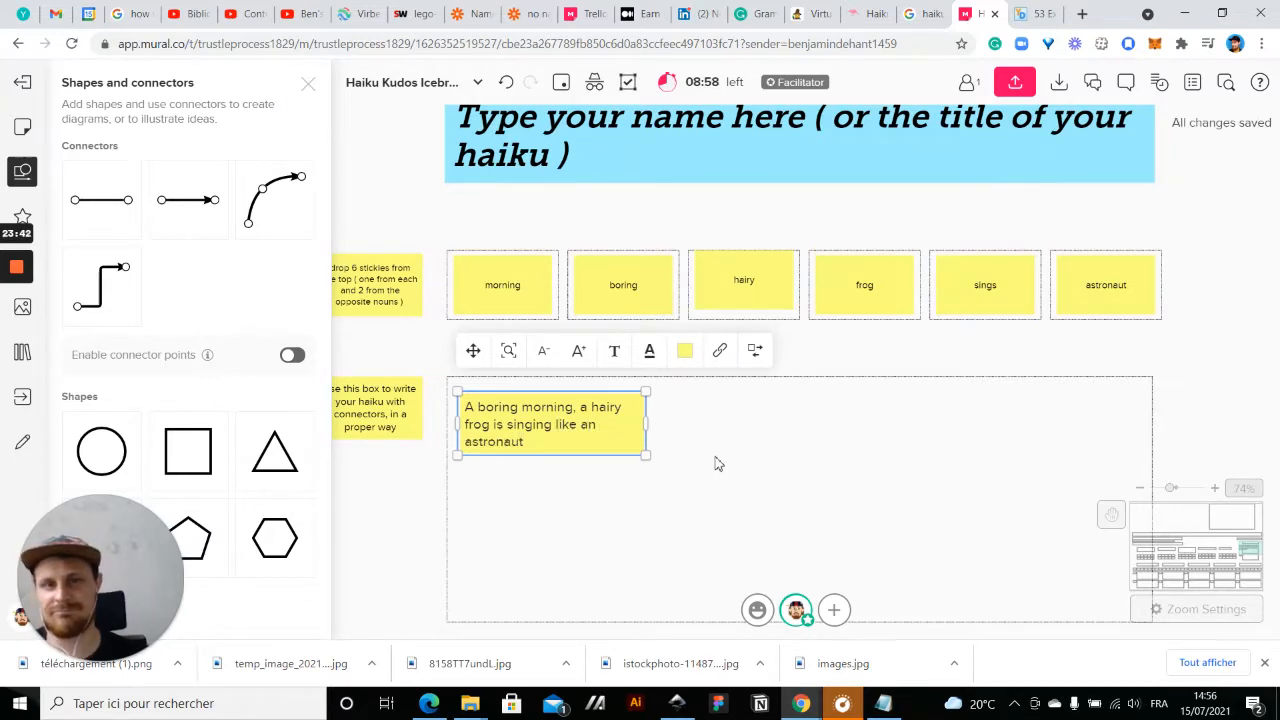
left_click(772, 473)
- Widen the haiku text box across the writing box so that the sentence fits on one line
left_click(574, 421)
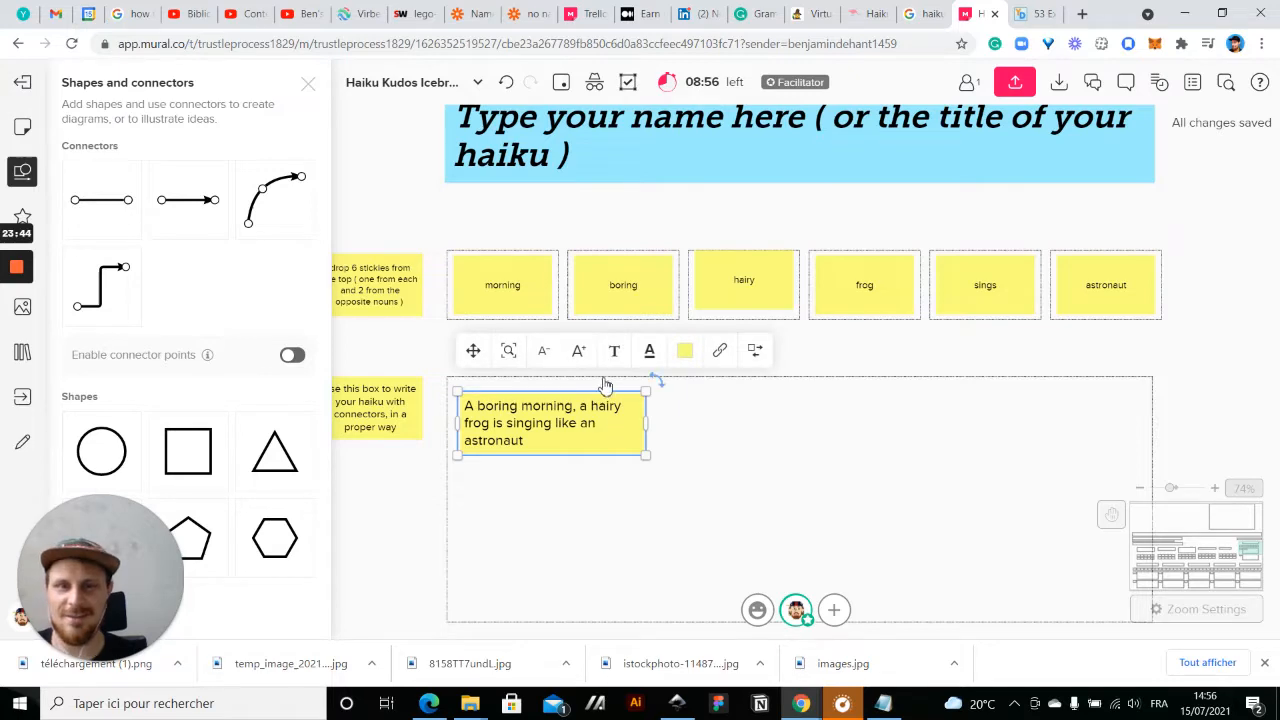
left_click_drag(654, 437, 1102, 432)
left_click(1186, 418)
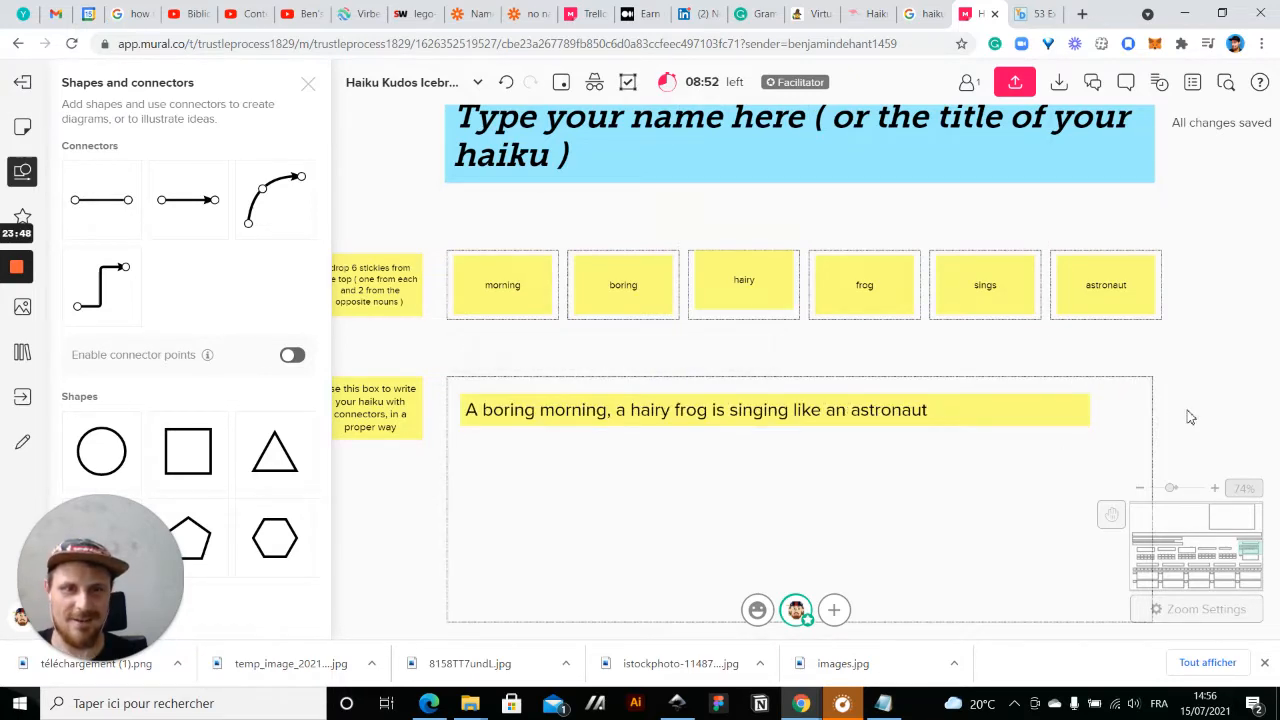
- Search the image library for "mumpet show" and browse the pictures for one with the singing frog
scroll(1190, 417, "down", 2)
left_click_drag(1254, 420, 1146, 249)
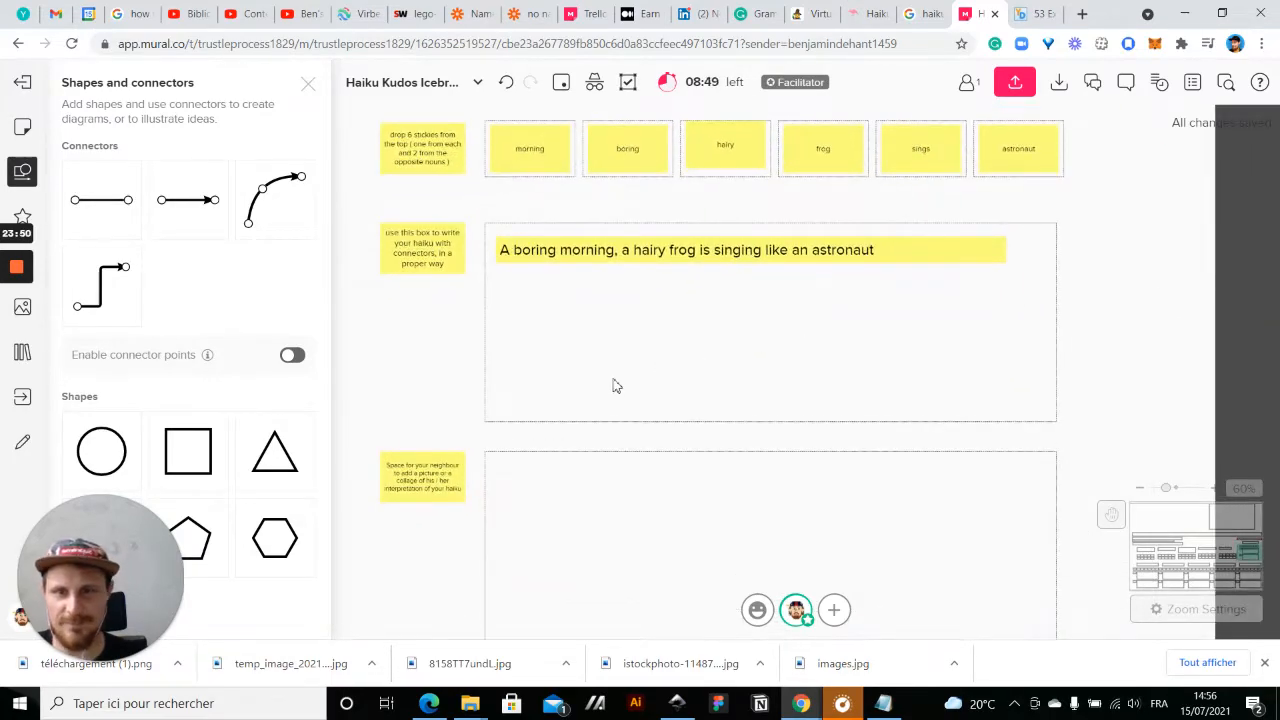
scroll(616, 386, "down", 2)
left_click_drag(1052, 328, 1064, 287)
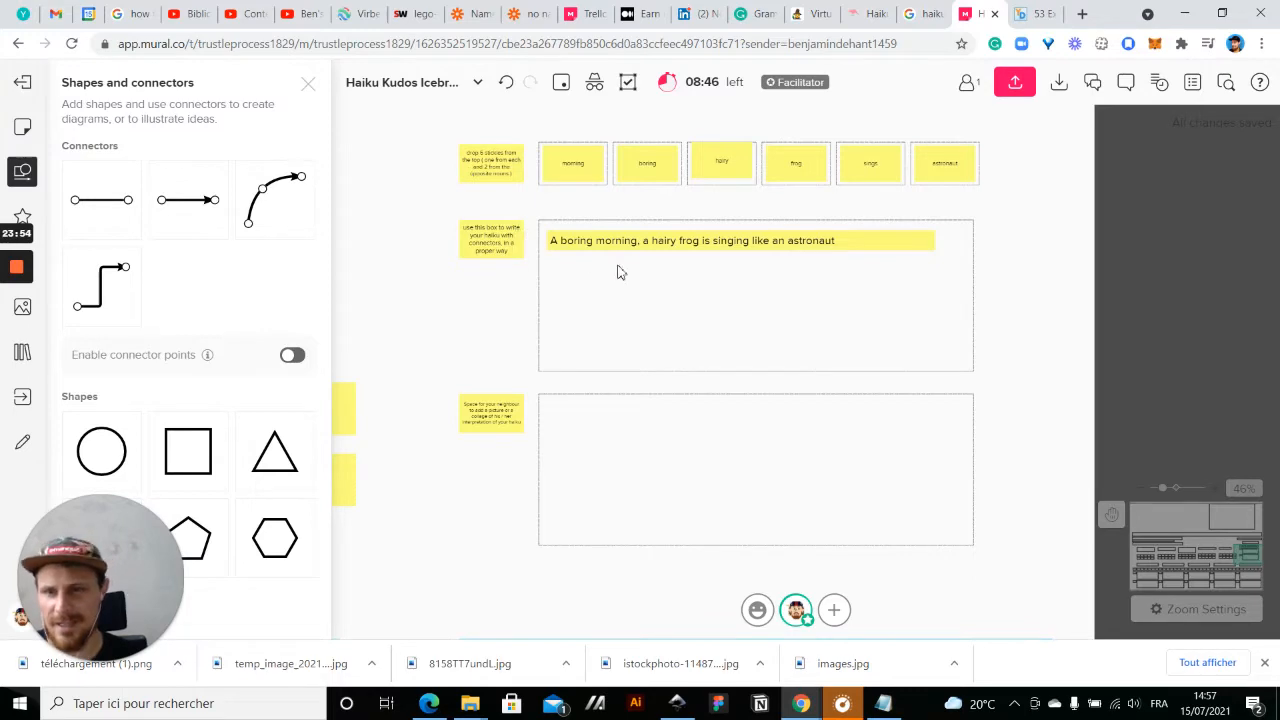
left_click(309, 88)
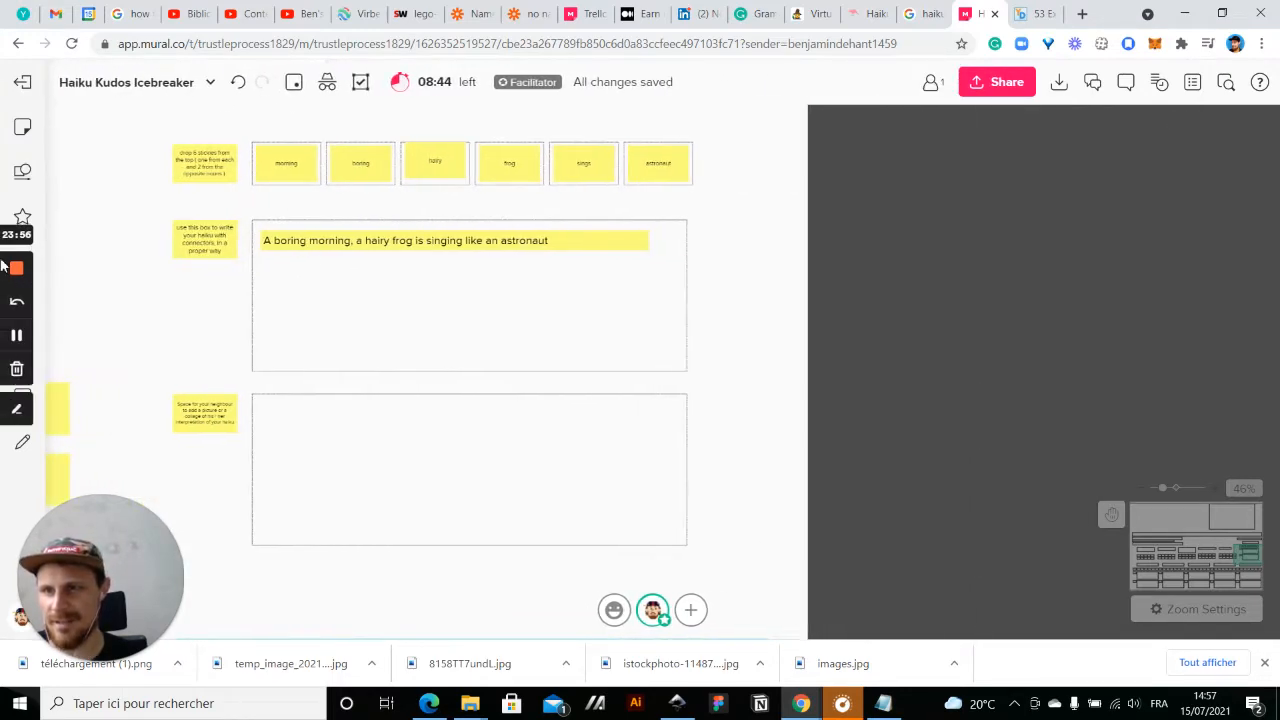
left_click(40, 314)
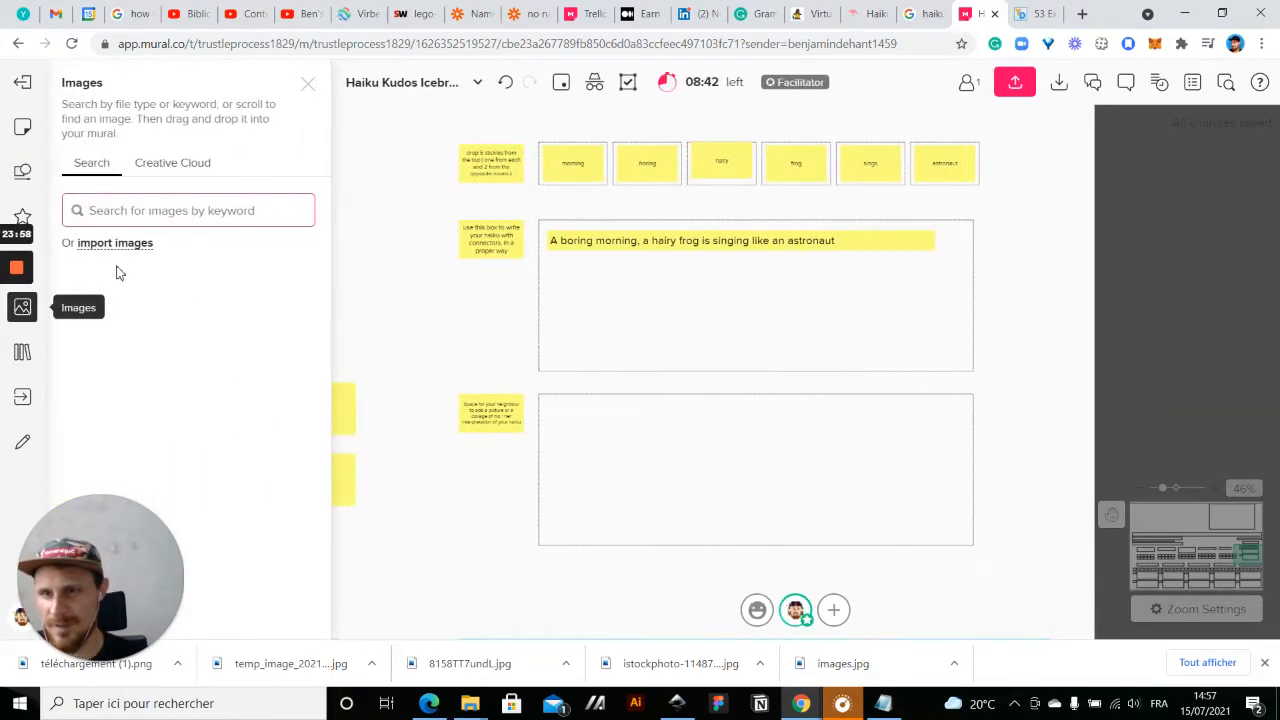
type("mumpet show")
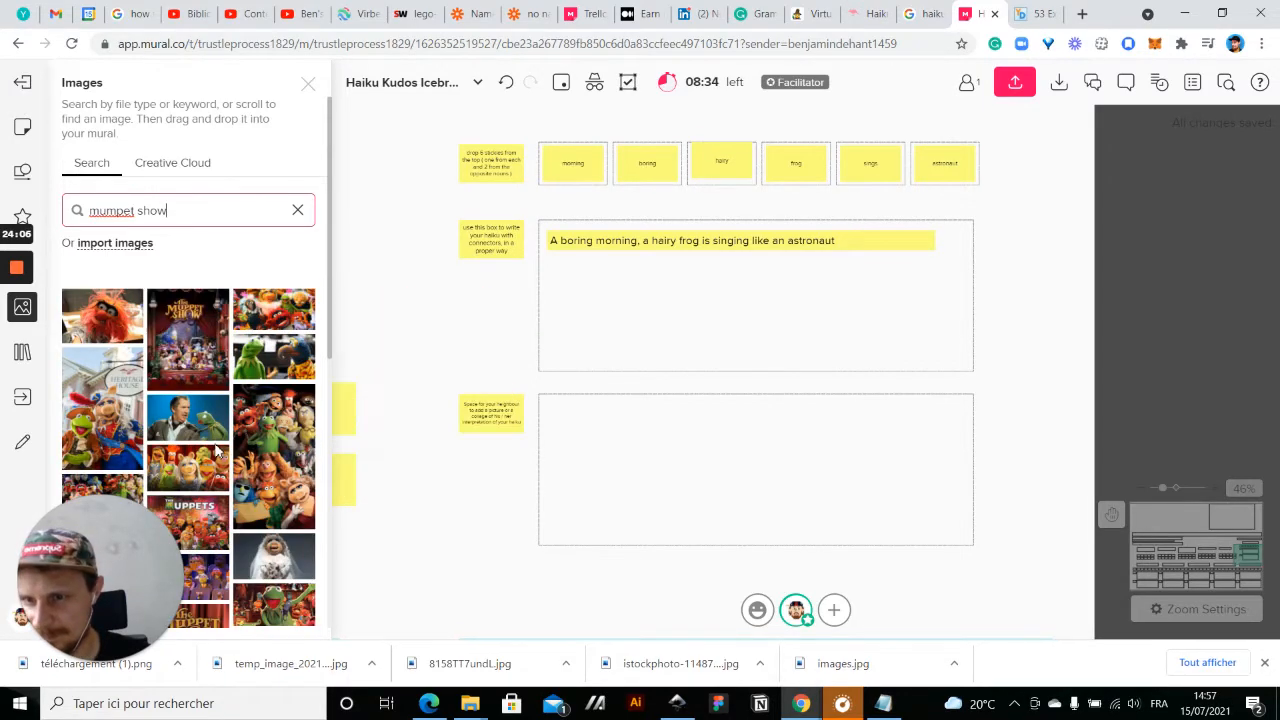
scroll(200, 440, "down", 5)
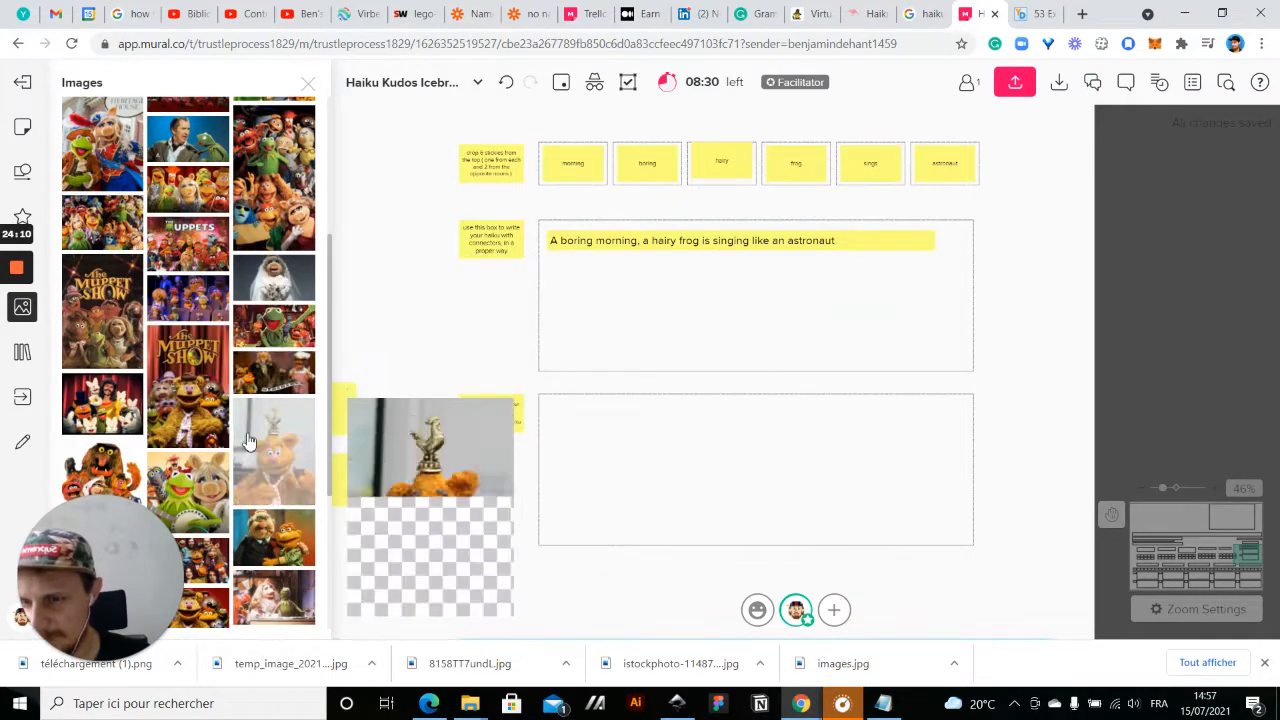
scroll(195, 410, "down", 2)
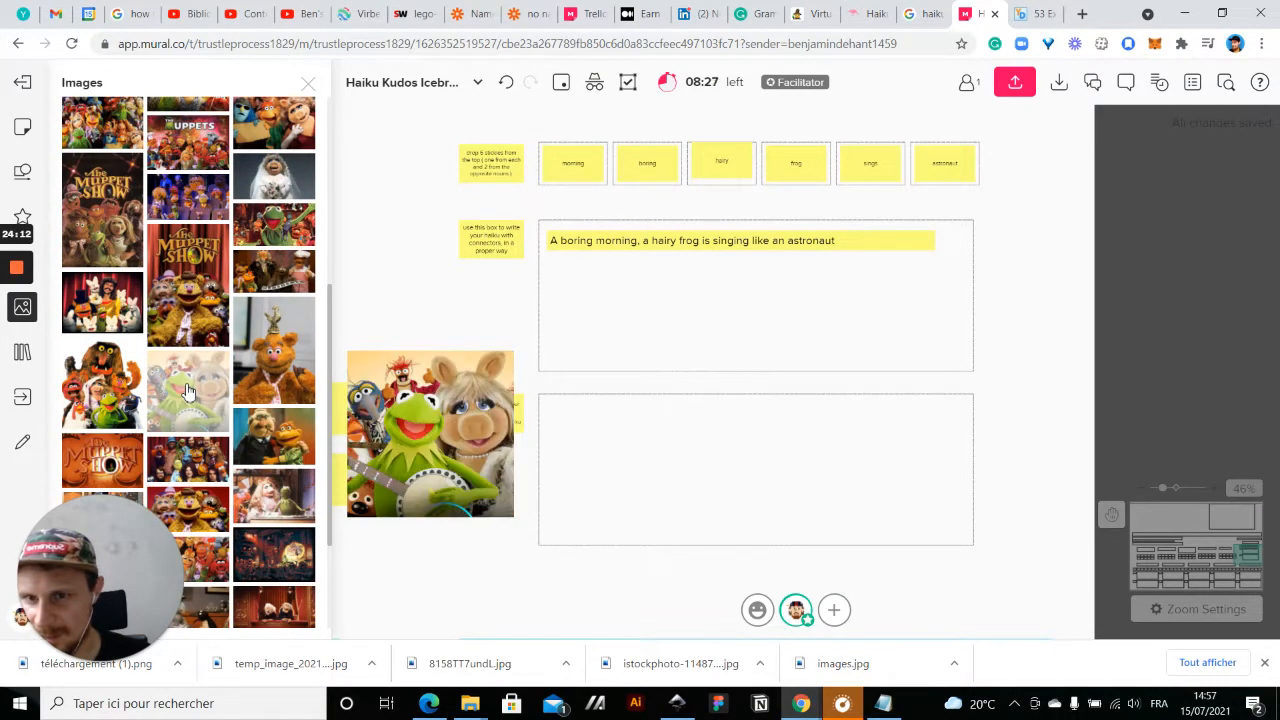
- Add the picture of the frog playing a banjo beside the pig, shrink it and place it in the example's picture box
left_click_drag(186, 390, 633, 292)
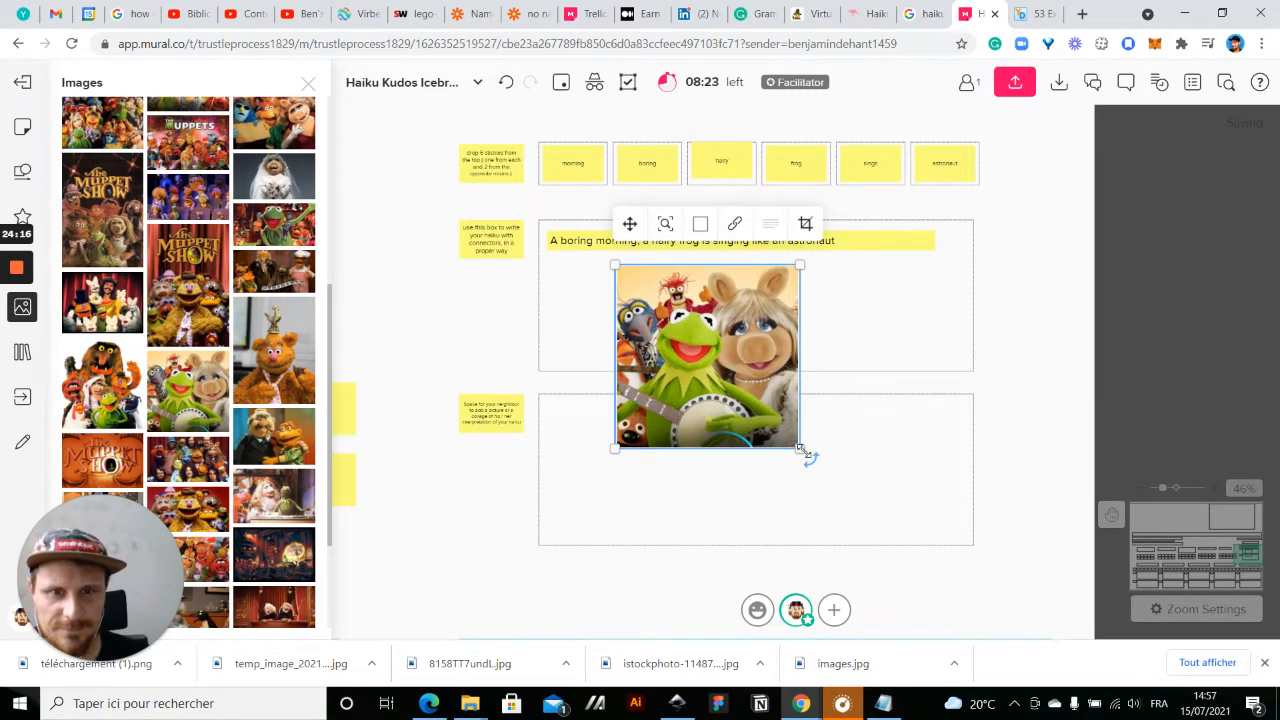
left_click_drag(803, 268, 752, 315)
left_click_drag(700, 400, 742, 487)
- Search the icon library for "hair" and add the black fringed hairstyle icon to the example's writing box
left_click(22, 216)
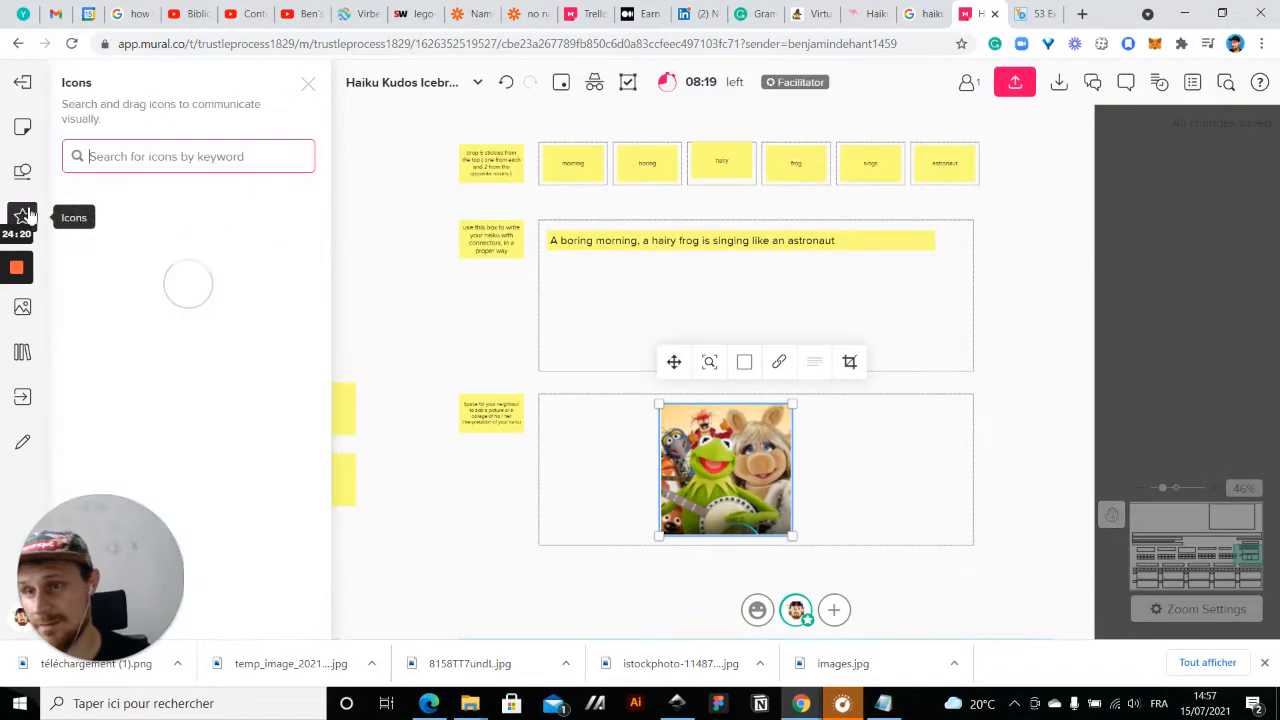
left_click(128, 155)
type("hair")
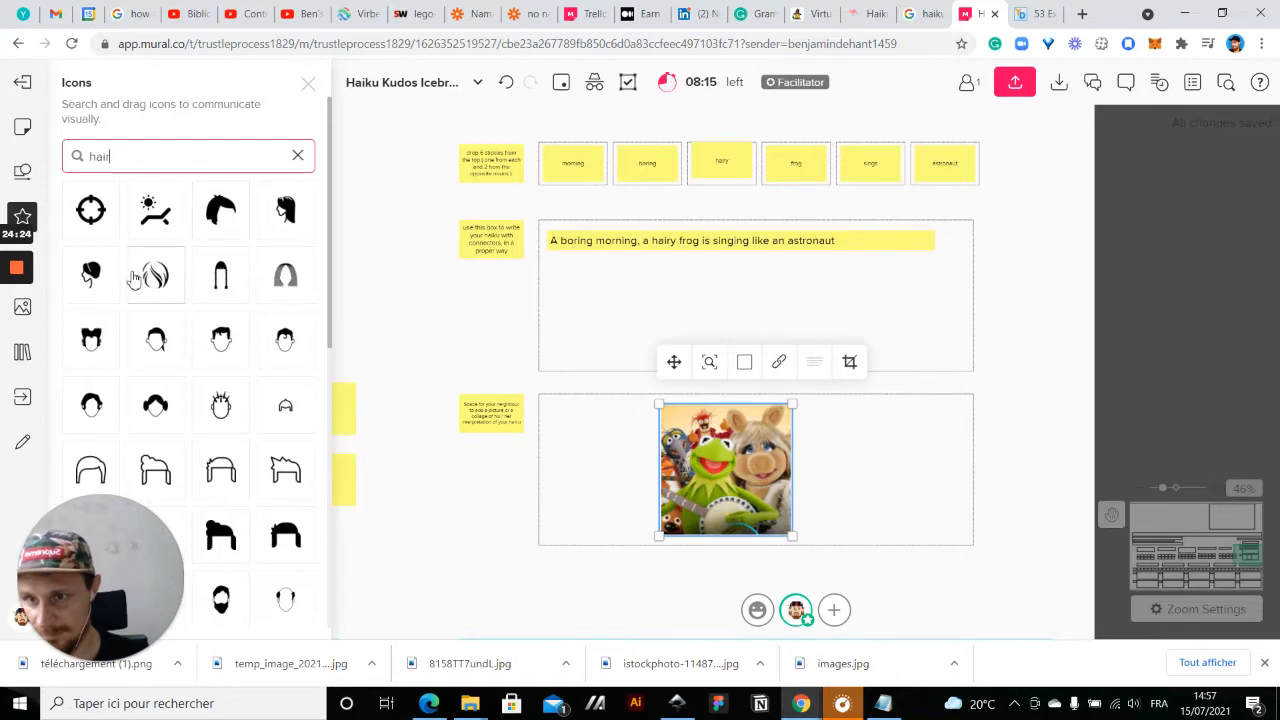
scroll(223, 376, "down", 3)
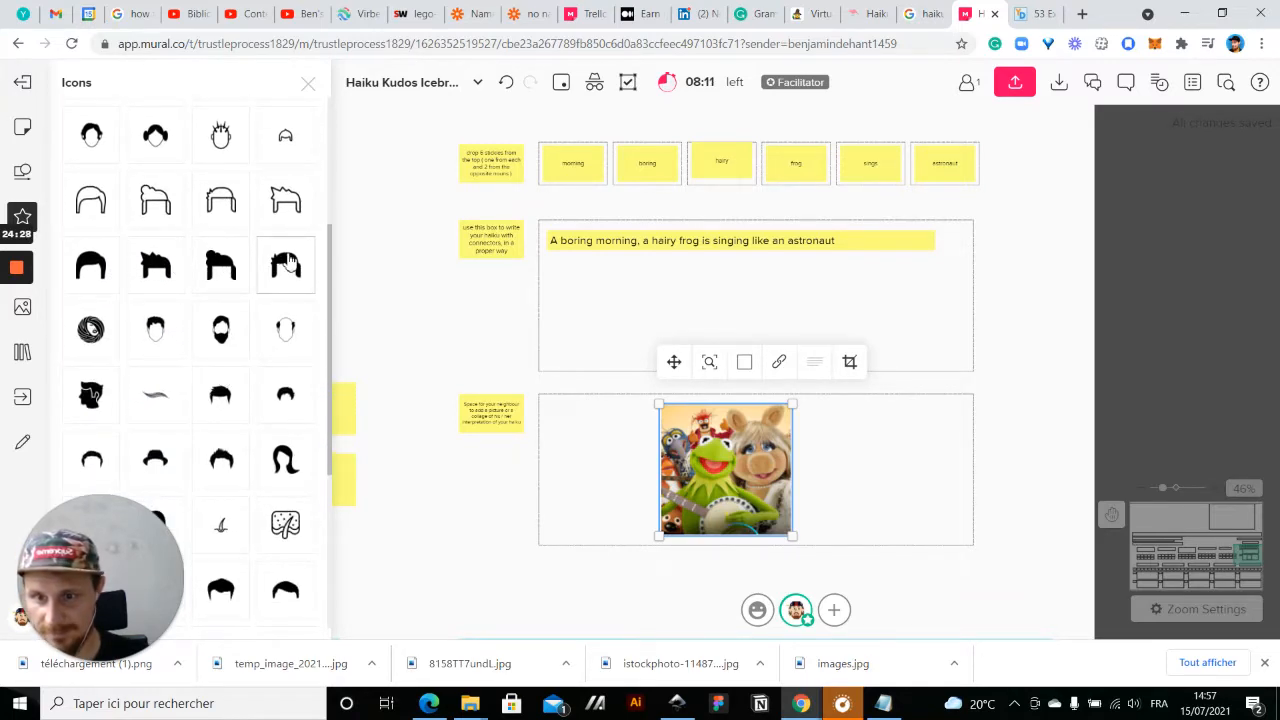
left_click_drag(287, 260, 650, 346)
- Recolour the hair icon pink and place it on the frog's head in the example picture
left_click(687, 261)
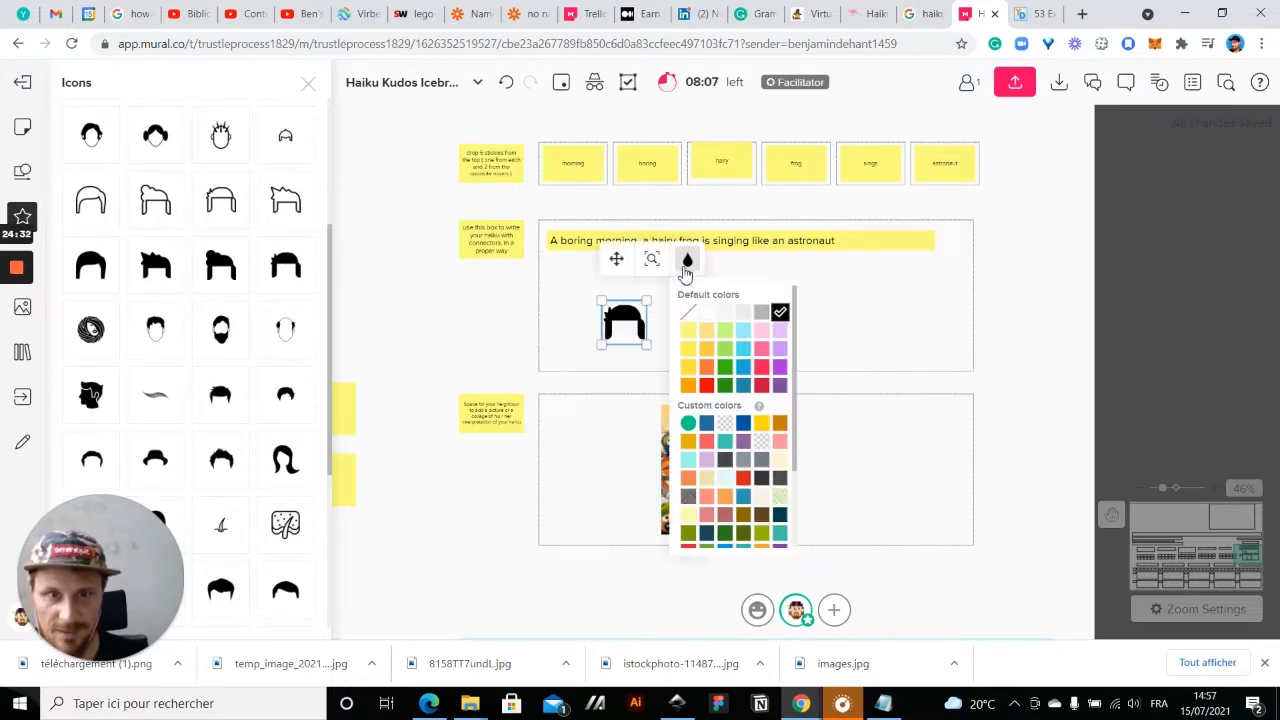
left_click(707, 366)
left_click_drag(627, 316, 707, 434)
left_click(768, 383)
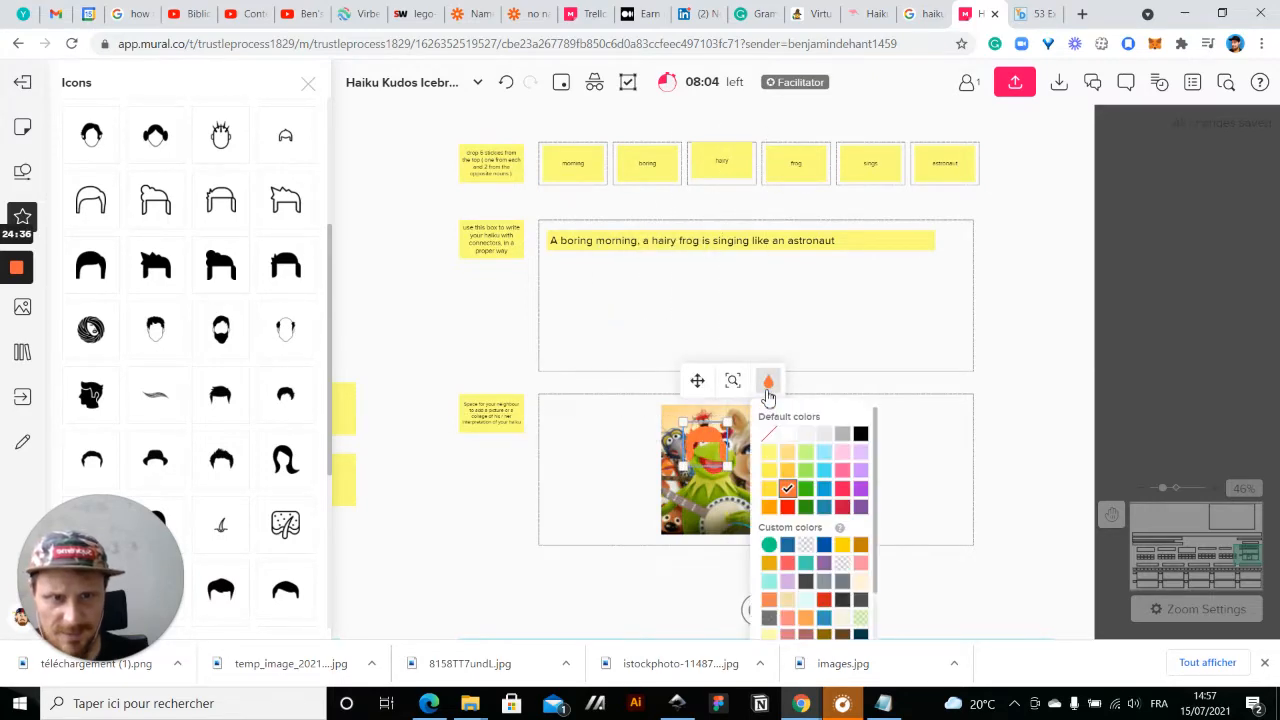
left_click(843, 472)
mouse_move(733, 421)
left_mouse_down()
mouse_move(748, 406)
mouse_move(732, 433)
left_mouse_up()
left_click(1036, 370)
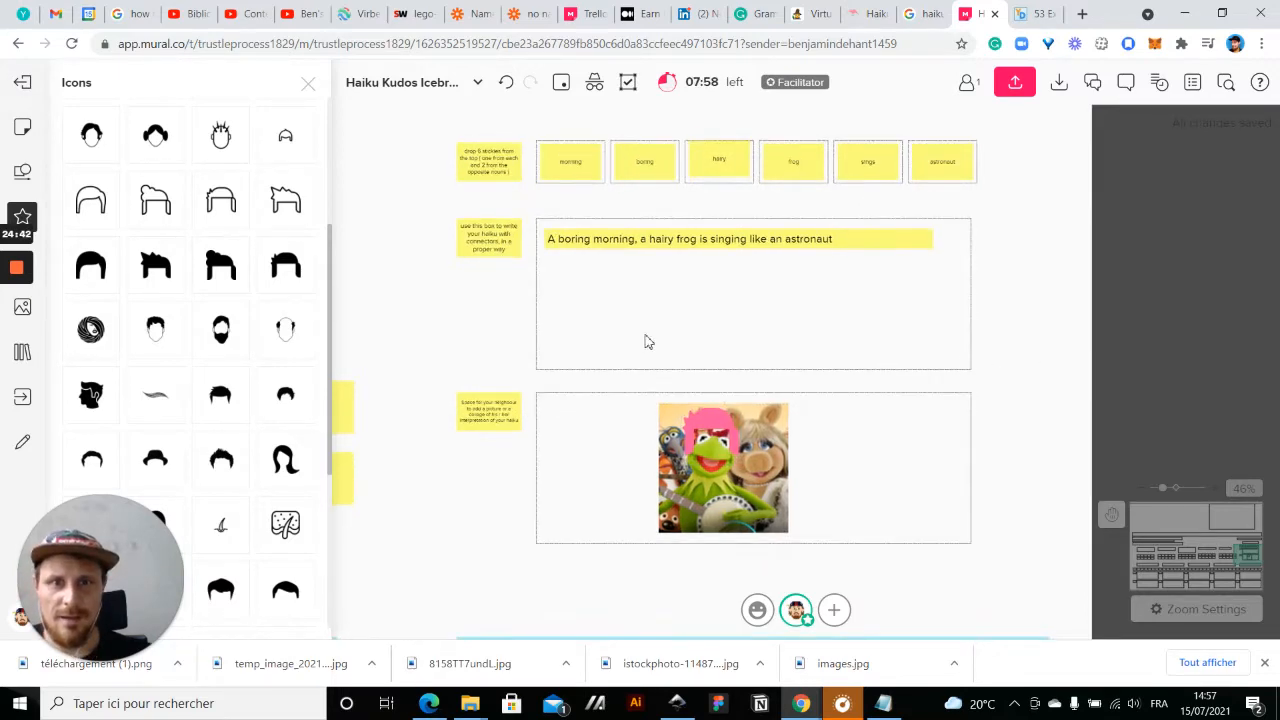
left_click_drag(1104, 369, 1082, 310)
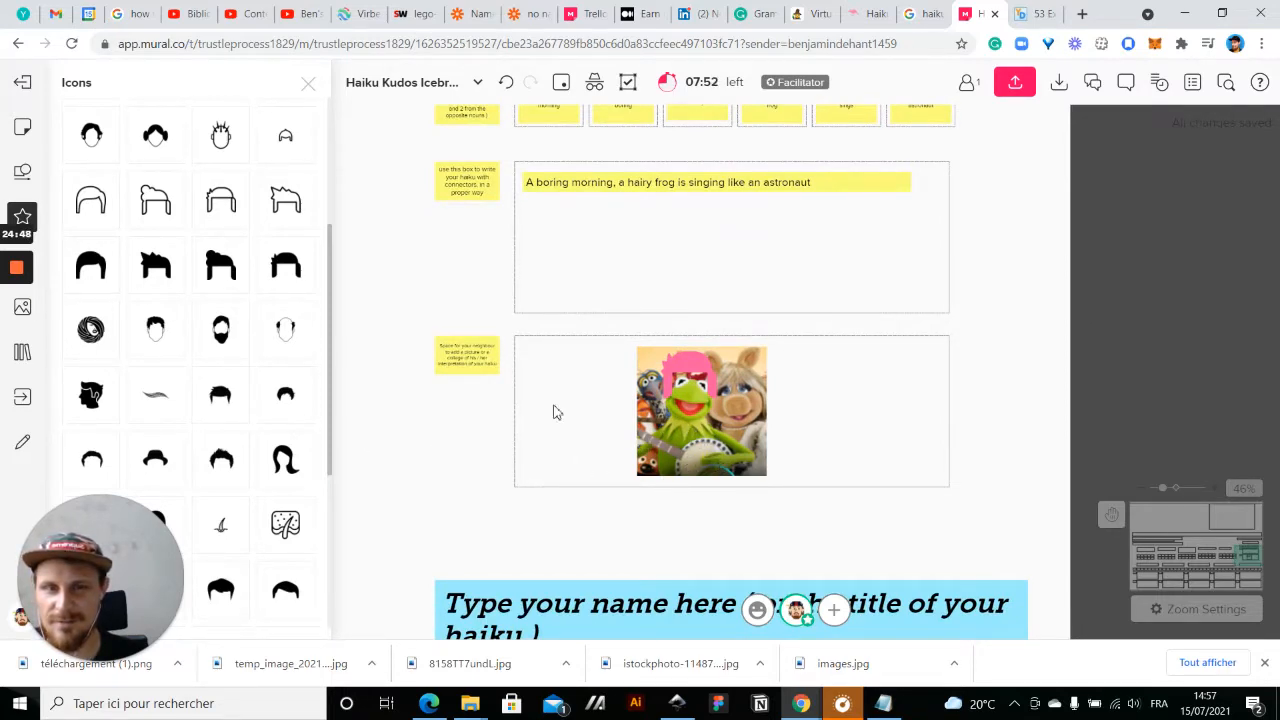
- Search the image library for "people sleeping" and add the picture of the grey-haired sleeper in blue to the example's picture box
left_click(22, 307)
type("people sleeping")
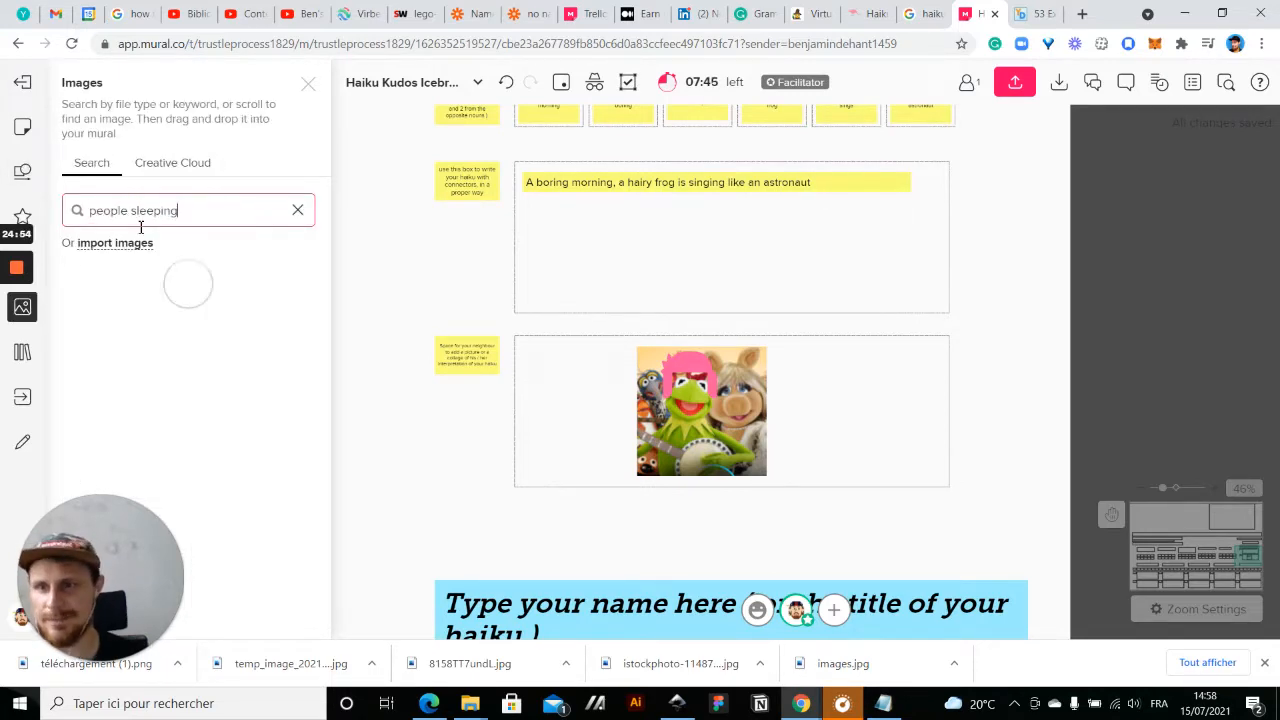
left_click(152, 298)
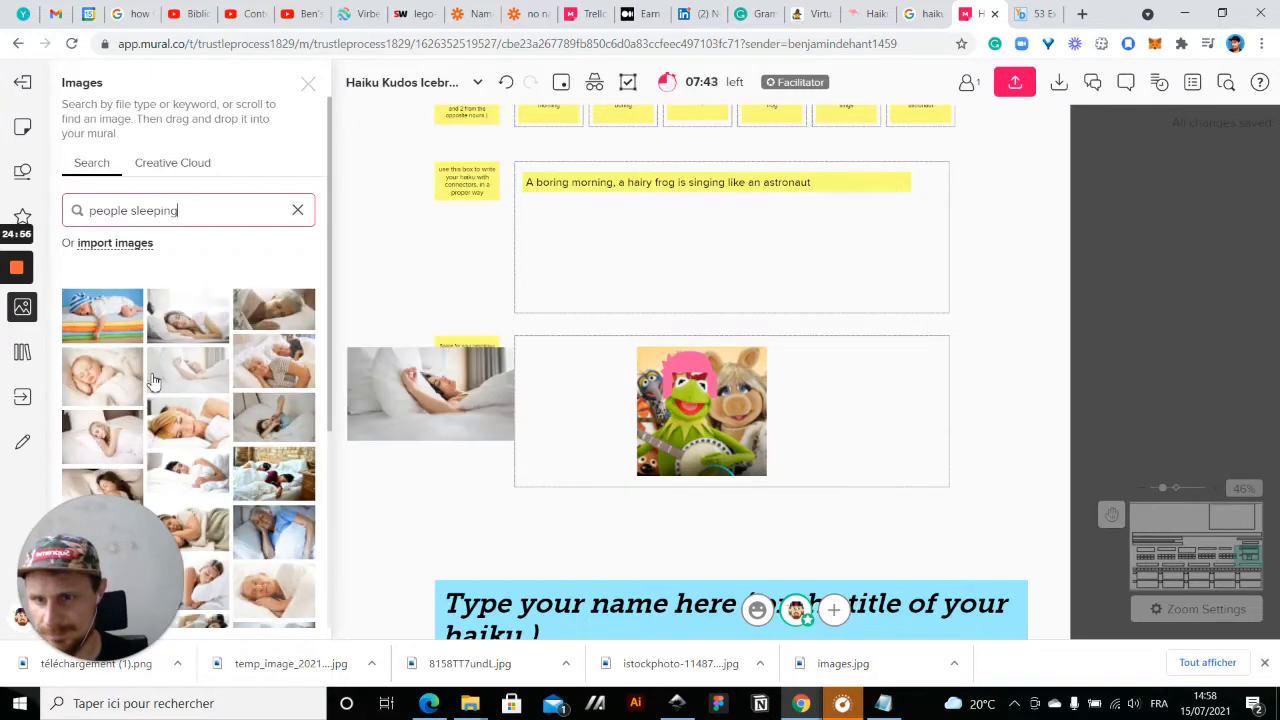
scroll(190, 403, "down", 3)
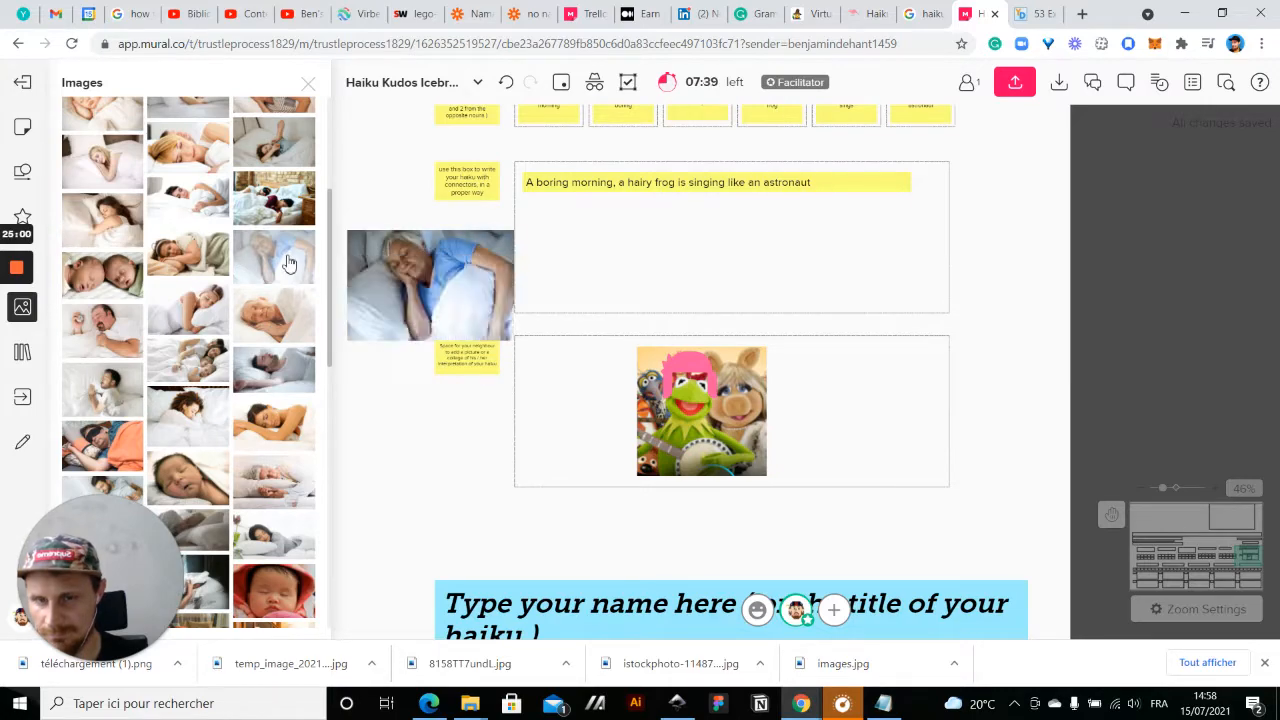
left_click_drag(288, 262, 580, 415)
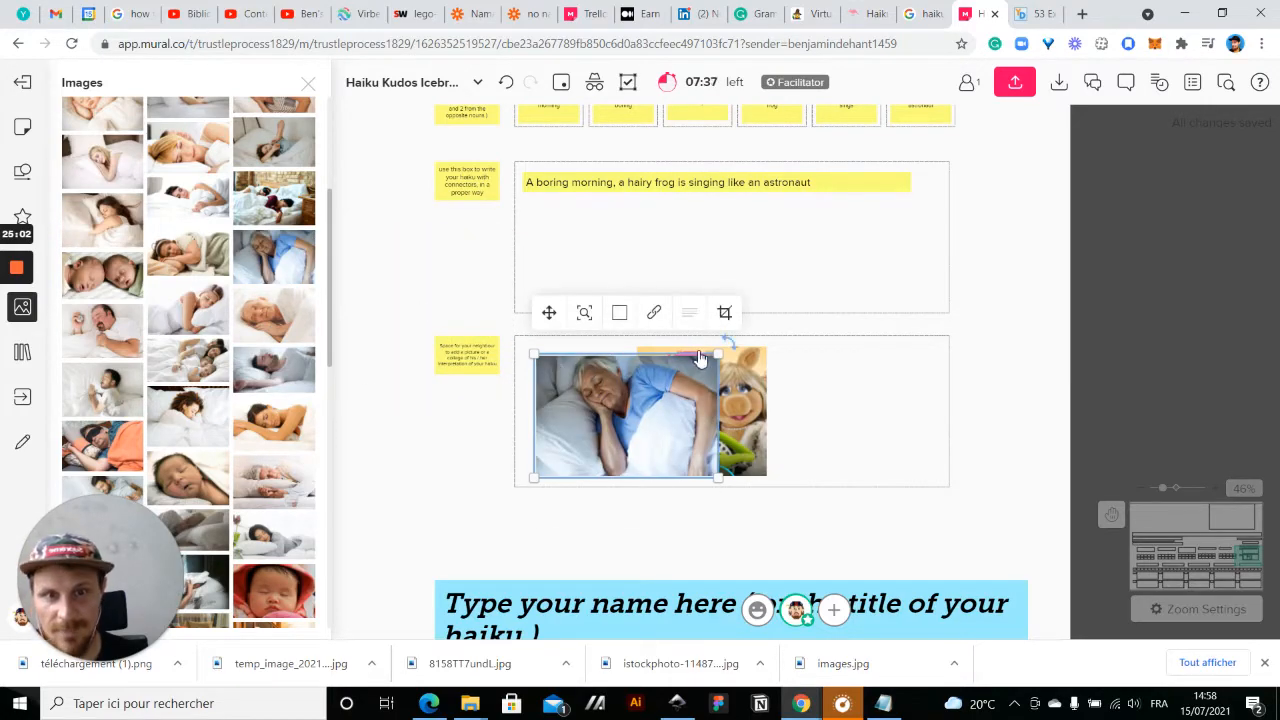
- Shrink the picture of the sleeper in blue, send it to the back and fit it beside the sitting dog-side edge of the frog picture
left_click_drag(713, 357, 680, 392)
right_click(620, 414)
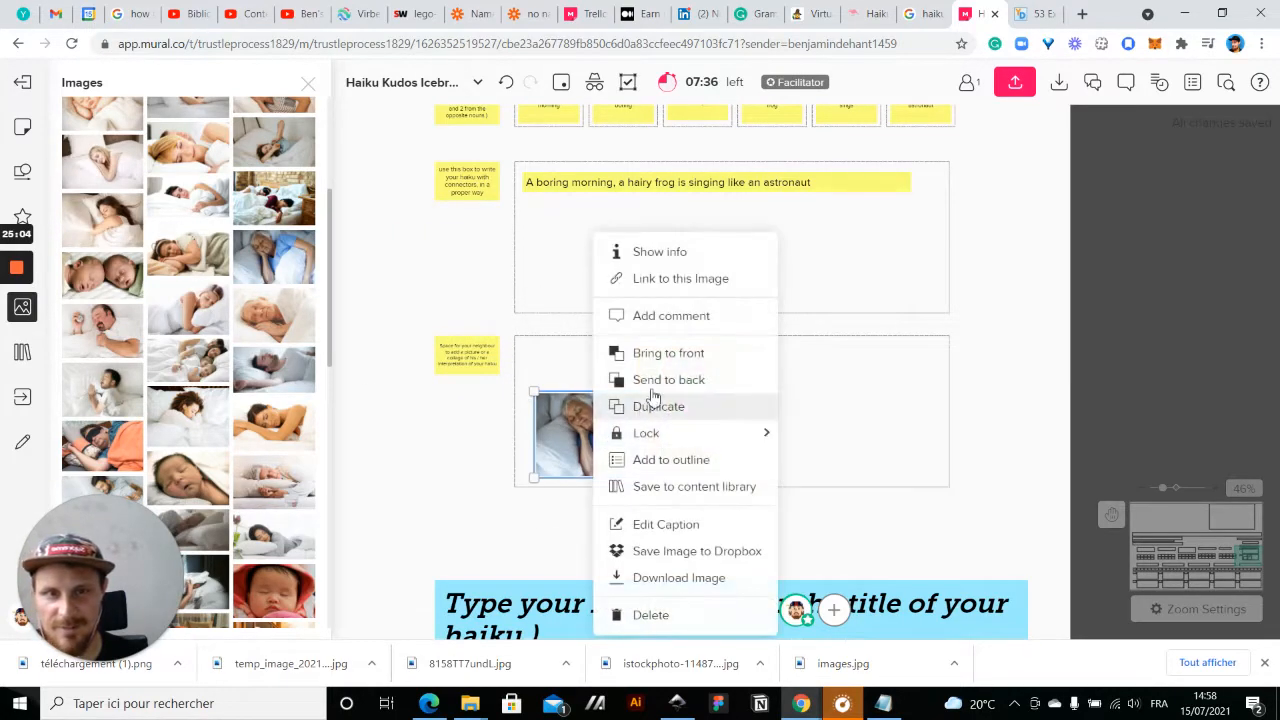
left_click(660, 380)
left_click_drag(583, 445, 570, 433)
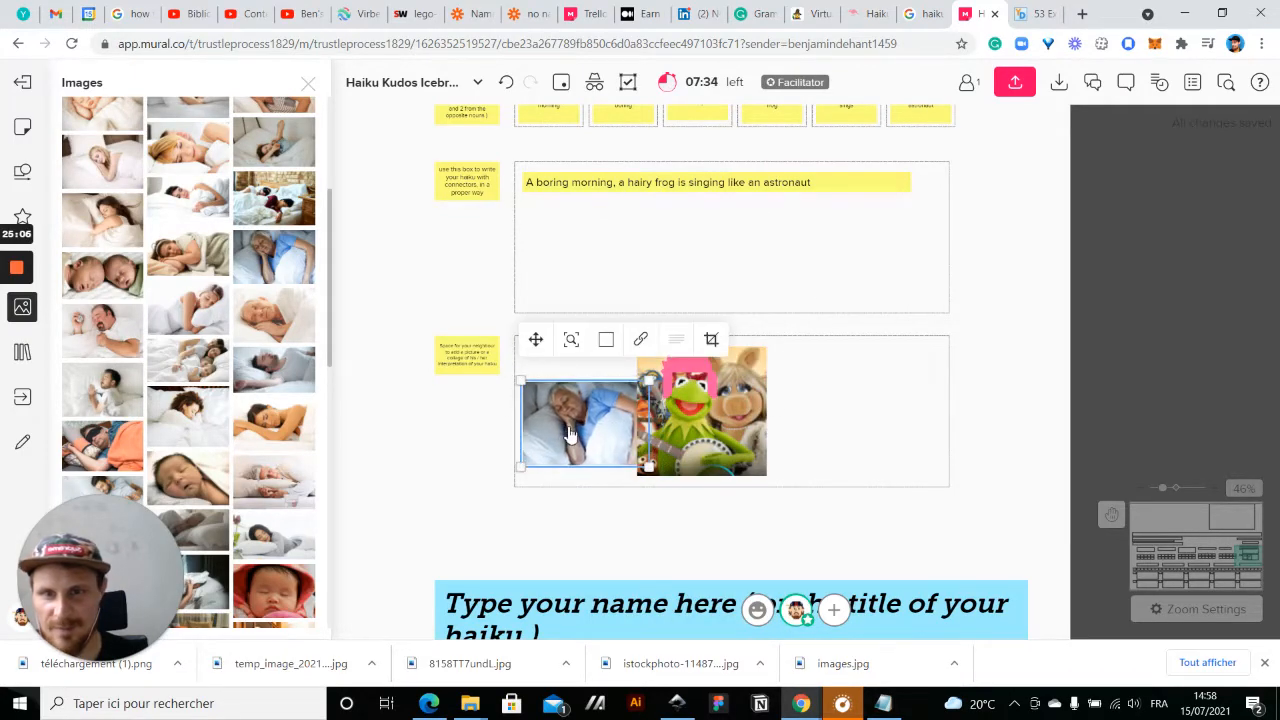
left_click(406, 450)
- Add the picture of the dark-haired woman sleeping on her arm on the pig's side of the frog picture and shrink it
left_click_drag(272, 425, 791, 360)
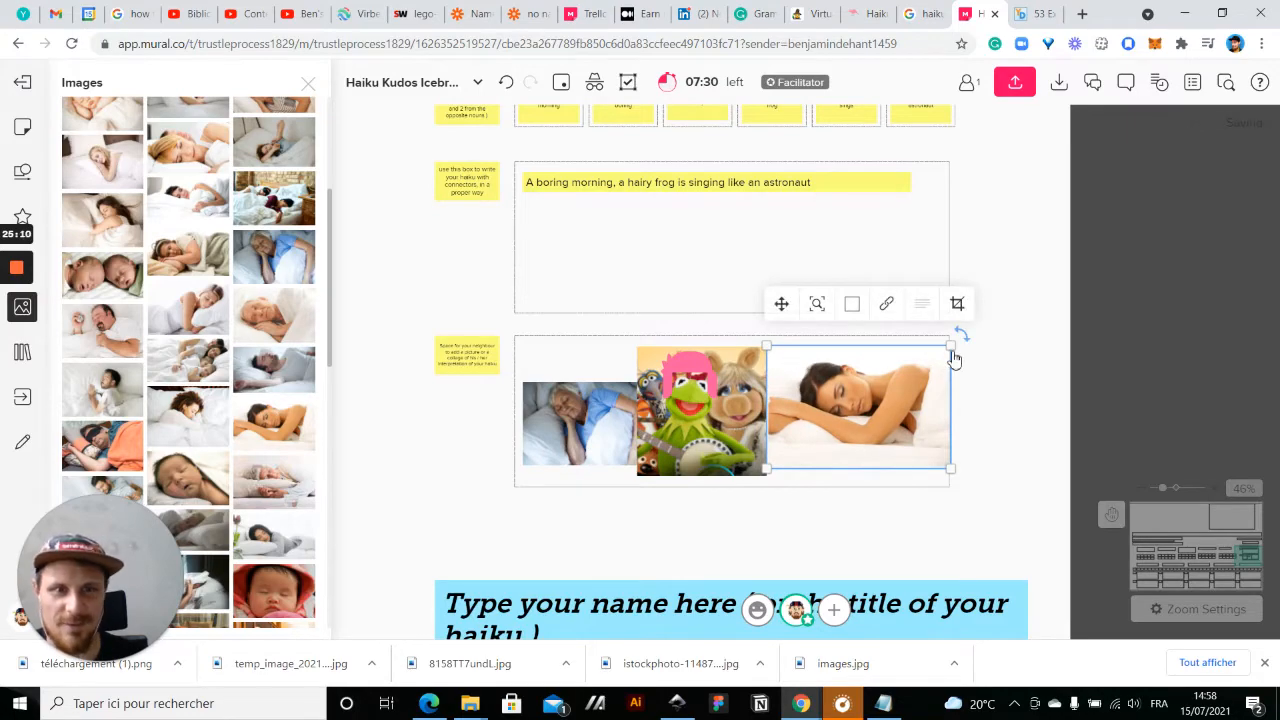
left_click_drag(952, 347, 843, 411)
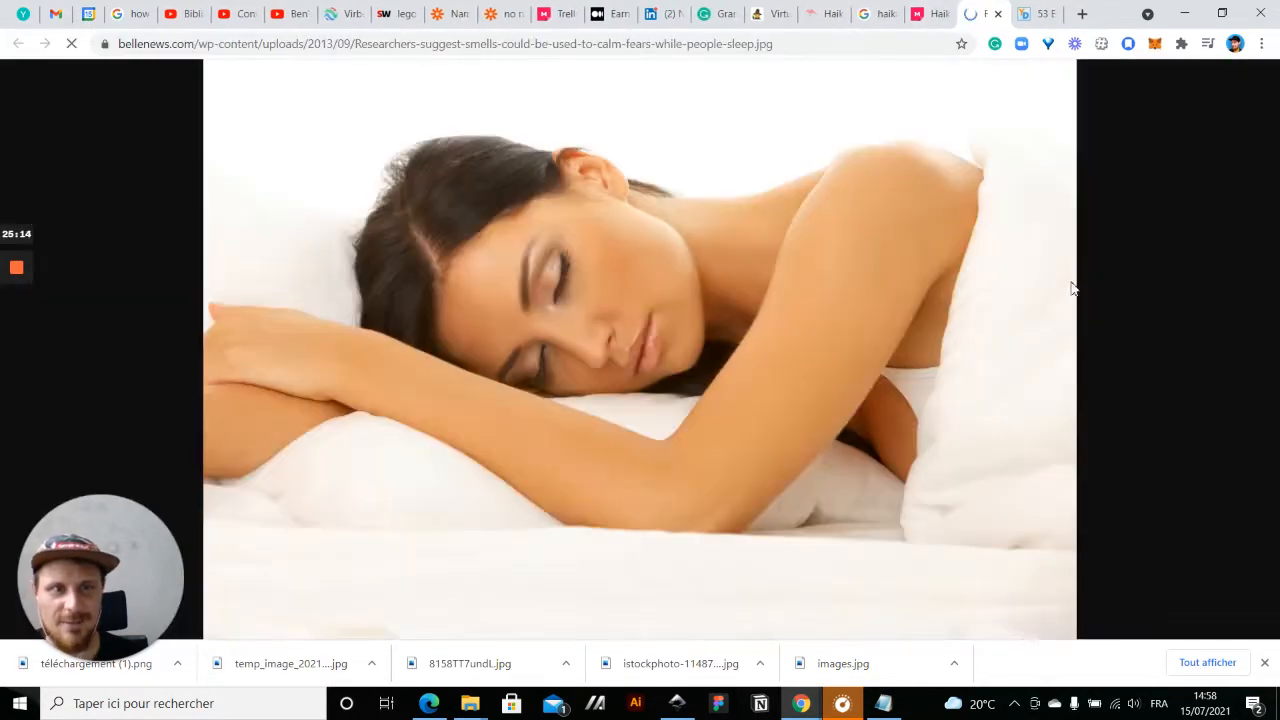
left_click(997, 14)
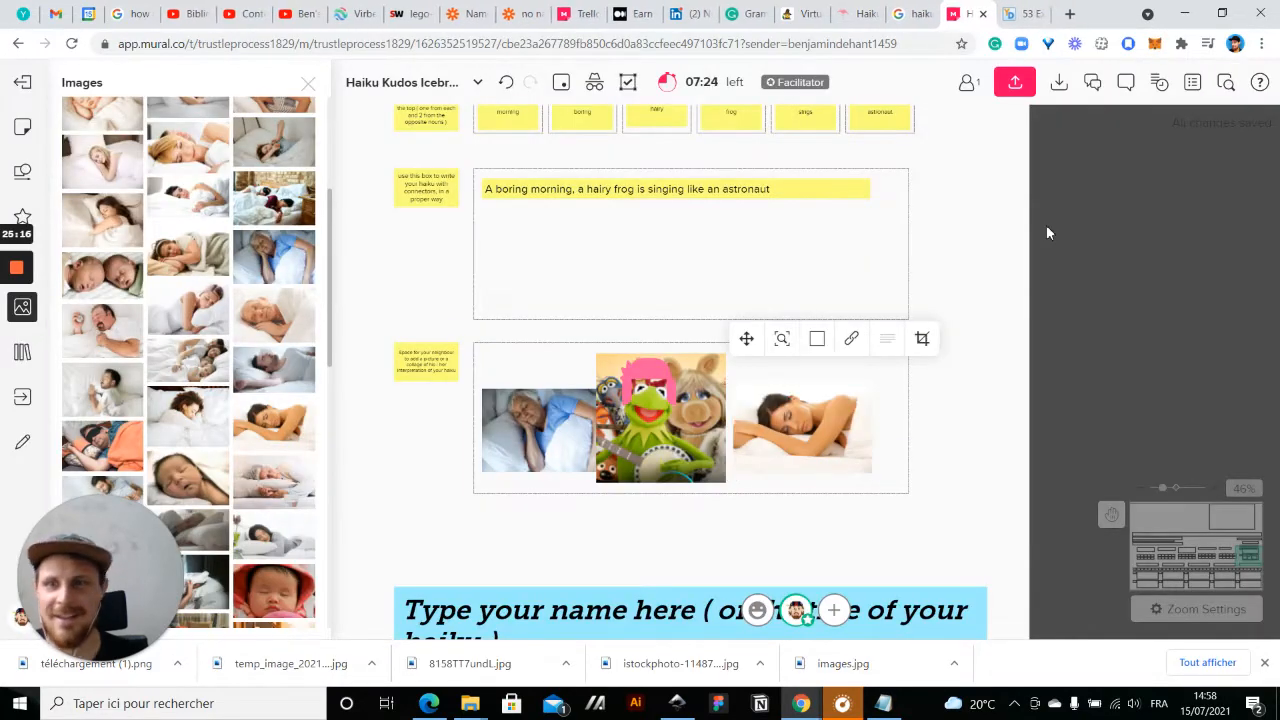
- Search the icon library for "astronaut" and add the helmet icon with the rectangular visor beside the example's collage
scroll(205, 240, "up", 5)
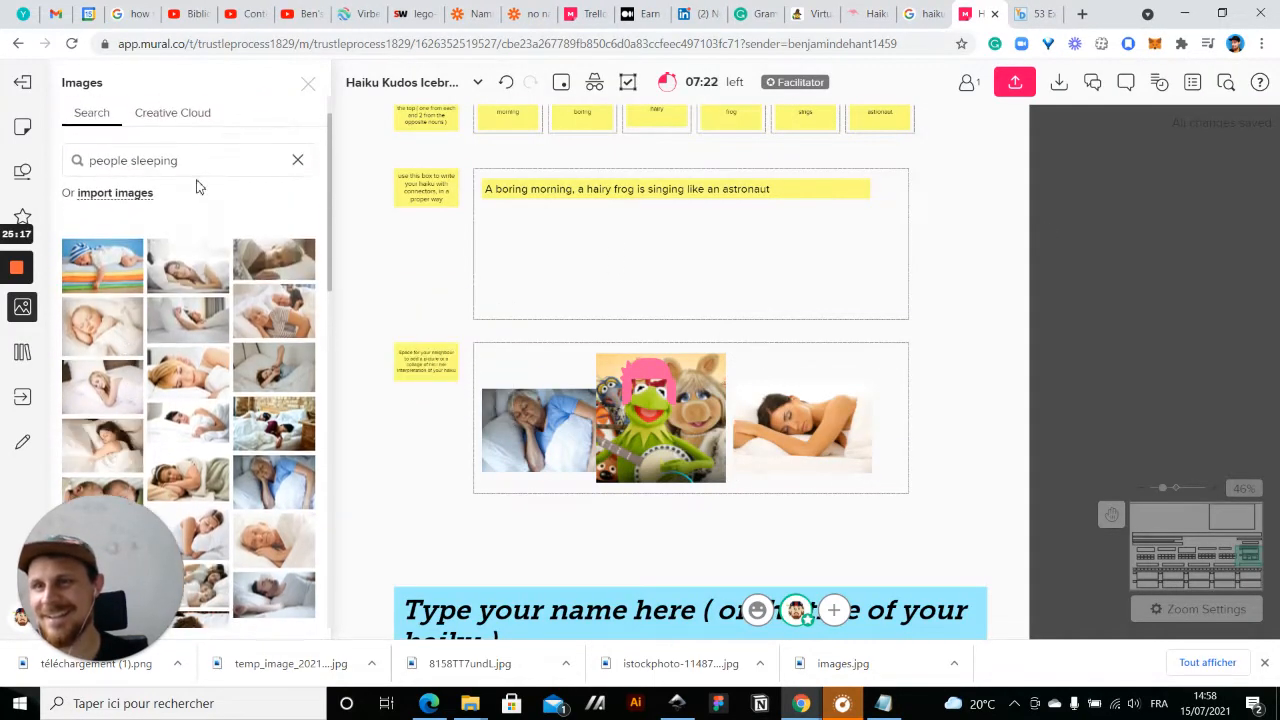
left_click(20, 212)
type("aastronaut")
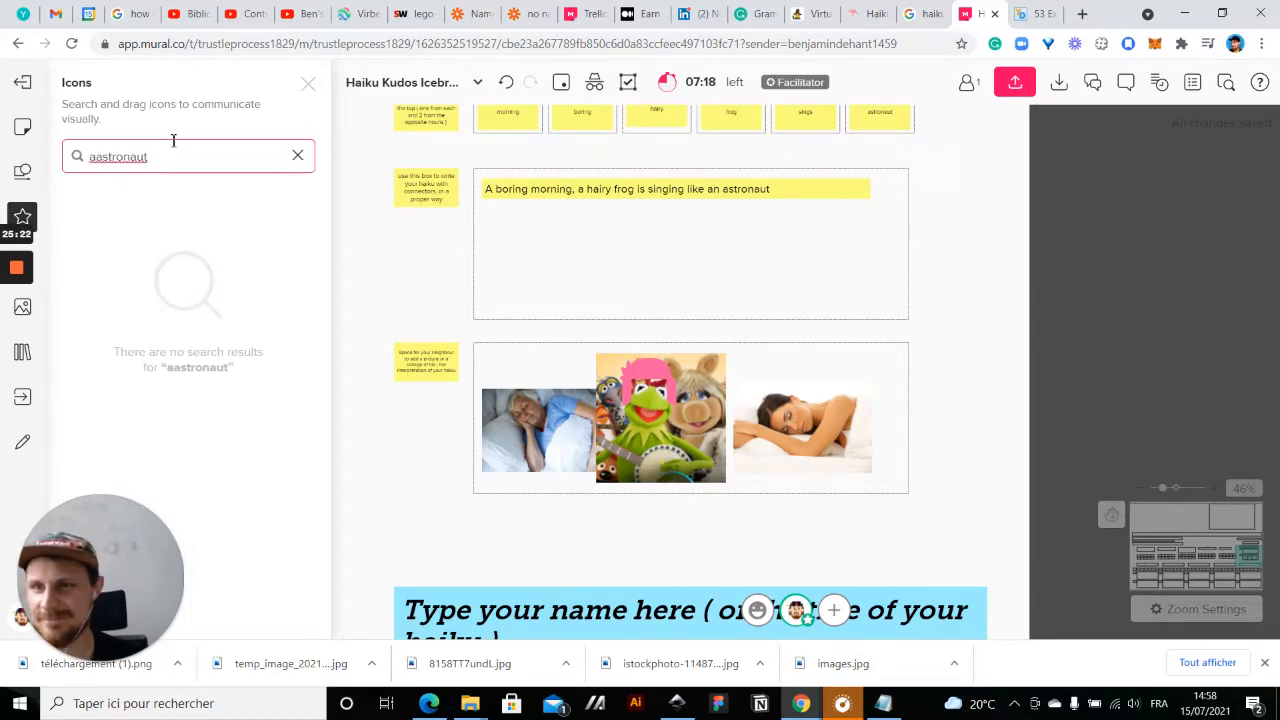
left_click(96, 156)
key("BackSpace")
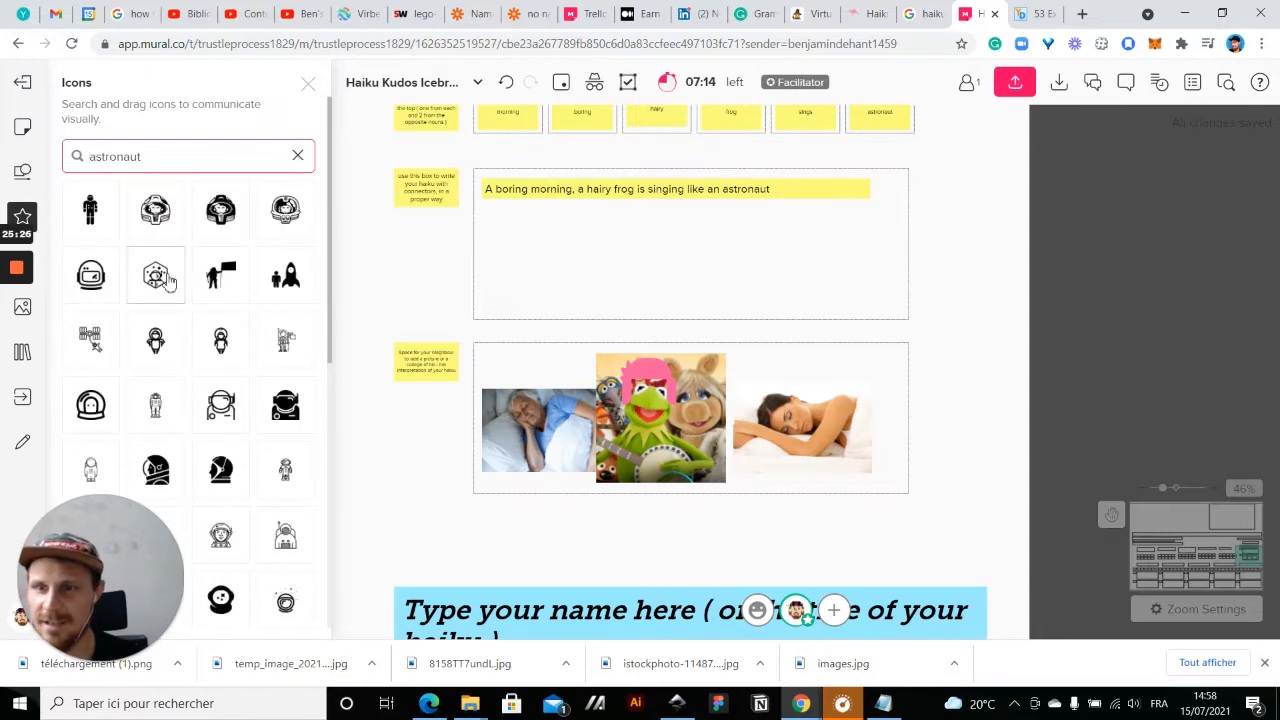
scroll(170, 283, "down", 3)
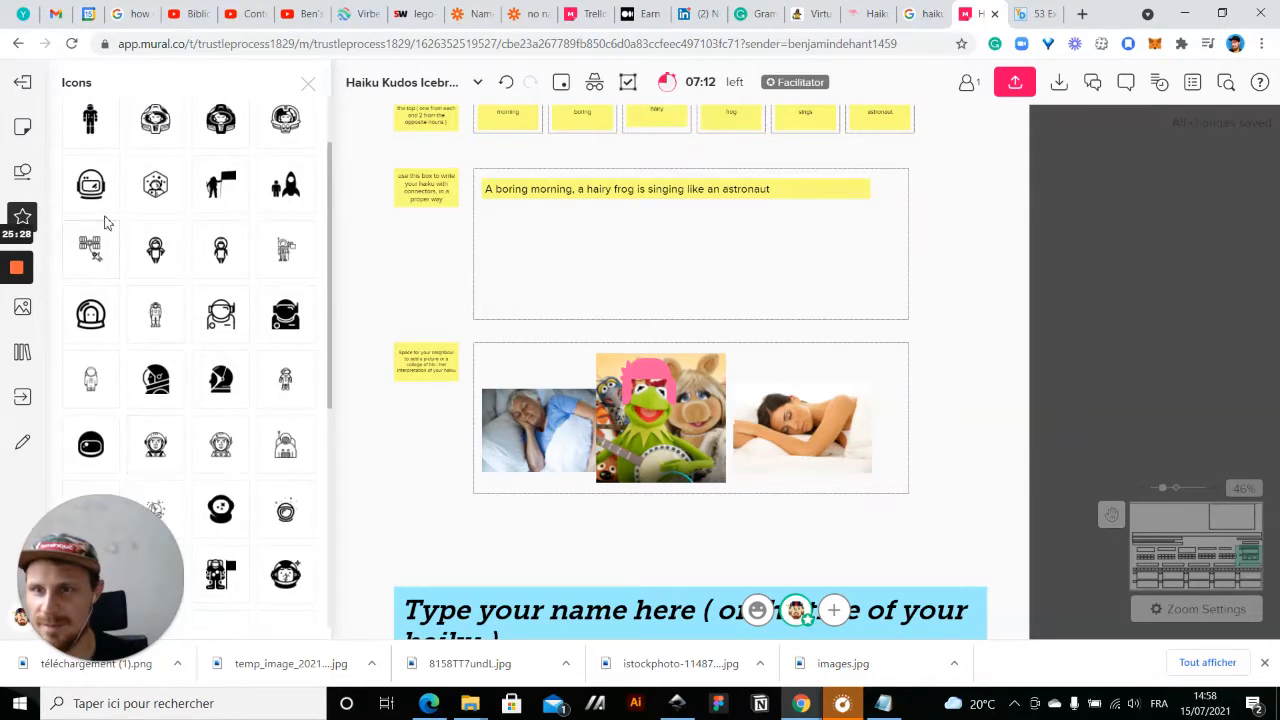
left_click_drag(90, 184, 1011, 375)
- Place the astronaut helmet icon over the frog's face and enlarge it to surround the head
left_click_drag(1009, 374, 1113, 485)
scroll(1011, 375, "up", 5)
left_click_drag(1062, 402, 605, 319)
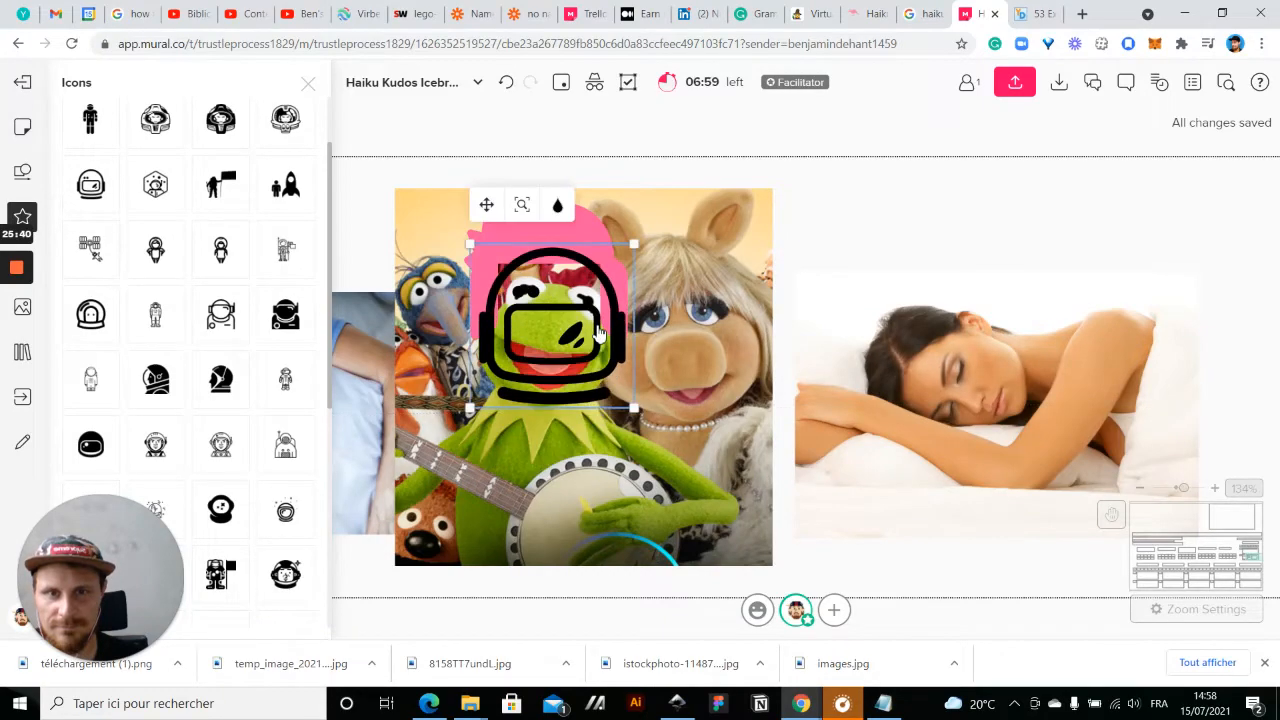
left_click_drag(636, 243, 706, 175)
- Bring the pink hair icon to the front and place the astronaut helmet back over the frog's head
left_click_drag(593, 280, 804, 305)
left_click(583, 229)
right_click(582, 226)
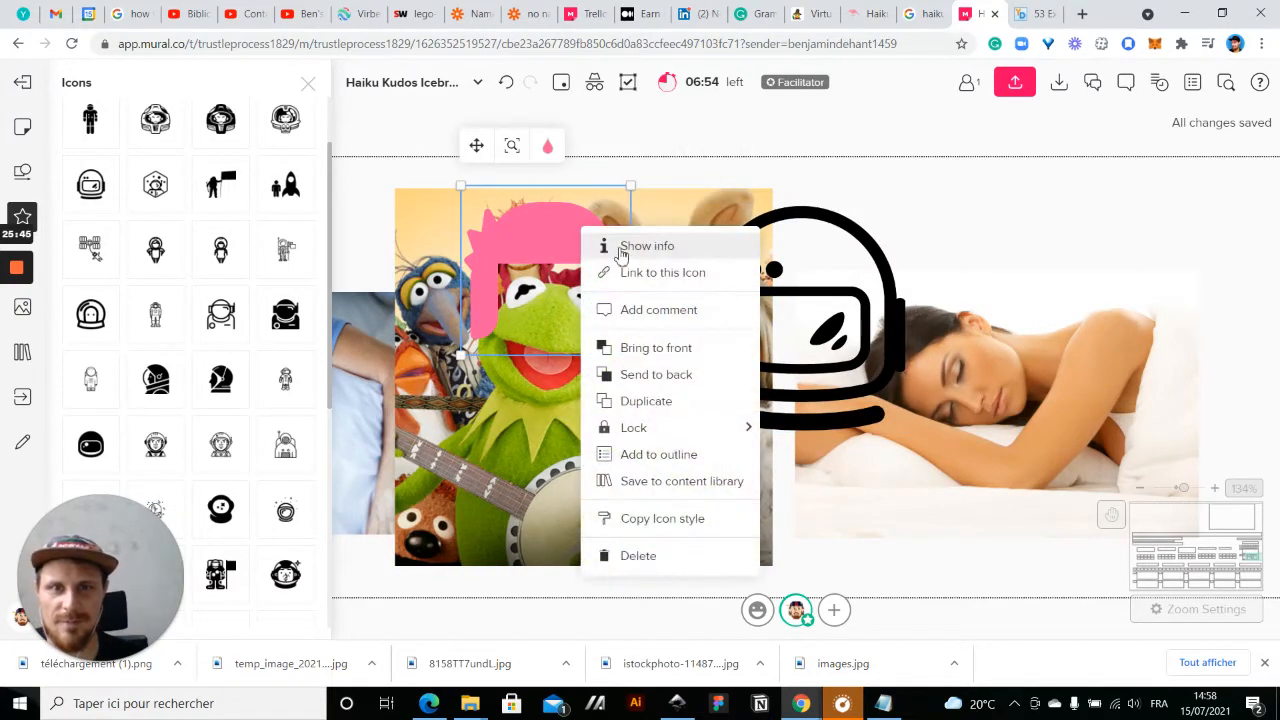
left_click(646, 346)
left_click(802, 328)
left_click_drag(802, 328, 556, 313)
left_click(914, 243)
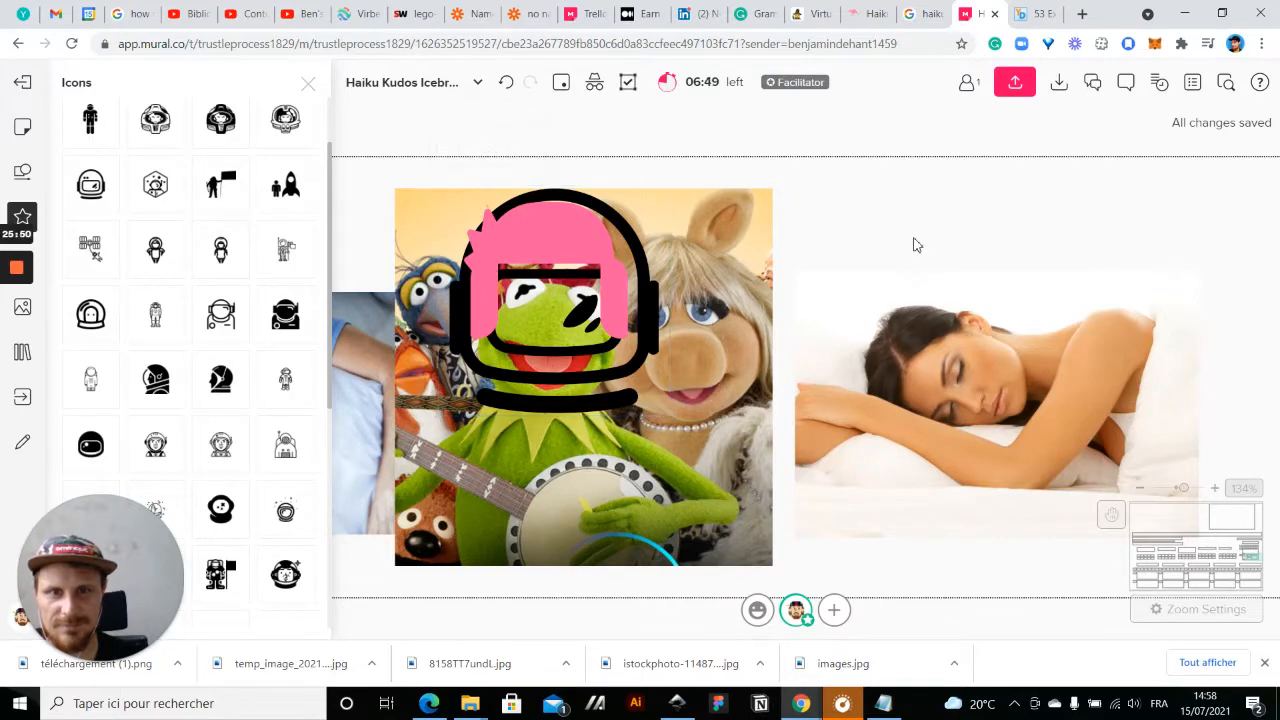
- Enlarge the pink hair icon and position it over the top of the frog's head
scroll(914, 243, "down", 5)
left_click(770, 240)
left_click_drag(770, 240, 821, 184)
left_click_drag(762, 215, 764, 226)
left_click(1157, 271)
scroll(1157, 271, "down", 3)
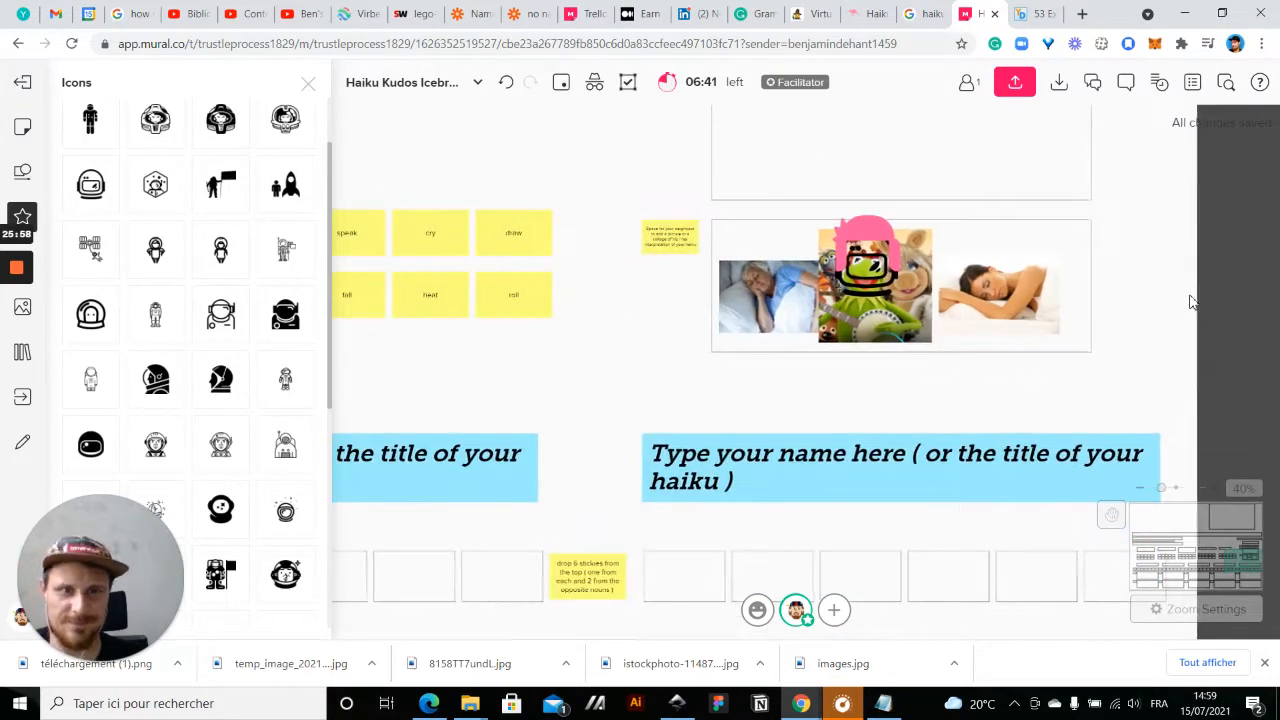
- Enlarge the visor helmet icon and recentre it around the frog's head
left_click_drag(1191, 300, 1058, 371)
left_click(733, 355)
left_click(733, 372)
left_click_drag(733, 373, 734, 373)
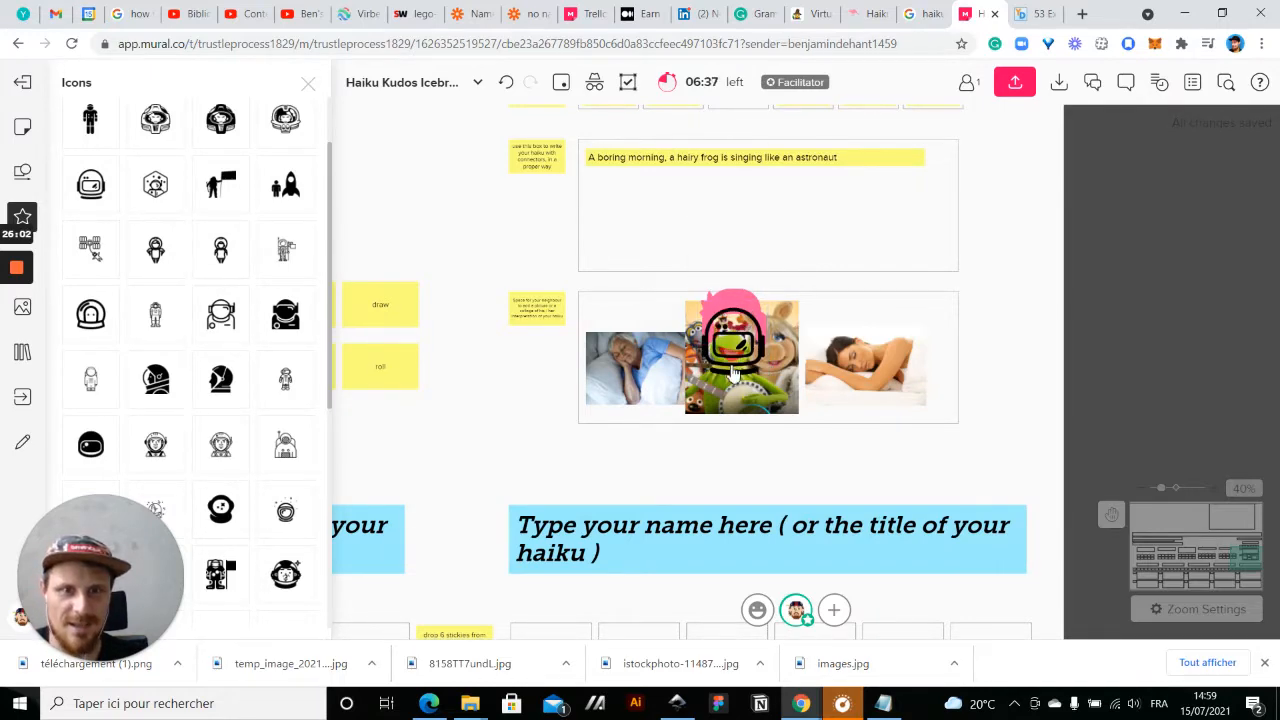
left_click(733, 372)
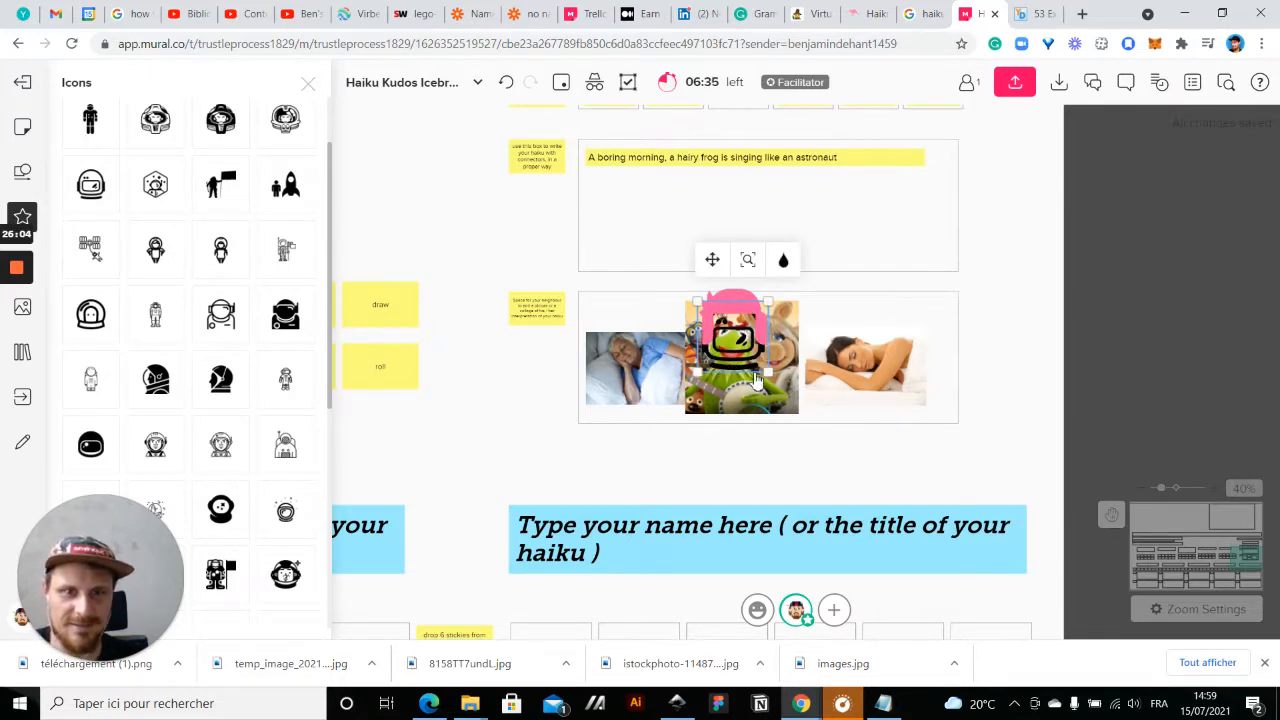
left_click_drag(770, 374, 738, 367)
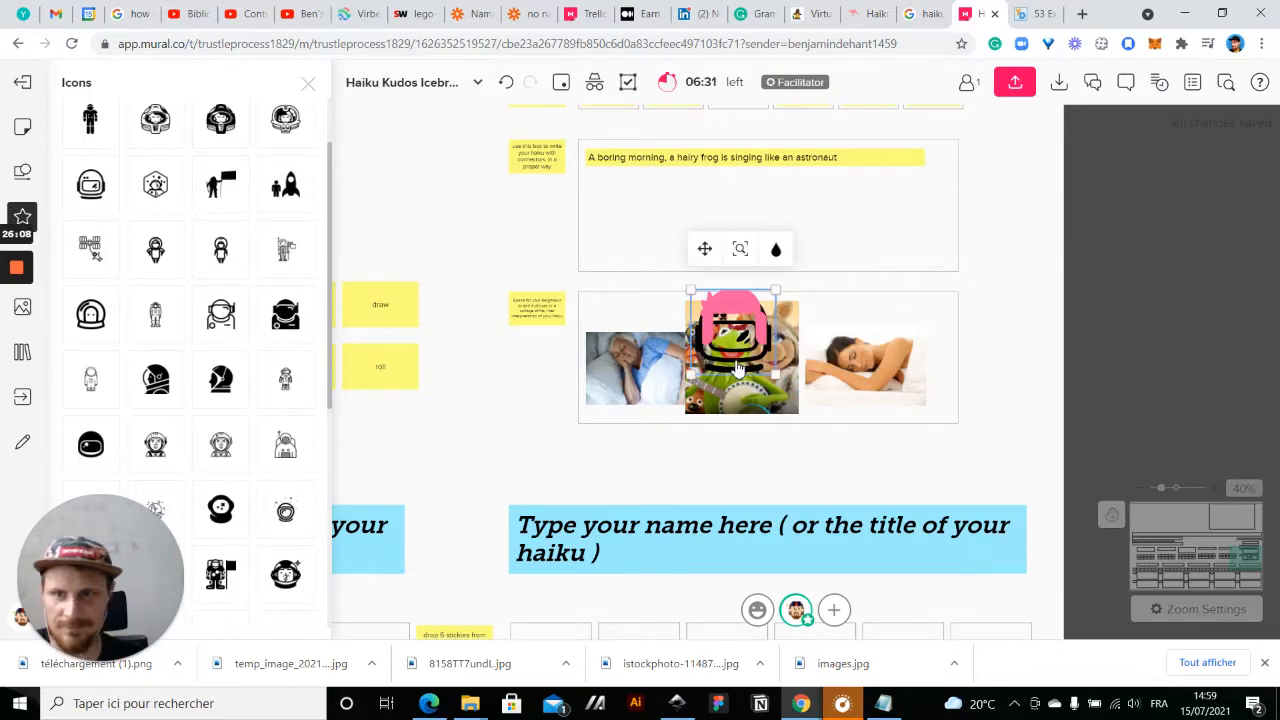
- Delete the visor helmet and add the open ring-shaped astronaut helmet icon onto the frog picture instead
scroll(240, 412, "down", 5)
scroll(143, 200, "up", 2)
key("Delete")
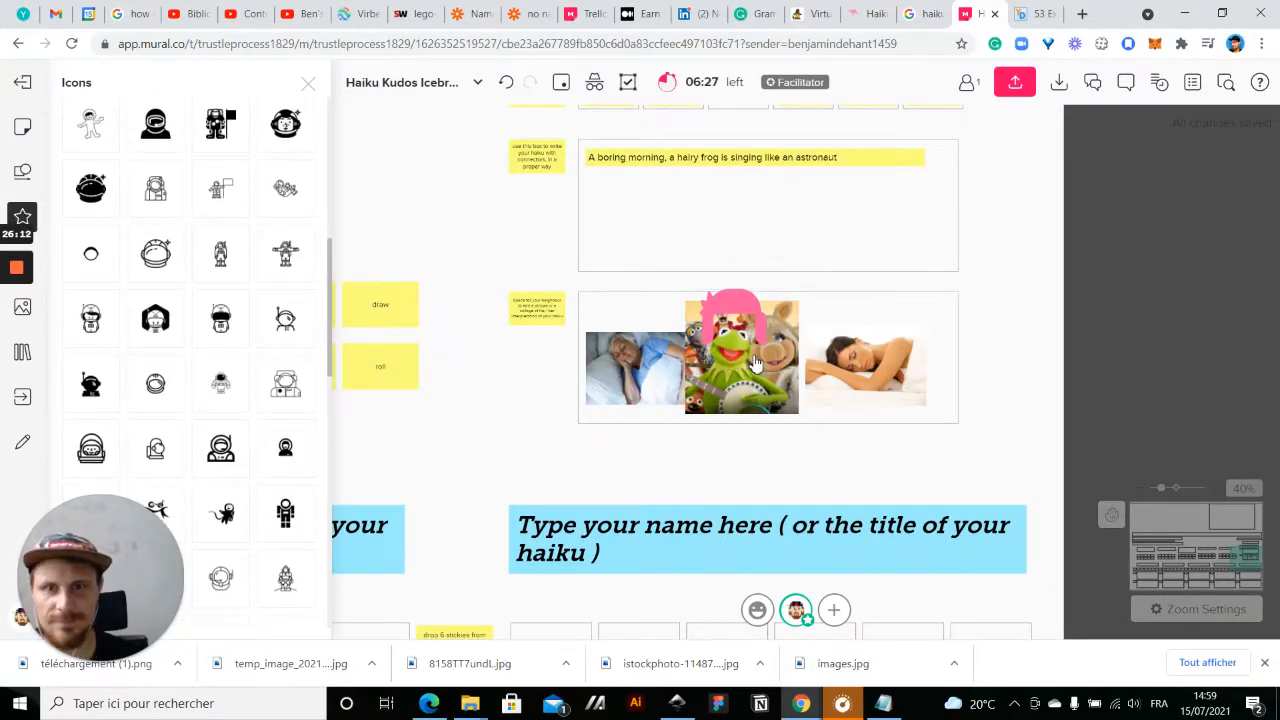
left_click_drag(91, 262, 372, 358)
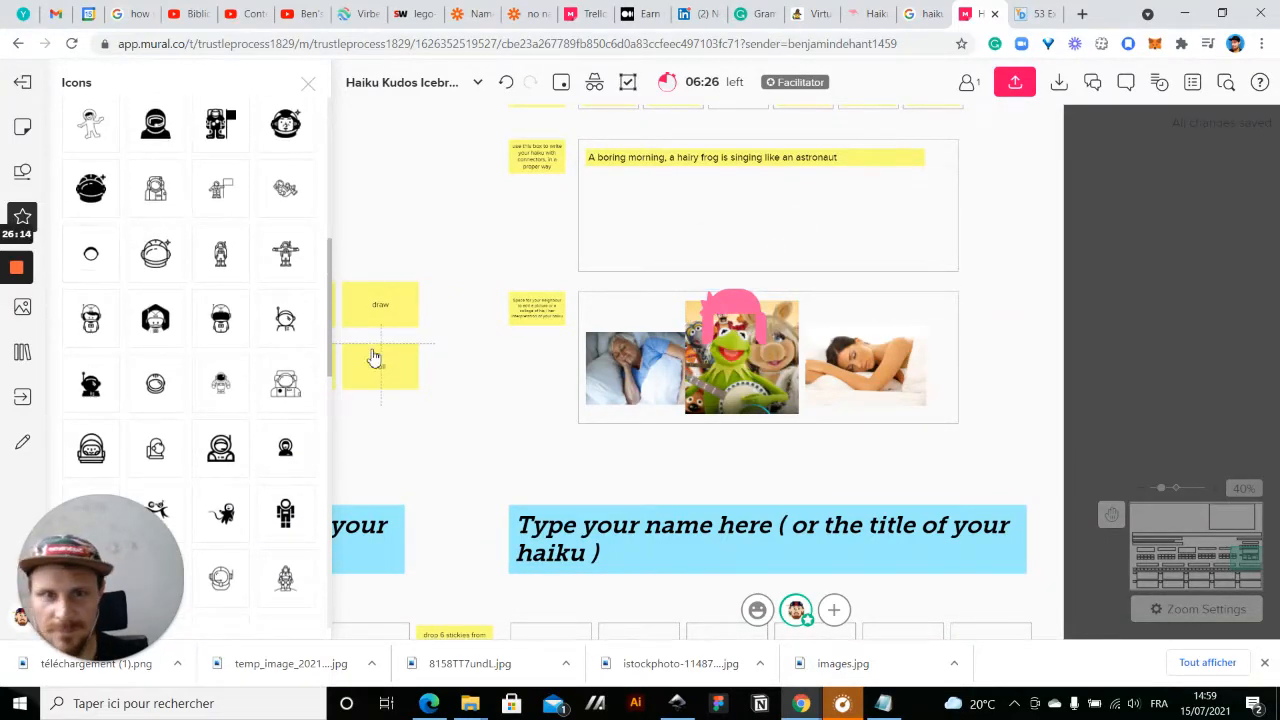
left_click_drag(703, 338, 702, 337)
scroll(702, 337, "up", 2)
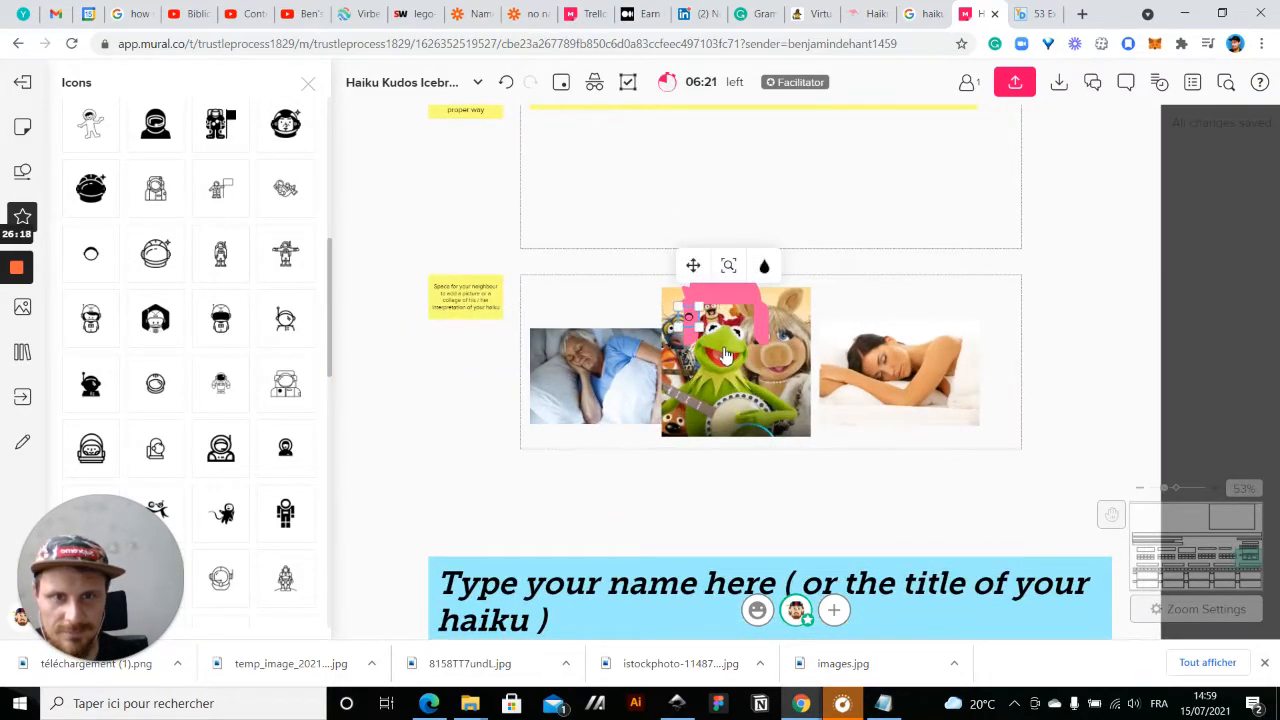
- Enlarge the ring-shaped helmet icon and size it to frame the frog's face
left_click_drag(700, 322, 874, 429)
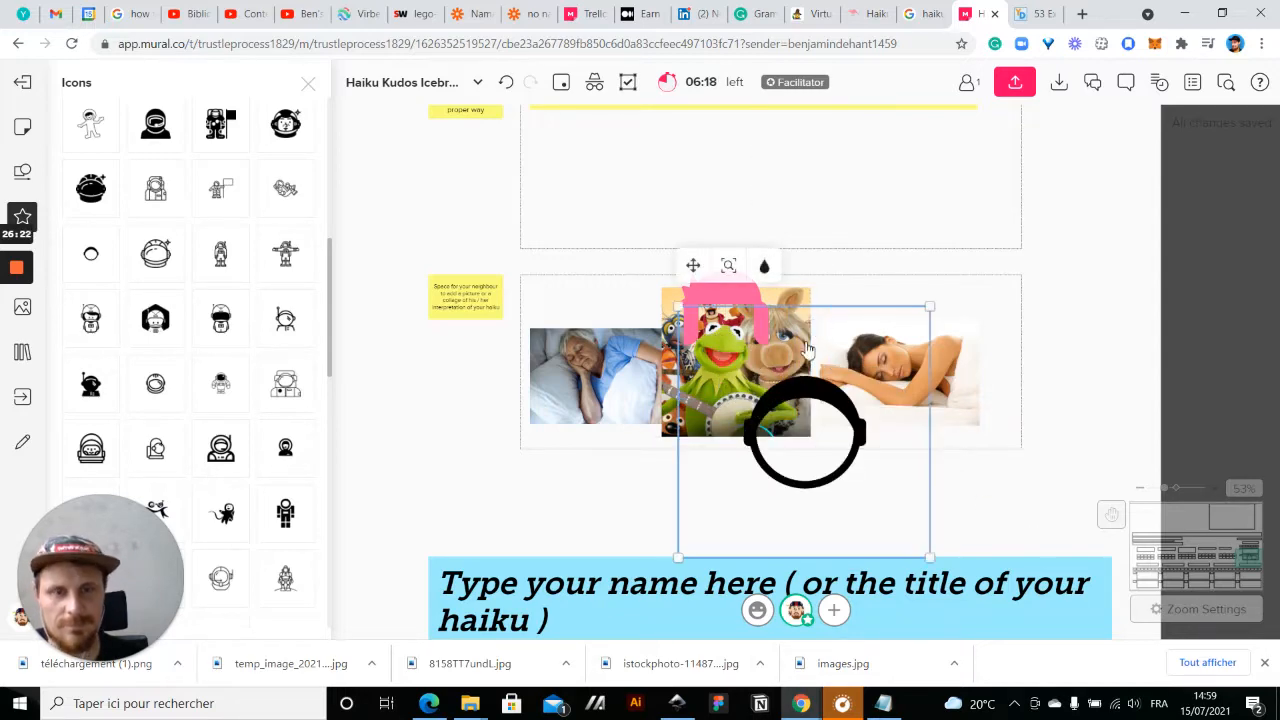
left_click_drag(828, 404, 748, 318)
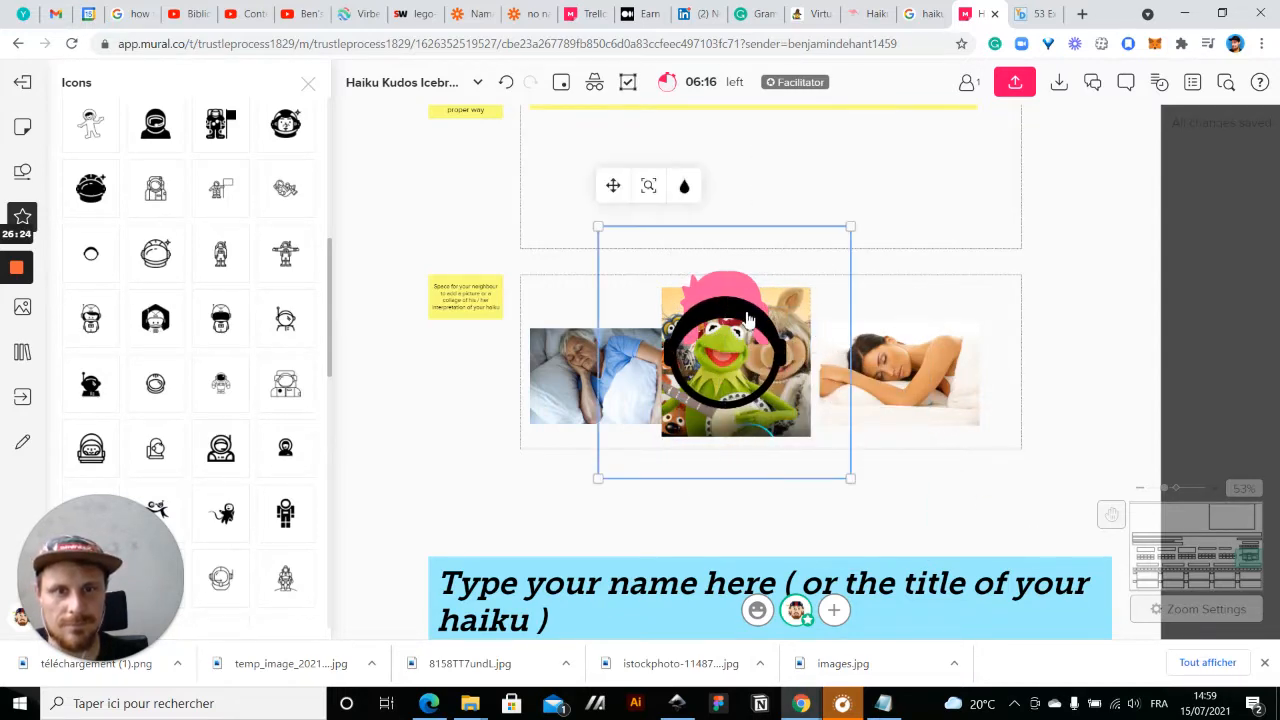
left_click_drag(851, 227, 786, 286)
left_click_drag(710, 348, 757, 301)
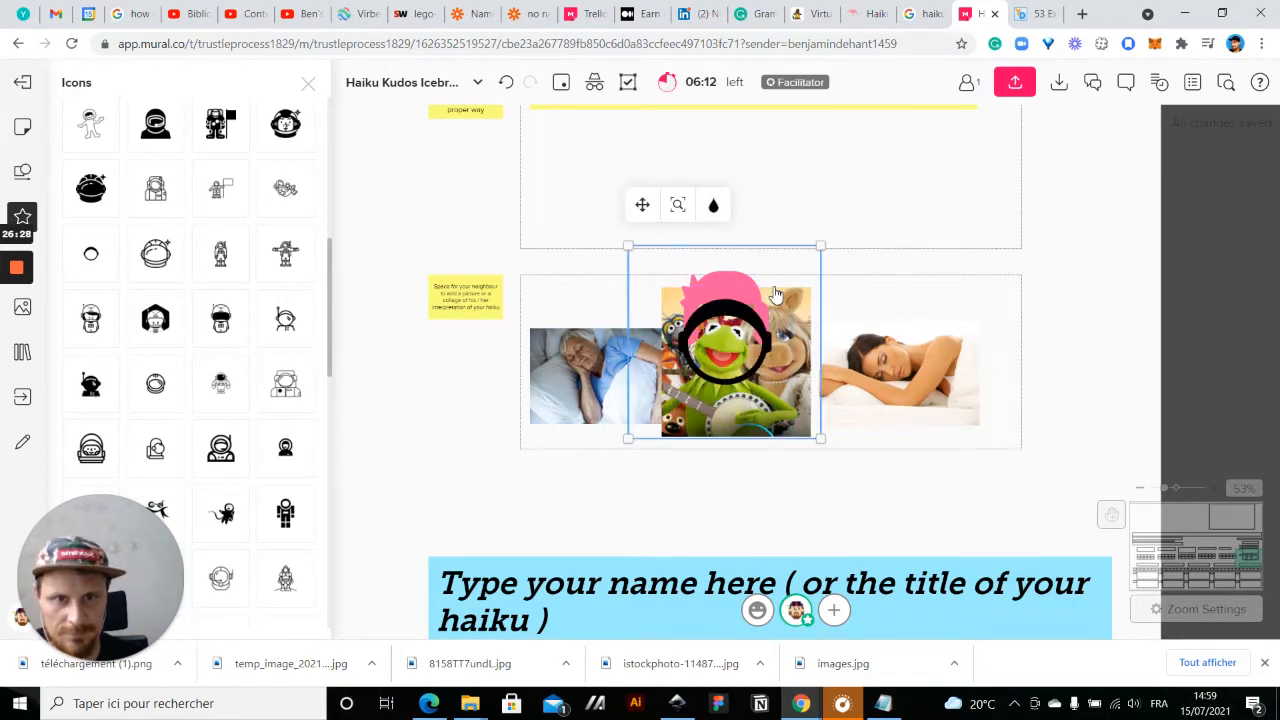
scroll(735, 284, "up", 5)
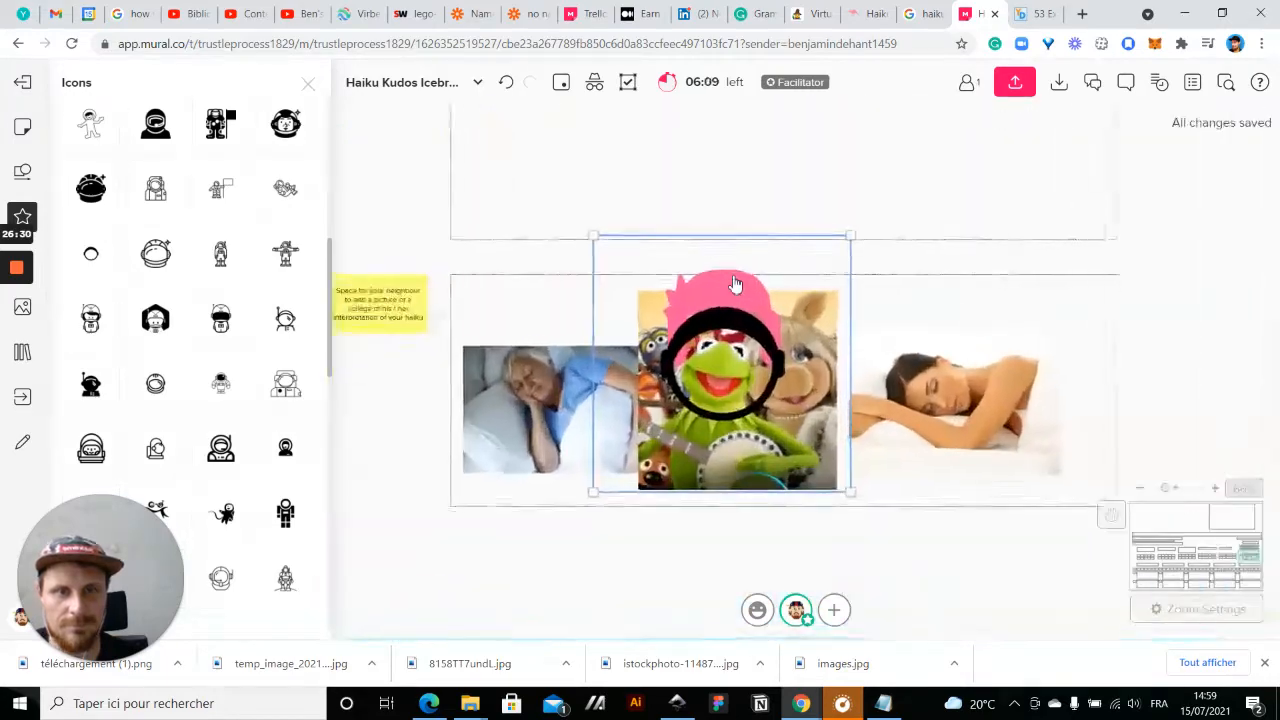
- Bring the pink hair icon in front of the ring-shaped helmet and shrink it to fit the frog's head inside the ring
left_click_drag(735, 362, 1016, 399)
left_click(686, 308)
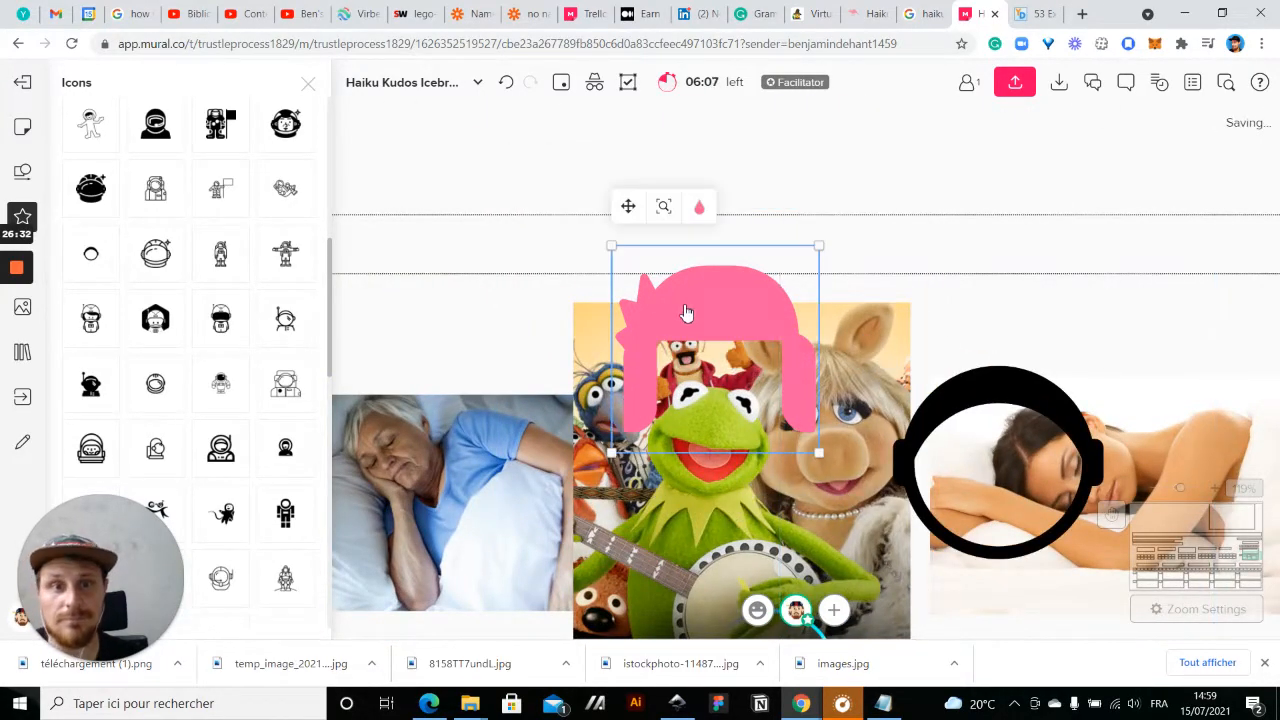
right_click(684, 304)
left_click(766, 414)
left_click_drag(1027, 418, 735, 365)
left_click(698, 292)
left_click_drag(714, 301, 707, 342)
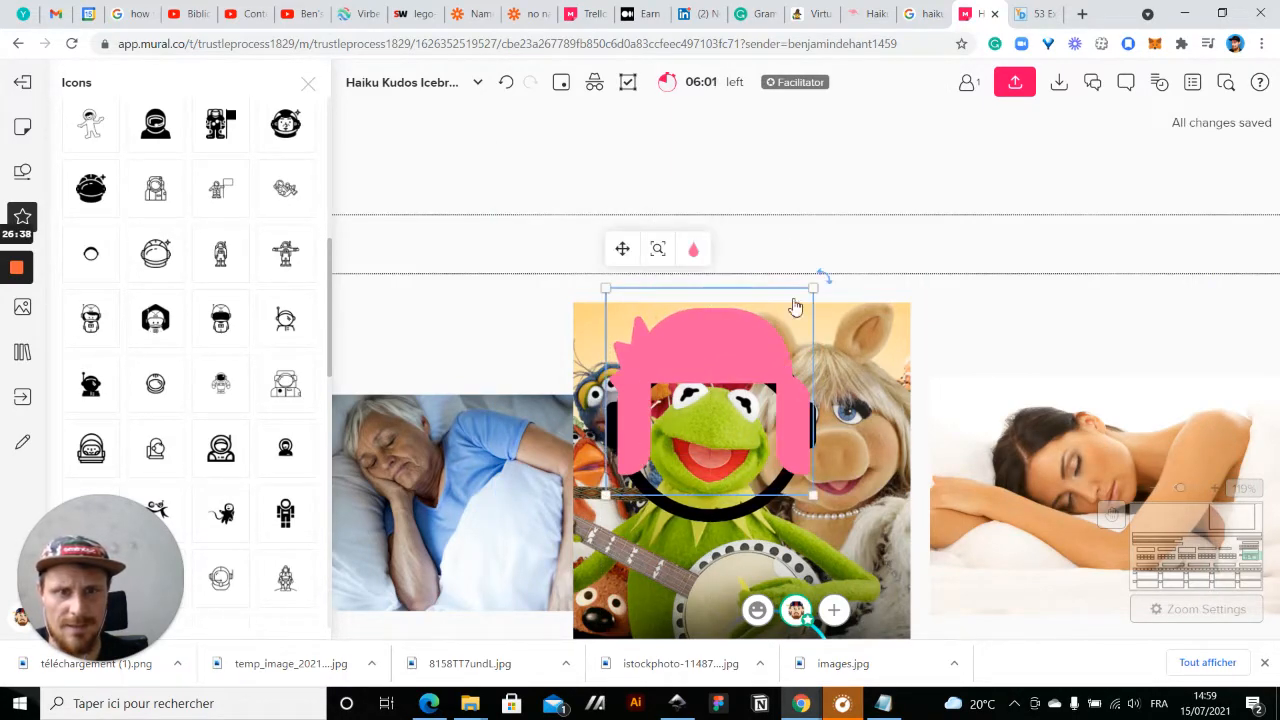
left_click_drag(813, 289, 793, 309)
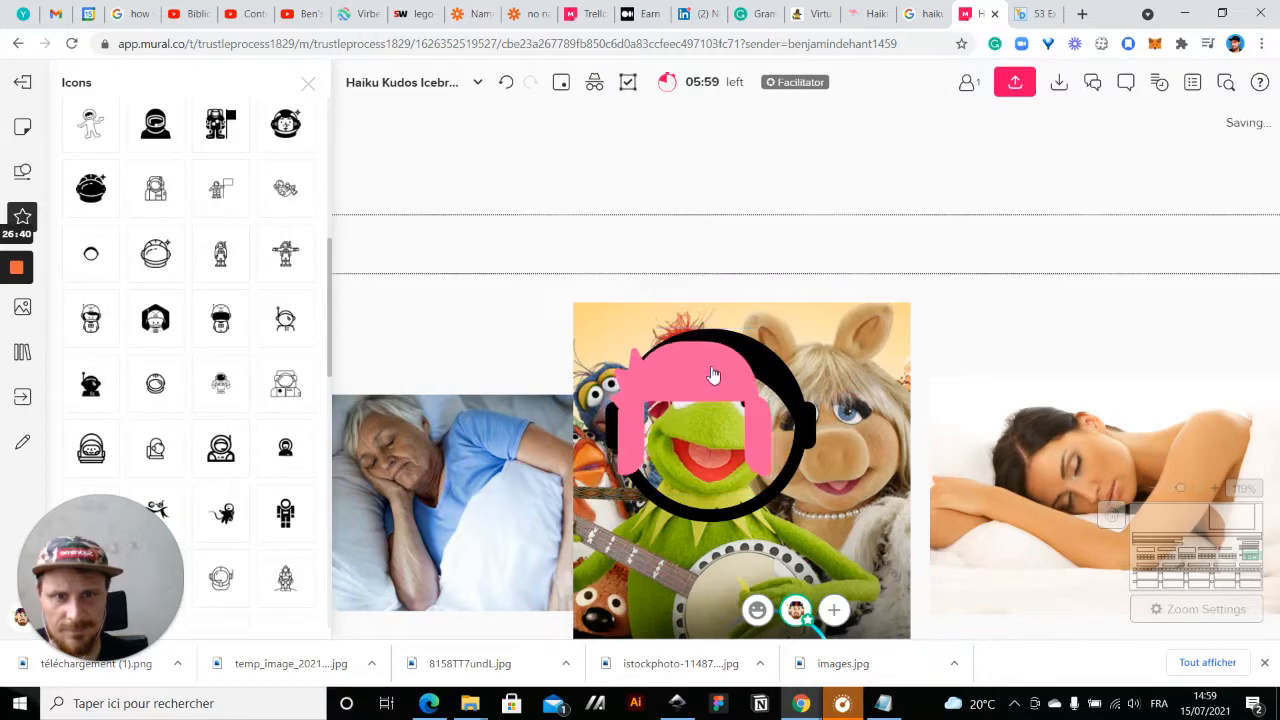
right_click(845, 426)
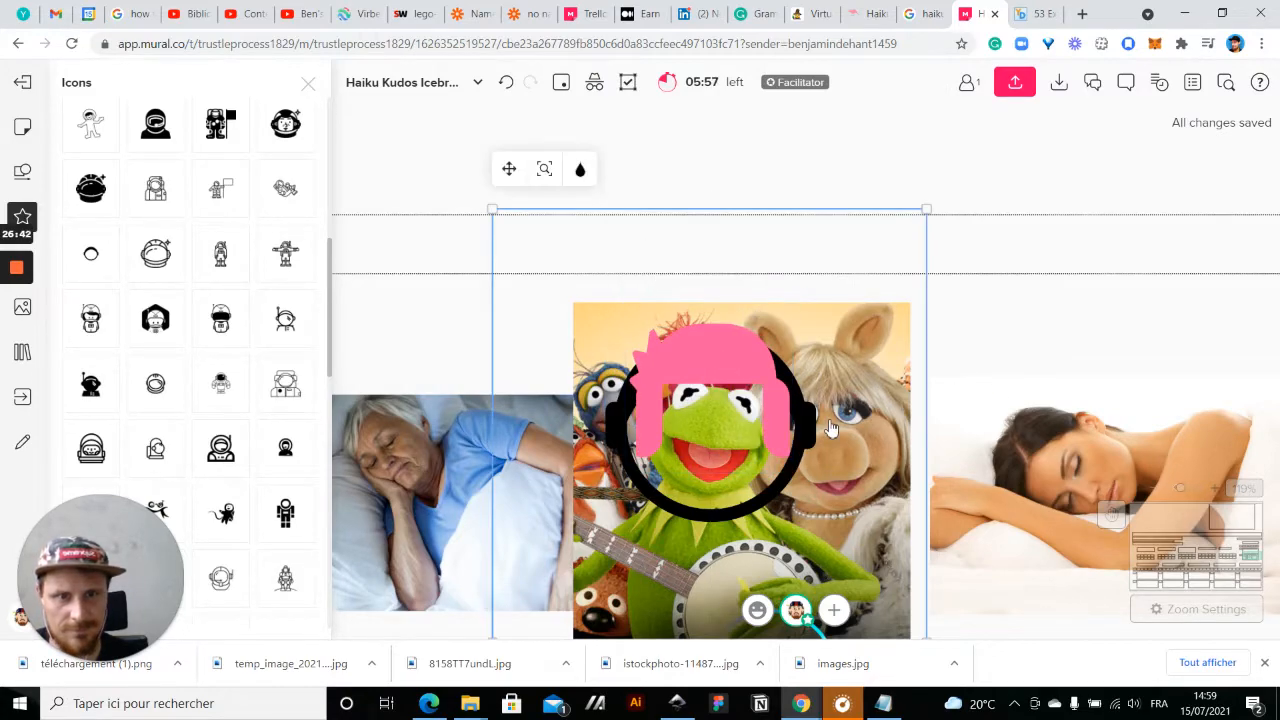
left_click(848, 432)
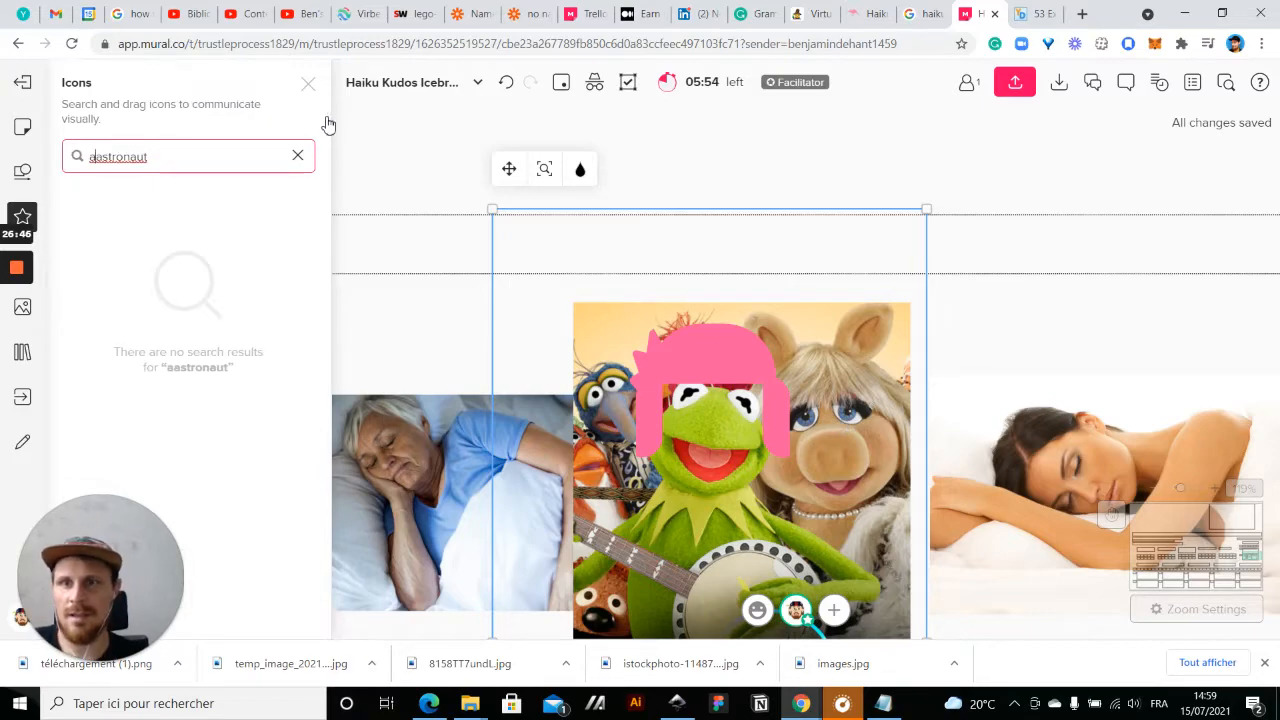
left_click(308, 86)
key("ctrl+z")
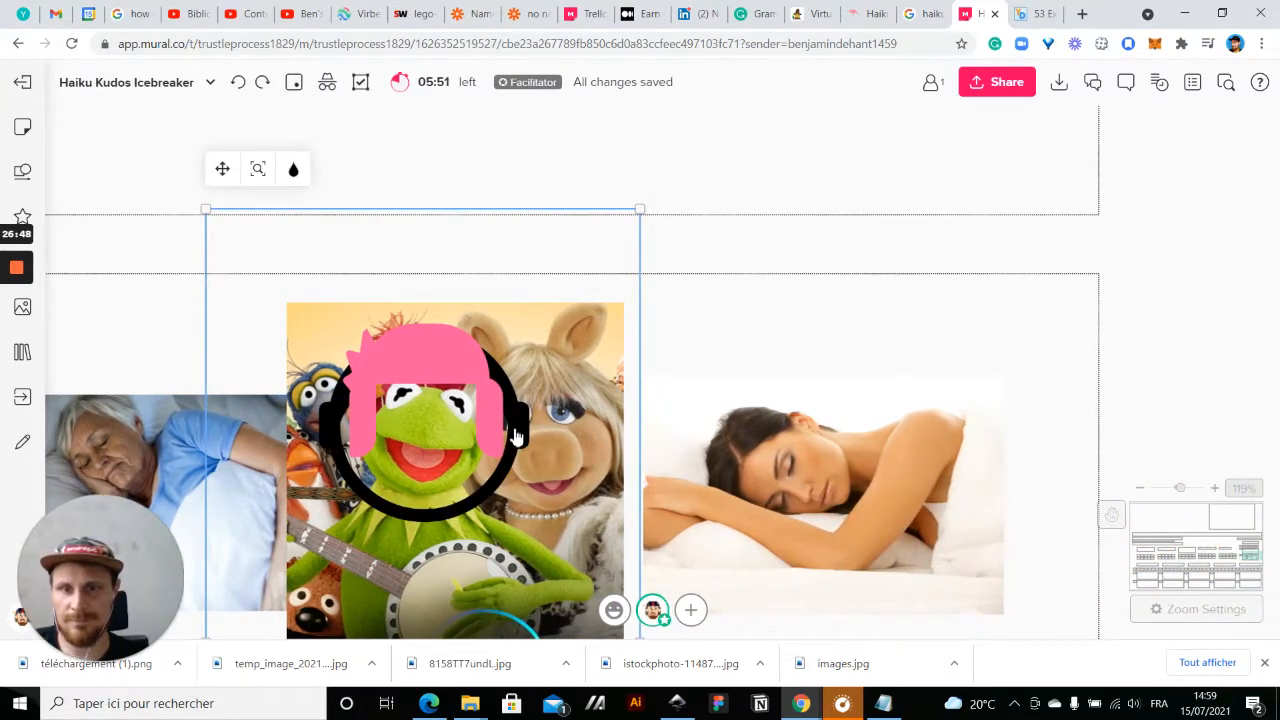
- Adjust the position of the pink hair icon over the frog's head
left_click(462, 385)
left_click(530, 445)
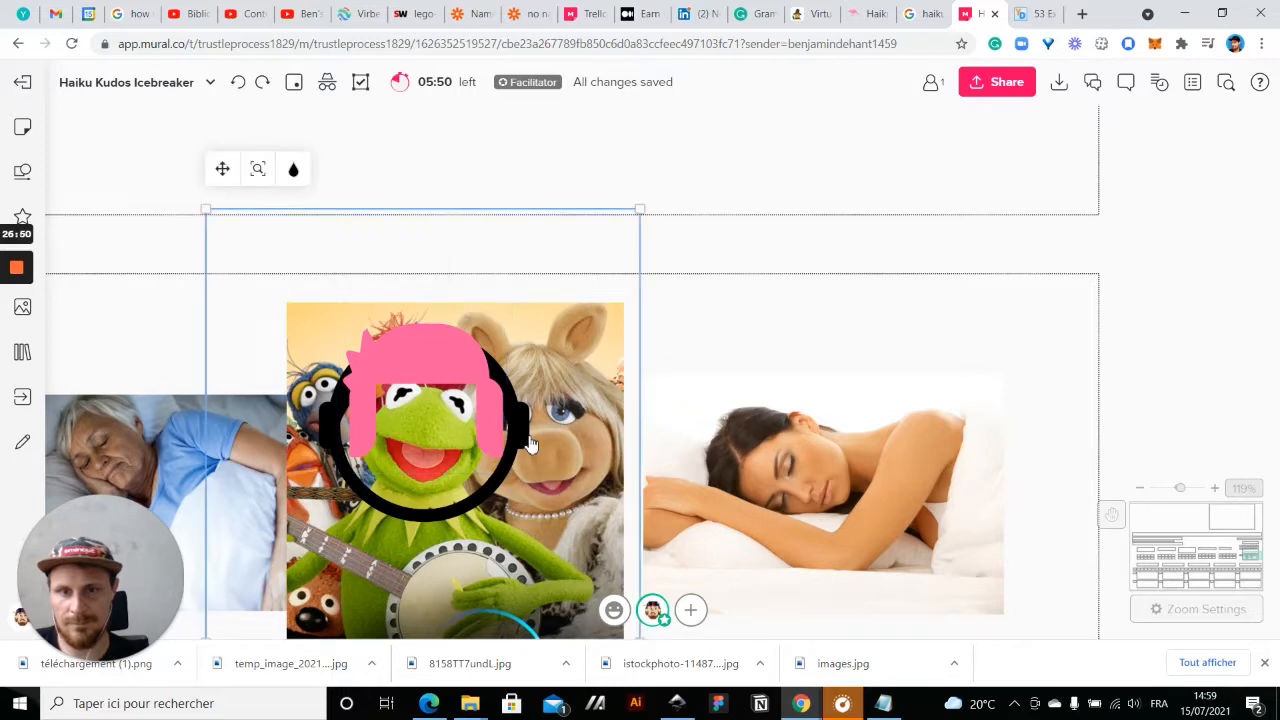
left_click(450, 362)
left_click_drag(450, 362, 418, 347)
- Review the whole mural, from the empty area above the title banner to the example and participant slots
scroll(1128, 229, "down", 5)
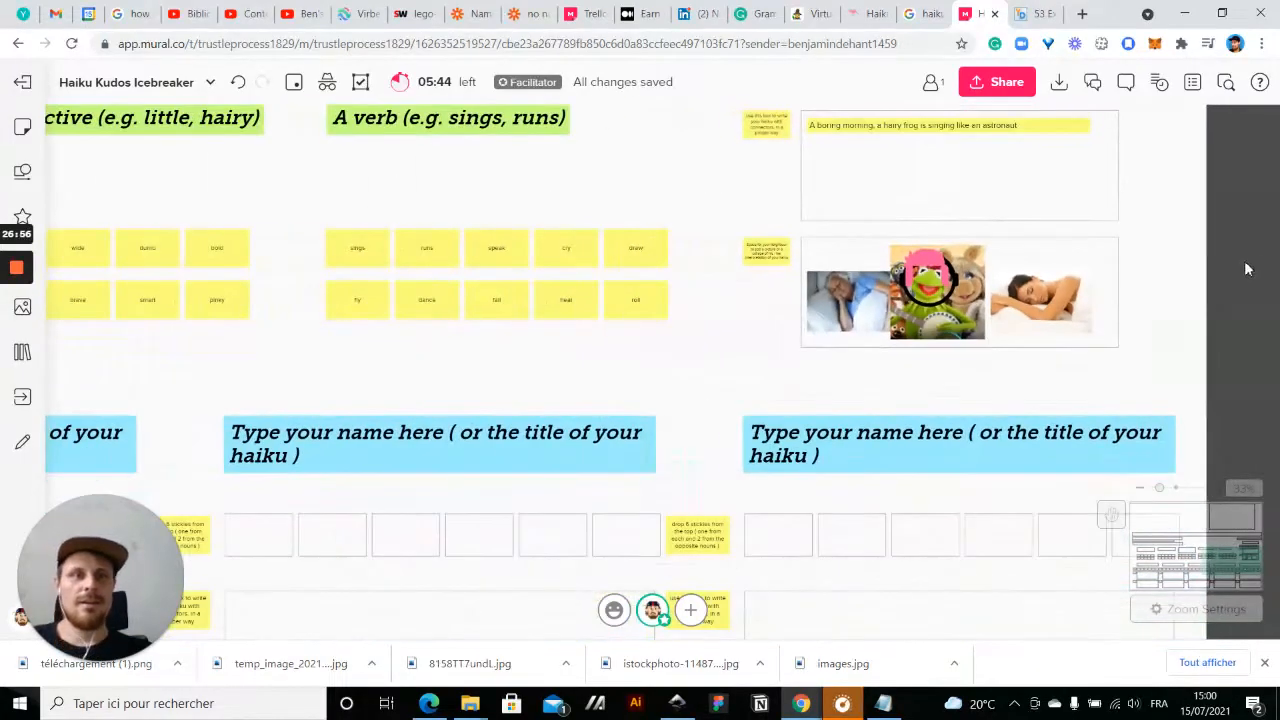
scroll(1229, 267, "down", 5)
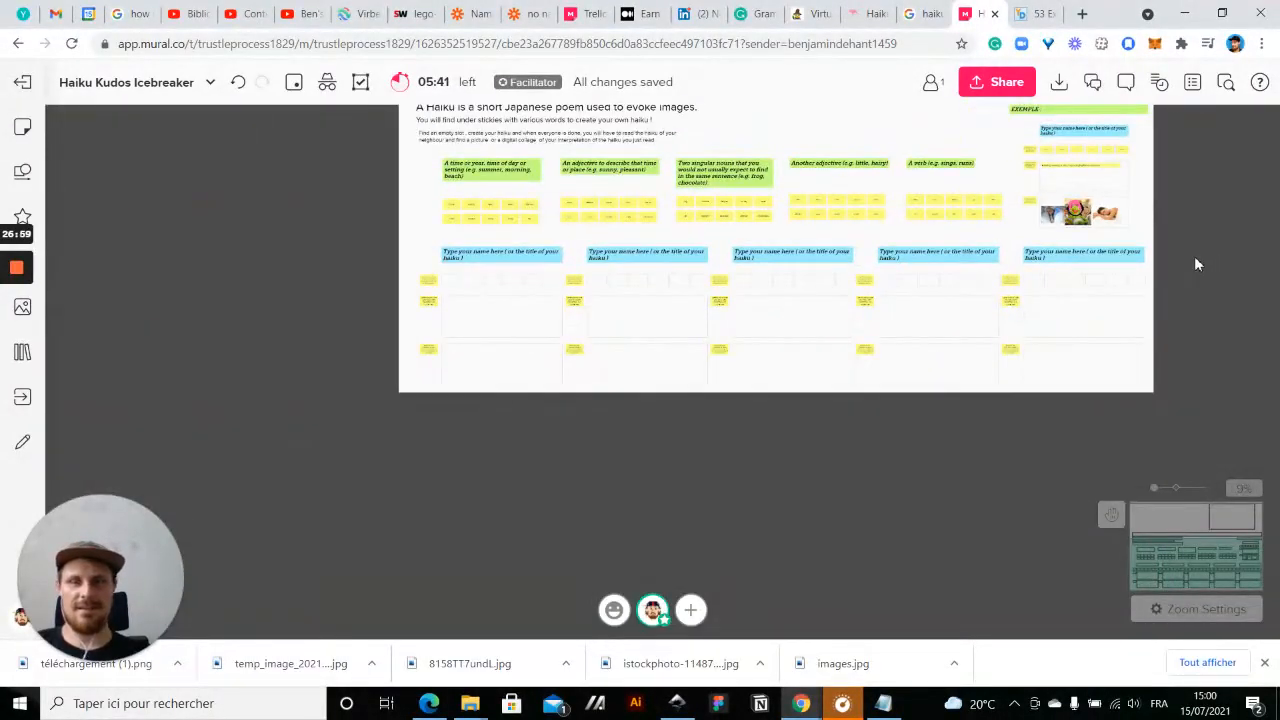
left_click_drag(1194, 256, 1147, 354)
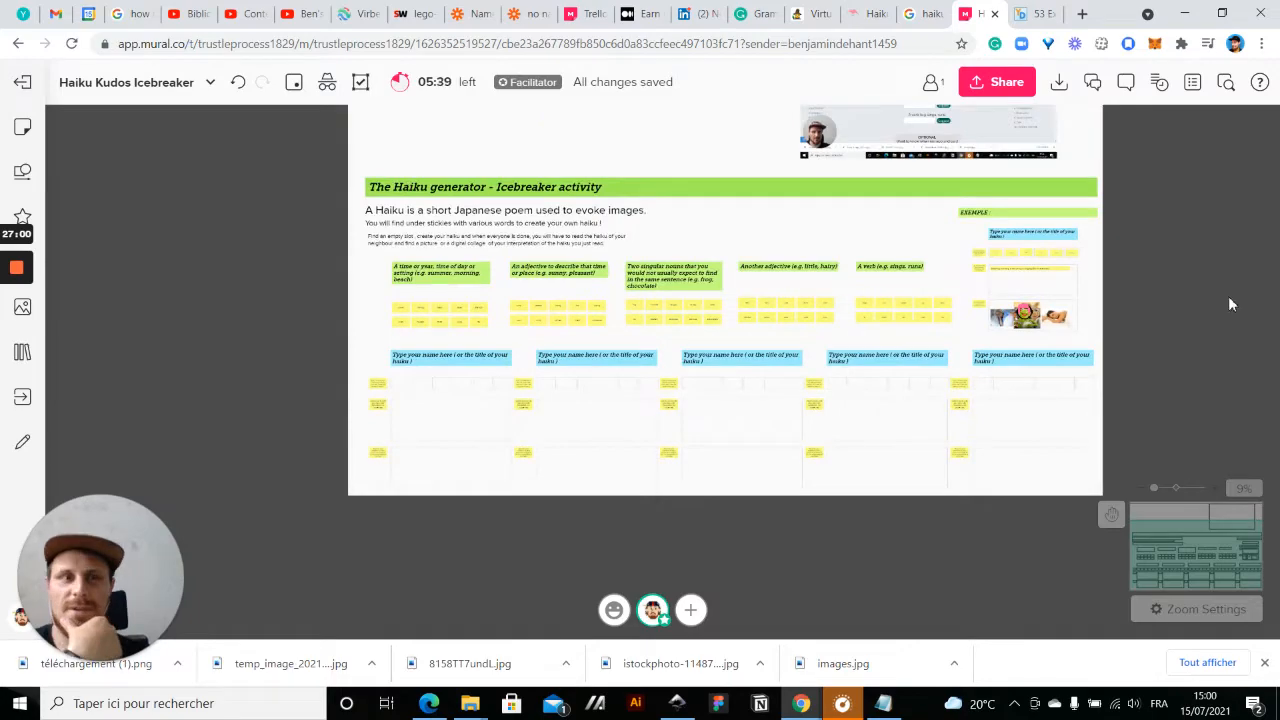
left_click_drag(1228, 299, 1102, 389)
left_click_drag(1084, 294, 1063, 340)
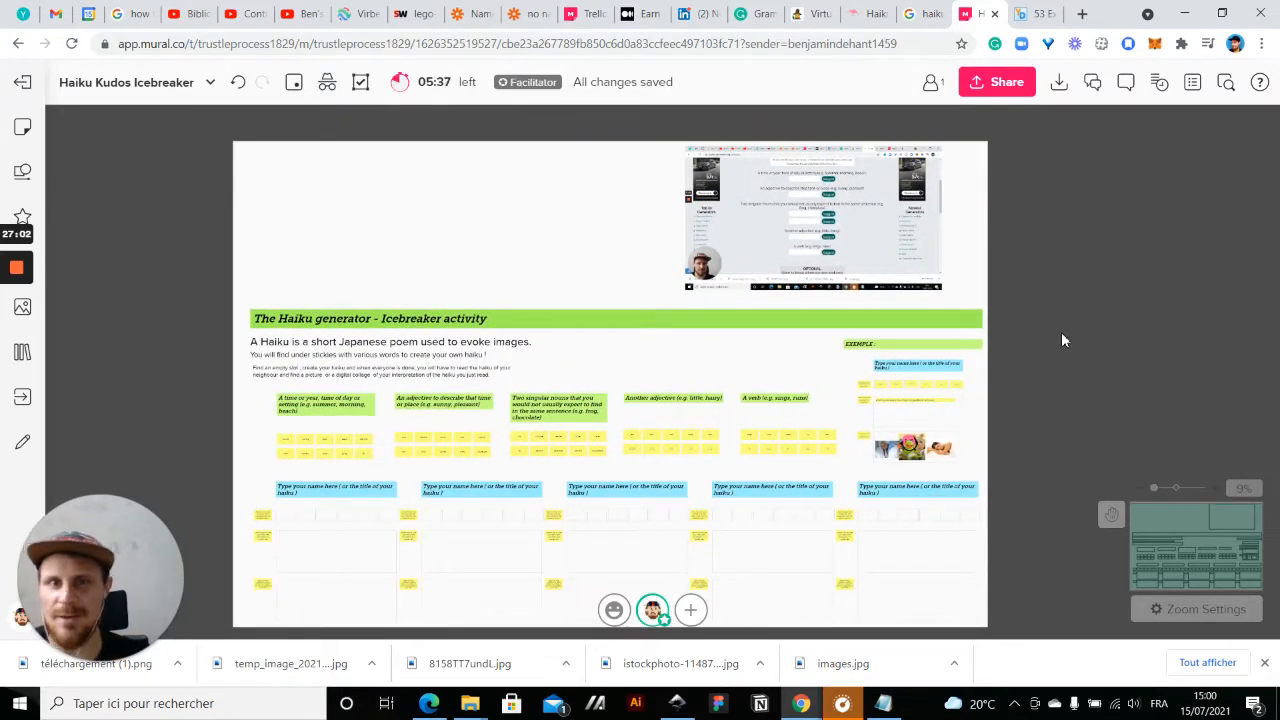
mouse_move(1103, 240)
left_mouse_down()
mouse_move(1120, 223)
mouse_move(1107, 262)
left_mouse_up()
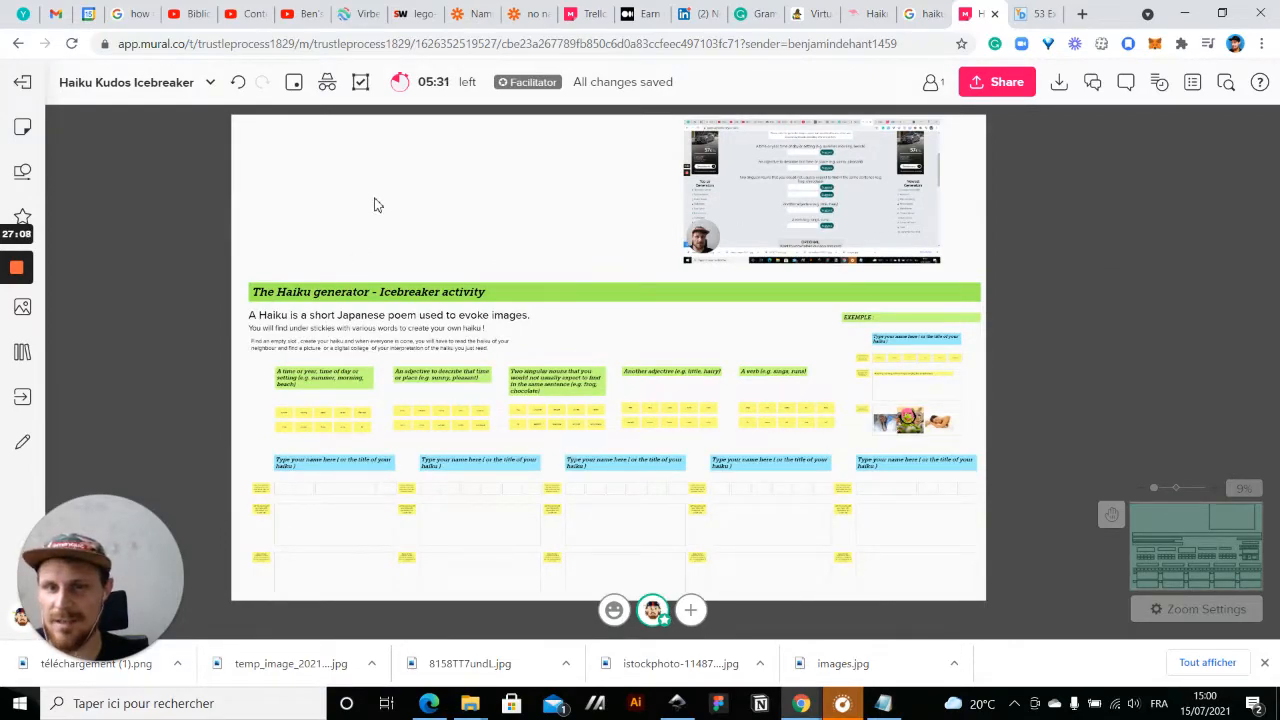
scroll(375, 205, "up", 2)
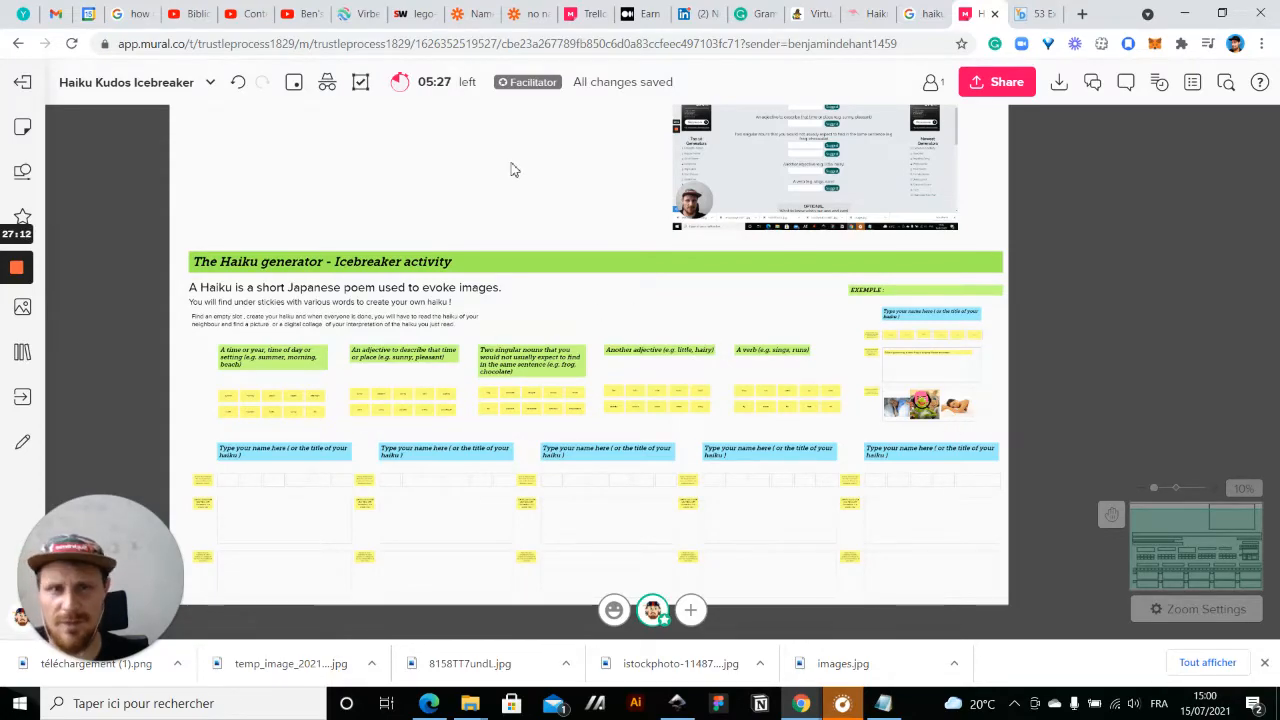
scroll(446, 223, "down", 1)
- Copy the haiku generator page's web address and paste it as a link card into the blank area above the title banner
left_click(719, 203)
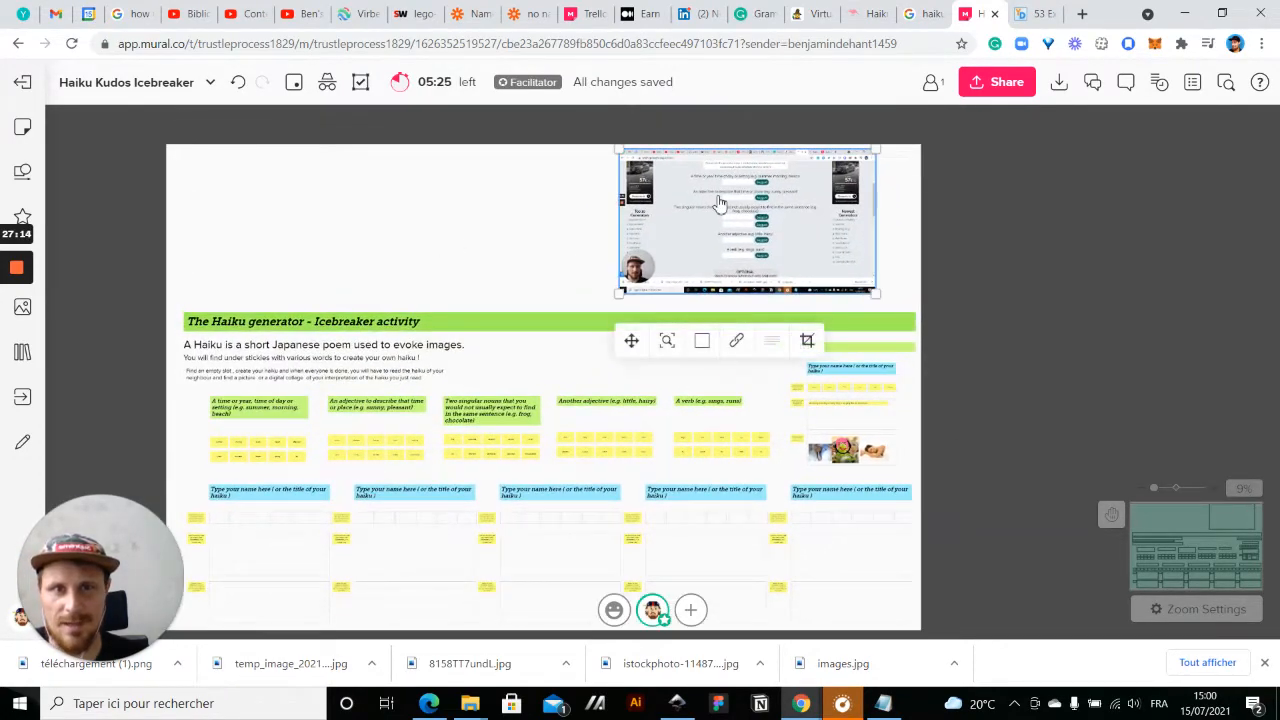
left_click(868, 13)
left_click(291, 44)
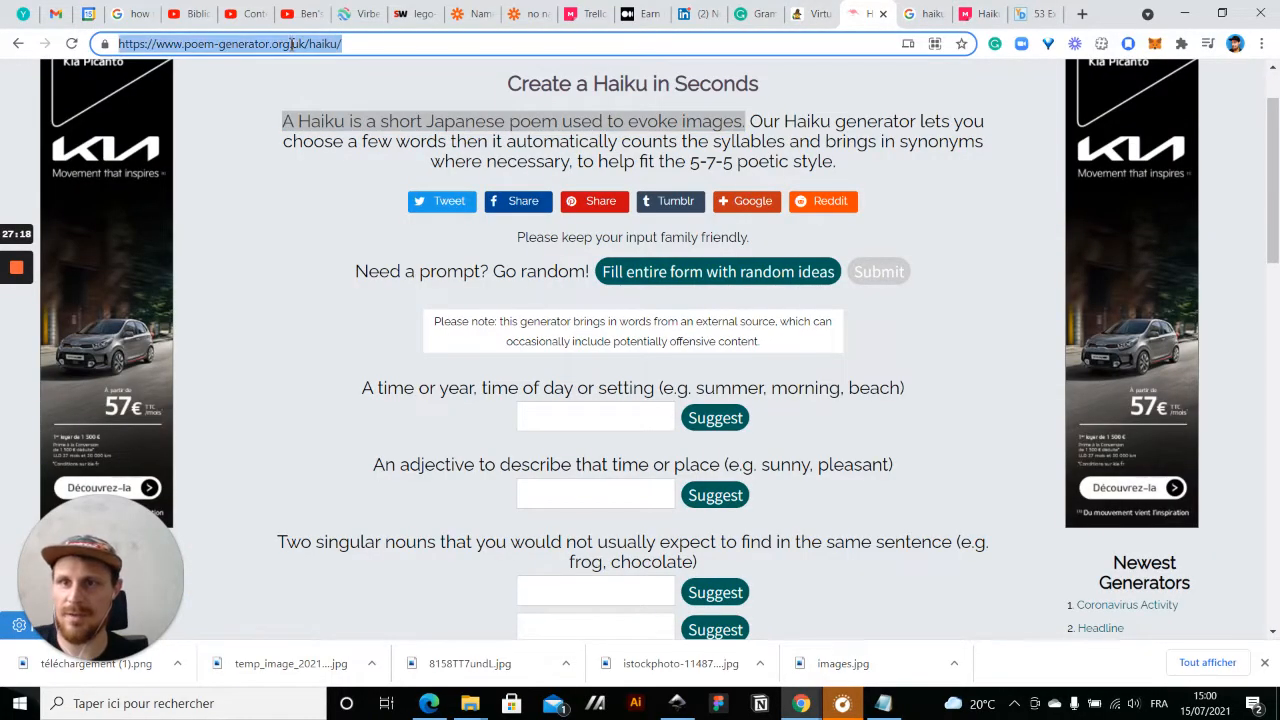
left_click(978, 13)
key("ctrl+v")
scroll(370, 214, "up", 5)
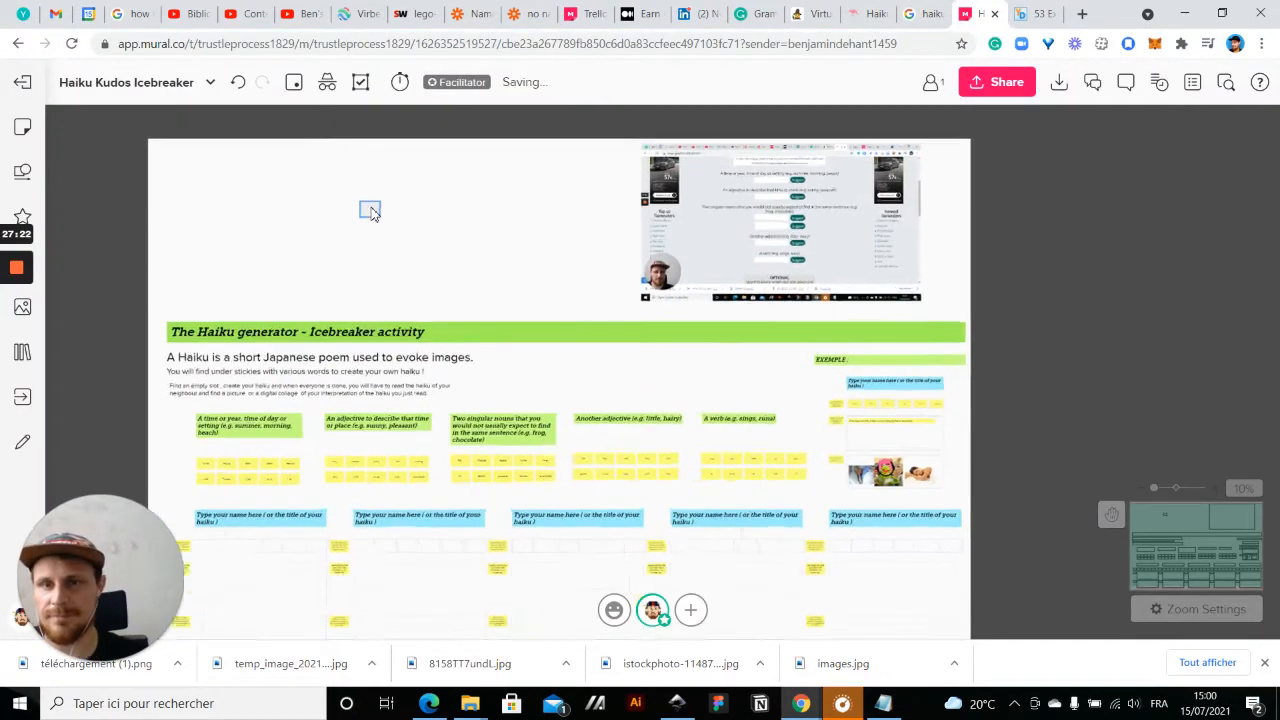
left_click_drag(375, 222, 876, 350)
- Add a title beside the link card reading "Made with" followed by a blue heart emoji
left_click(583, 351)
right_click(583, 351)
left_click(640, 395)
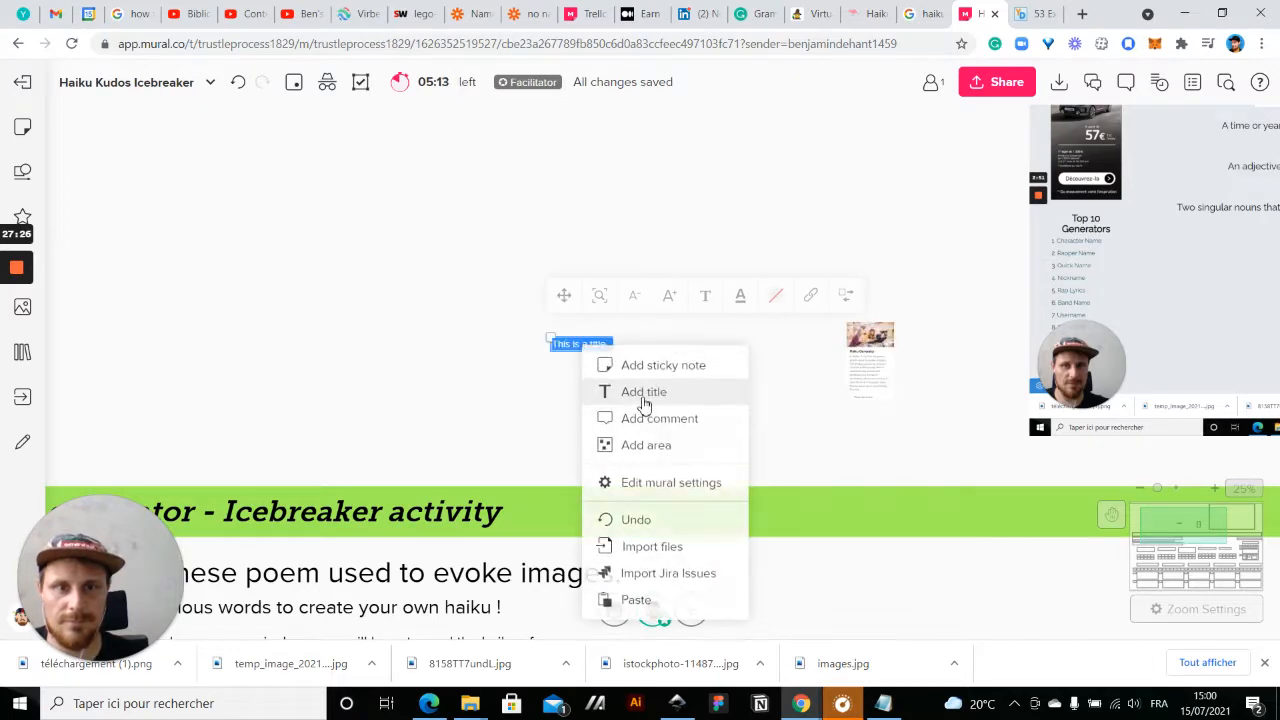
type("Made with")
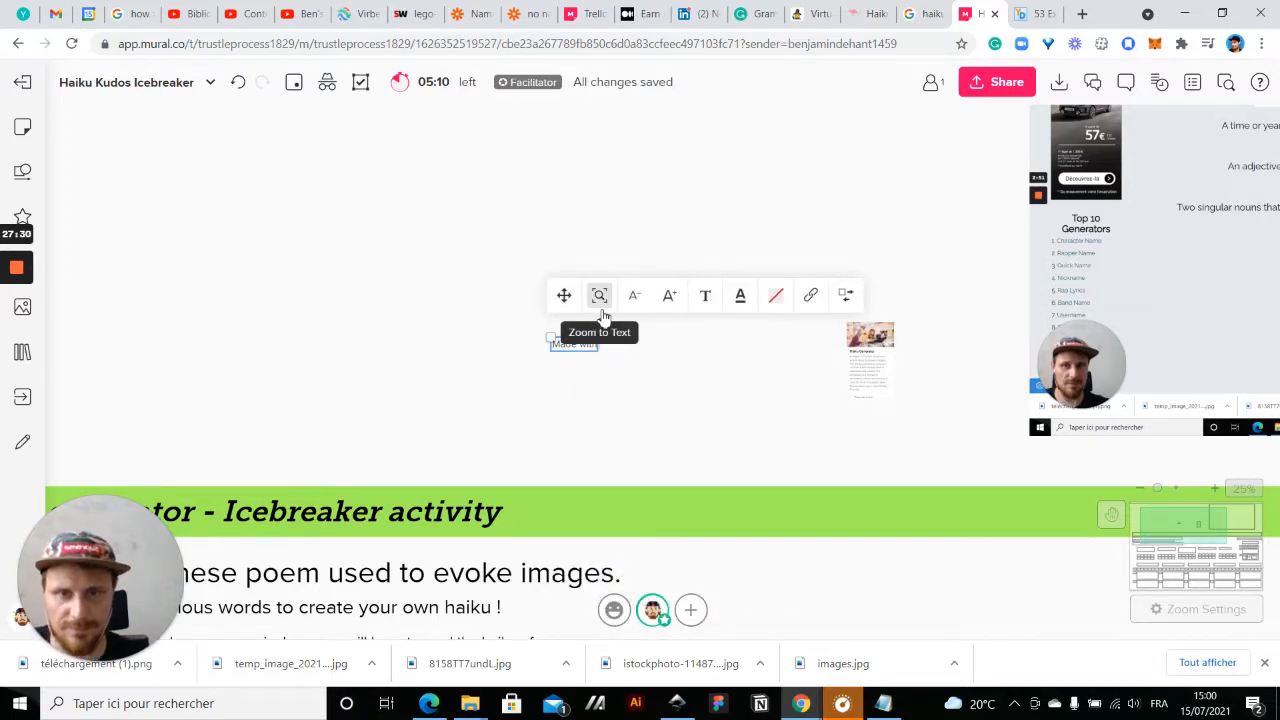
key("super+period")
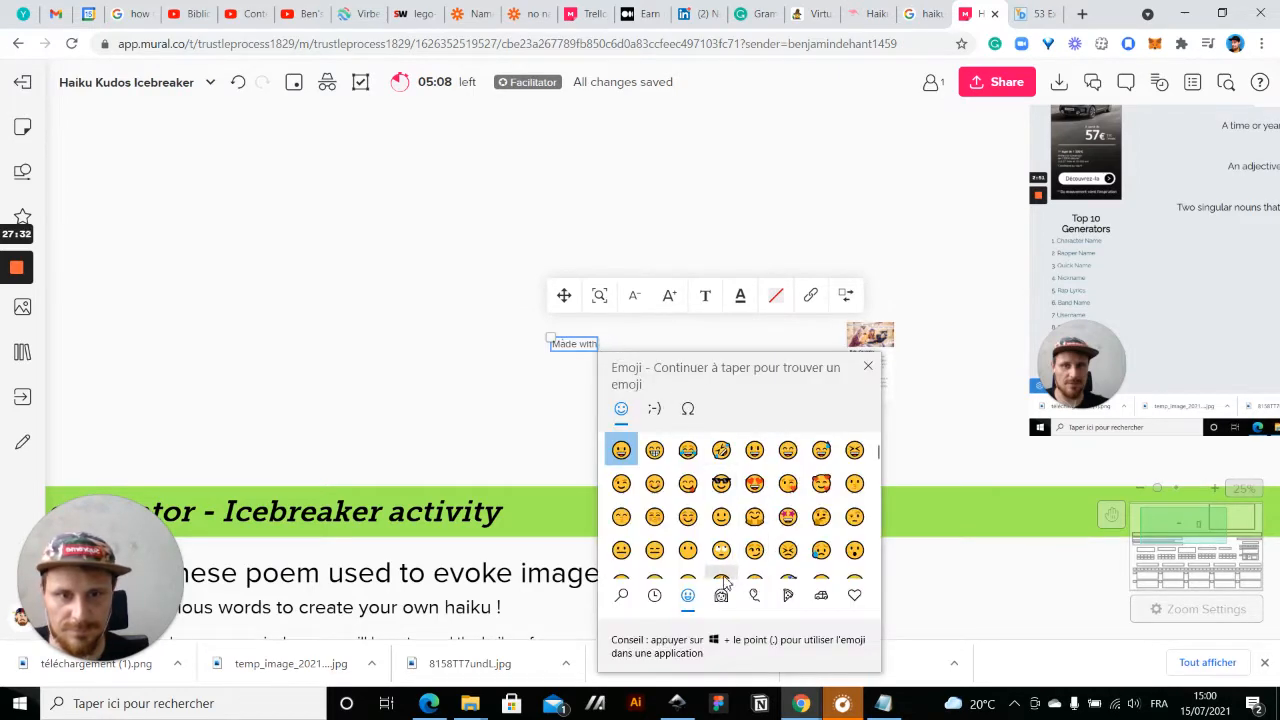
left_click(854, 595)
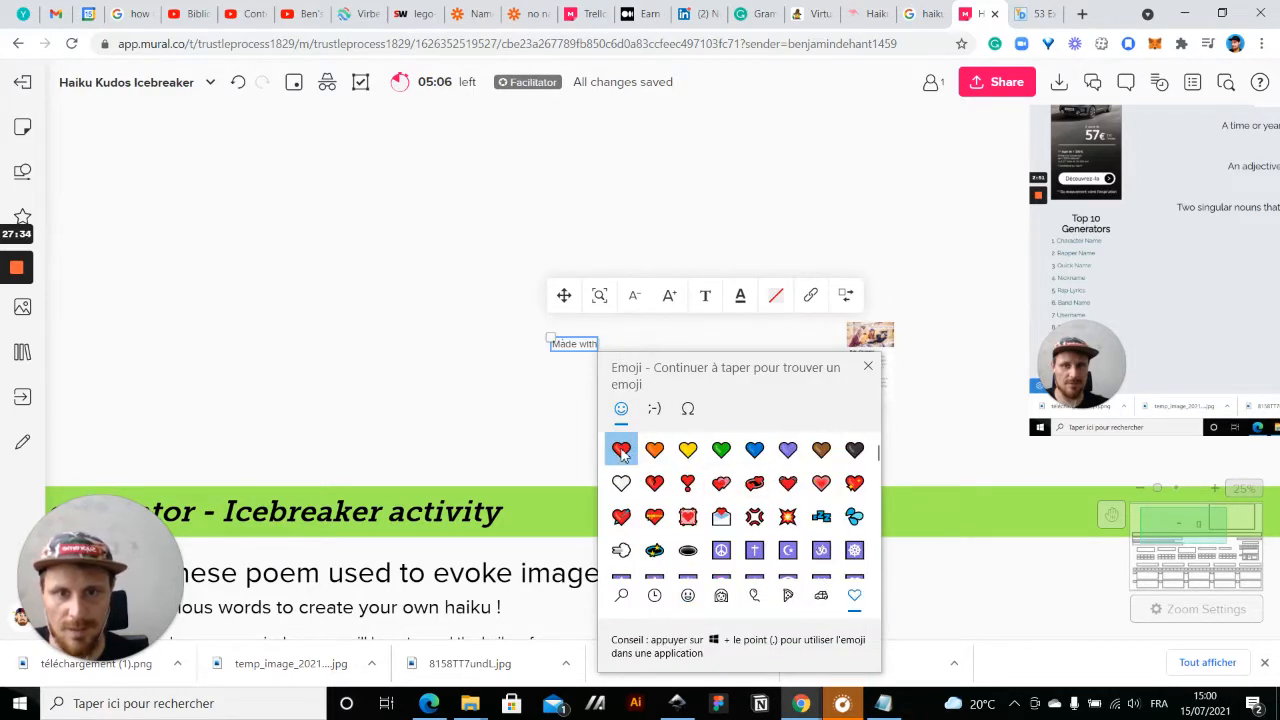
left_click(754, 450)
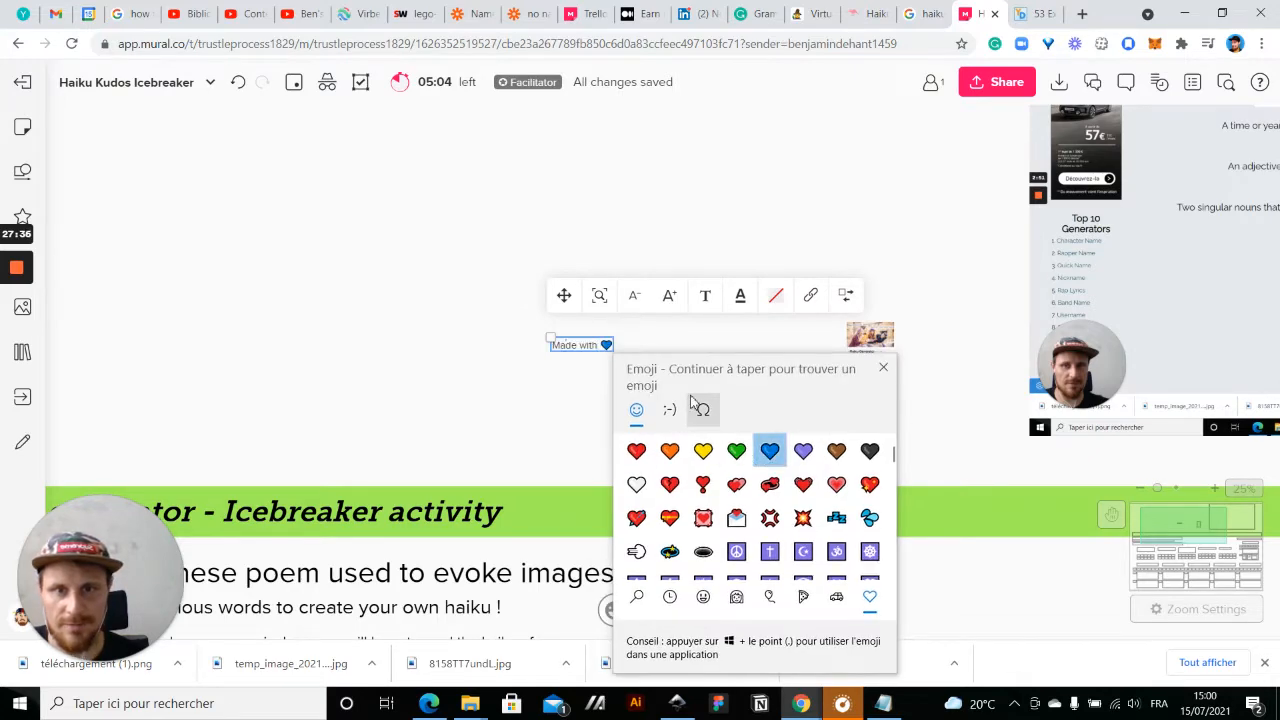
left_click(531, 434)
scroll(597, 355, "up", 2)
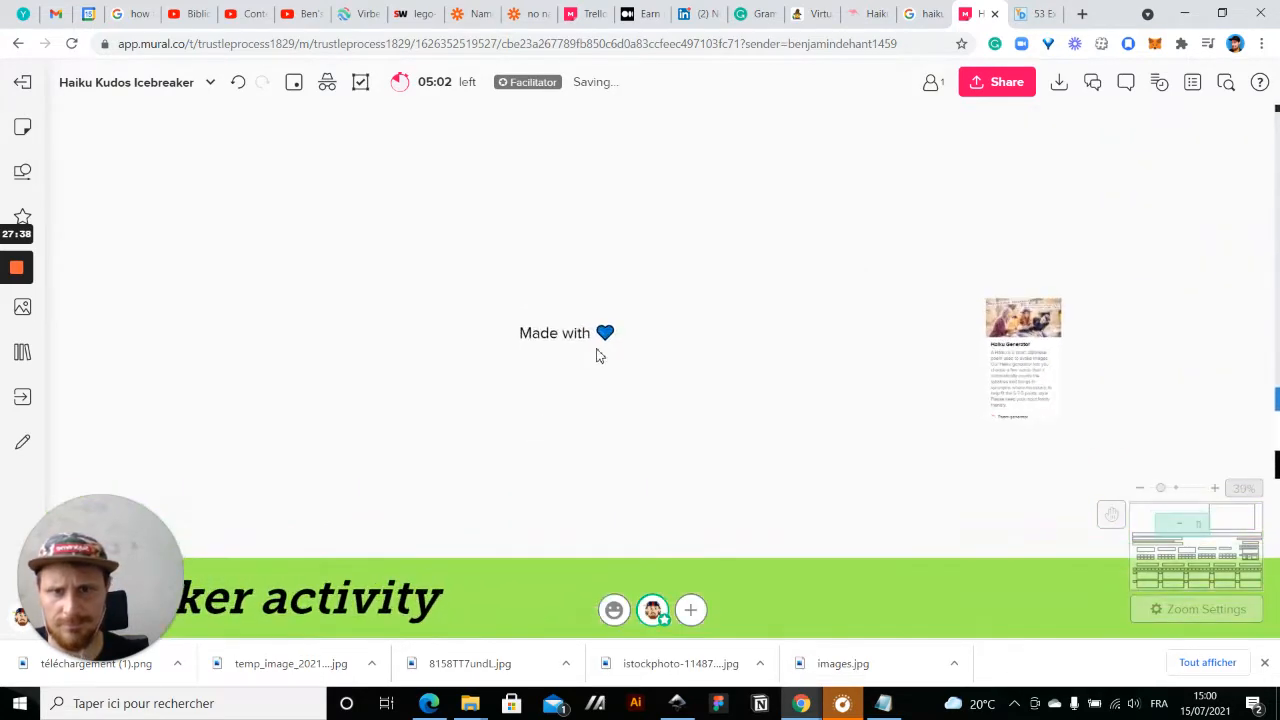
- Extend the caption after the heart with "using ( strongly inspired by ) this website" and shift it slightly upward
double_click(589, 335)
left_click(618, 334)
type("fr")
key("BackSpace")
key("BackSpace")
type("using")
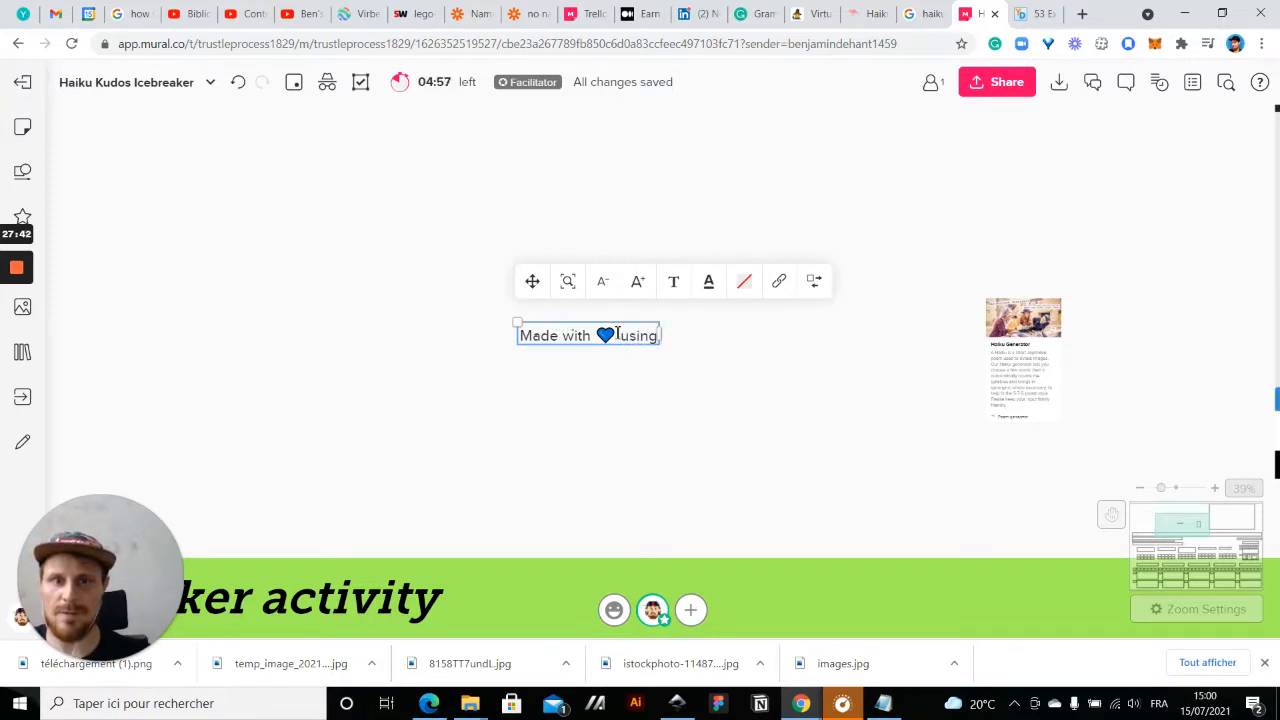
type(" ( so")
type("ron")
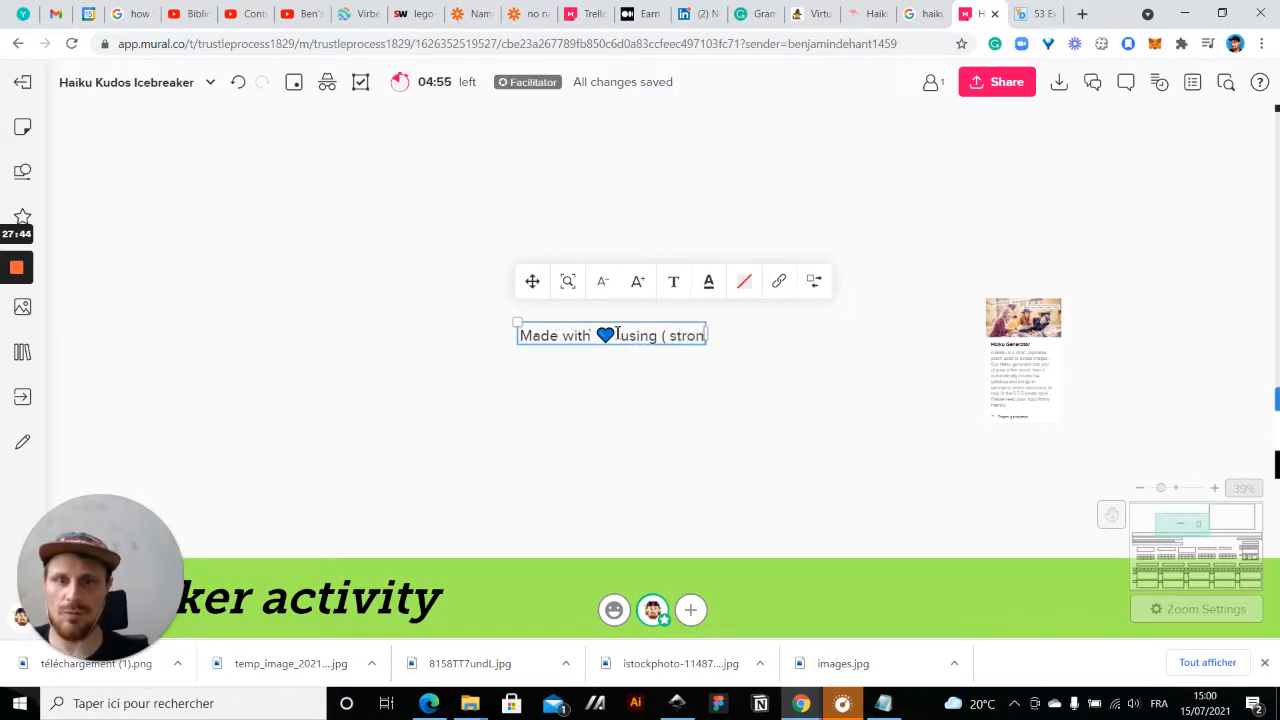
type("gly inspired")
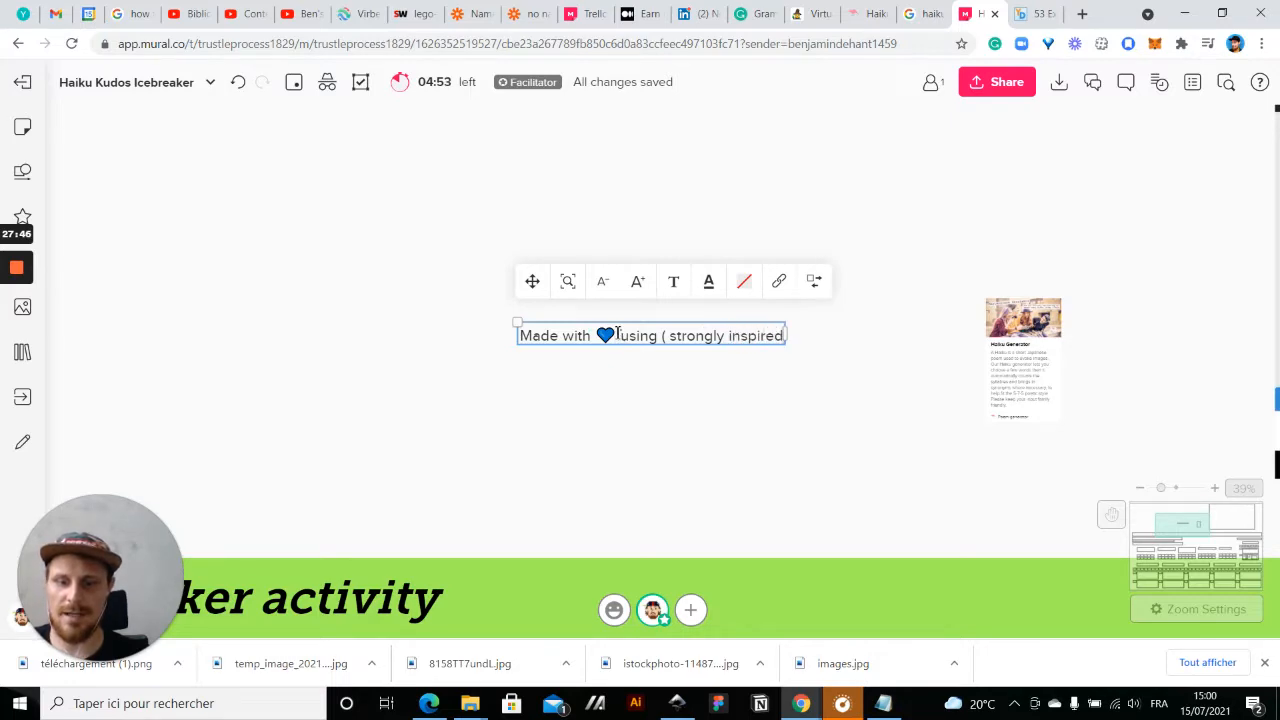
type(" by ) this website")
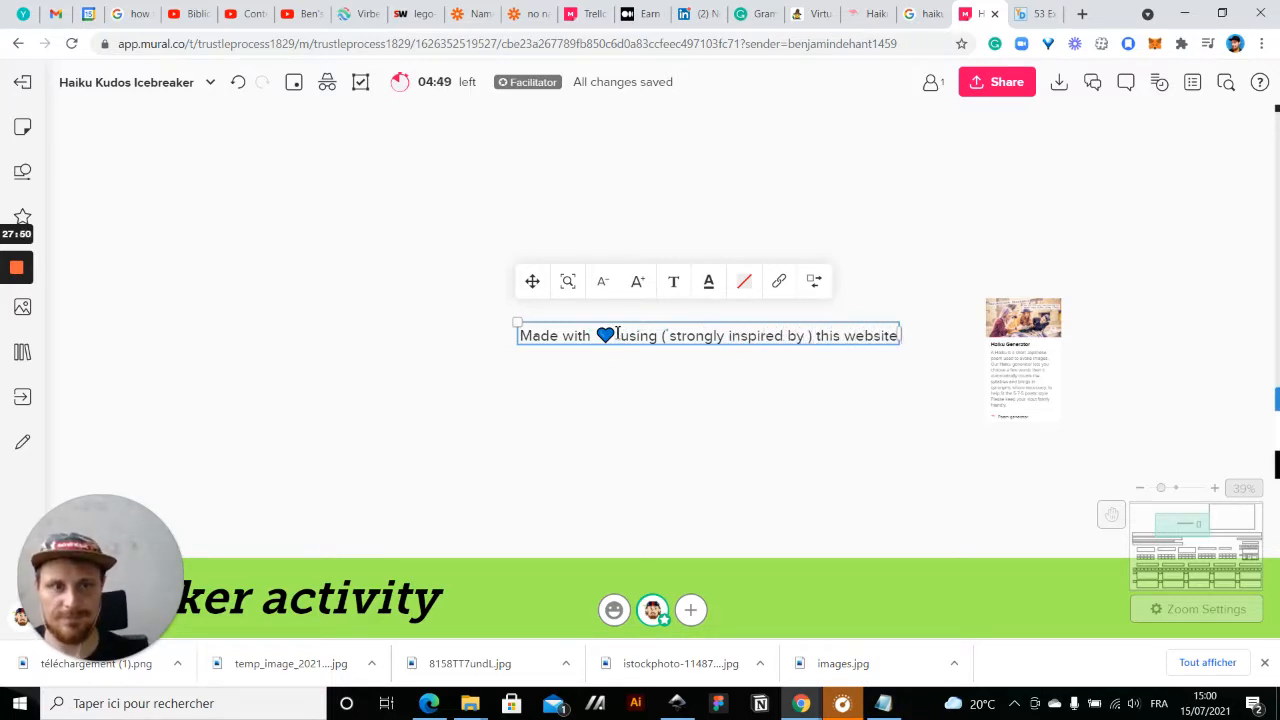
left_click(629, 432)
left_click_drag(707, 340, 720, 312)
- Search the icon library for "arrow" and browse the results for a curved right-pointing arrow
left_click(22, 215)
type("arroz")
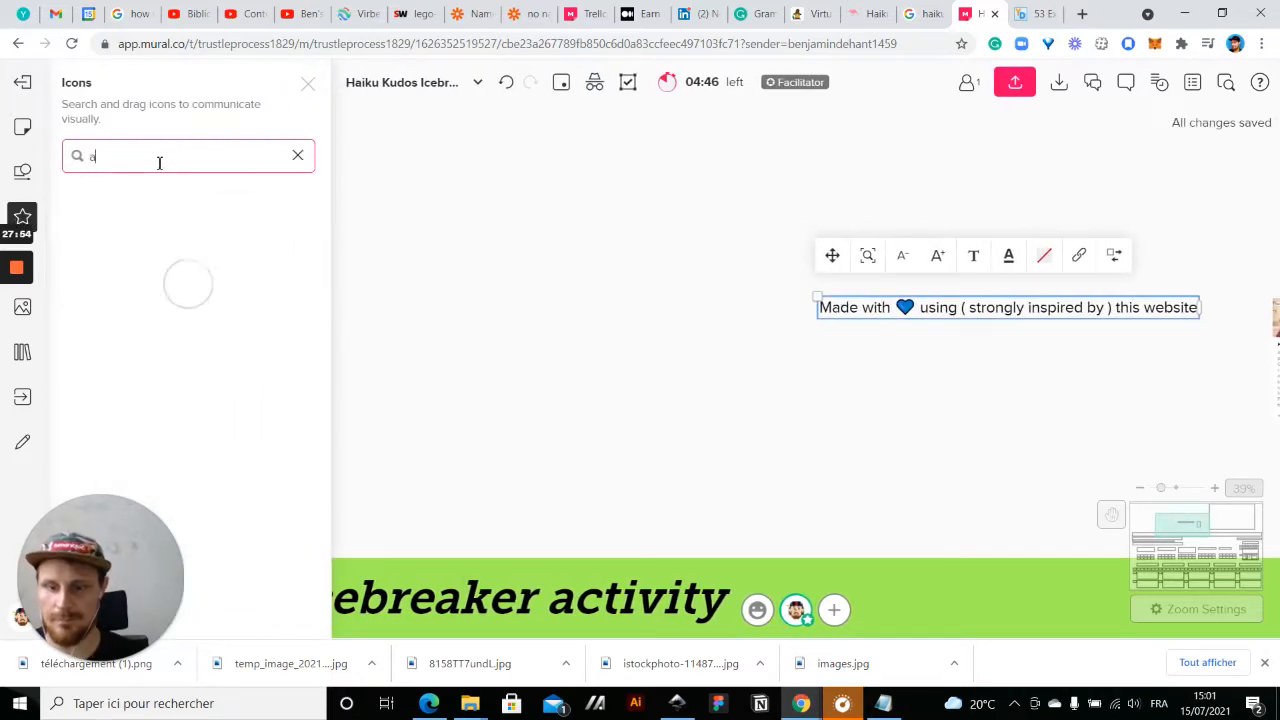
left_click(159, 160)
key("BackSpace")
type("w")
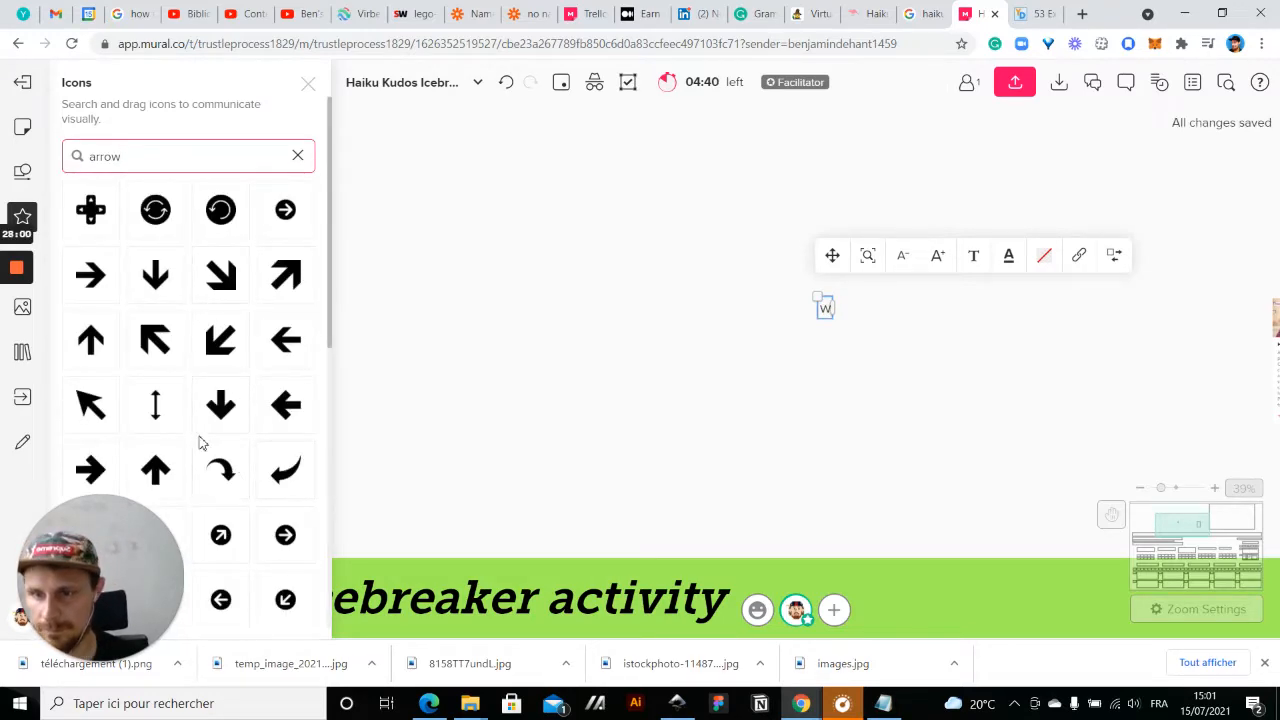
scroll(200, 443, "down", 5)
scroll(200, 443, "up", 5)
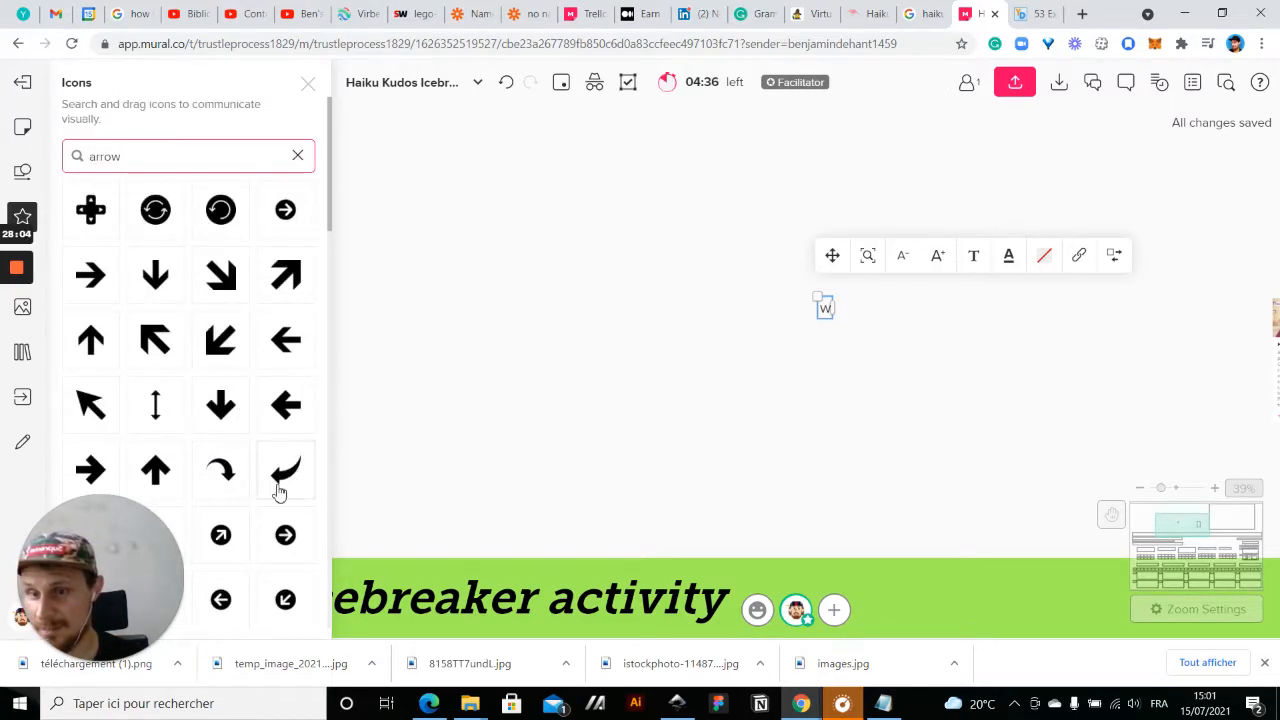
scroll(280, 492, "down", 10)
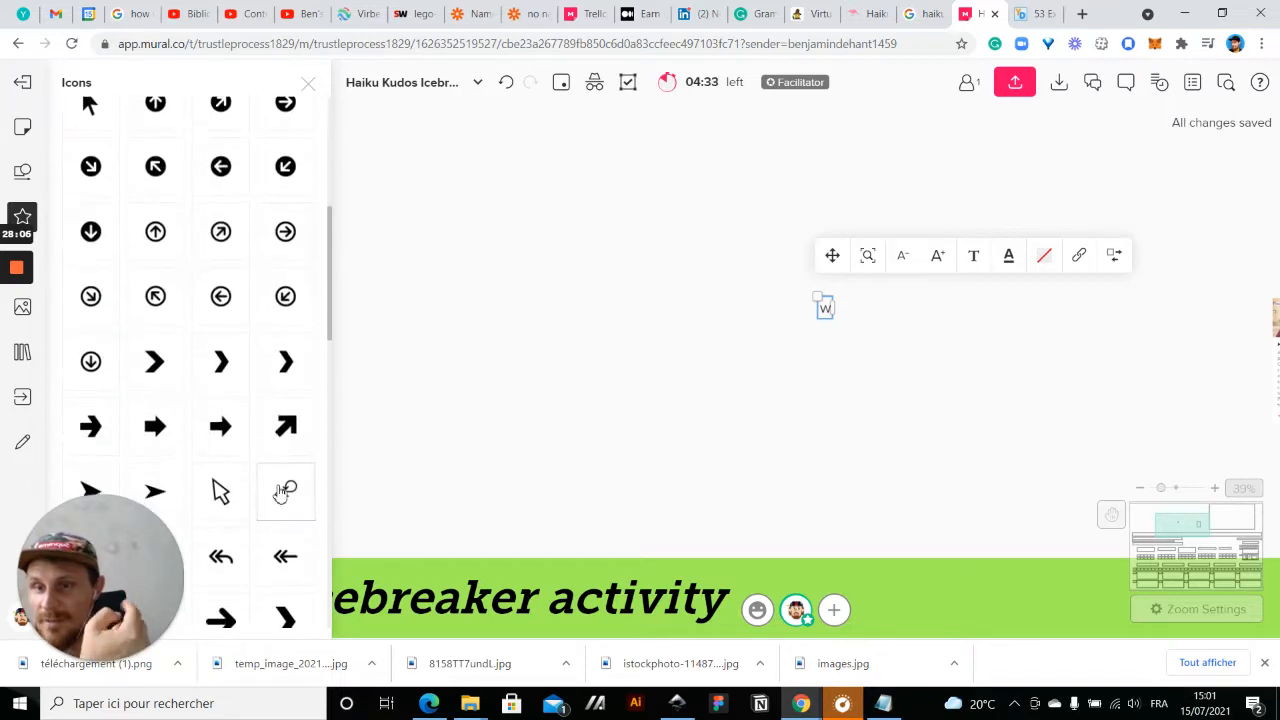
scroll(280, 492, "down", 10)
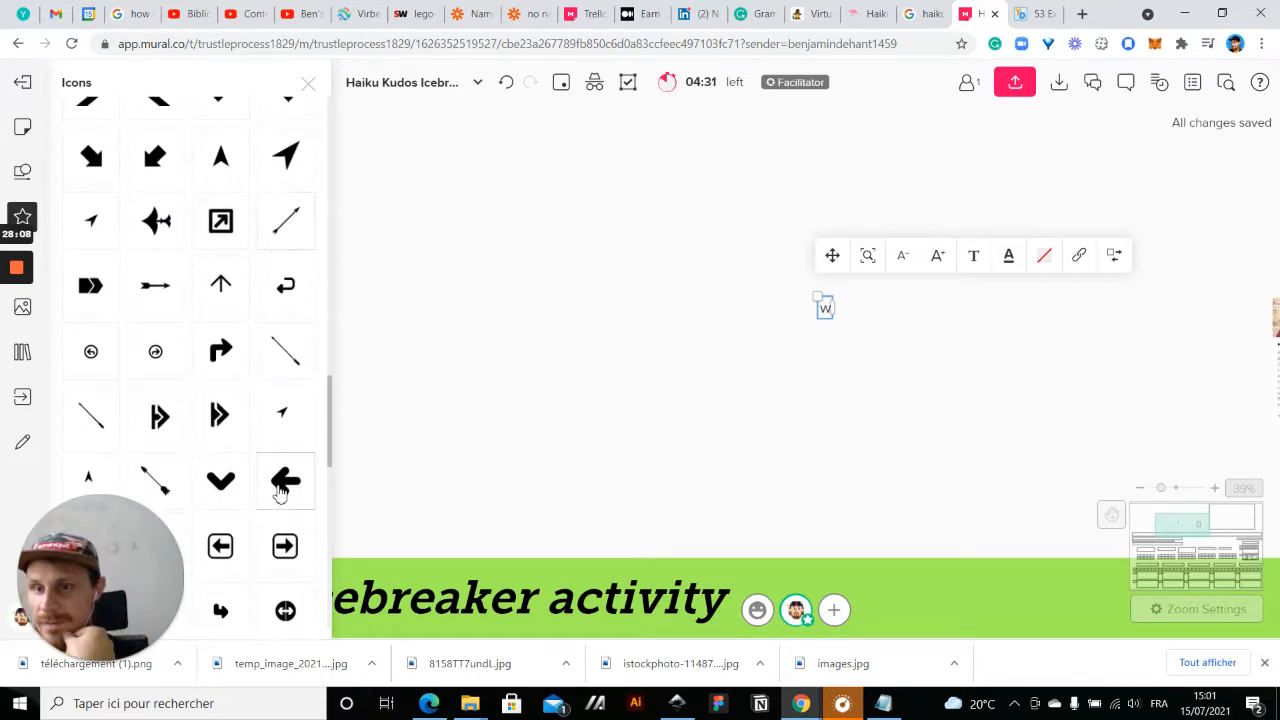
scroll(280, 492, "down", 10)
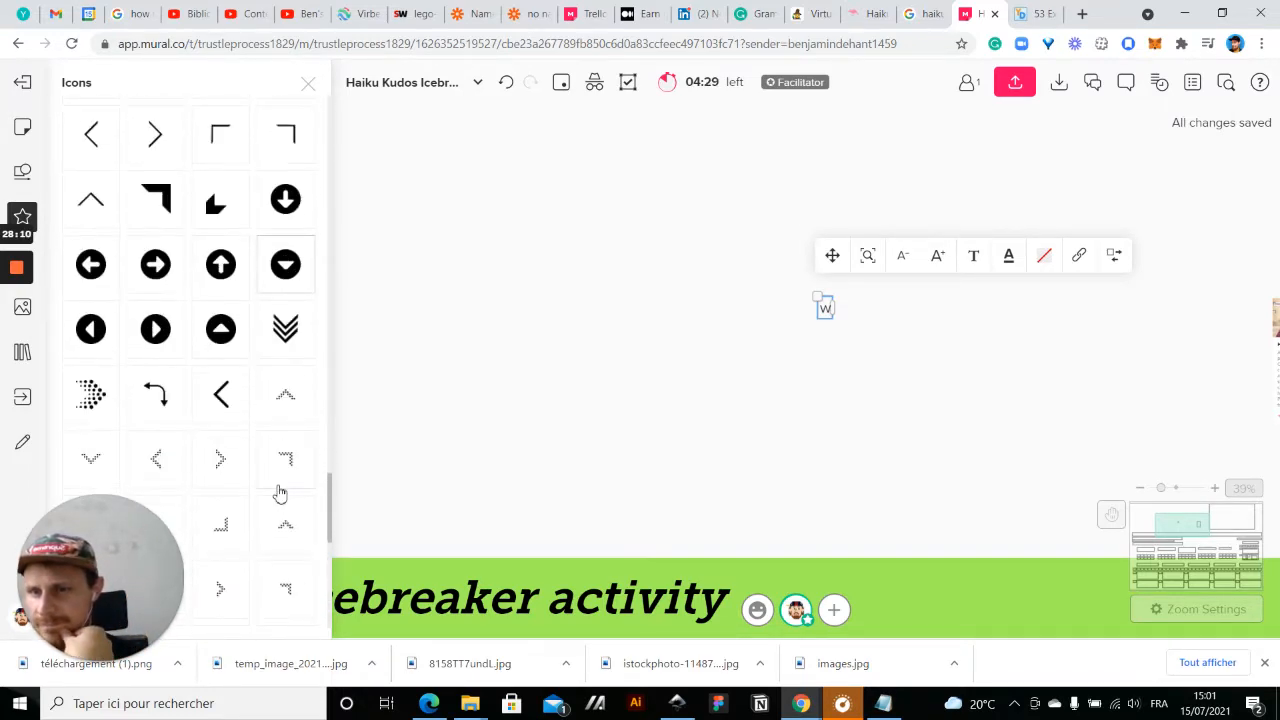
scroll(205, 398, "down", 10)
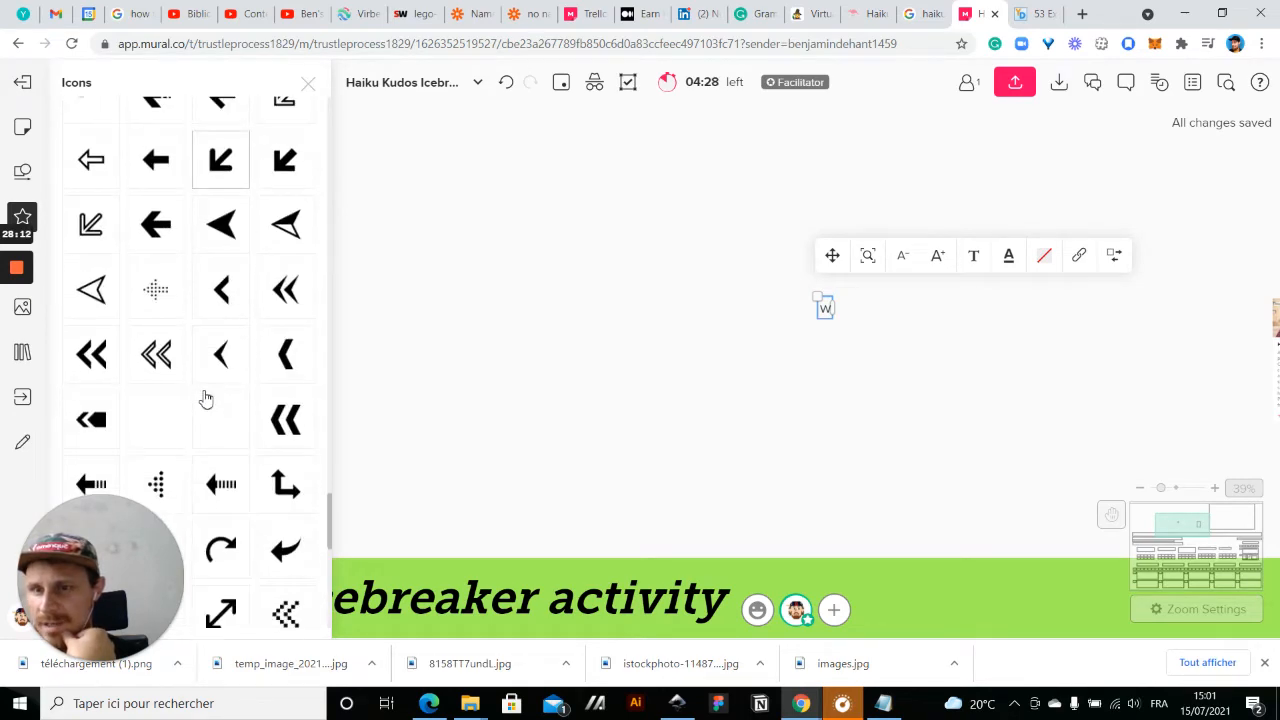
- Try a curved arrow icon near the link card, and undo back to the full "Made with" caption text
left_click_drag(92, 217, 1150, 345)
left_click_drag(1088, 418, 781, 399)
scroll(781, 399, "down", 2)
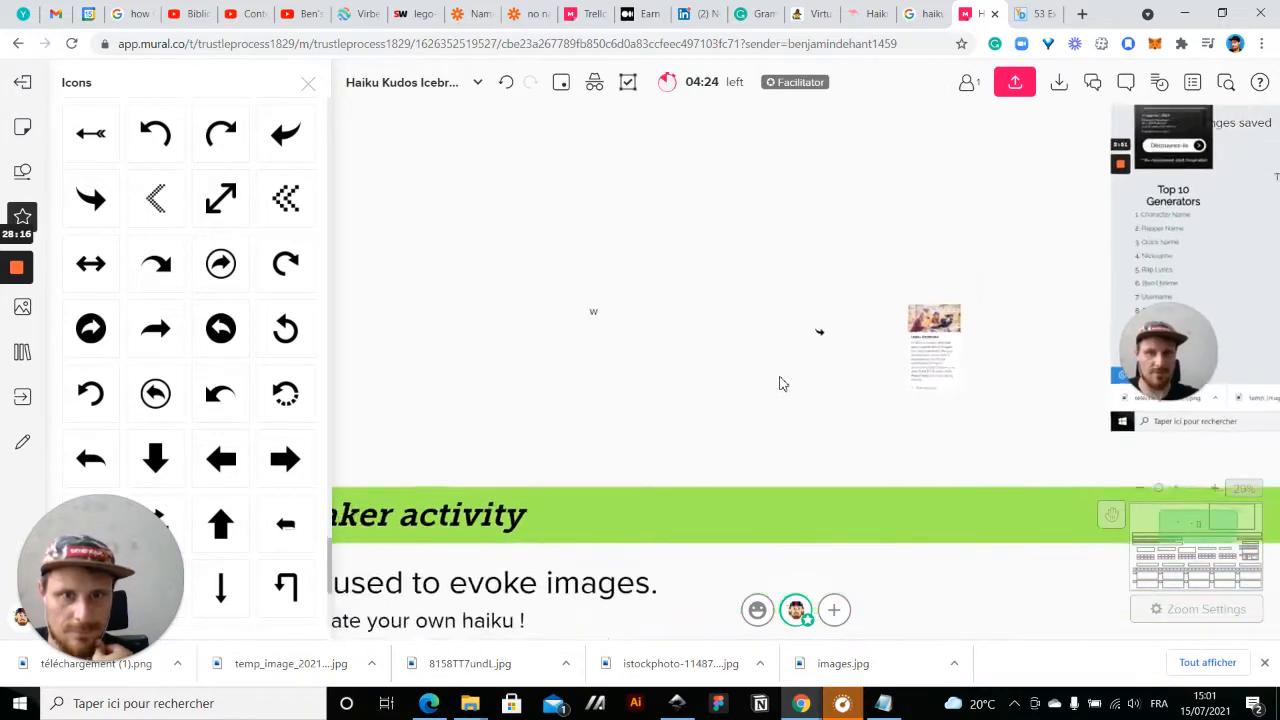
left_click(604, 318)
left_click(663, 327)
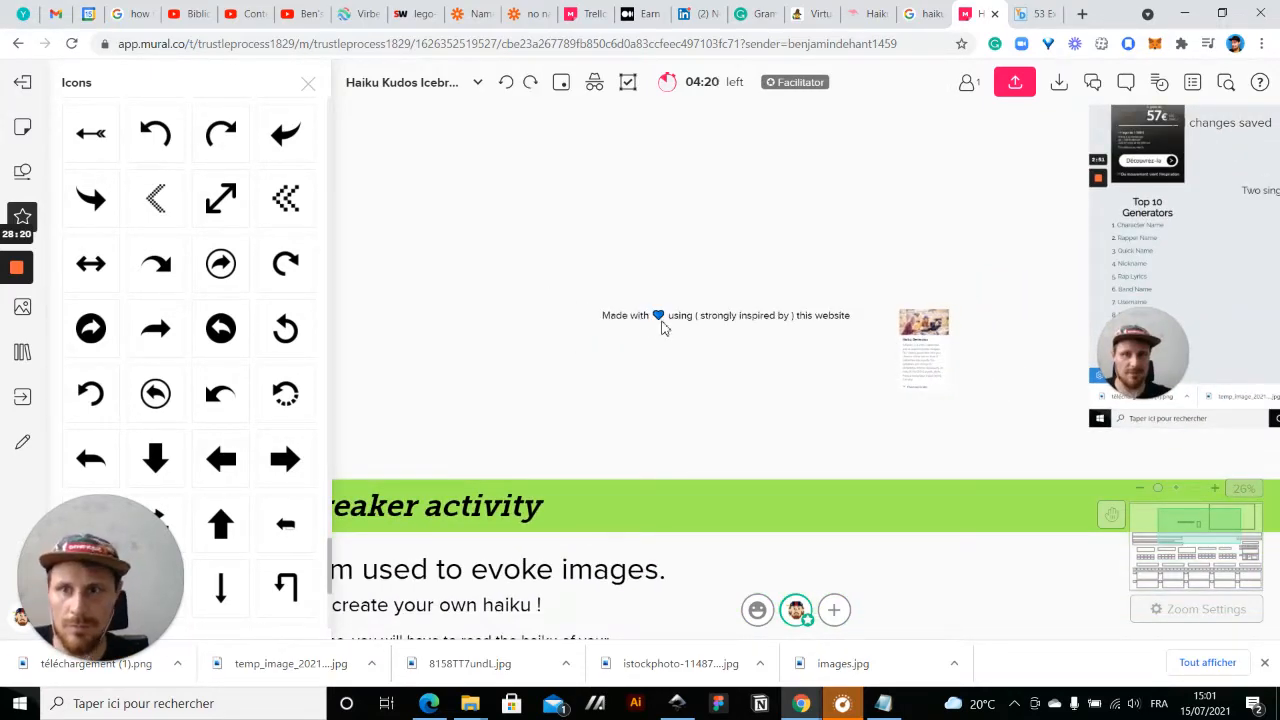
- Place the curved right-pointing arrow icon below the caption, enlarged and pointing at the link card, and close the icon library
left_click_drag(93, 203, 931, 412)
left_click_drag(832, 379, 857, 372)
left_click(562, 406)
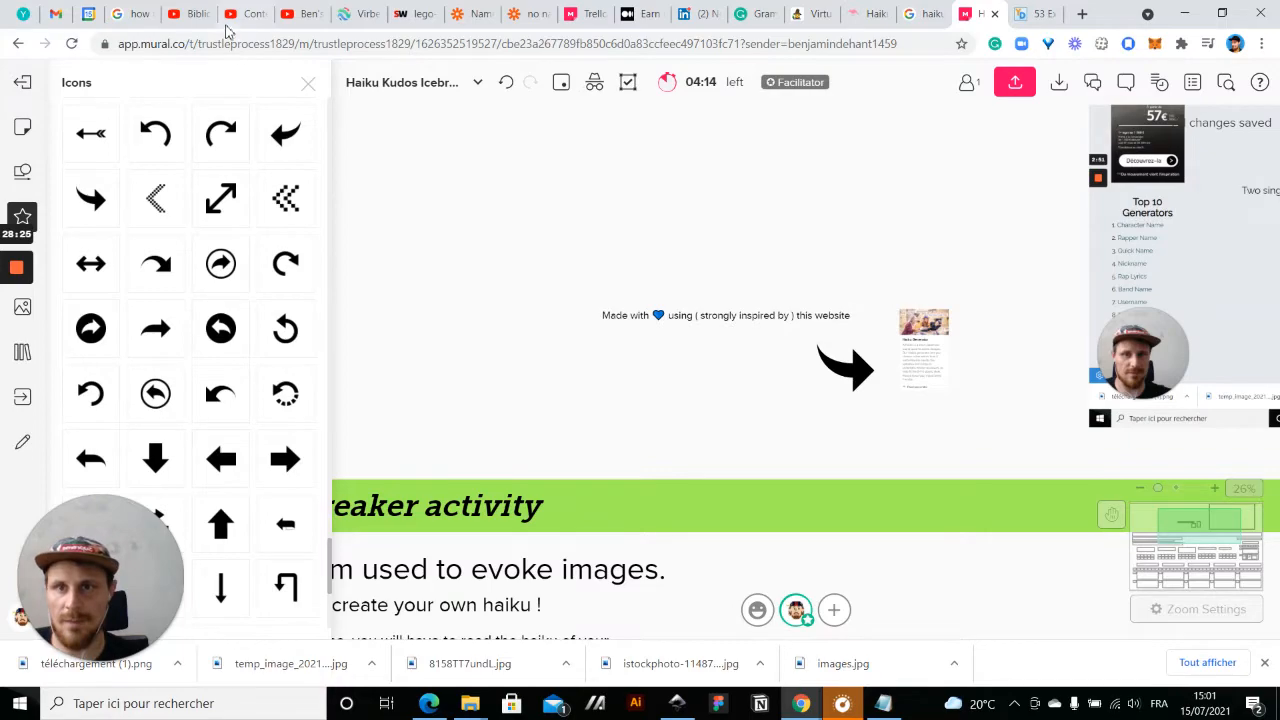
left_click(306, 87)
scroll(414, 220, "down", 5)
left_click_drag(974, 276, 1032, 227)
left_click_drag(1053, 308, 1085, 279)
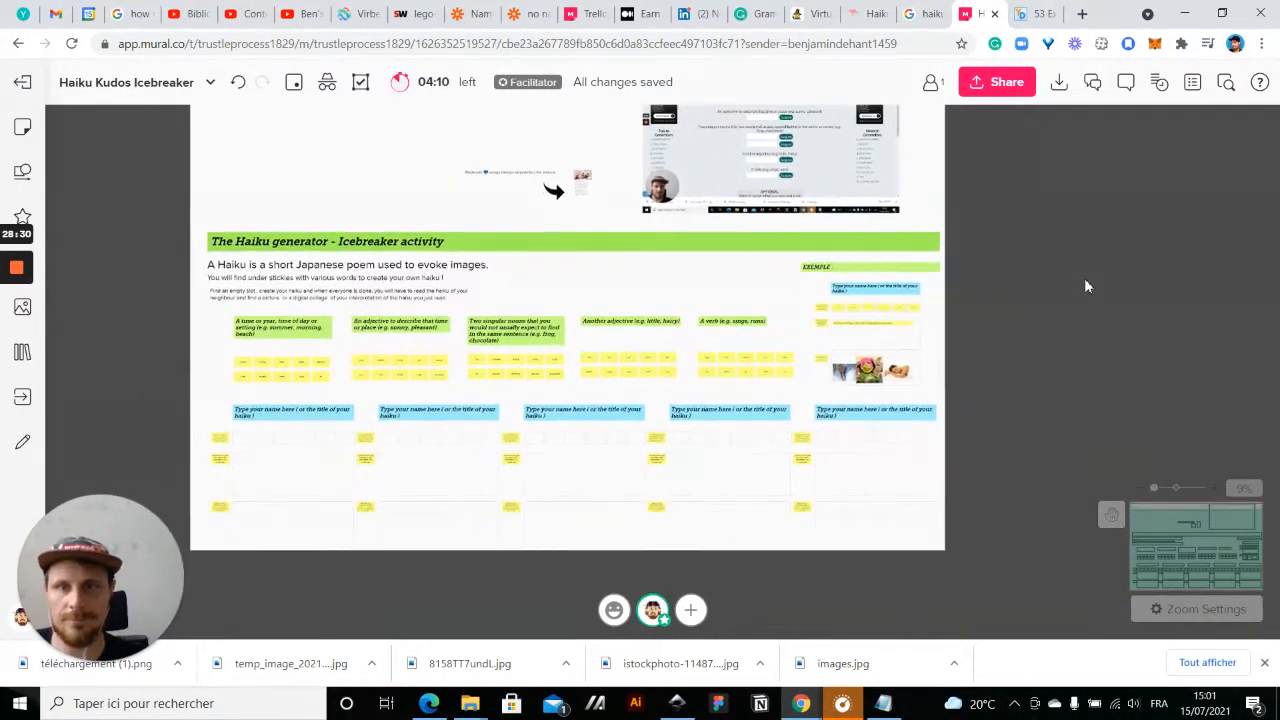